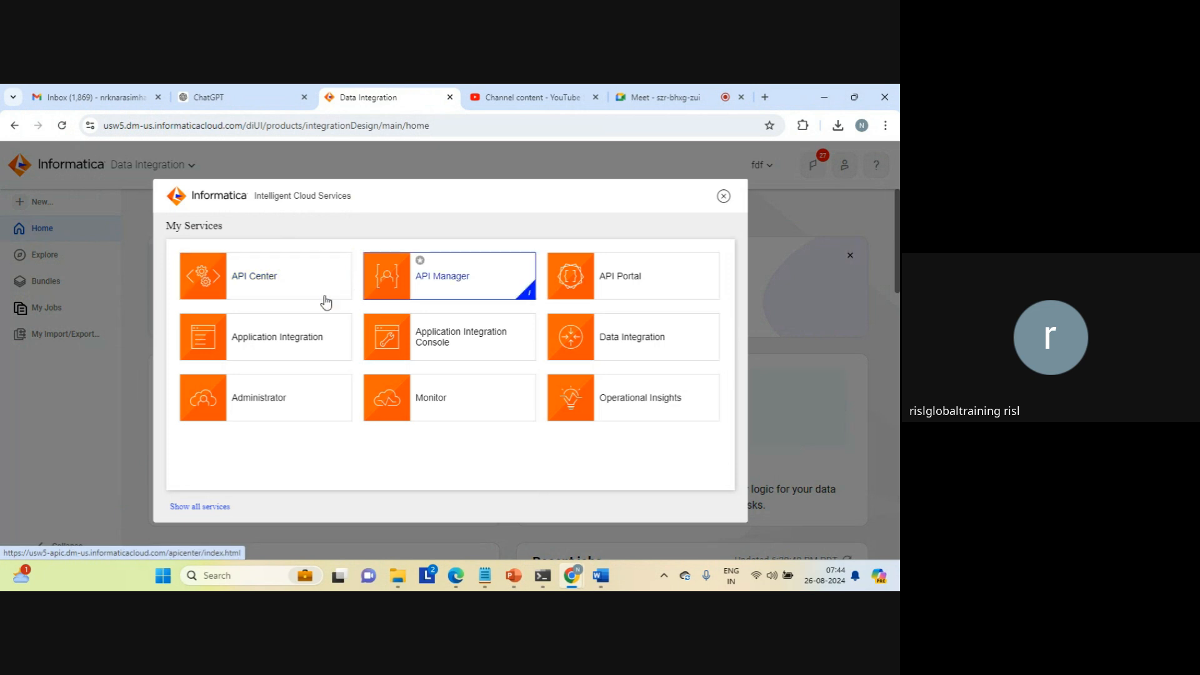
Step: Open the Application Integration service and reload its home page
click(265, 341)
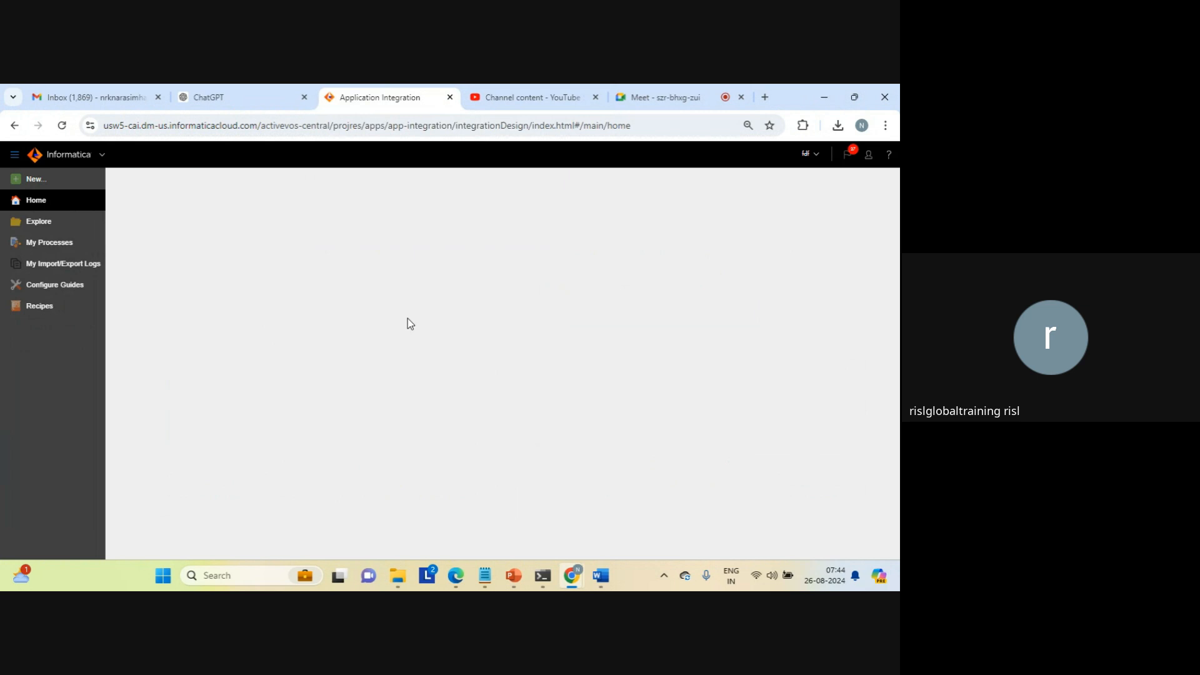
click(276, 125)
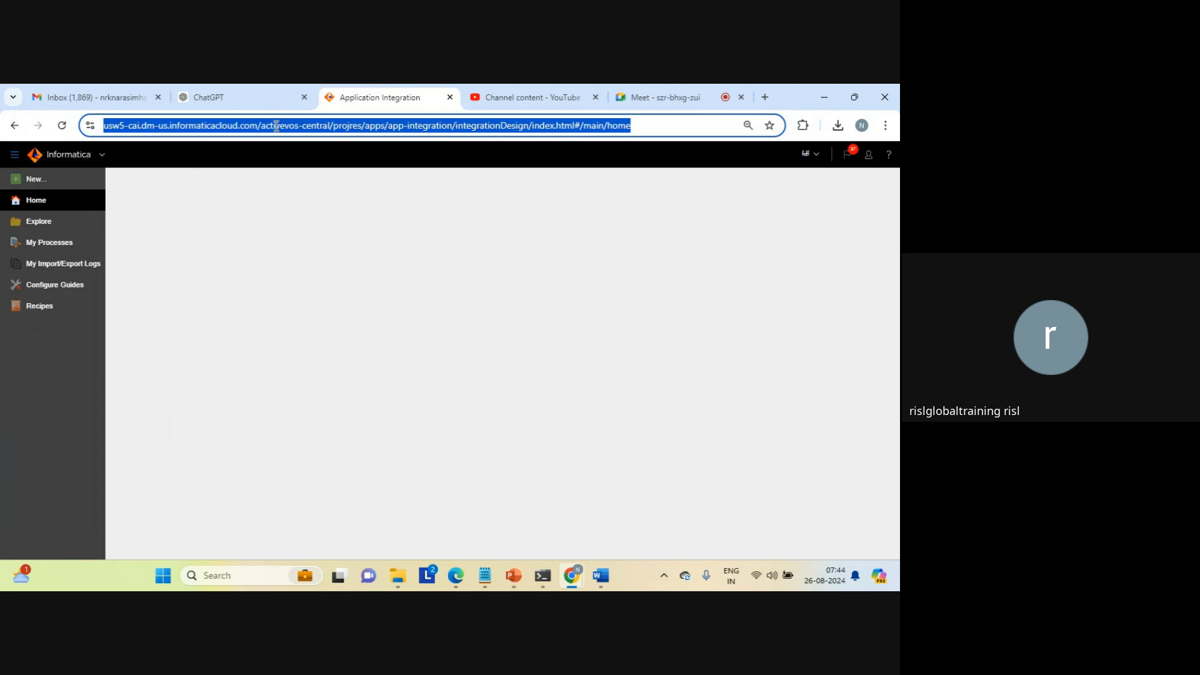
key(Return)
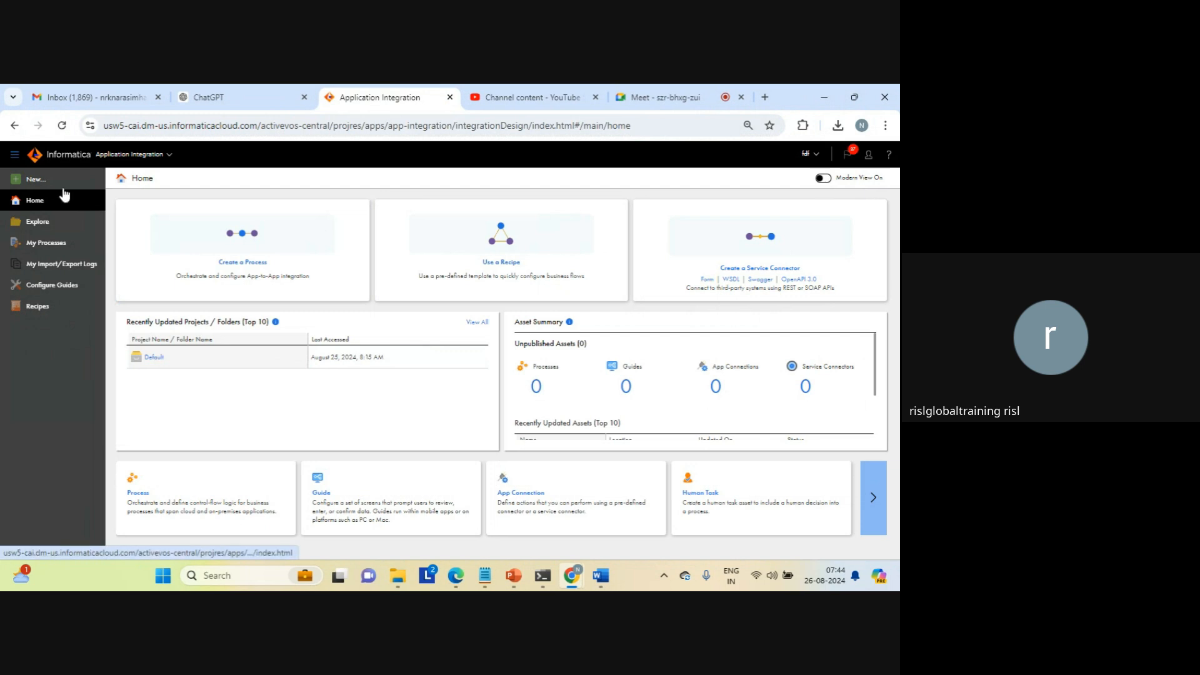
Step: Create a new process asset and name it Process_1
click(33, 179)
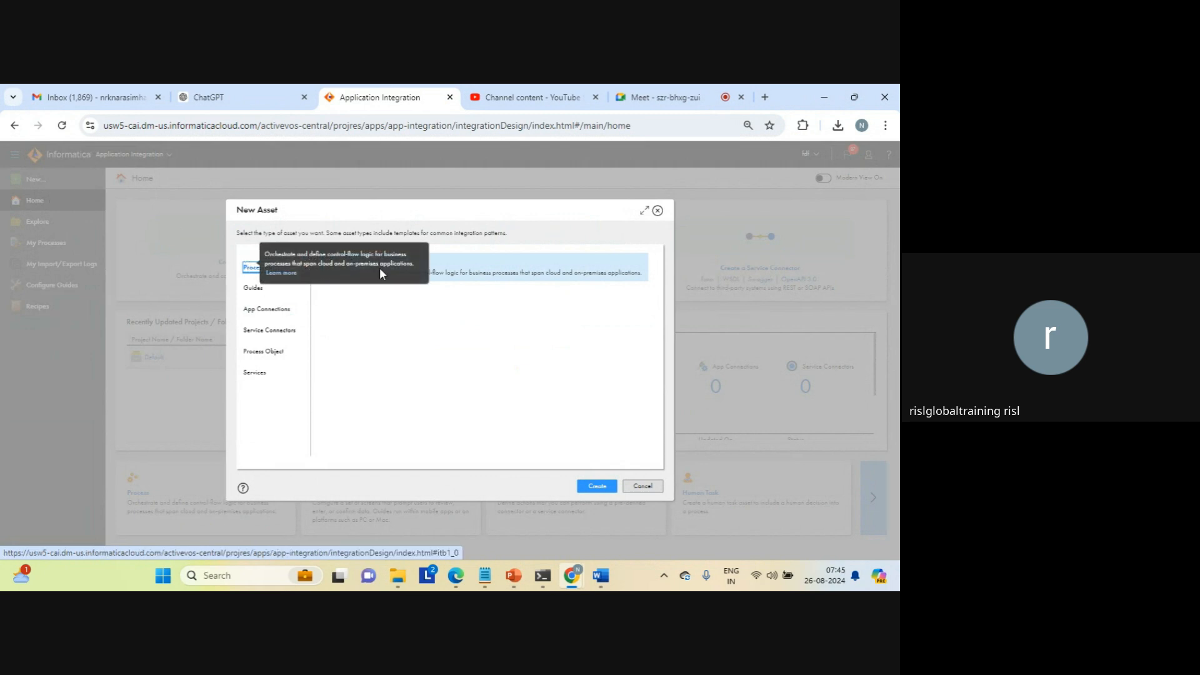
click(598, 486)
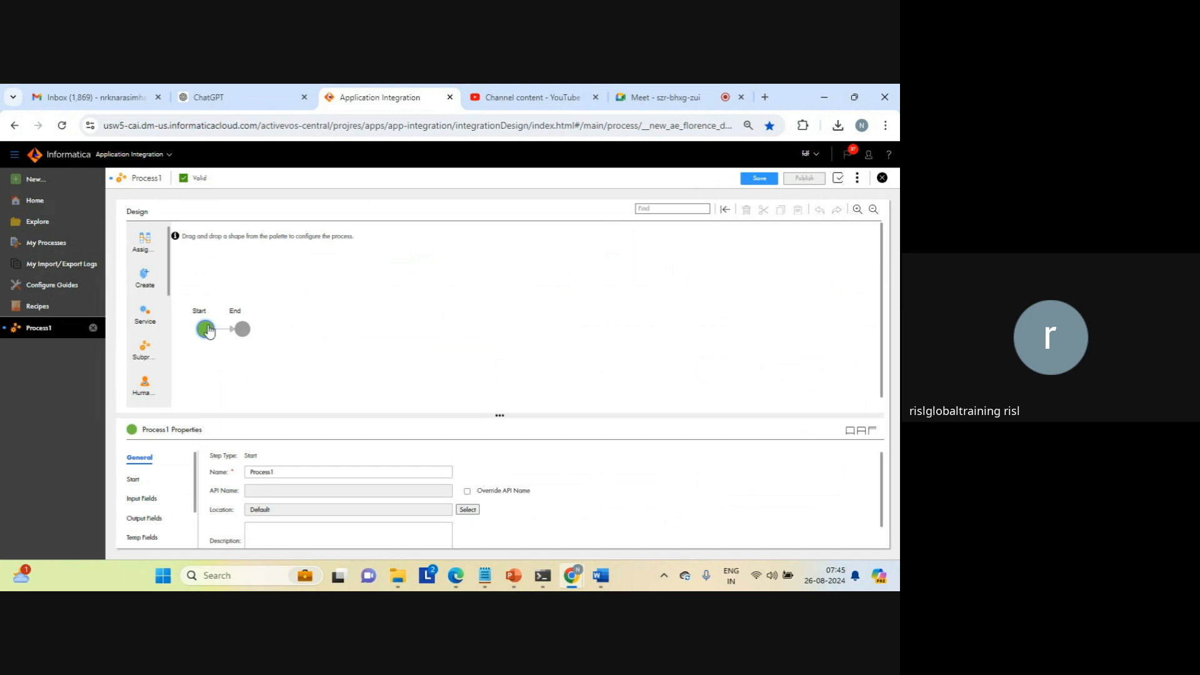
click(331, 470)
key(BackSpace)
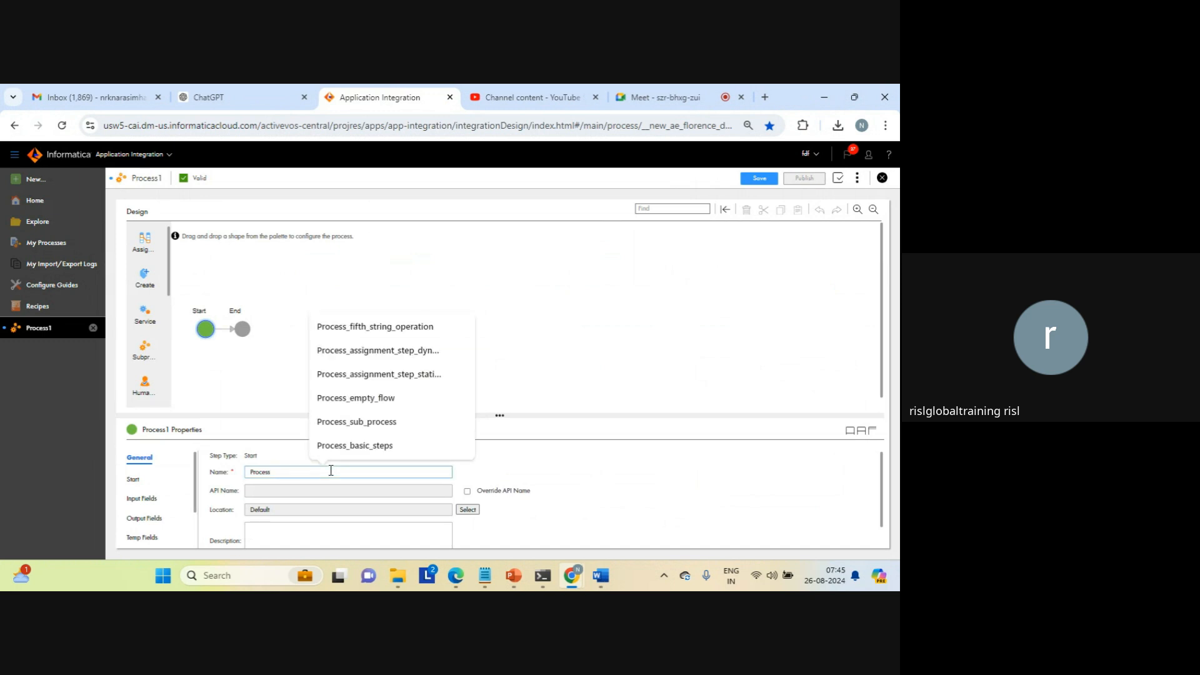
text(_1)
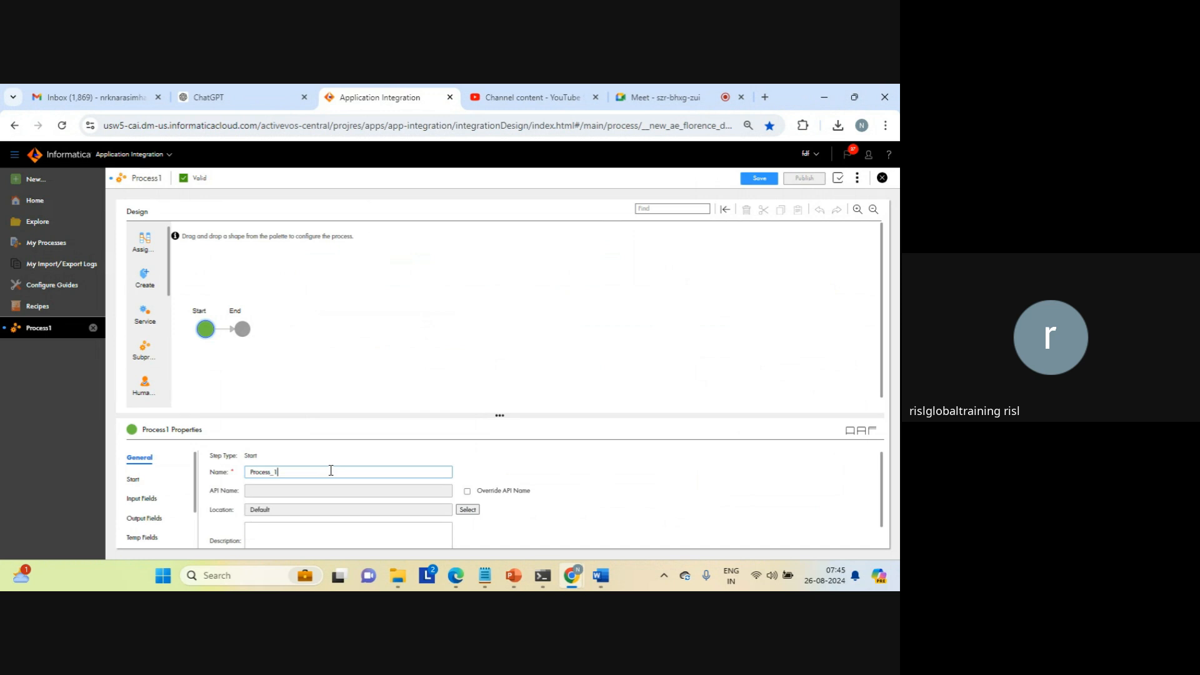
Step: Allow anonymous access in the start settings of Process_1, keeping the REST/SOAP binding, and save and publish the process
click(872, 432)
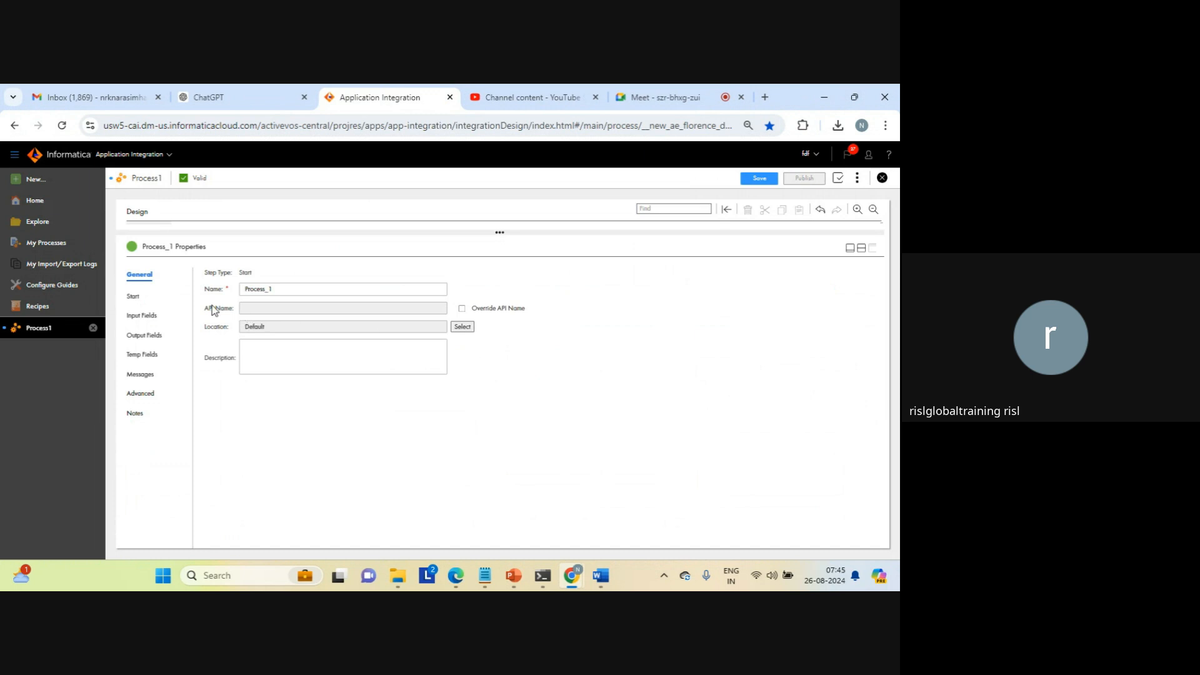
click(134, 297)
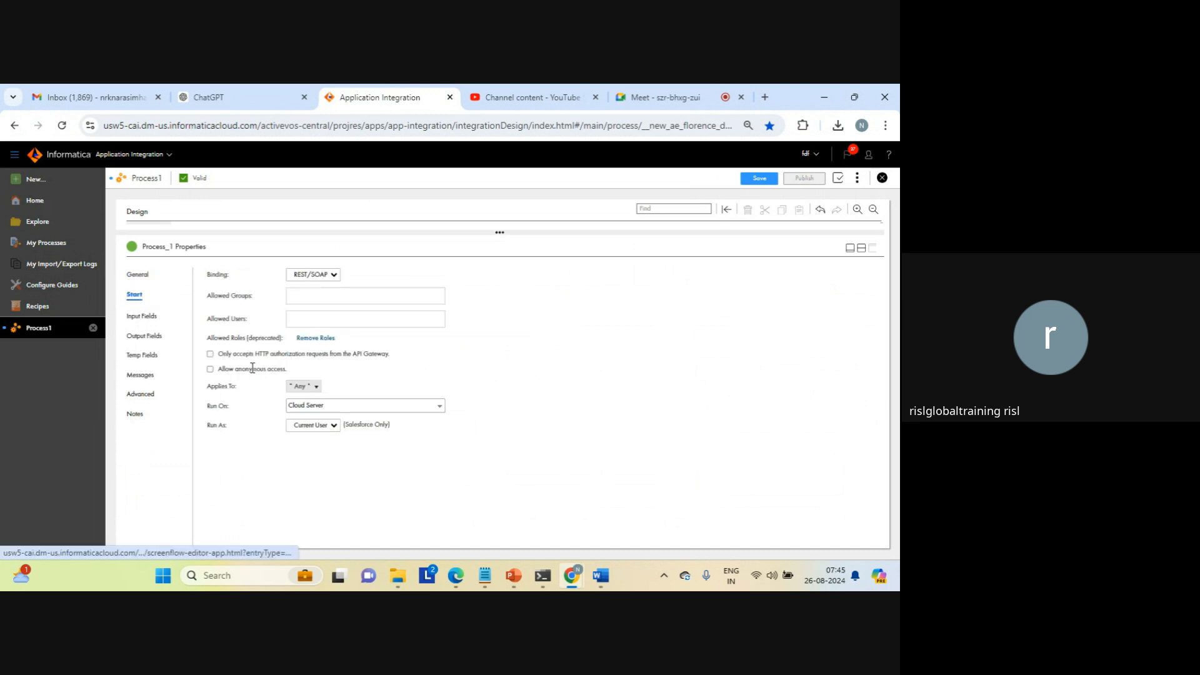
click(210, 369)
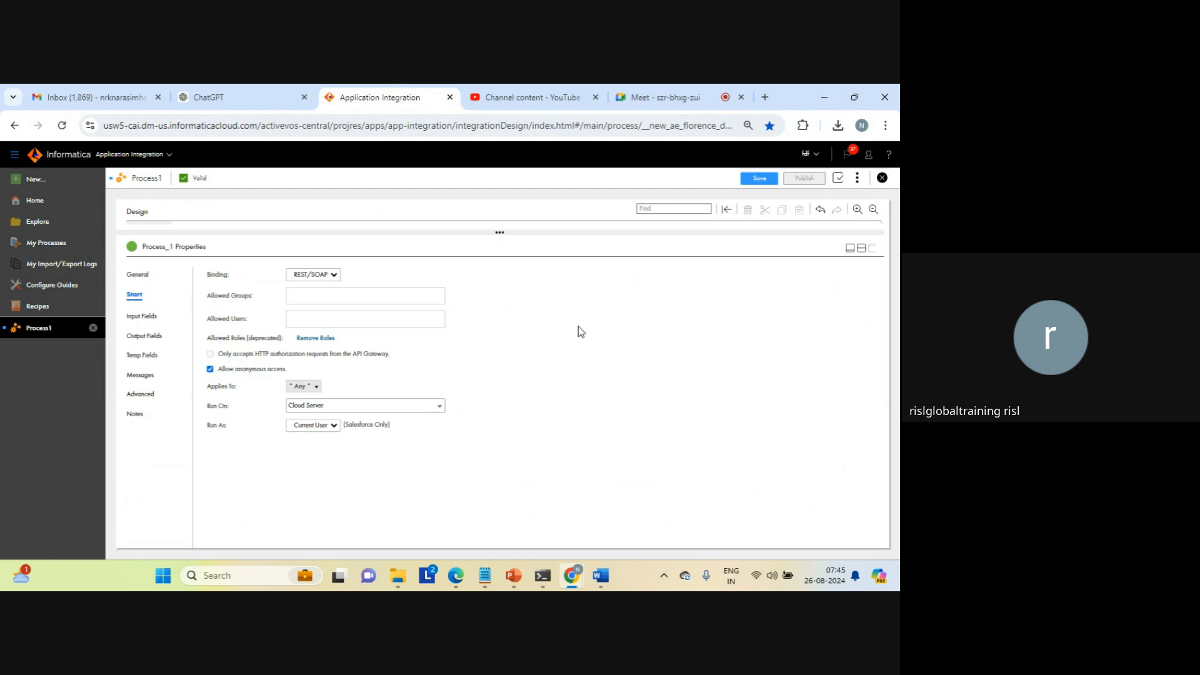
click(861, 248)
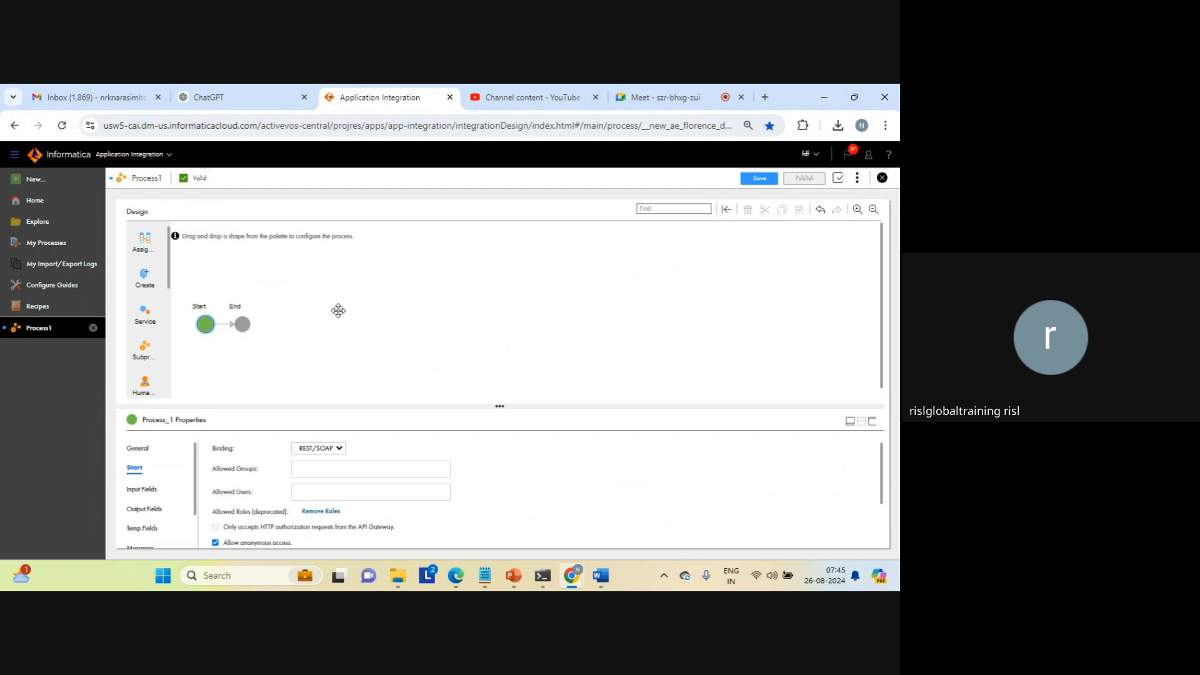
click(762, 181)
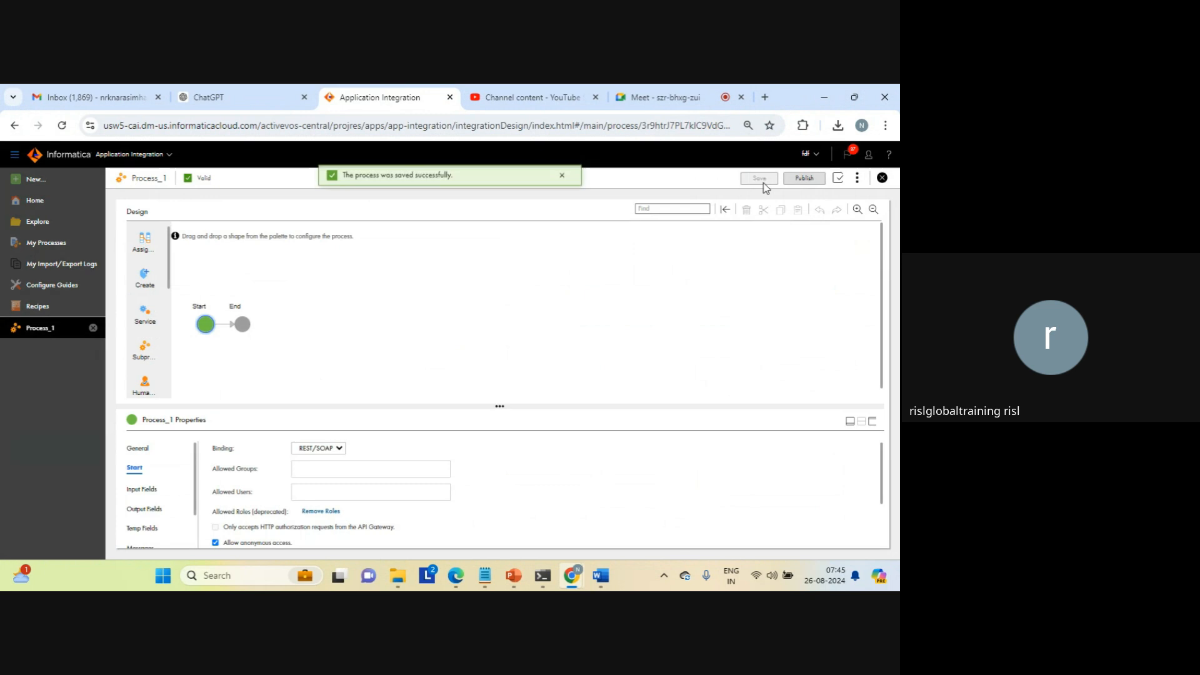
click(809, 180)
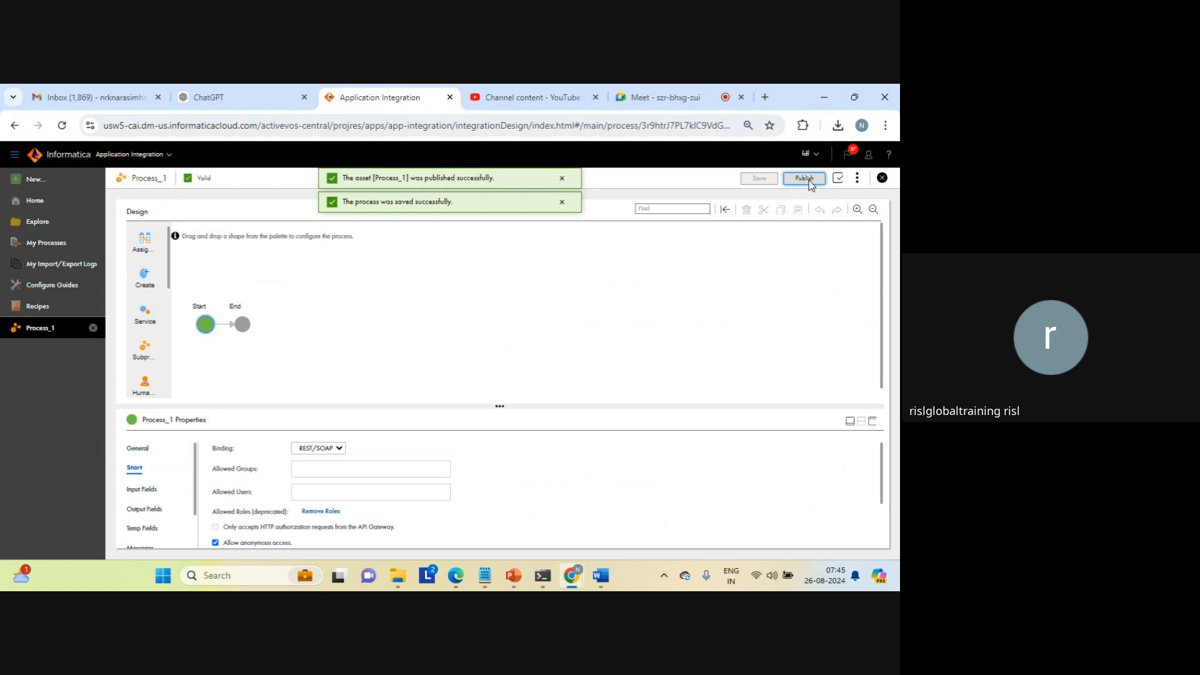
Step: Create a process input named exec_iics for Process_1 and run the process with it
click(857, 179)
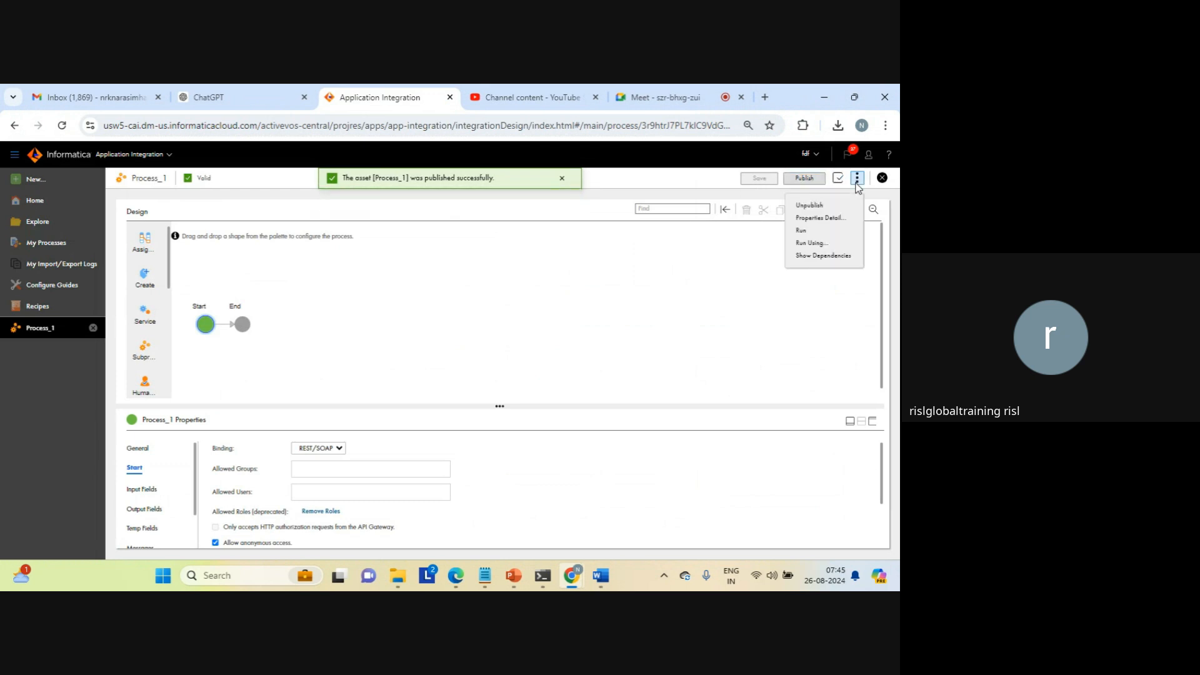
click(803, 233)
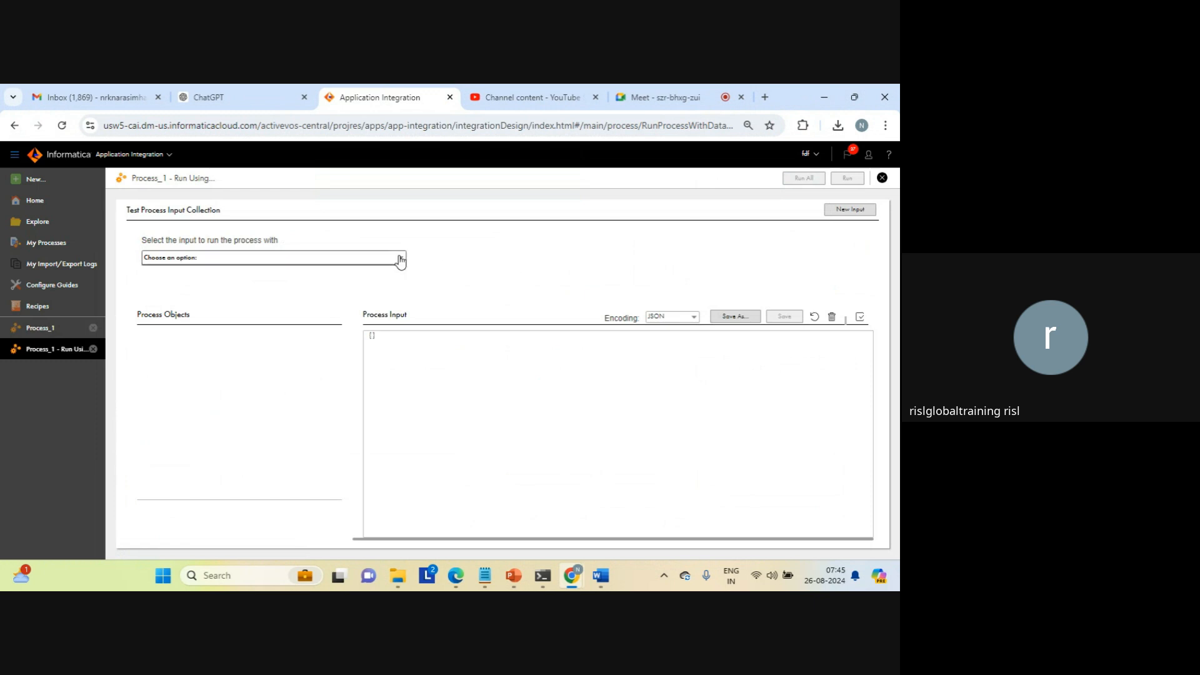
click(851, 210)
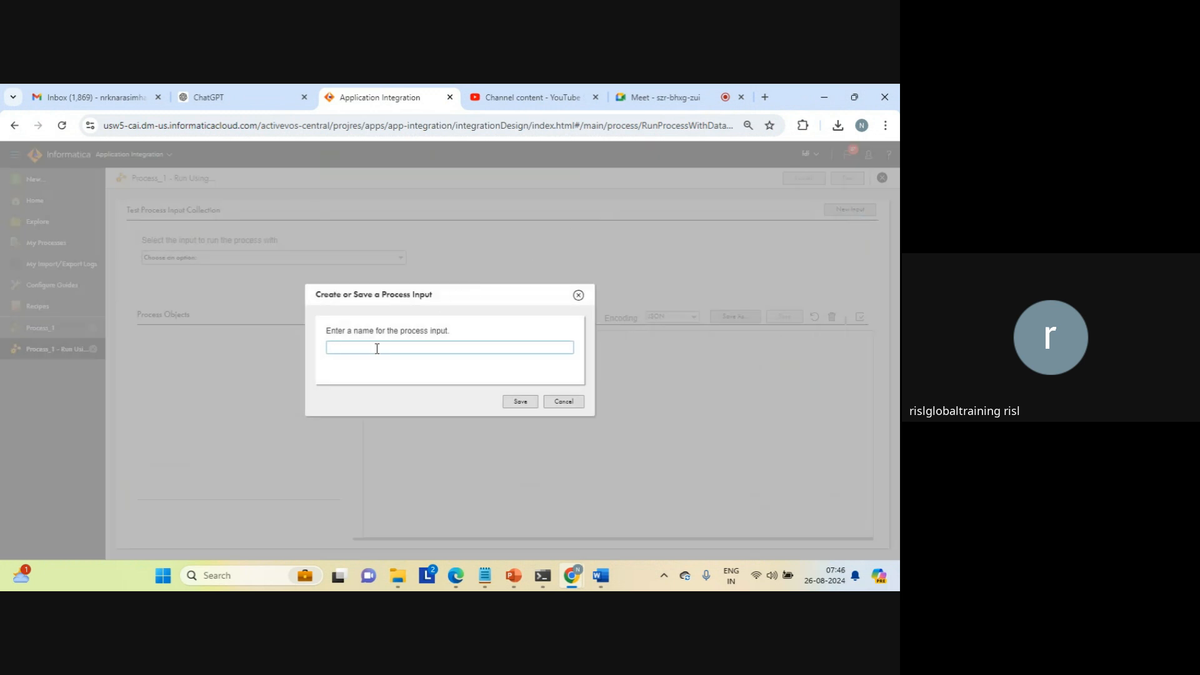
text(exec_iics)
click(521, 403)
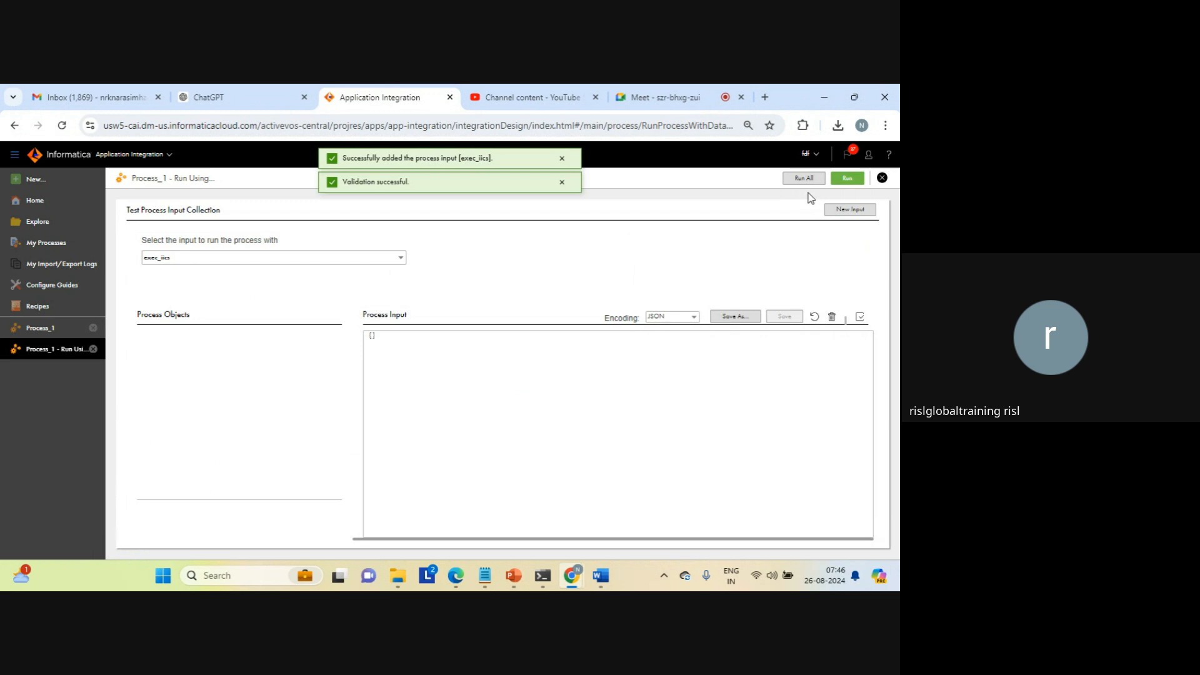
click(847, 180)
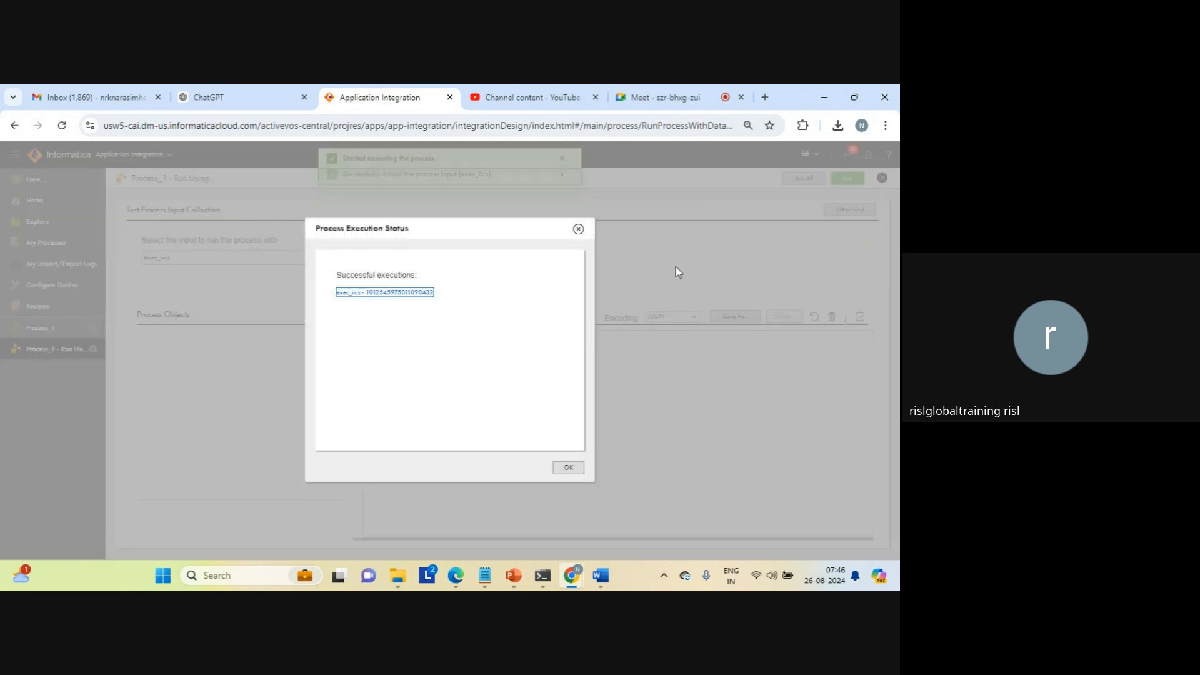
Step: View the process instance of the exec_iics run, and close the instance and run pages to return to the Process_1 design
triple_click(372, 275)
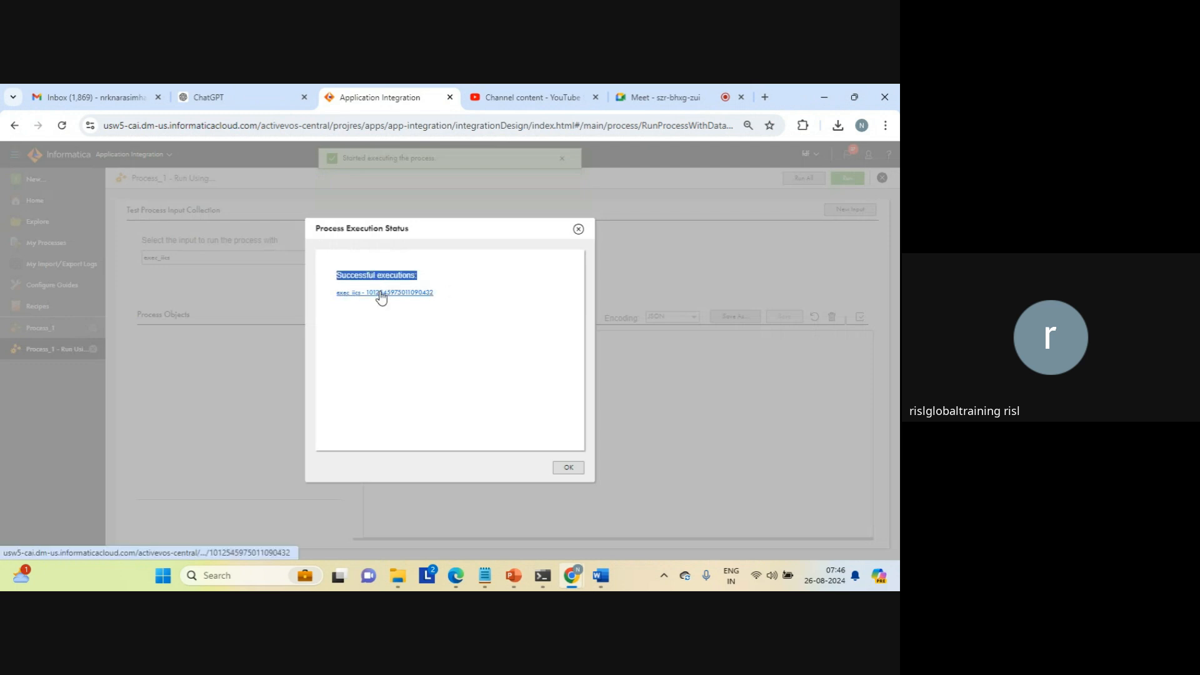
click(380, 293)
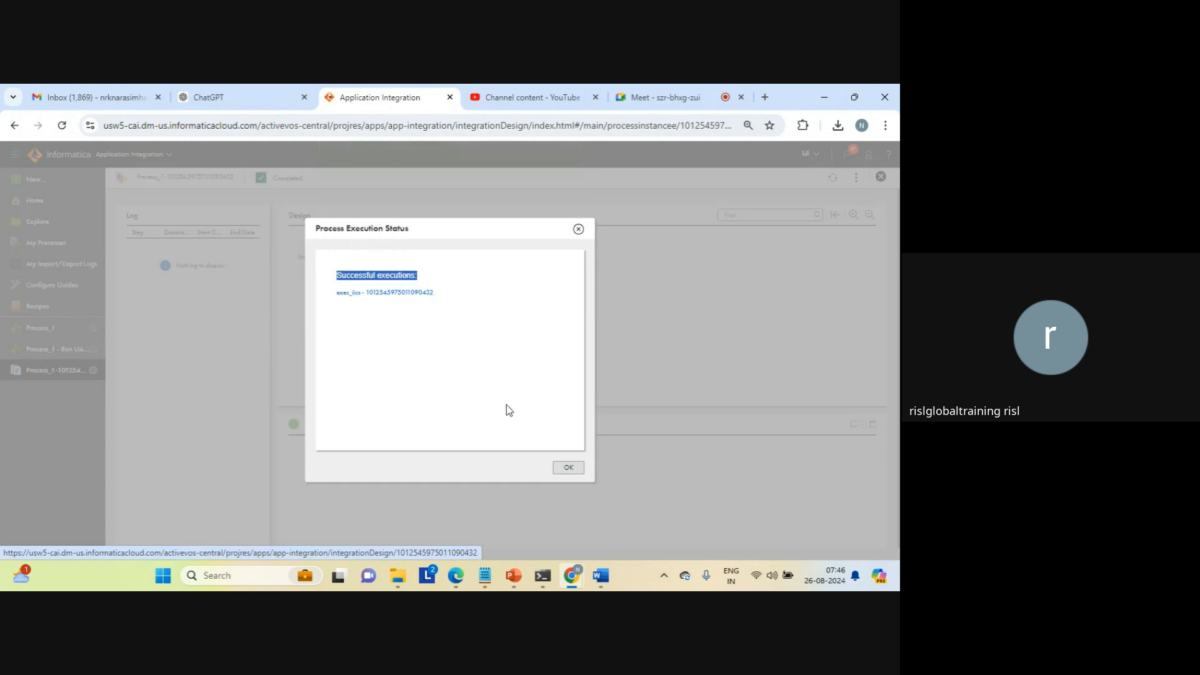
click(566, 469)
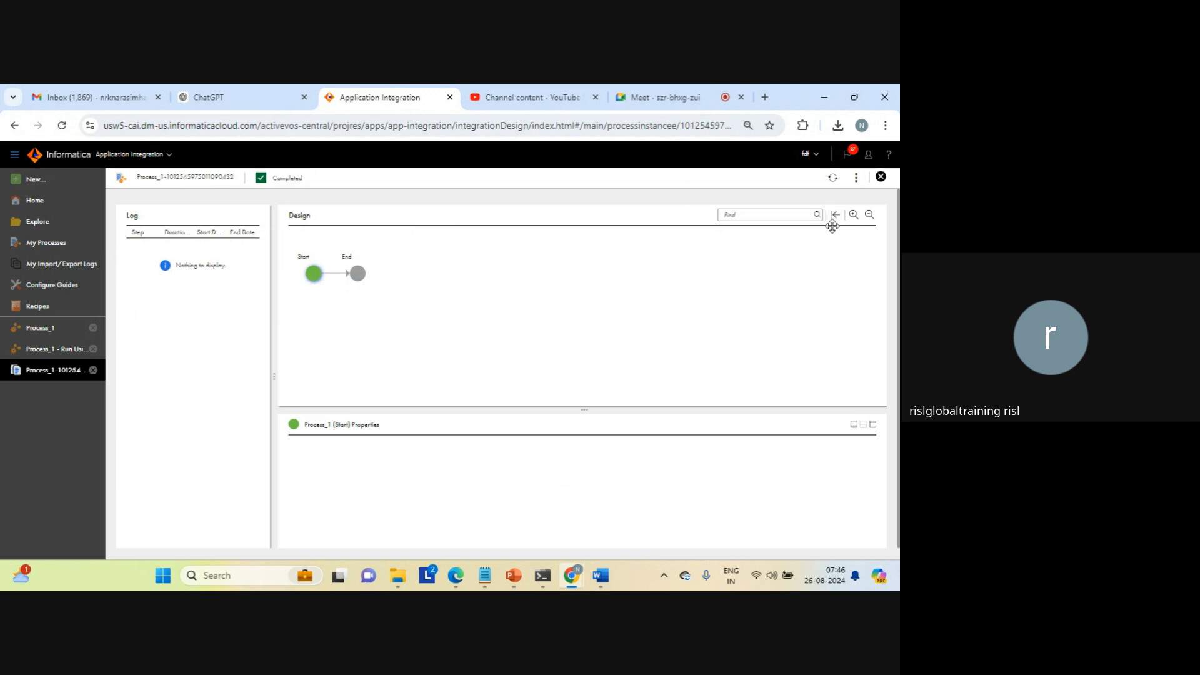
click(880, 176)
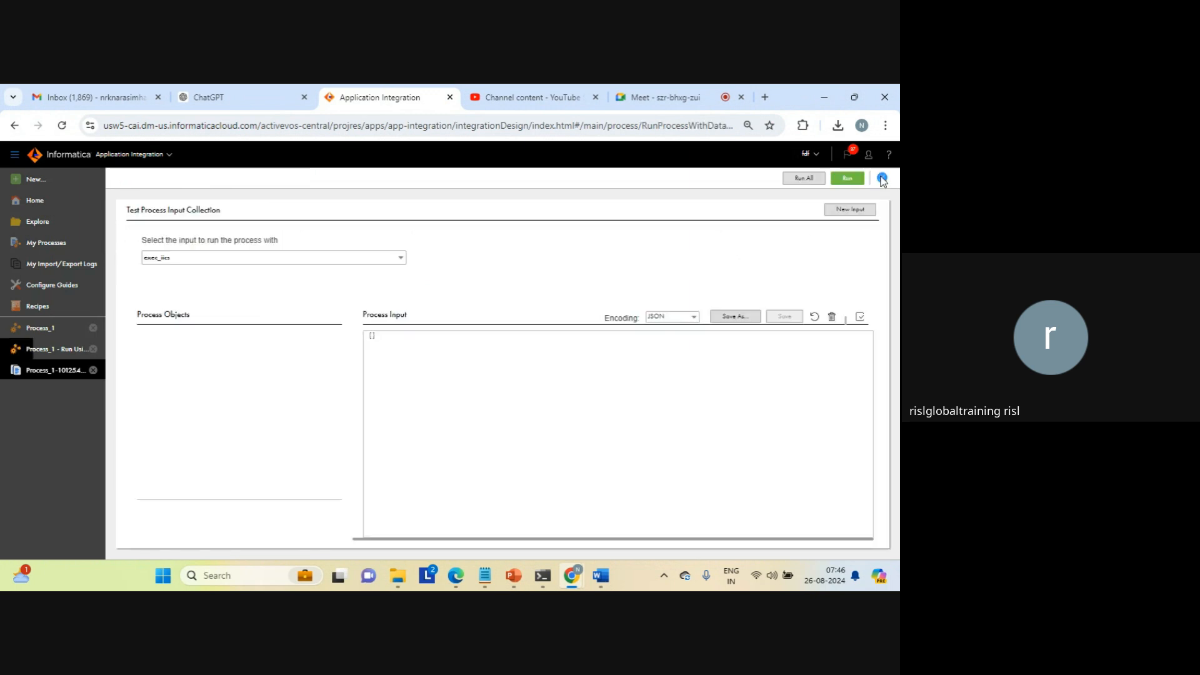
click(582, 378)
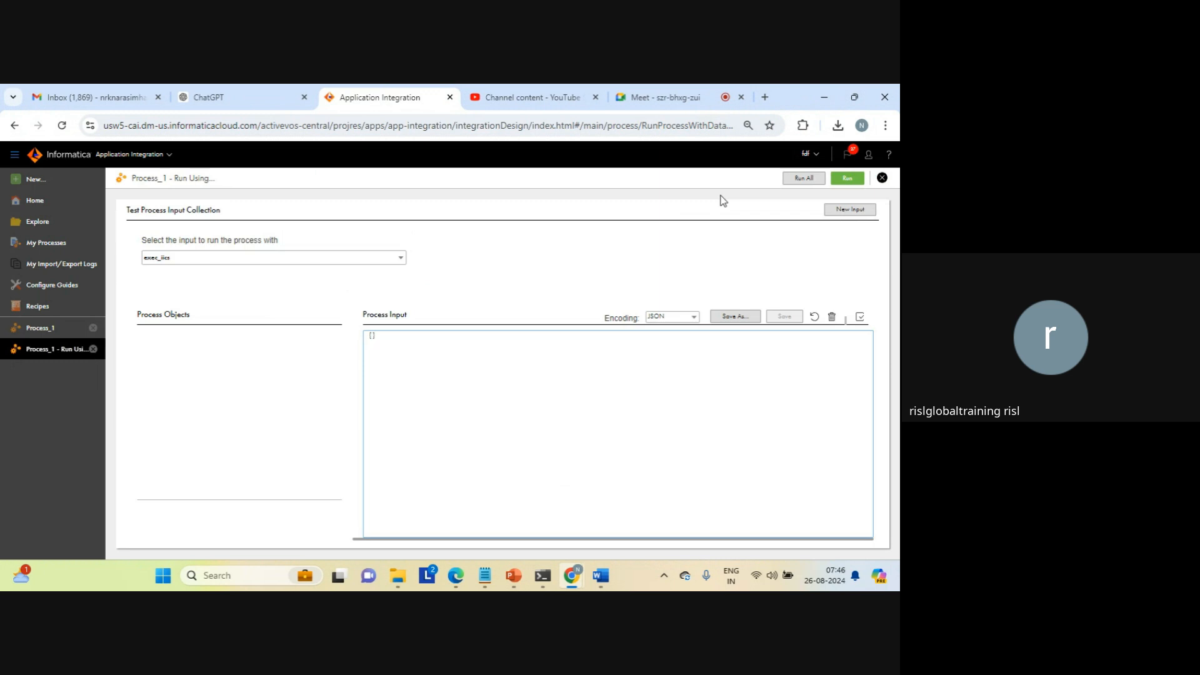
click(882, 179)
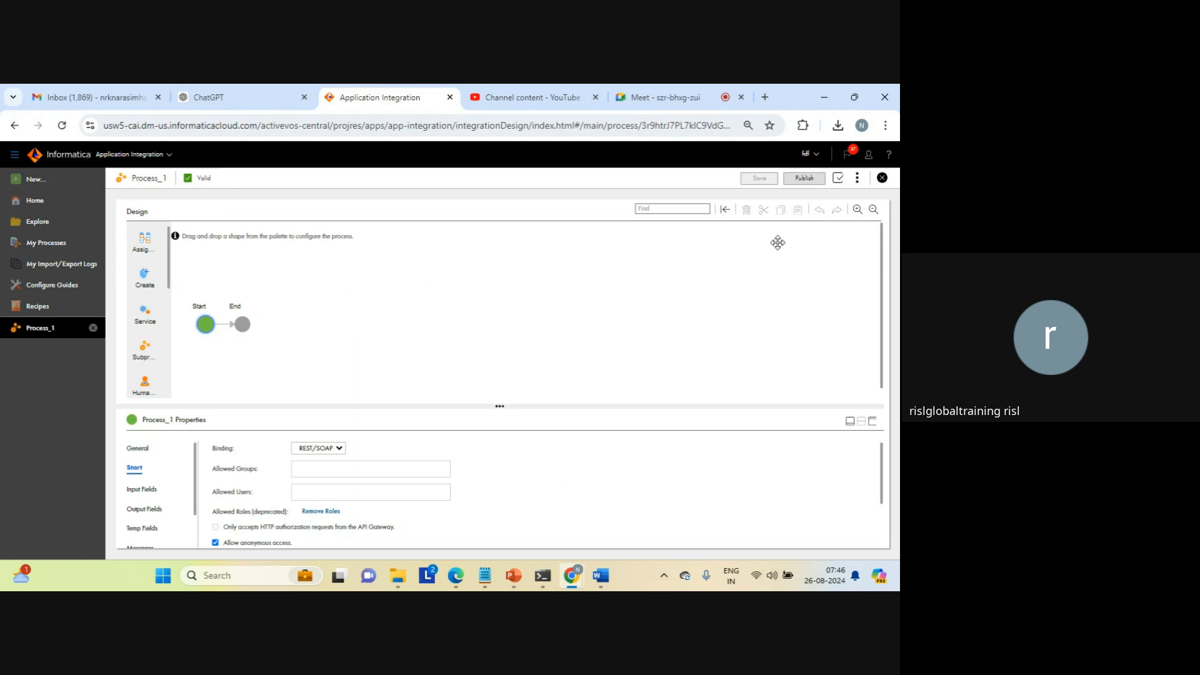
Step: Copy the REST service URL from the properties detail of Process_1 and open it in a new browser tab to check the response
click(858, 179)
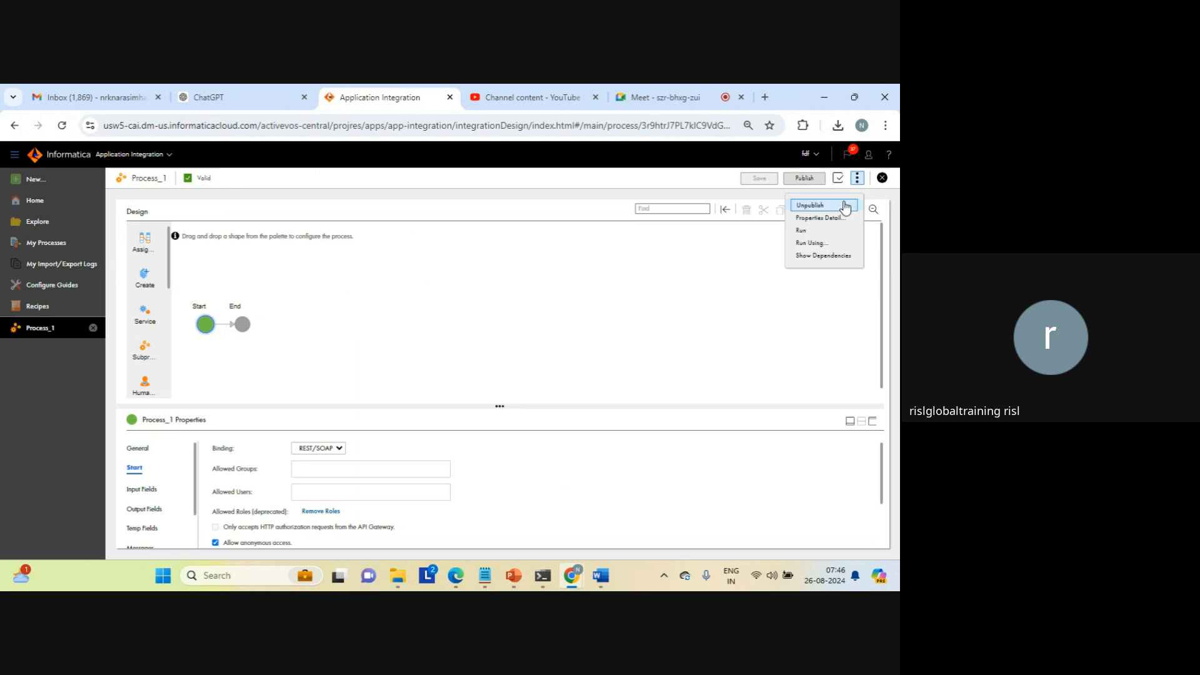
click(818, 218)
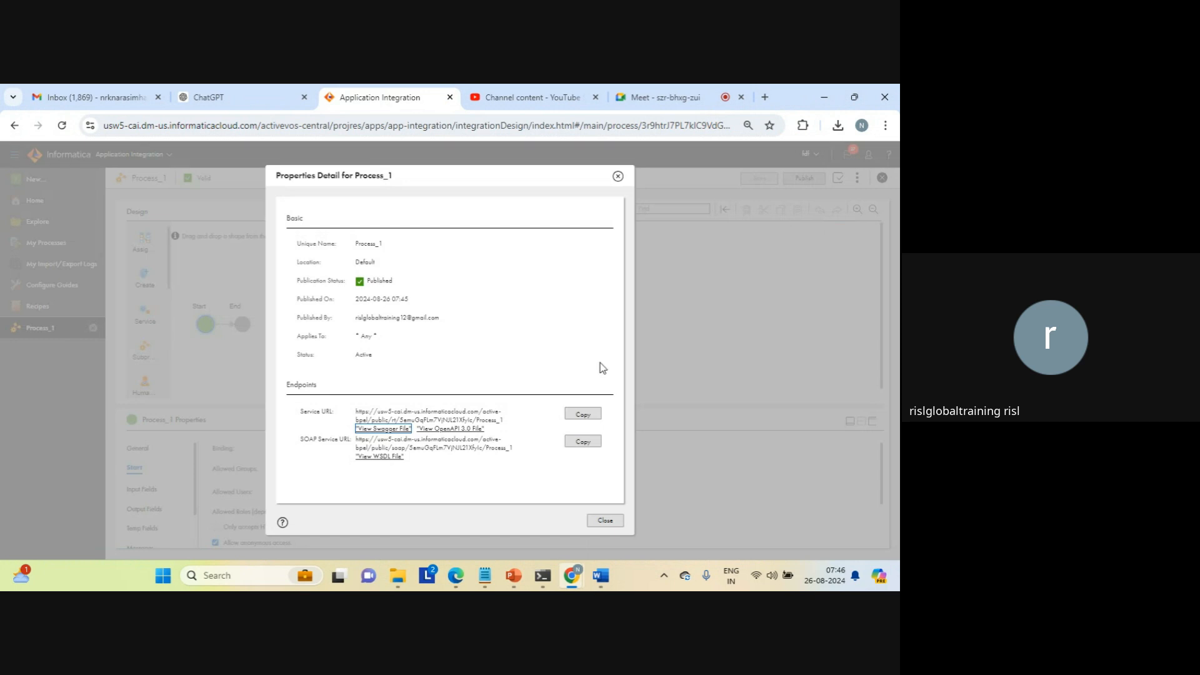
click(579, 413)
click(765, 98)
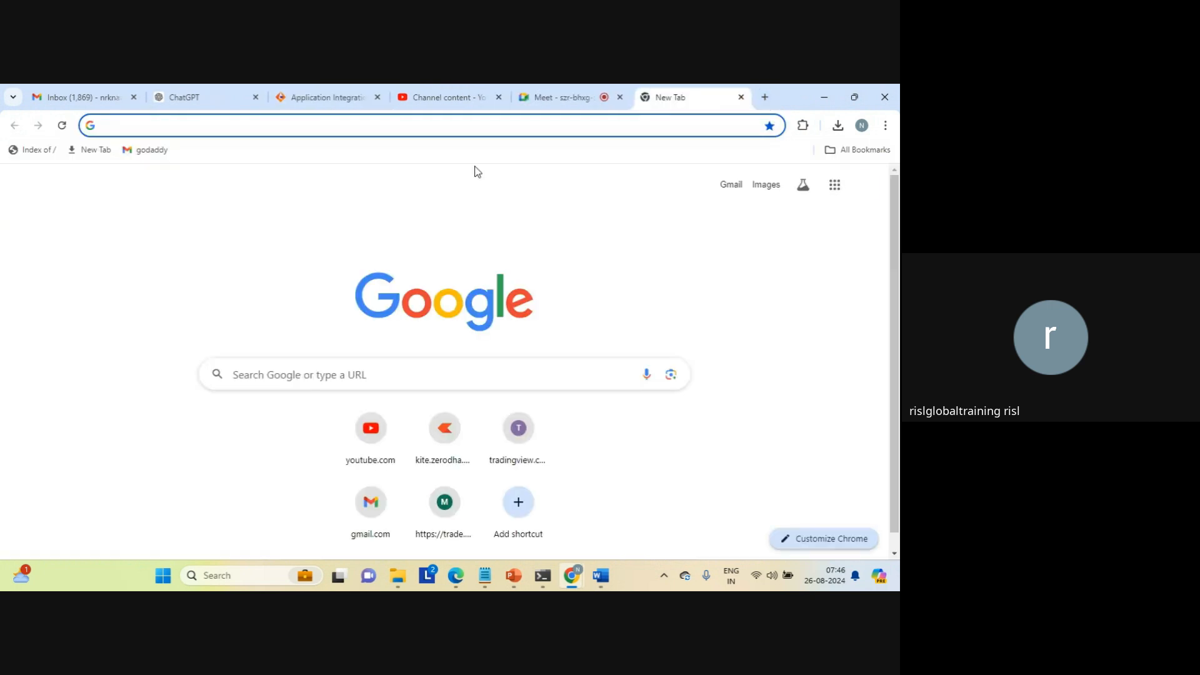
key(ctrl+v)
key(Return)
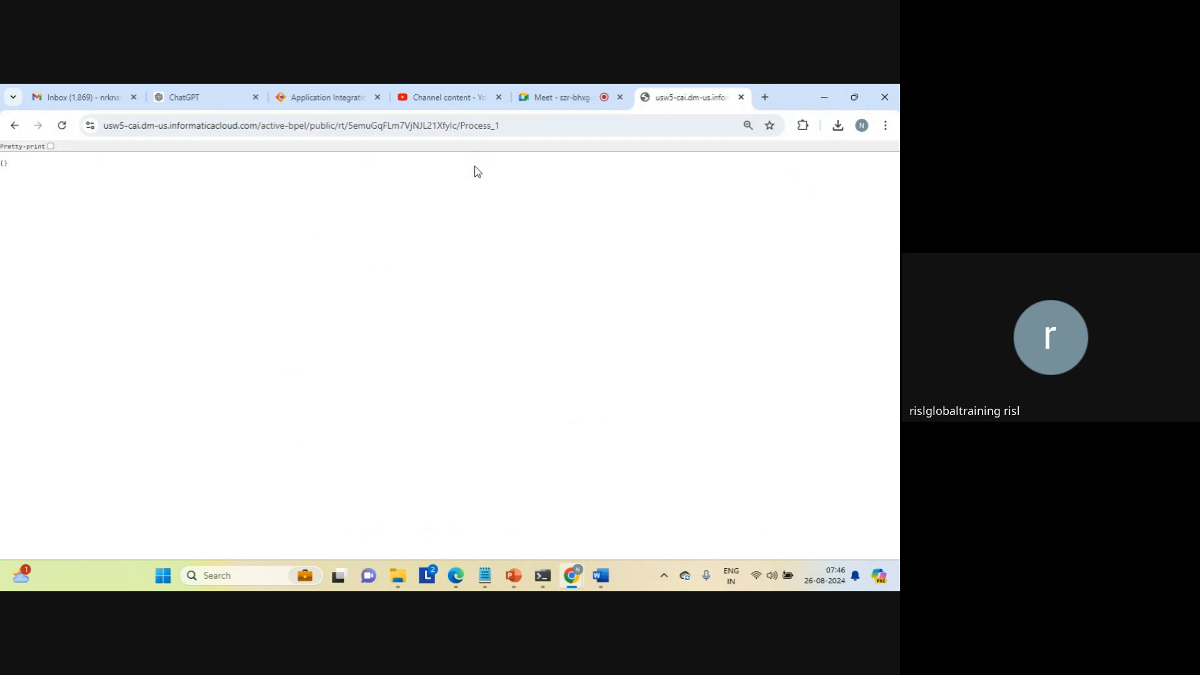
double_click(4, 164)
Step: Show the desktop, dismiss the Copilot pane and launch Postman
click(638, 573)
right_click(635, 569)
click(589, 475)
click(879, 575)
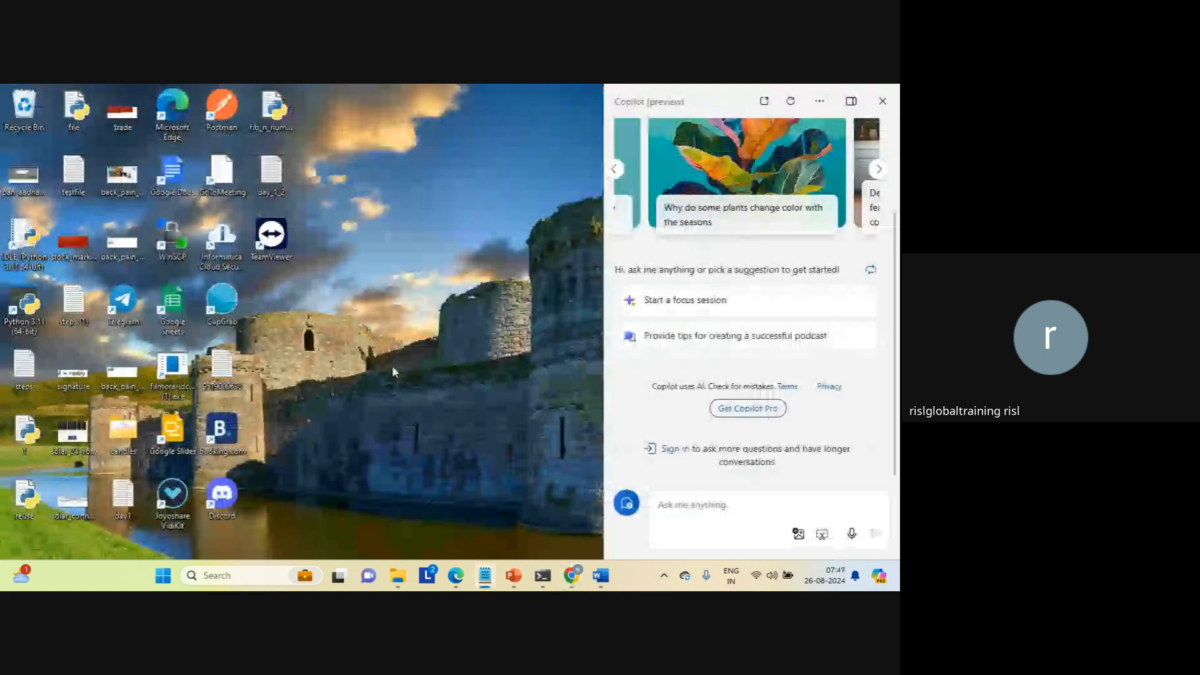
click(882, 103)
double_click(225, 108)
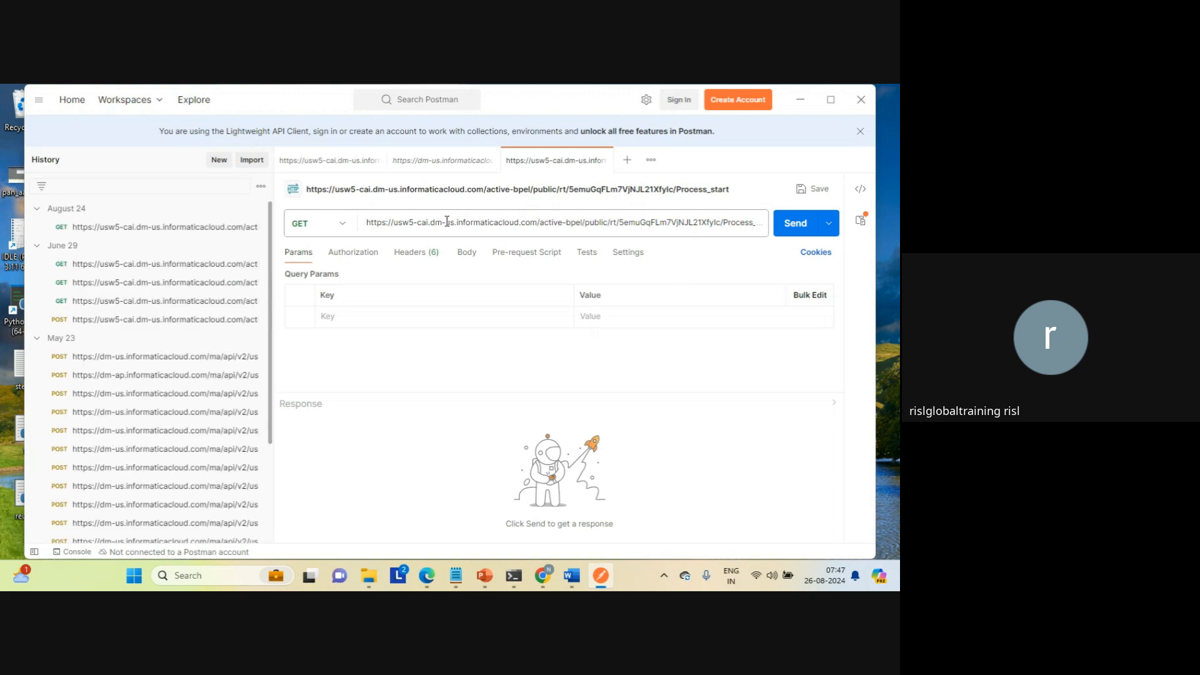
Step: Replace the GET request URL with the copied Process_1 service URL, send the request and check the response body
click(444, 221)
key(ctrl+a)
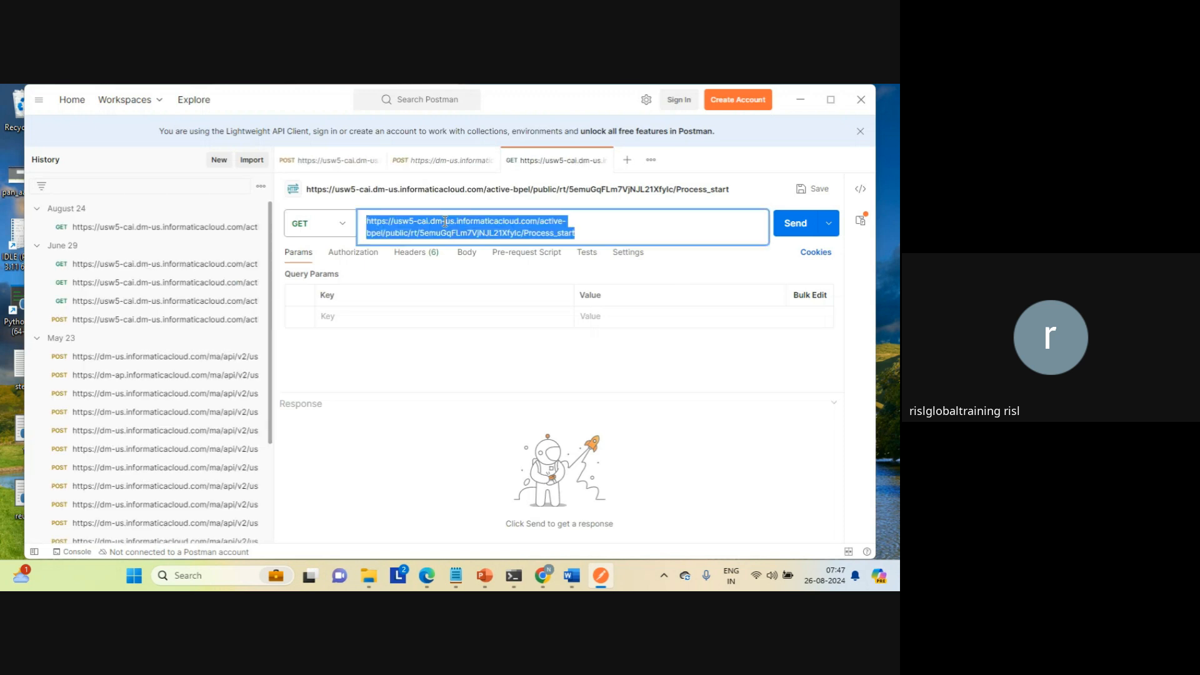
key(ctrl+v)
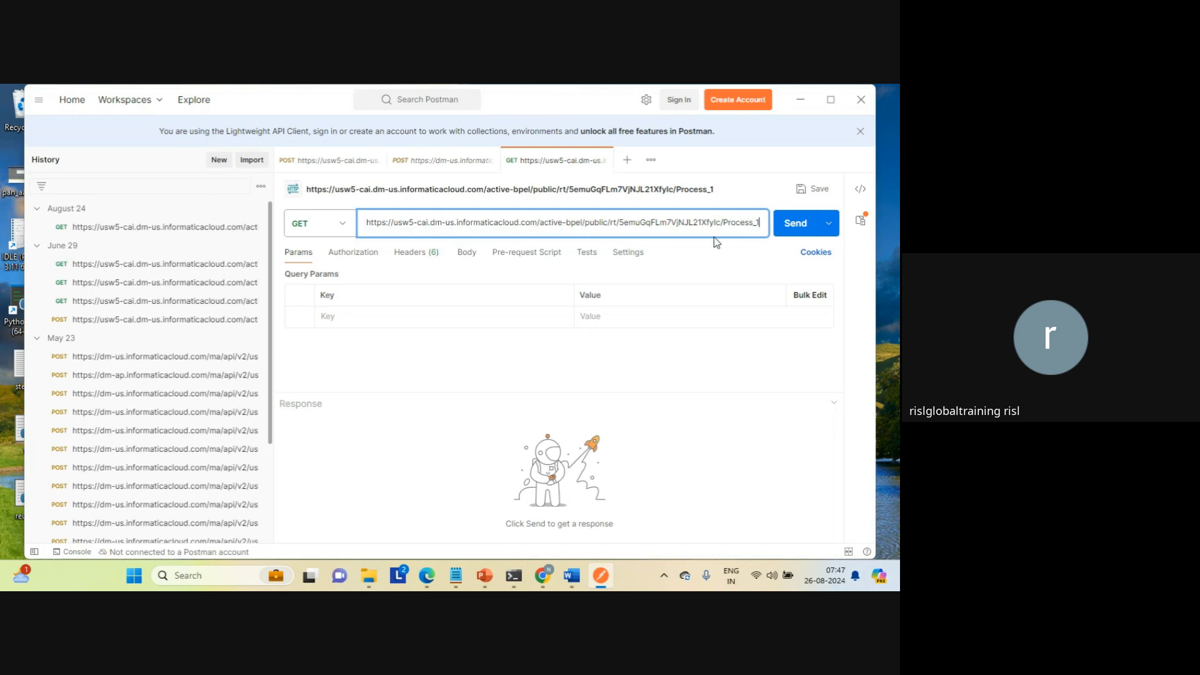
click(798, 224)
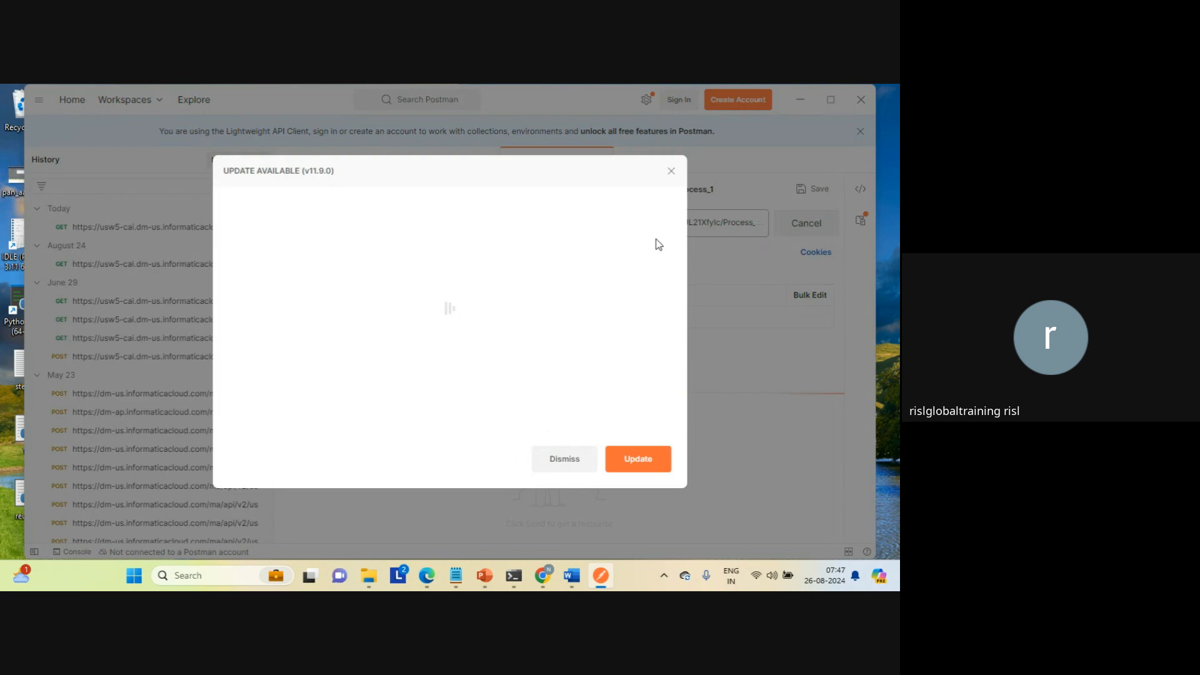
click(670, 172)
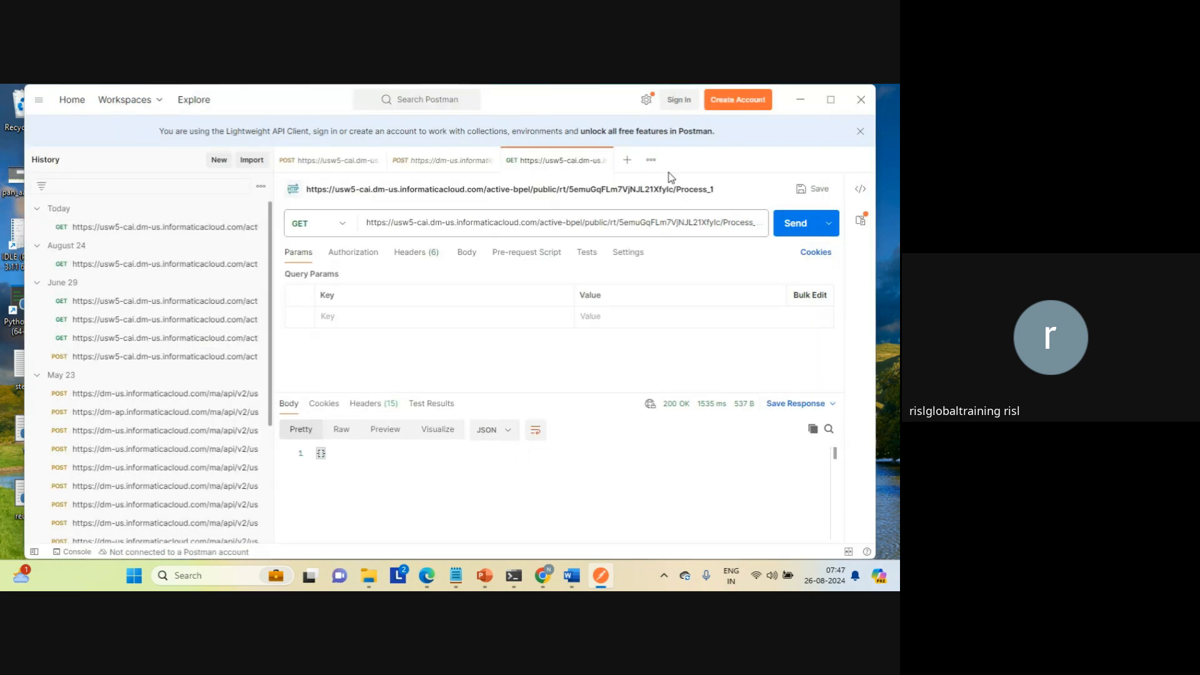
double_click(325, 454)
mouse_move(542, 576)
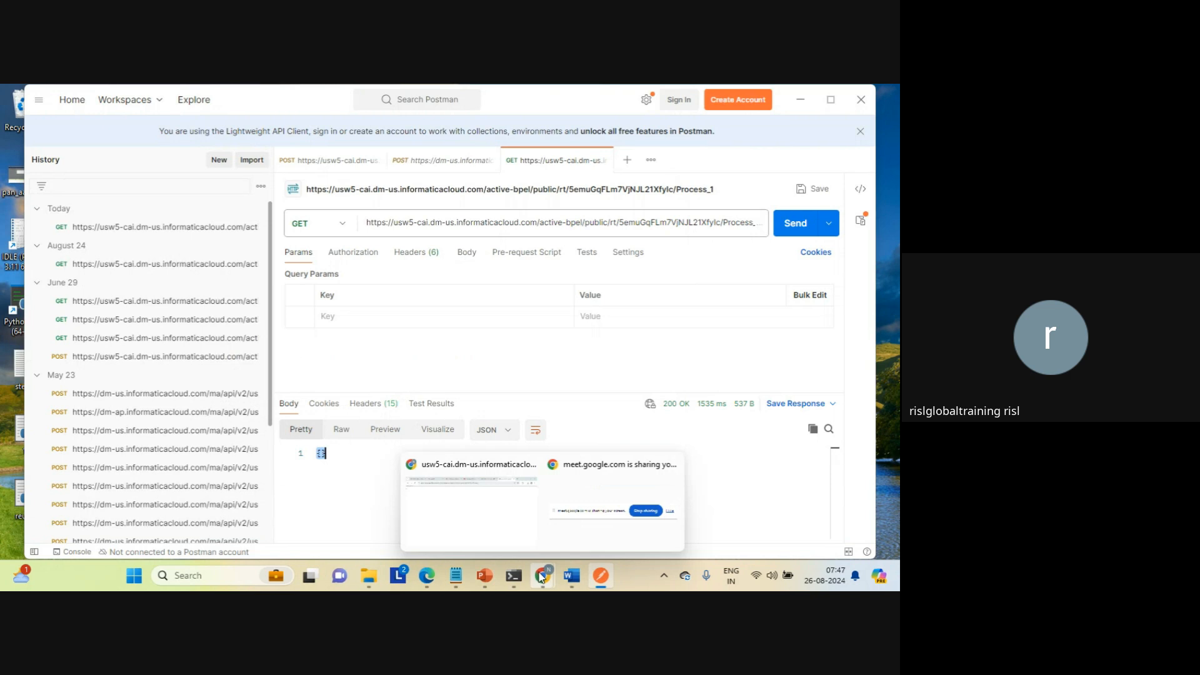
Step: Switch back to Chrome, close the Process_1 response page and close the properties detail of Process_1
click(496, 519)
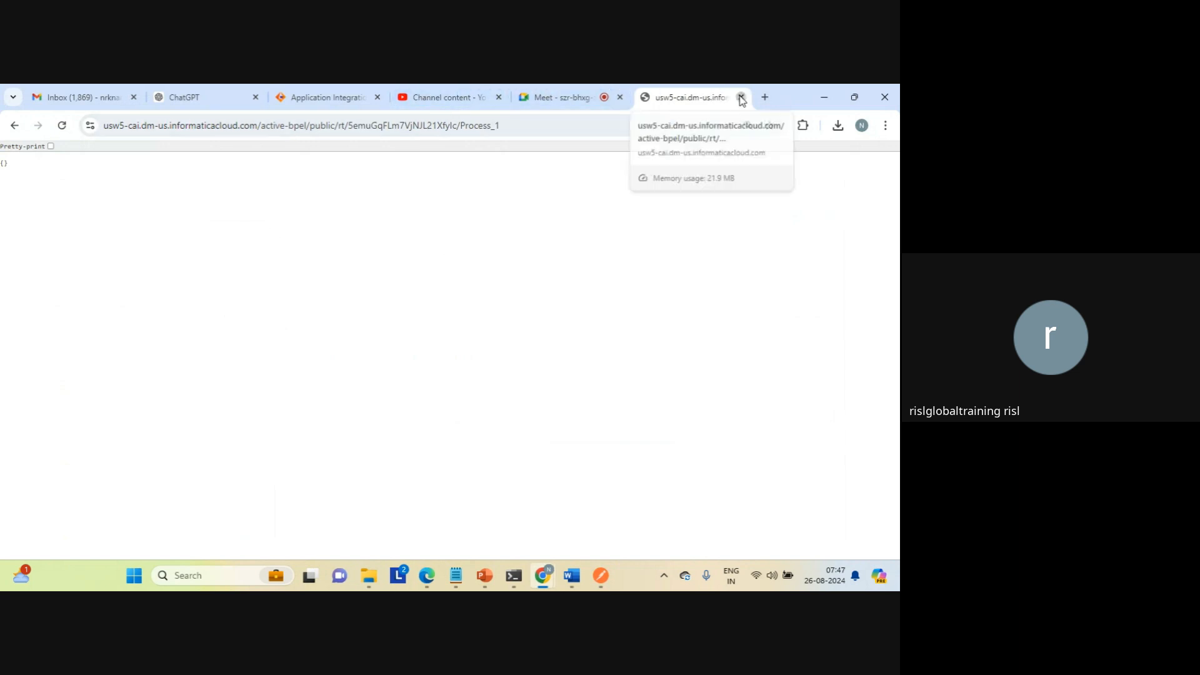
click(741, 98)
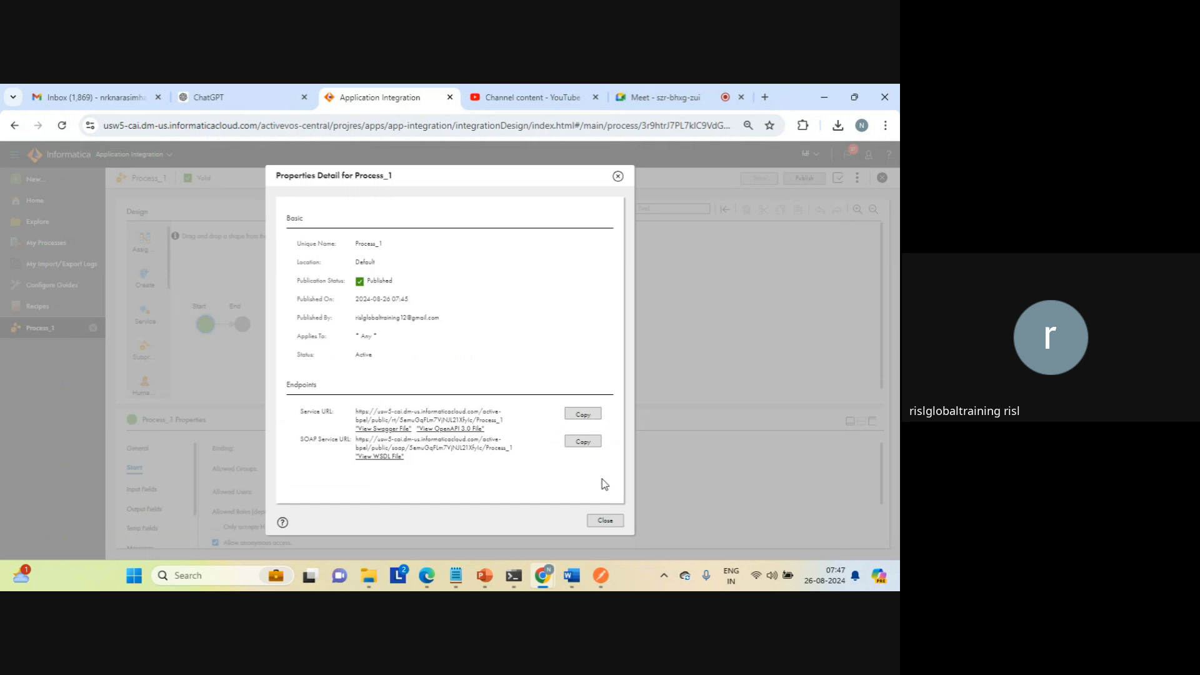
click(605, 521)
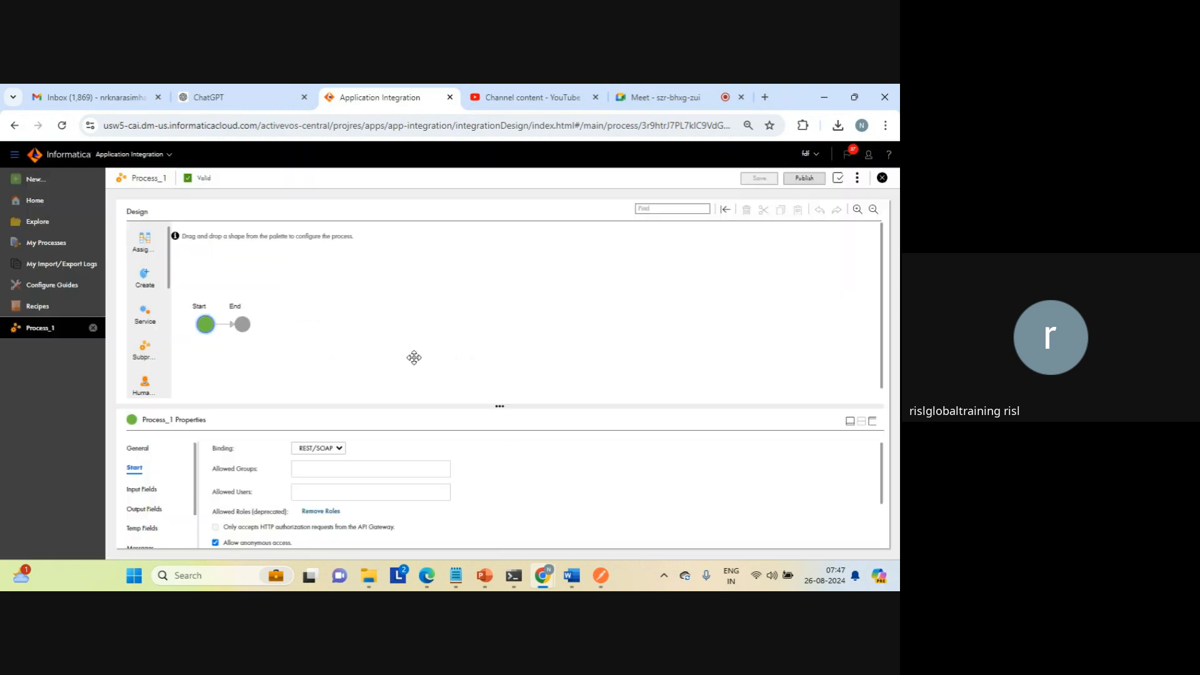
Step: Create a new Process asset and name it Process_cdi
click(32, 179)
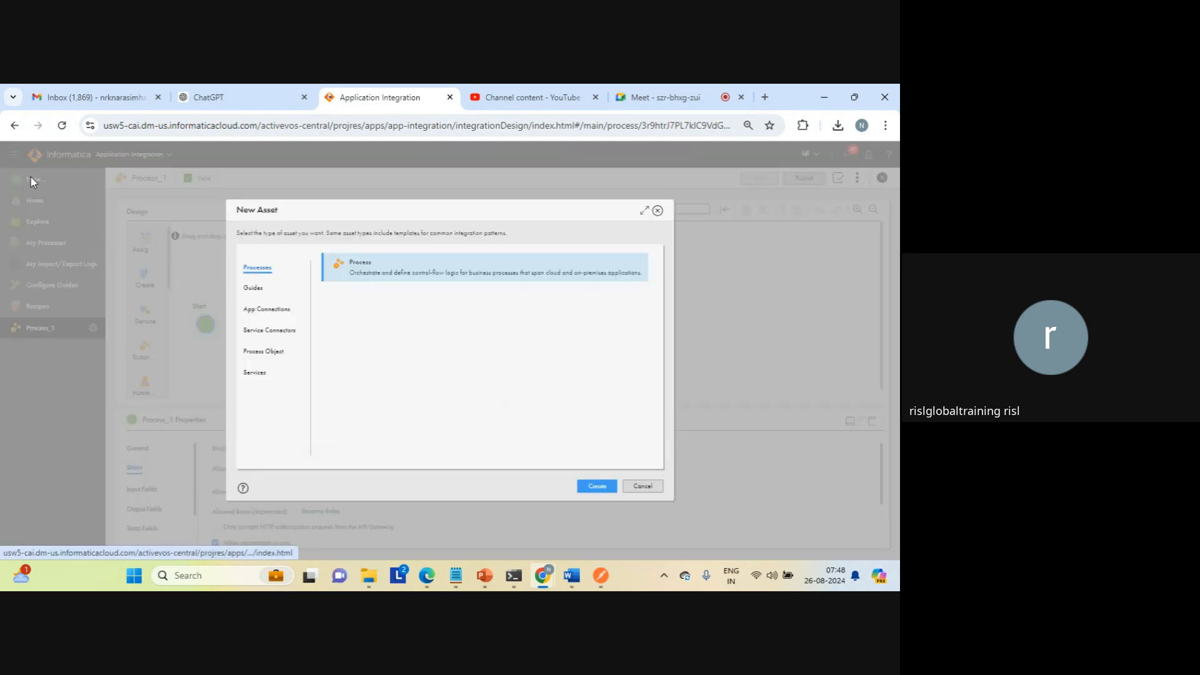
click(597, 487)
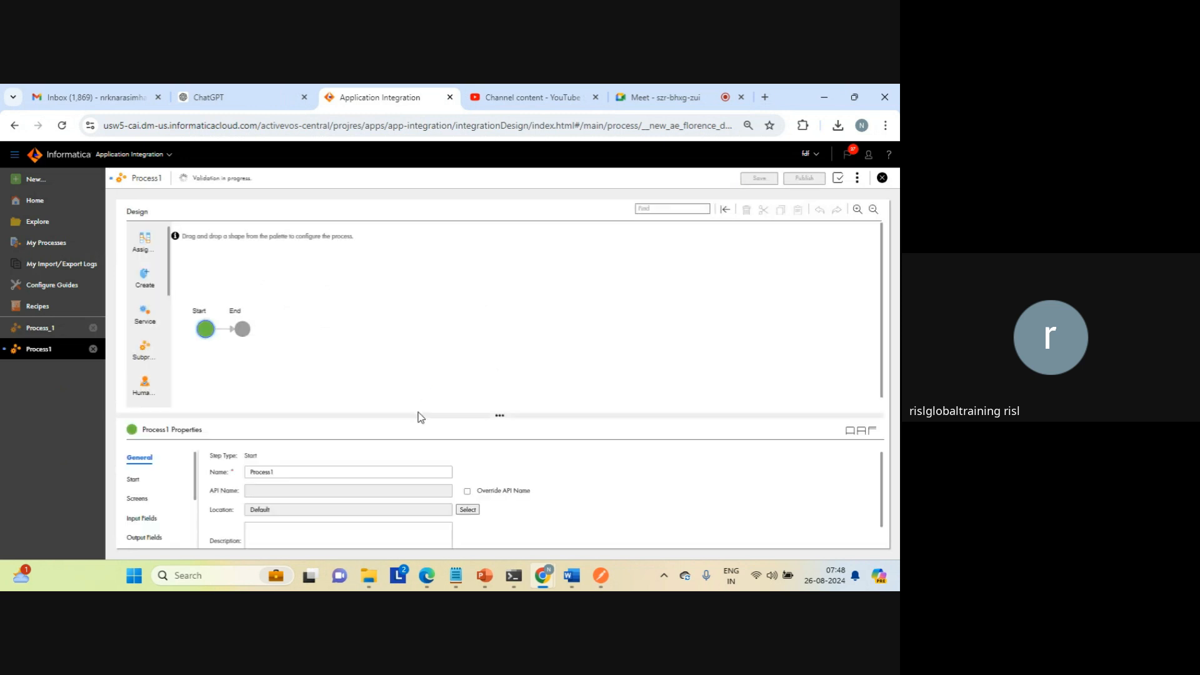
click(307, 471)
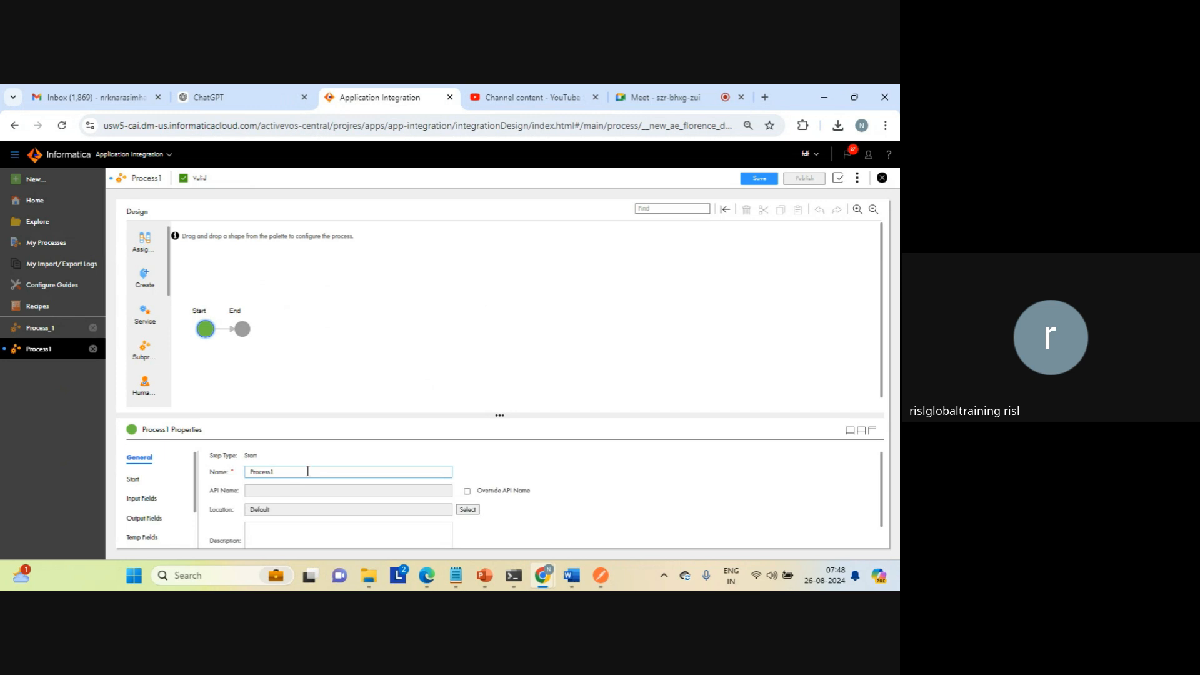
key(BackSpace)
text(_cdi)
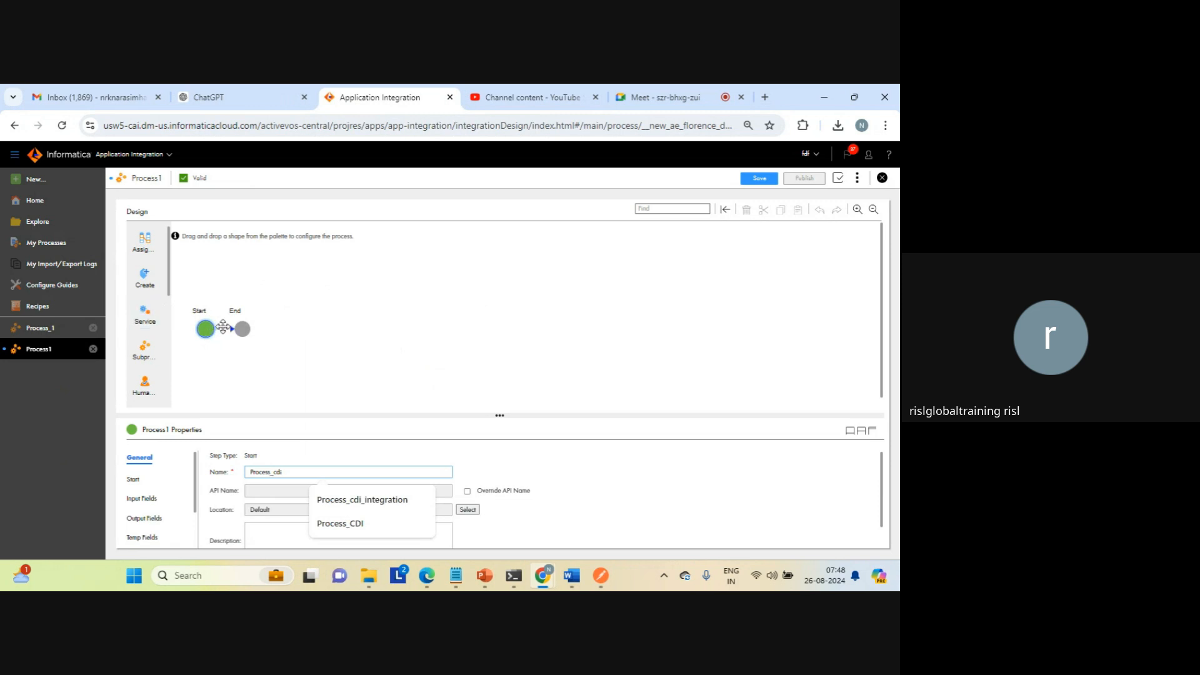
Step: Add a Service step between Start and End in the Process_cdi design
right_click(140, 319)
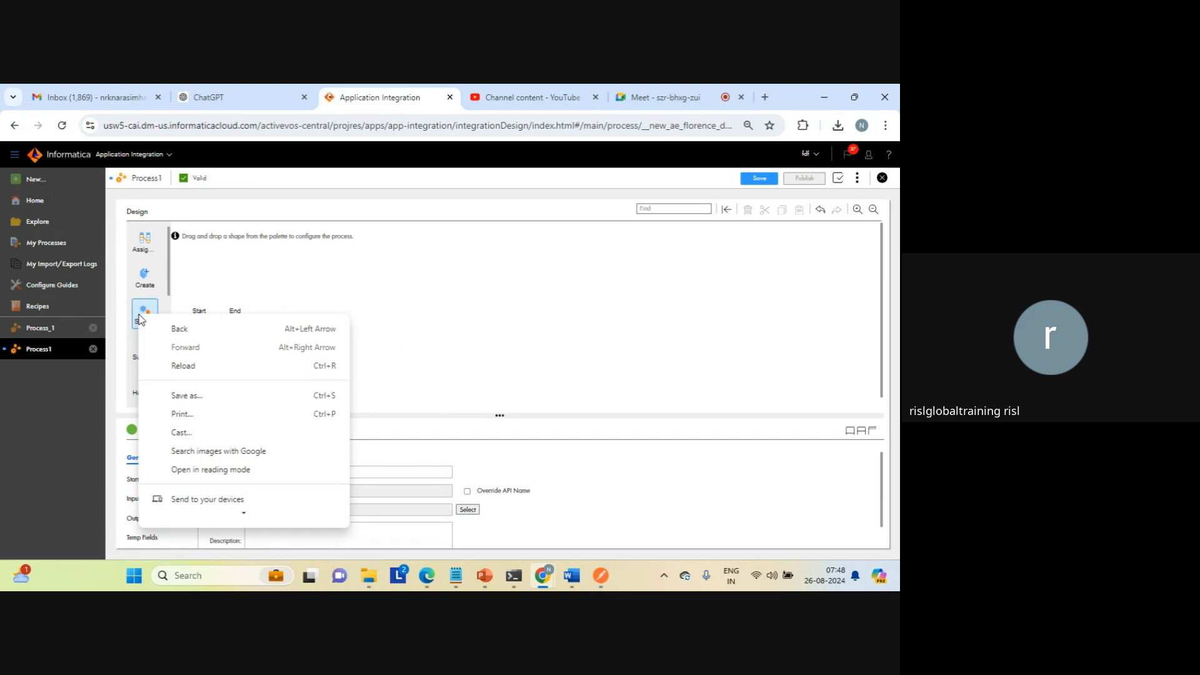
click(221, 292)
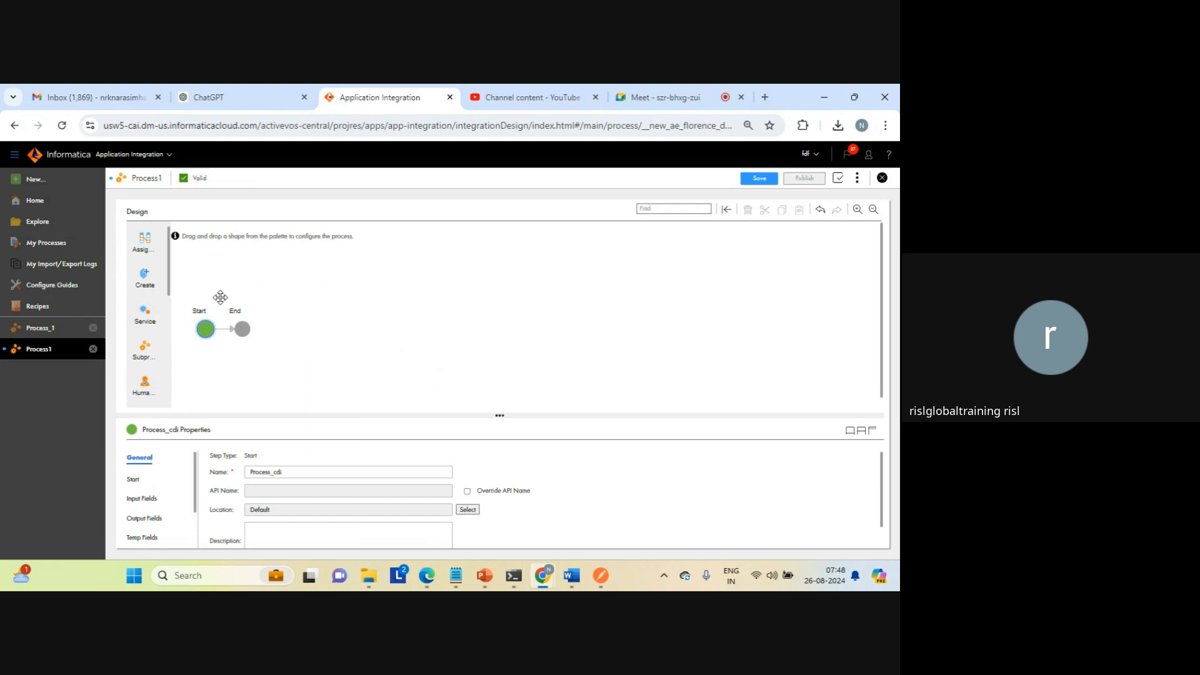
drag(149, 315, 225, 326)
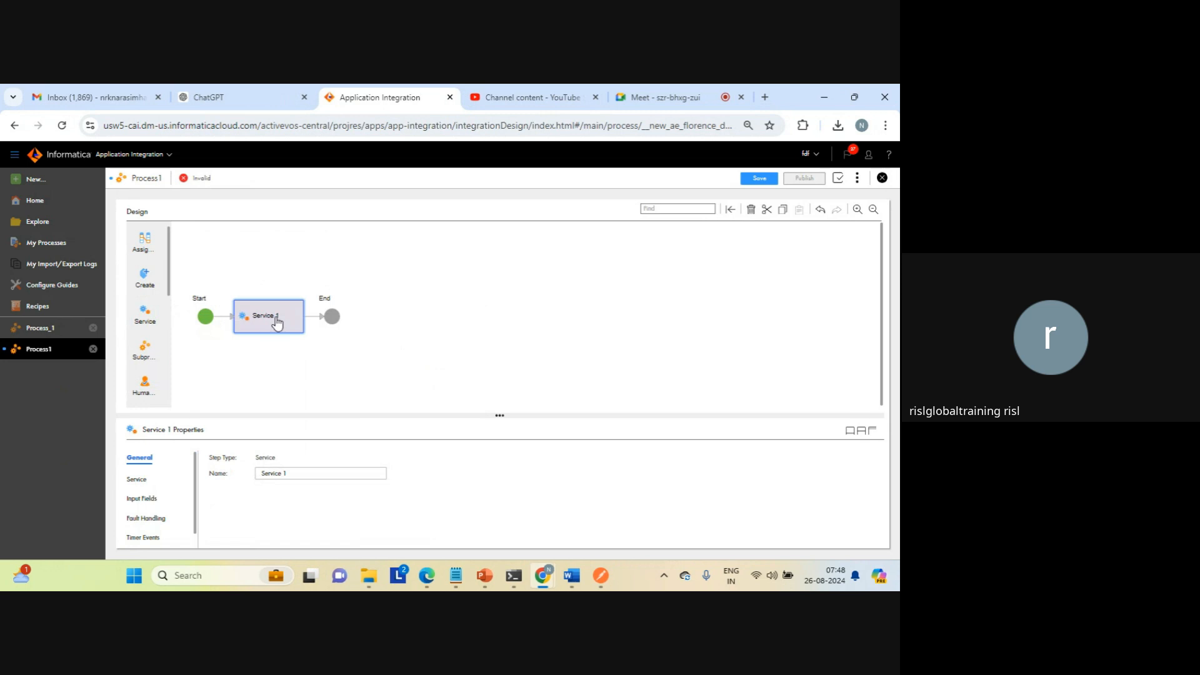
Step: Enlarge the properties of the new service step and set its service type to System Service with the action Run Cloud Task
click(873, 432)
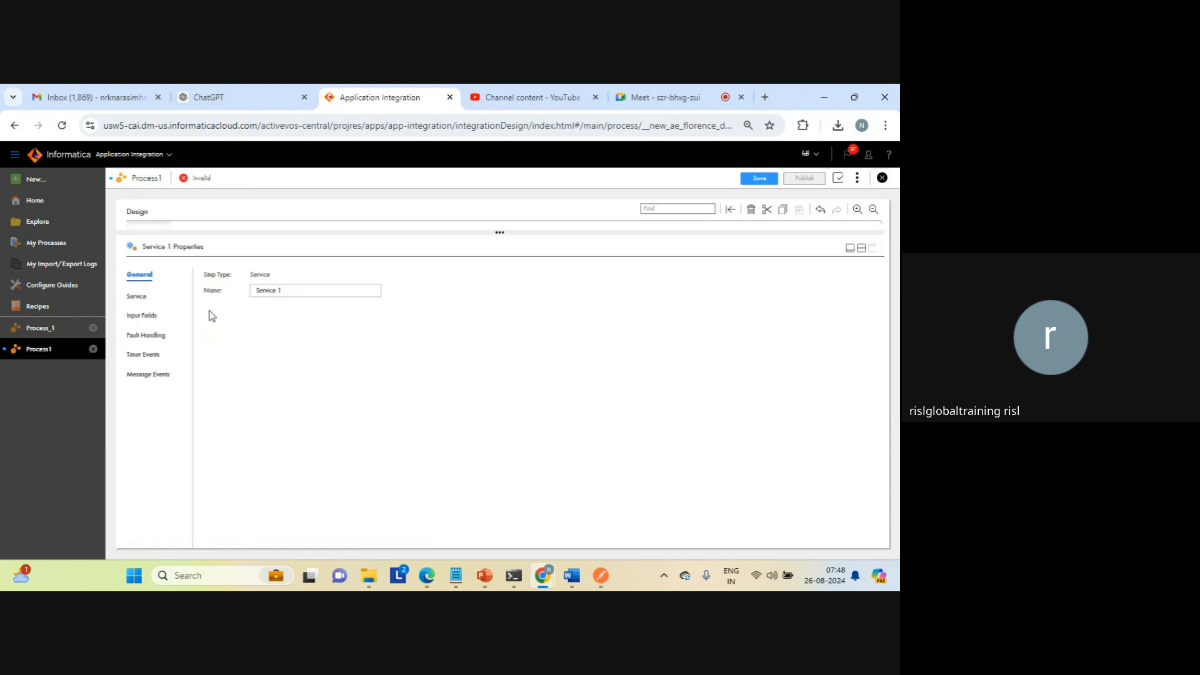
click(137, 295)
click(300, 279)
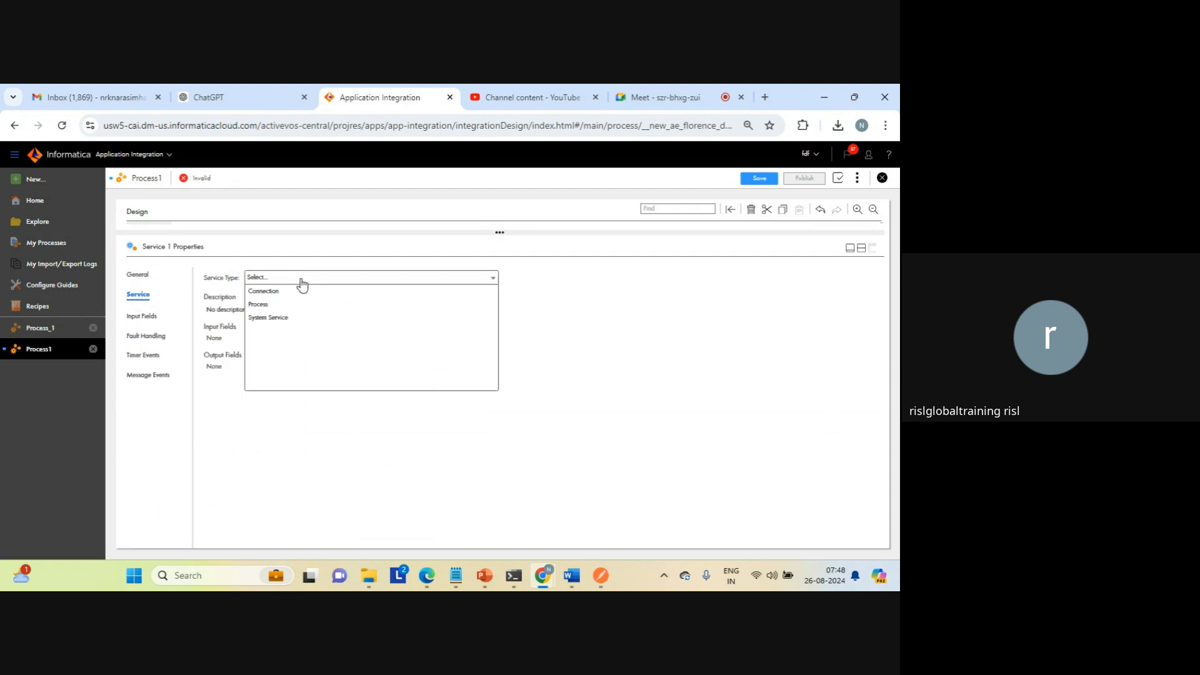
click(271, 318)
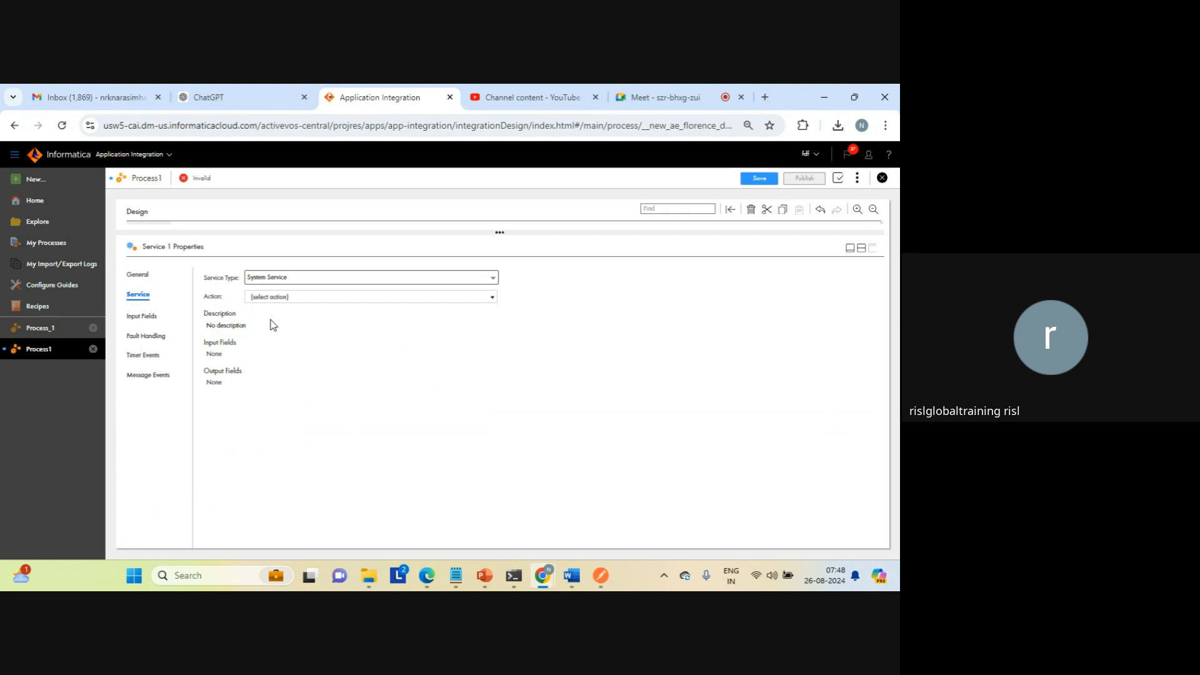
click(318, 298)
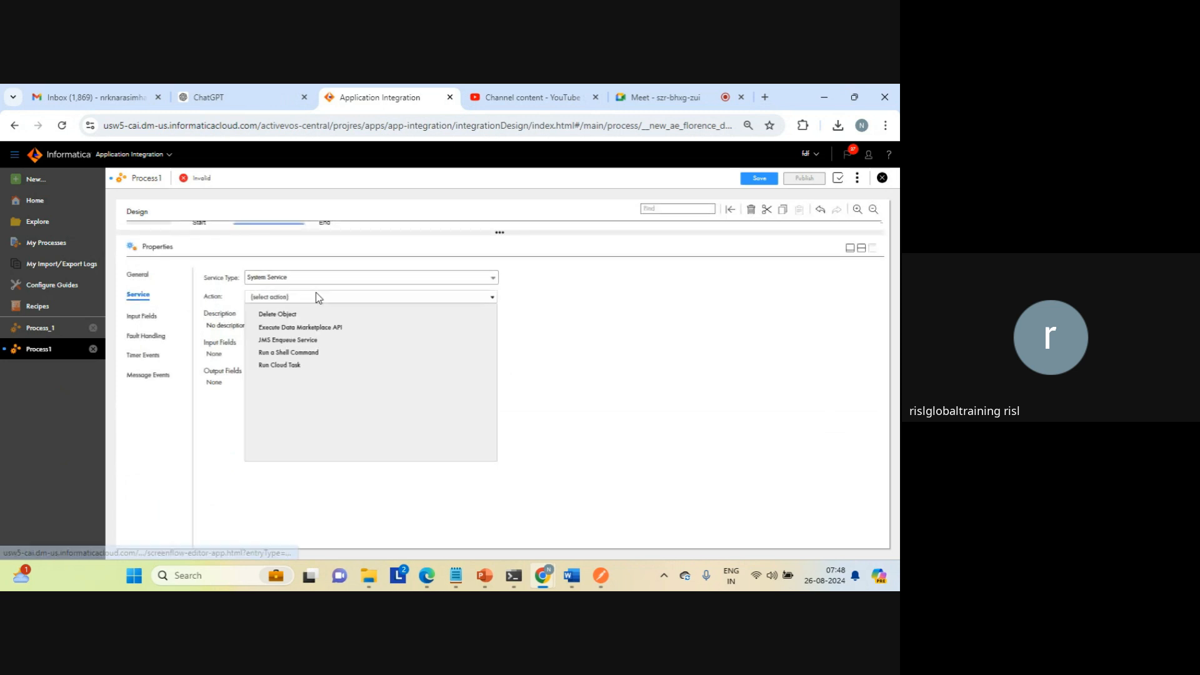
click(286, 368)
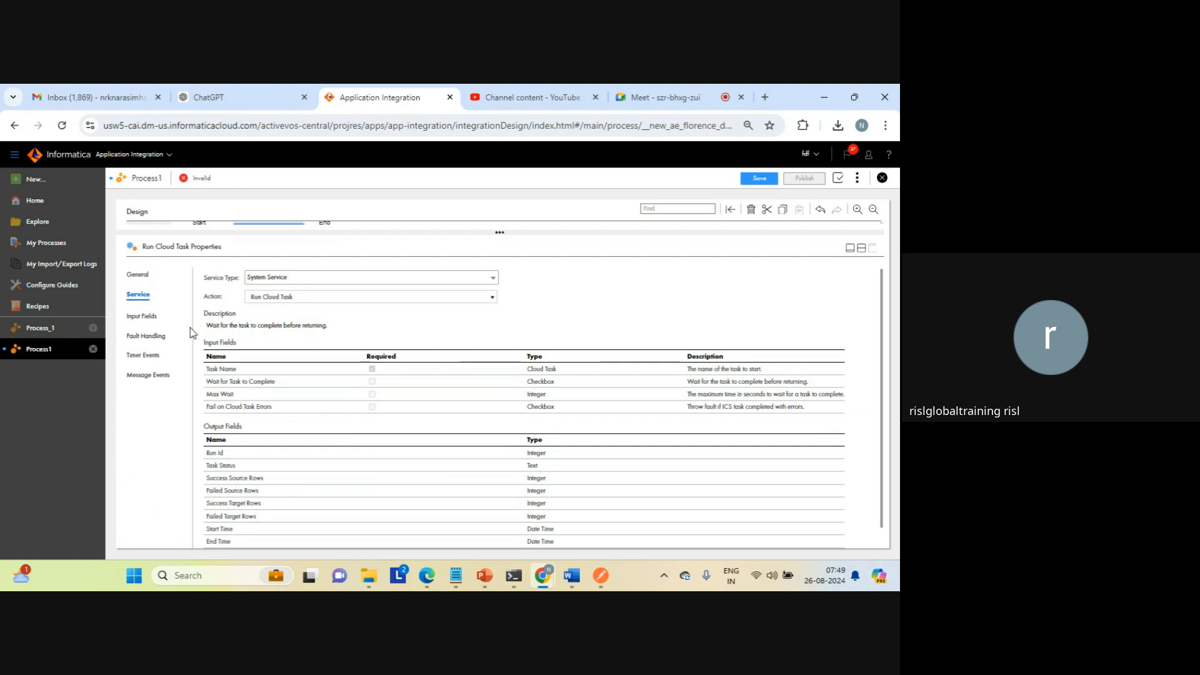
Step: Choose MappingTask_joiner as the Task Name input of the Run Cloud Task step
click(151, 317)
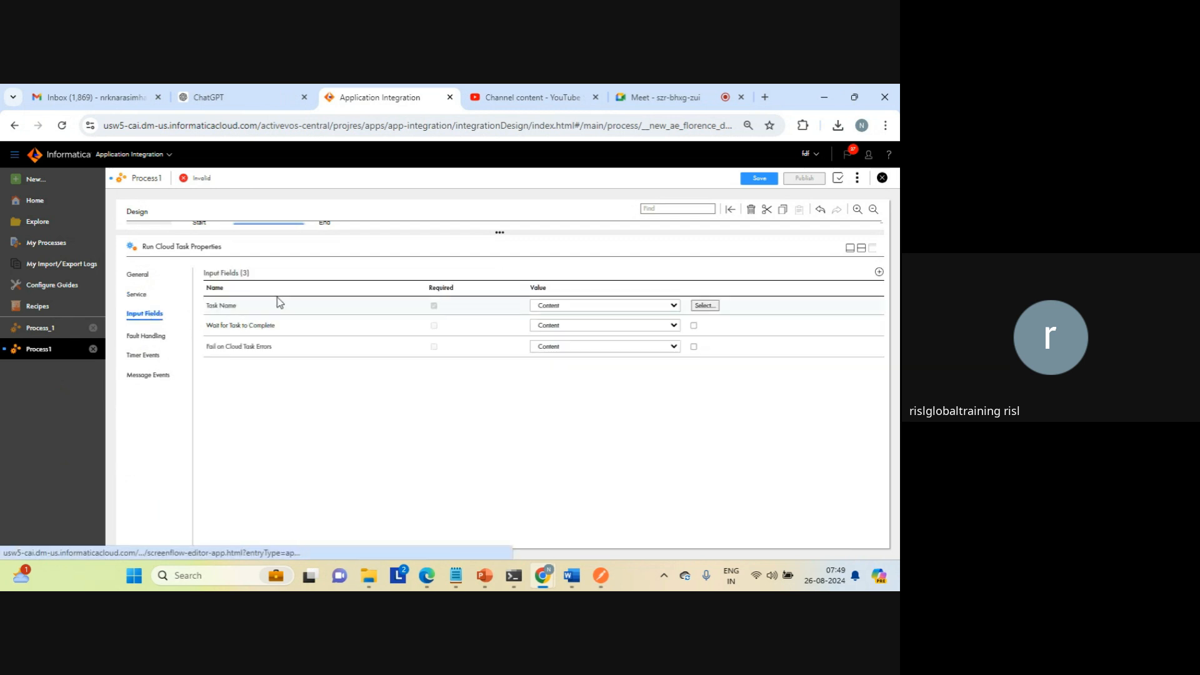
click(703, 306)
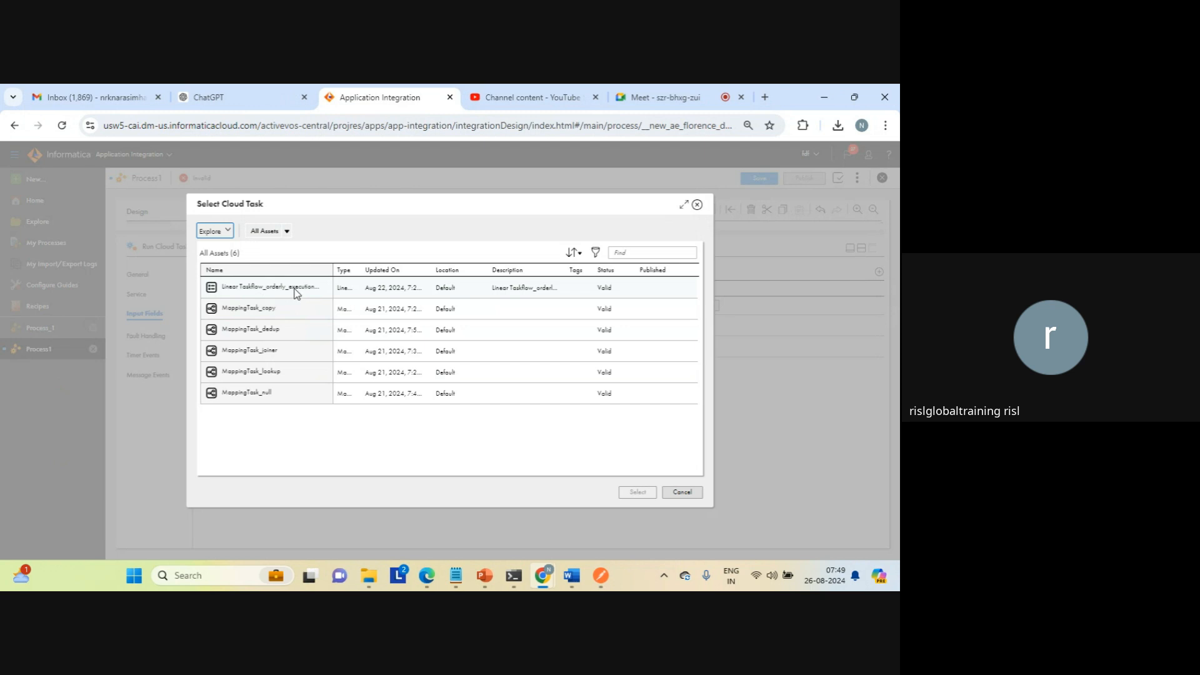
click(250, 352)
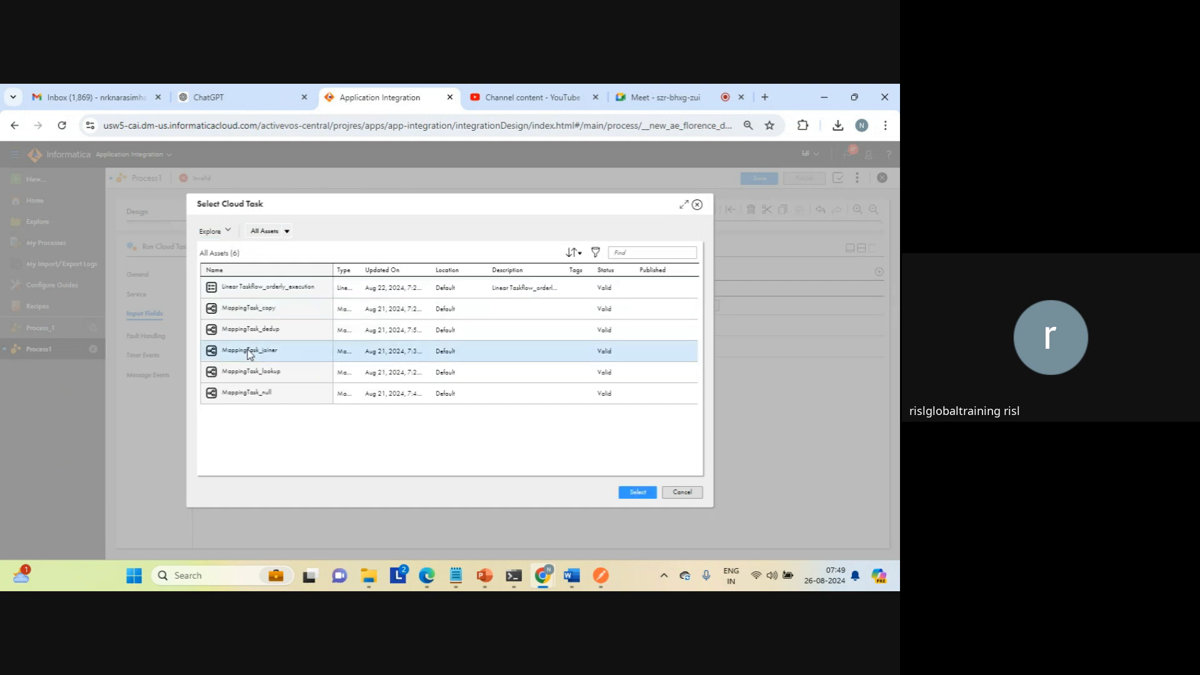
click(635, 493)
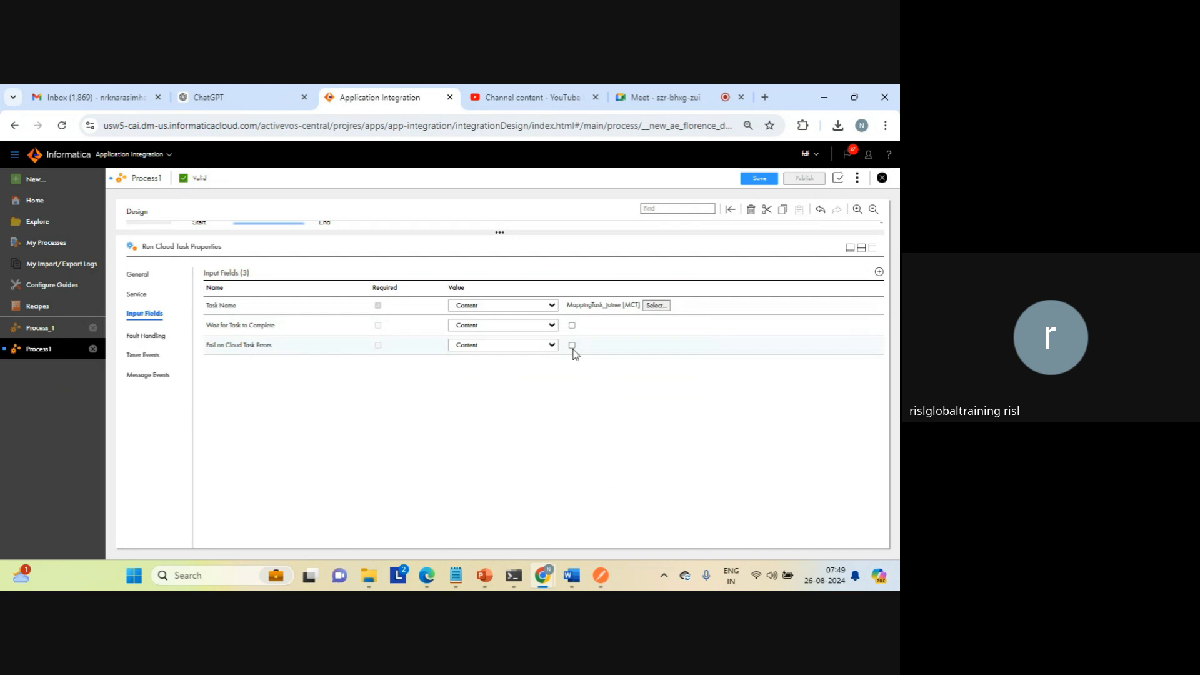
Step: Check the fault handling settings of Run Cloud Task, restore the design view, and save and publish Process_cdi
click(138, 340)
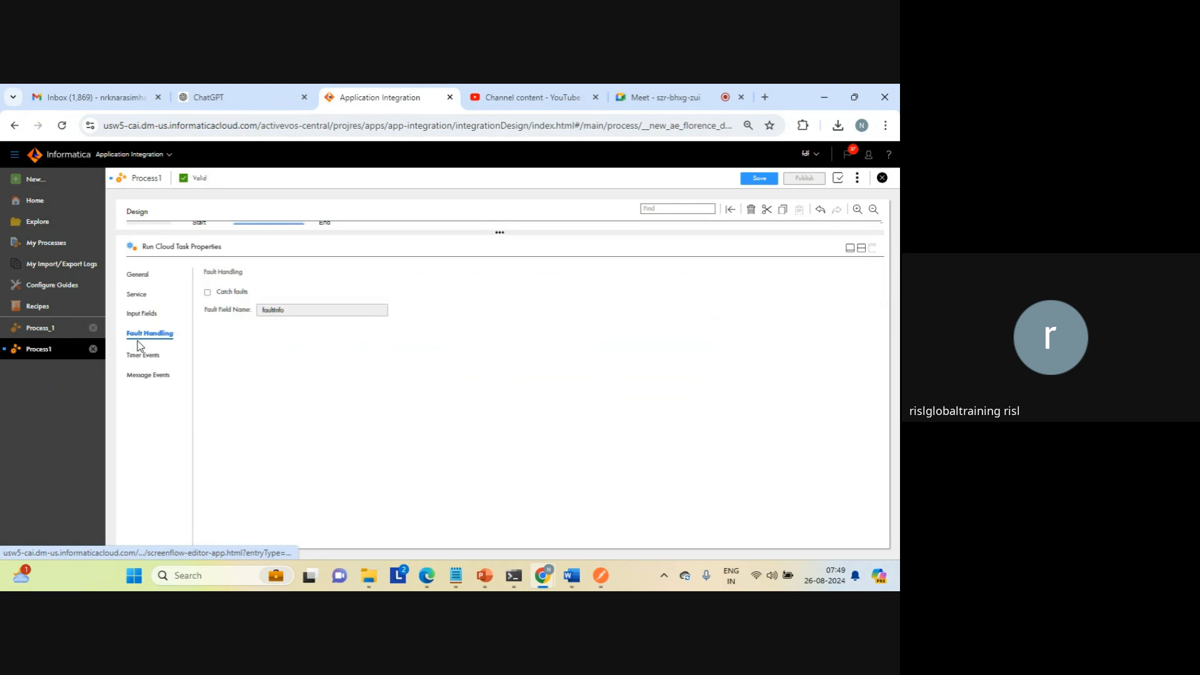
click(860, 249)
click(576, 316)
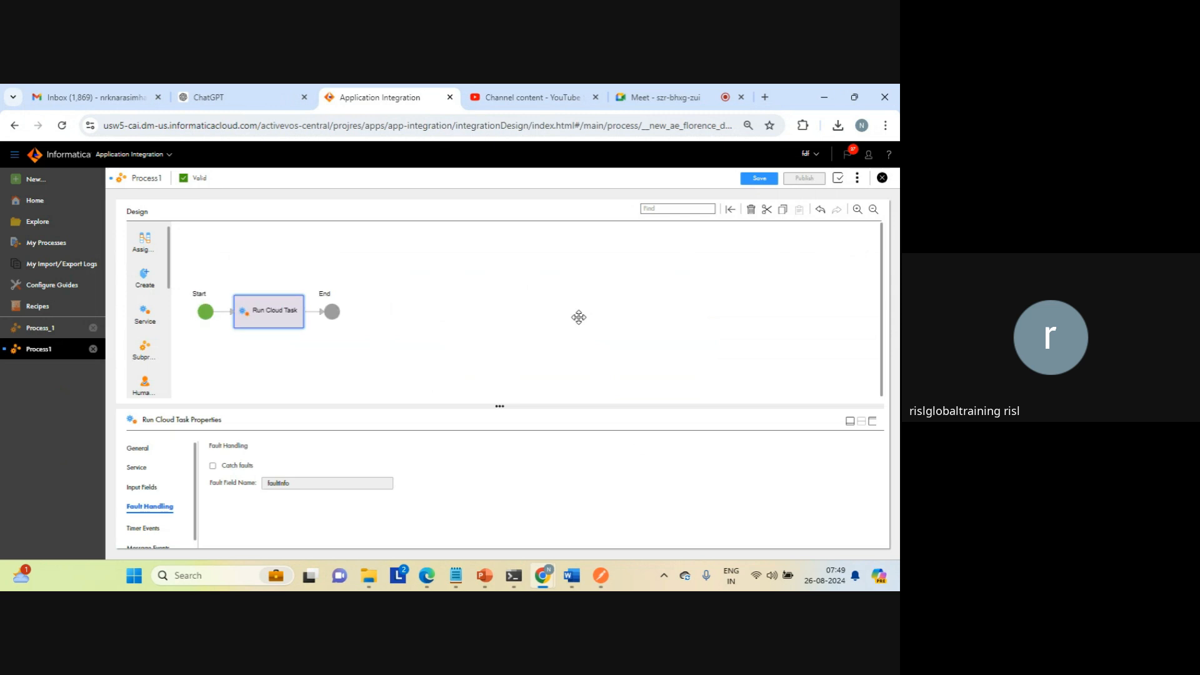
click(758, 179)
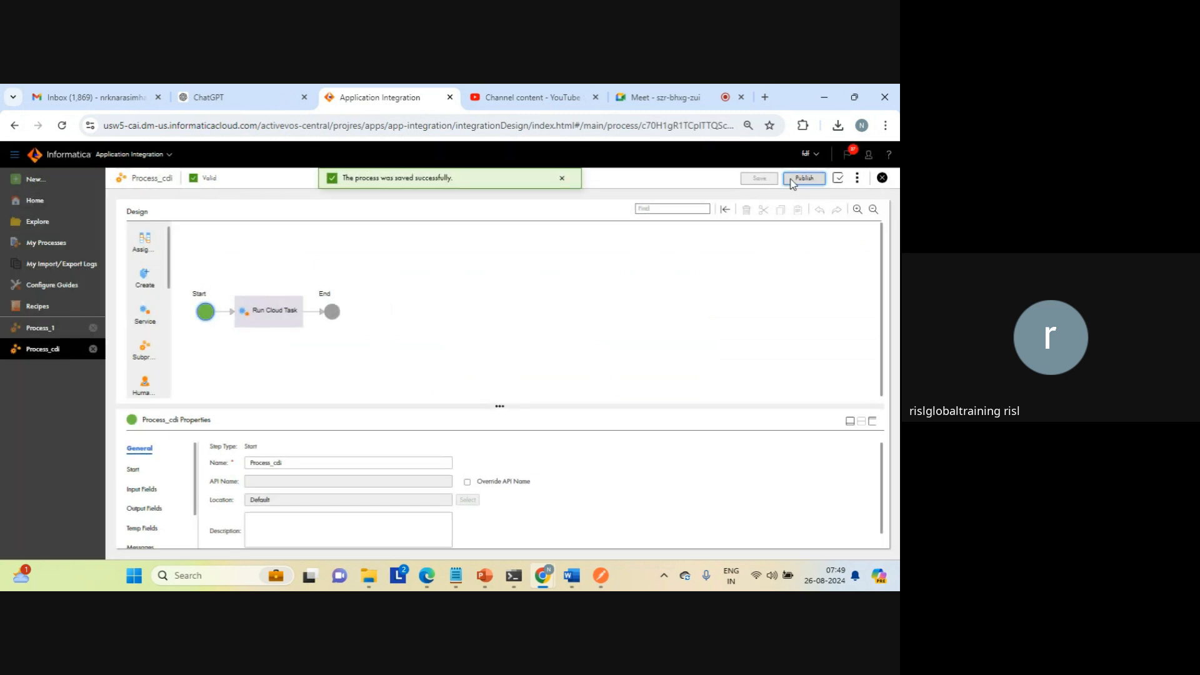
click(803, 179)
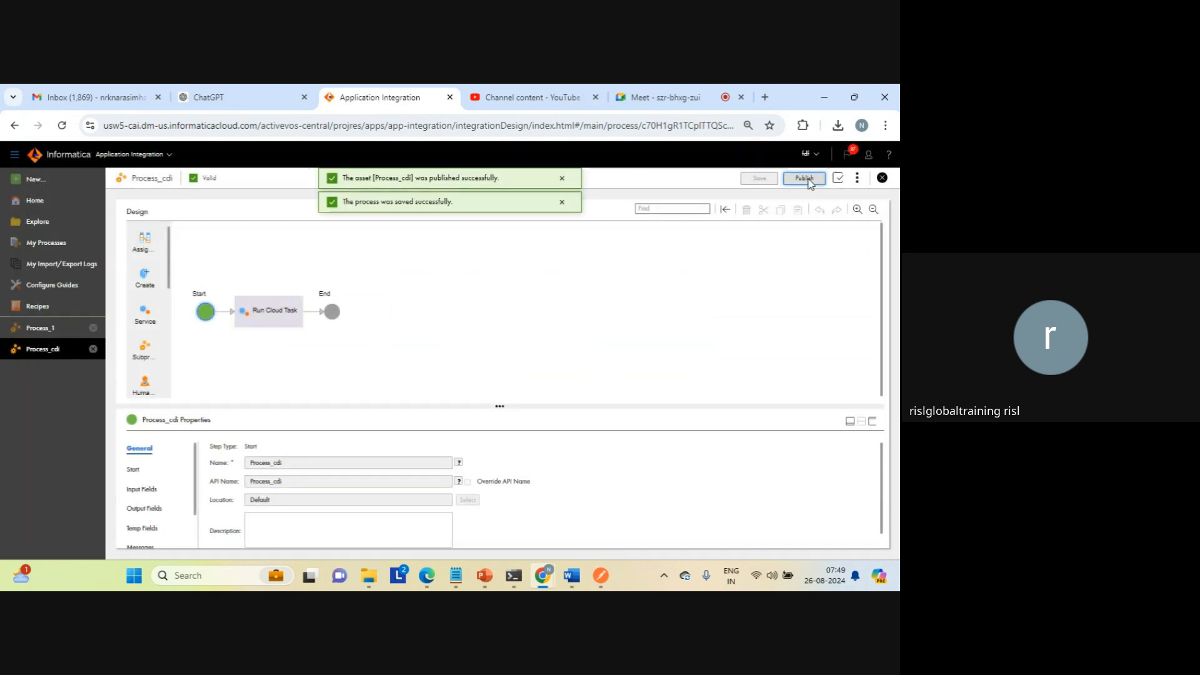
Step: Check the properties detail of Process_cdi for its service endpoints and close it
click(856, 182)
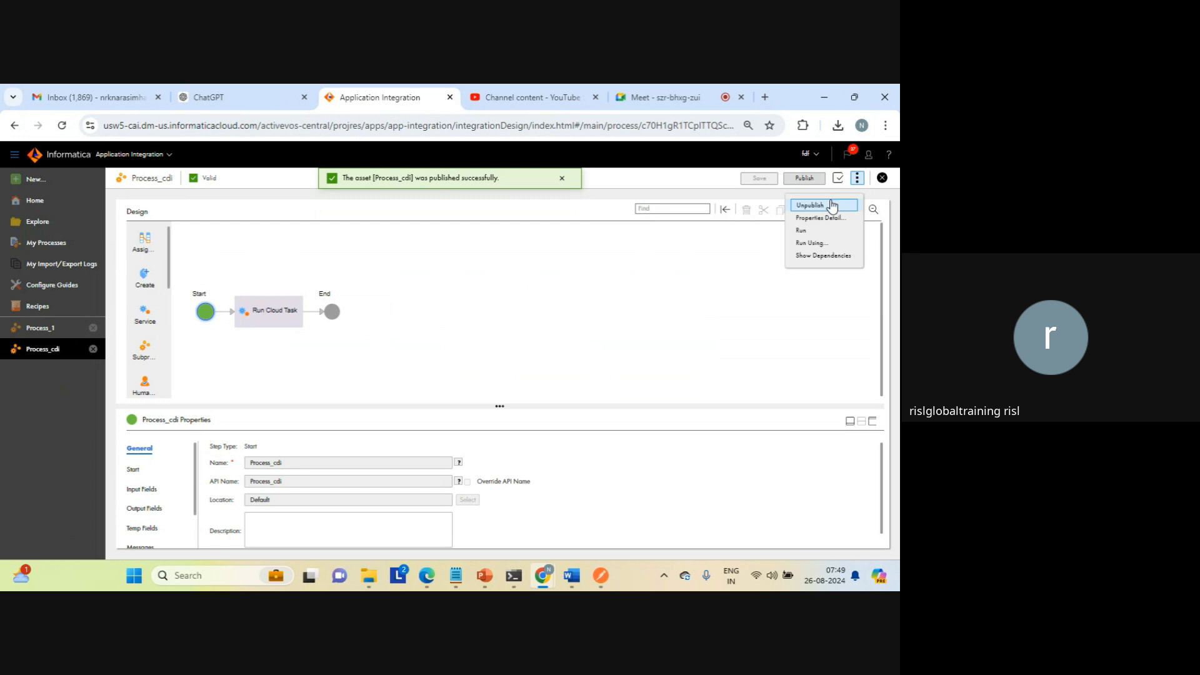
click(813, 217)
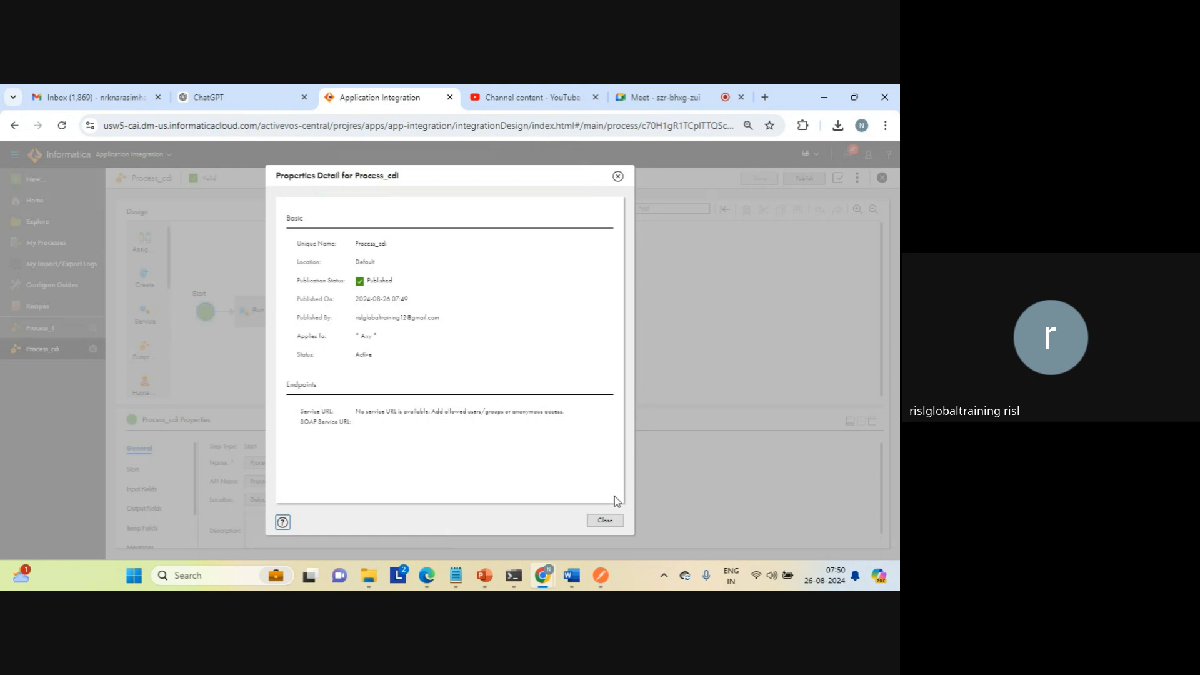
click(605, 521)
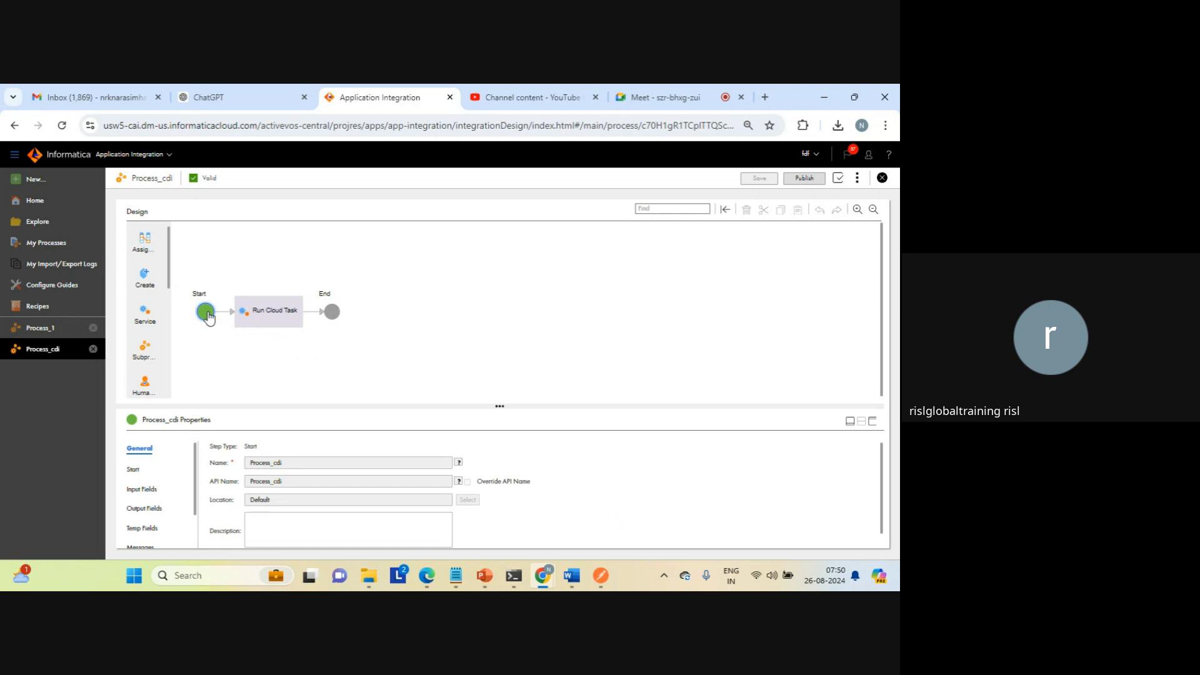
Step: Allow anonymous access in the start settings of Process_cdi, and save and publish the process again
click(134, 469)
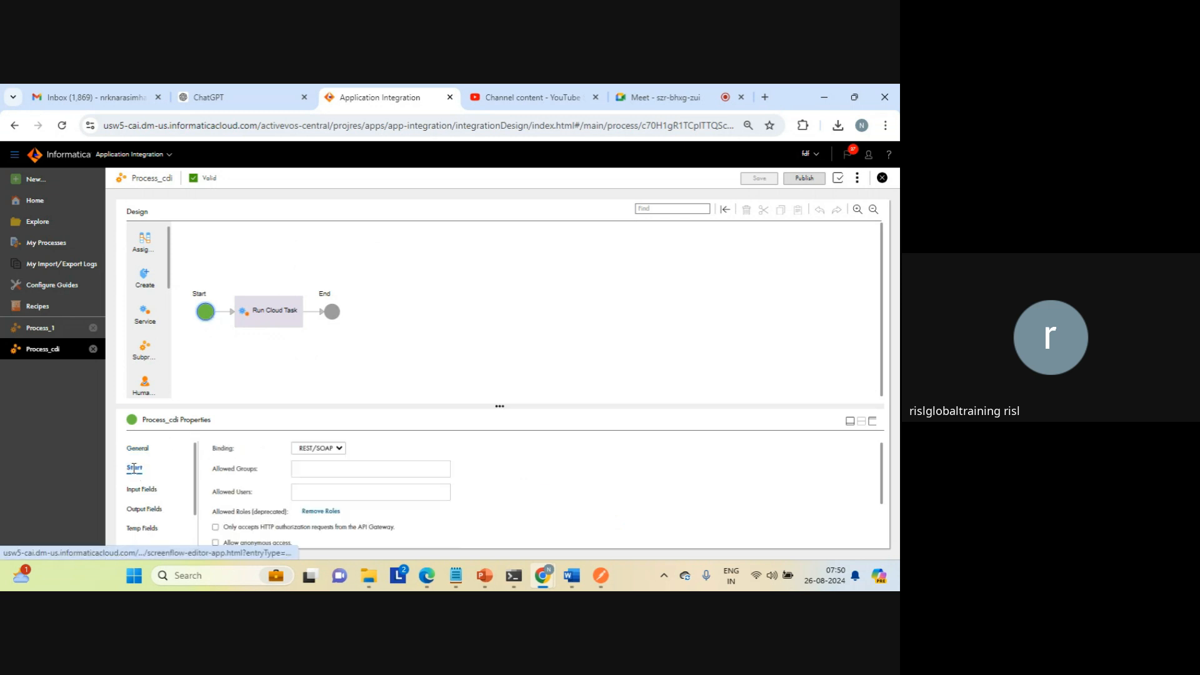
click(215, 543)
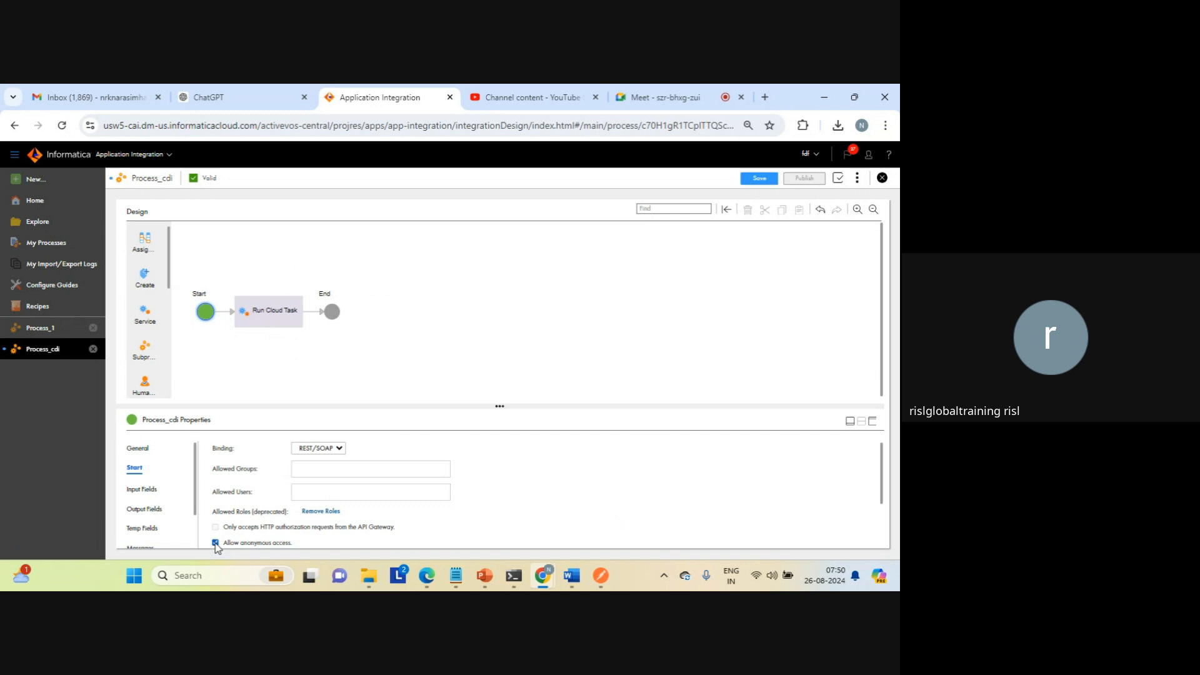
click(760, 178)
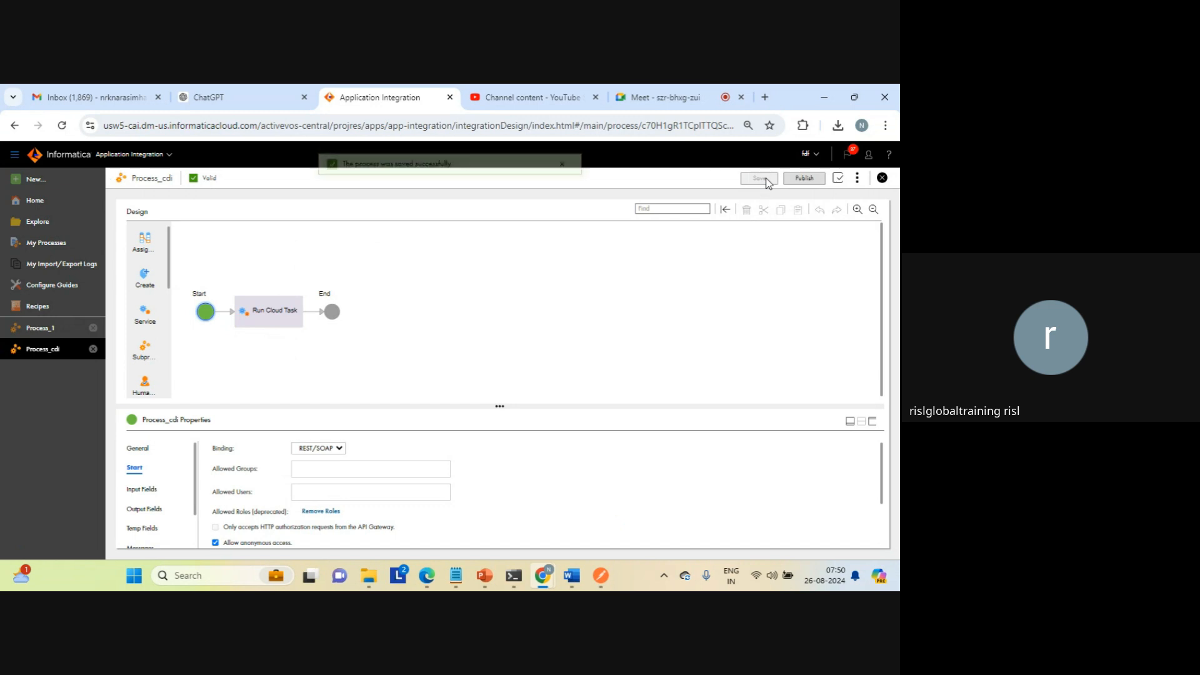
click(805, 179)
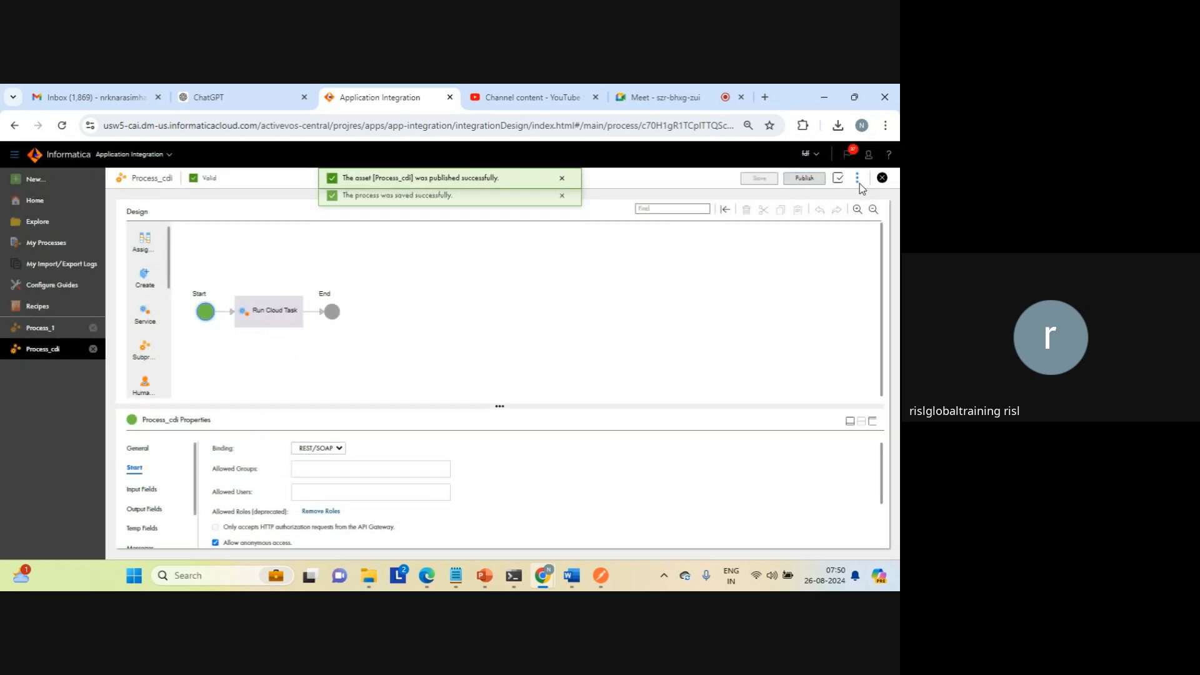
Step: Copy the REST service URL from the properties detail of Process_cdi and open it in a new browser tab to check the response
click(860, 183)
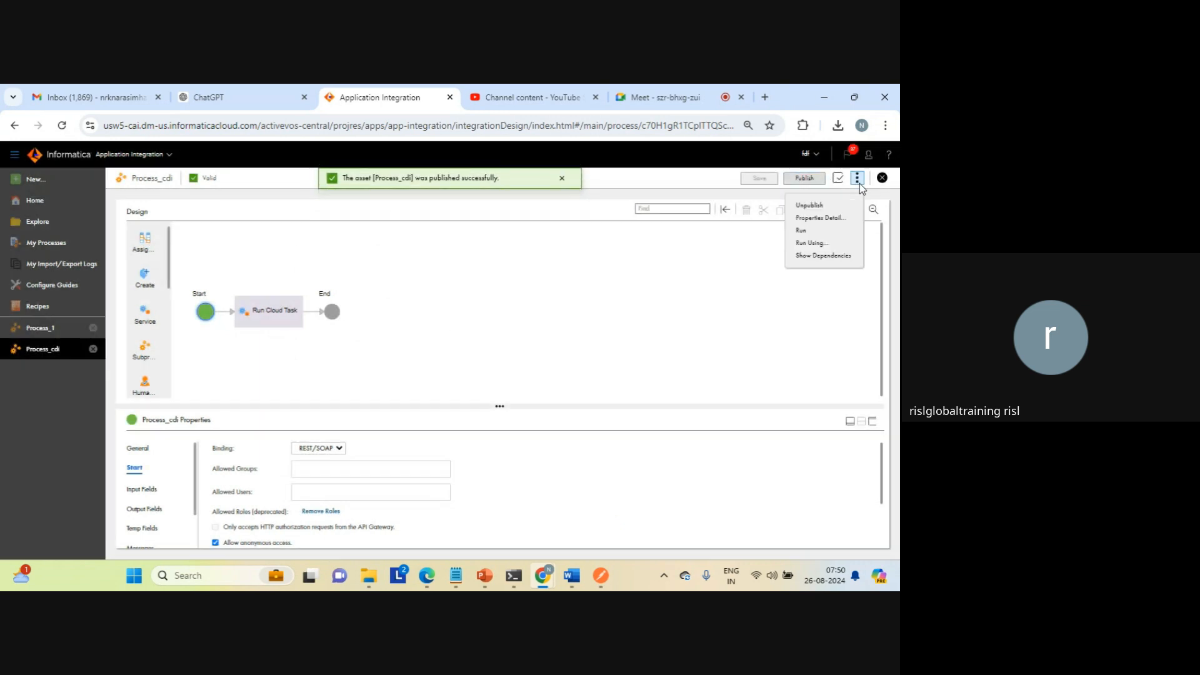
click(819, 218)
click(581, 414)
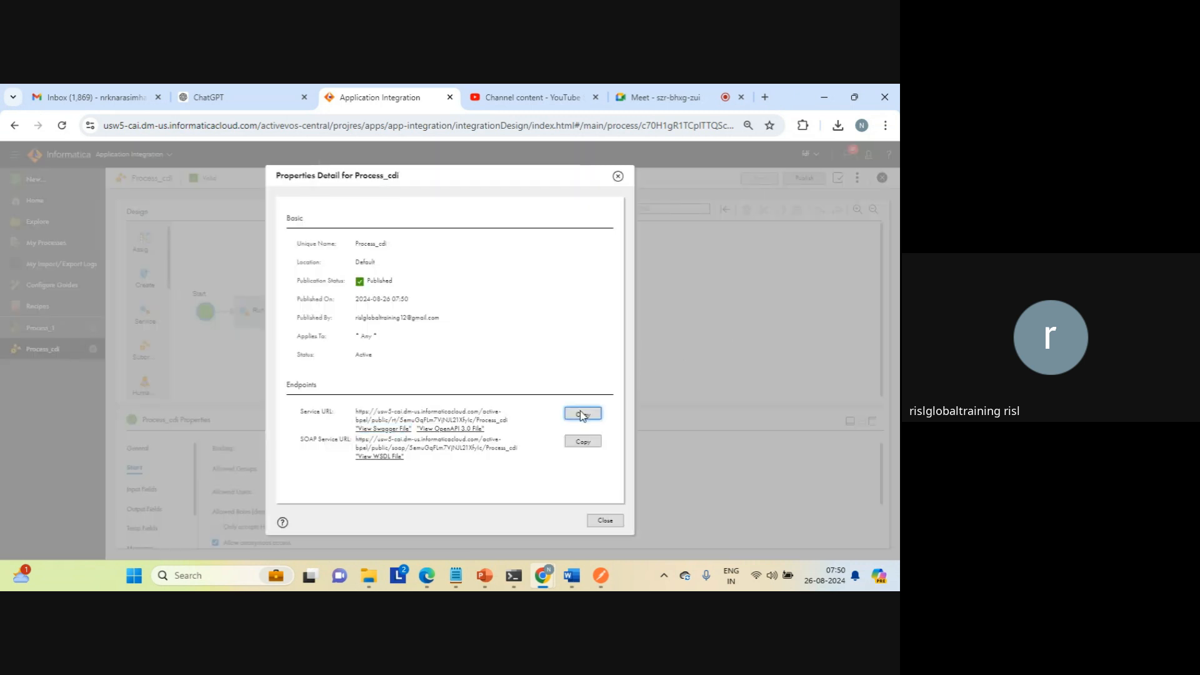
click(602, 522)
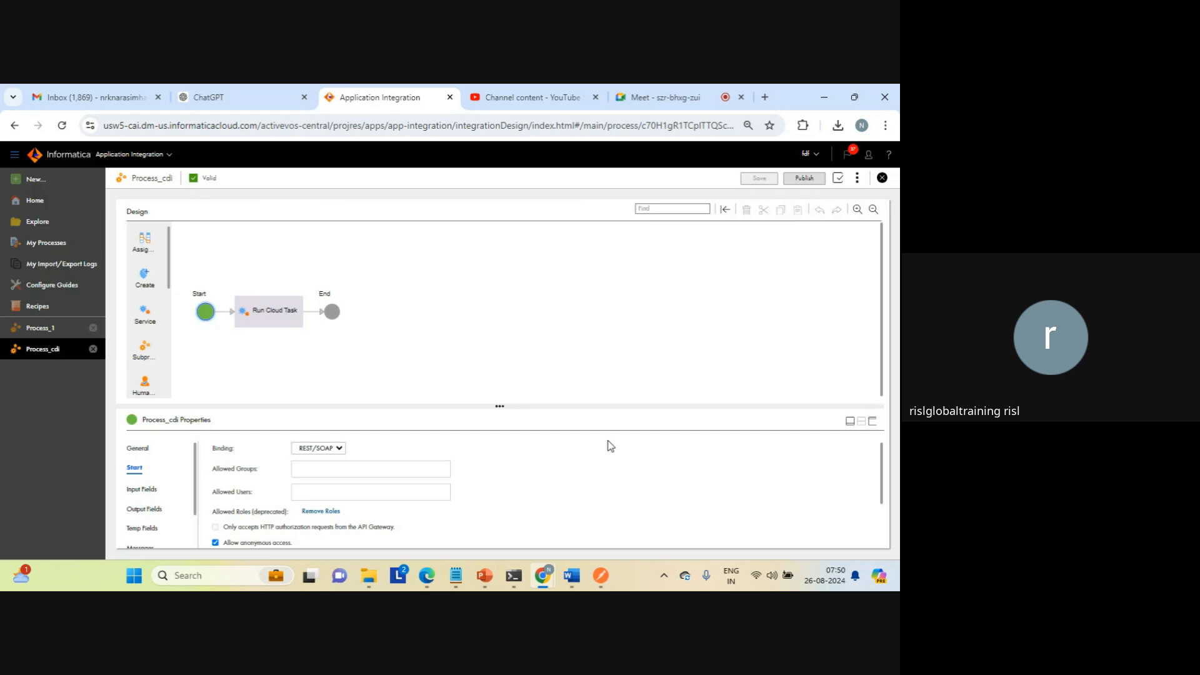
click(765, 97)
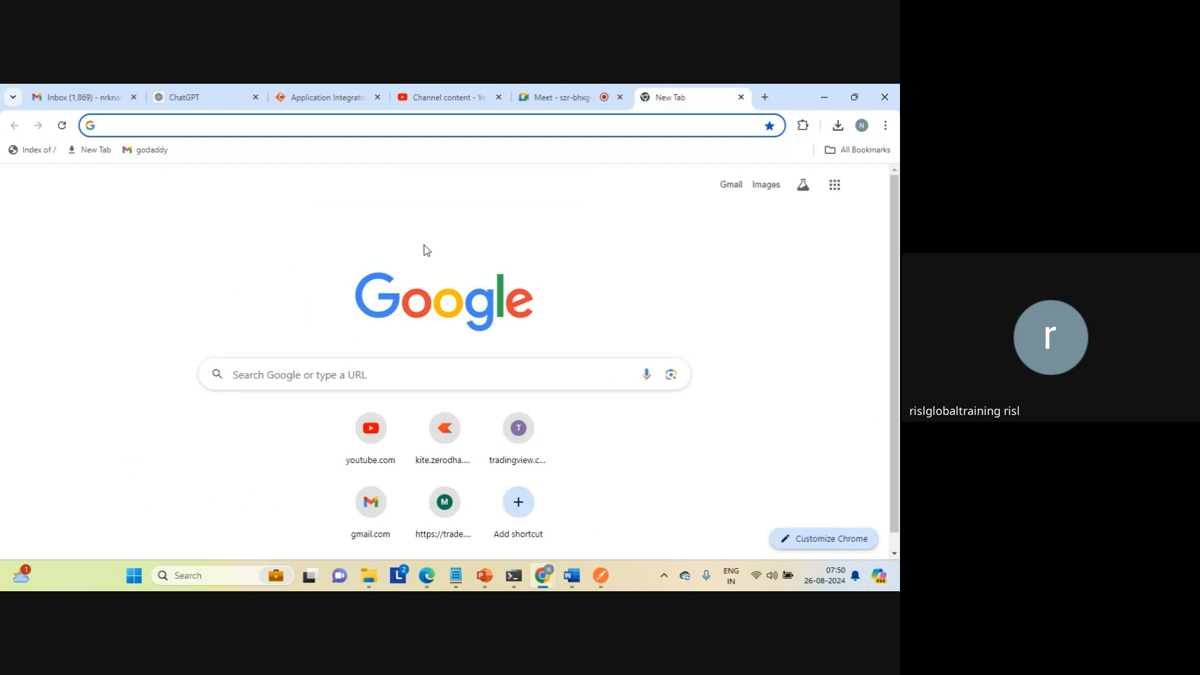
key(ctrl+v)
key(Return)
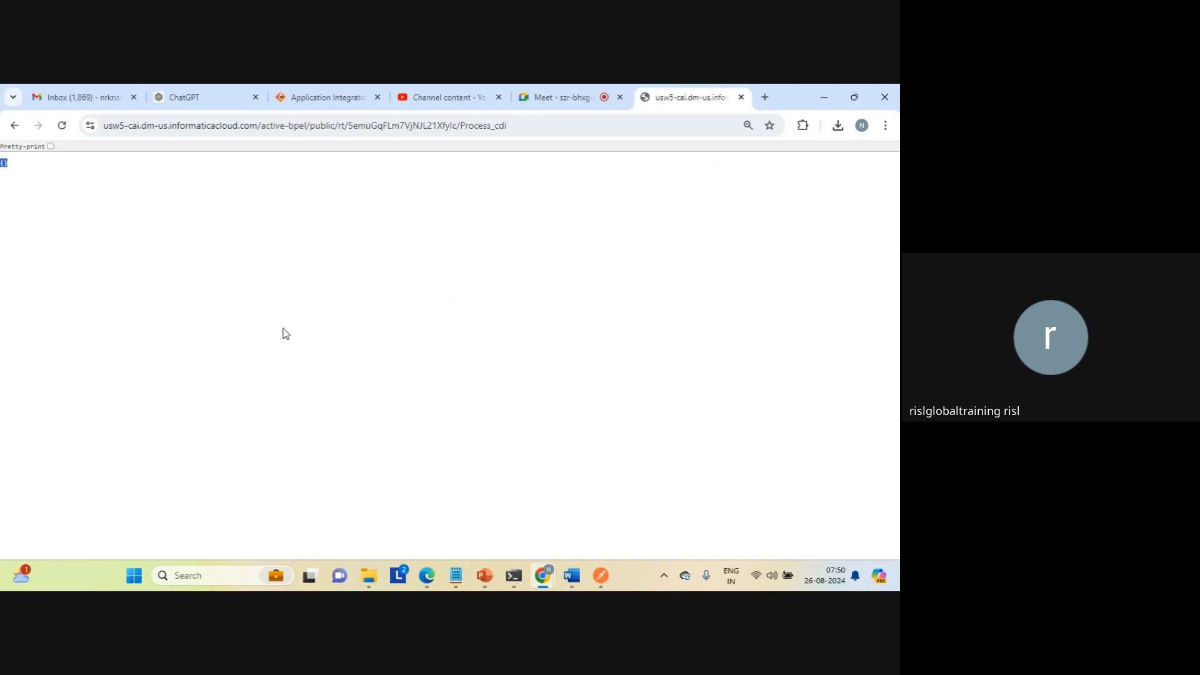
Step: Switch to File Explorer and check the modification dates of the files in the target folder
mouse_move(373, 576)
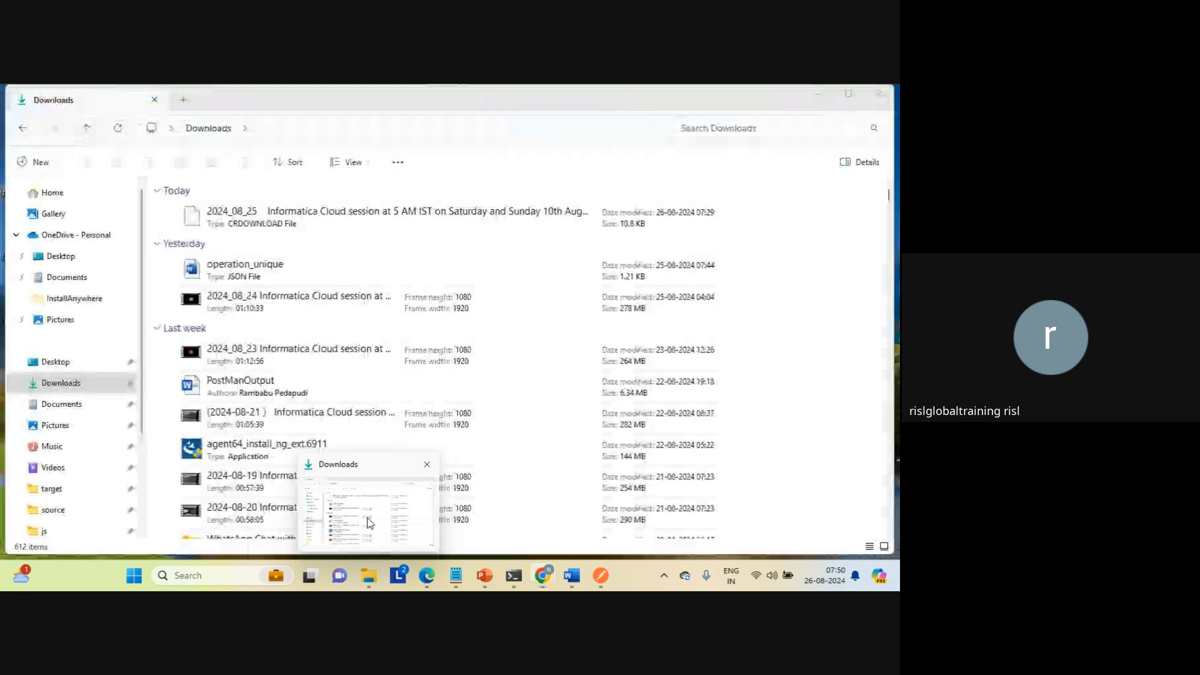
click(370, 523)
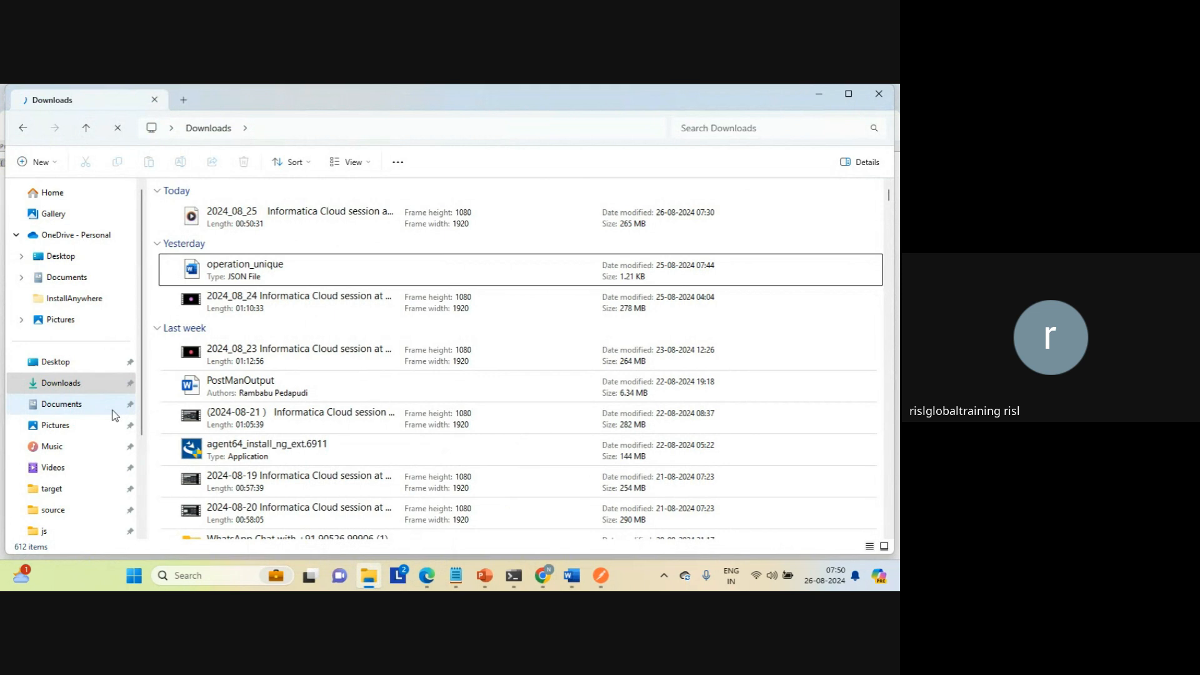
click(60, 491)
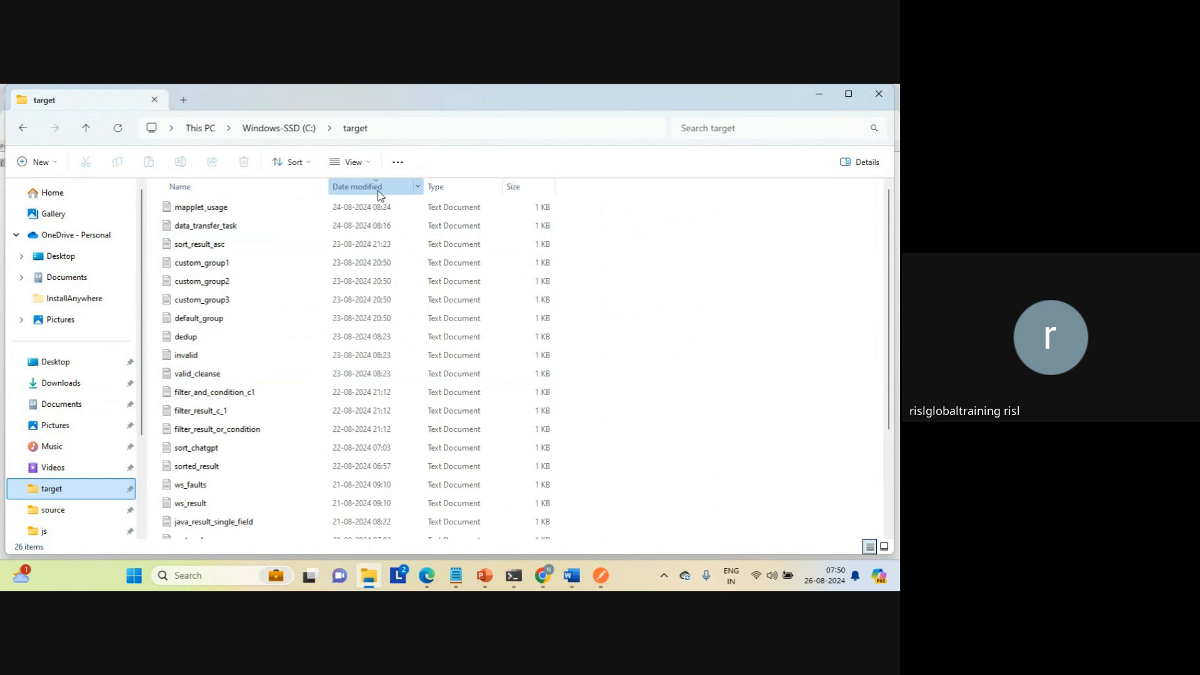
click(380, 194)
click(380, 195)
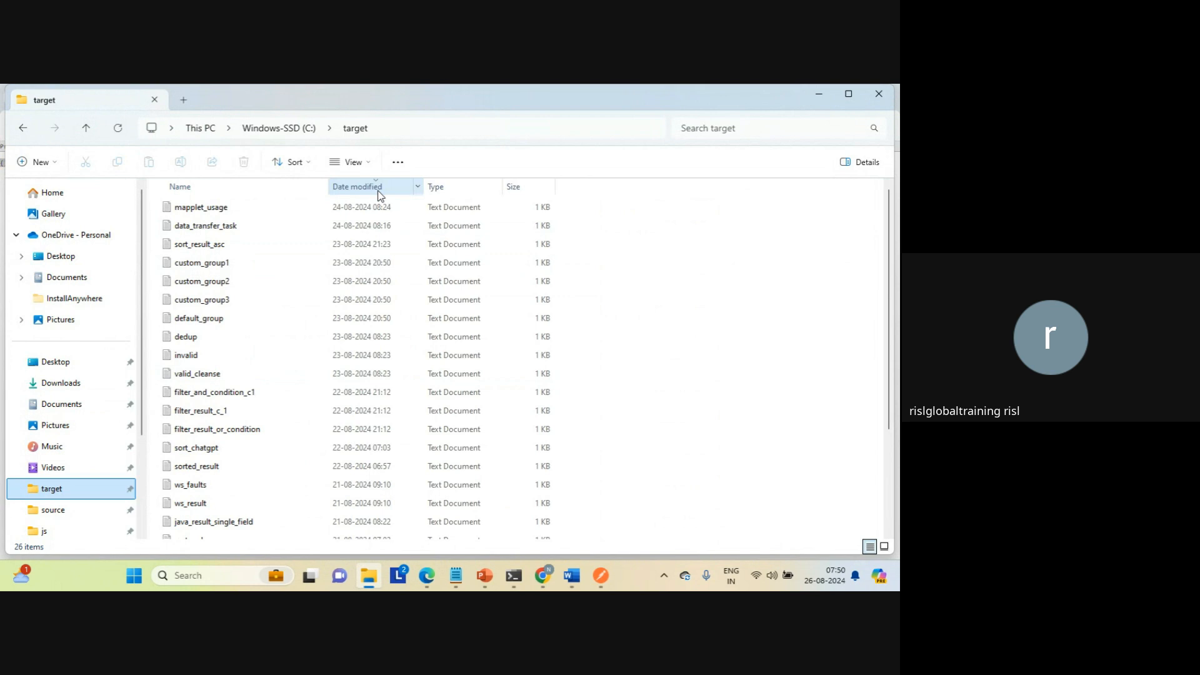
Step: Return to Process_cdi in the browser and review the service and input field settings of the Run Cloud Task step
mouse_move(542, 574)
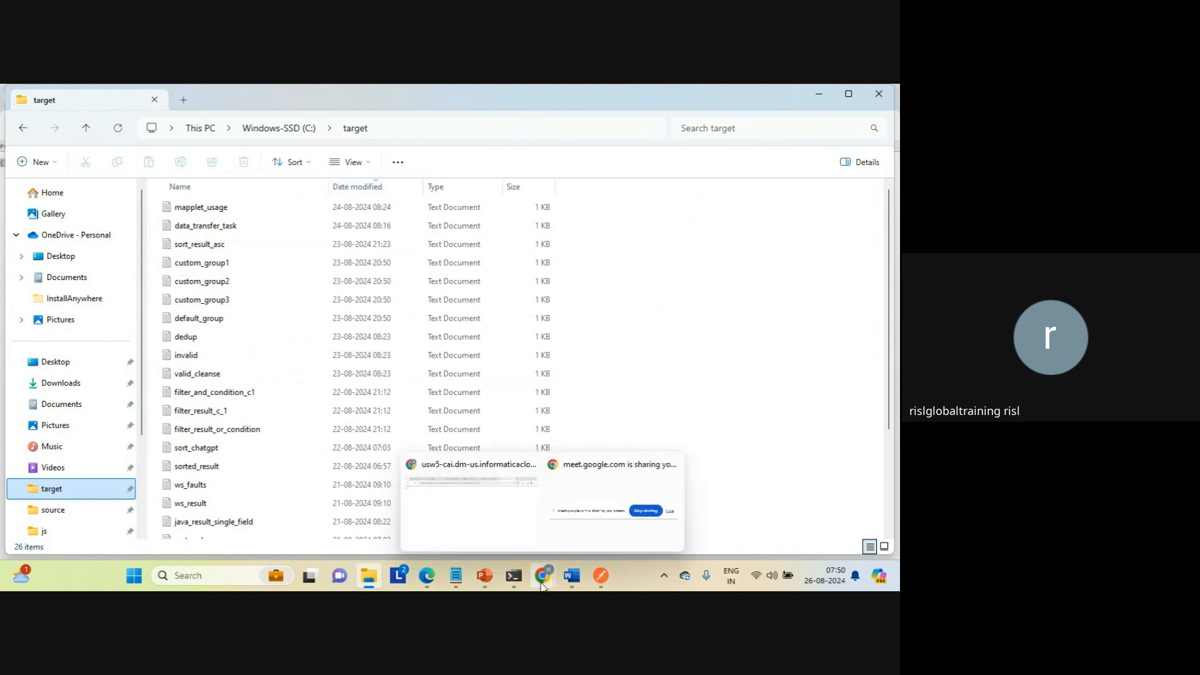
click(504, 522)
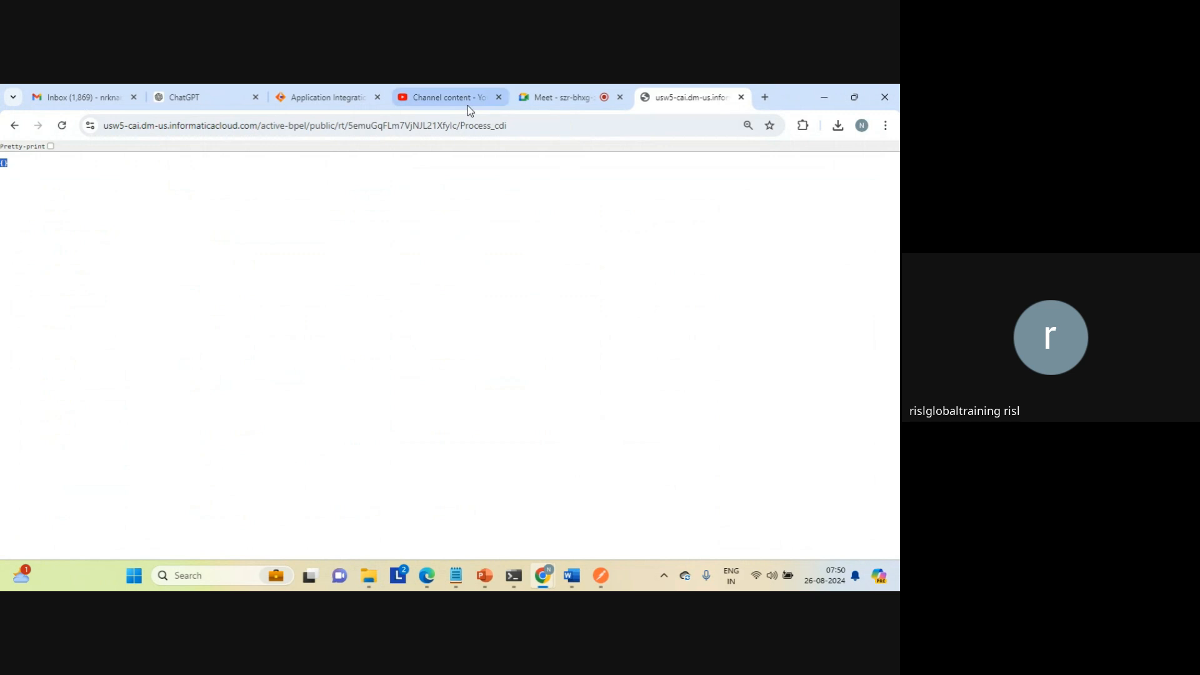
click(319, 99)
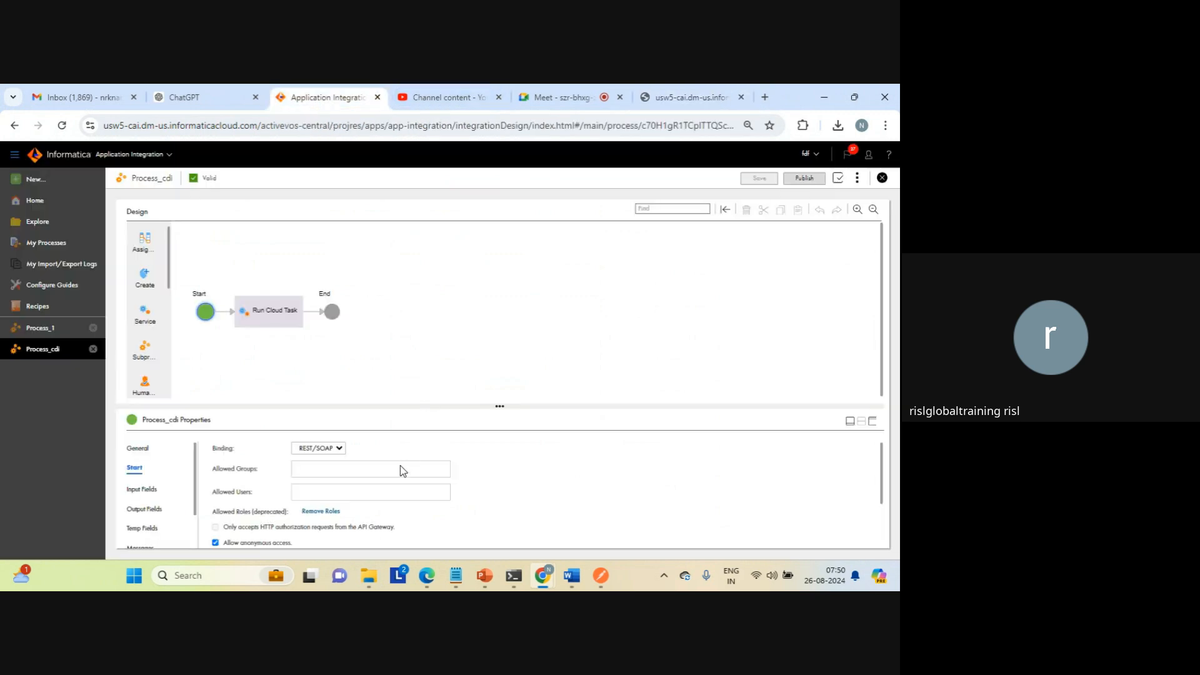
click(287, 325)
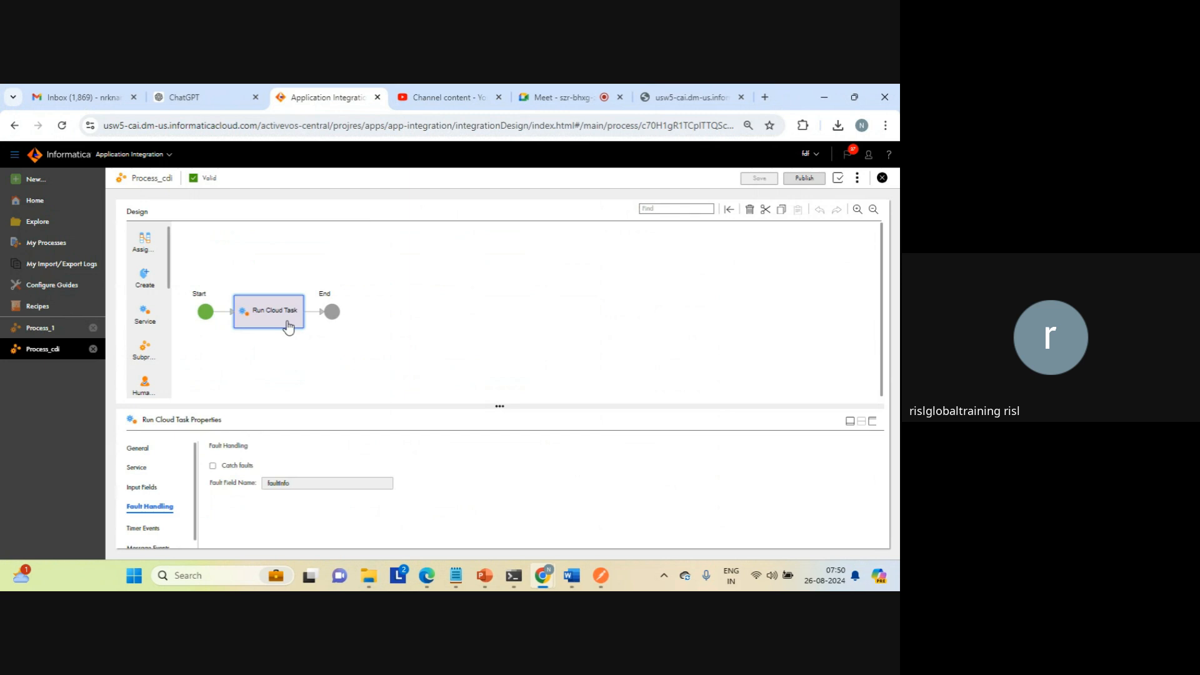
click(132, 468)
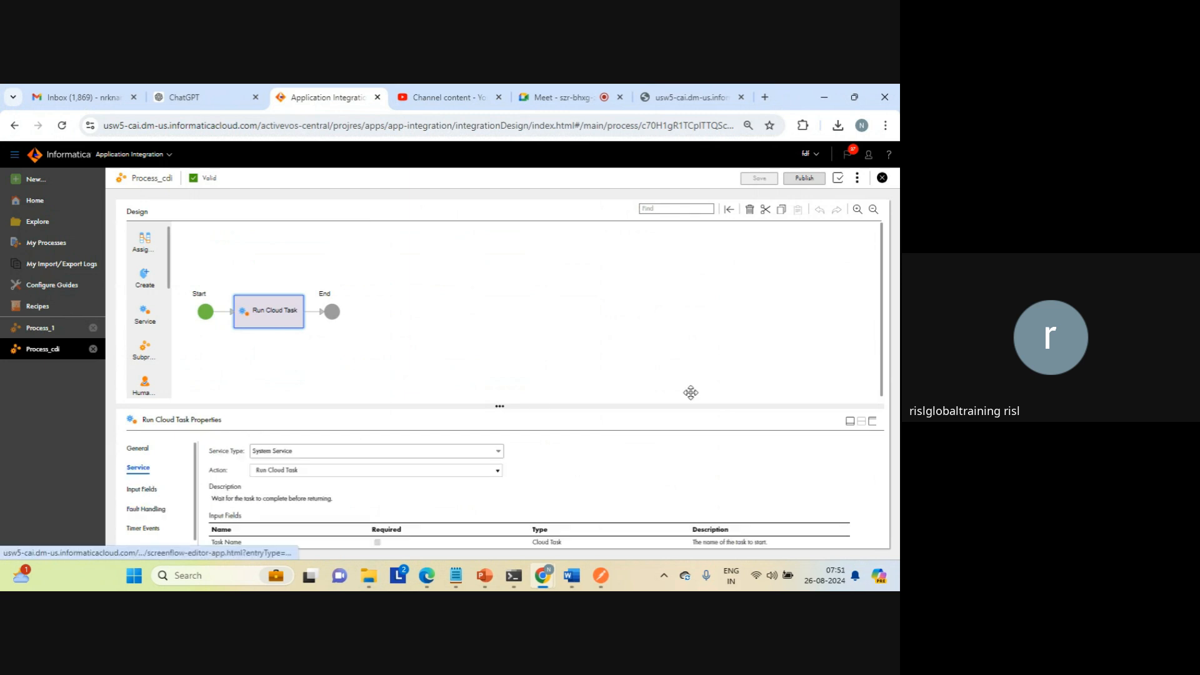
click(870, 422)
click(141, 314)
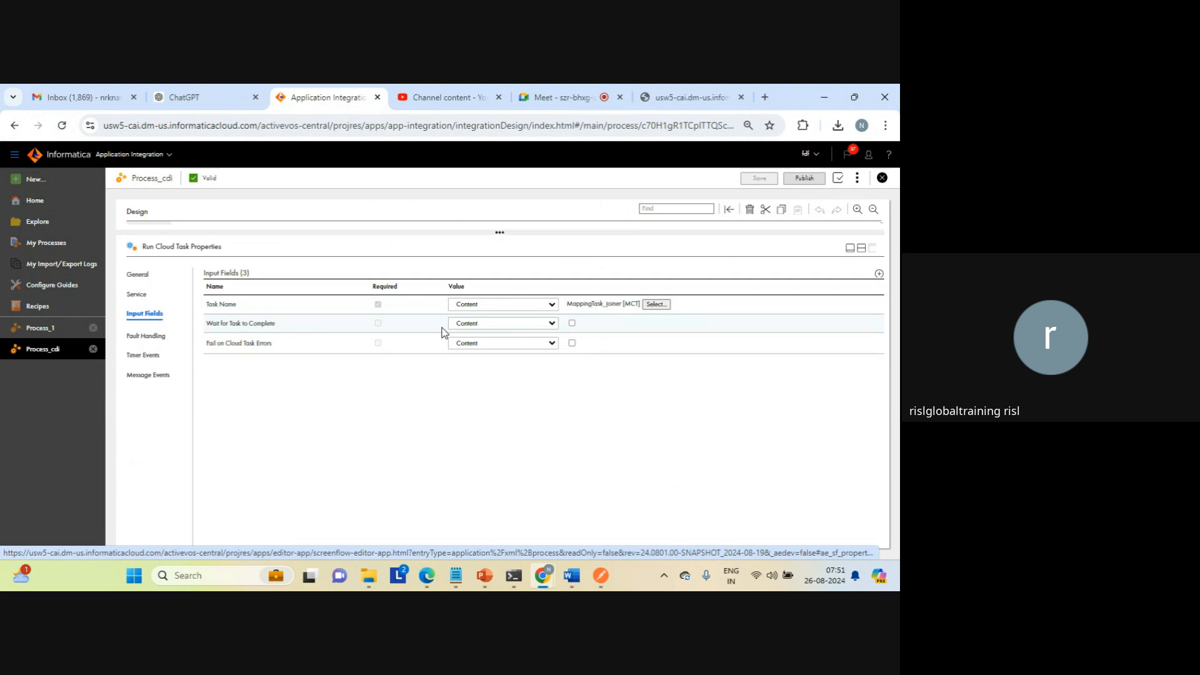
click(572, 324)
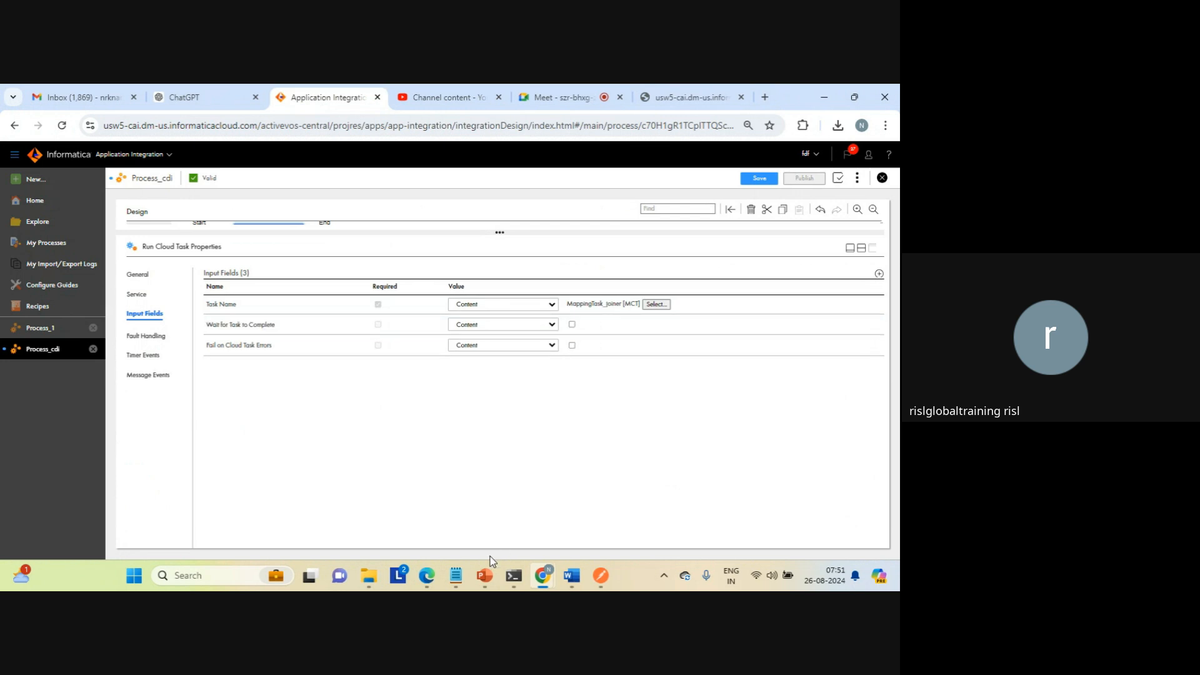
Step: Re-sort the target folder in File Explorer by modification date, inspect the contents of data_transfer_task, and close the file
click(371, 578)
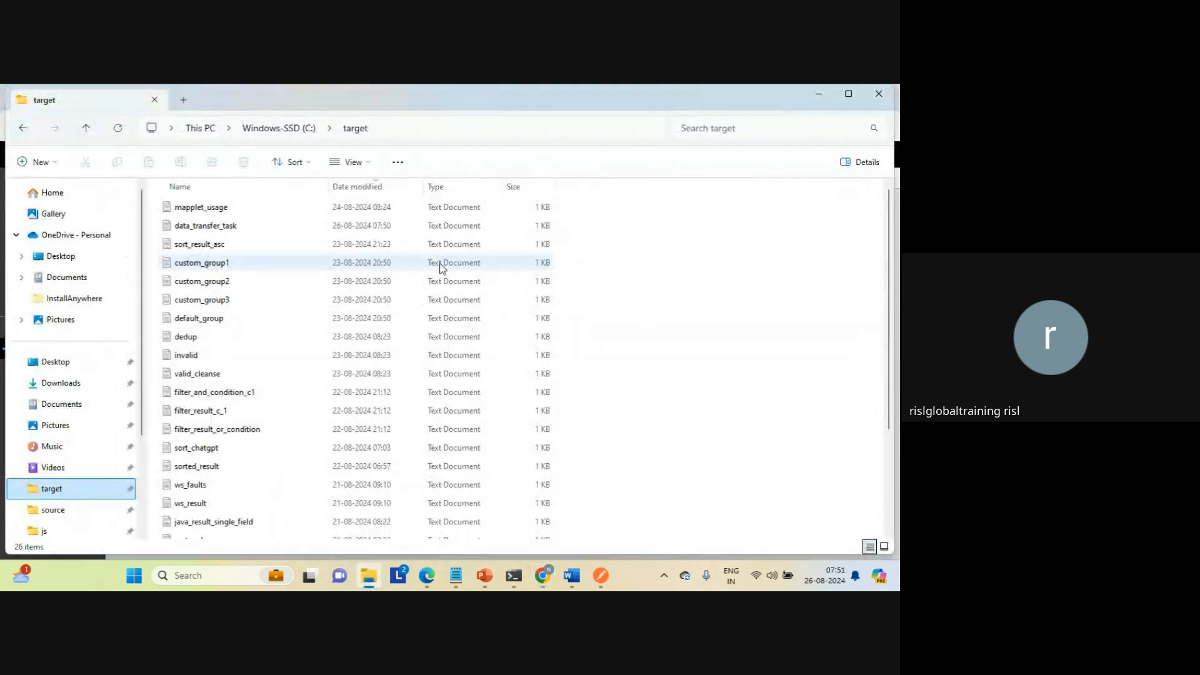
click(375, 188)
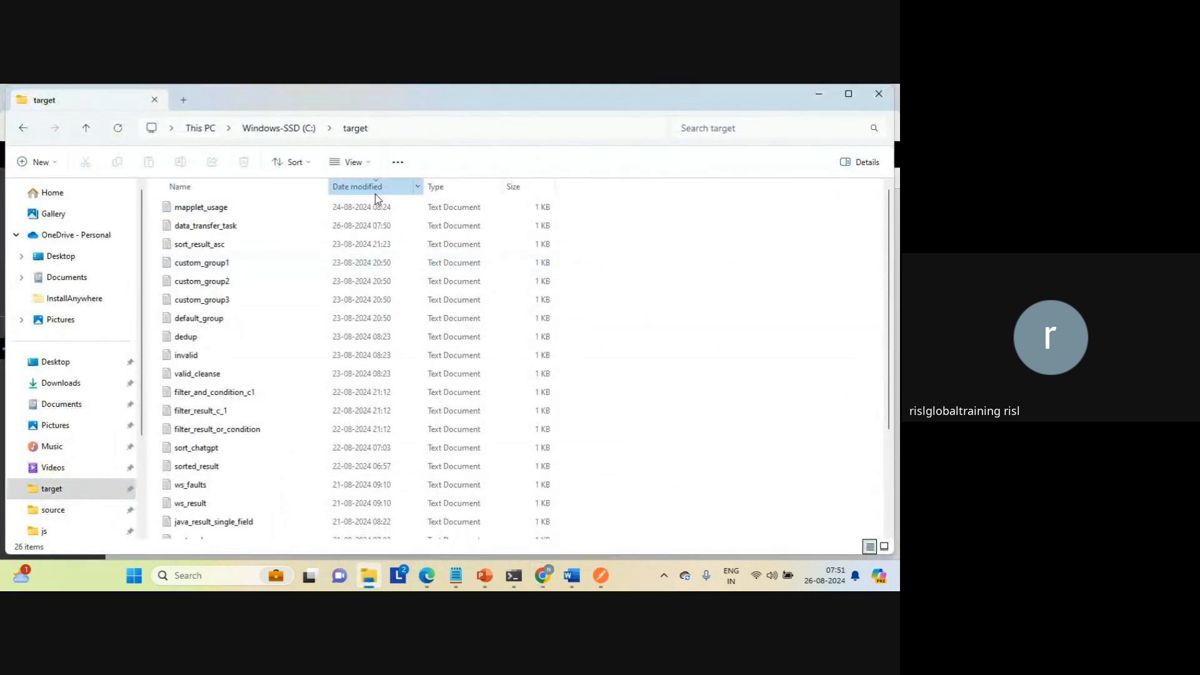
click(375, 190)
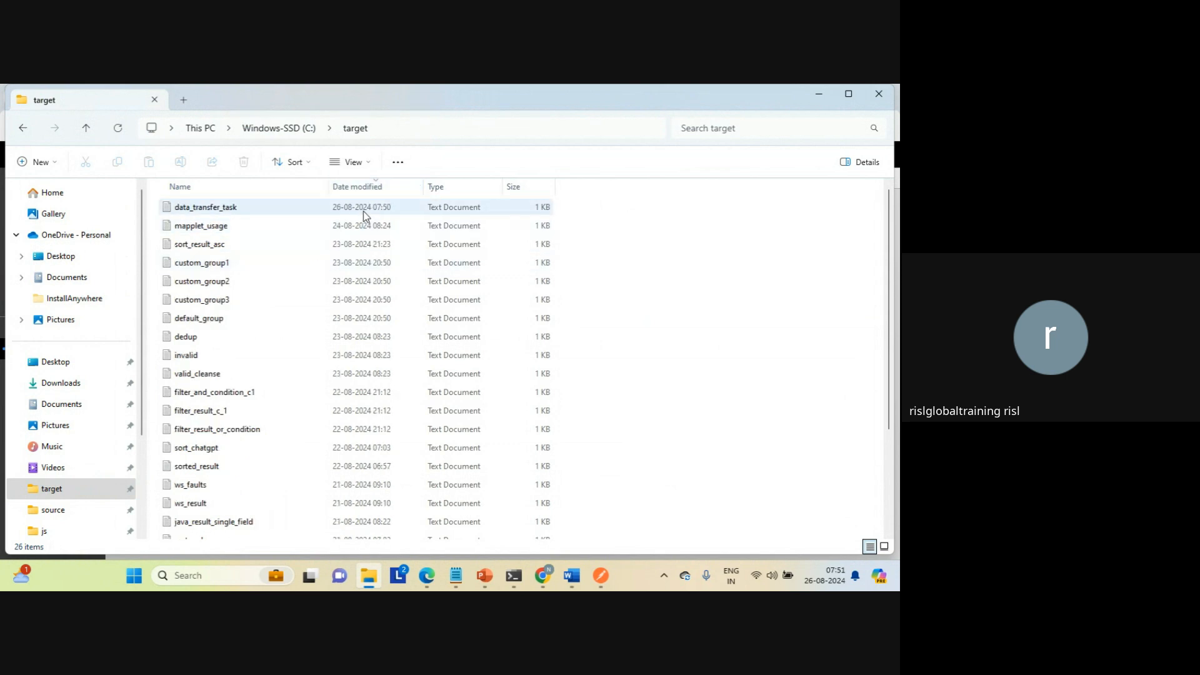
click(373, 211)
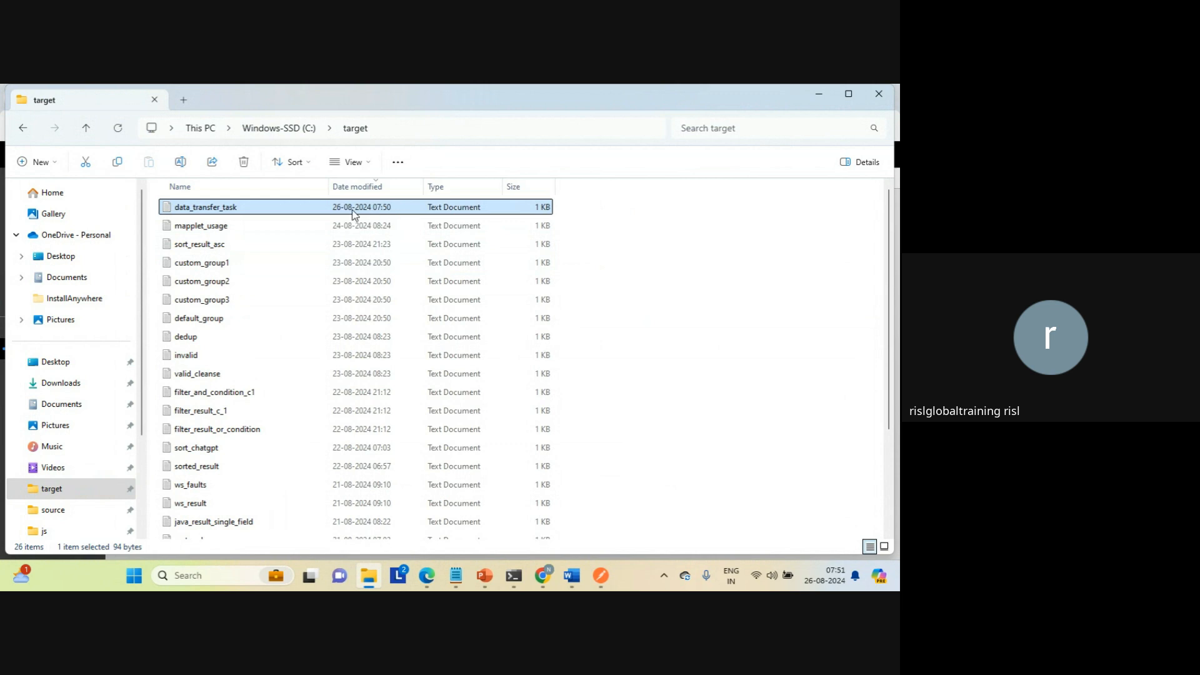
double_click(208, 212)
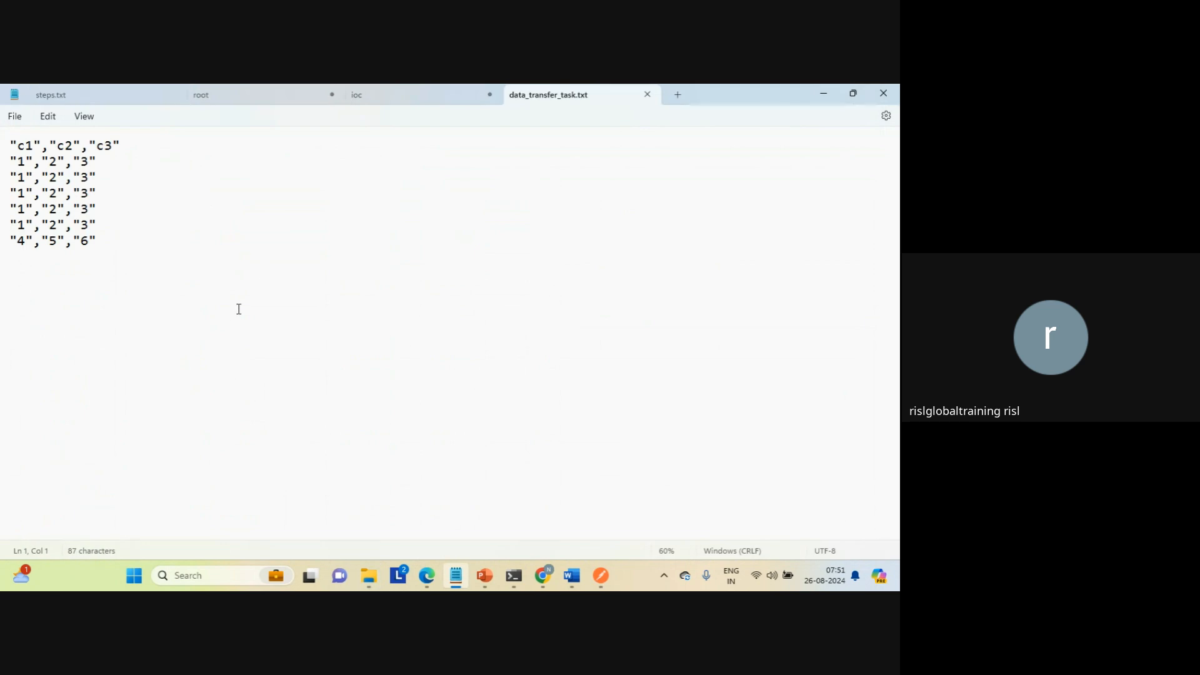
click(239, 309)
click(647, 95)
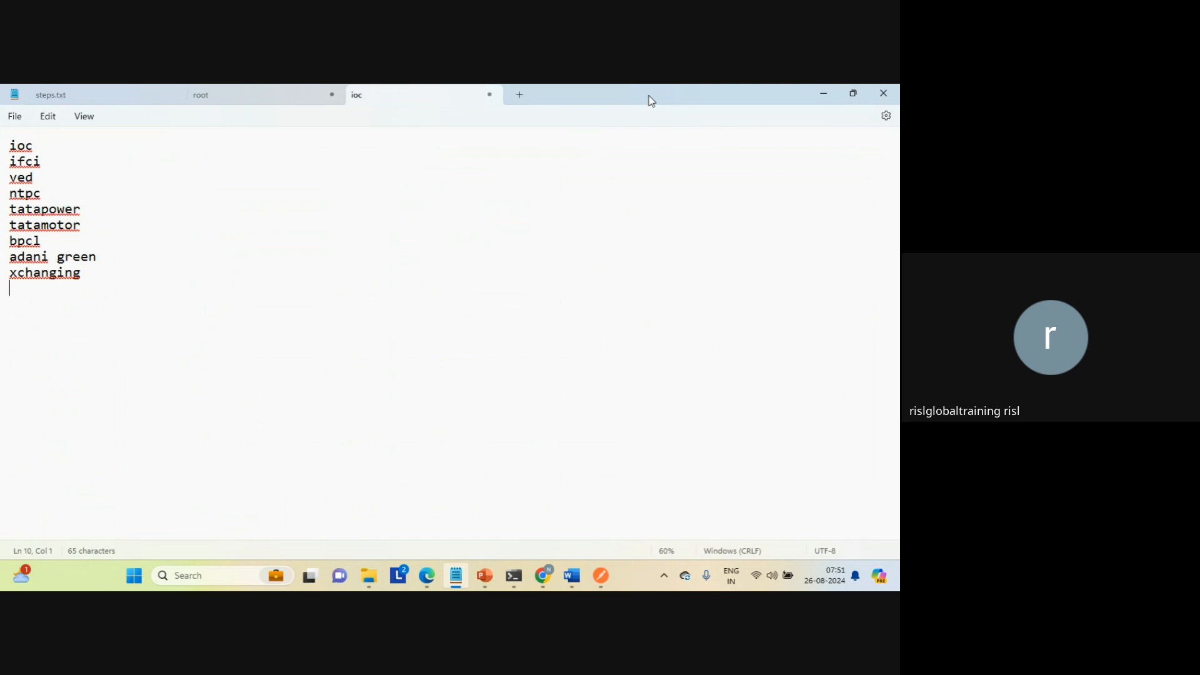
Step: Return to Process_cdi in the browser, add an Assignment step between Start and Run Cloud Task, and view its assignments
click(543, 575)
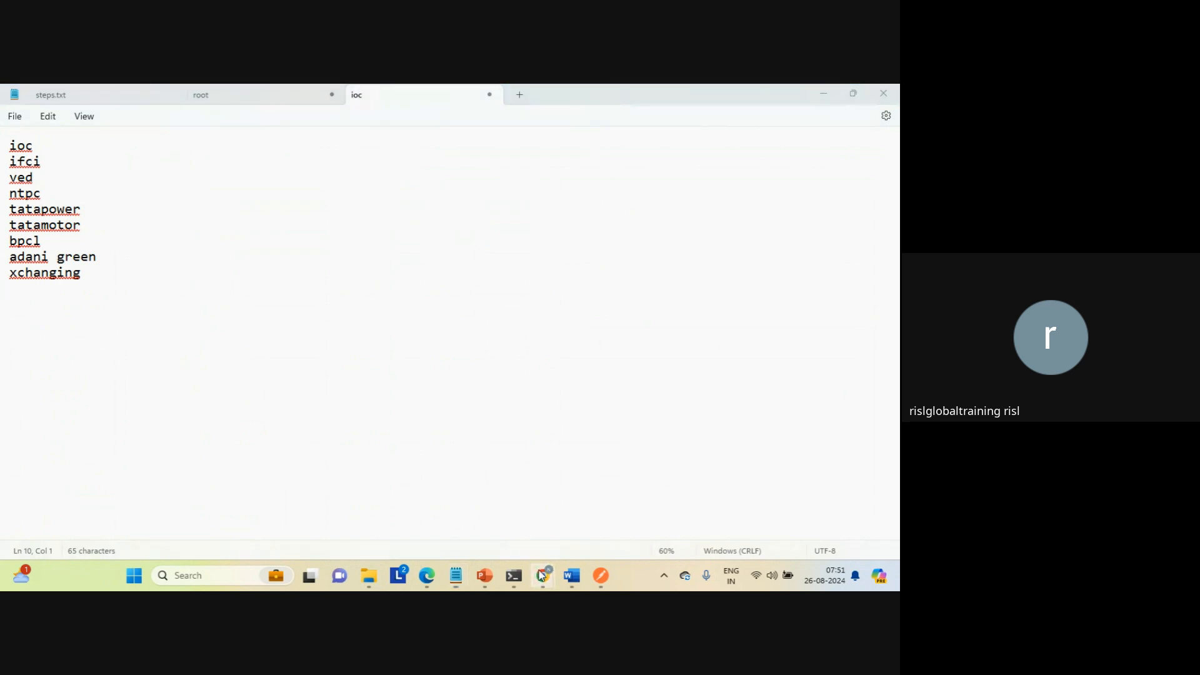
click(493, 516)
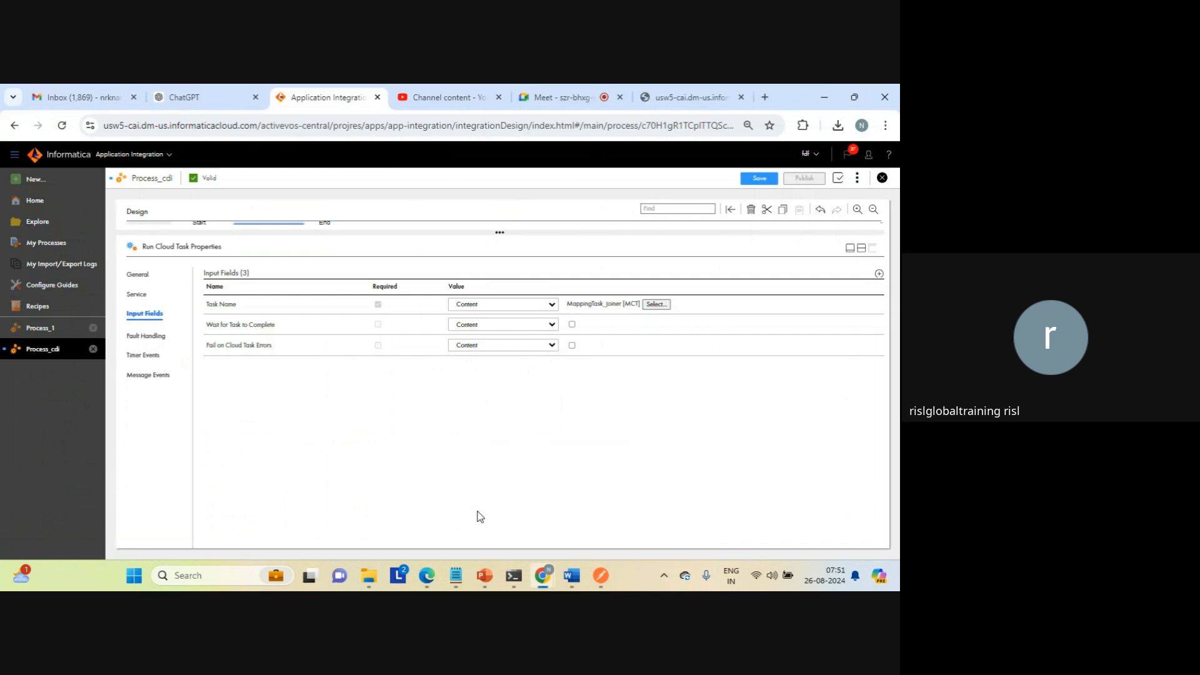
click(861, 250)
click(391, 308)
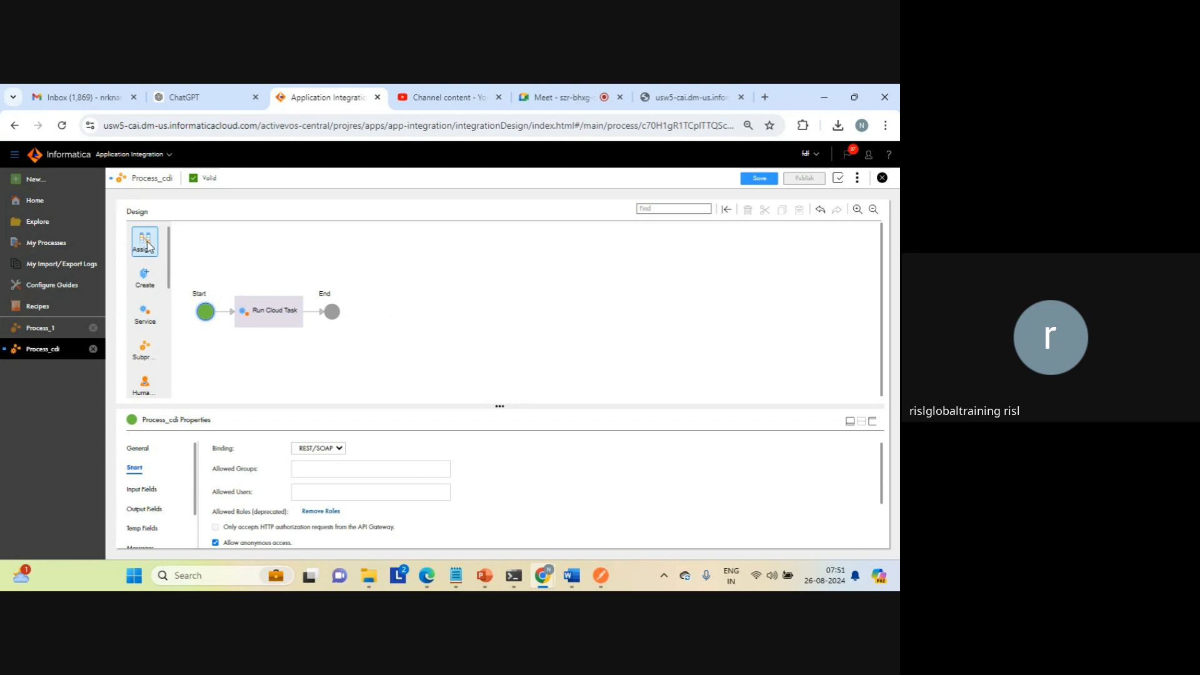
drag(146, 245, 220, 314)
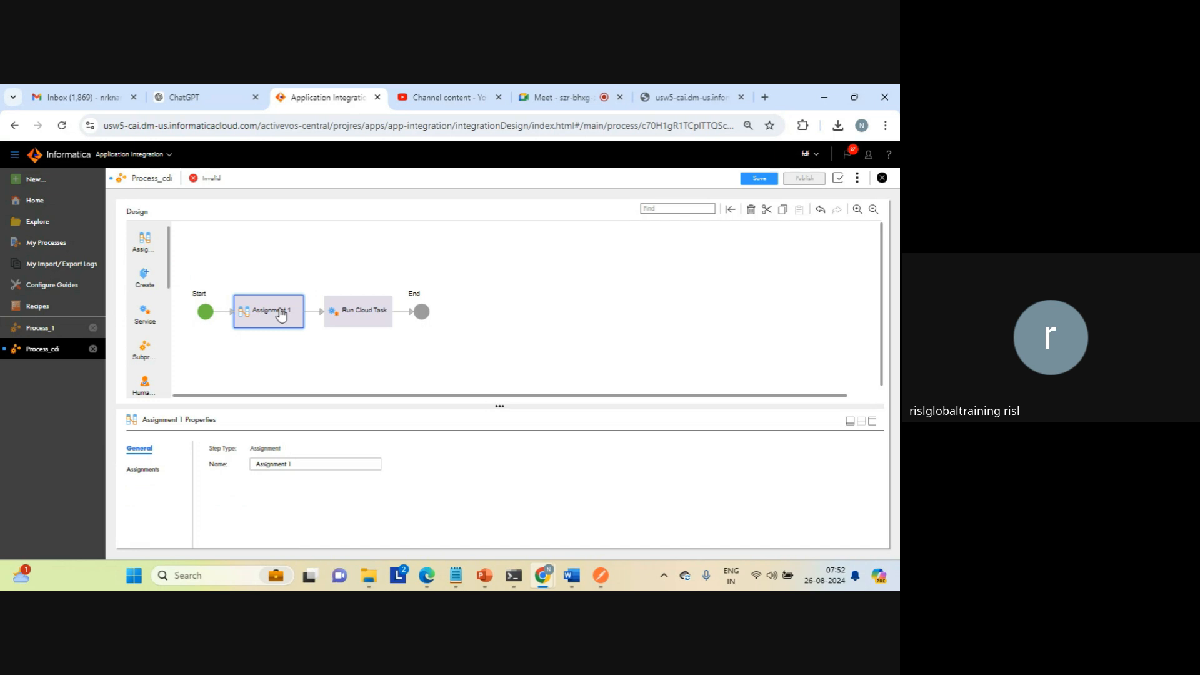
click(873, 426)
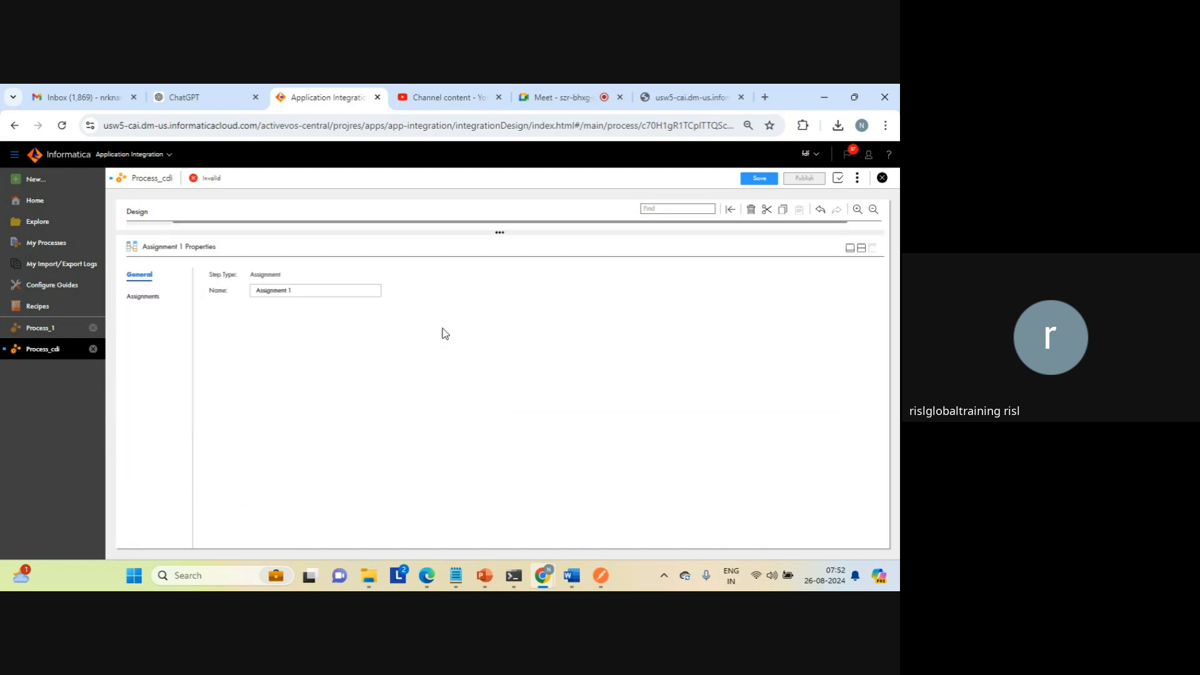
click(143, 299)
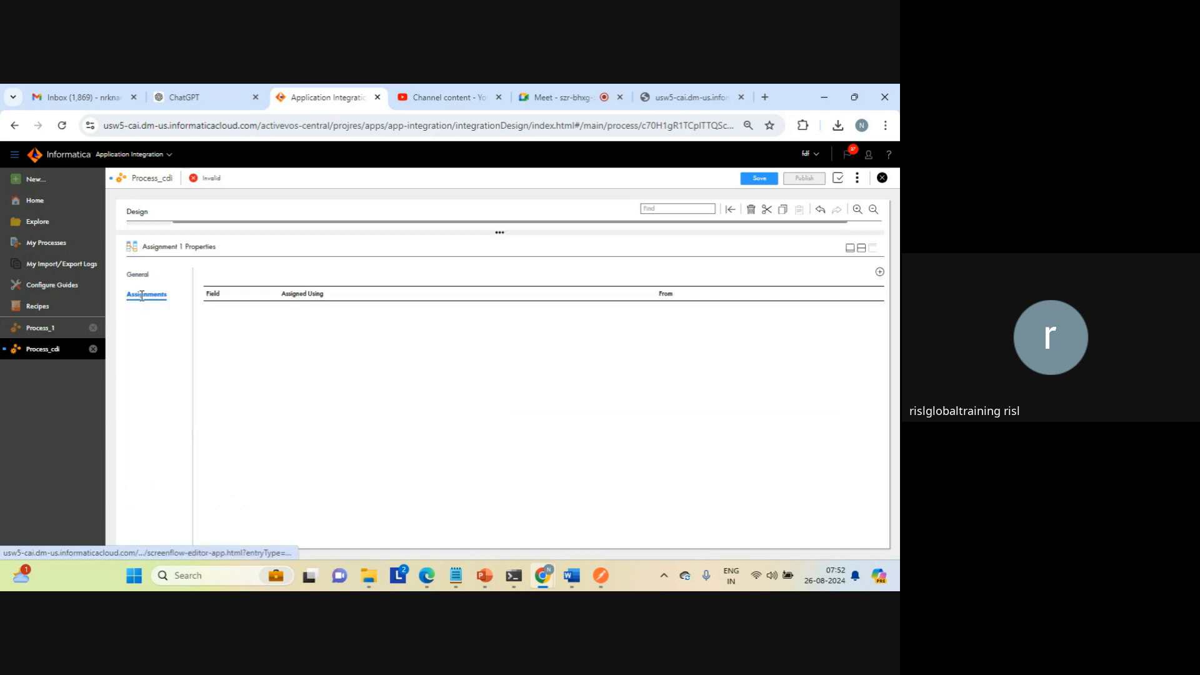
click(861, 249)
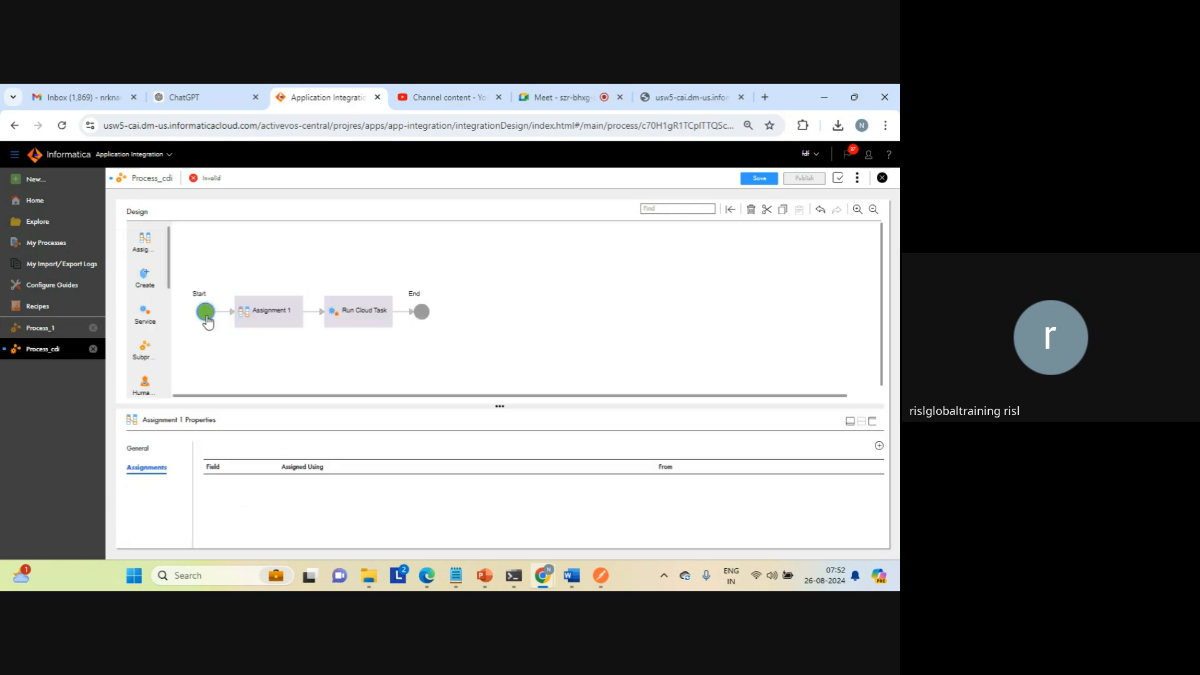
Step: Add a text input field named input to the Start properties of Process_cdi
click(206, 312)
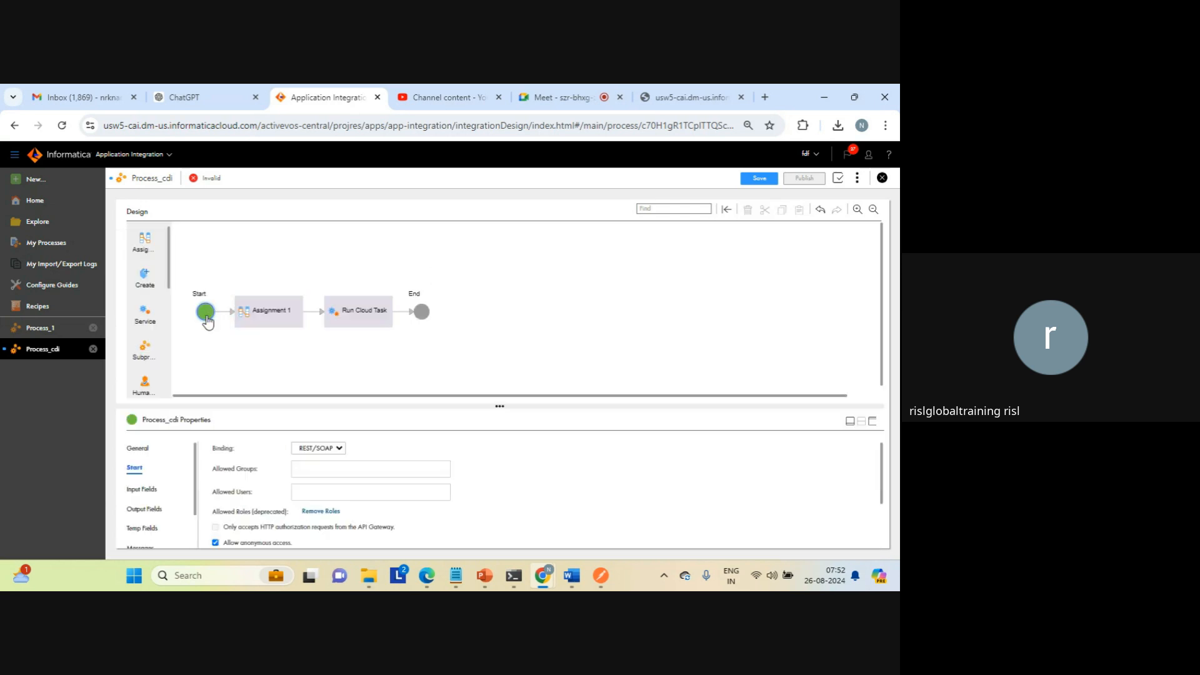
click(872, 423)
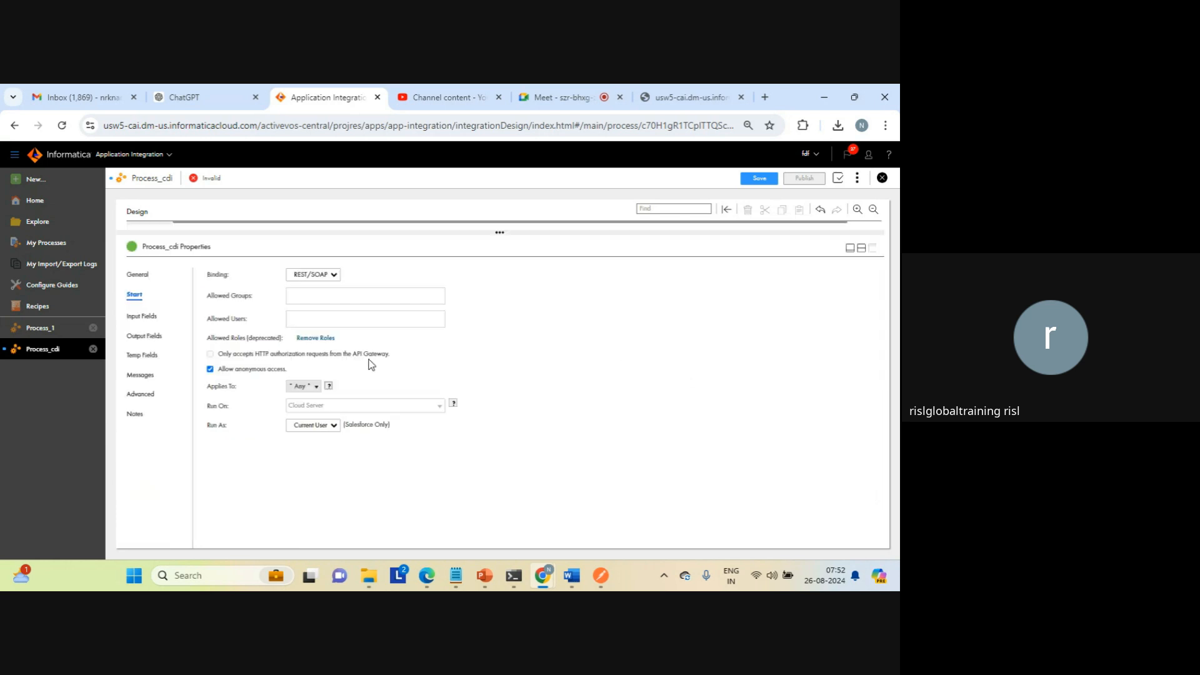
click(139, 313)
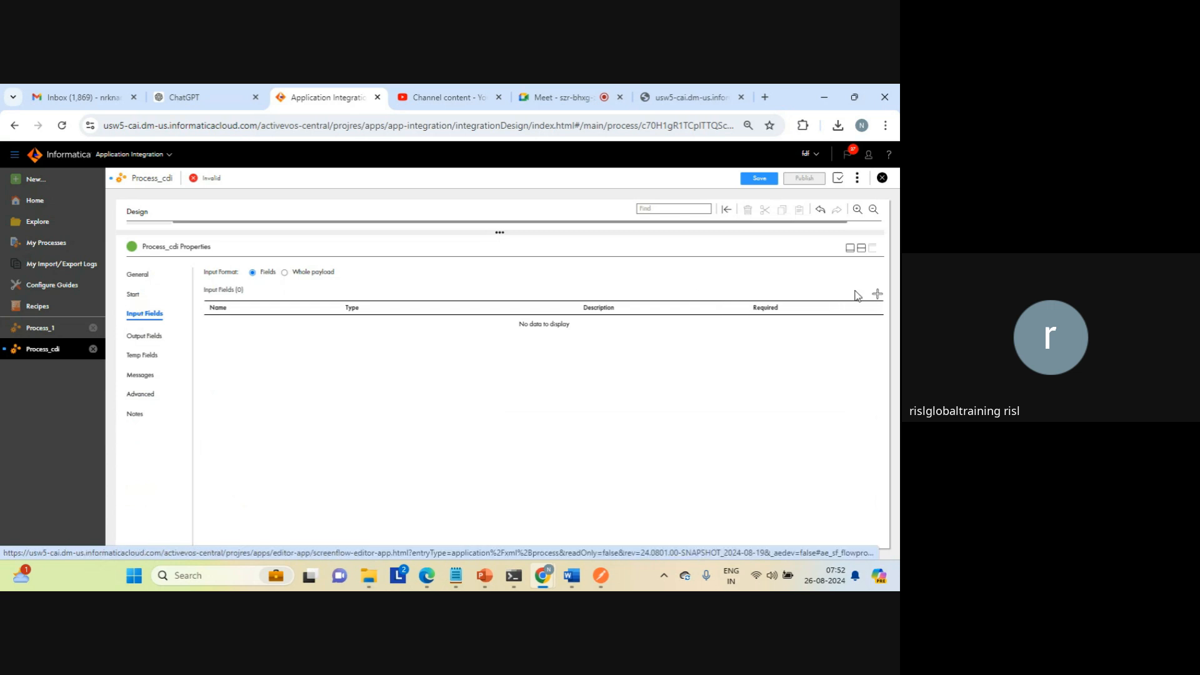
click(878, 295)
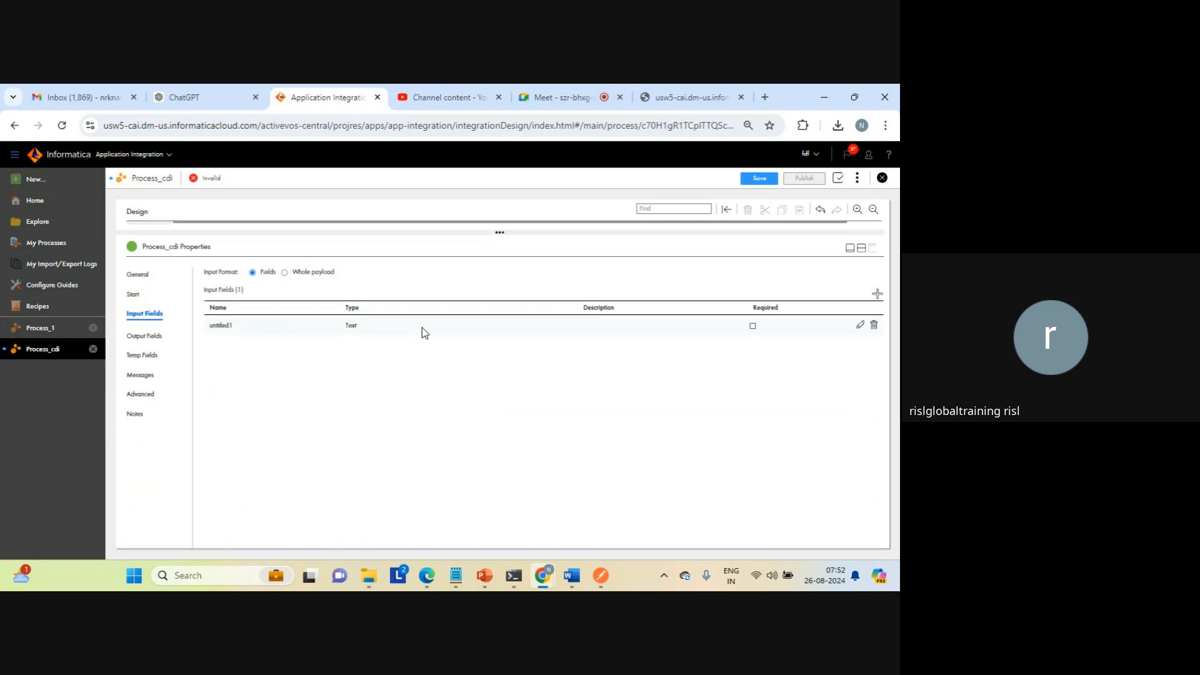
click(232, 327)
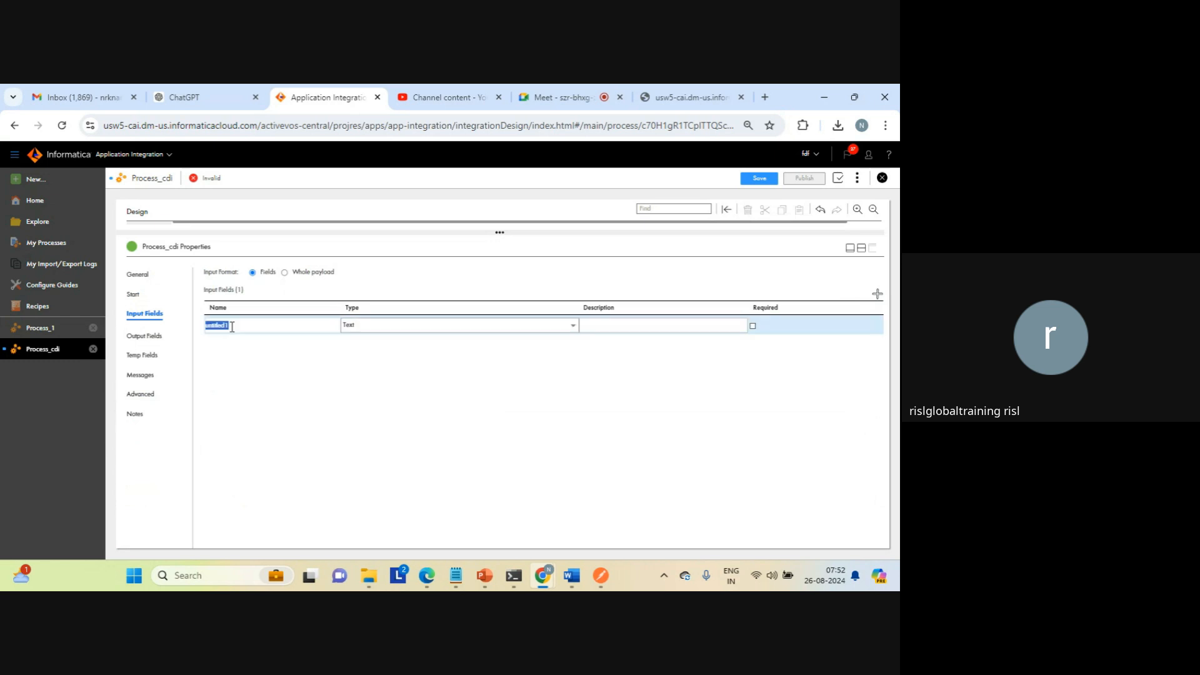
text(input)
click(335, 368)
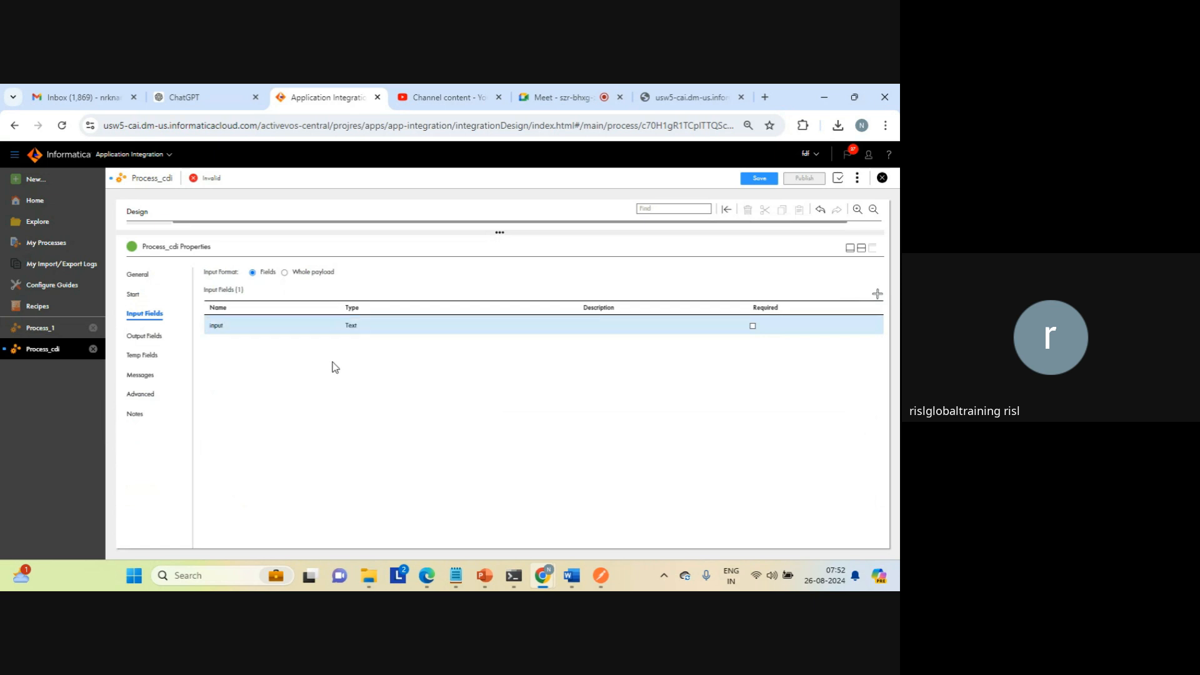
Step: Add a text output field named output with initial value "yrsy out" to the Start properties of Process_cdi
click(143, 335)
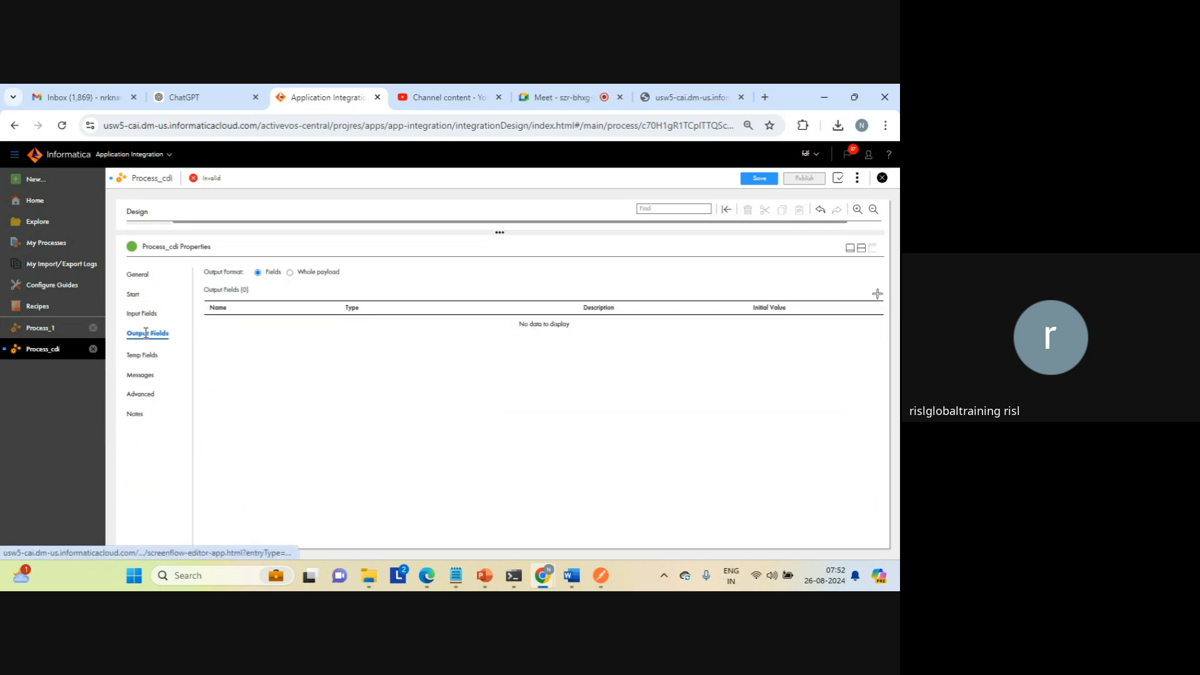
click(878, 294)
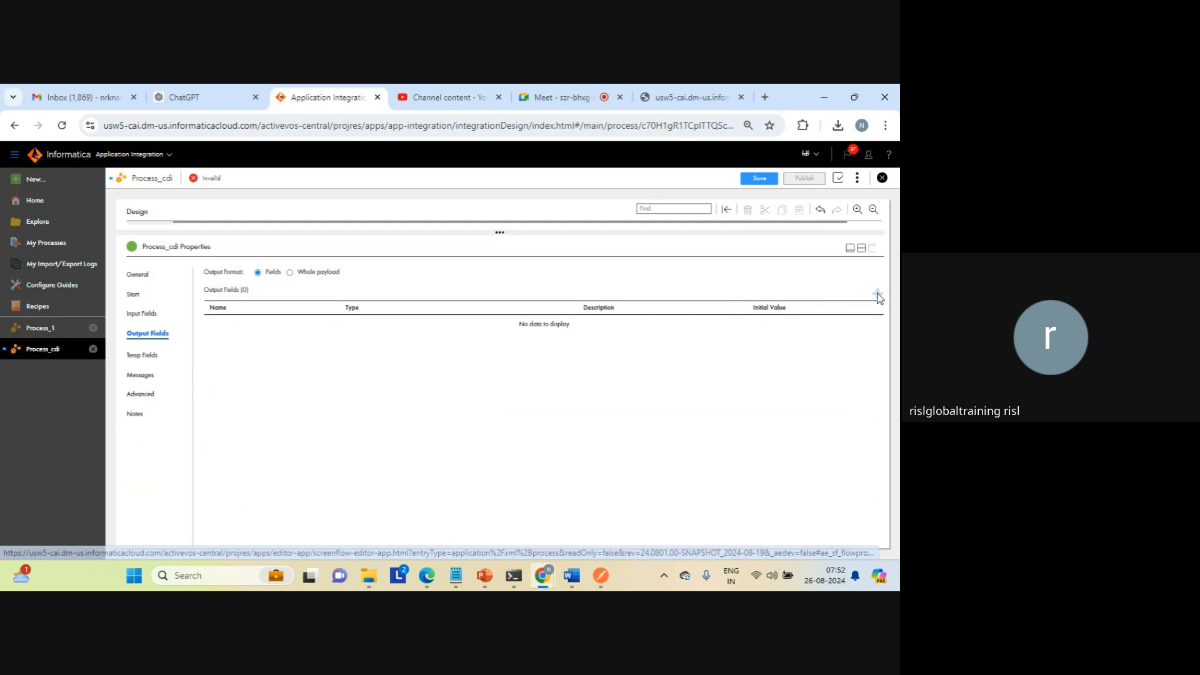
click(223, 328)
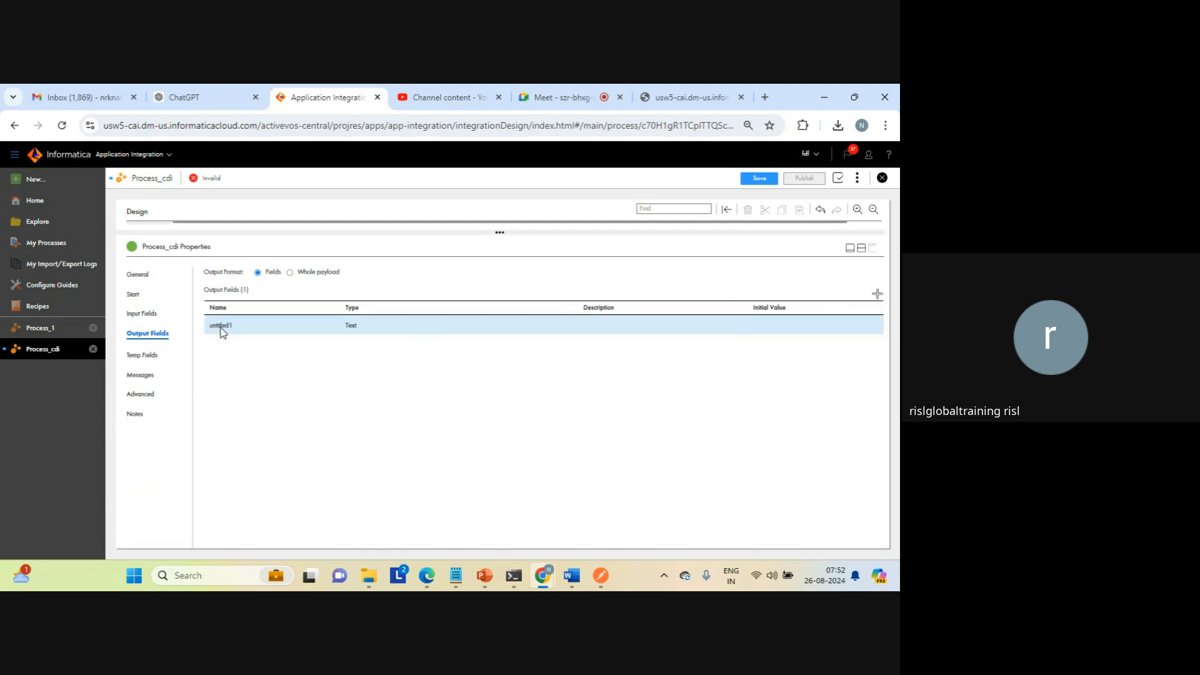
click(222, 328)
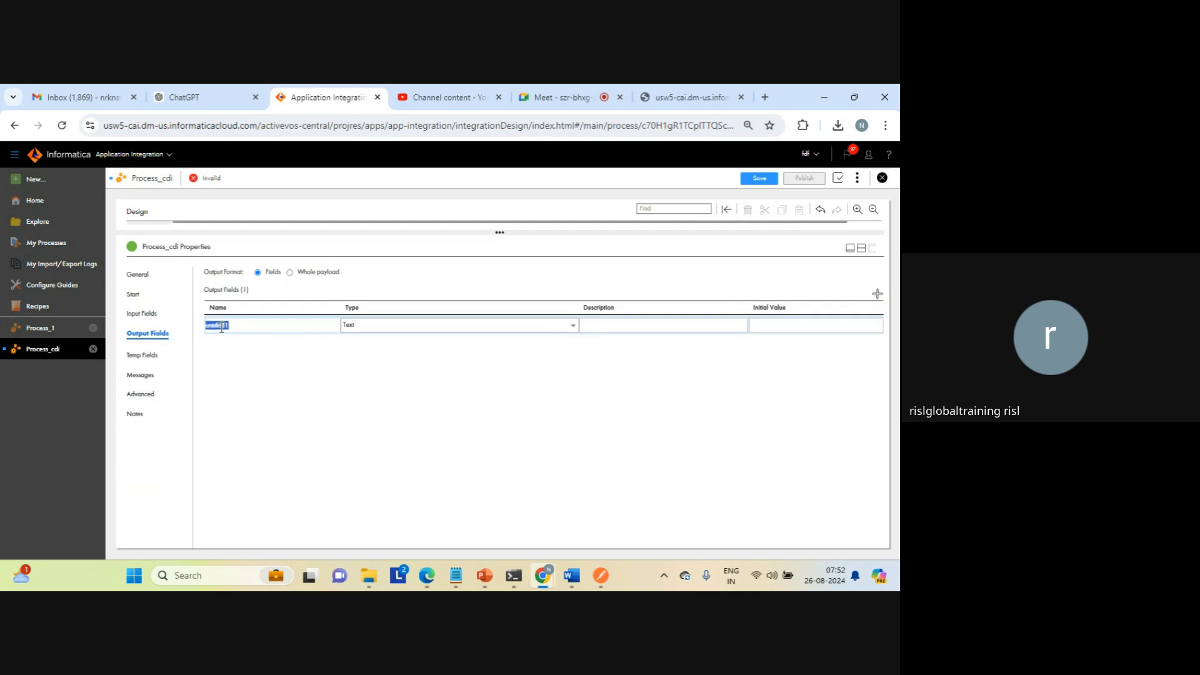
text(output)
click(773, 330)
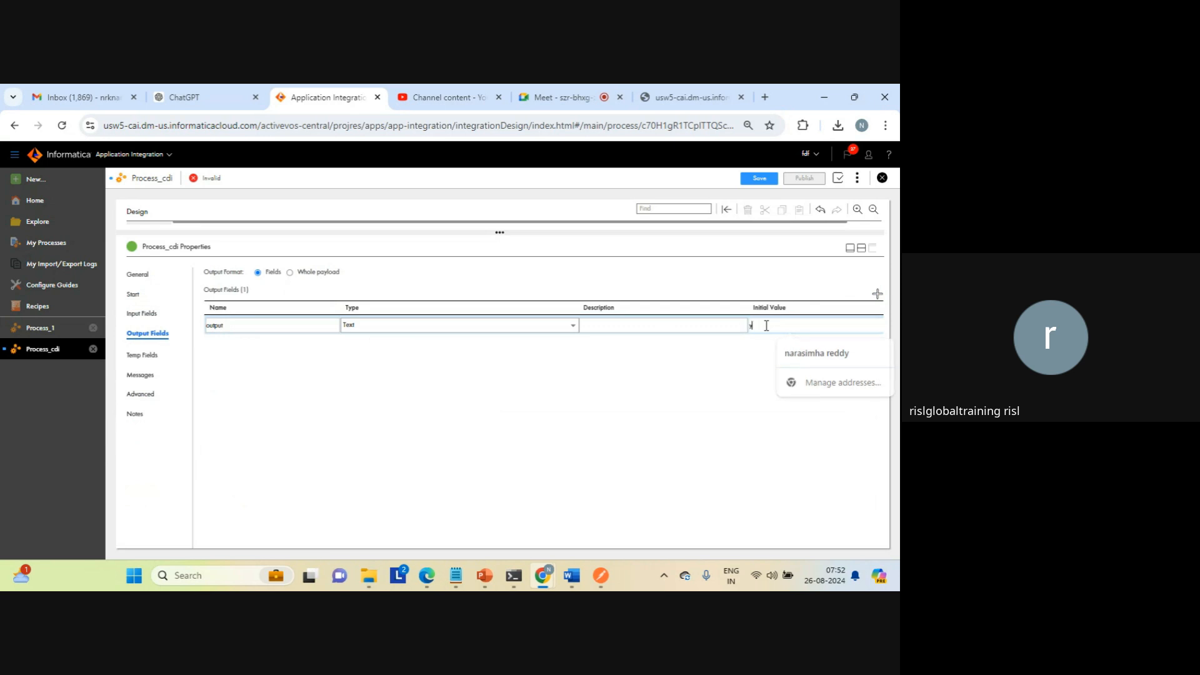
text(H)
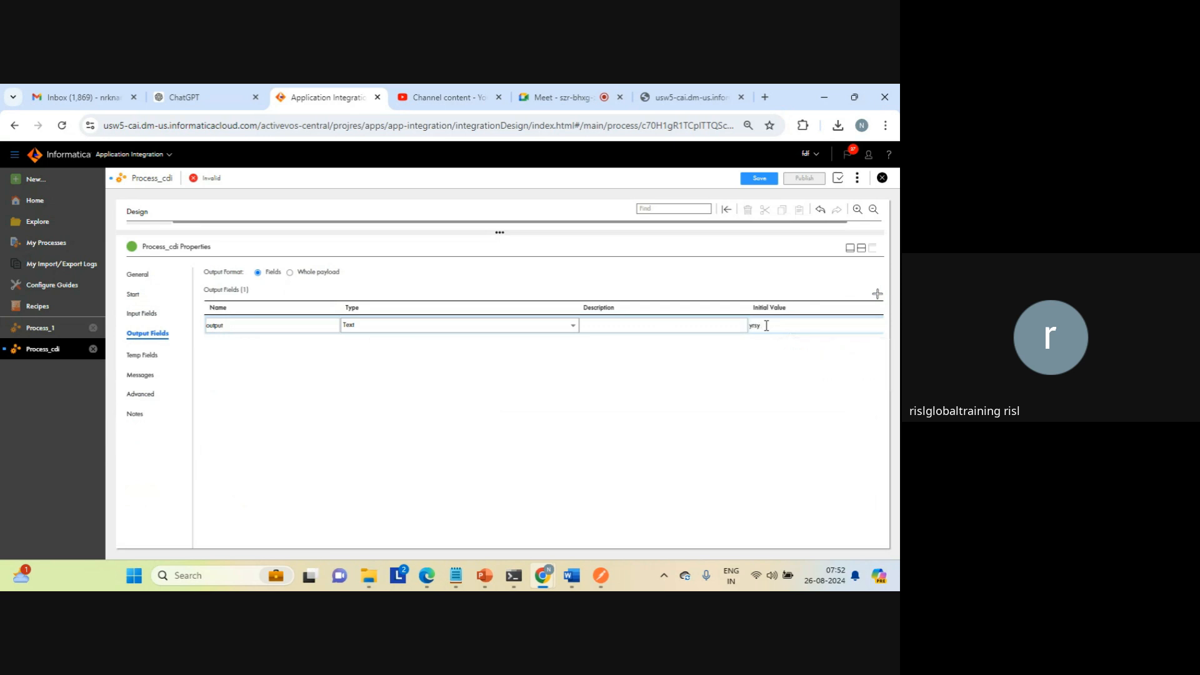
text(rsy out)
key(Return)
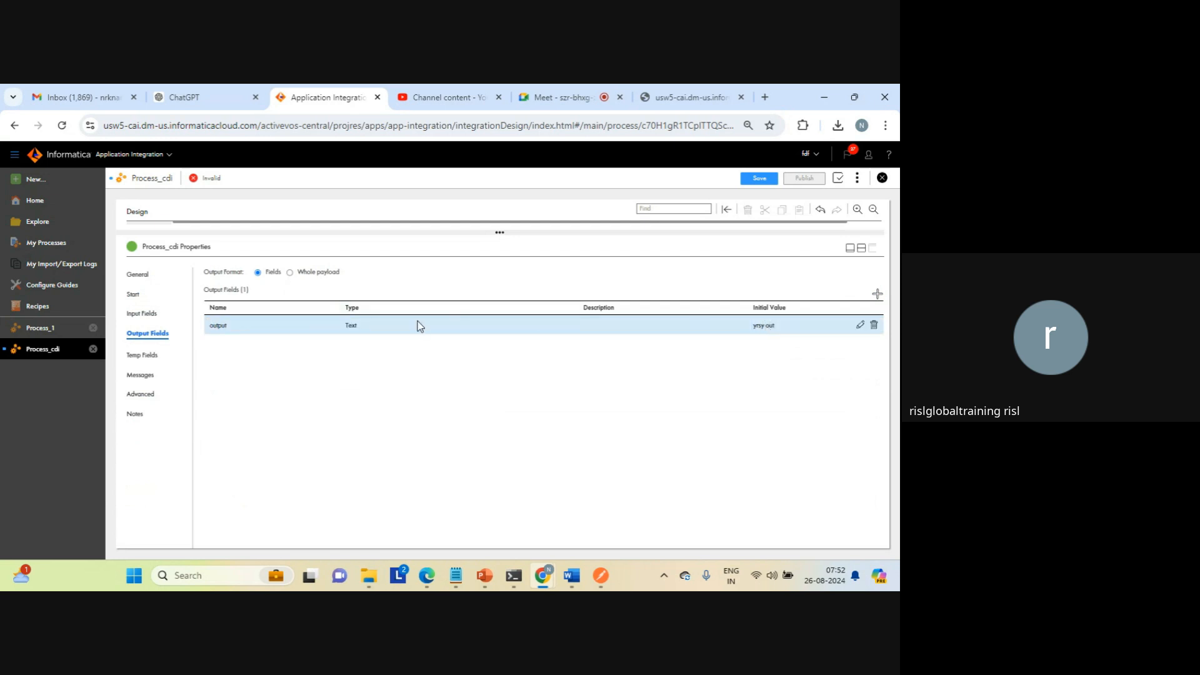
Step: View the process's temp fields and add the output field to the assignments of the Assignment 1 step
click(141, 354)
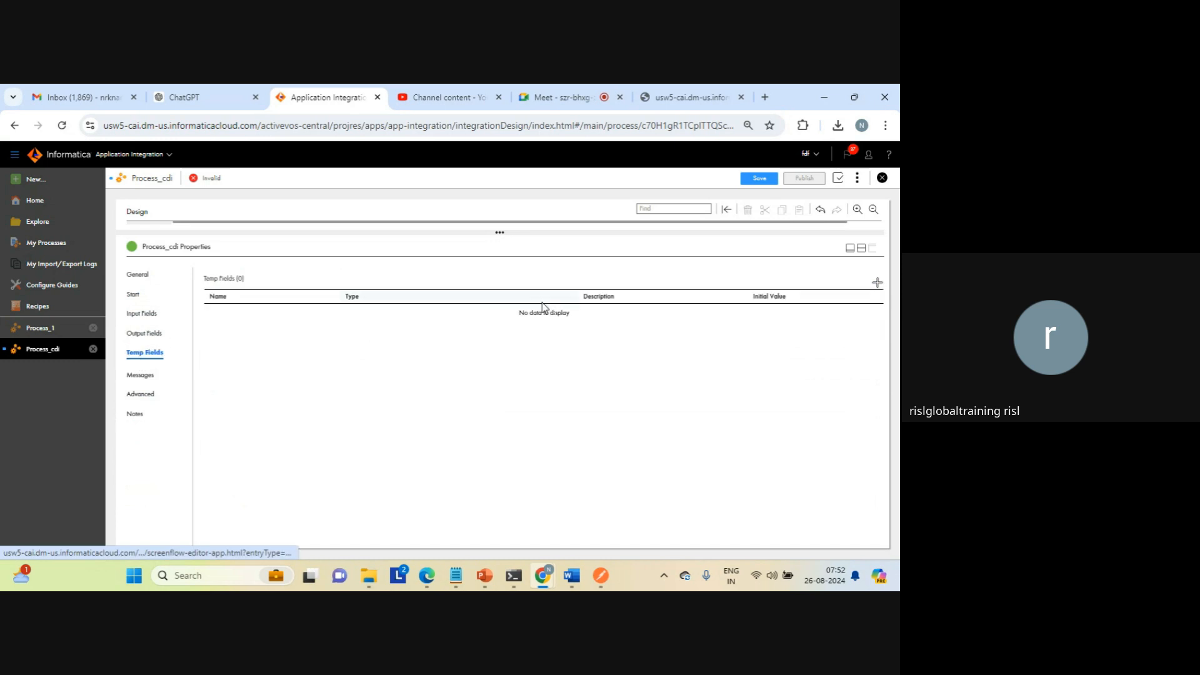
click(862, 249)
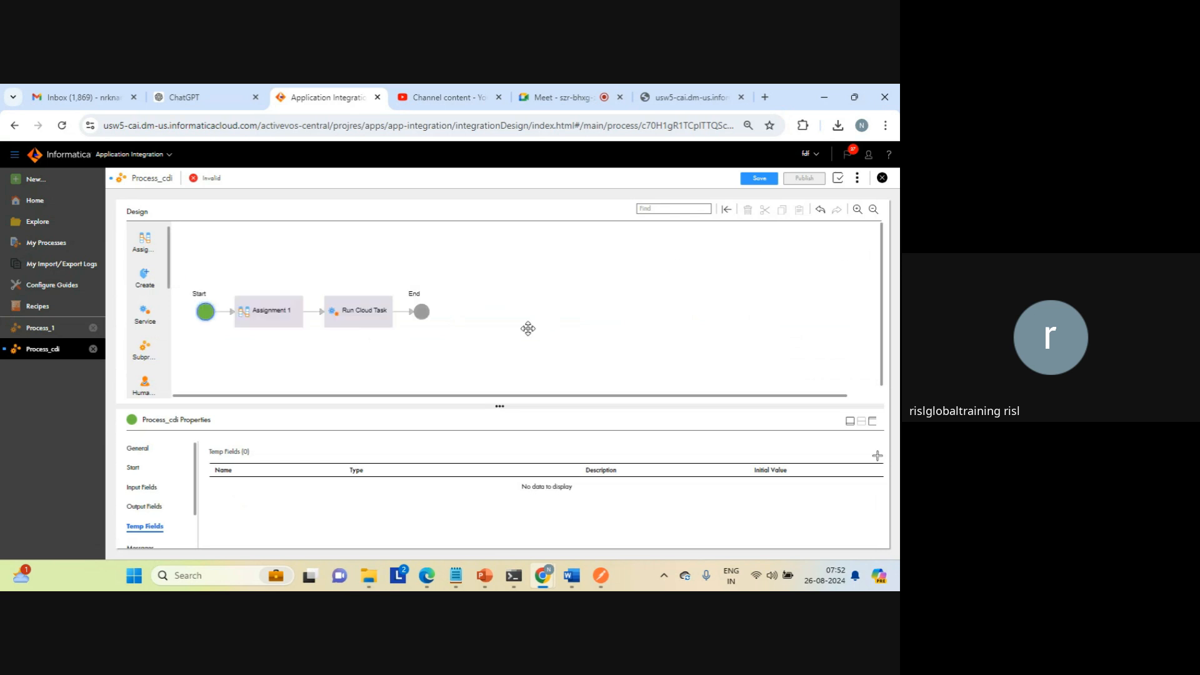
click(261, 319)
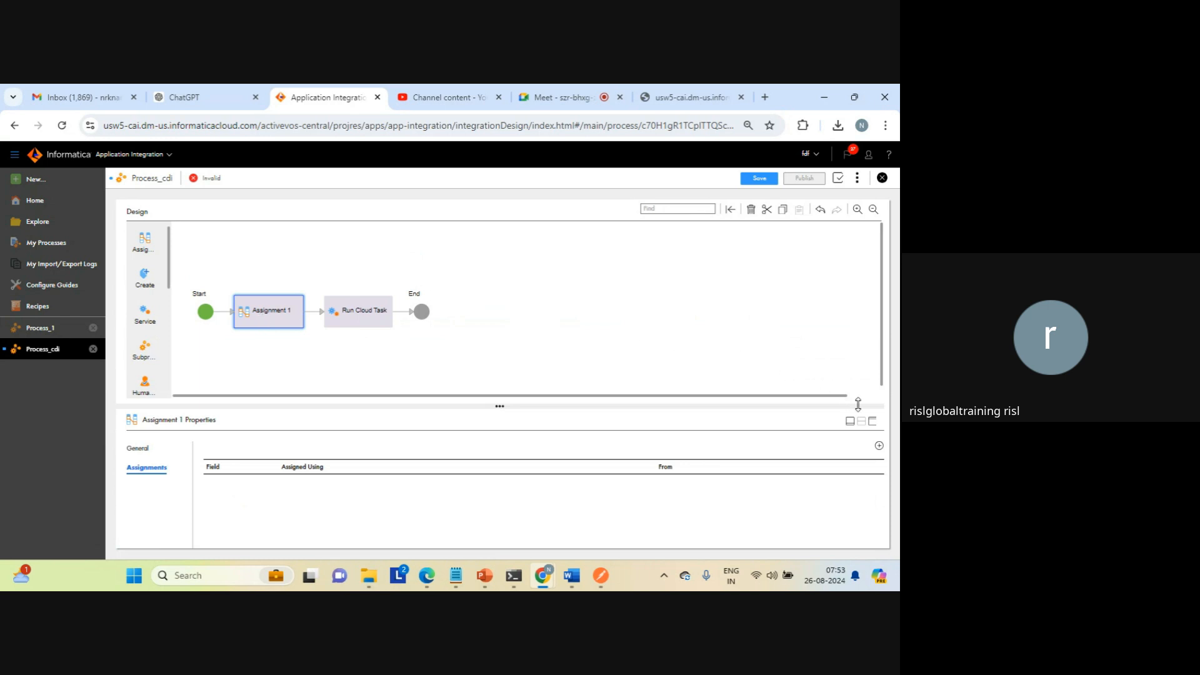
click(873, 422)
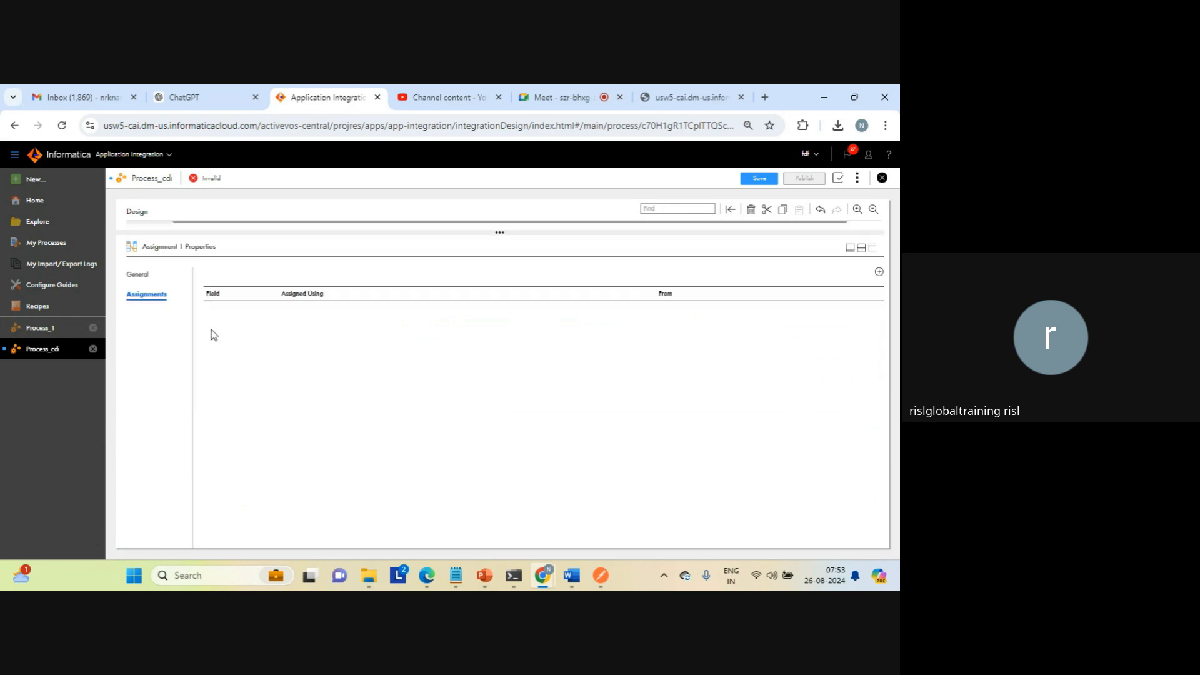
click(879, 276)
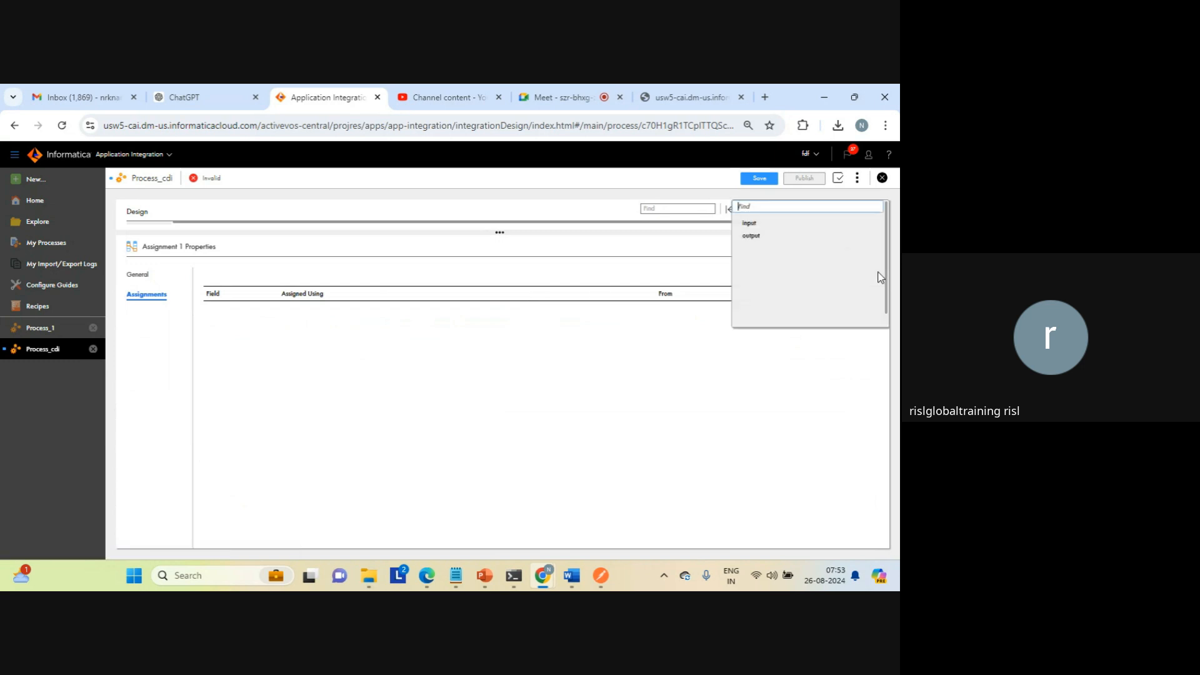
click(752, 237)
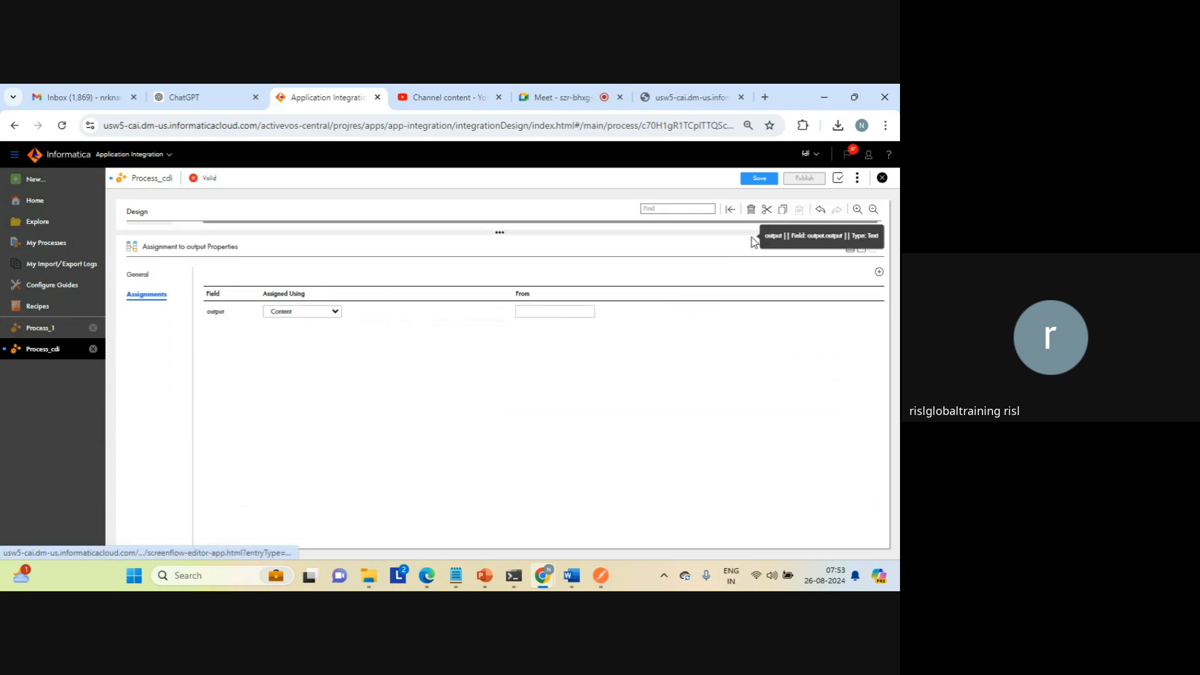
Step: Assign the content STATIC CONSTANT to the output field, save the process, and restore the split view of canvas and properties
click(542, 311)
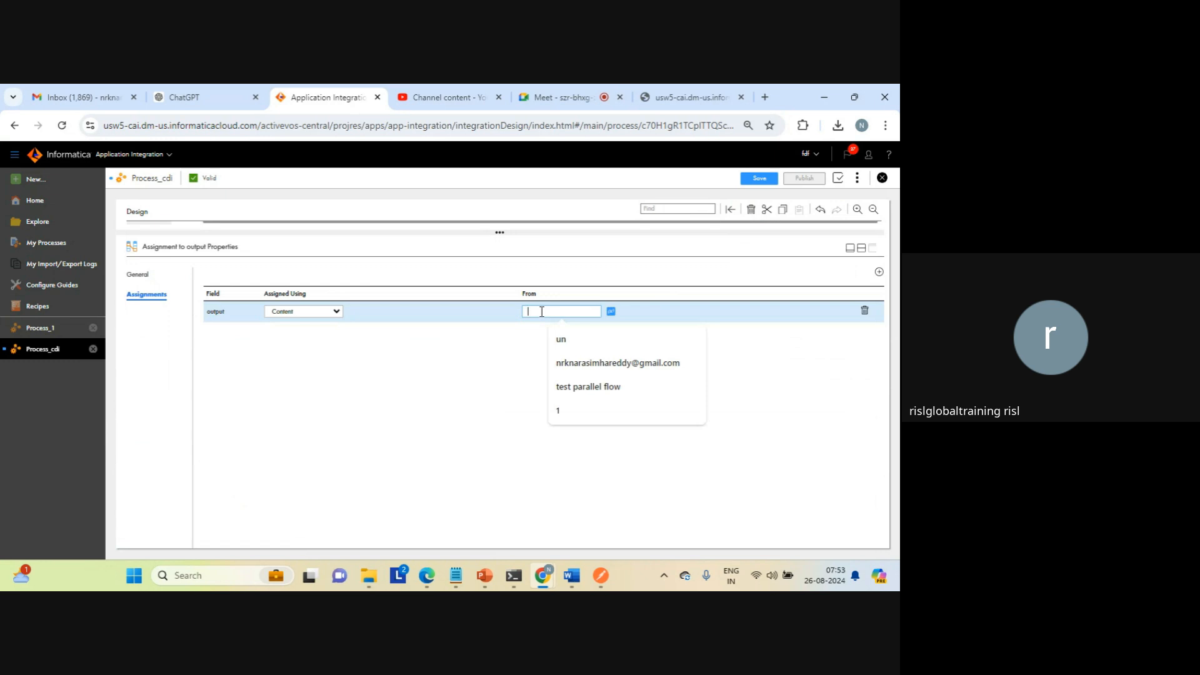
key(Caps_Lock)
text(STATIC)
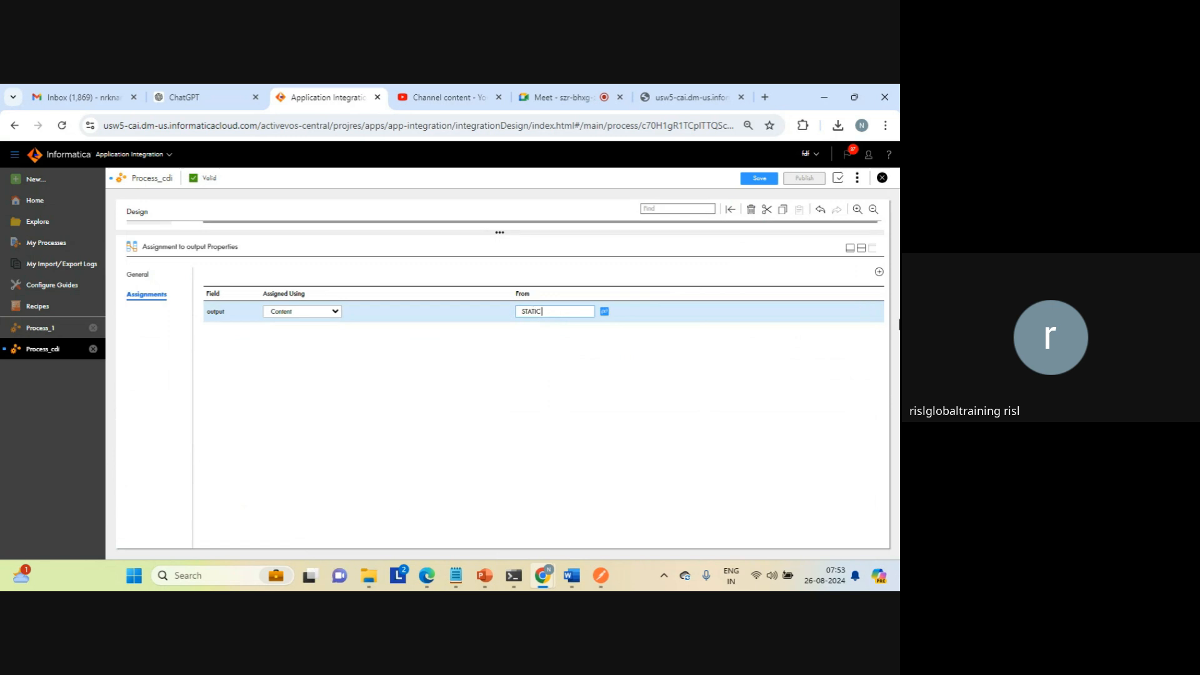
text(ONSTANT)
key(Caps_Lock)
click(761, 180)
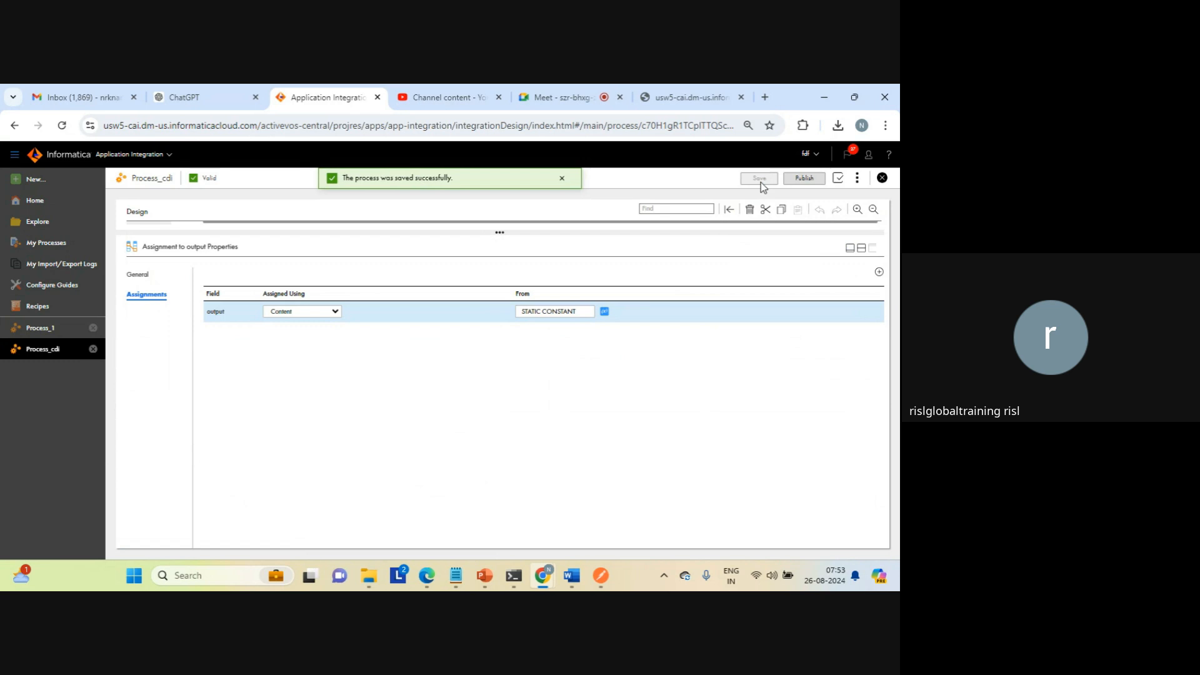
click(862, 249)
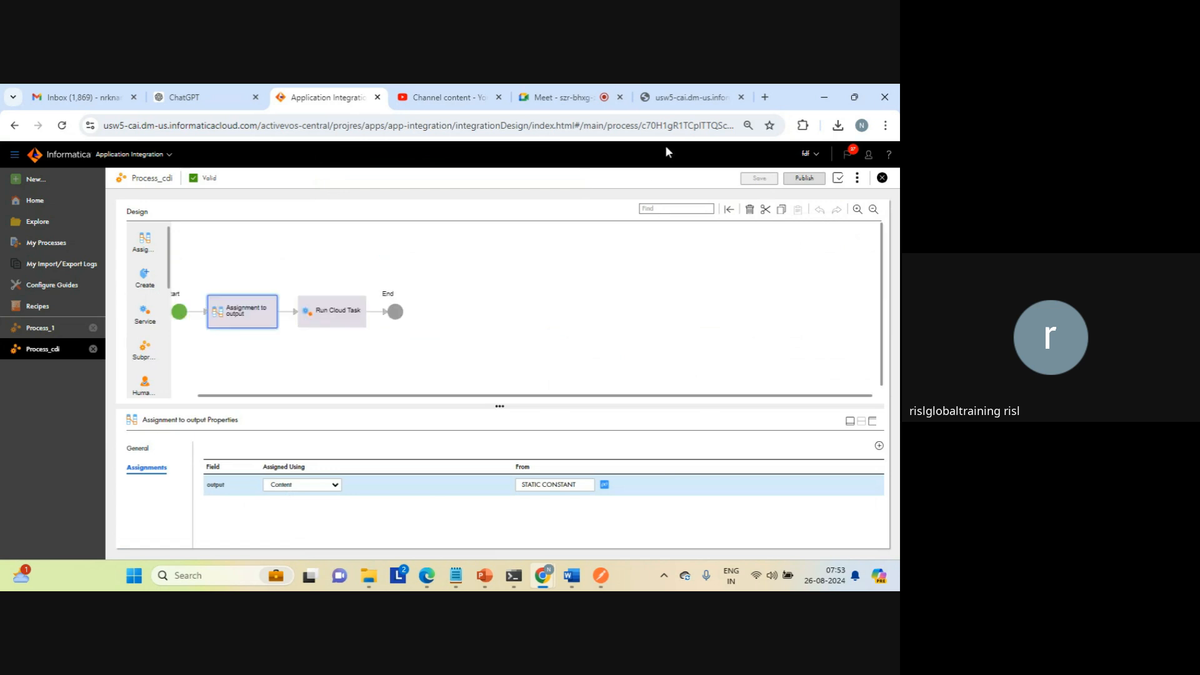
Step: Close the old service response tab and publish Process_cdi
click(741, 98)
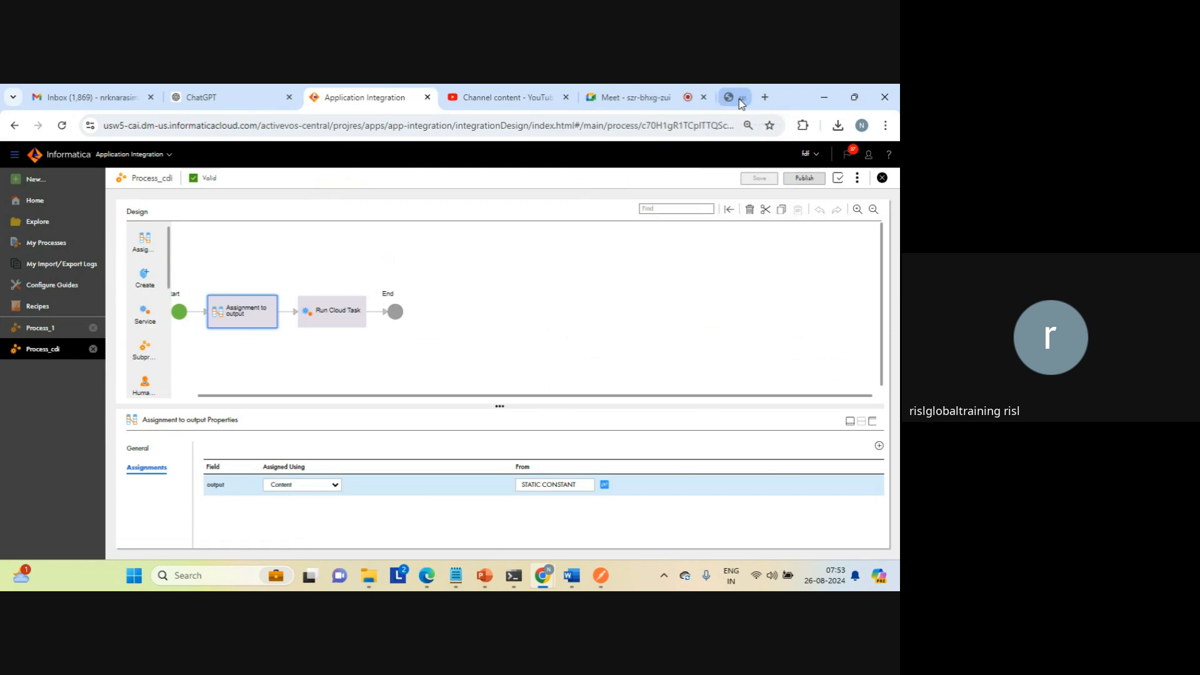
click(601, 282)
click(797, 180)
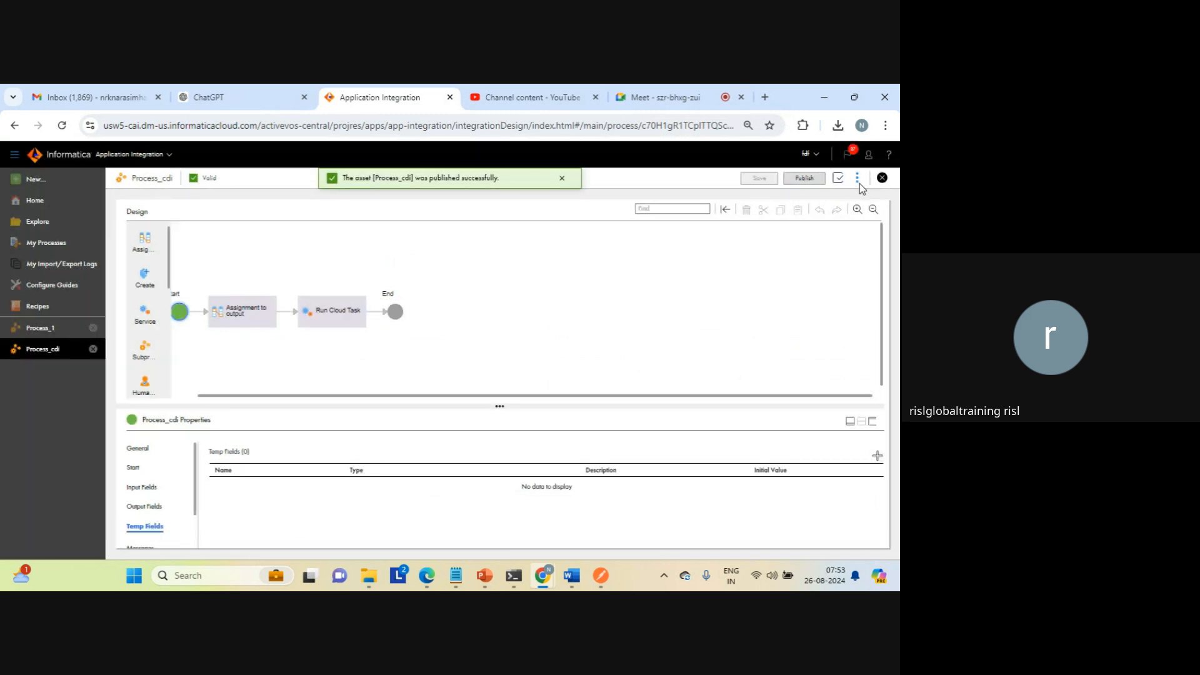
Step: Copy the service URL from the properties detail of Process_cdi and open it in a new browser tab
click(858, 180)
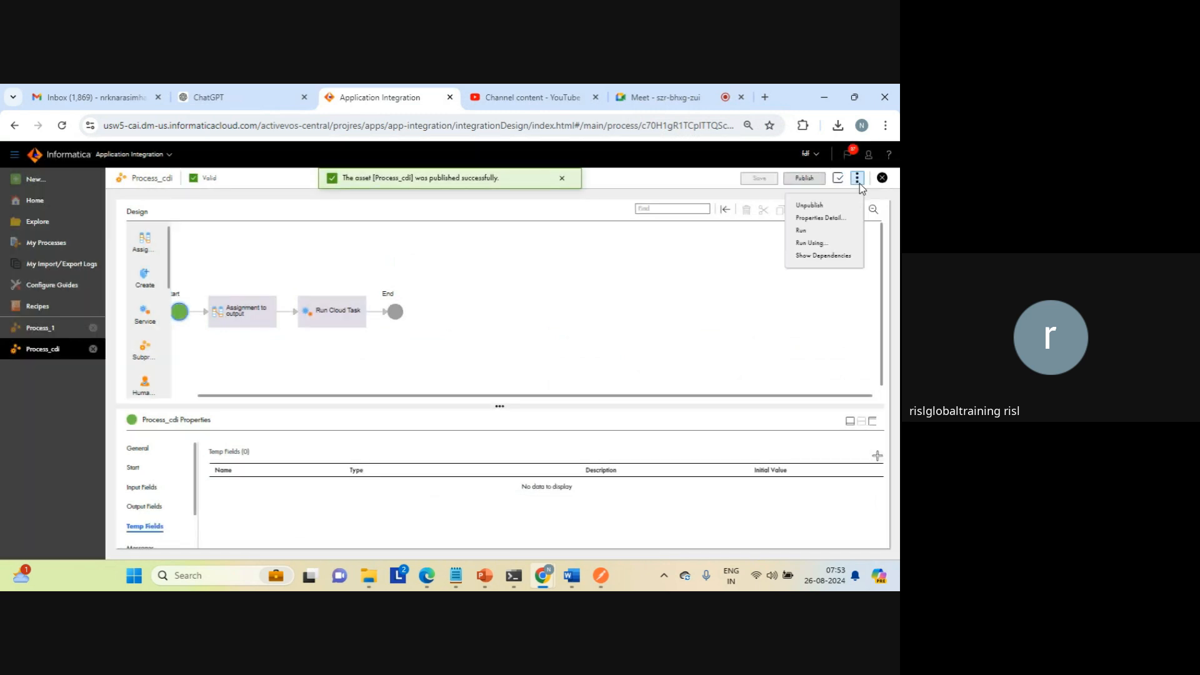
click(813, 218)
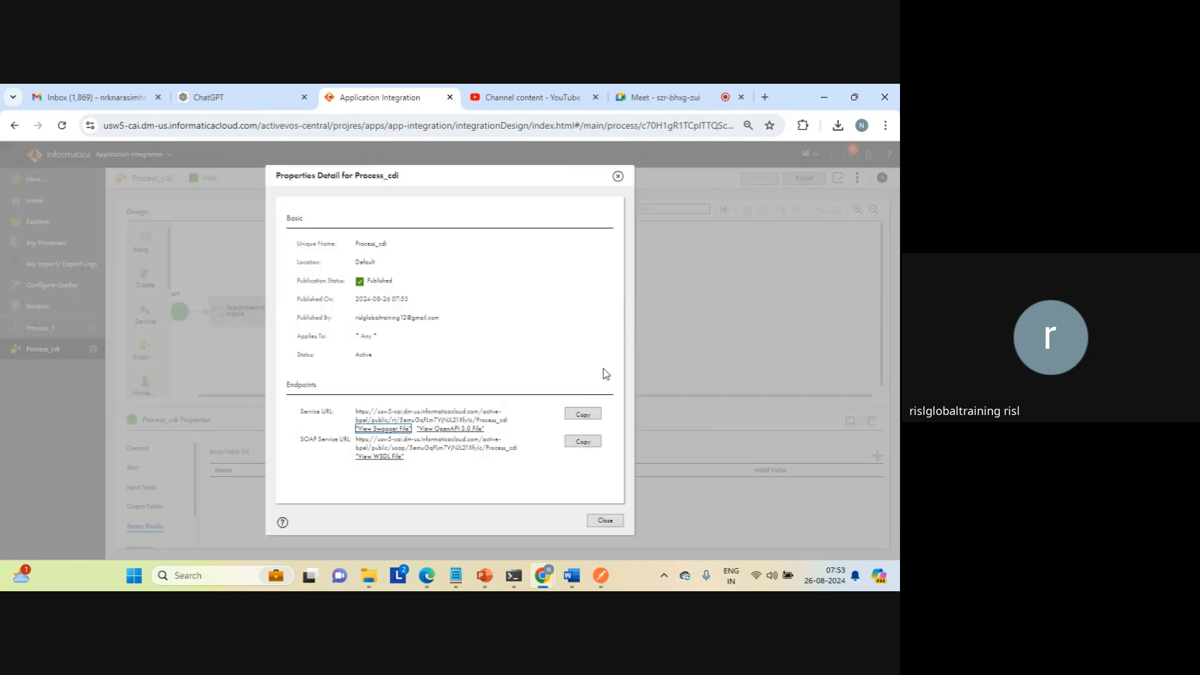
click(582, 414)
click(763, 98)
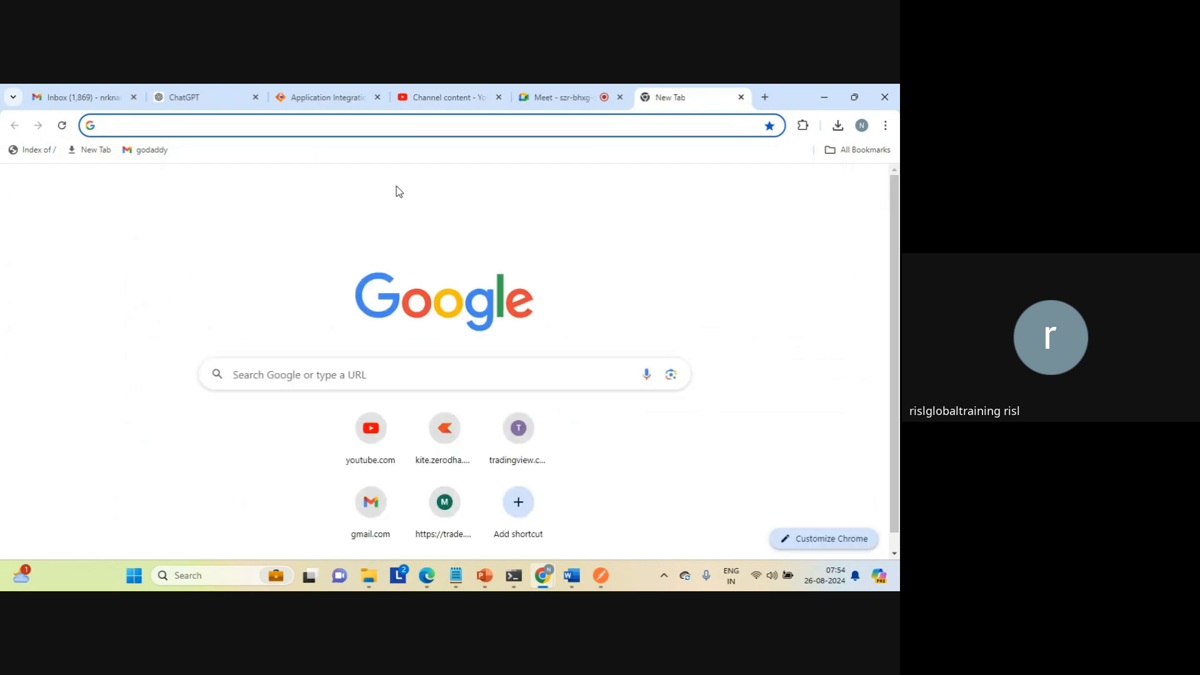
key(ctrl+v)
key(Return)
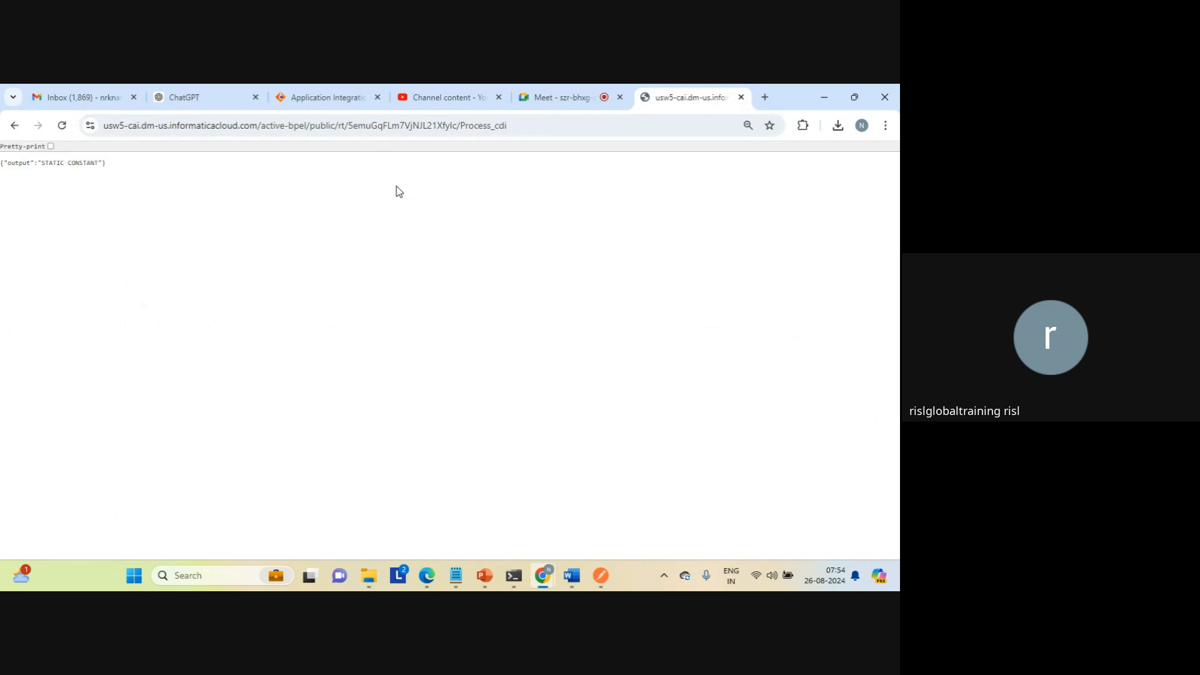
Step: Examine the returned JSON output, then switch to File Explorer to check when data_transfer_task in the target folder was modified
triple_click(73, 162)
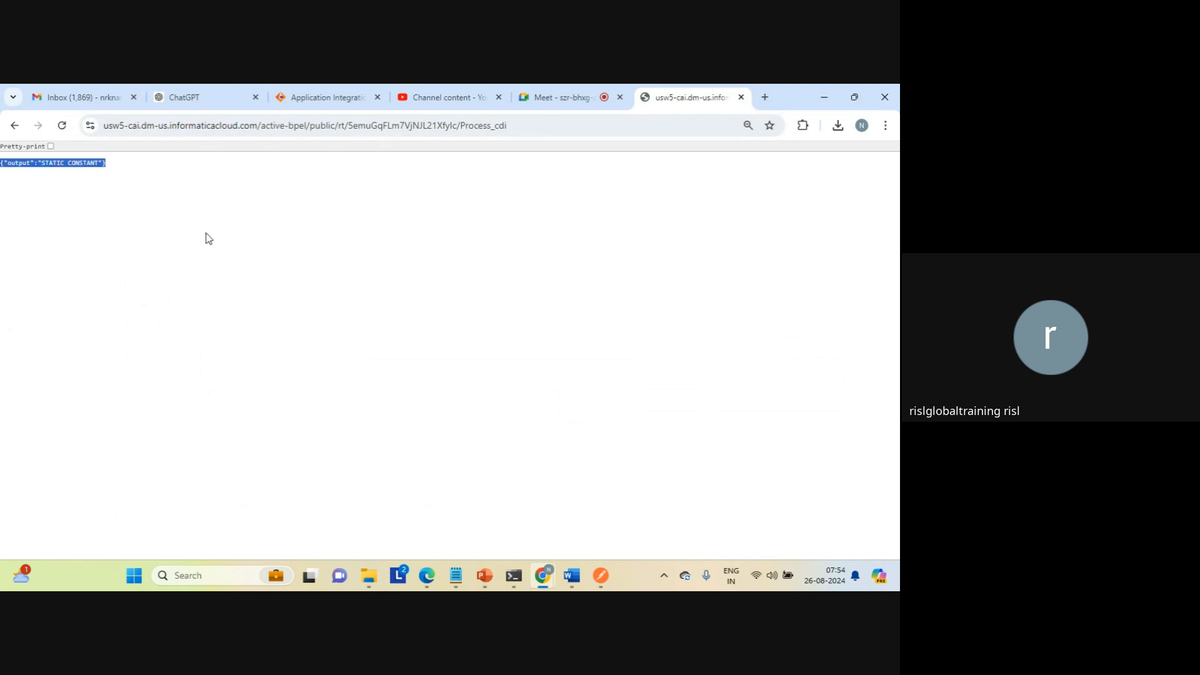
mouse_move(368, 574)
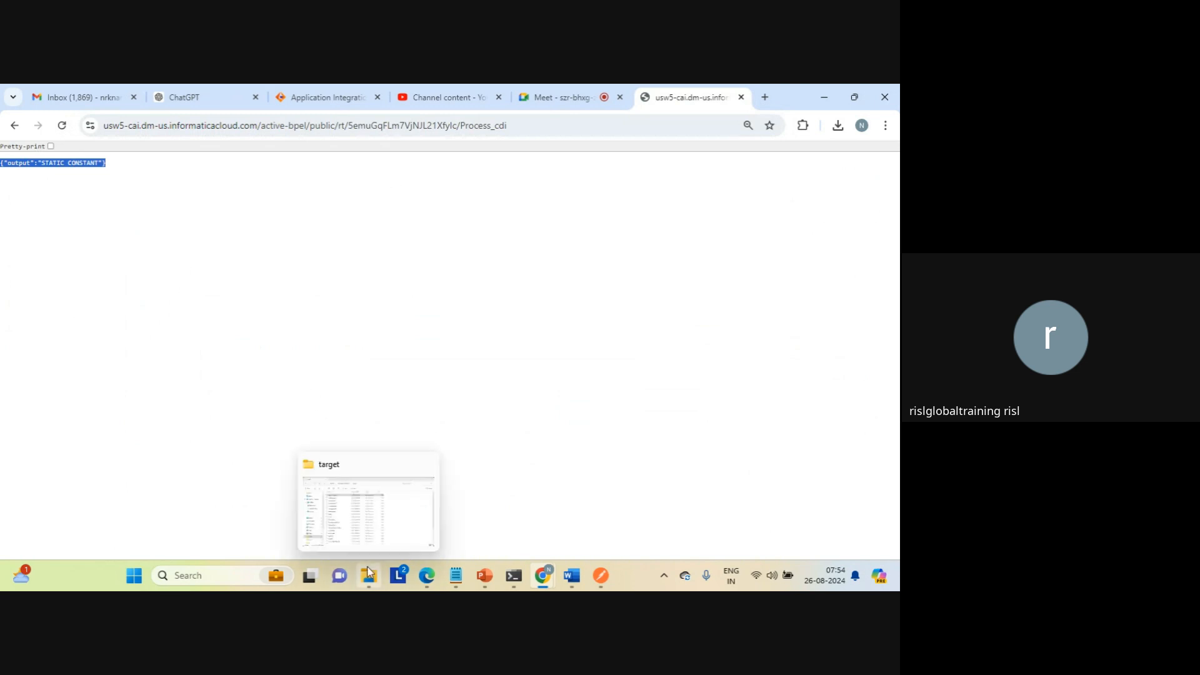
click(351, 508)
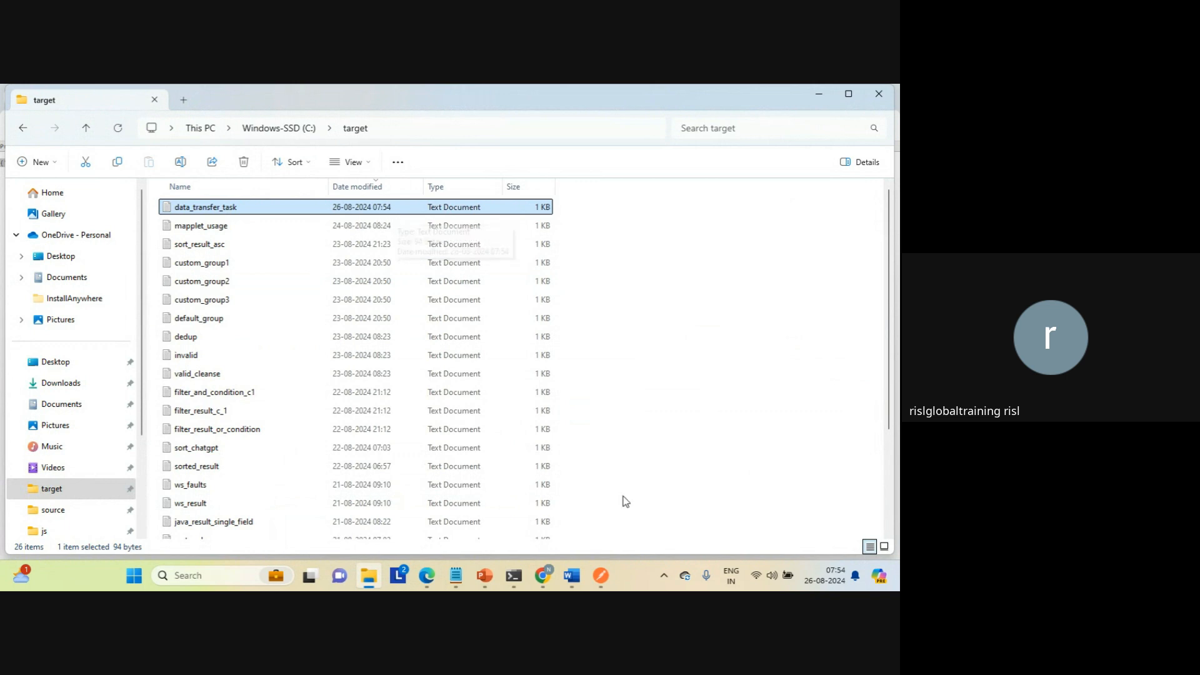
Step: Switch to Postman, replace the GET request's URL with the copied Process_cdi service URL, and send the request
click(610, 576)
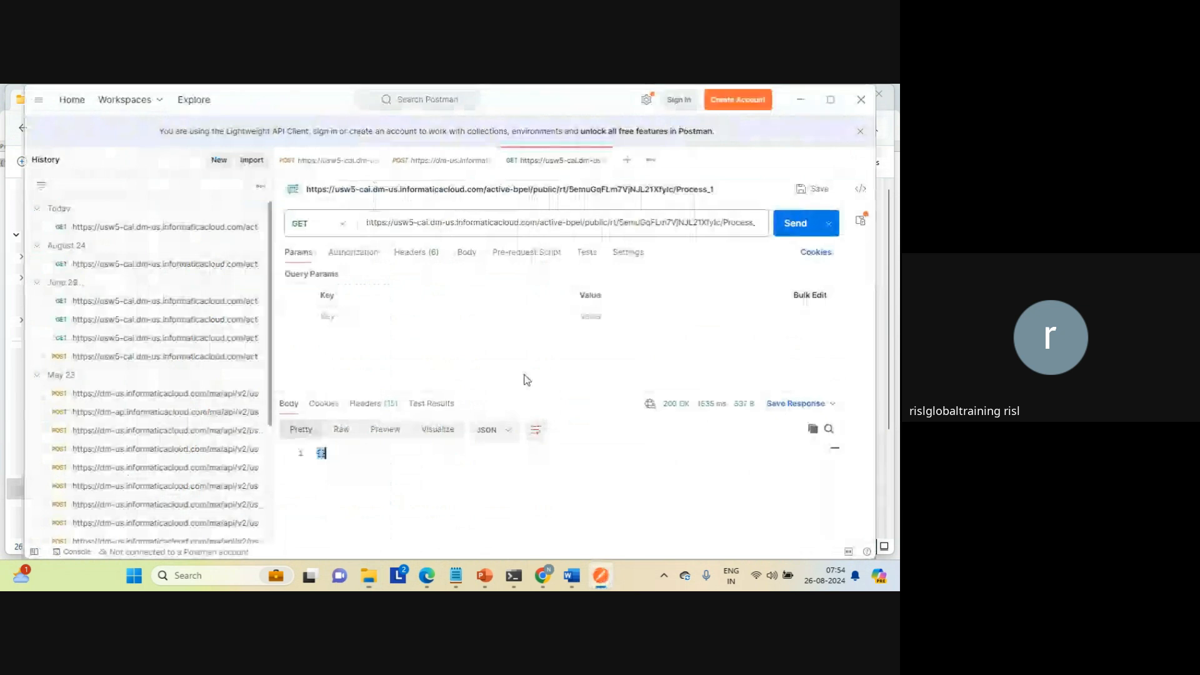
click(420, 222)
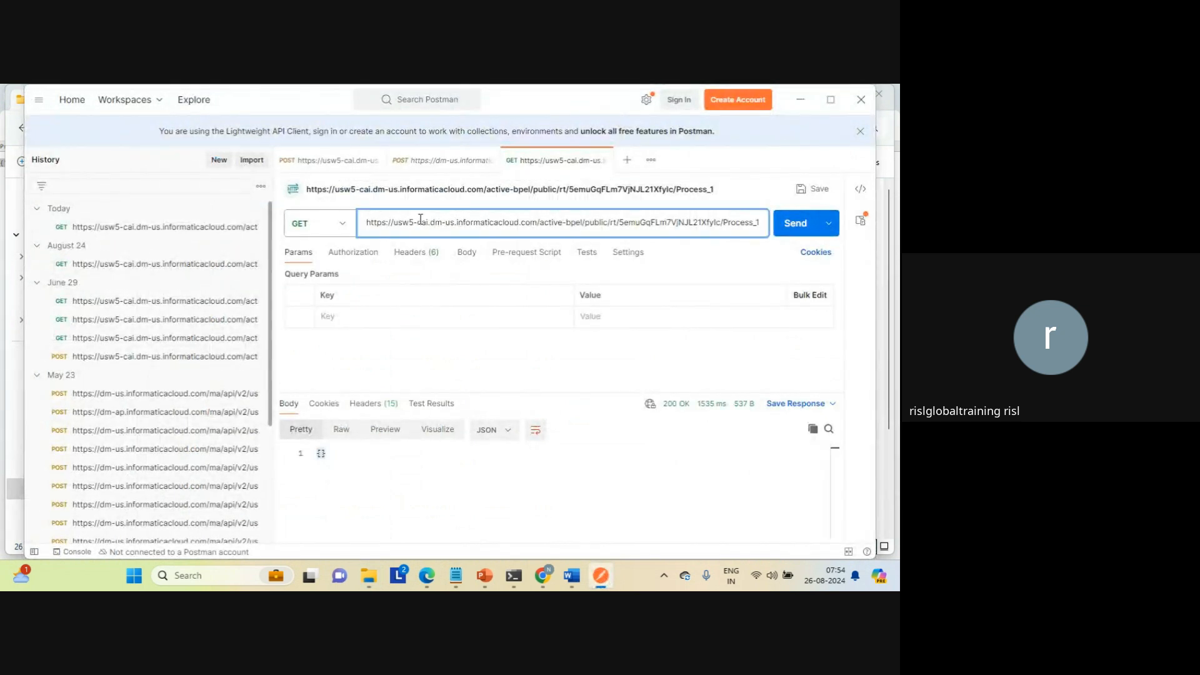
key(ctrl+a)
key(ctrl+v)
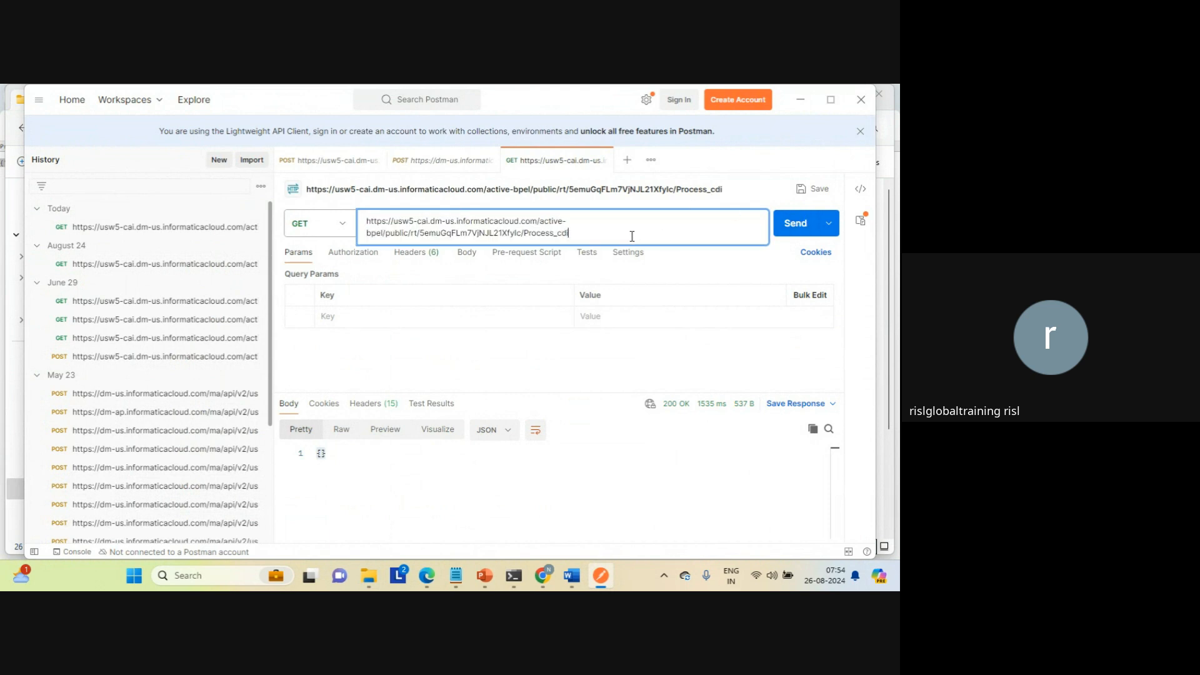
click(797, 236)
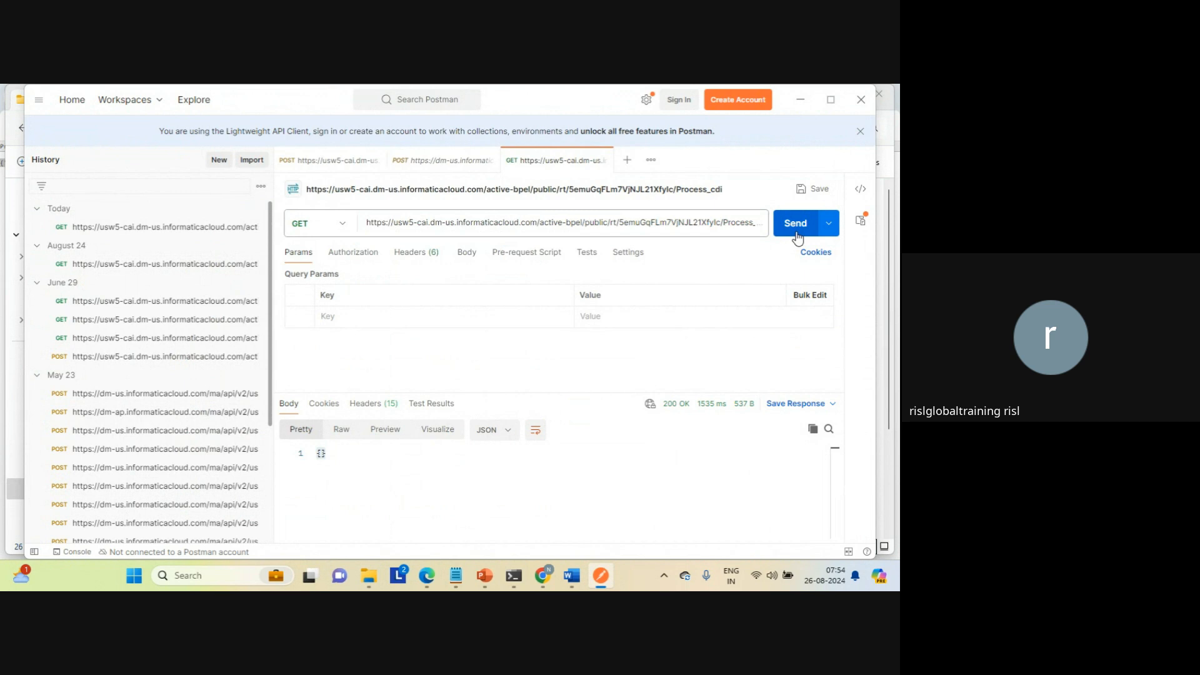
click(797, 223)
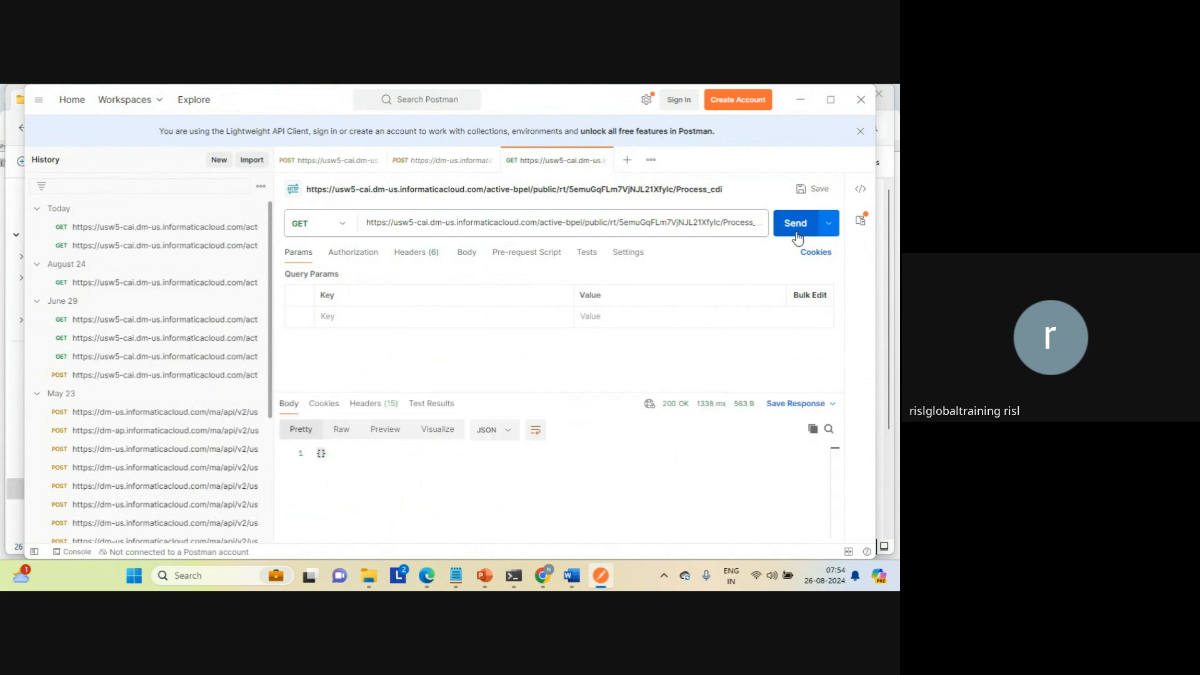
Step: Examine the output line in the Postman response body and return to the Process_cdi response in the browser
double_click(434, 467)
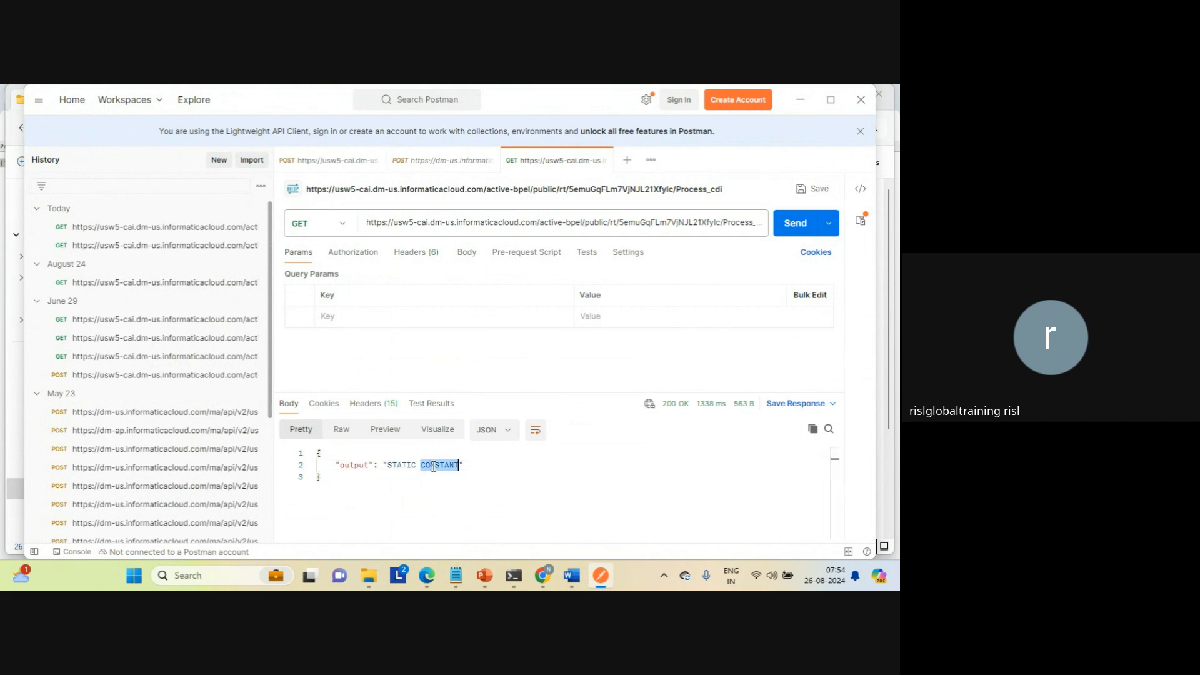
triple_click(434, 466)
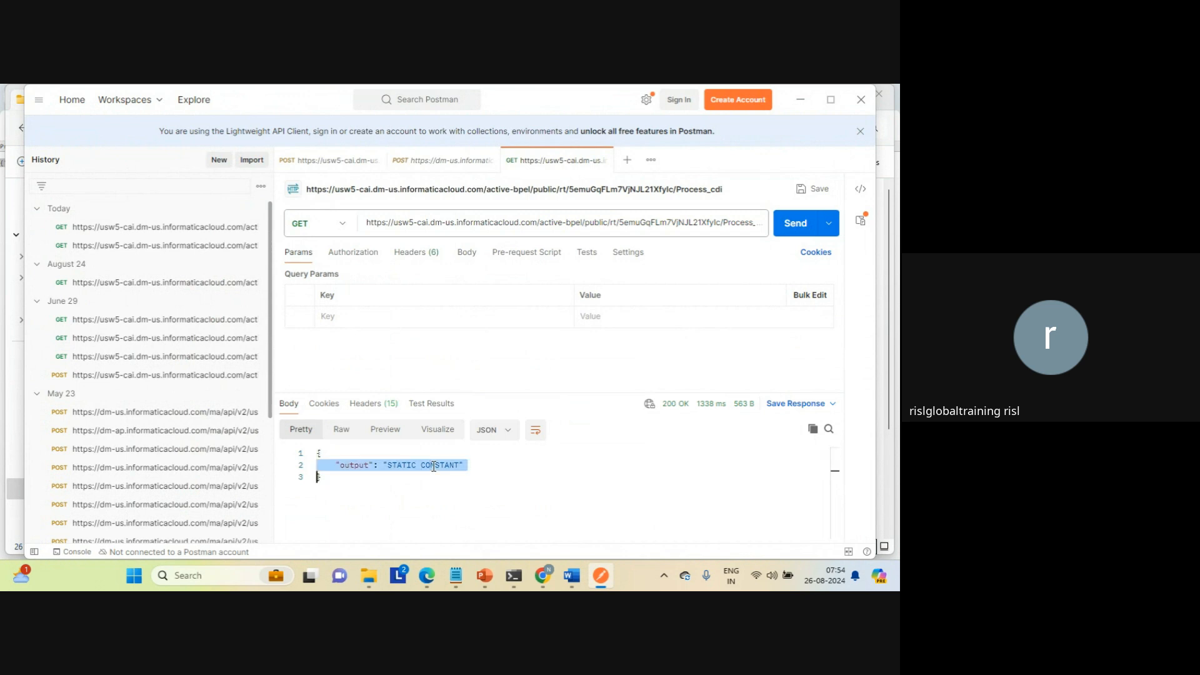
mouse_move(542, 575)
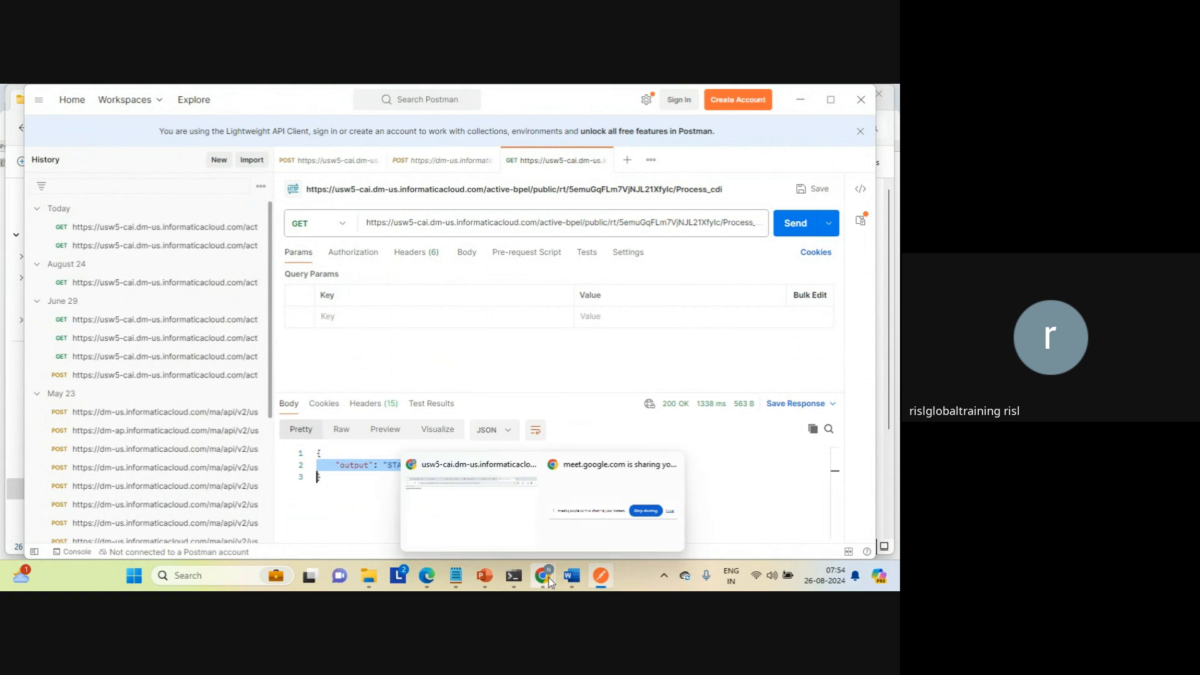
click(493, 528)
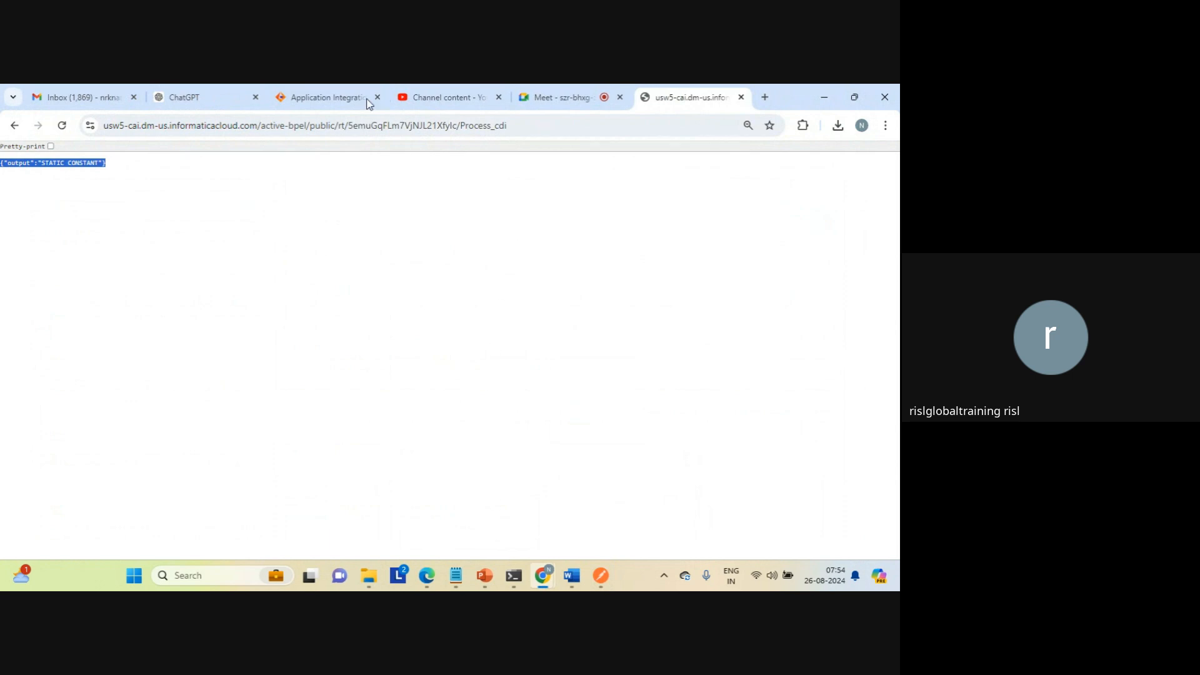
Step: Return to the Process_cdi design, close its properties detail, and insert an Assignment step before Run Cloud Task
click(333, 103)
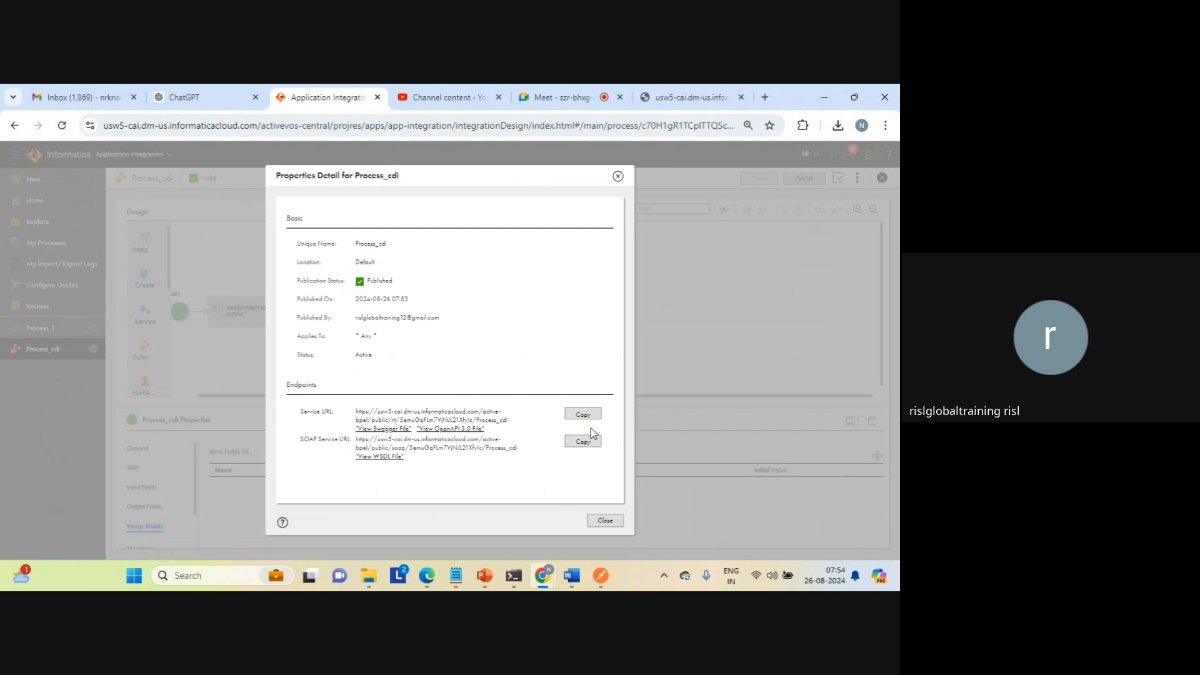
click(604, 521)
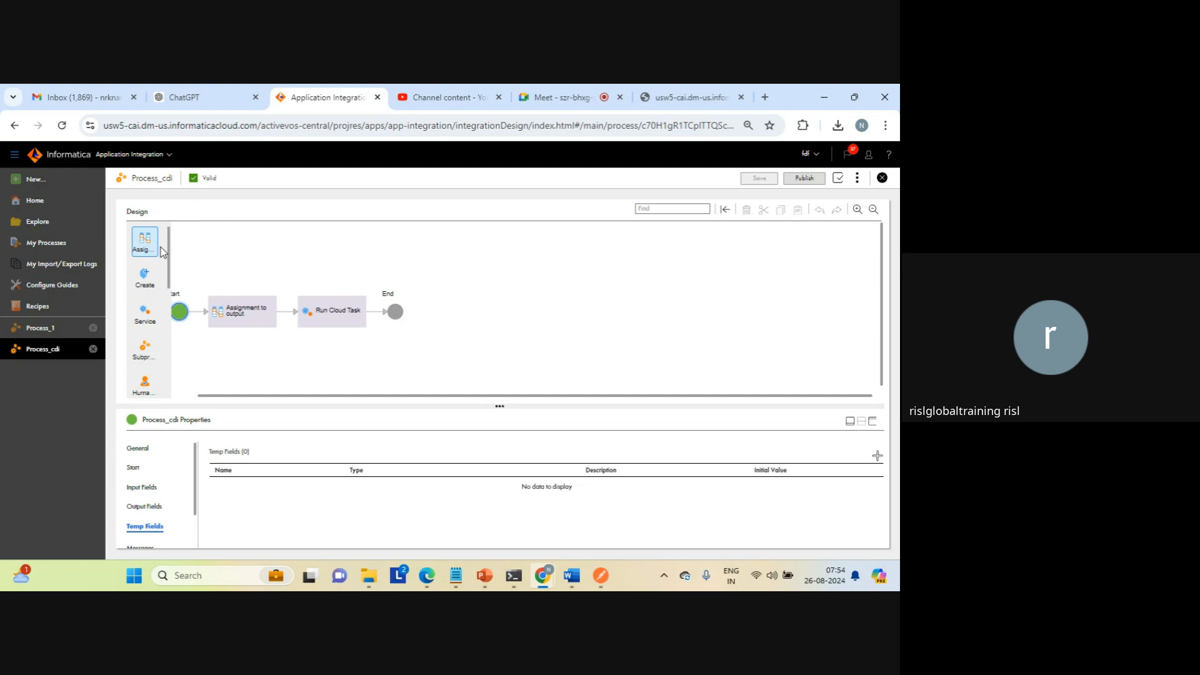
drag(160, 251, 287, 312)
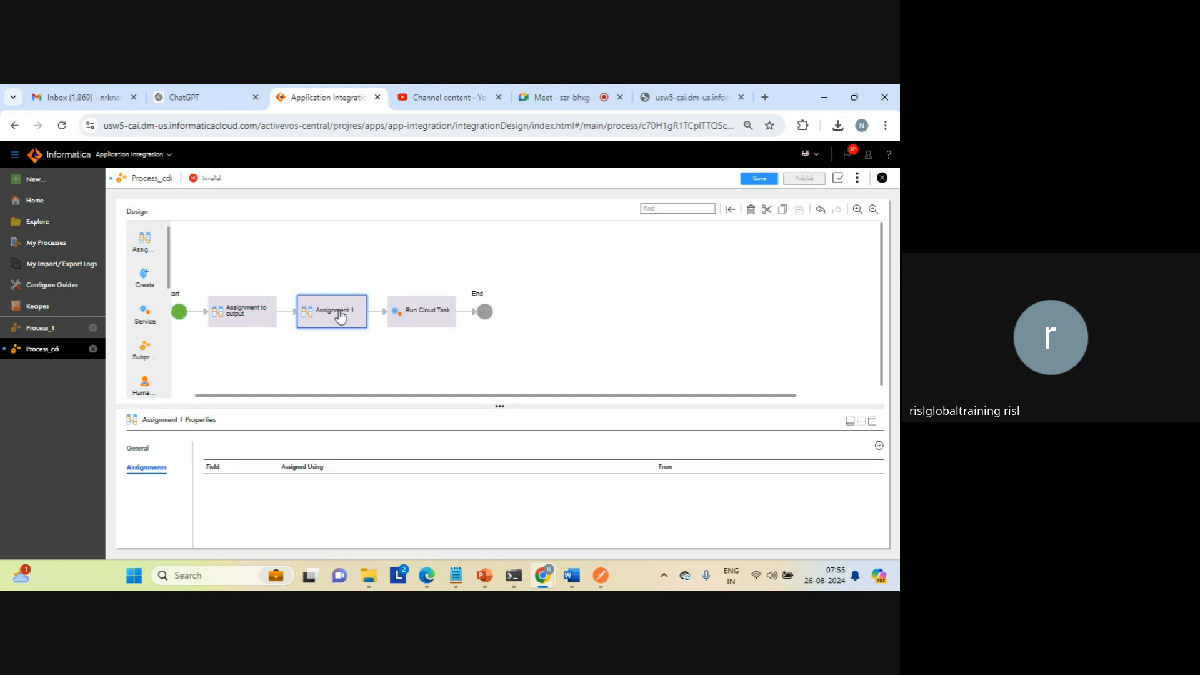
Step: Add the output field to the new Assignment step and assign its content from Current User
click(873, 425)
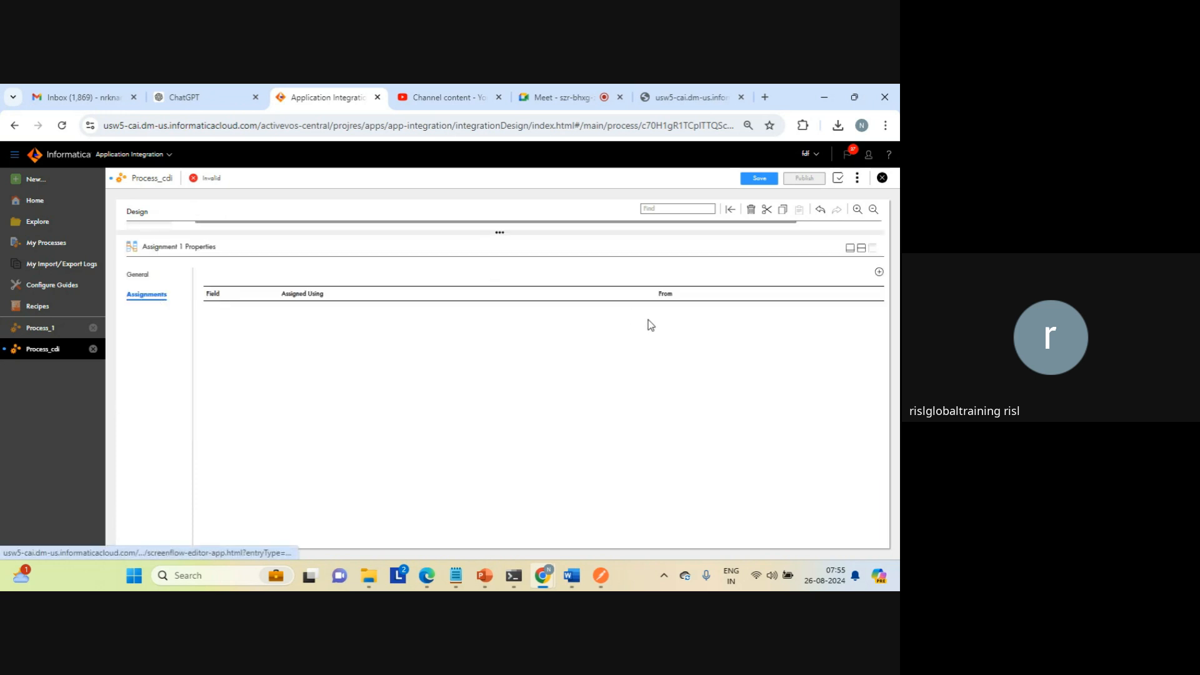
click(878, 276)
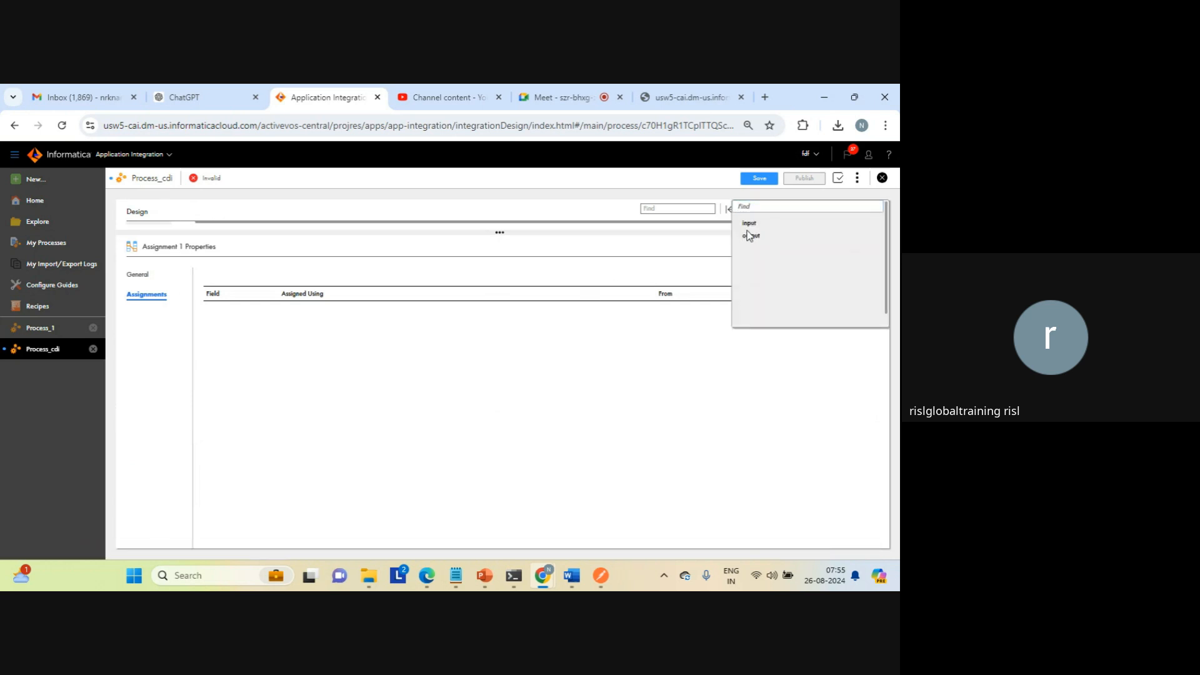
click(751, 237)
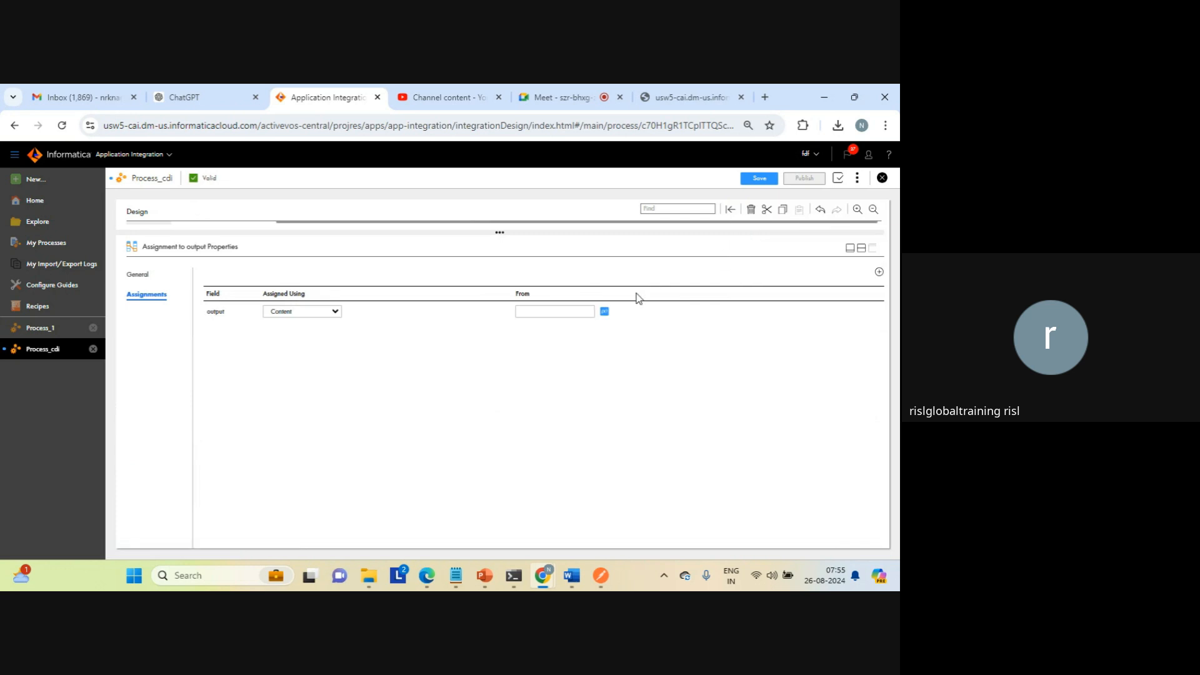
click(611, 312)
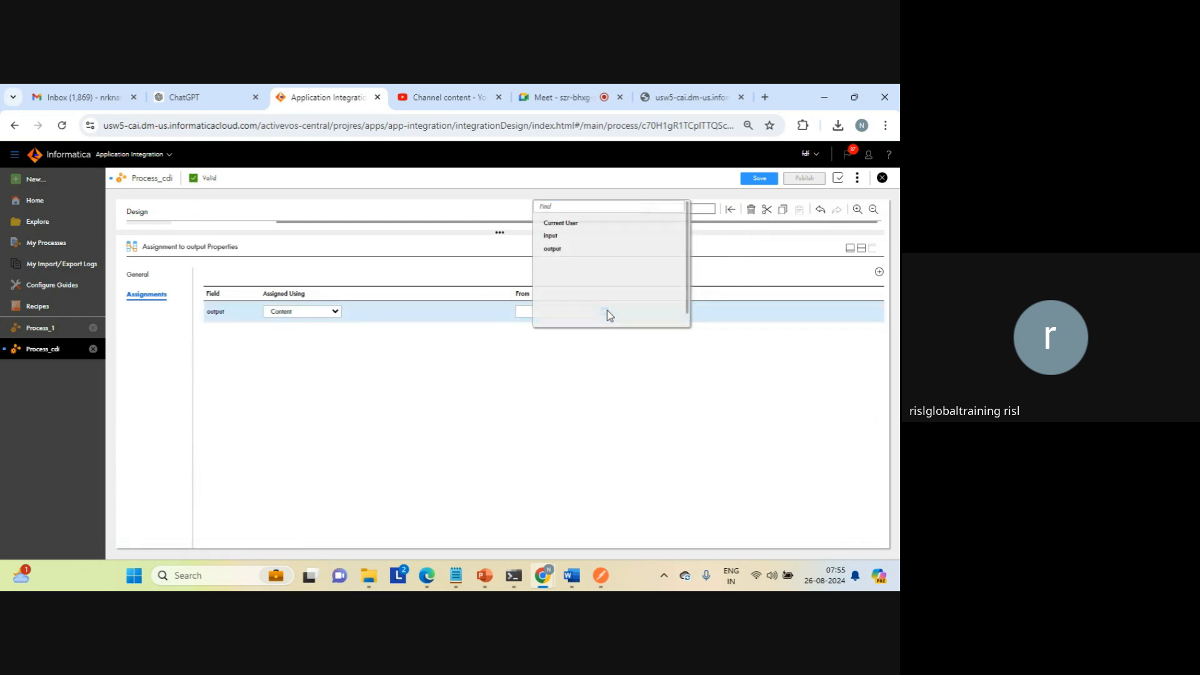
click(565, 224)
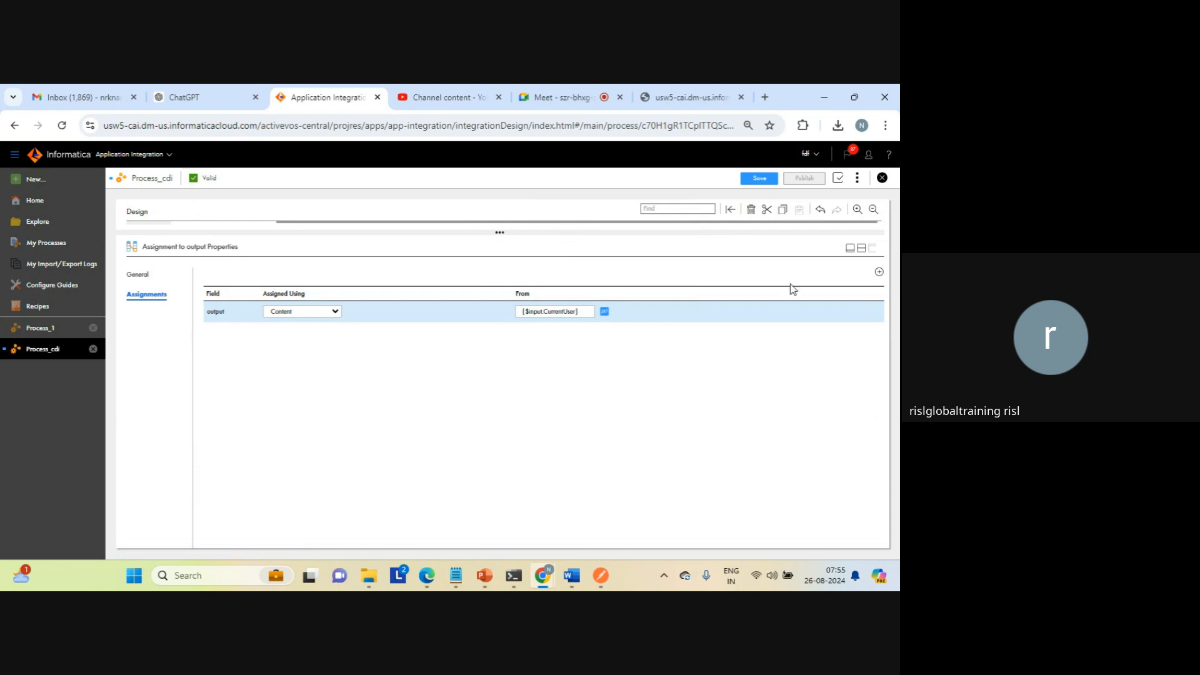
click(862, 248)
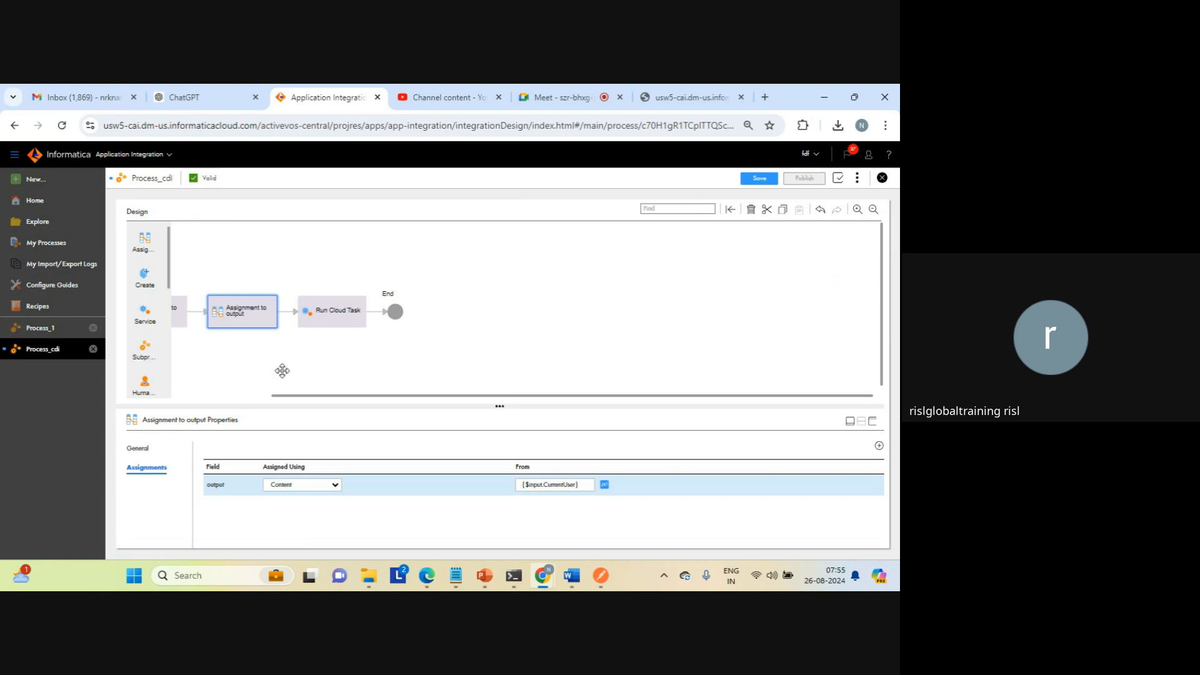
Step: Save and publish Process_cdi with the added assignment
click(241, 396)
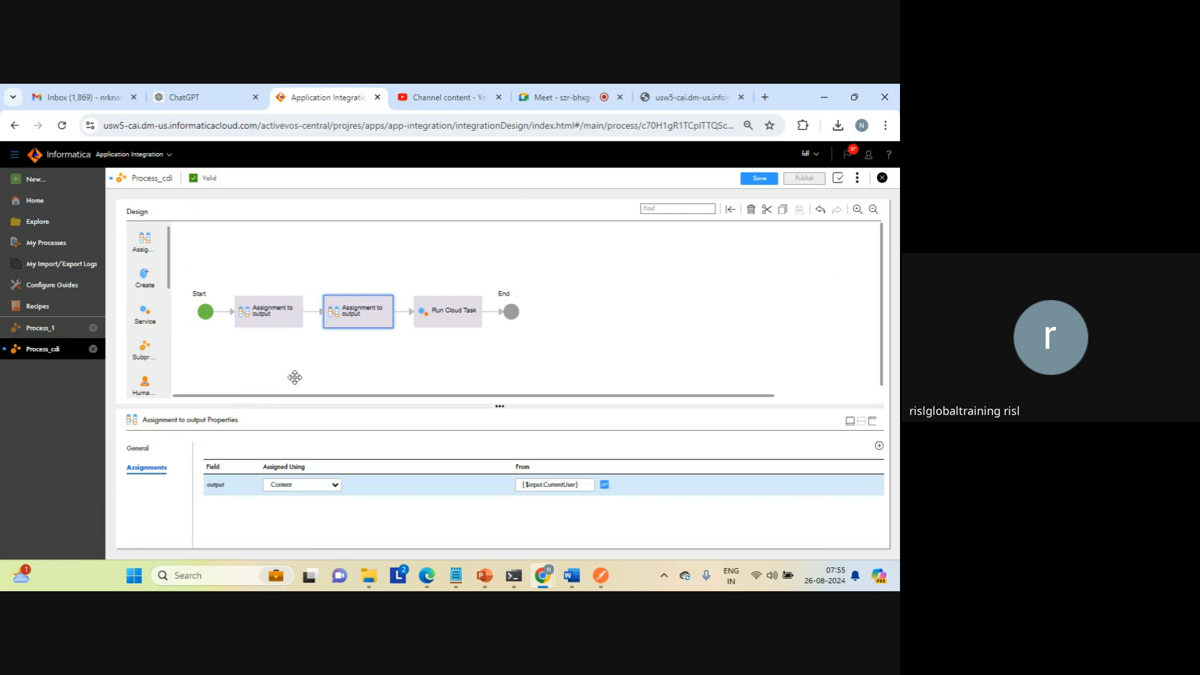
click(582, 325)
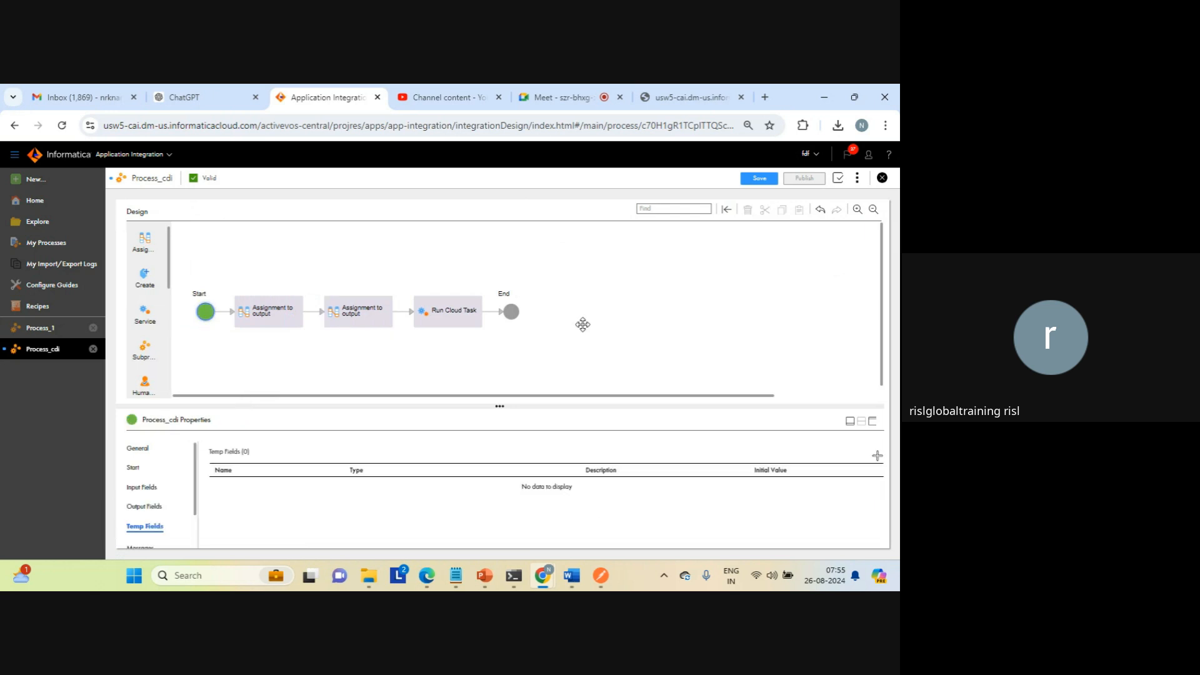
click(758, 181)
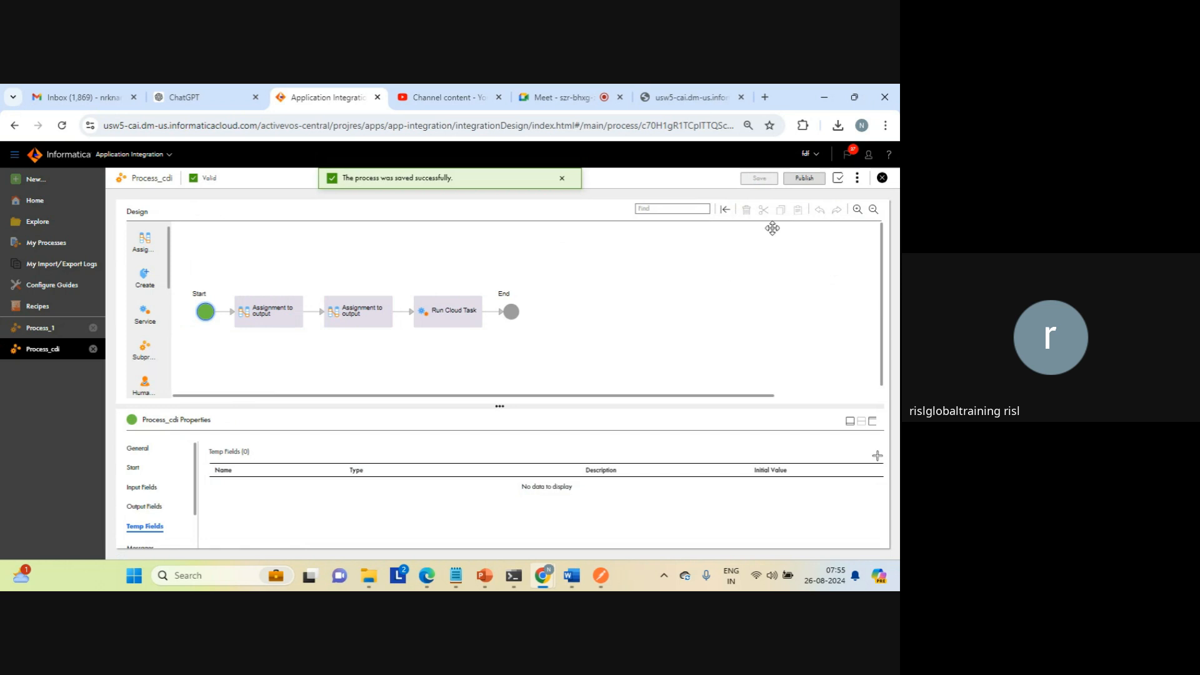
click(805, 179)
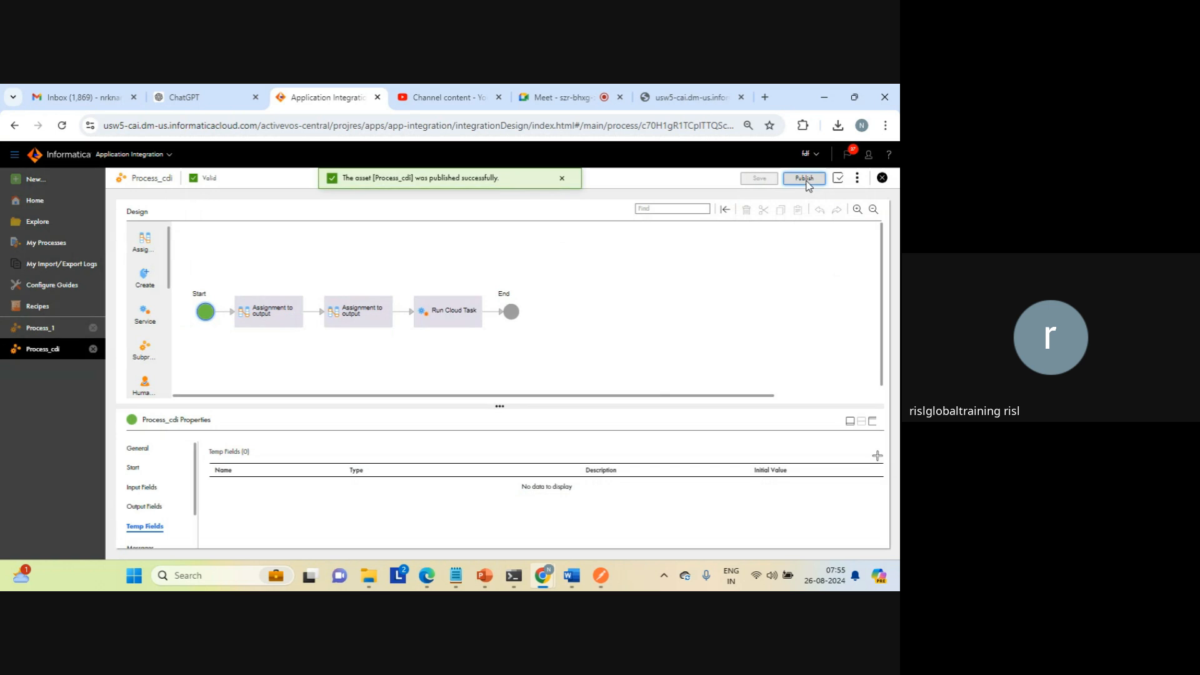
Step: Copy the service URL from Process_cdi's properties detail, close the old response tab, and open the URL in a new browser tab
click(856, 182)
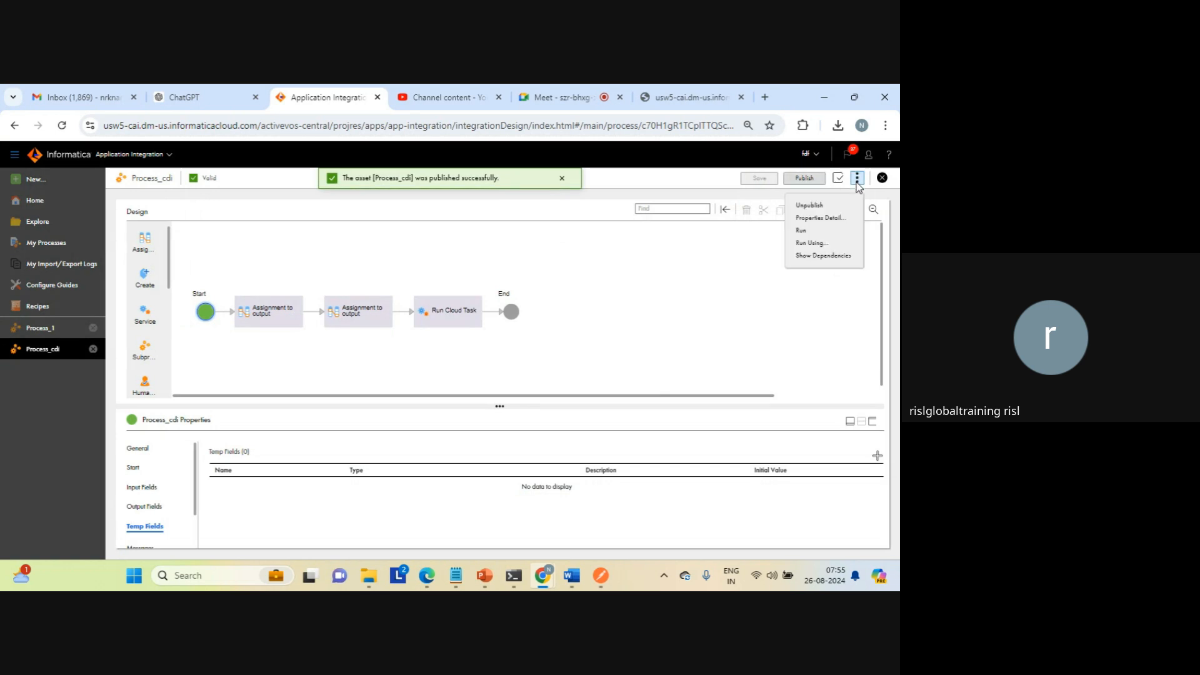
click(815, 216)
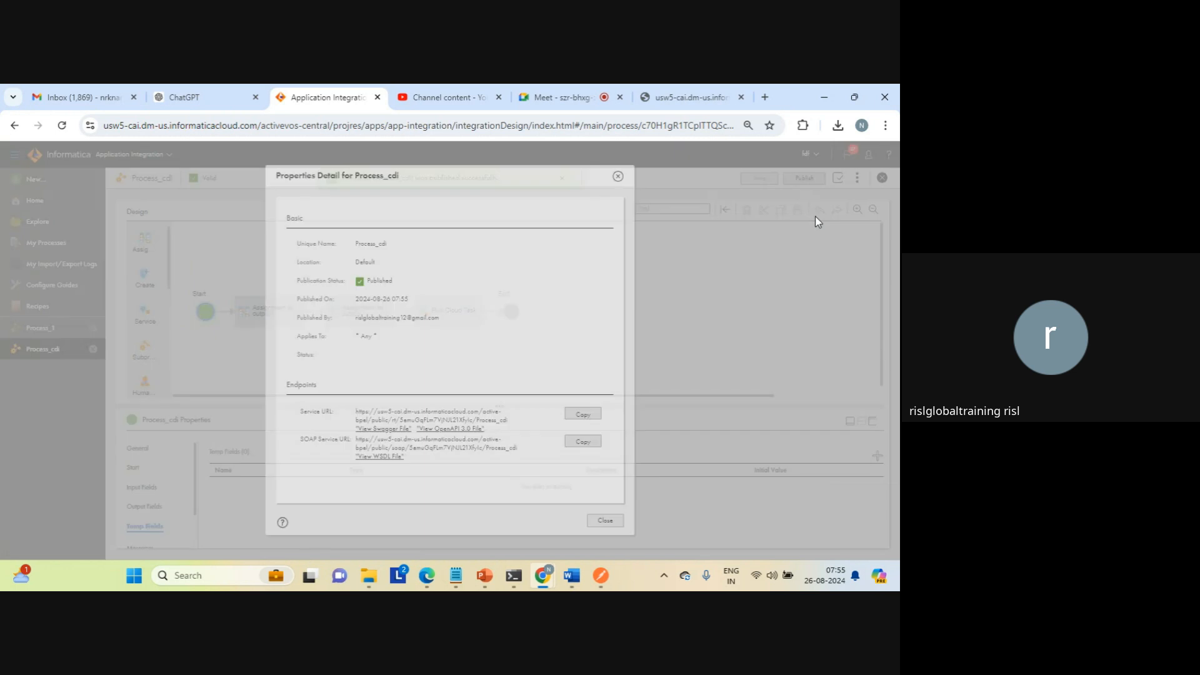
click(578, 415)
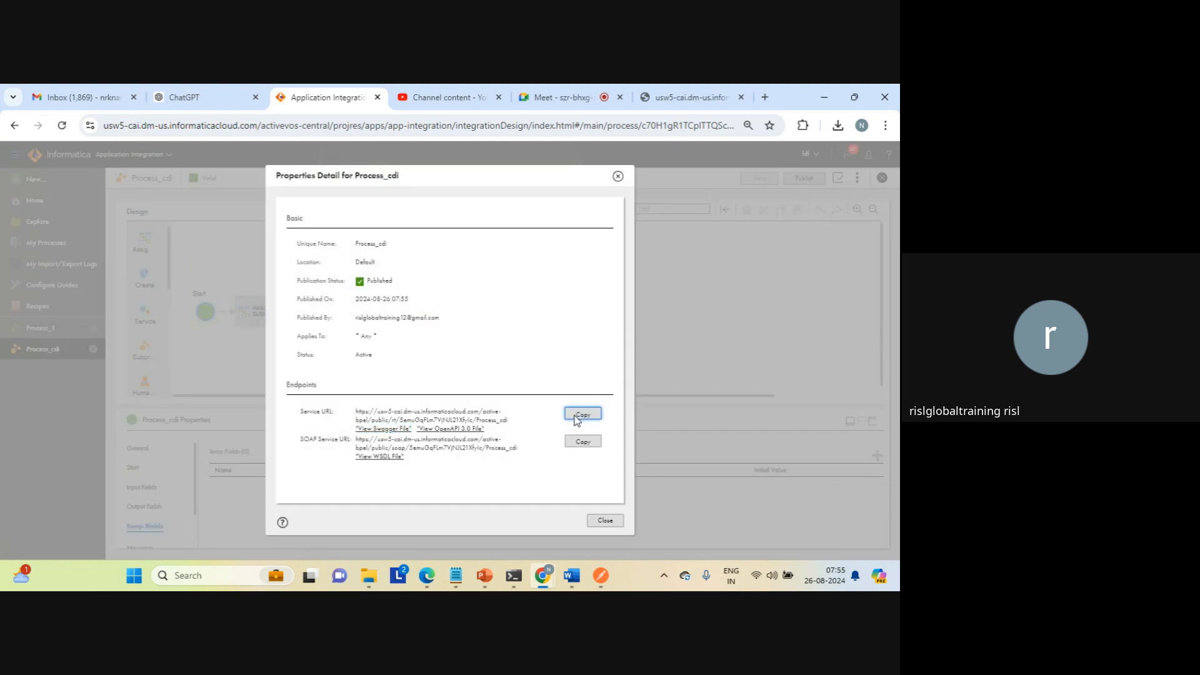
click(741, 98)
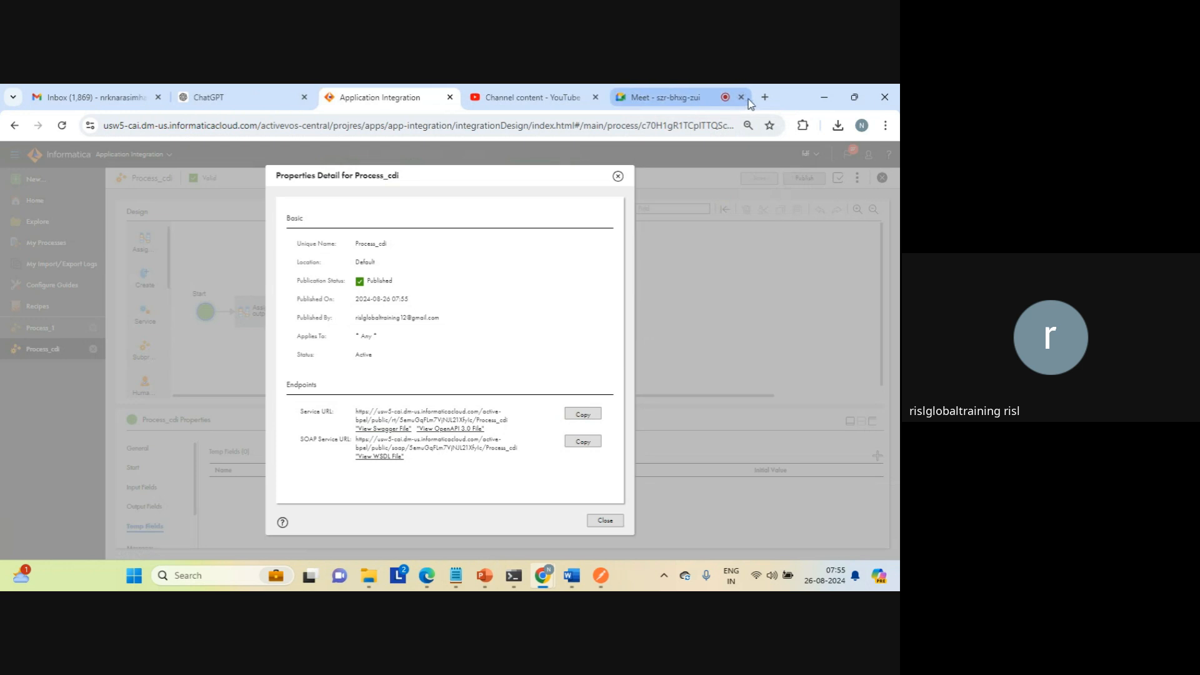
click(764, 97)
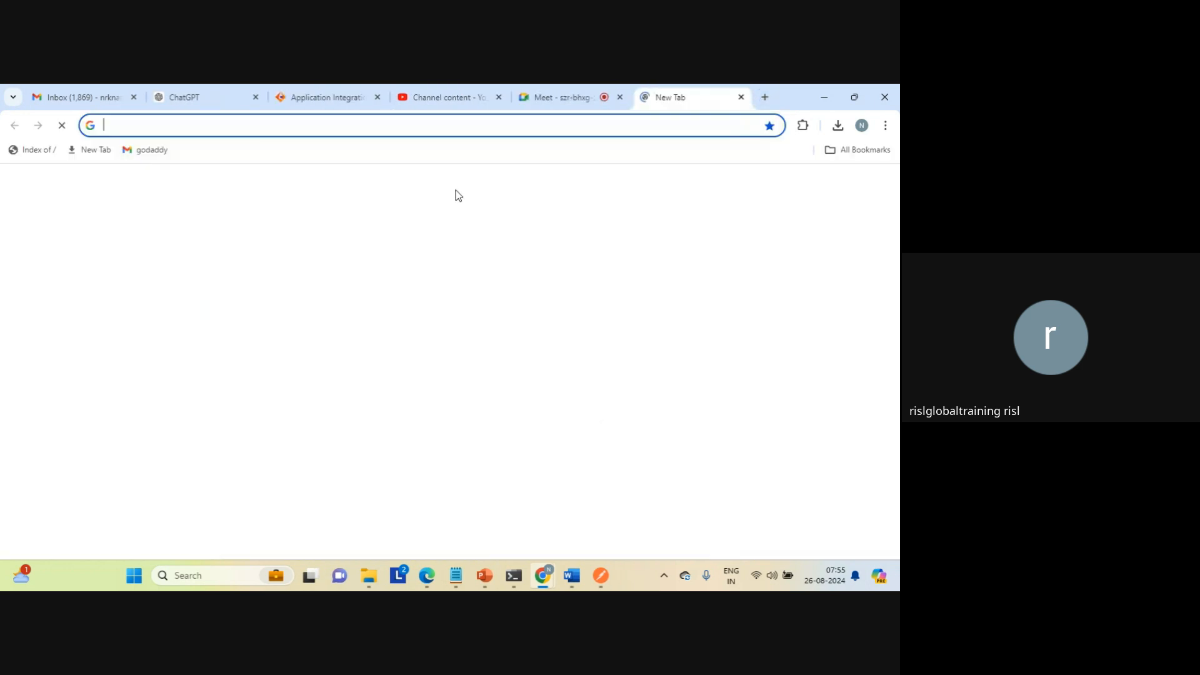
key(ctrl+v)
key(Return)
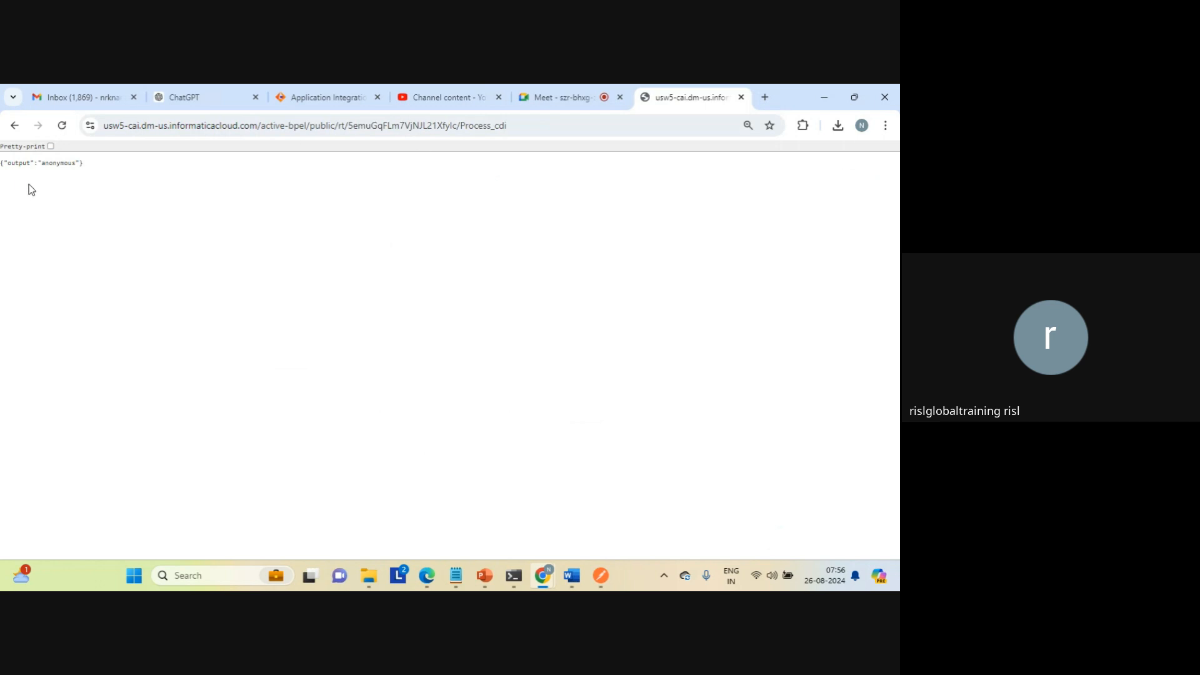
Step: Examine the output value in the JSON response, then return to the Process_cdi design and close its properties detail
double_click(53, 164)
triple_click(53, 164)
triple_click(52, 163)
click(319, 100)
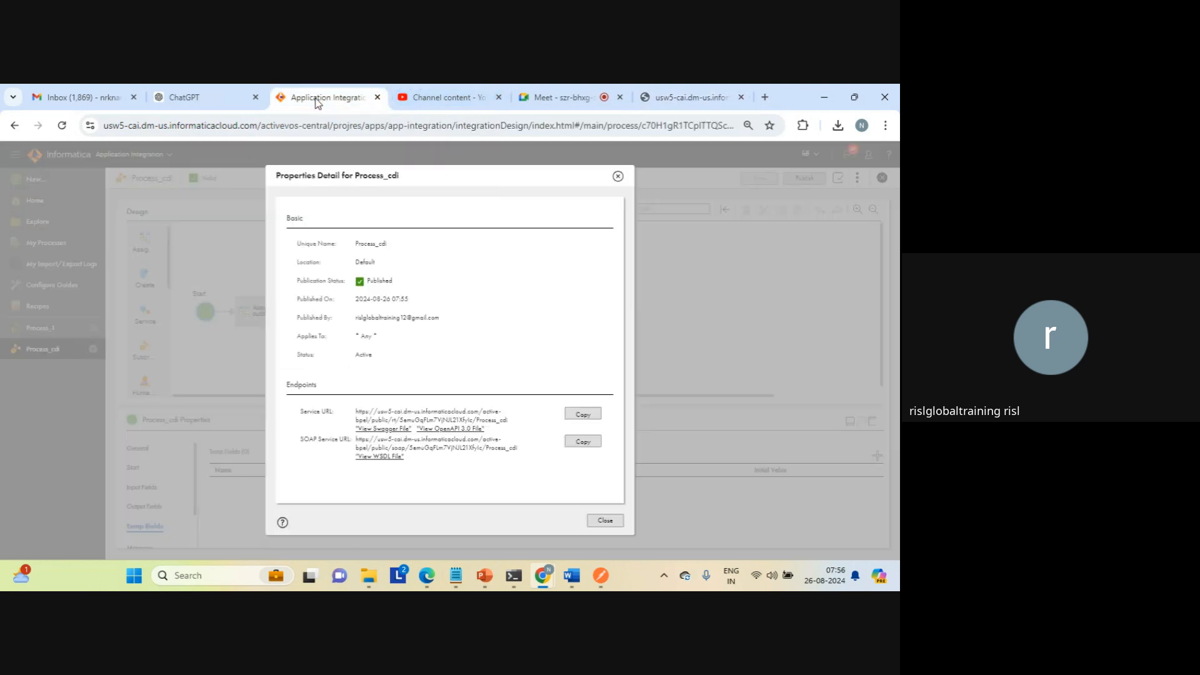
click(605, 520)
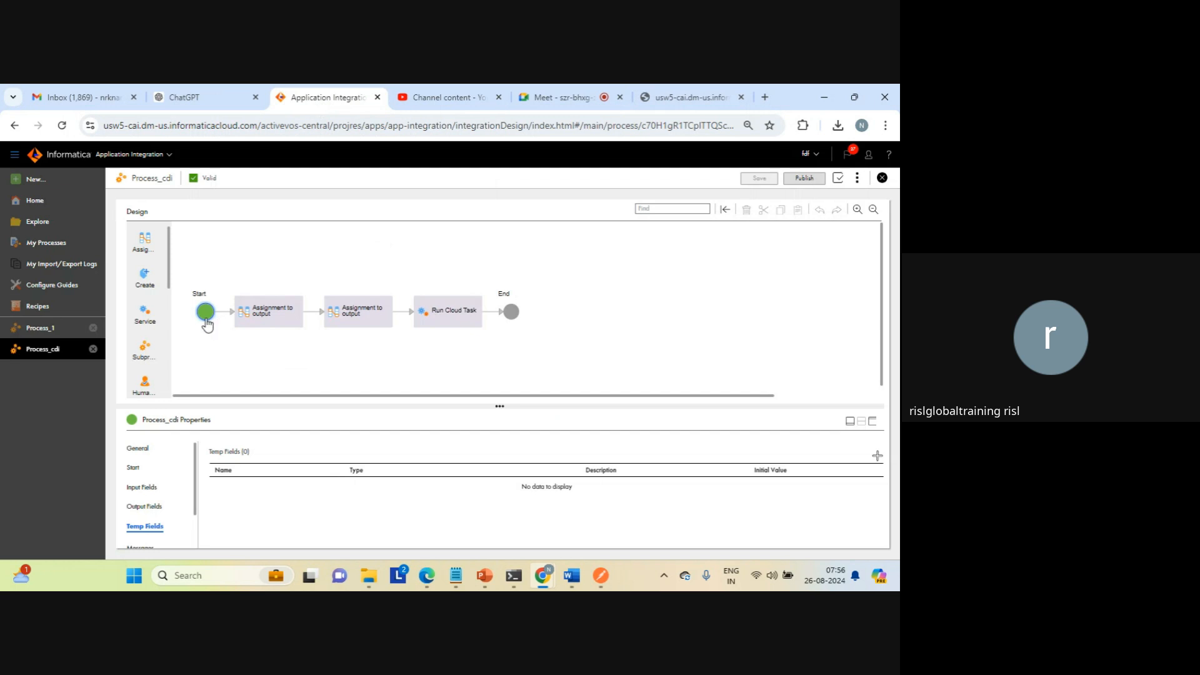
Step: Examine the anonymous access setting in the Start properties of Process_cdi
click(873, 424)
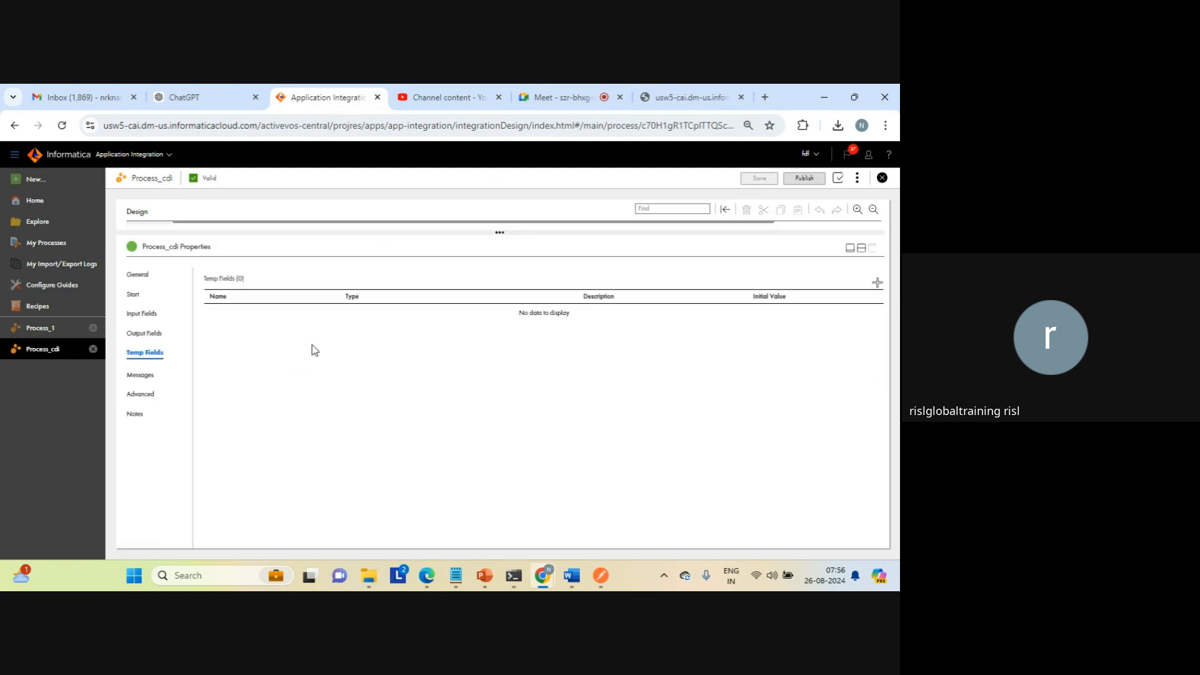
click(133, 292)
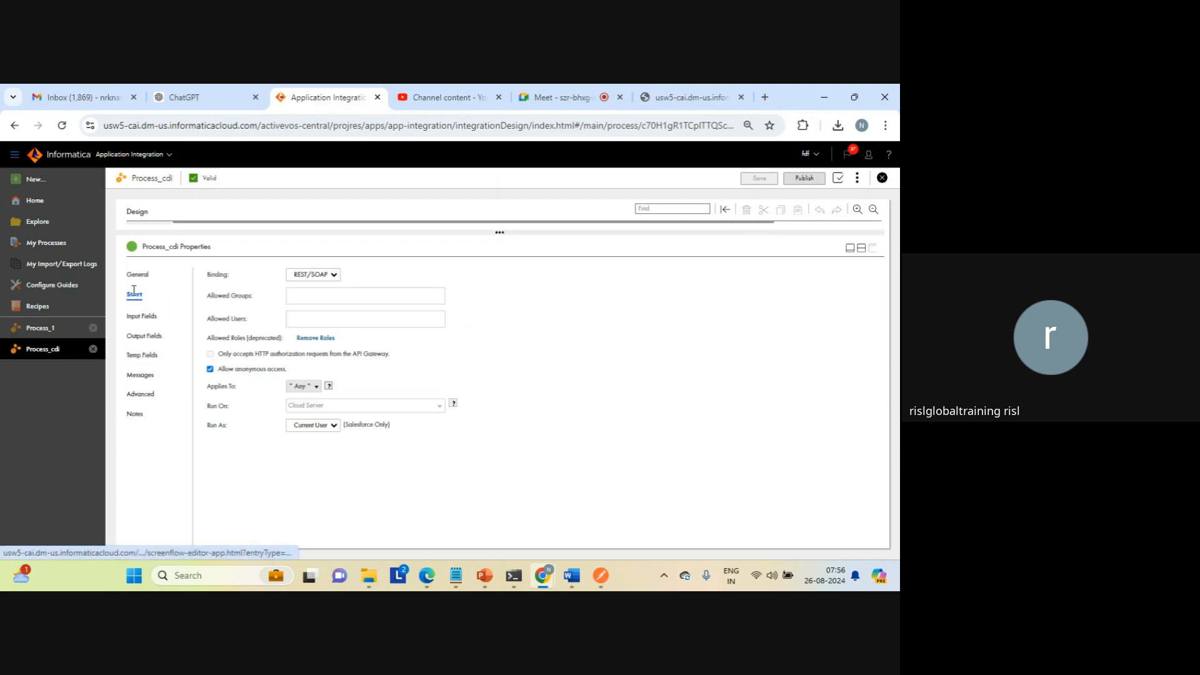
double_click(247, 370)
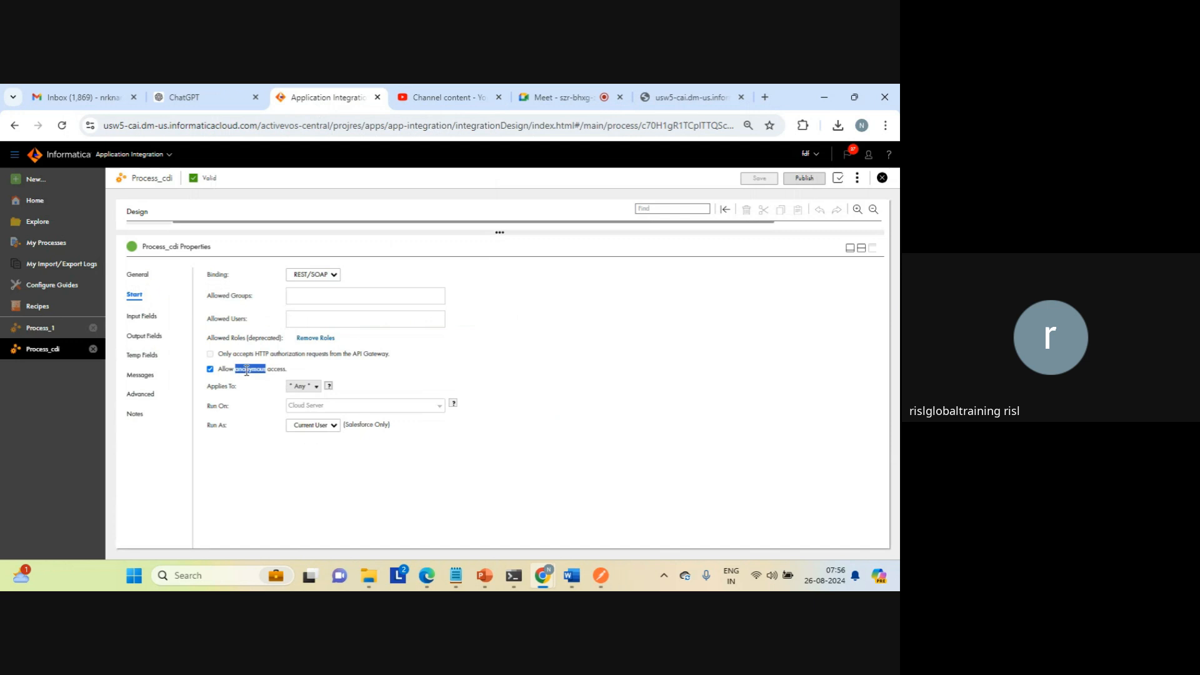
click(246, 371)
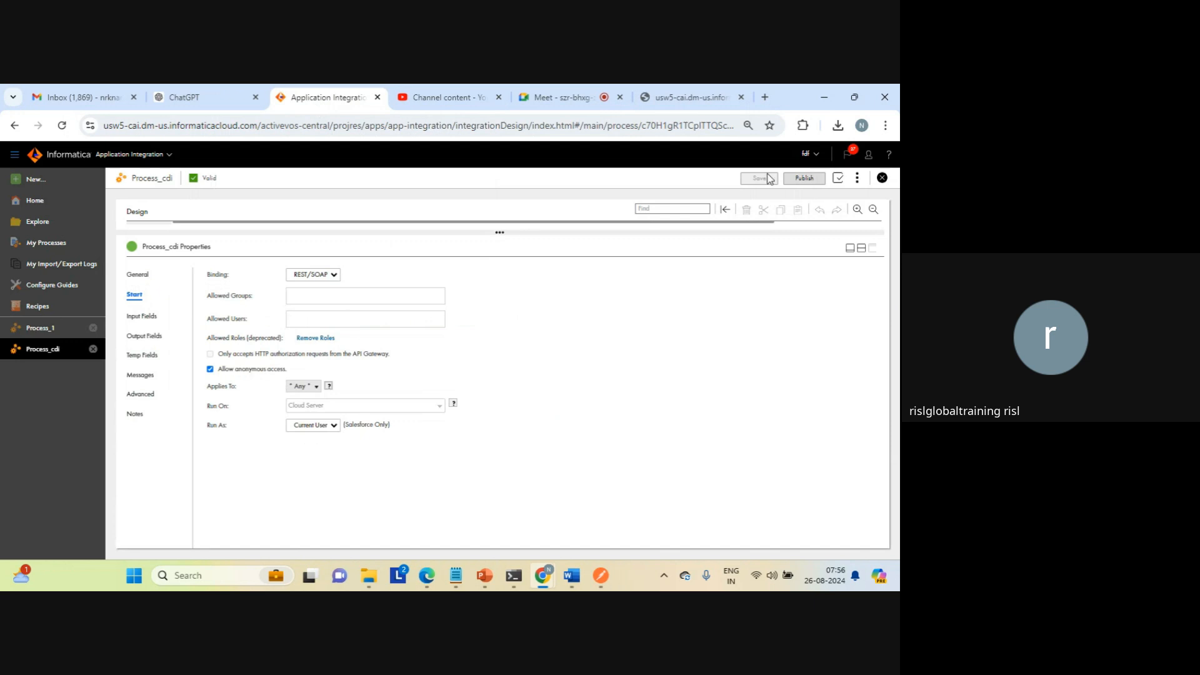
click(862, 248)
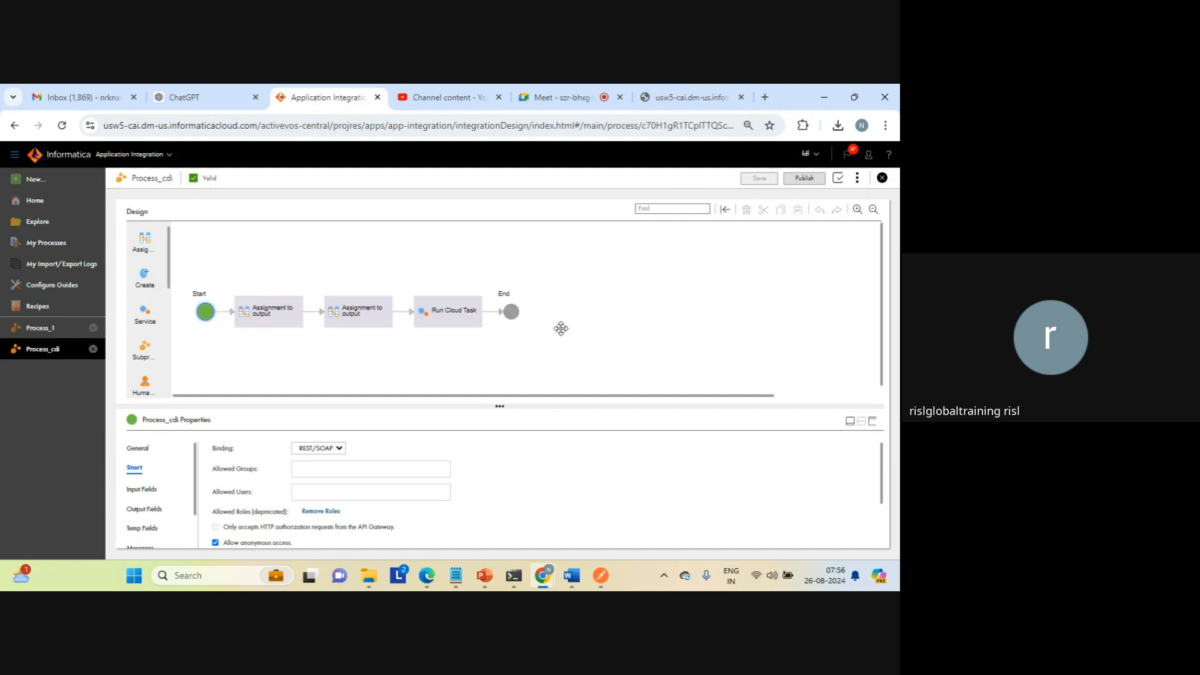
Step: In the second assignment step, replace the content source of the output field with the input field
click(356, 313)
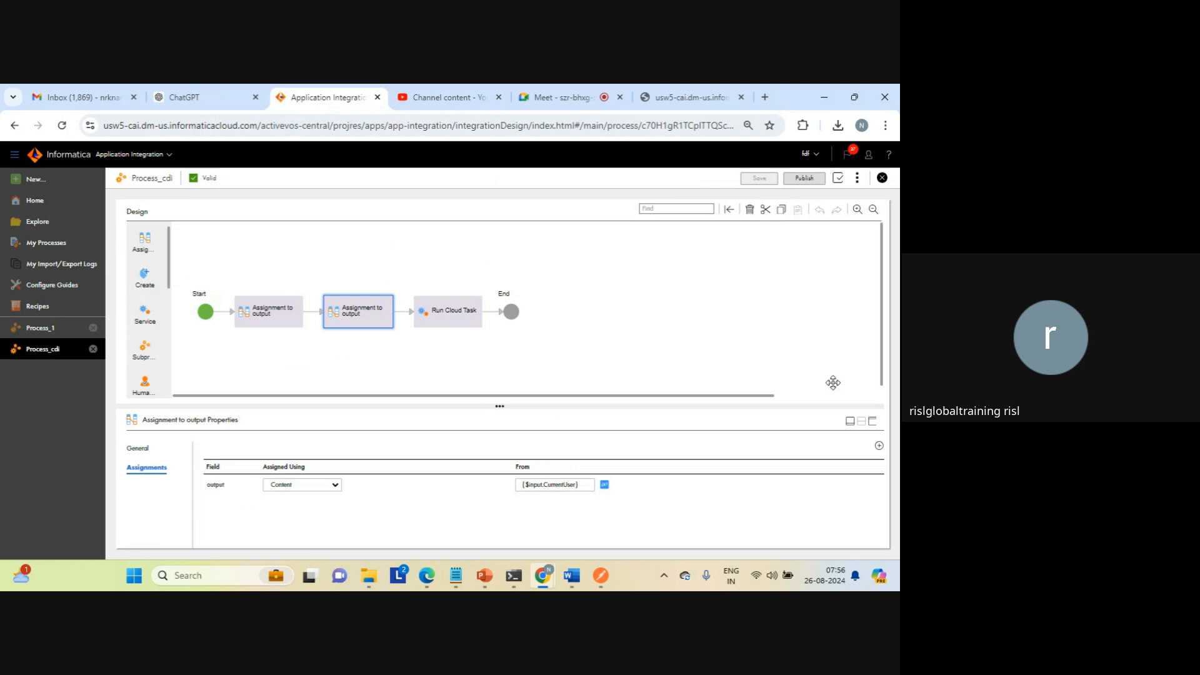
click(873, 421)
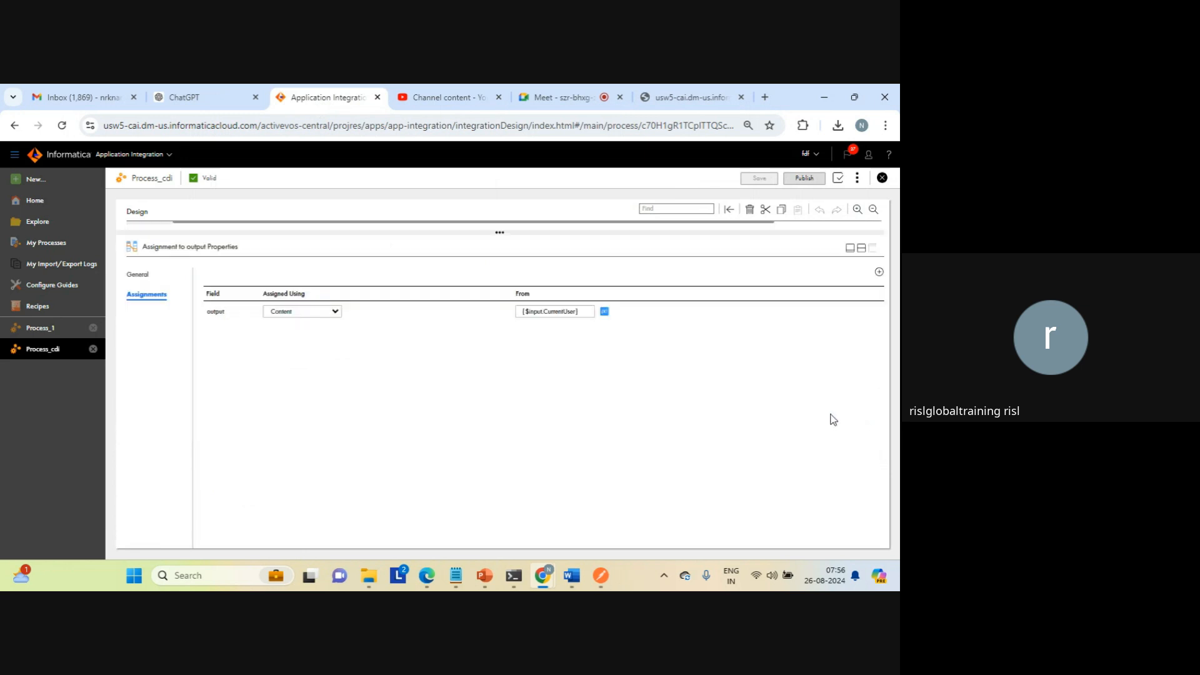
click(586, 311)
key(BackSpace)
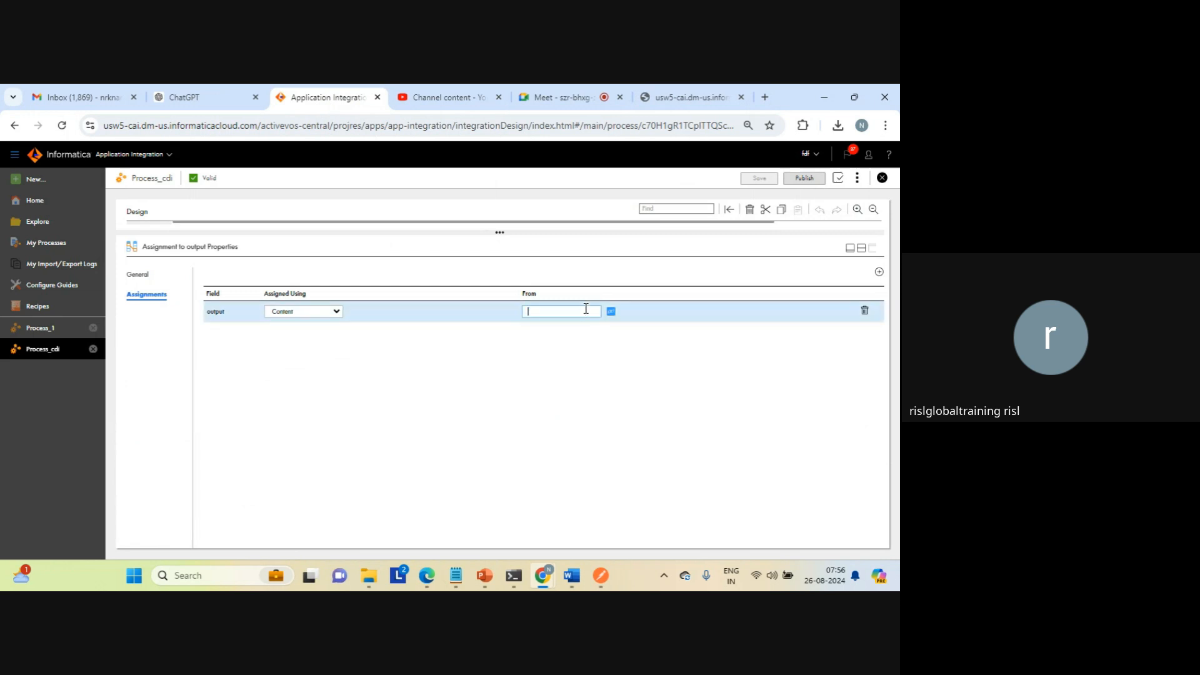
click(610, 311)
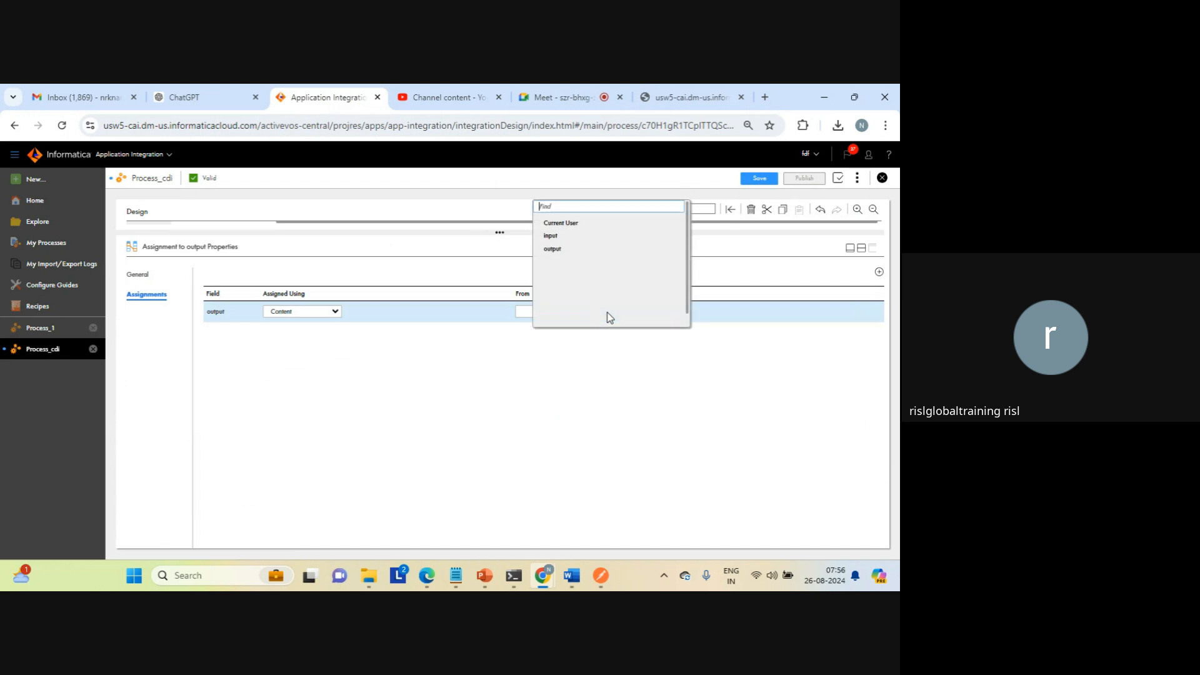
click(557, 238)
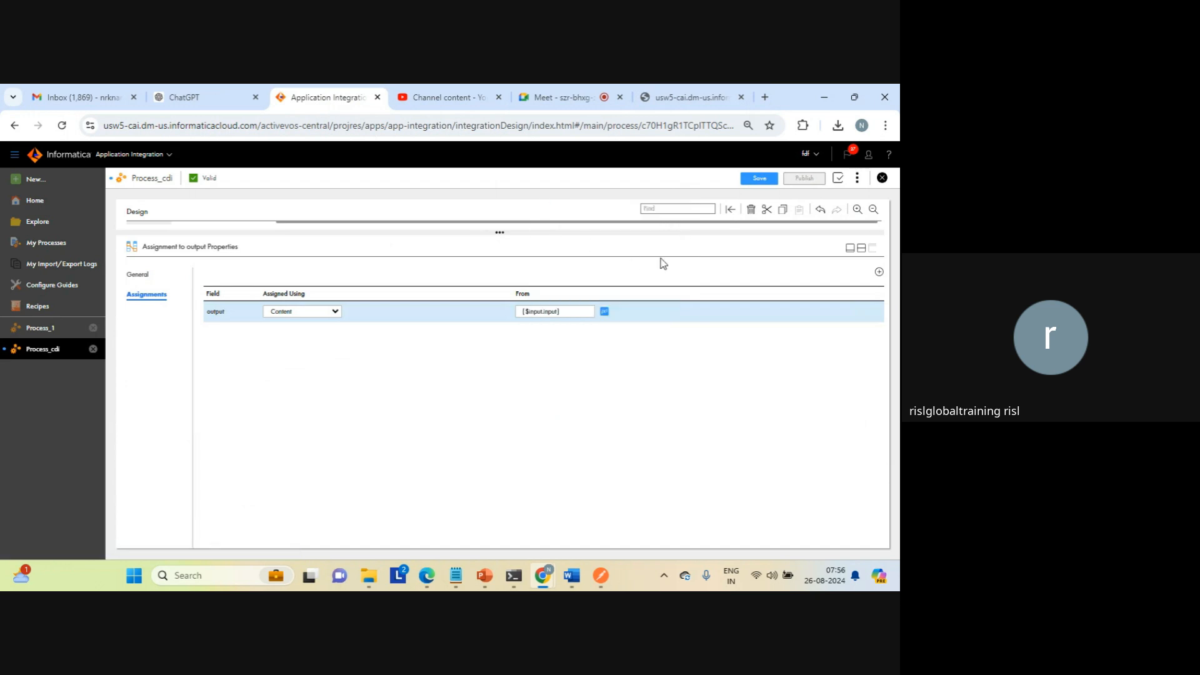
click(861, 250)
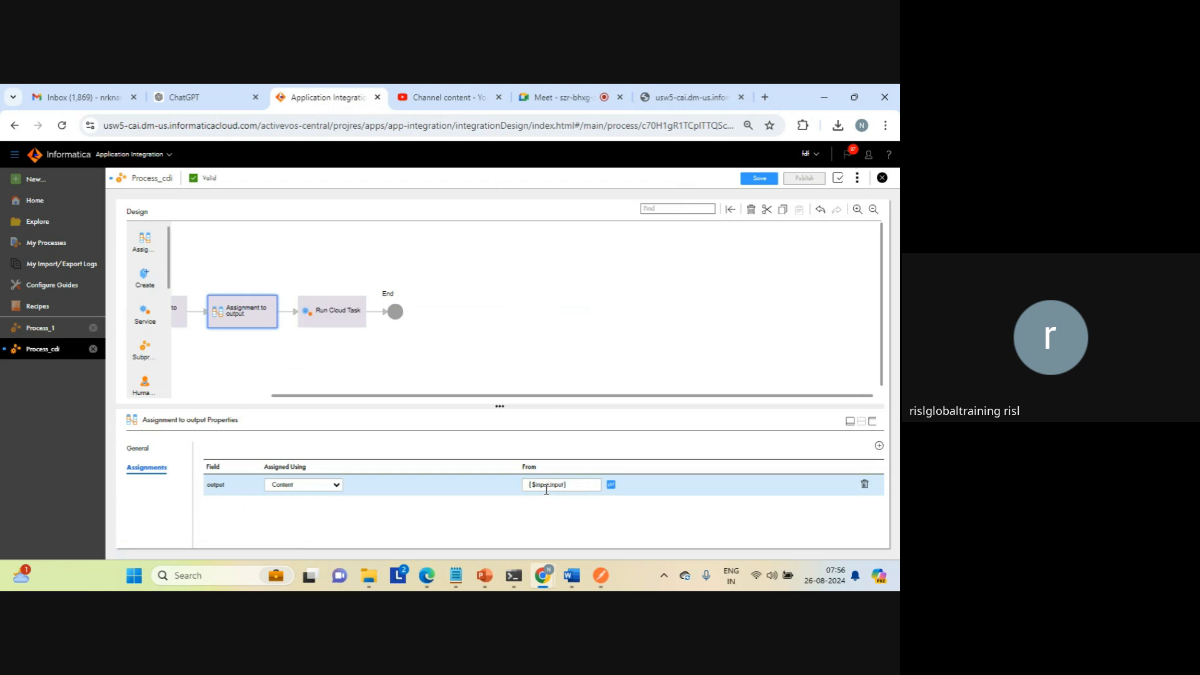
Step: Save and publish Process_cdi with the output field assigned from the input field
click(576, 322)
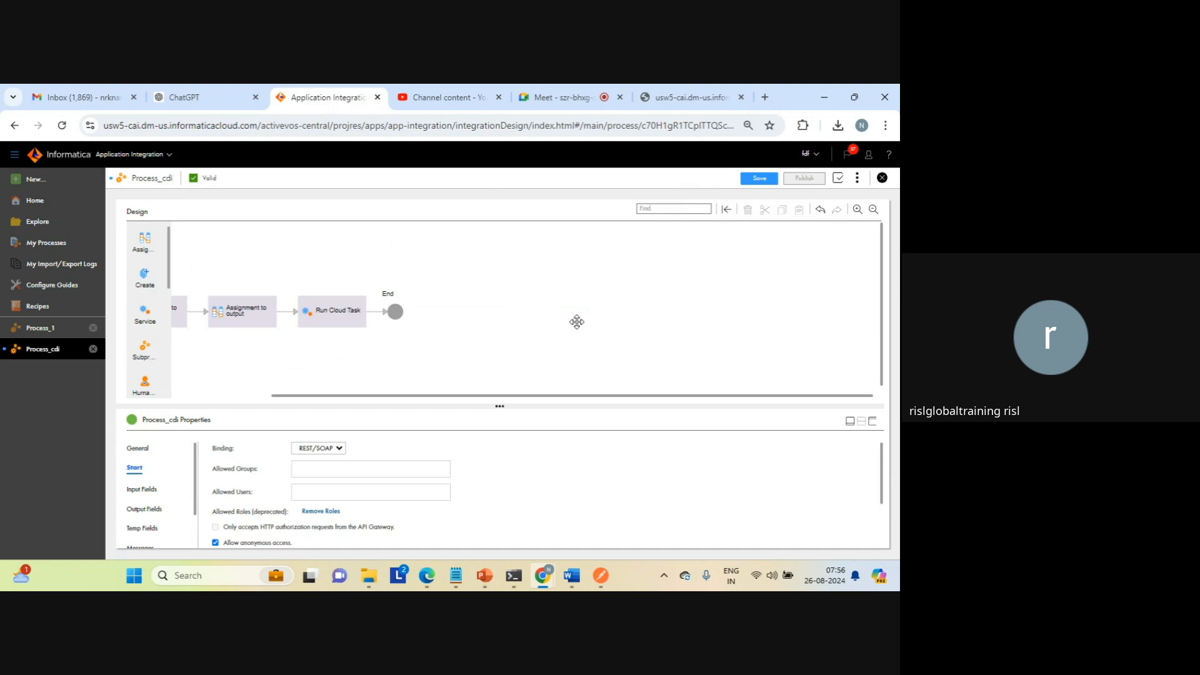
click(769, 180)
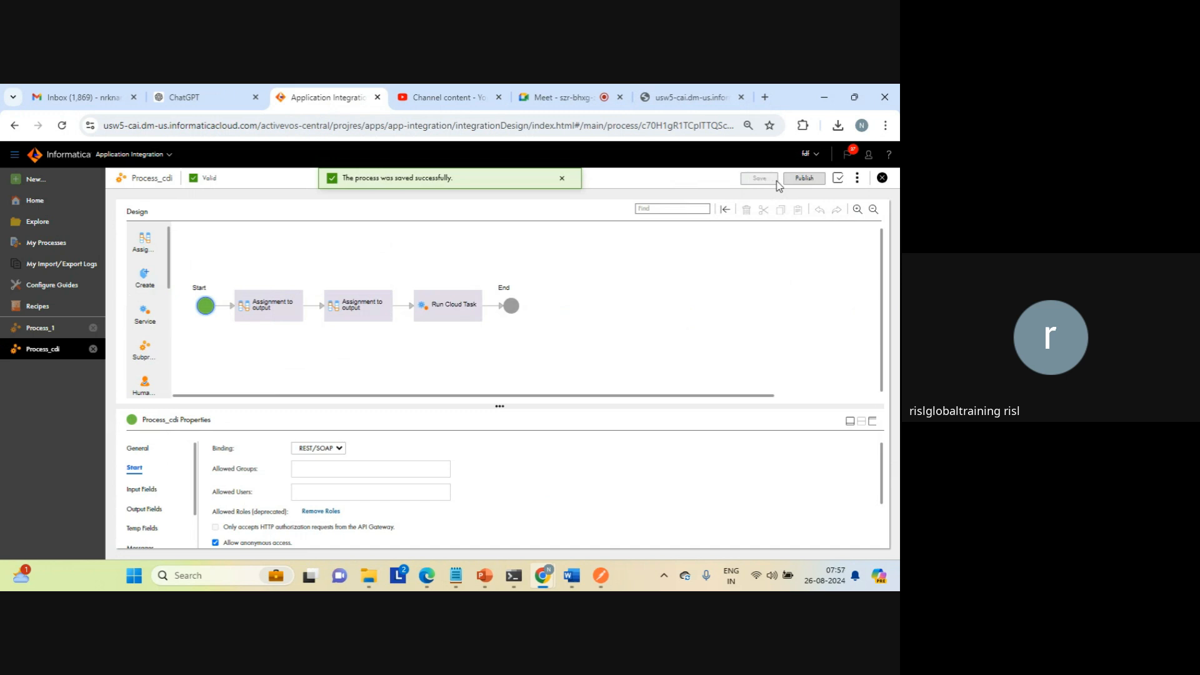
click(804, 182)
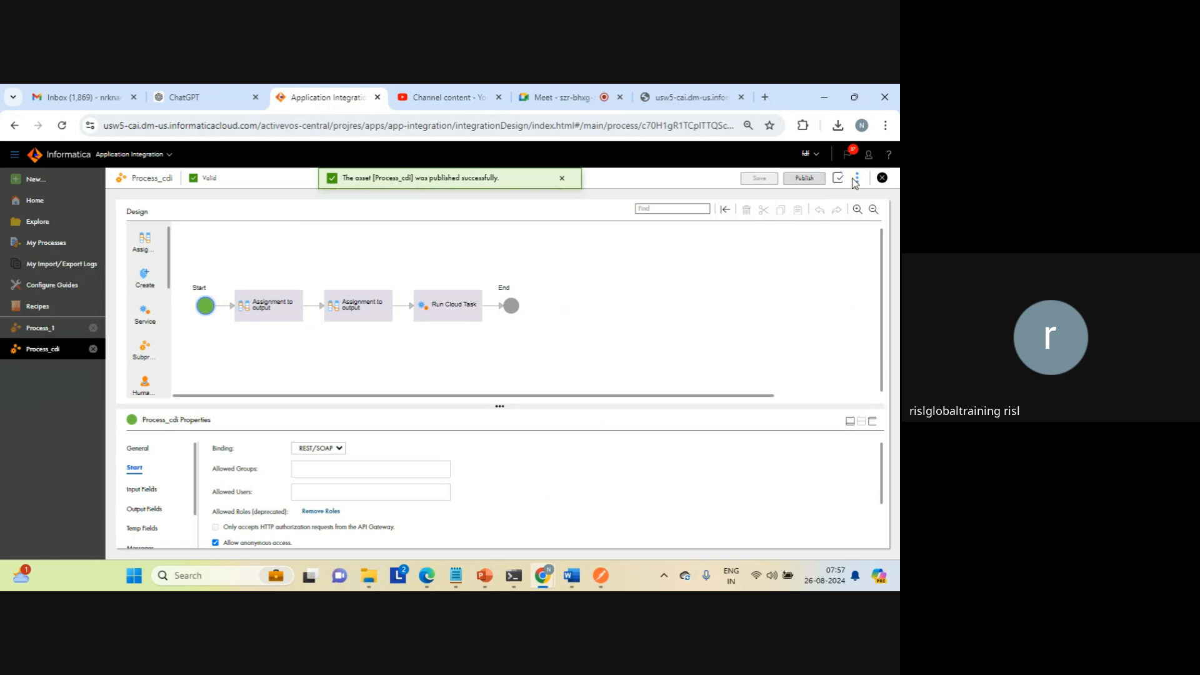
Step: Copy the service URL from the properties detail of Process_cdi, replace the old response page, and call the URL in a new browser tab
click(857, 179)
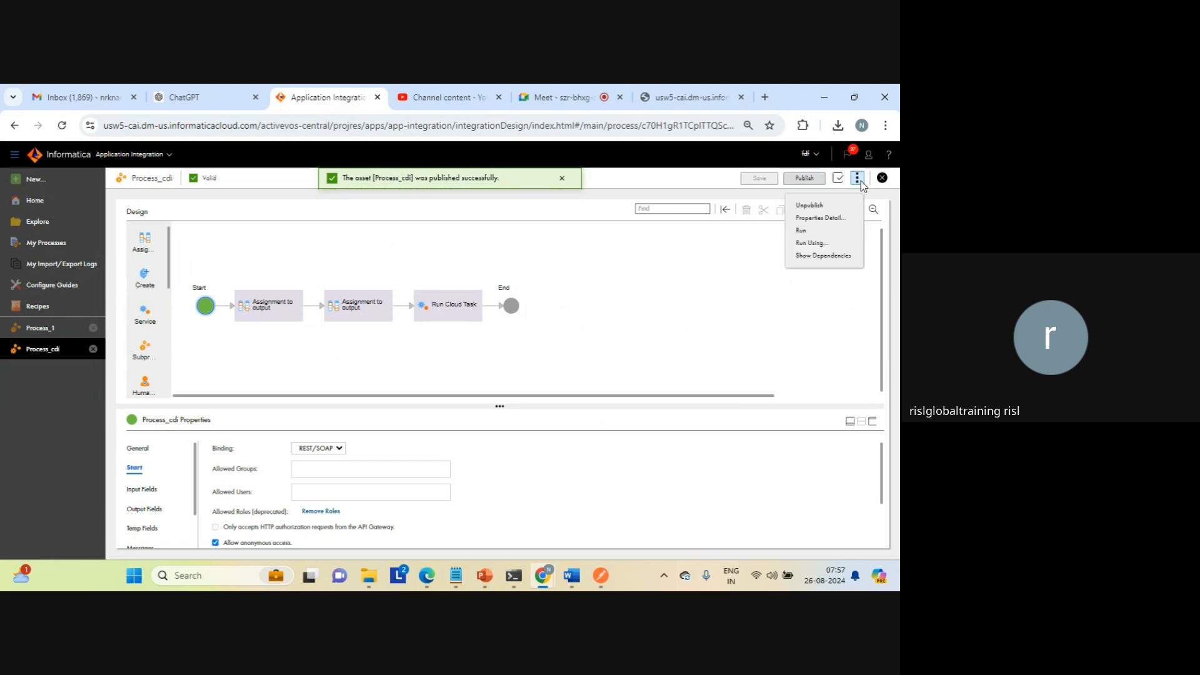
click(816, 218)
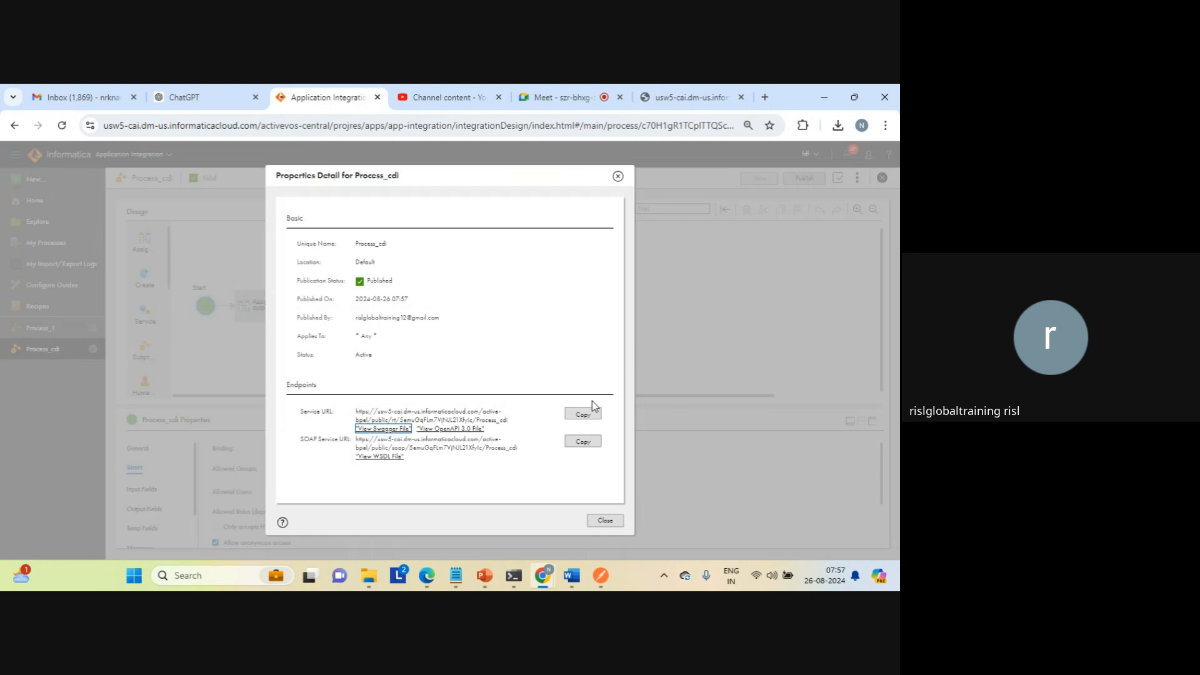
click(582, 414)
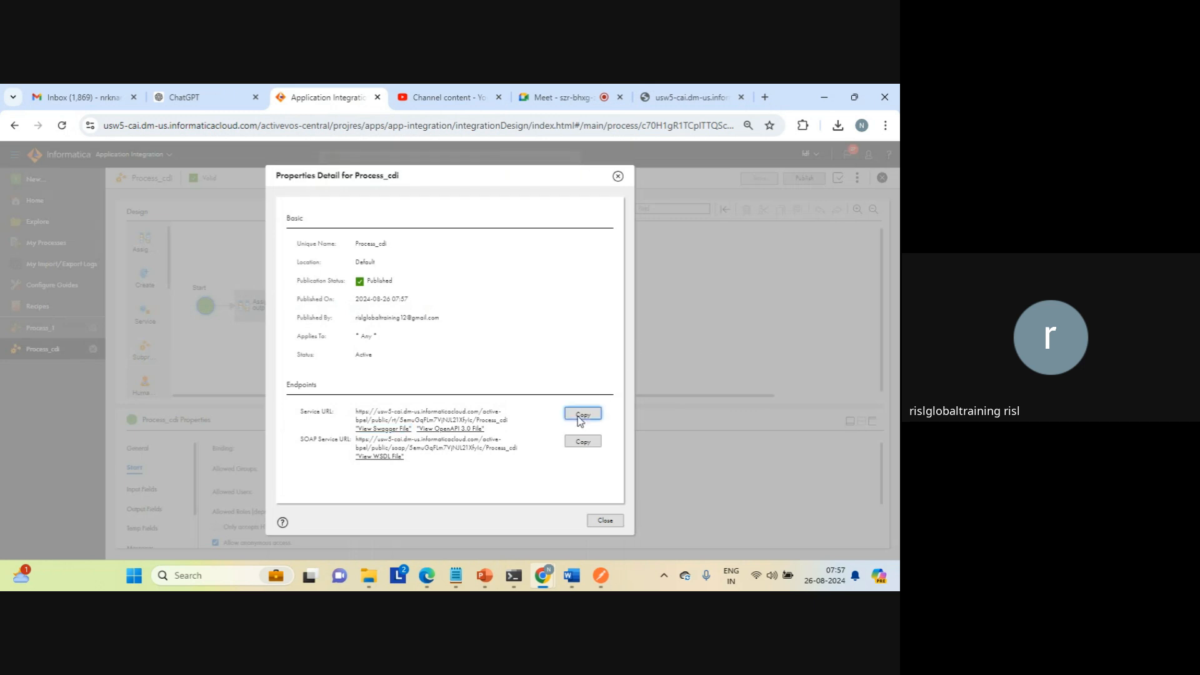
click(741, 97)
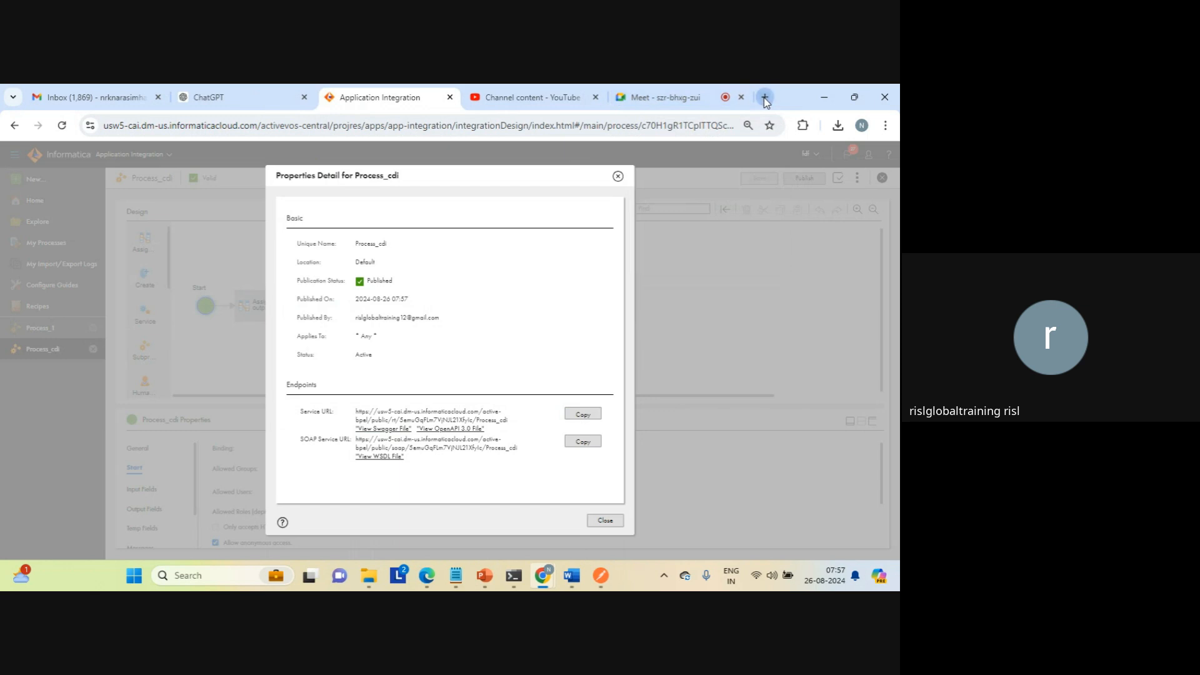
click(765, 98)
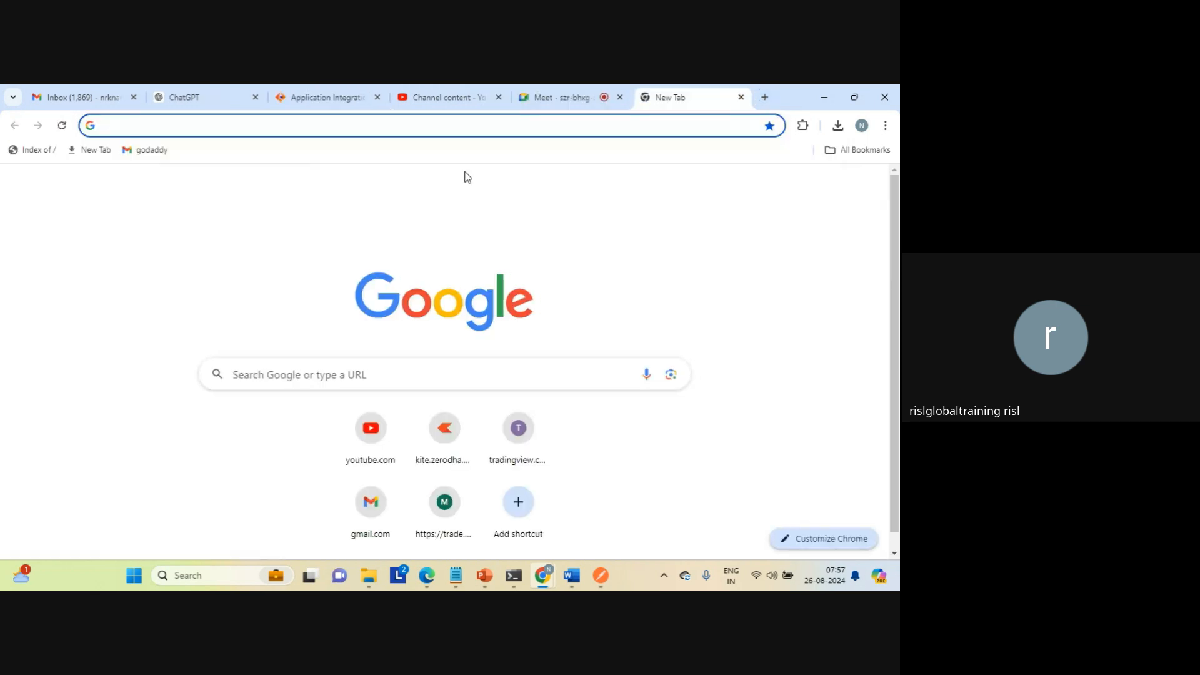
key(ctrl+v)
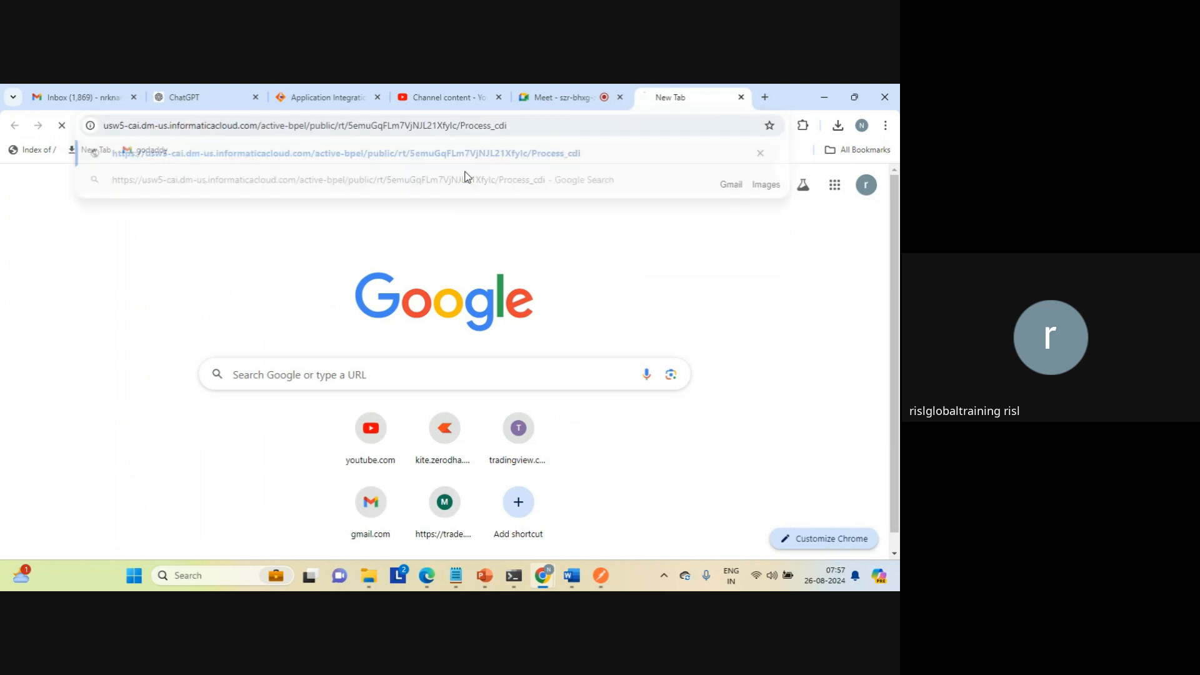
key(Return)
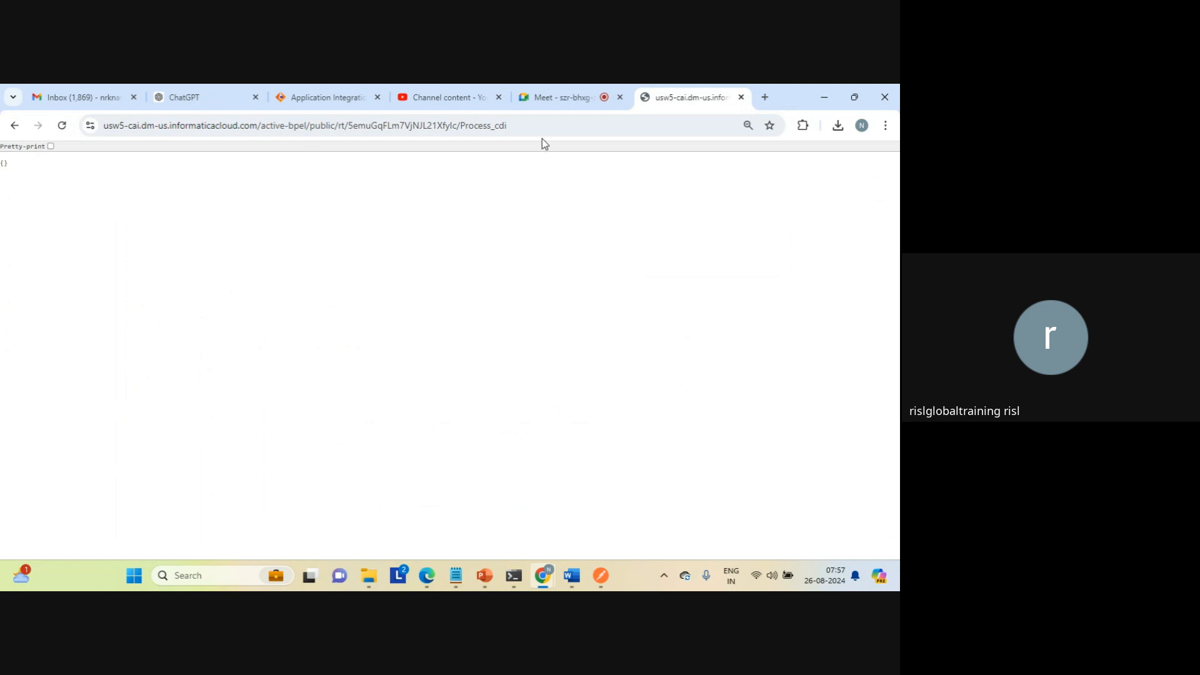
Step: In File Explorer, sort the target folder by date modified, check the data_transfer_task file's timestamp, and return to the Process_cdi response in Chrome
click(368, 575)
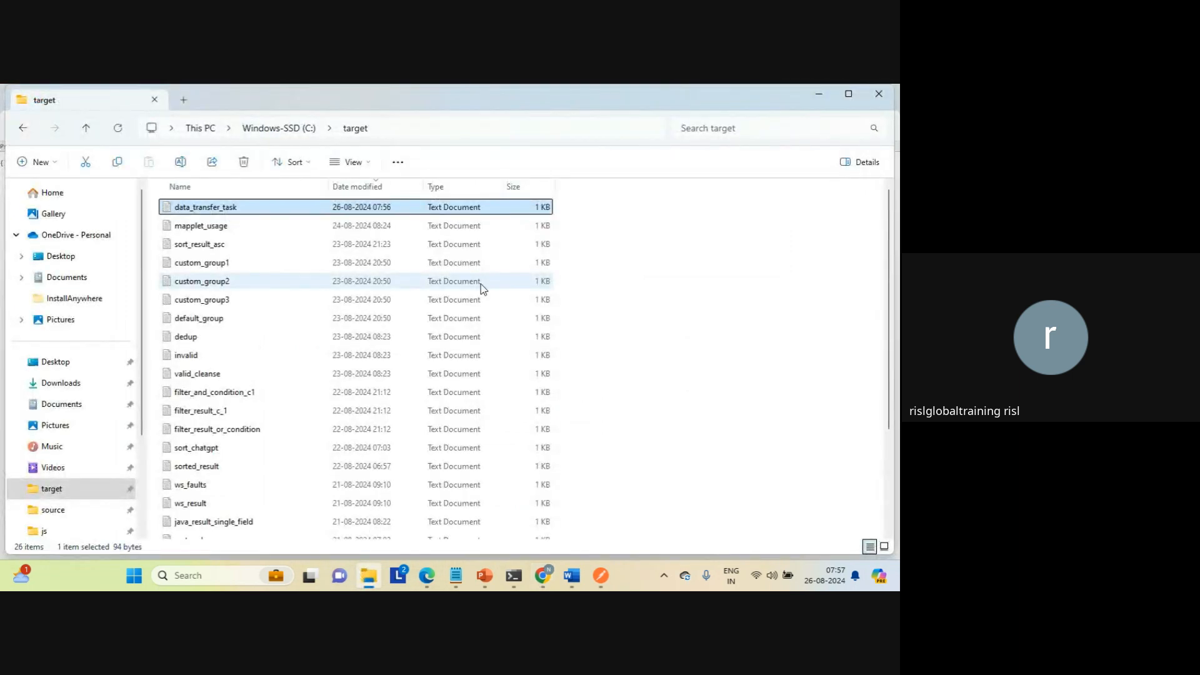
click(361, 188)
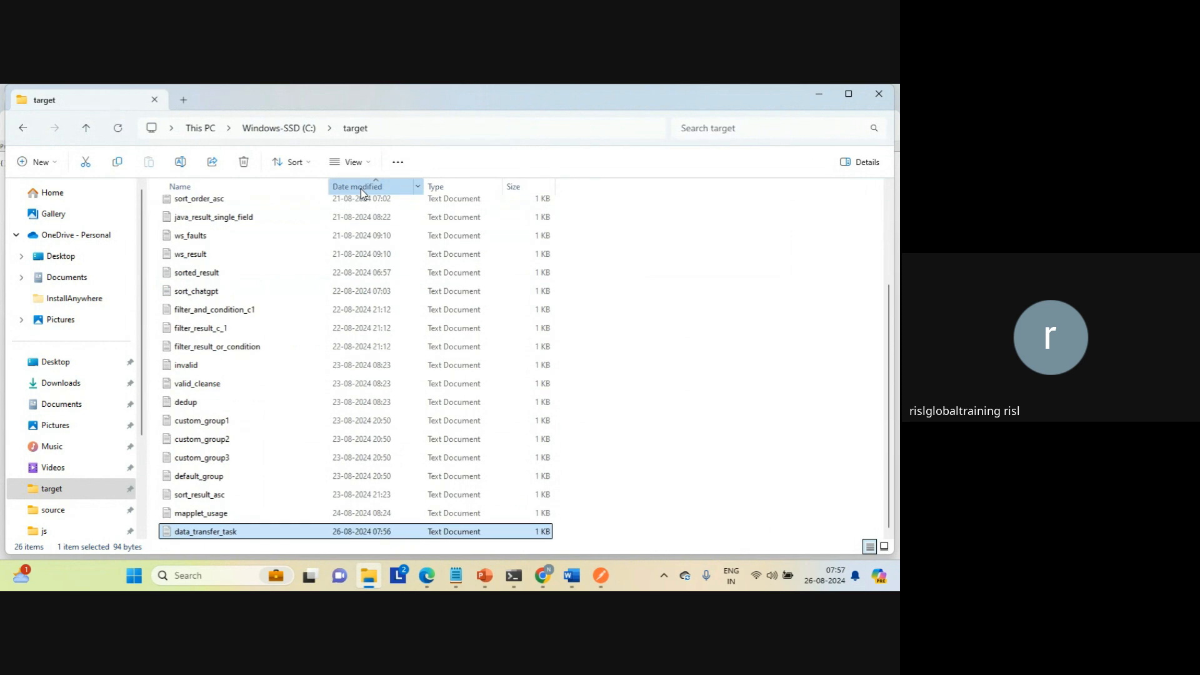
click(362, 188)
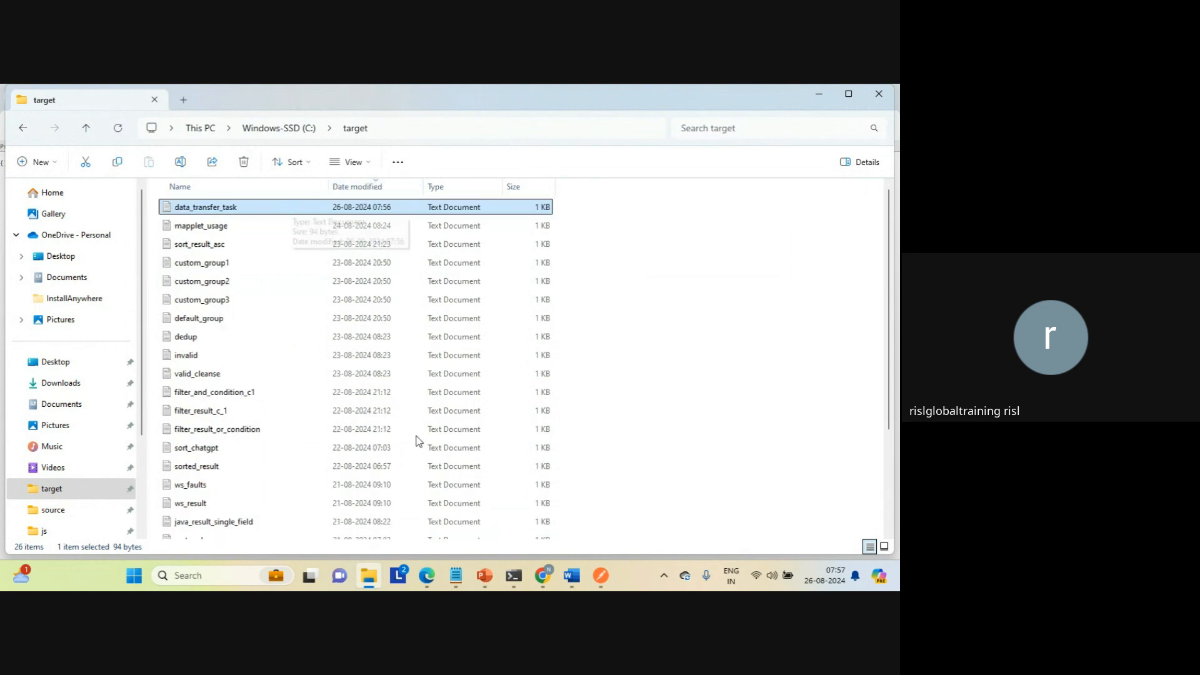
click(541, 577)
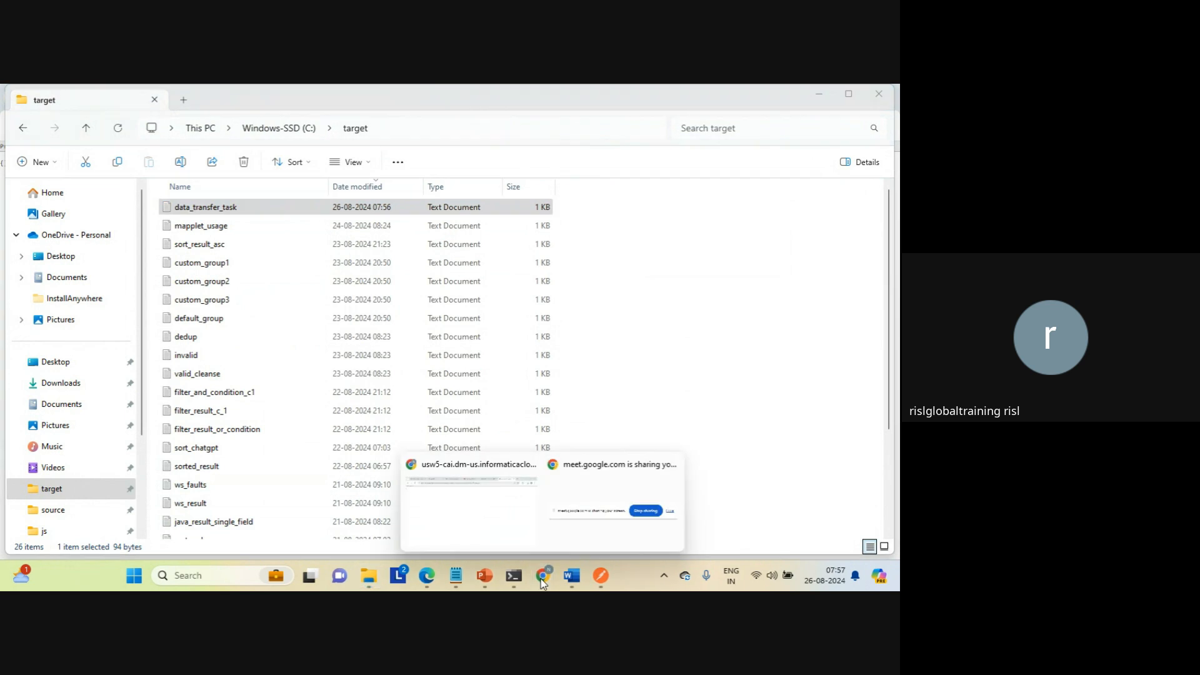
click(477, 508)
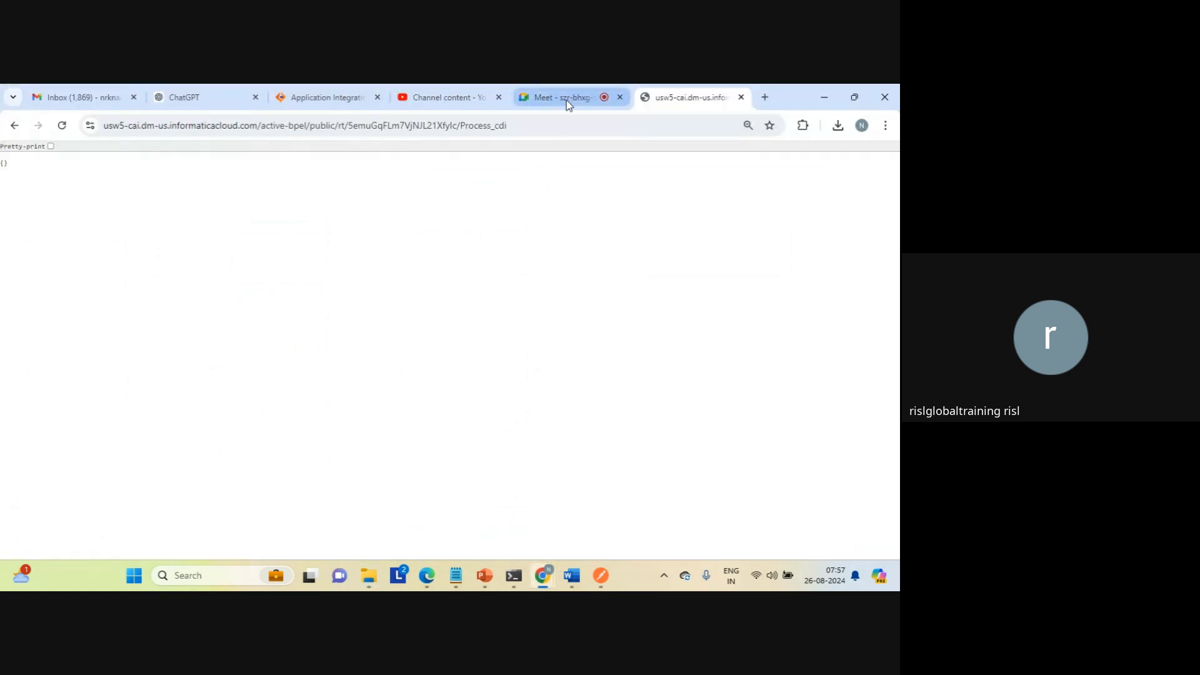
Step: Call the Process_cdi service URL with the query string /?input=aaa appended
click(525, 125)
key(End)
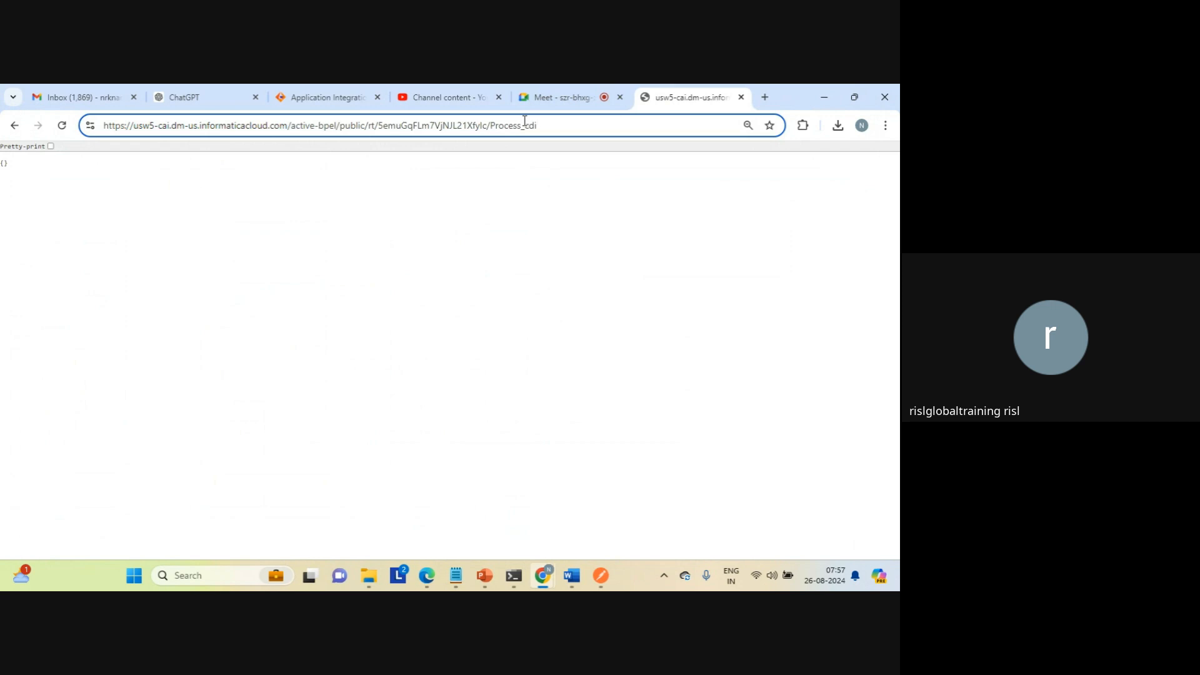
text(/)
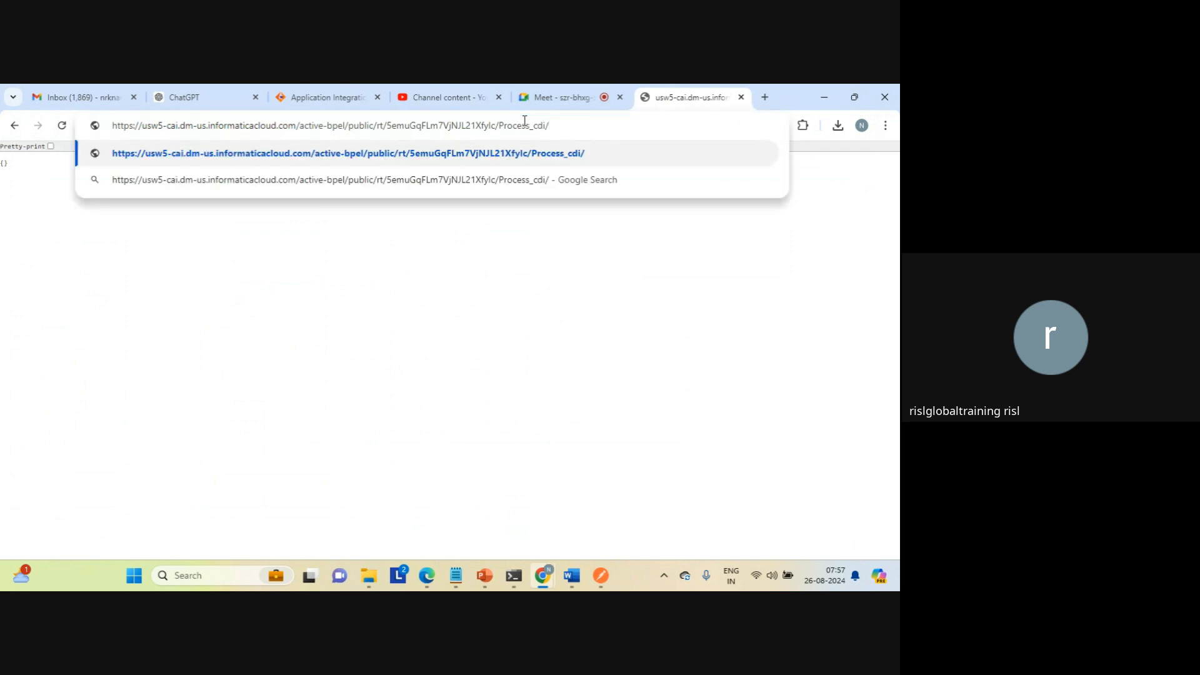
text(?inpu)
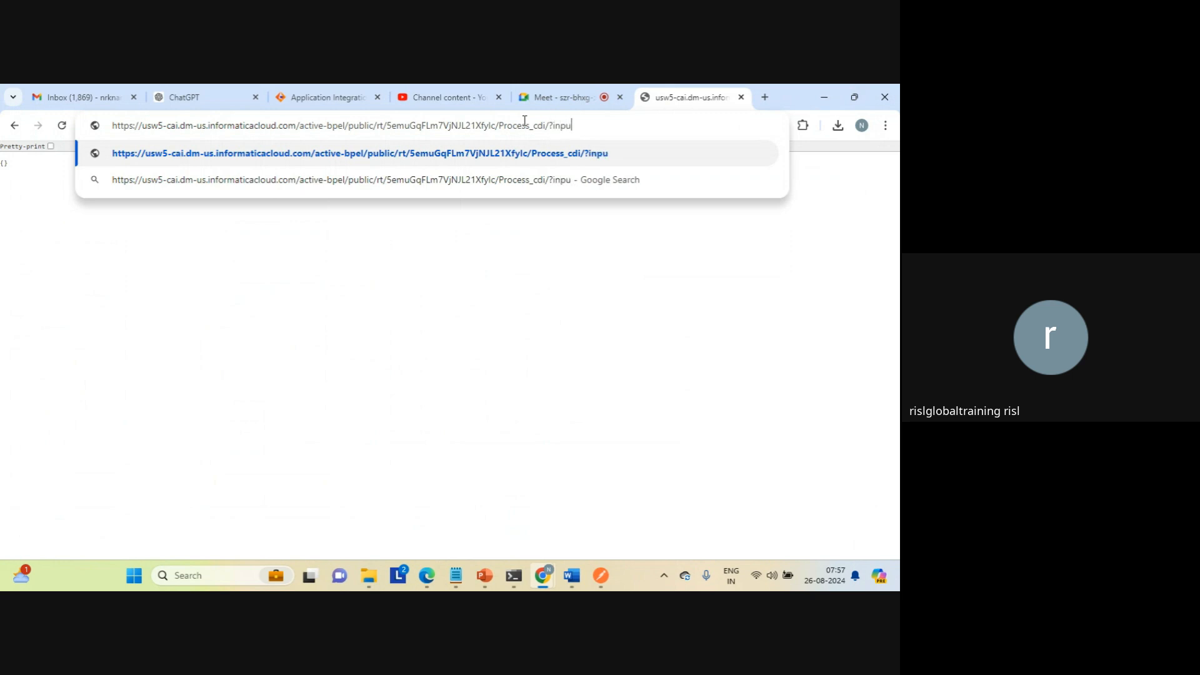
text(t=aaa)
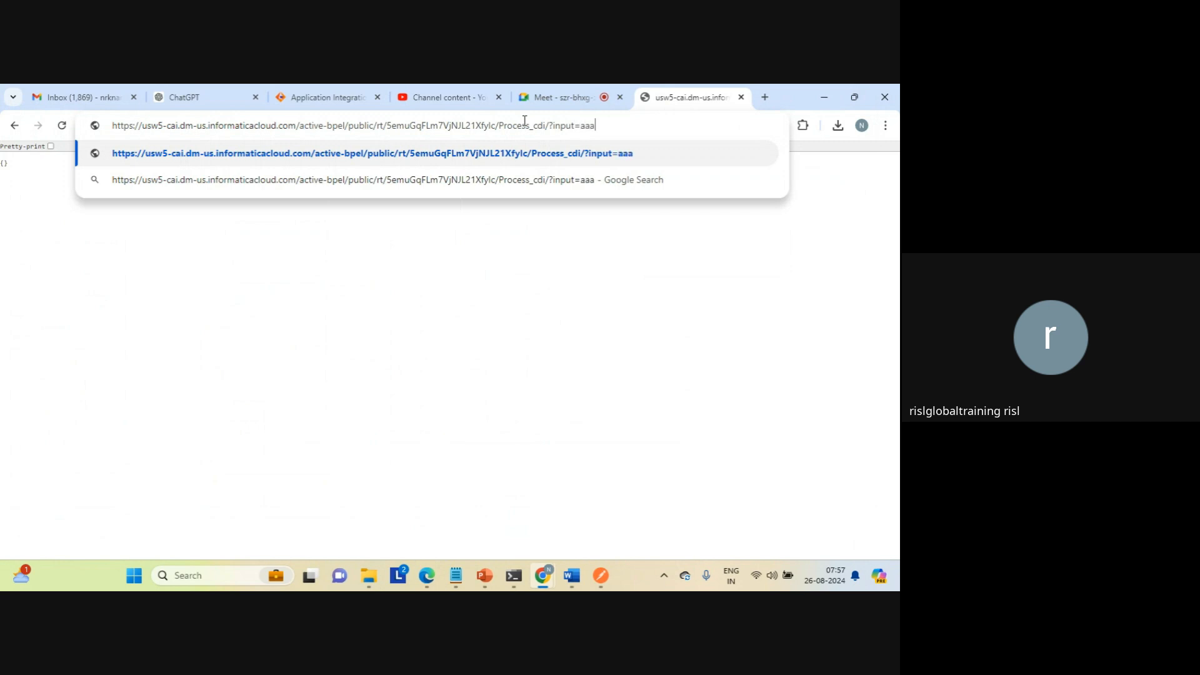
key(Return)
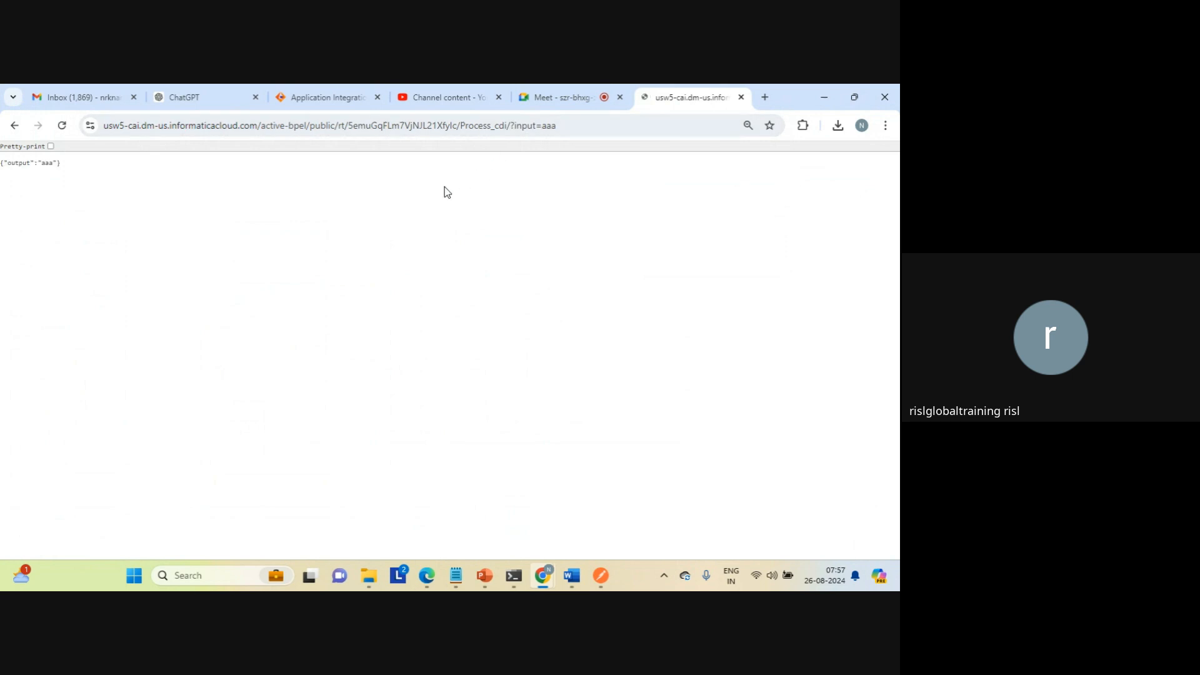
Step: Compare the input parameter and its value in the request URL with the output value in the JSON response
triple_click(28, 164)
click(580, 129)
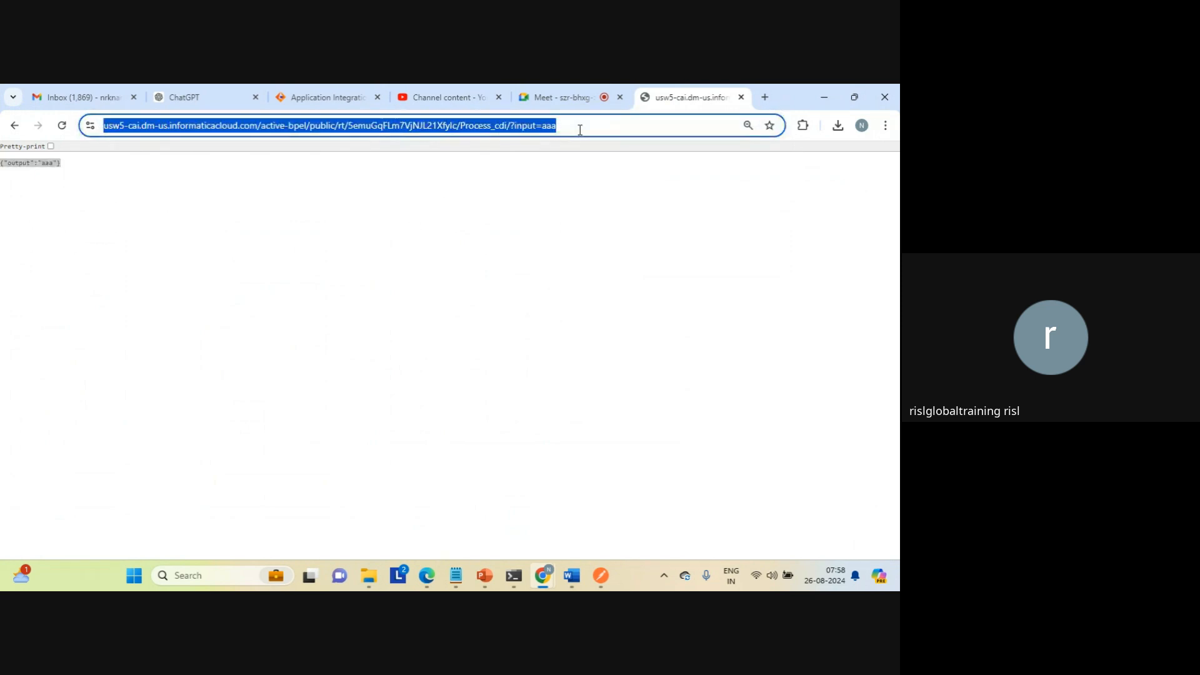
click(580, 129)
double_click(550, 125)
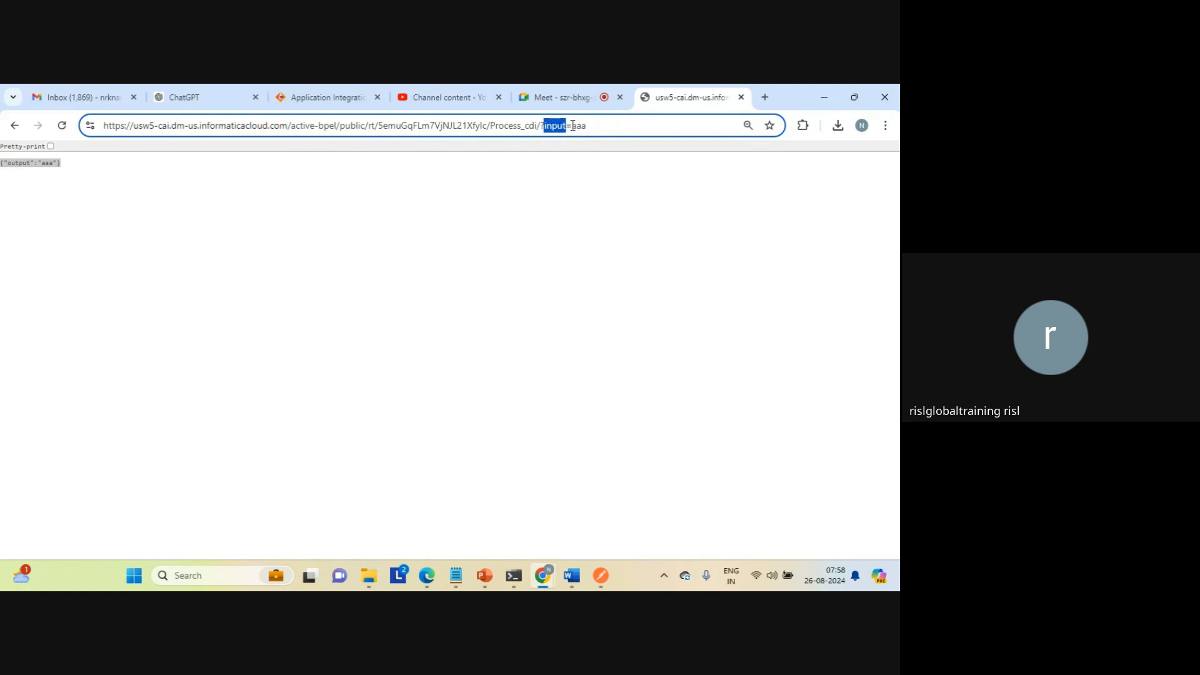
double_click(579, 126)
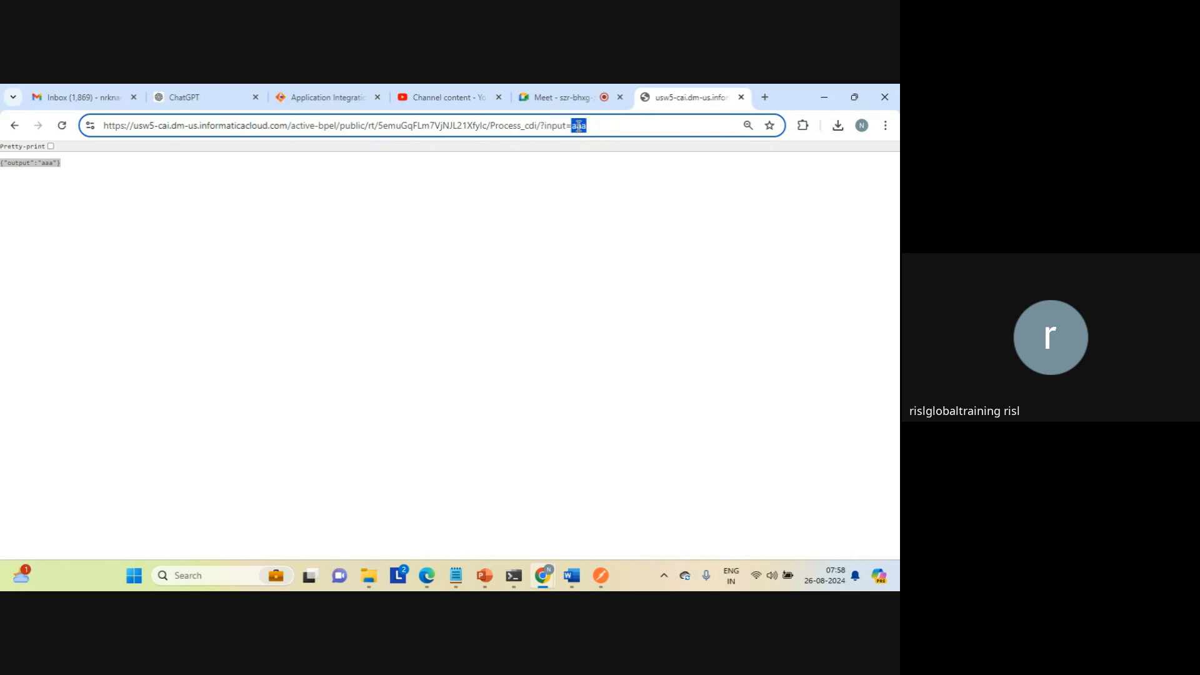
double_click(48, 163)
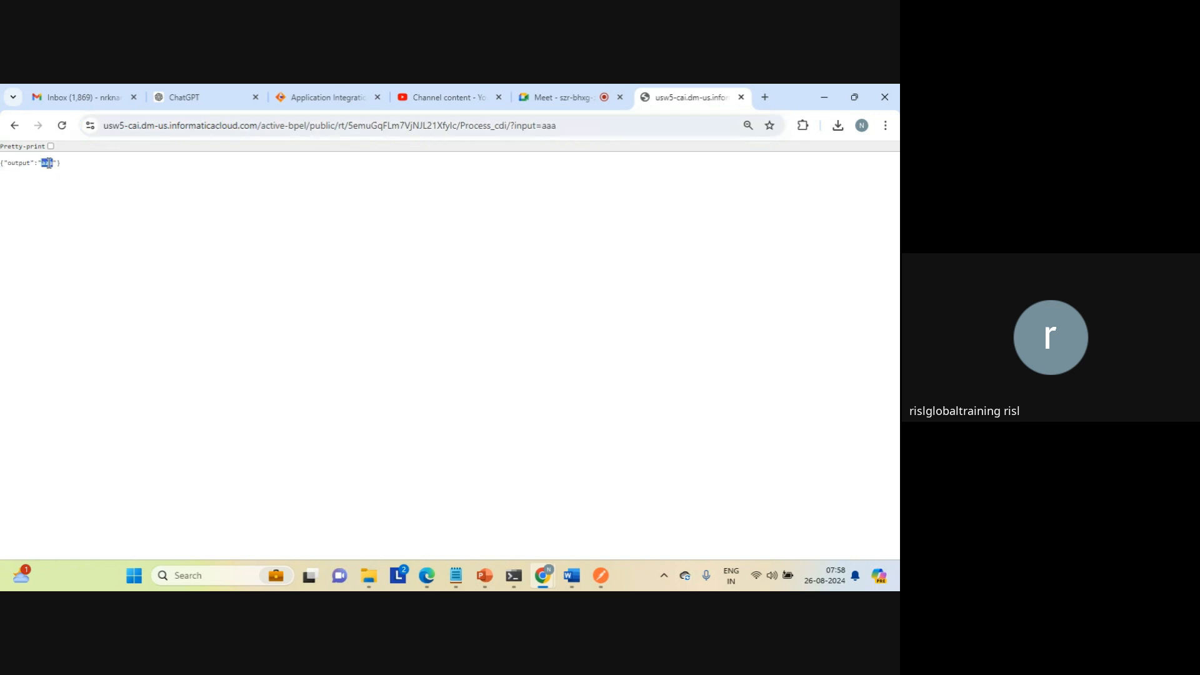
Step: Close the properties detail of Process_cdi, examine the source of output in the second assignment step, and return to the response page
click(311, 99)
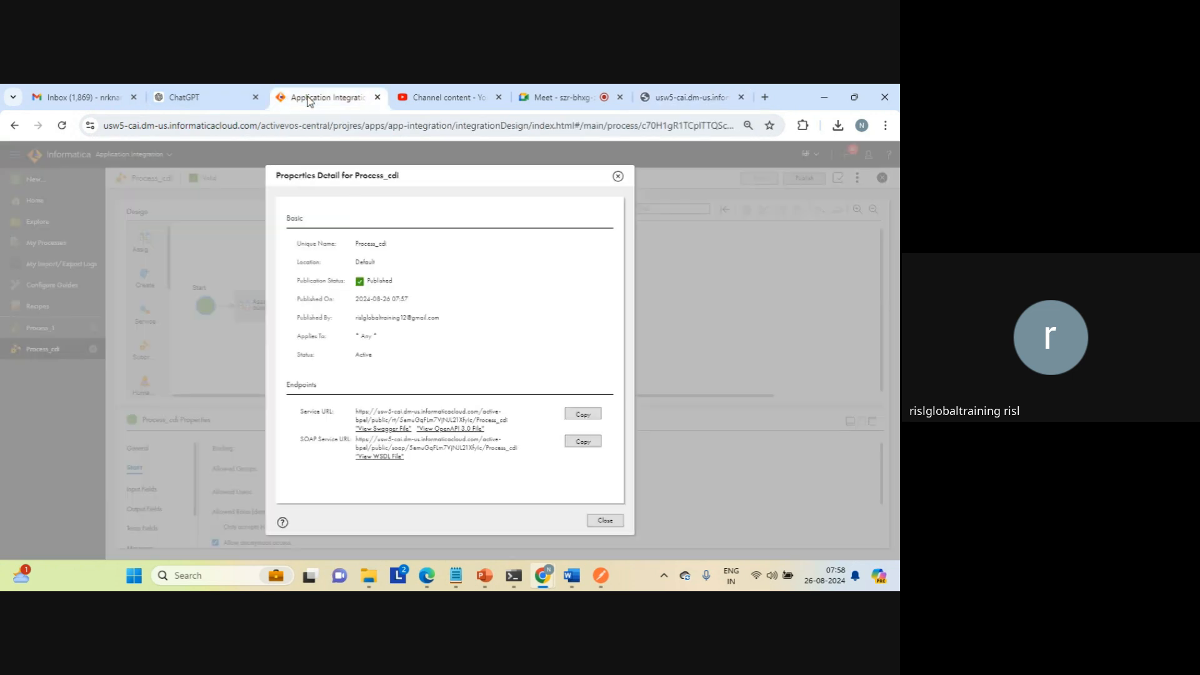
click(601, 520)
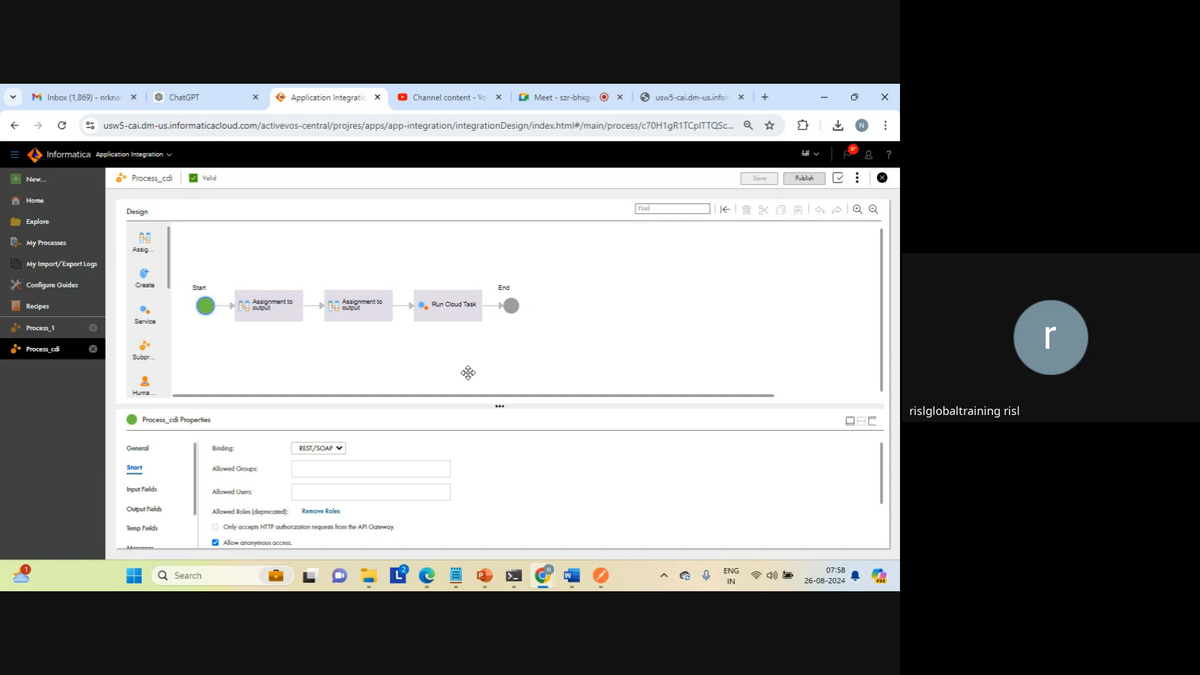
click(362, 319)
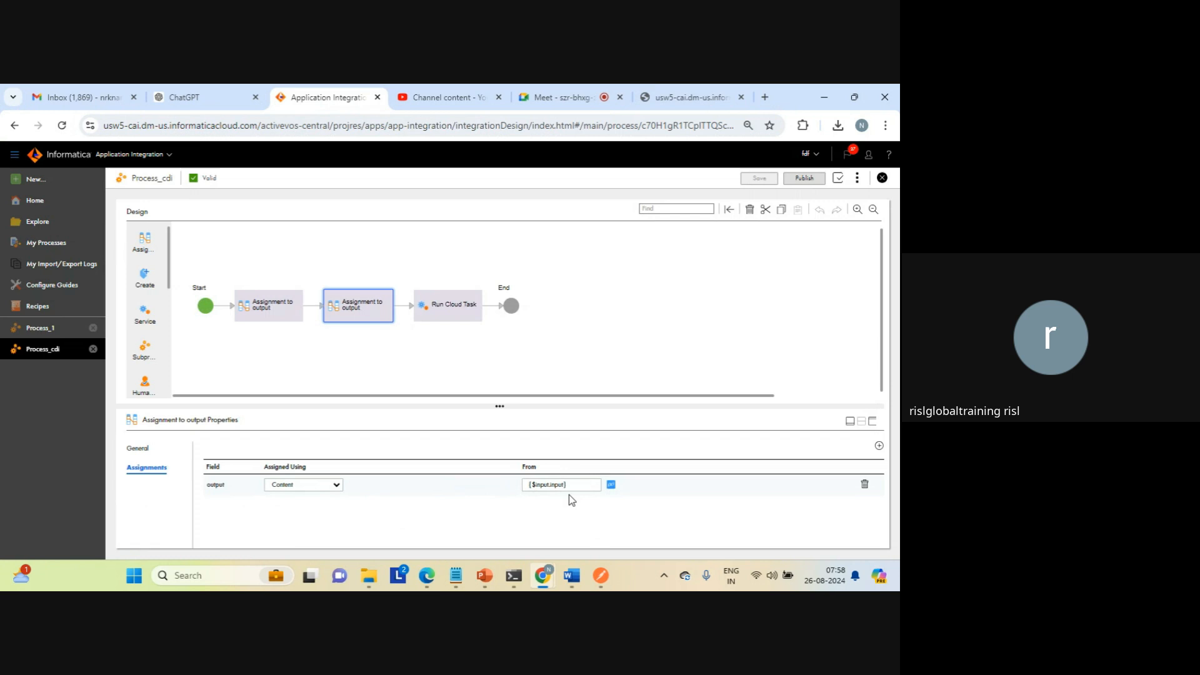
click(690, 96)
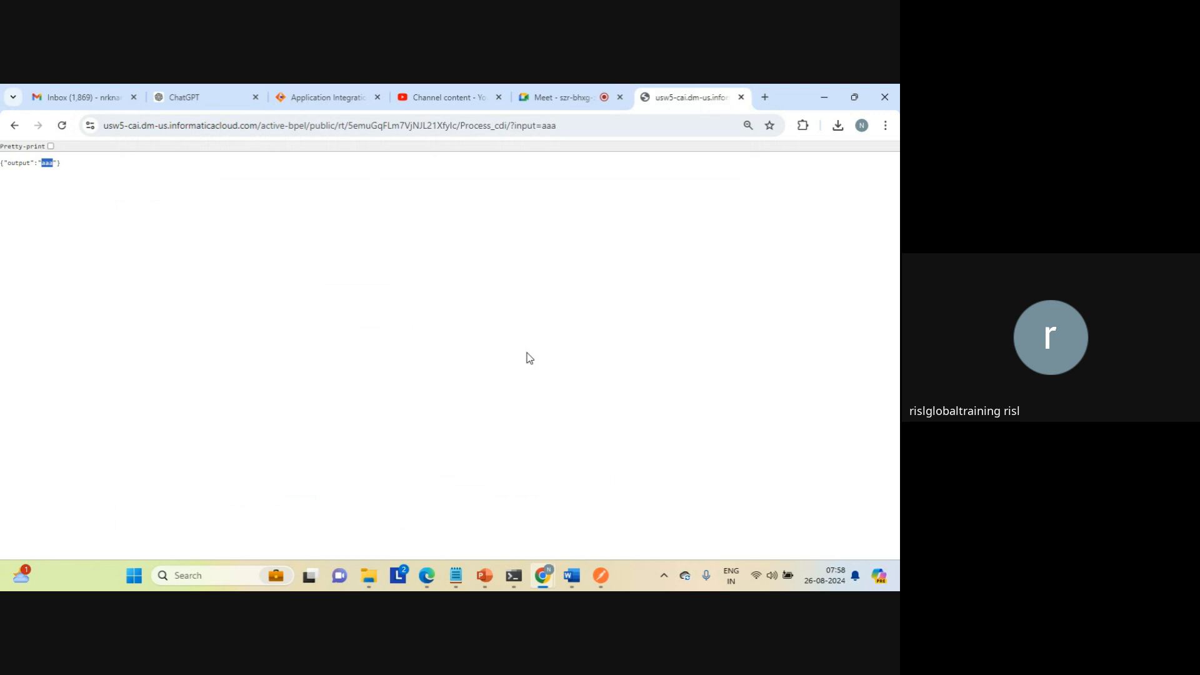
click(562, 88)
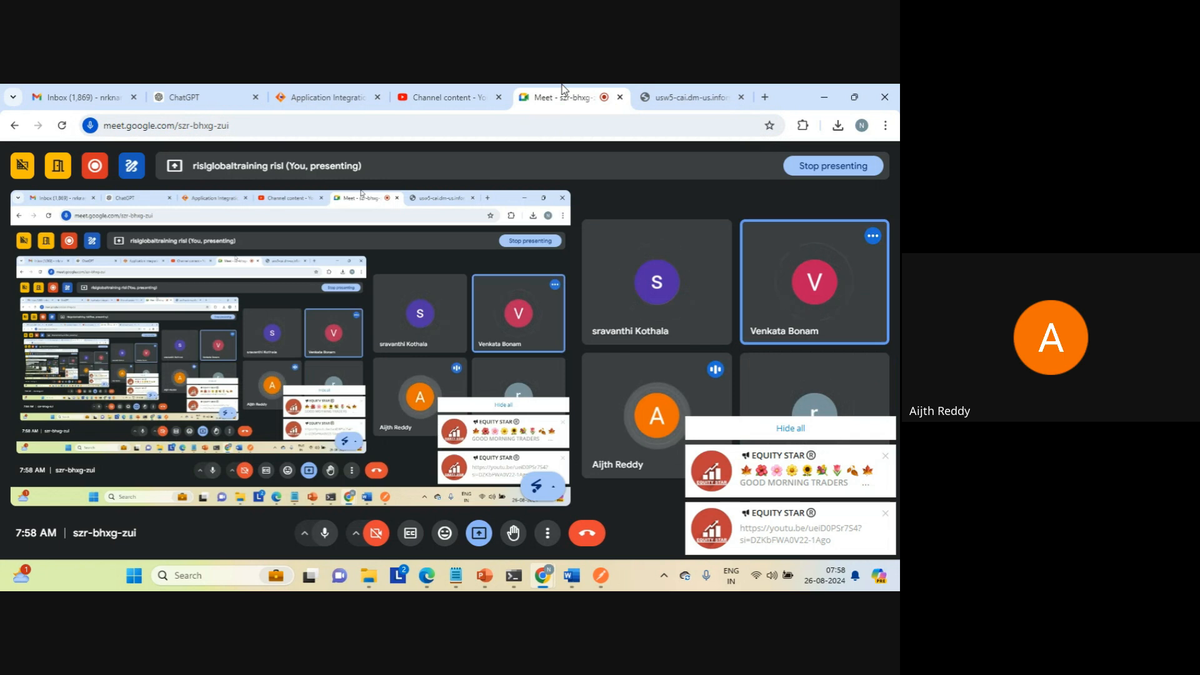
click(788, 430)
click(692, 98)
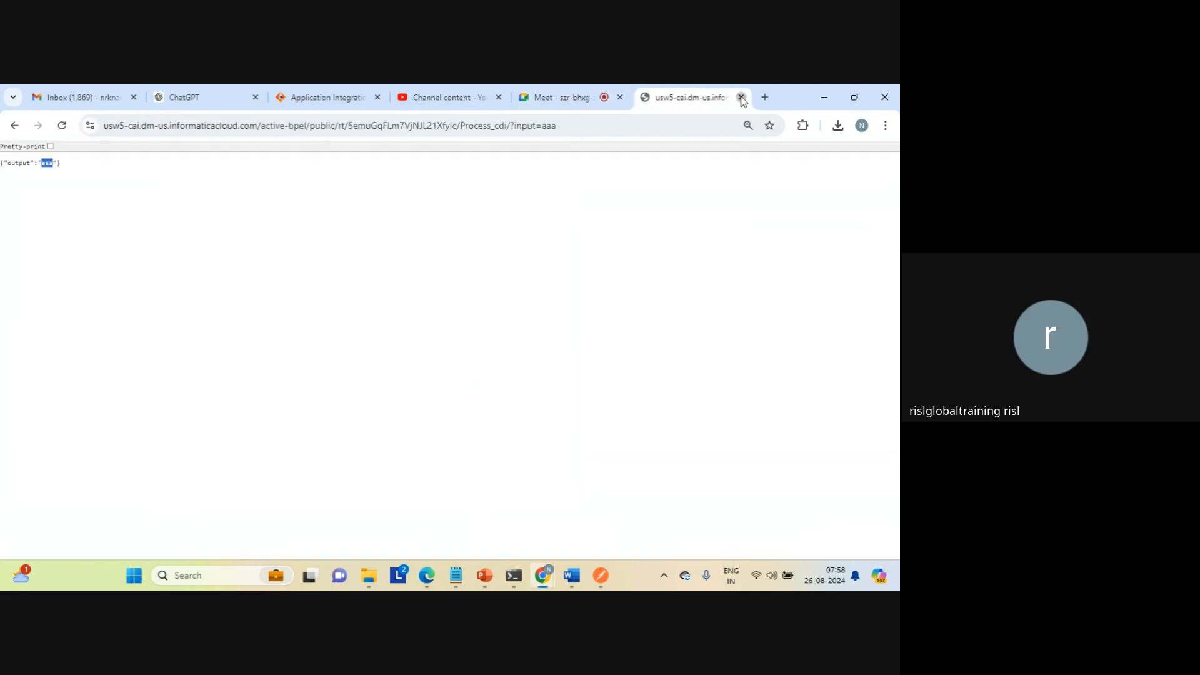
Step: Close the response page and add a Subprocess step directly after Start in the Process_cdi design
click(741, 98)
click(378, 97)
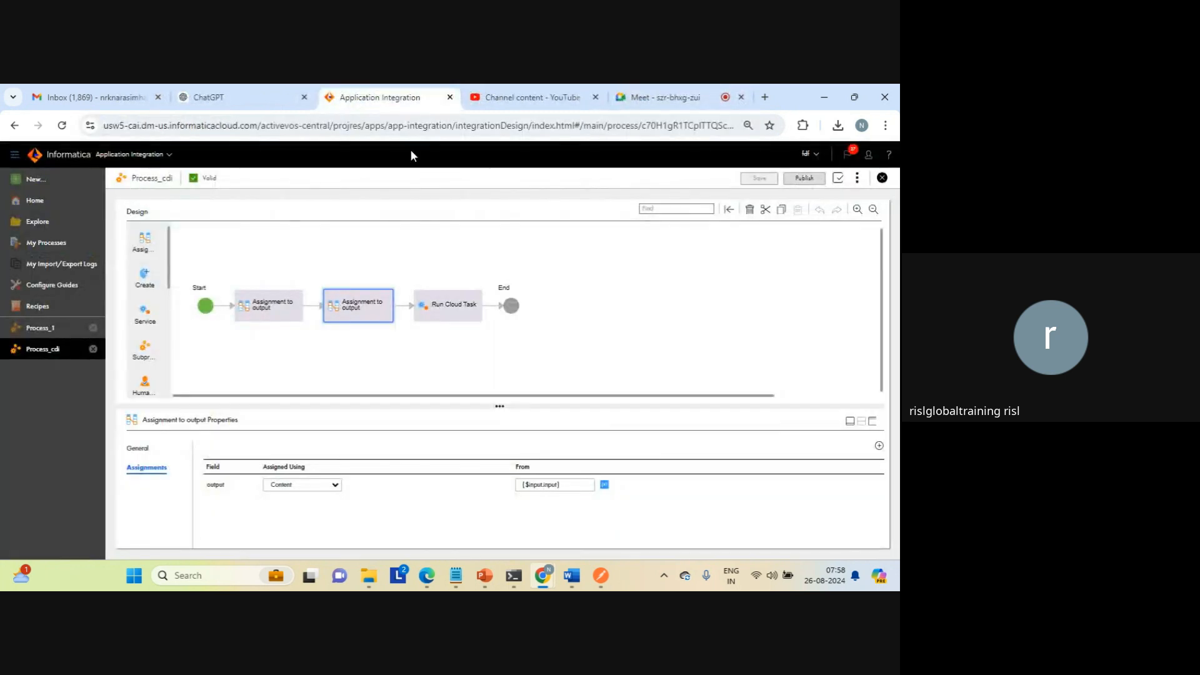
click(573, 275)
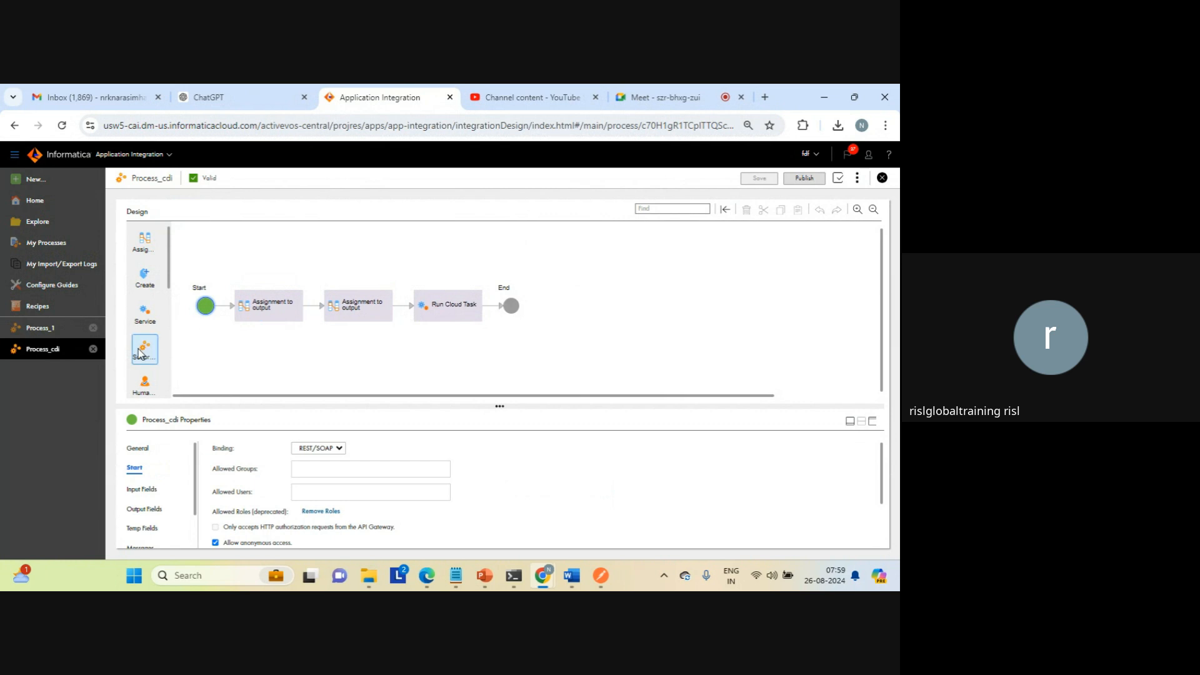
drag(144, 347, 493, 306)
drag(143, 356, 229, 306)
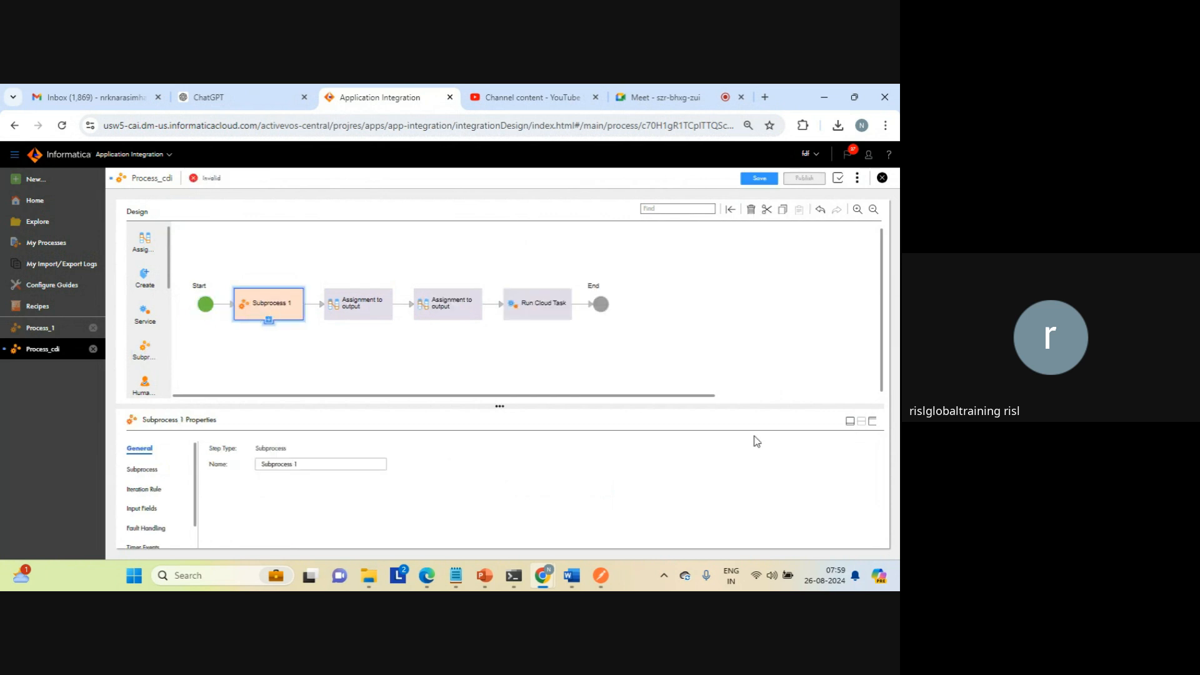
Step: Set Process_1 as the process run by the new Subprocess step and examine its iteration rule and input fields
click(872, 424)
click(145, 294)
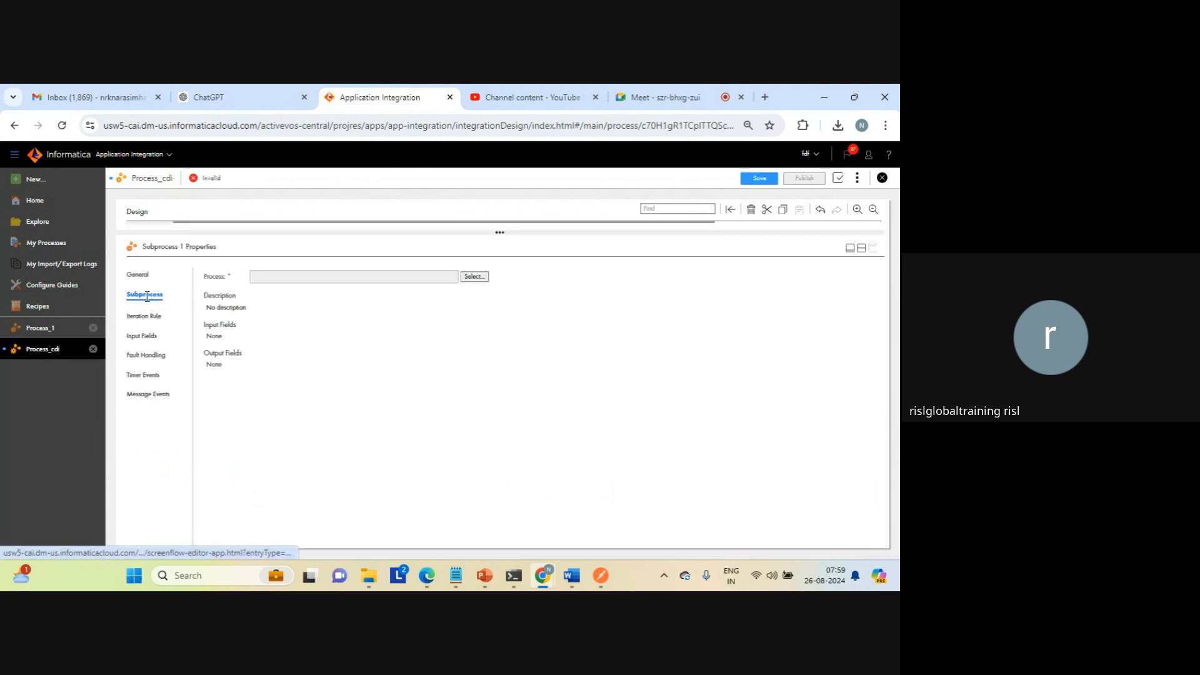
click(473, 276)
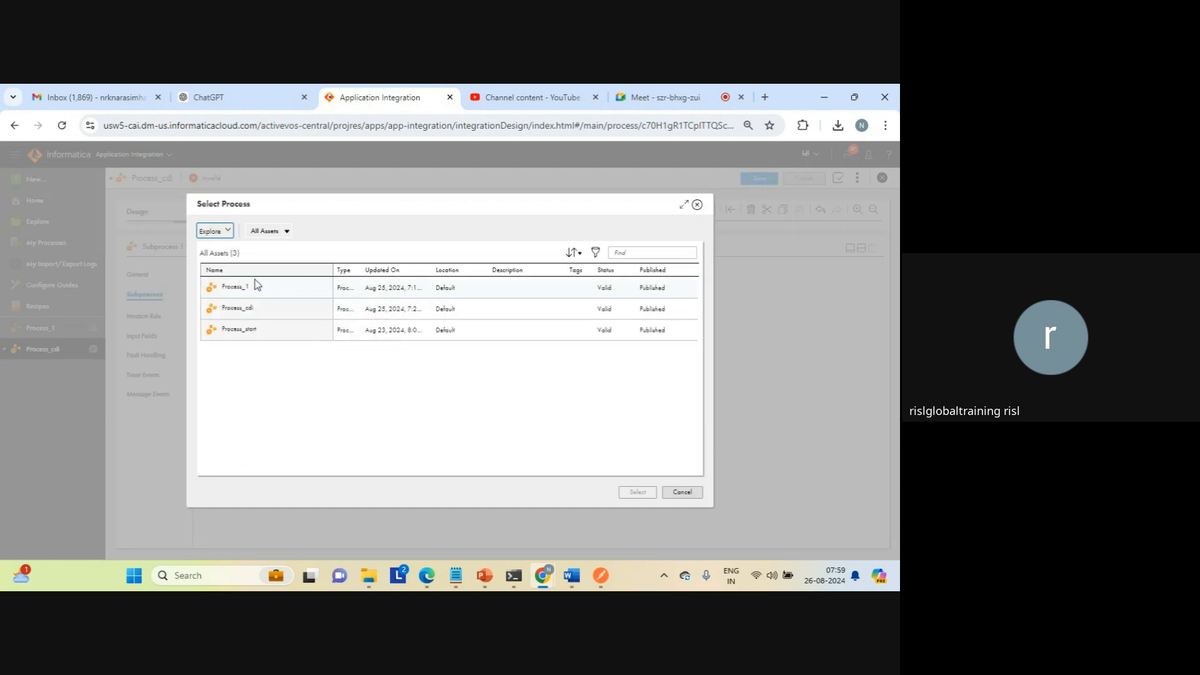
click(228, 288)
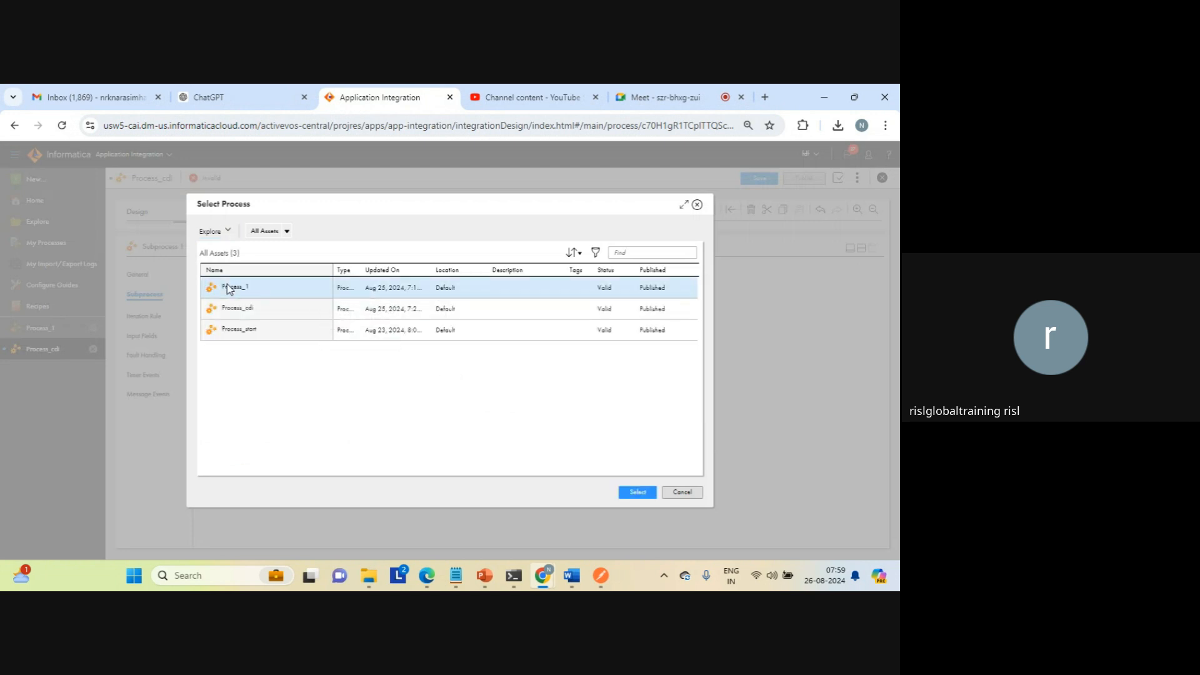
click(639, 493)
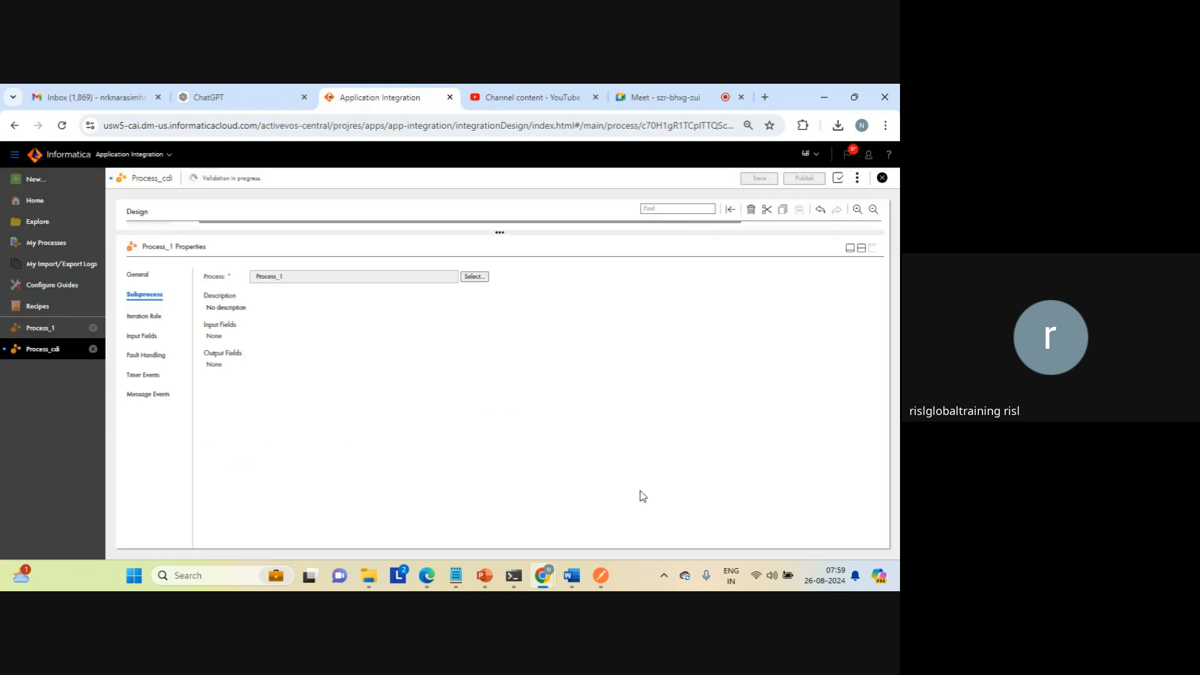
click(143, 318)
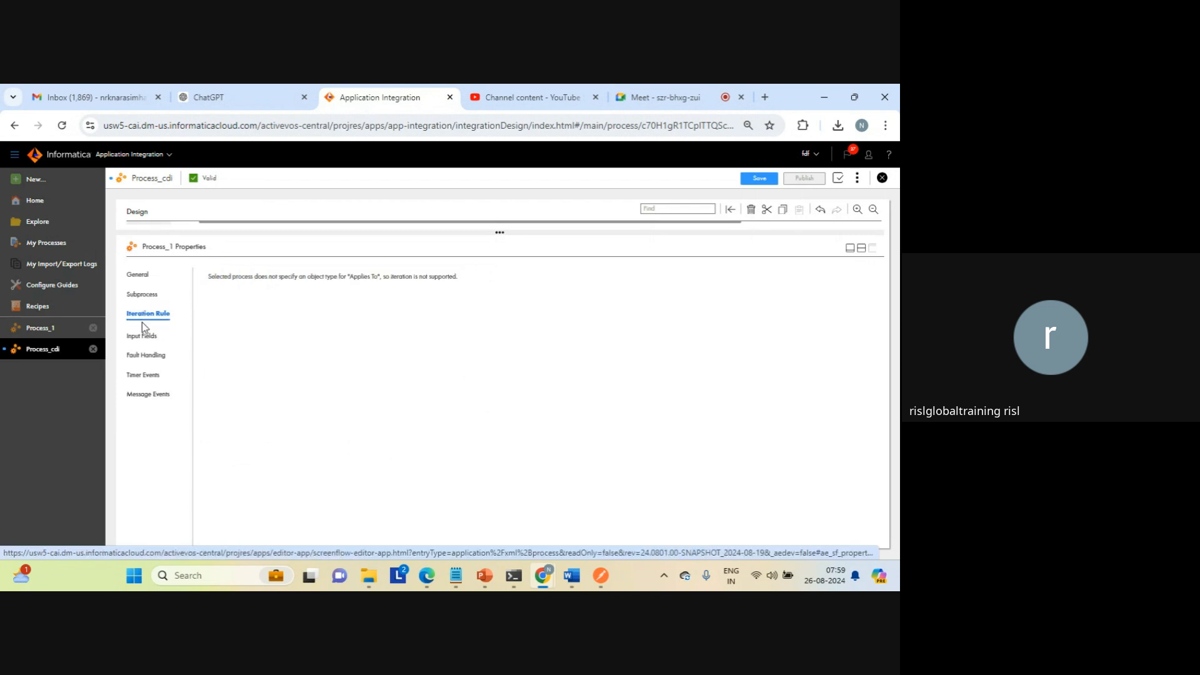
click(142, 338)
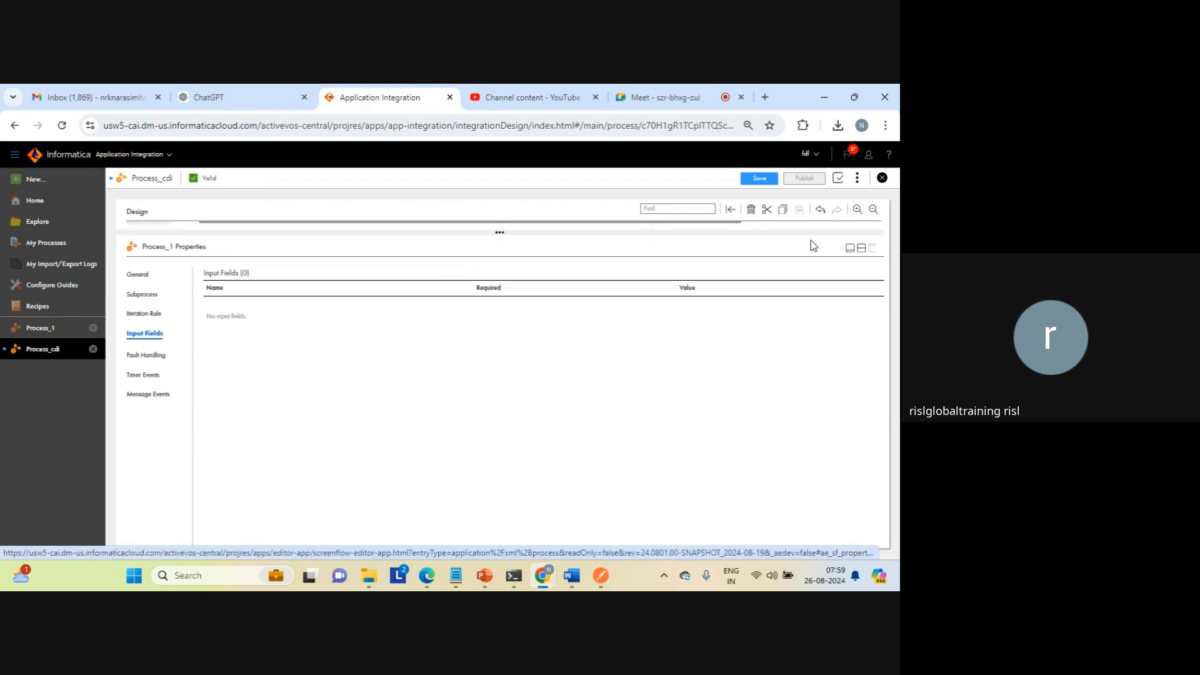
Step: Shrink the properties pane and add a second output field named output1 to Process_cdi's Start step
click(861, 248)
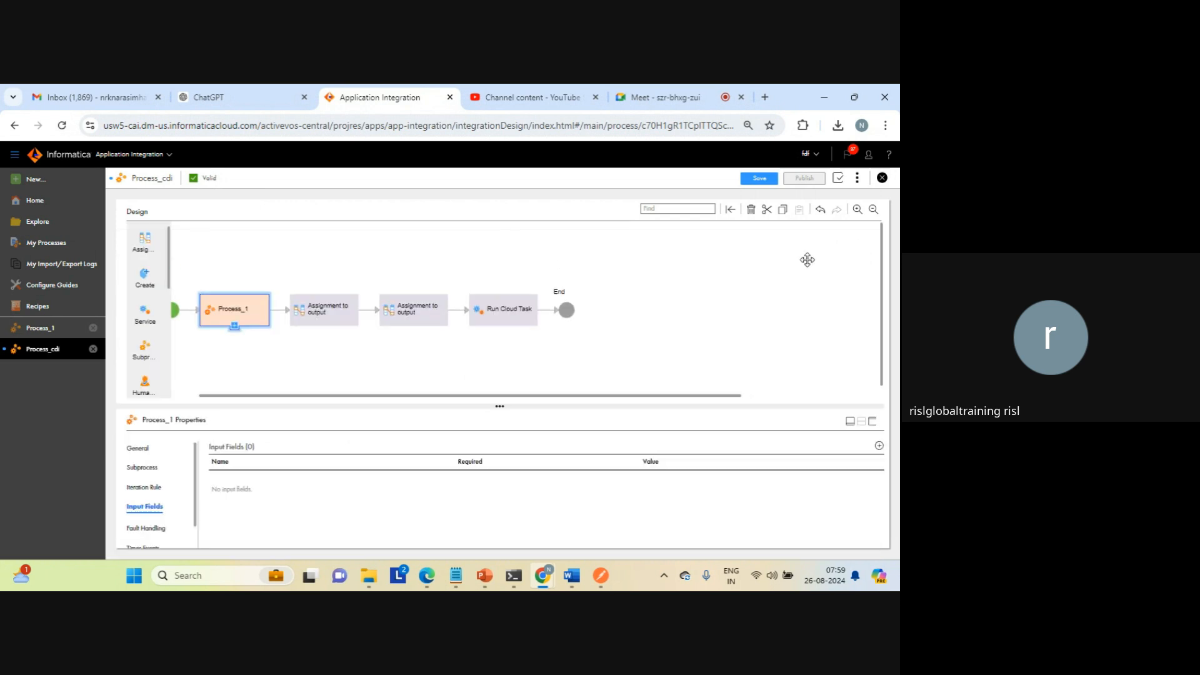
click(324, 312)
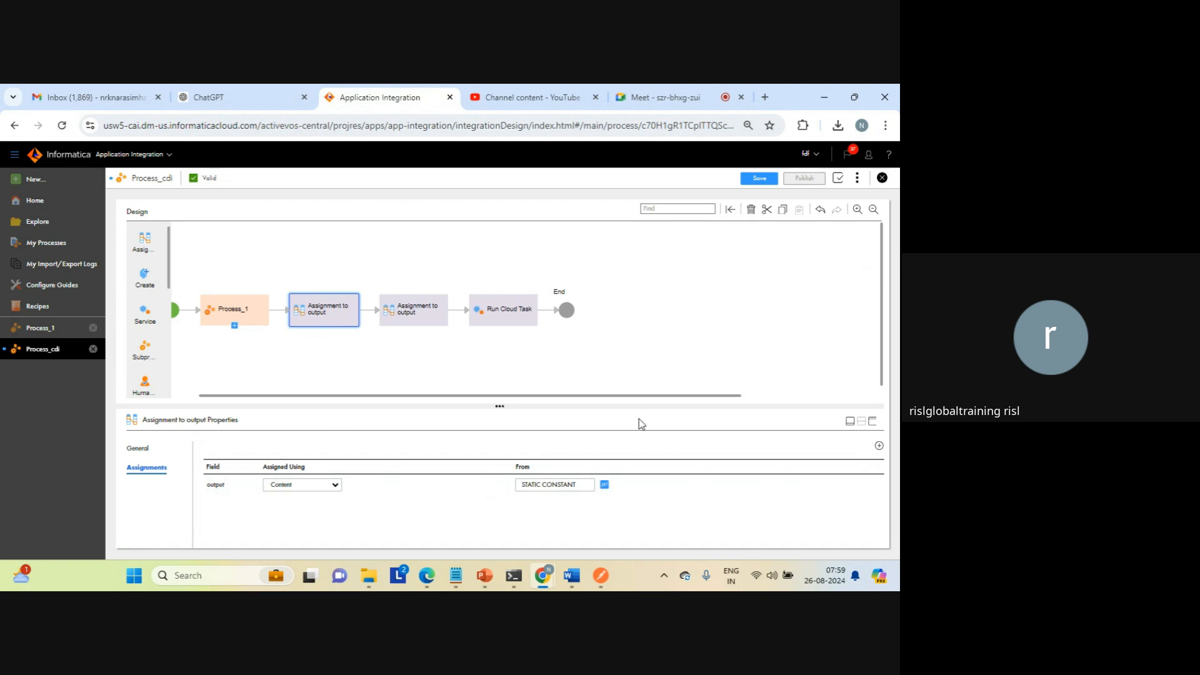
click(176, 310)
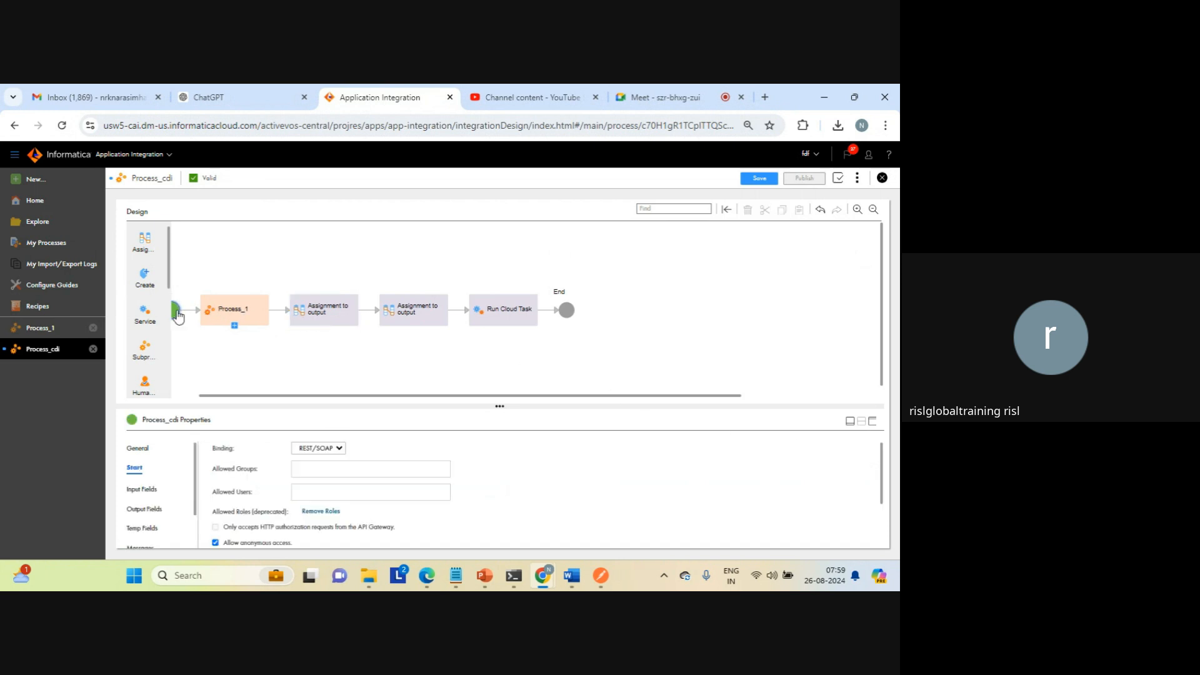
click(140, 508)
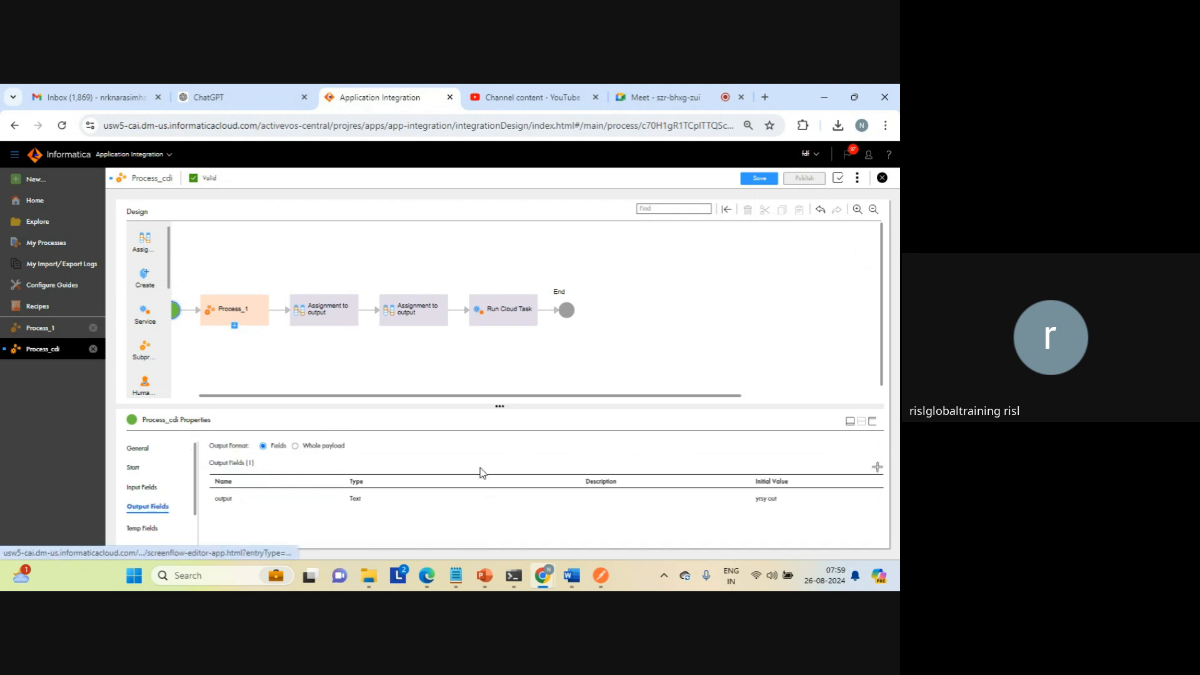
click(876, 470)
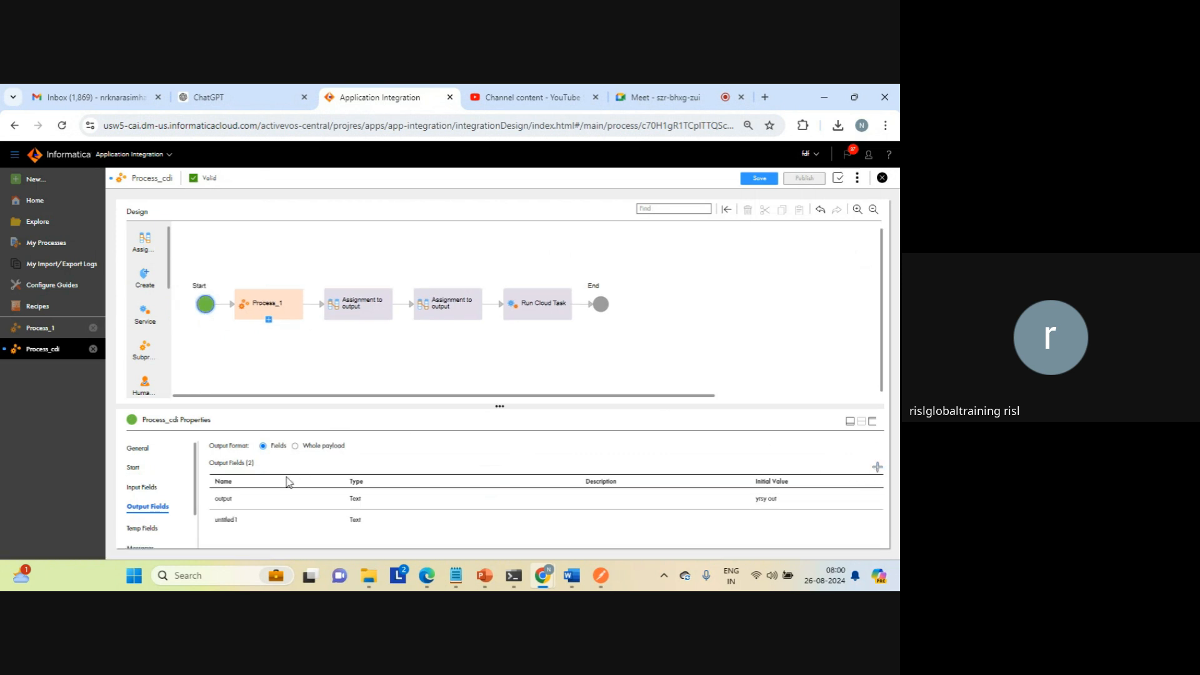
click(222, 521)
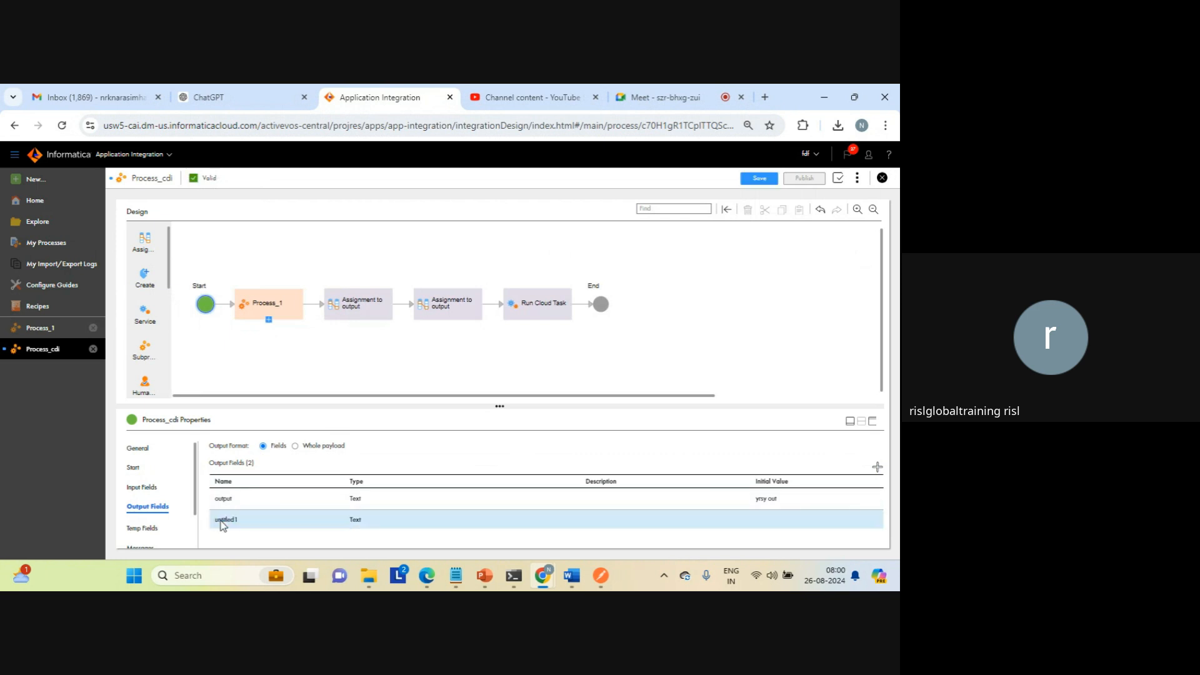
text(ou)
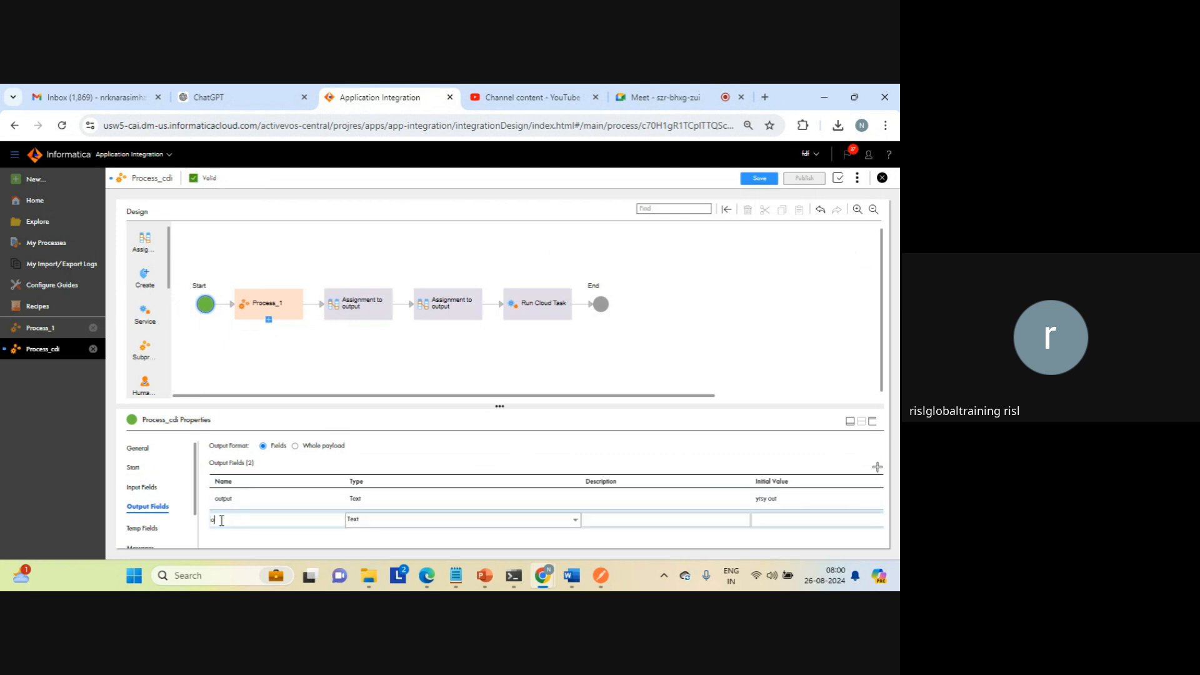
text(tput1)
key(Return)
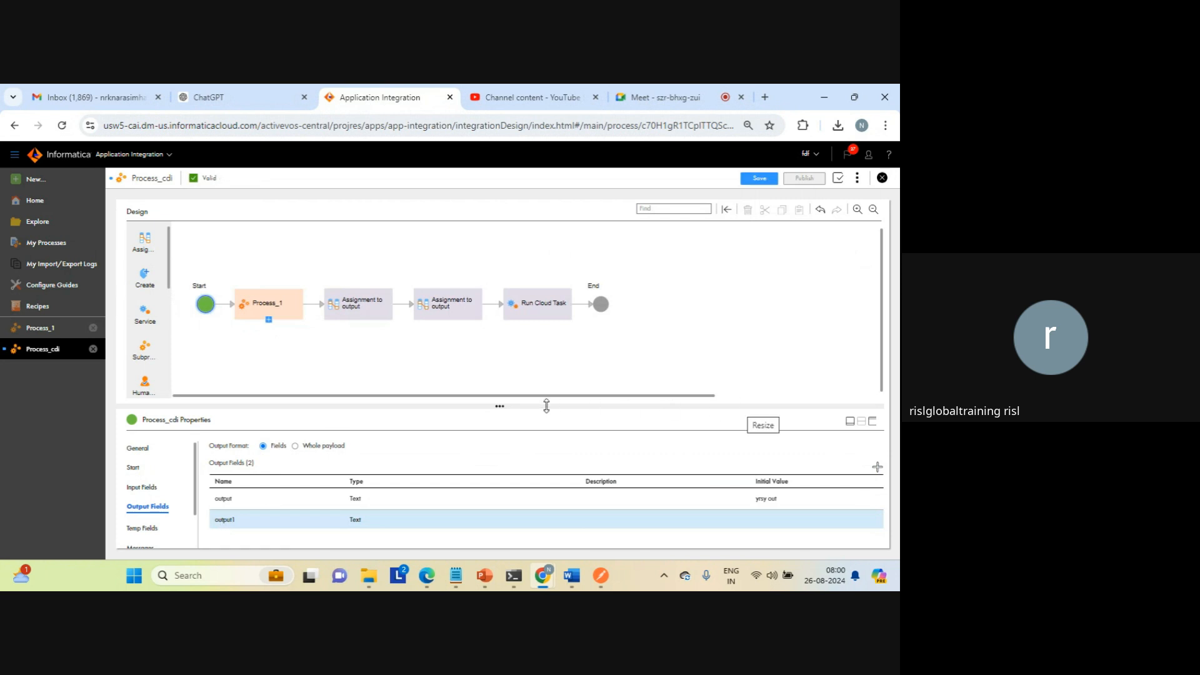
Step: Replace the output assignment in the first assignment step after Process_1 with the field output1
click(372, 303)
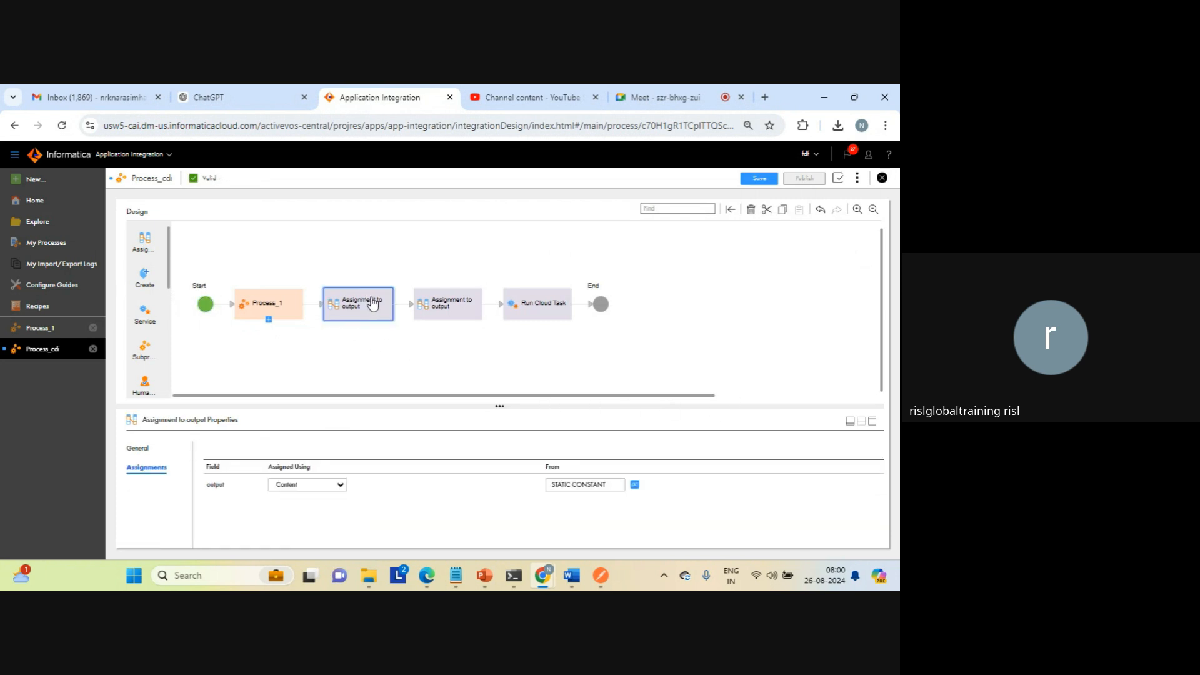
click(862, 491)
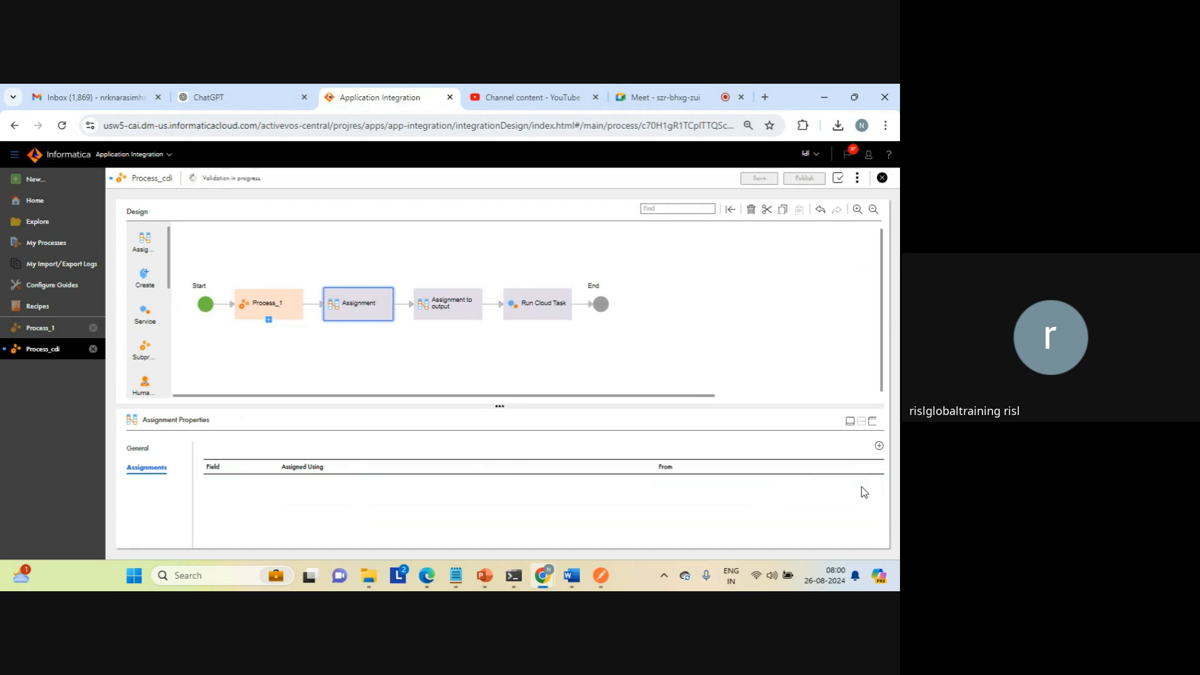
click(879, 448)
click(757, 367)
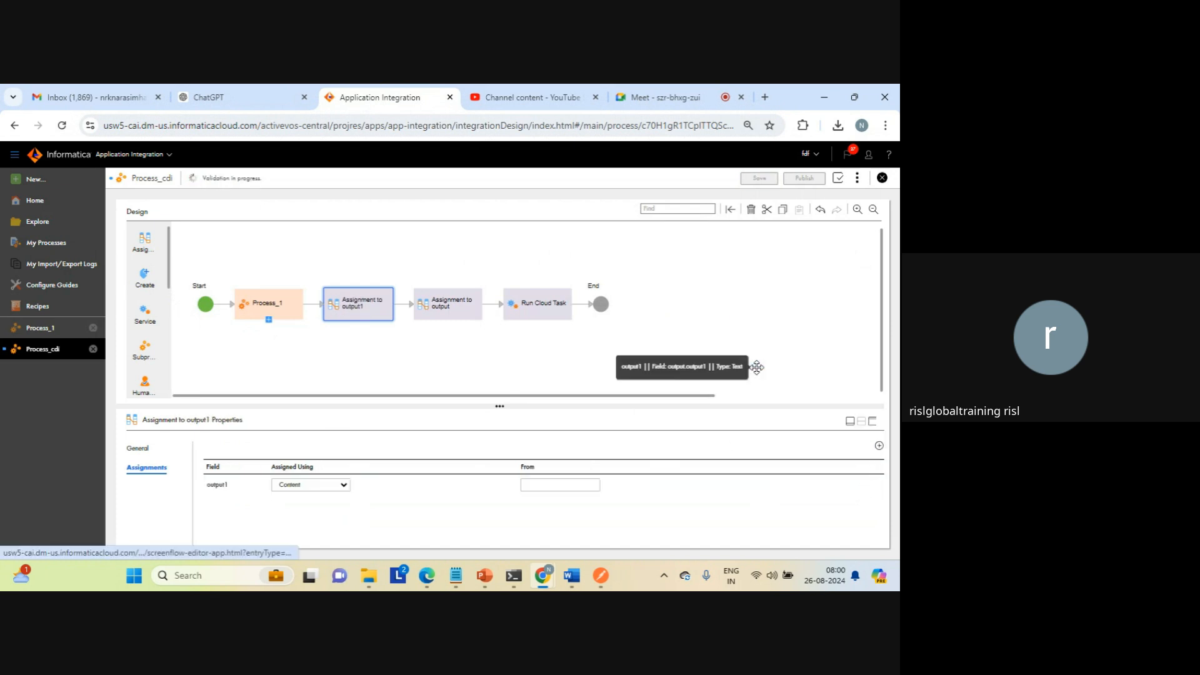
Step: Set the content assigned to output1 in the first assignment step to CONSTANT
click(548, 484)
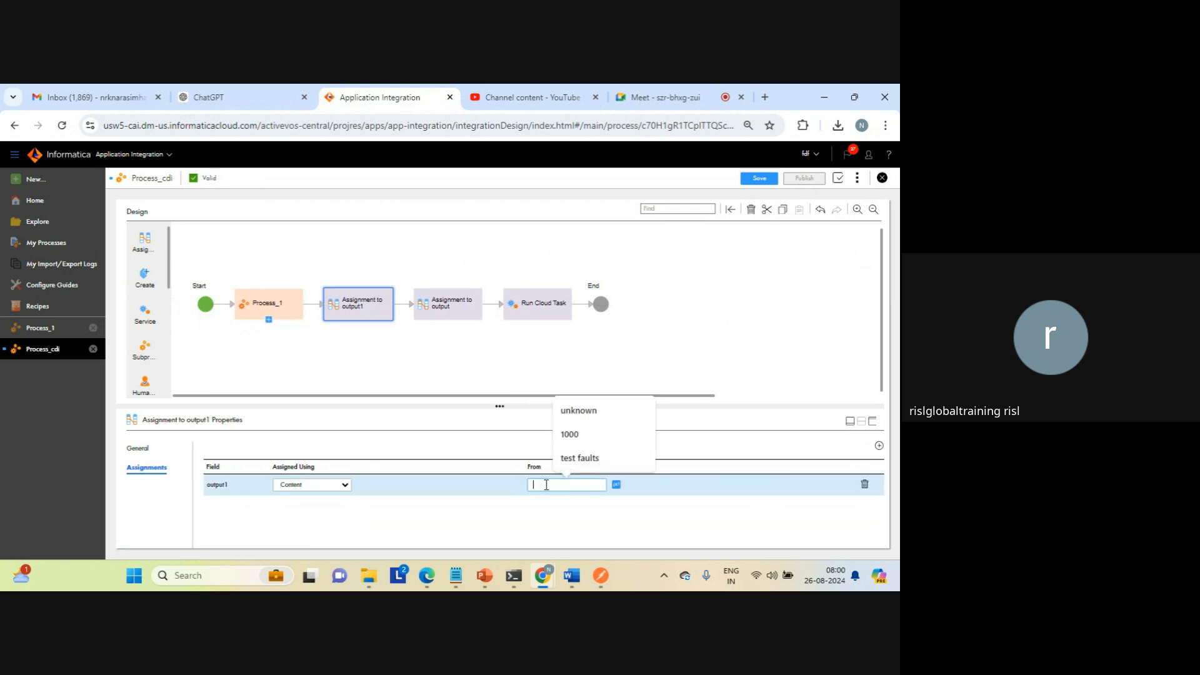
key(Caps_Lock)
text(C)
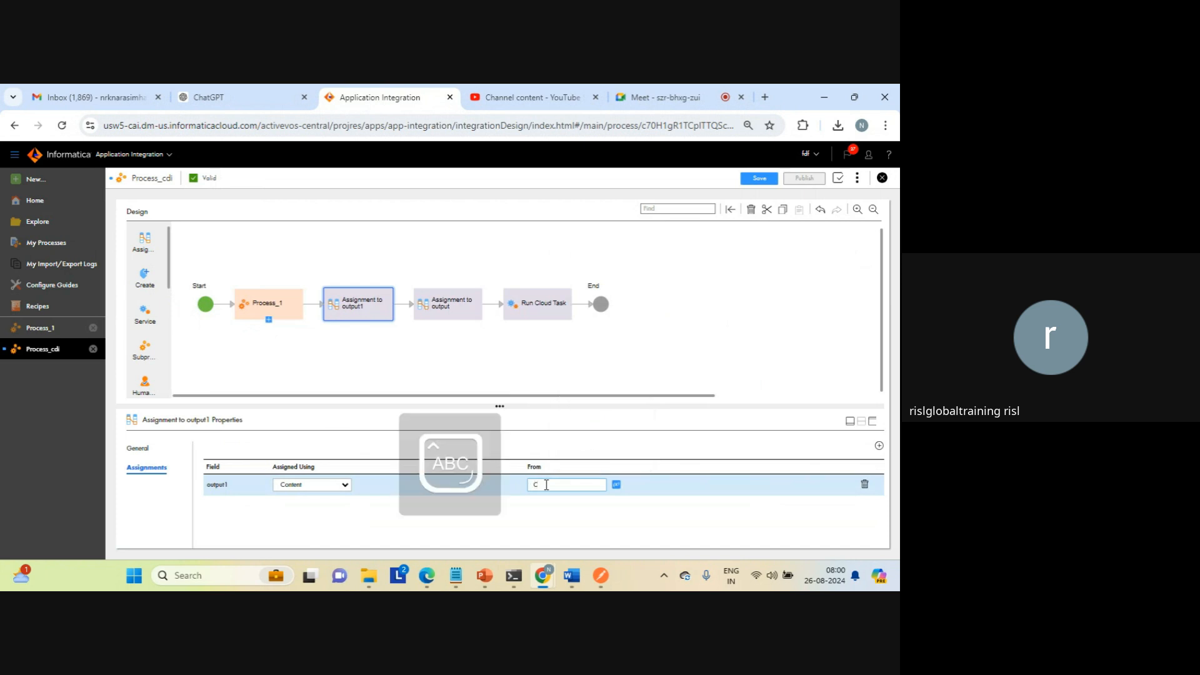
text(ONSTANCE)
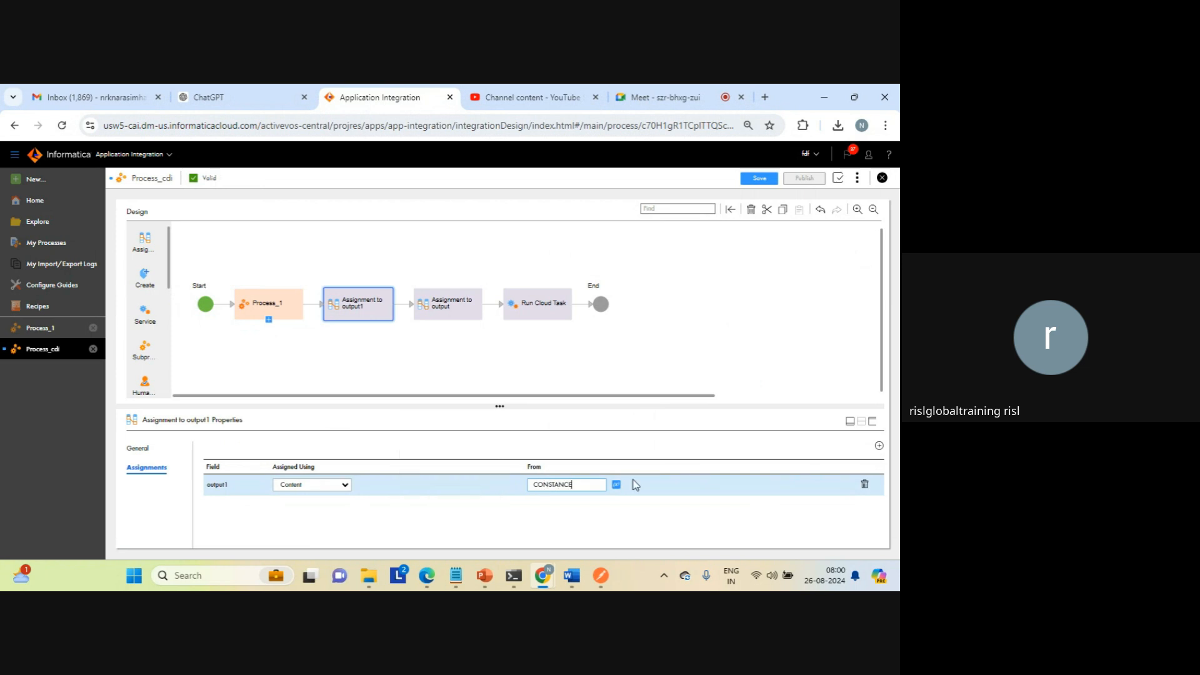
key(BackSpace)
key(Left)
key(BackSpace)
Step: Save and publish Process_cdi, and copy its service URL from the properties detail
click(760, 179)
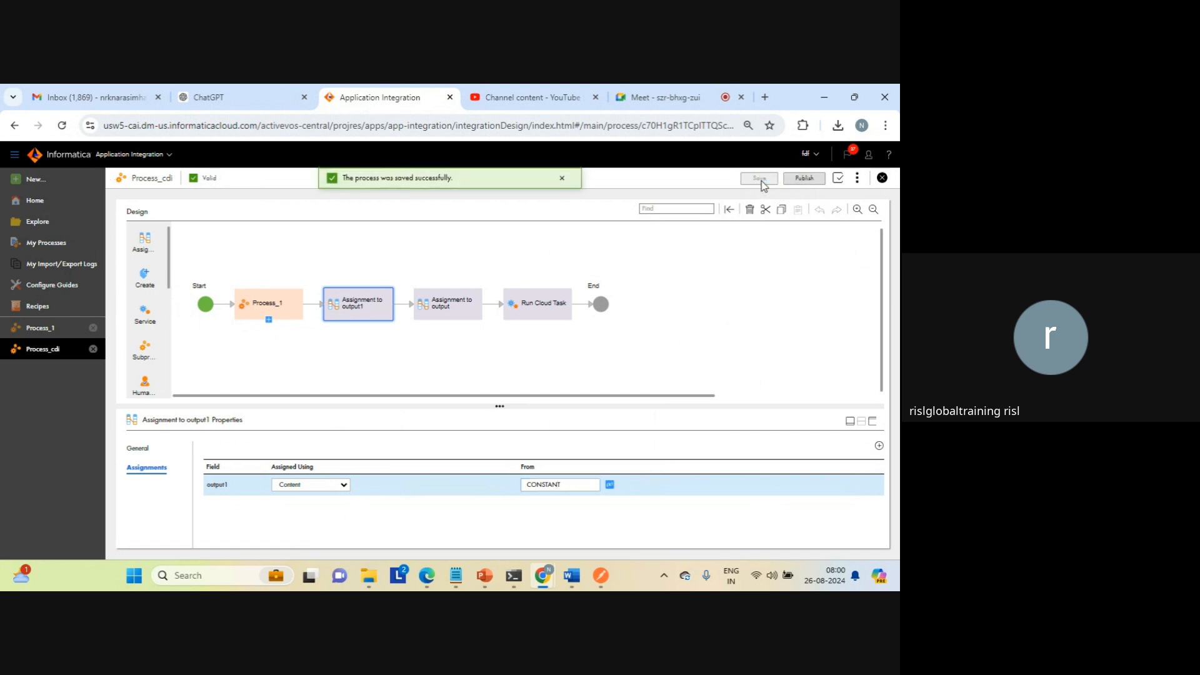
click(805, 178)
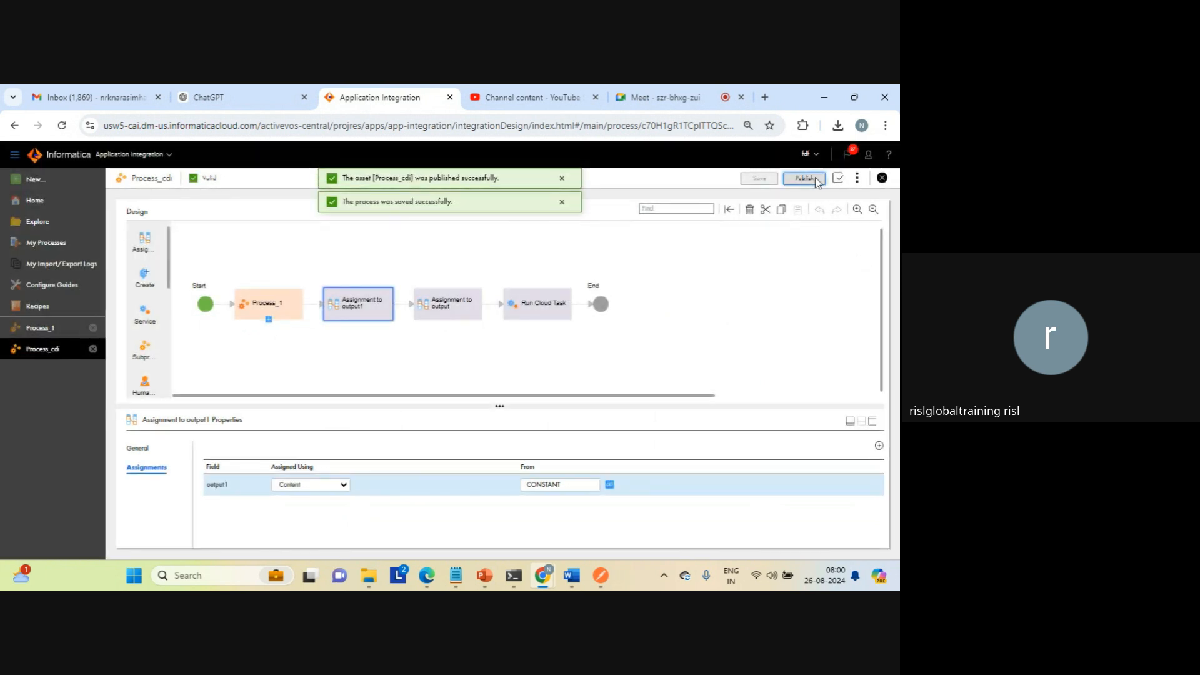
click(856, 179)
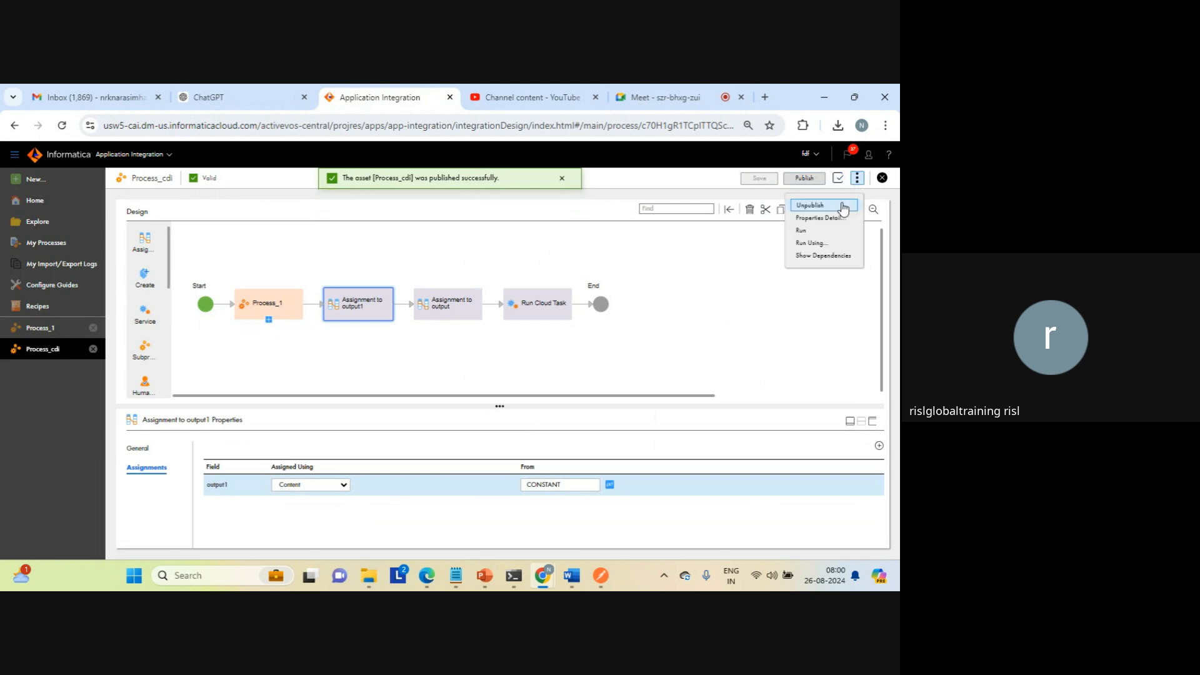
click(819, 217)
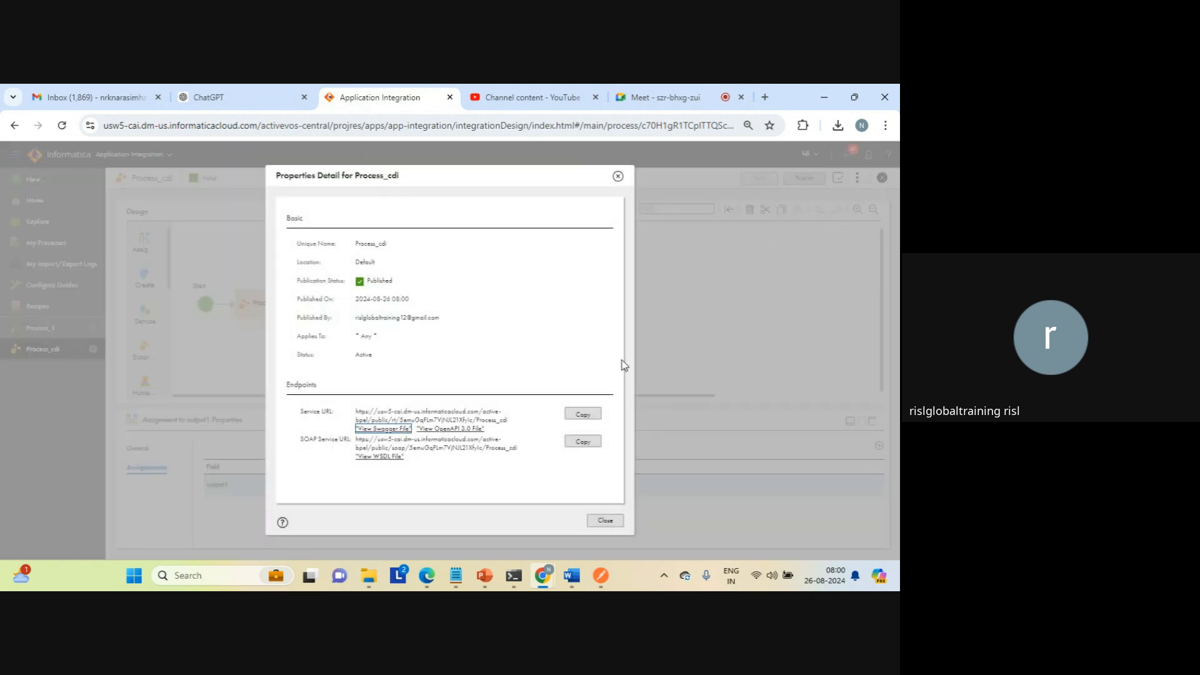
click(582, 415)
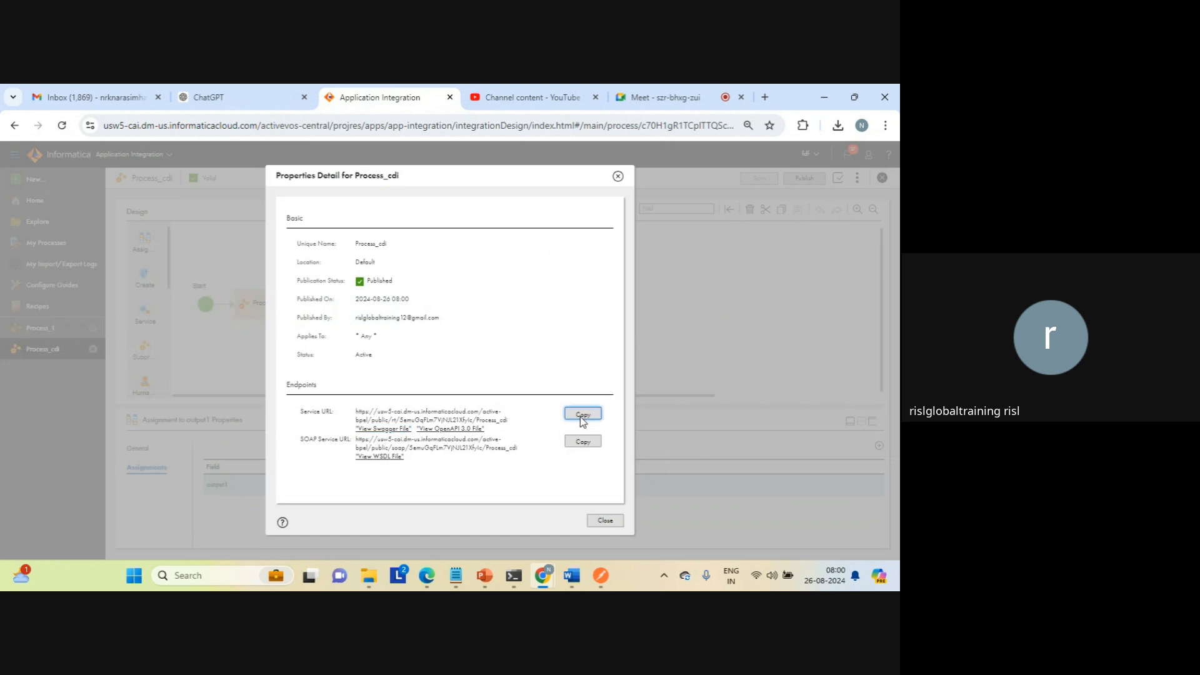
Step: Call the copied Process_cdi service URL in a new browser tab and examine the output1 value in the response
click(763, 98)
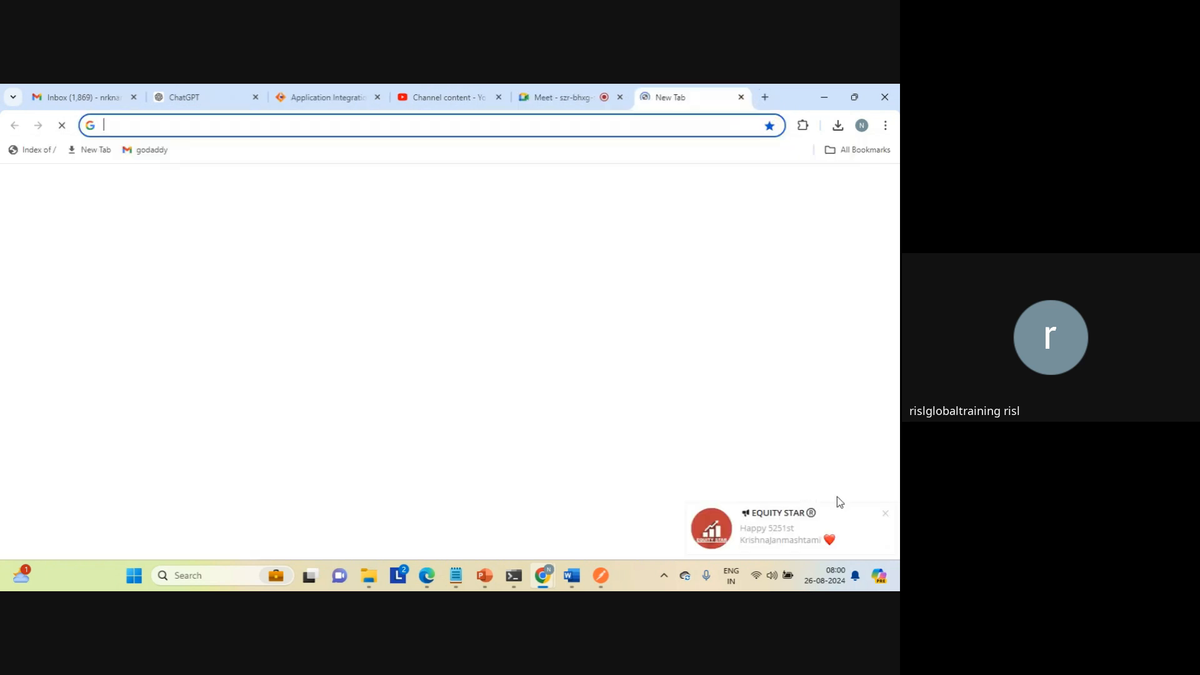
click(885, 513)
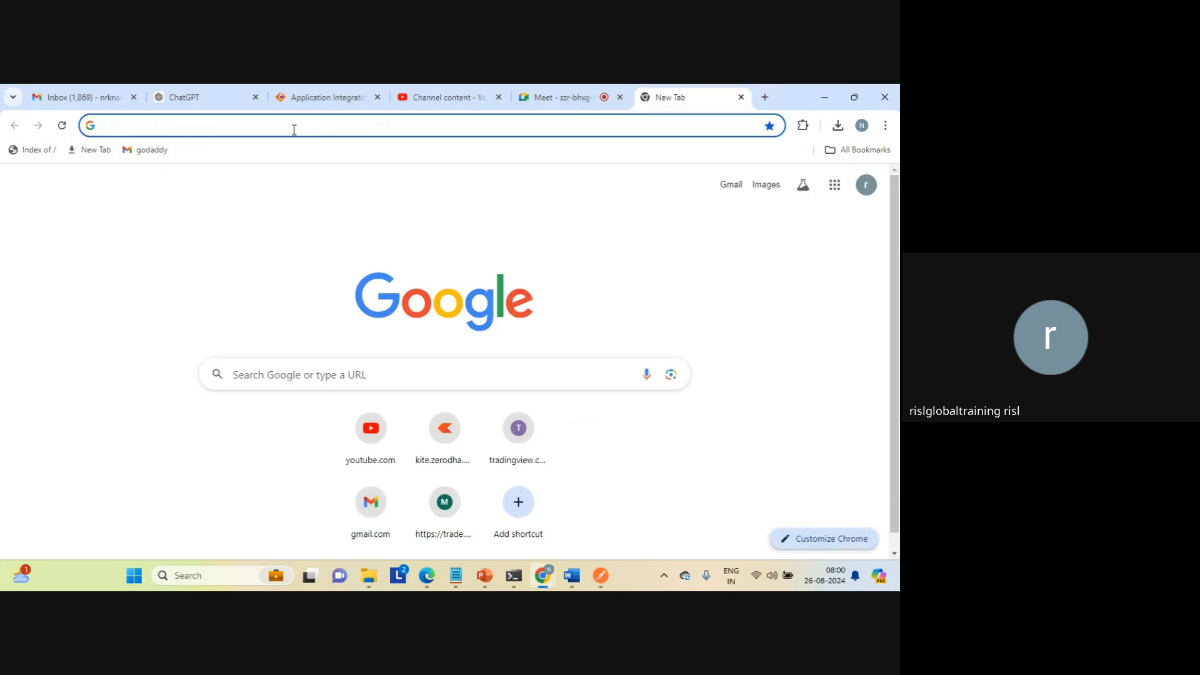
key(ctrl+v)
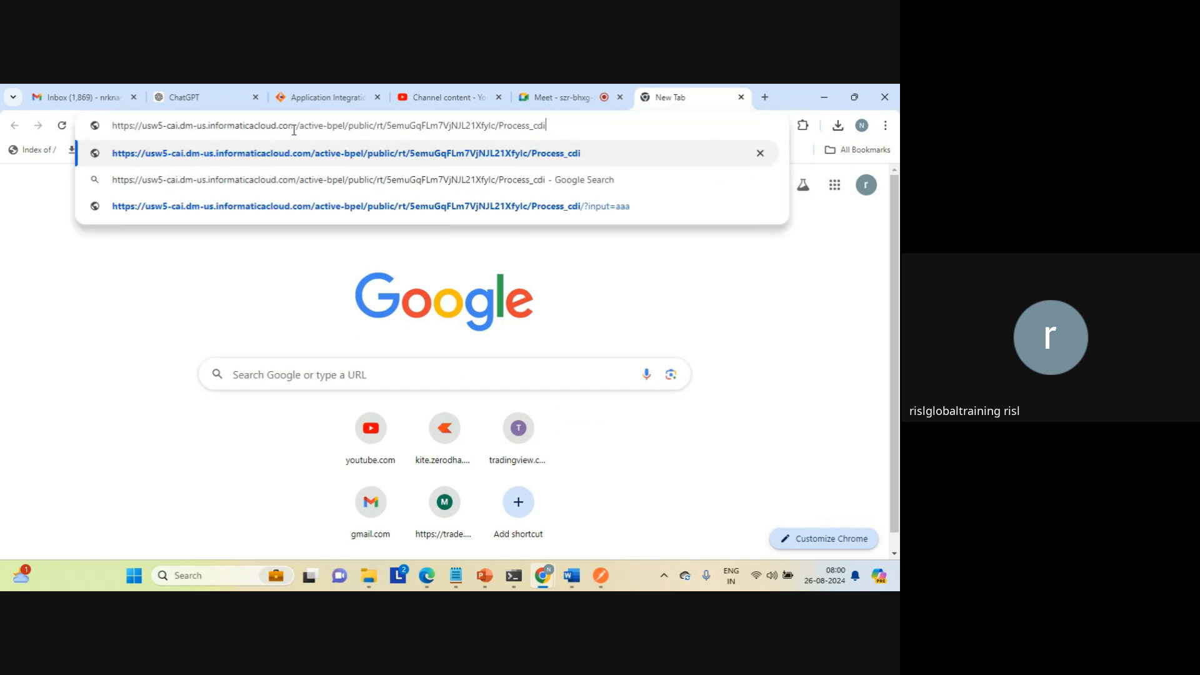
key(Return)
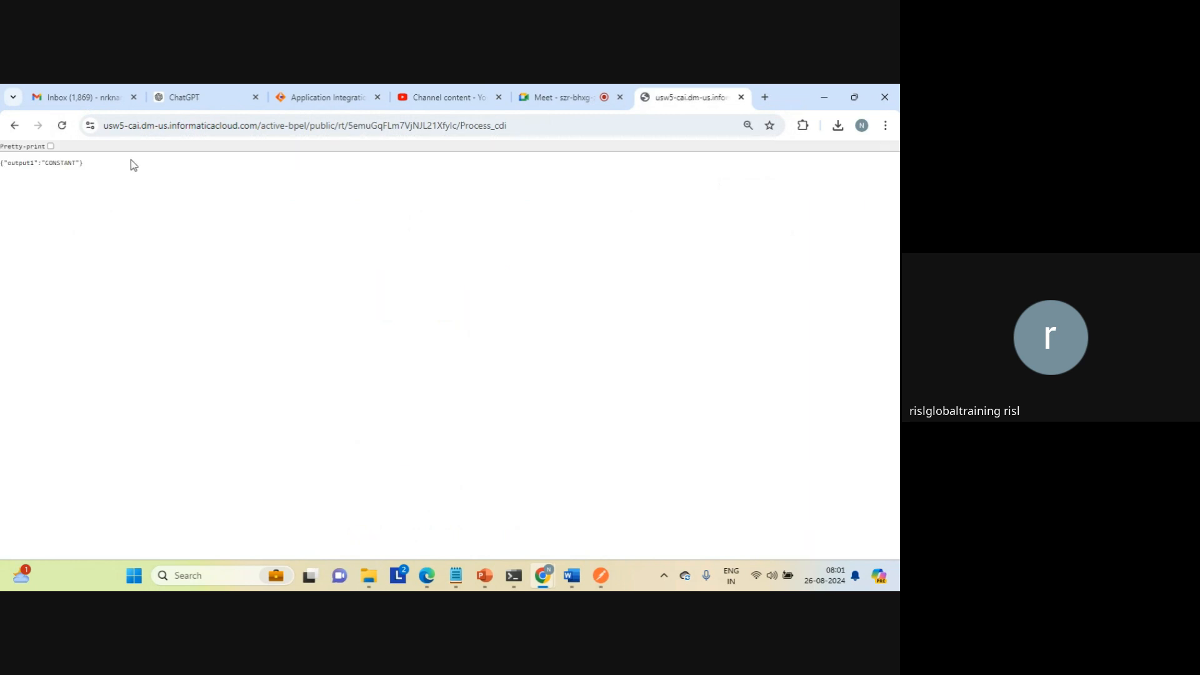
double_click(67, 164)
click(68, 164)
Step: Call the Process_cdi service URL again with /?input=aaa appended and examine the response text
click(529, 127)
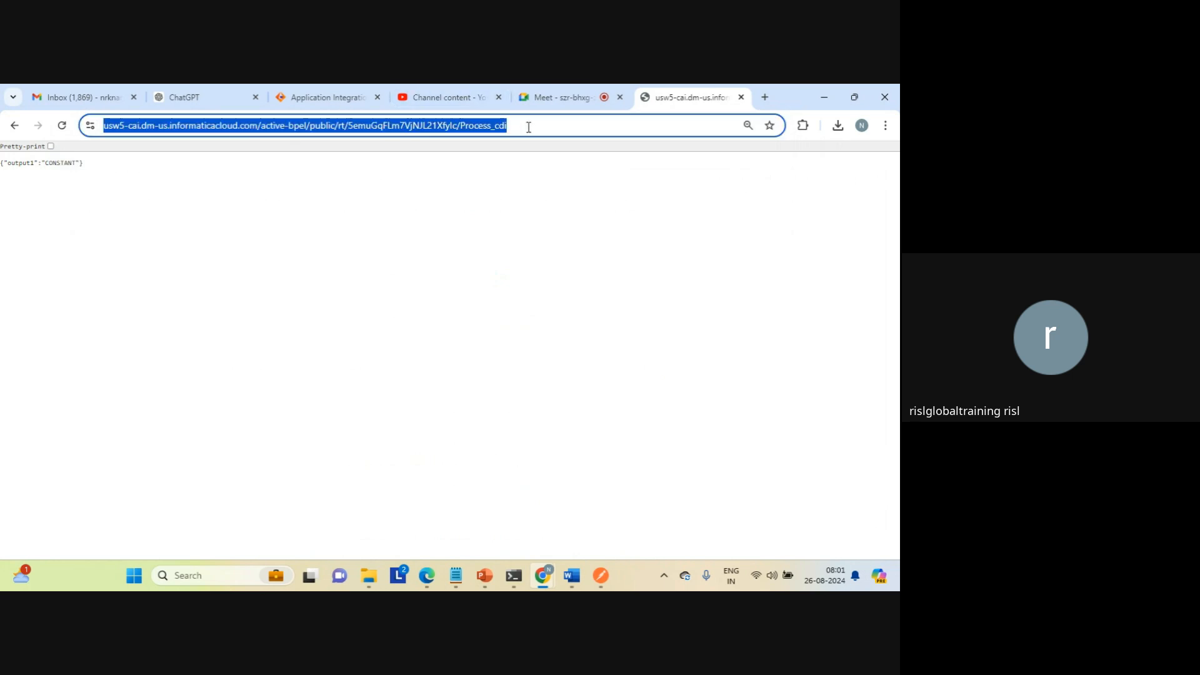
click(529, 127)
text(//)
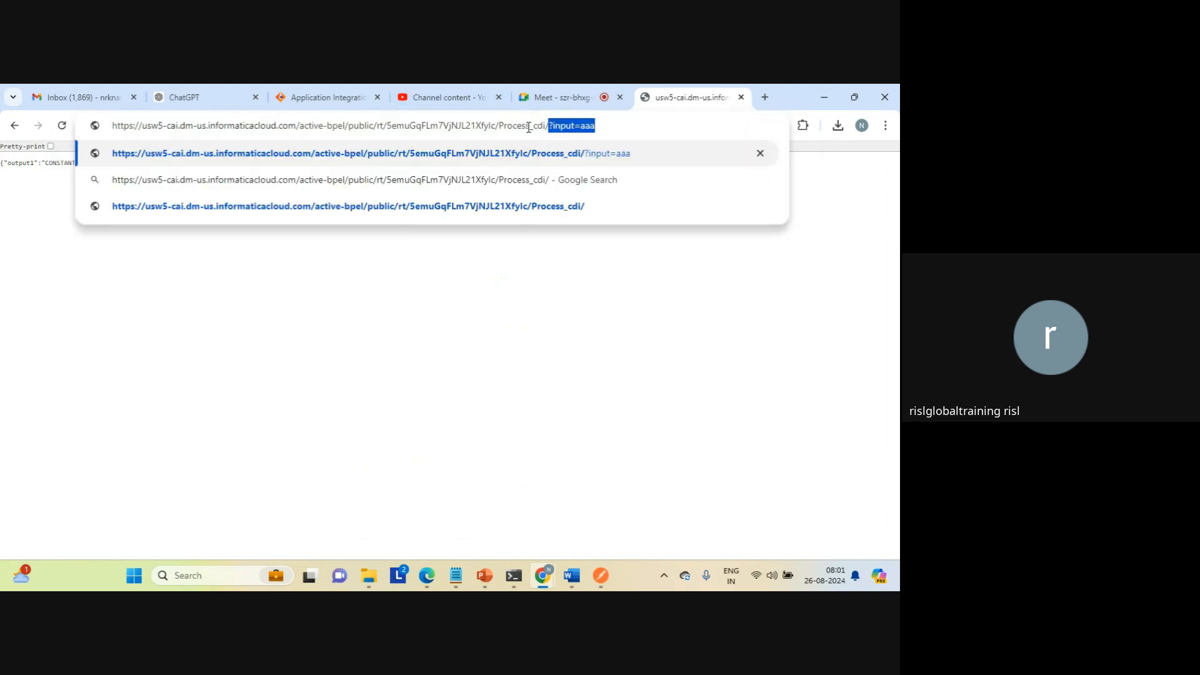
key(Return)
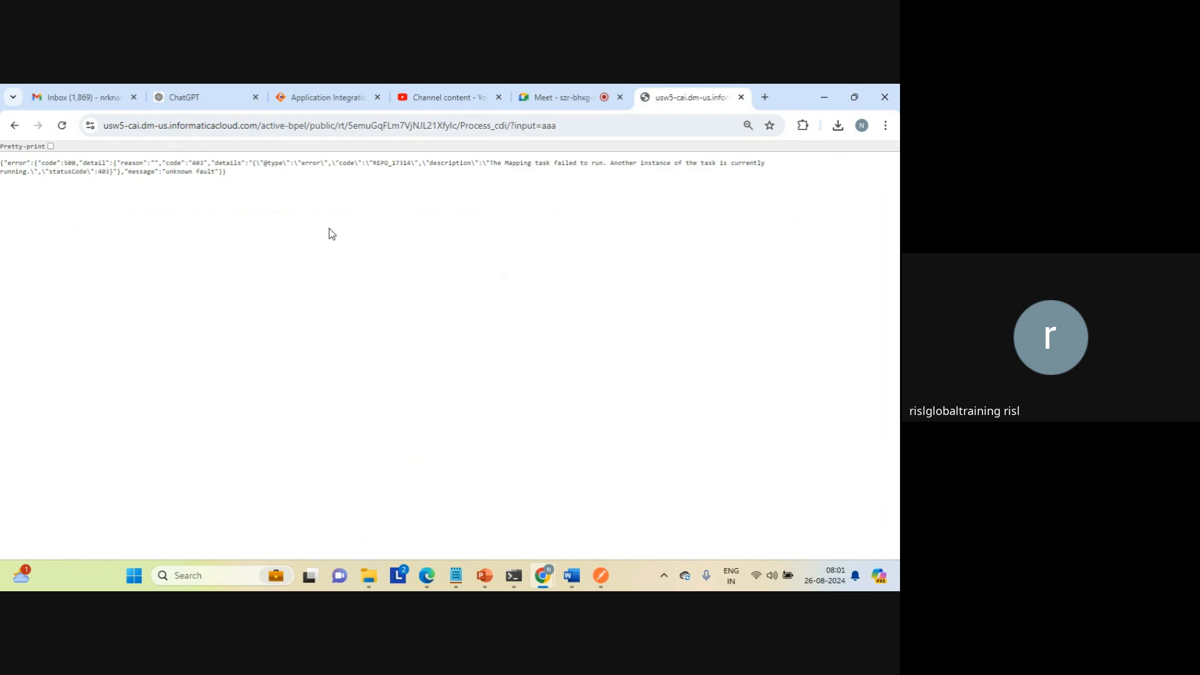
triple_click(663, 164)
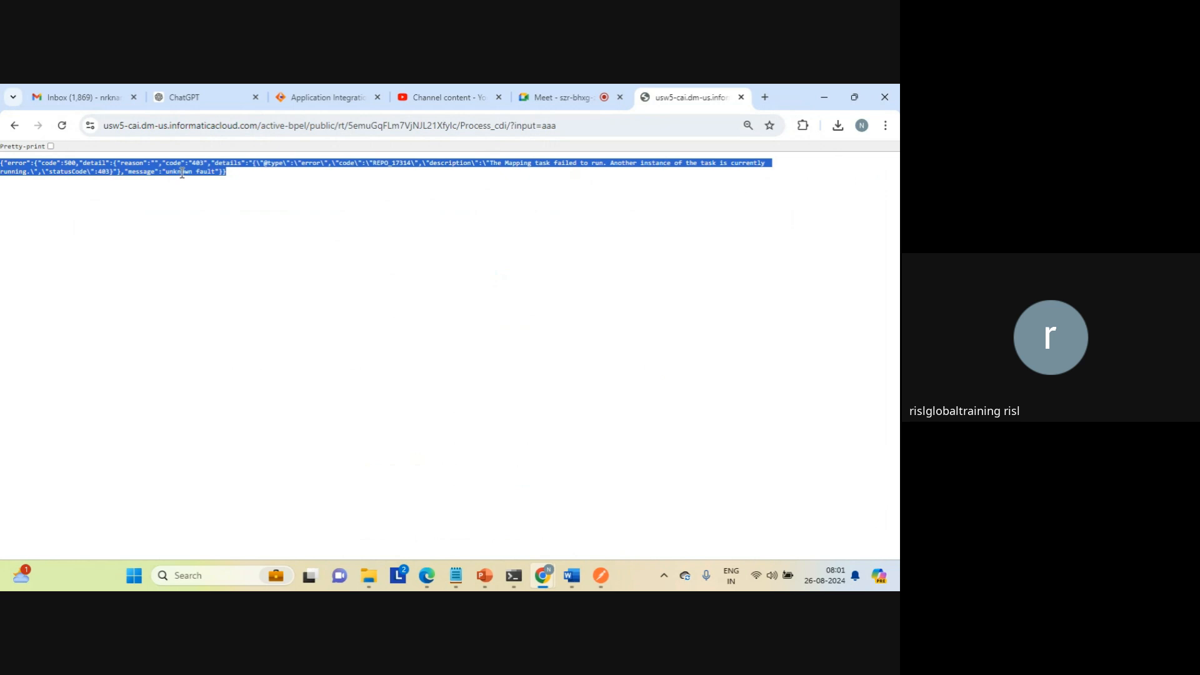
Step: Call the Process_cdi service URL with input=aaa again and examine the output and output1 values in the response
click(568, 121)
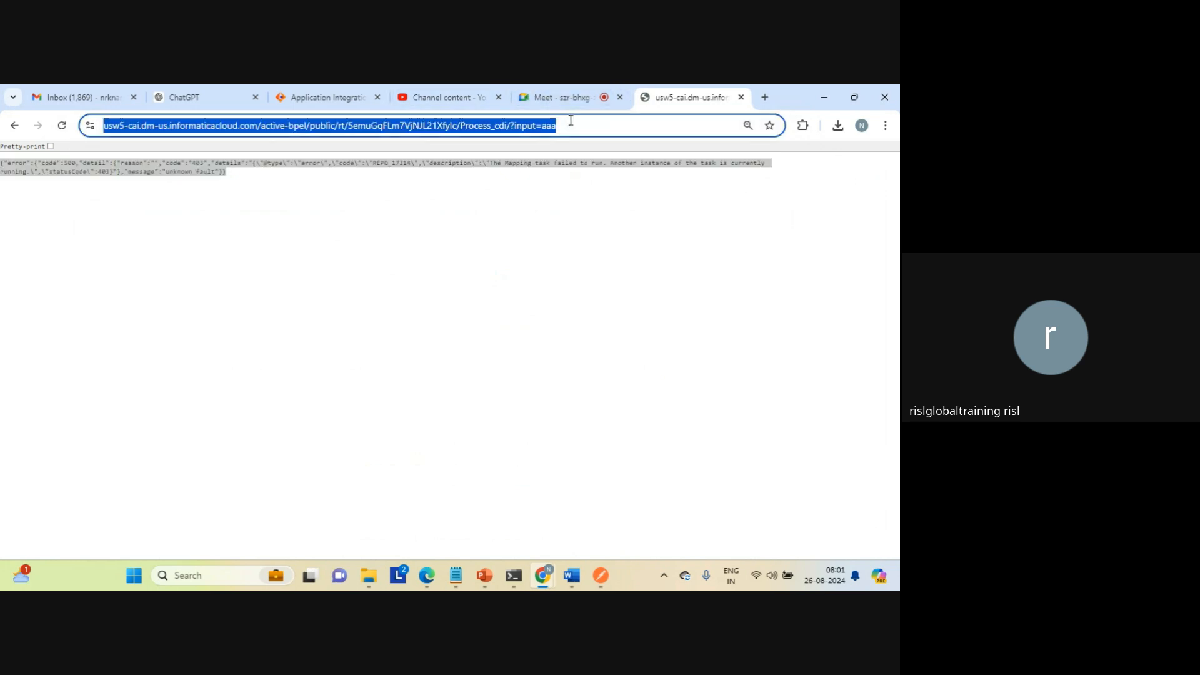
key(Return)
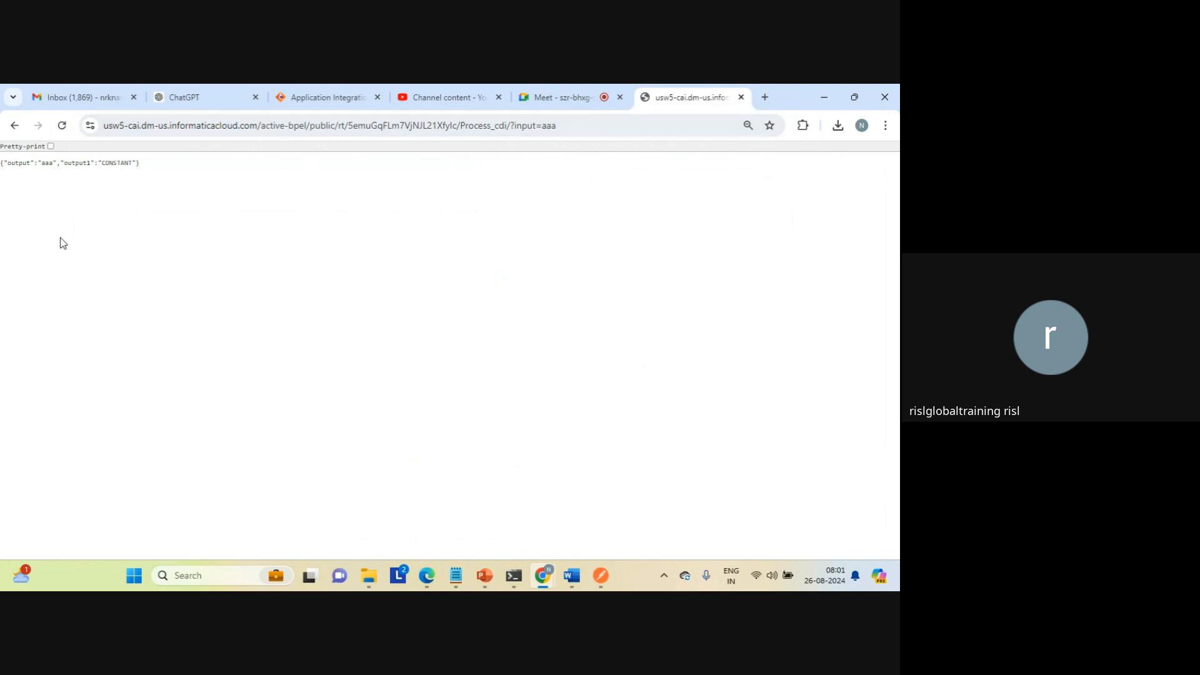
triple_click(50, 164)
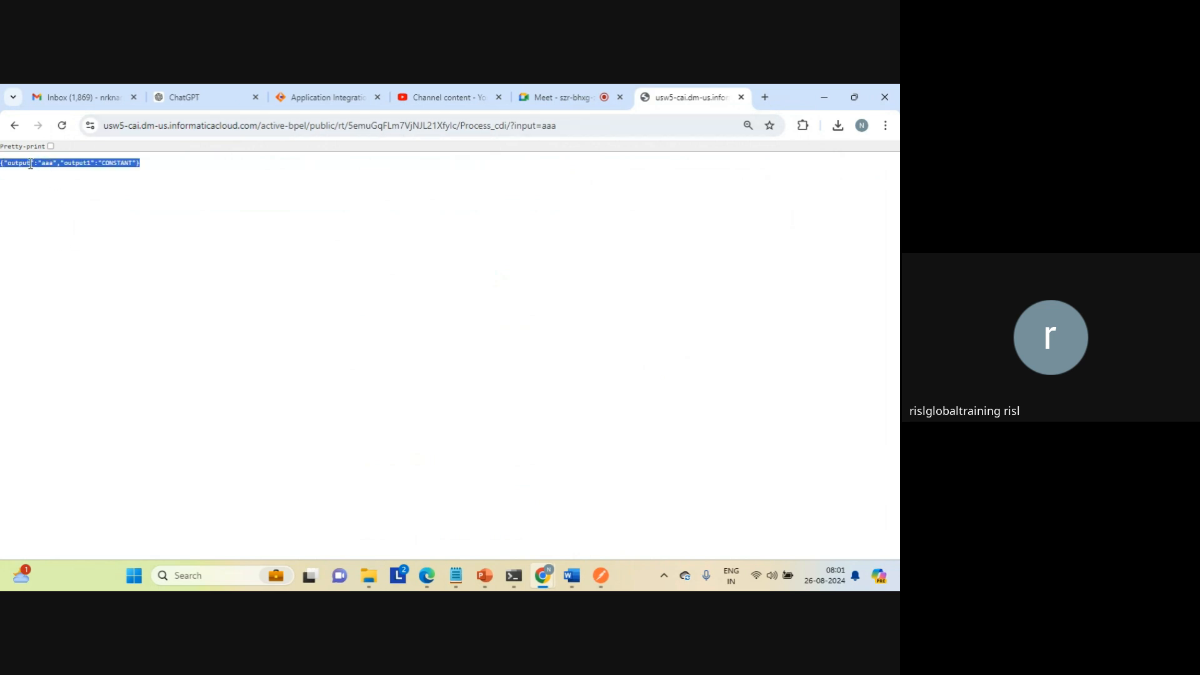
click(48, 163)
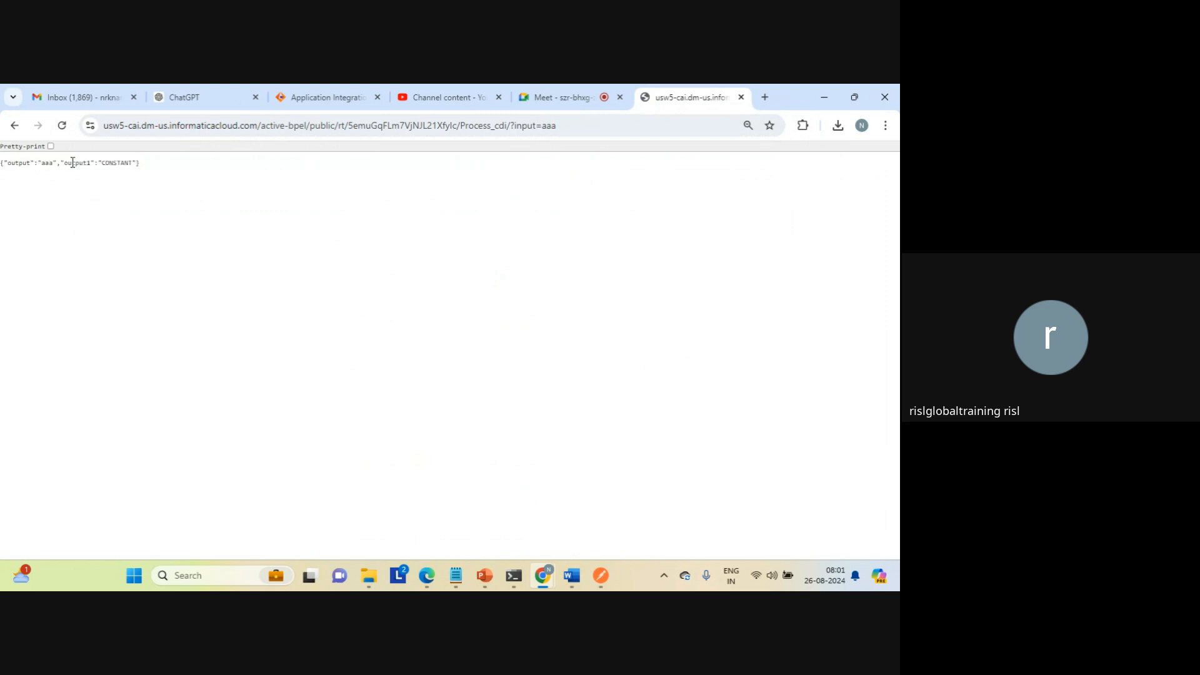
double_click(73, 163)
click(118, 163)
double_click(118, 163)
Step: Open the data_transfer_task text file from the target folder, review its rows, and return to the service response in the browser
click(370, 570)
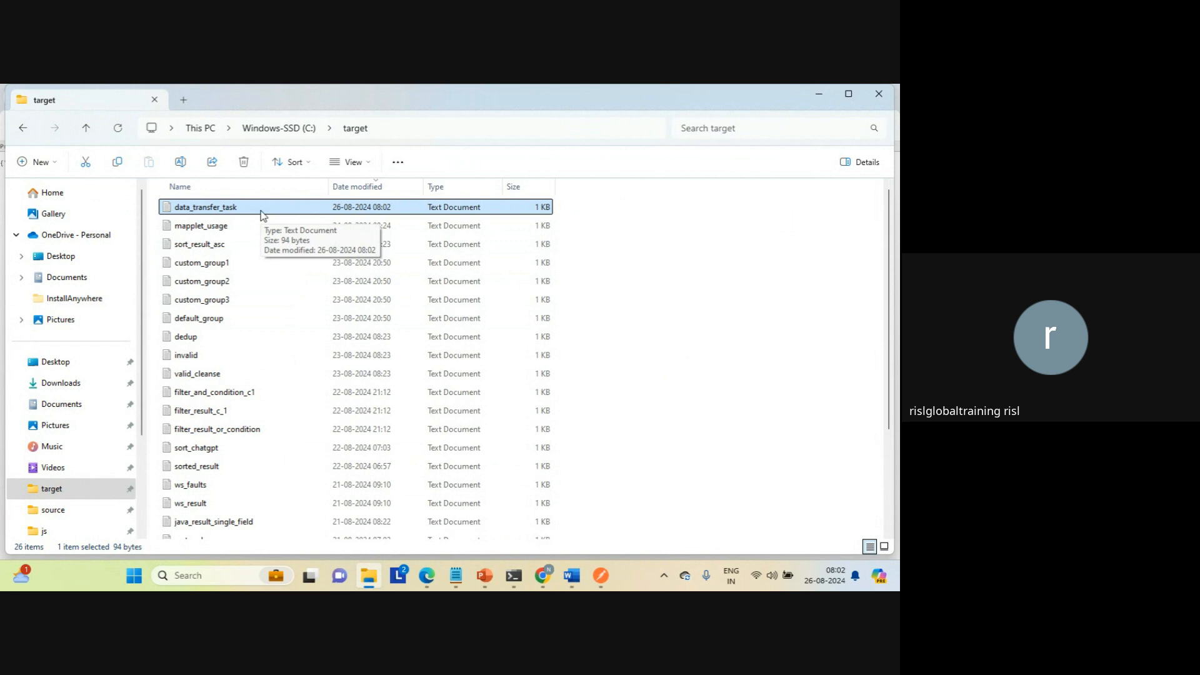
double_click(226, 210)
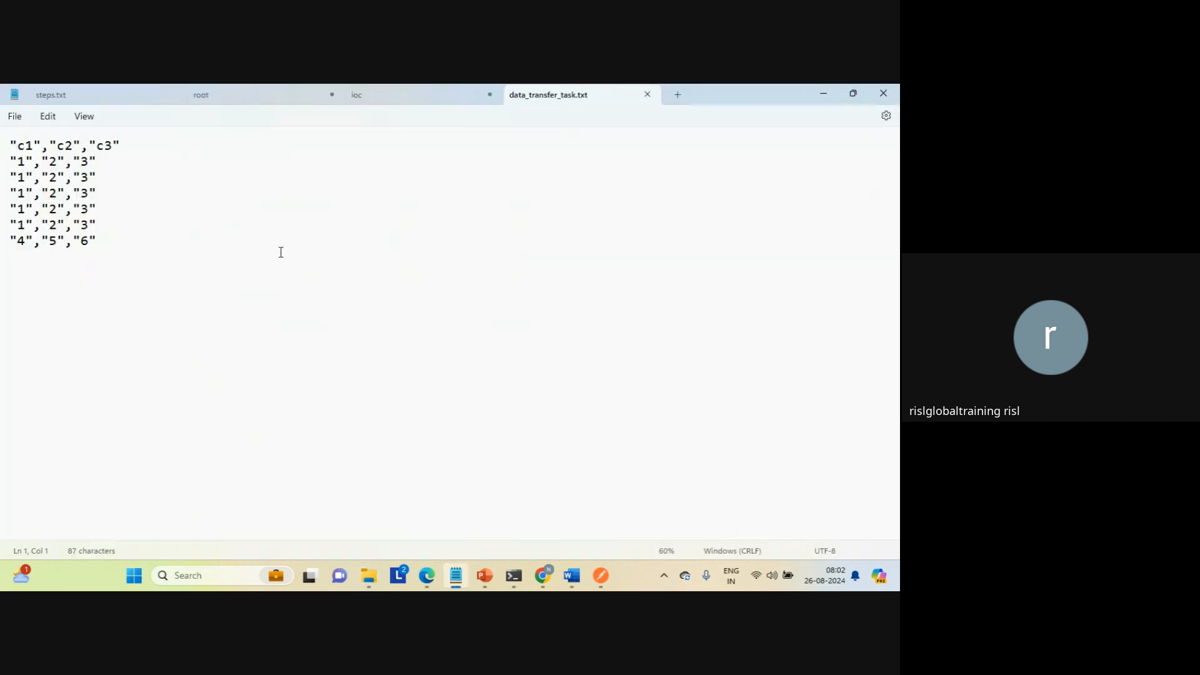
click(307, 292)
mouse_move(543, 576)
click(493, 523)
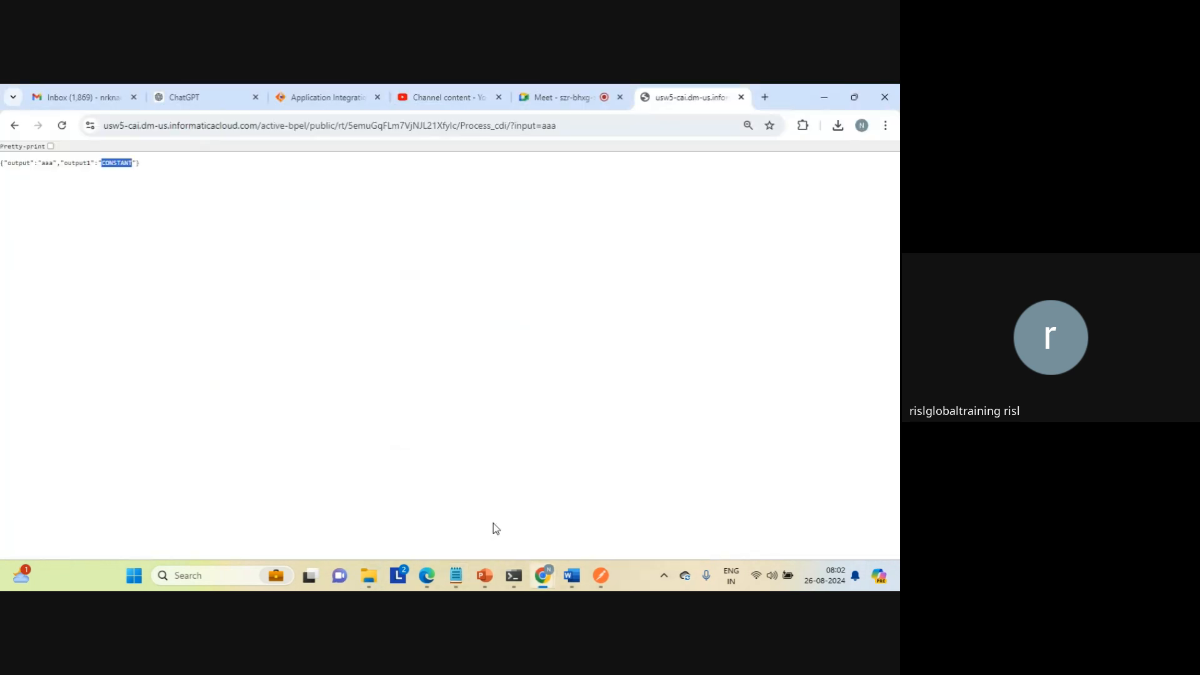
click(587, 291)
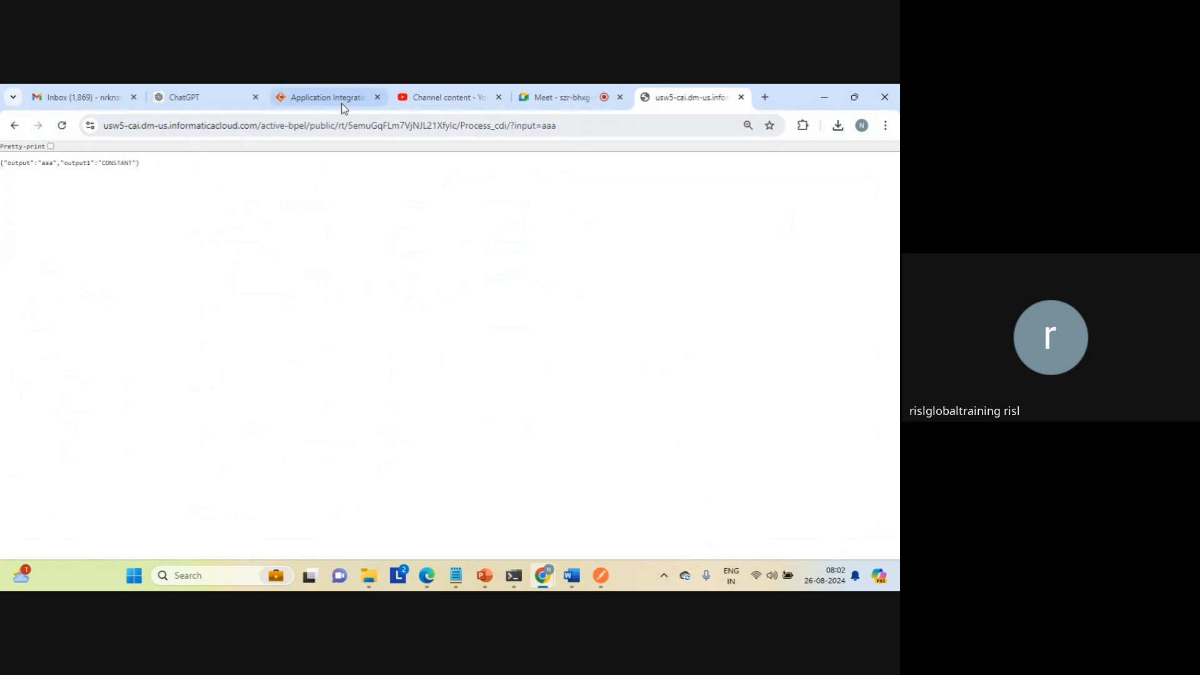
Step: Return to the Process_cdi design, close its properties detail, and examine the Start, Process_1 and End steps
click(325, 99)
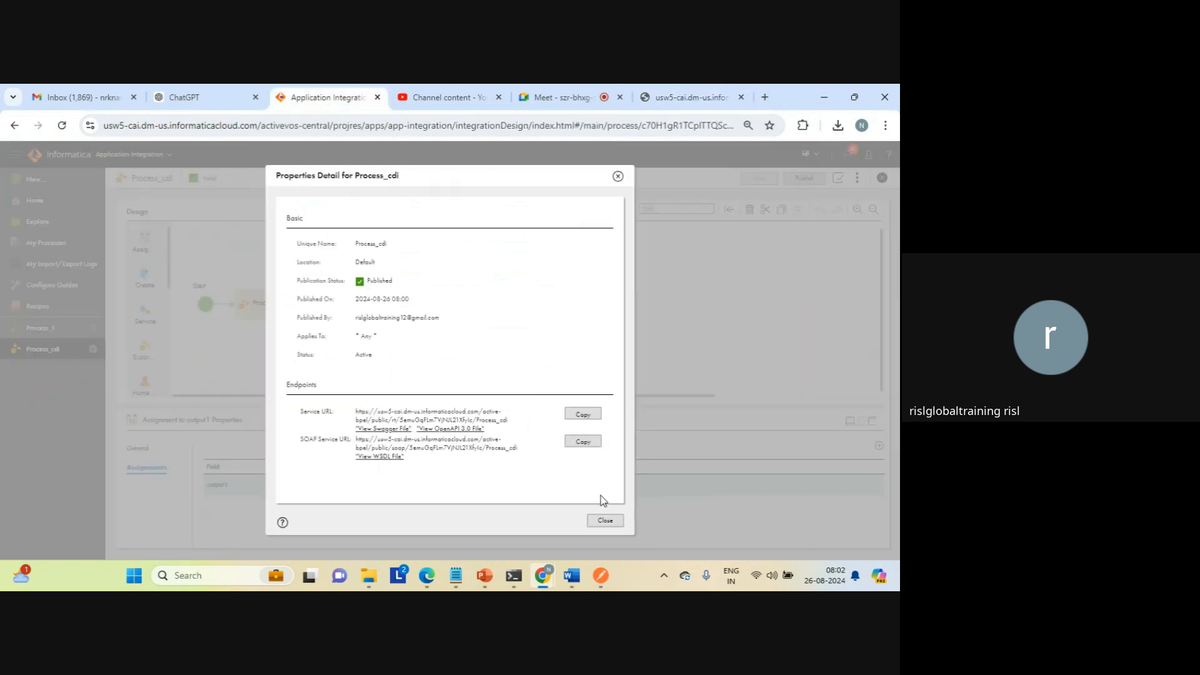
click(606, 521)
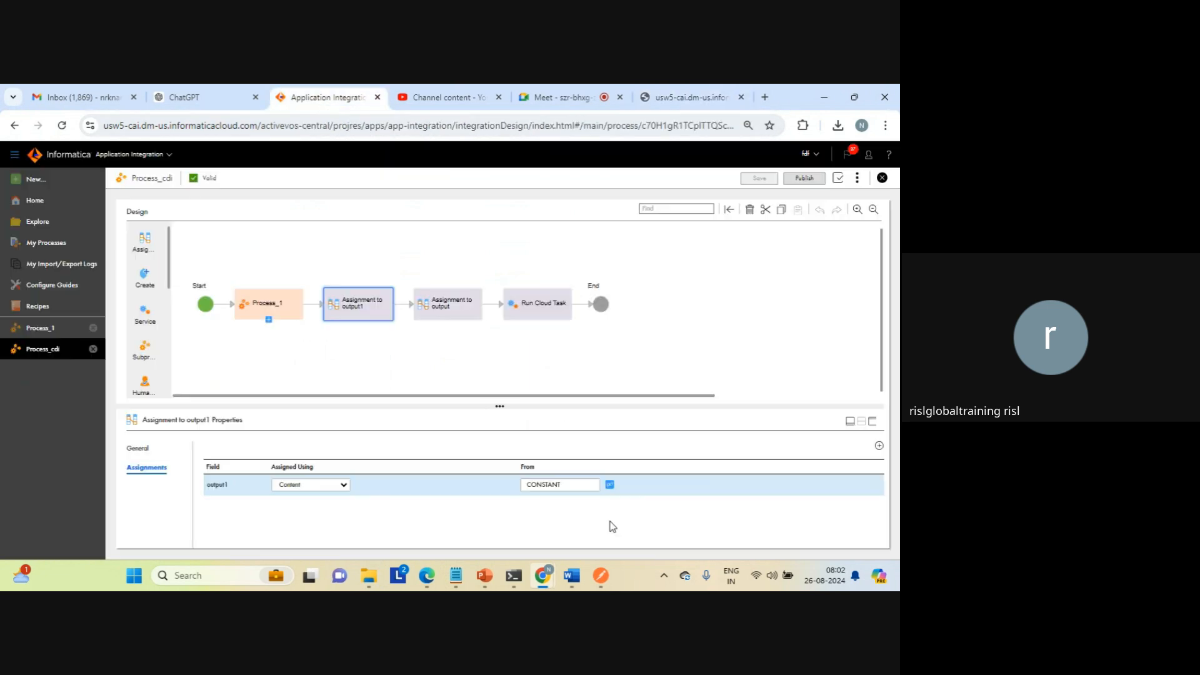
click(431, 386)
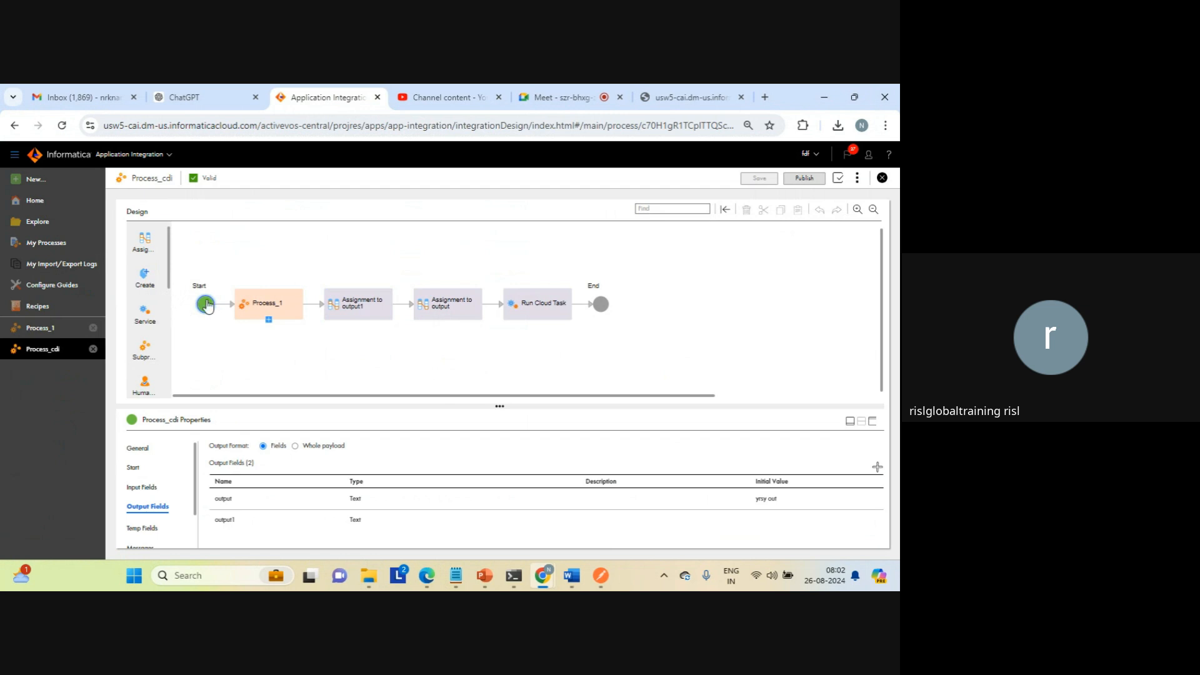
click(249, 309)
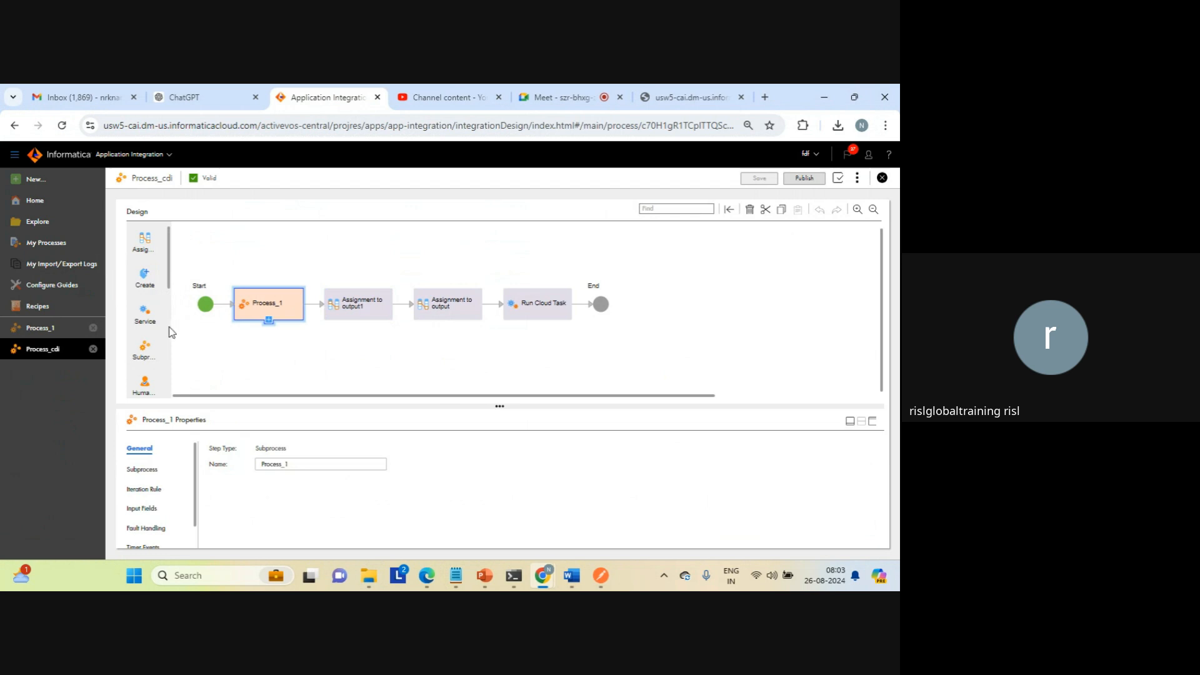
scroll(171, 332, down, 3)
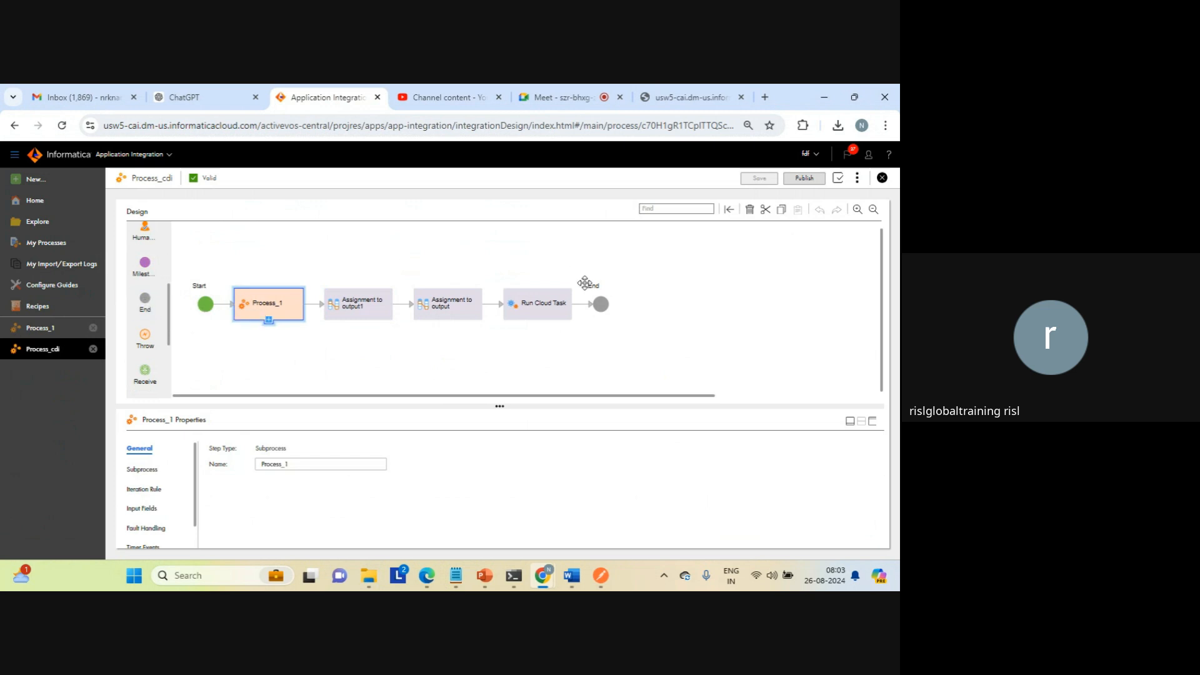
click(600, 304)
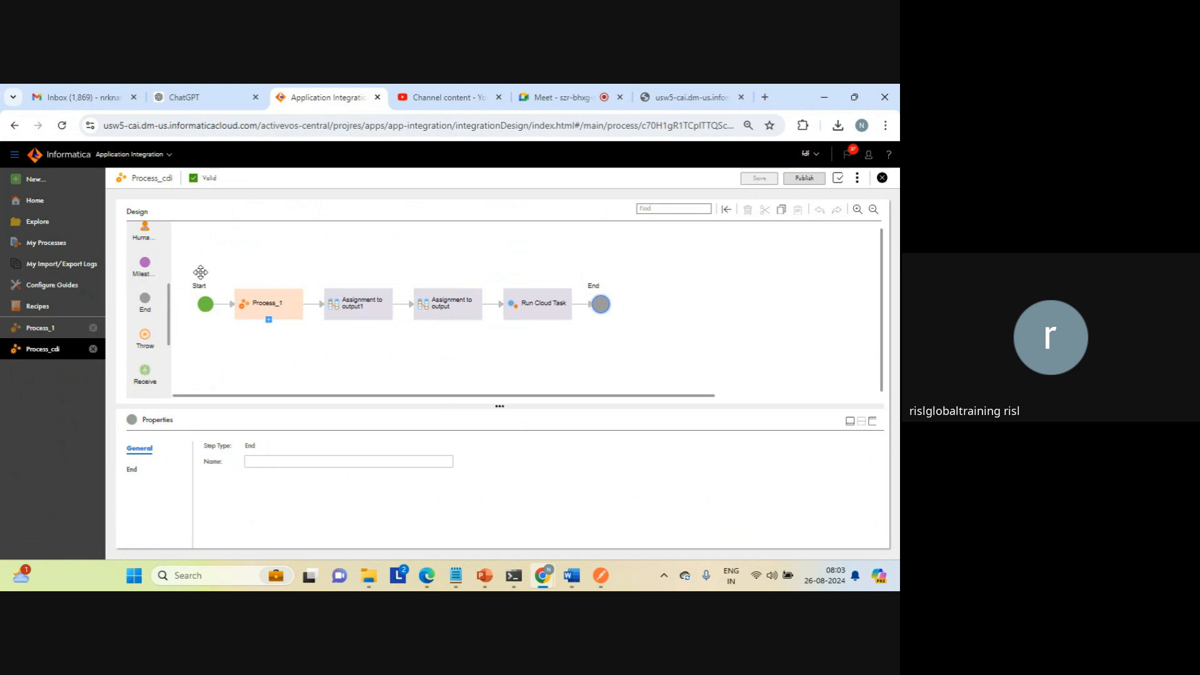
Step: Insert a Milestone step between Run Cloud Task and End, and set its ending type to End of Process
drag(147, 273, 581, 308)
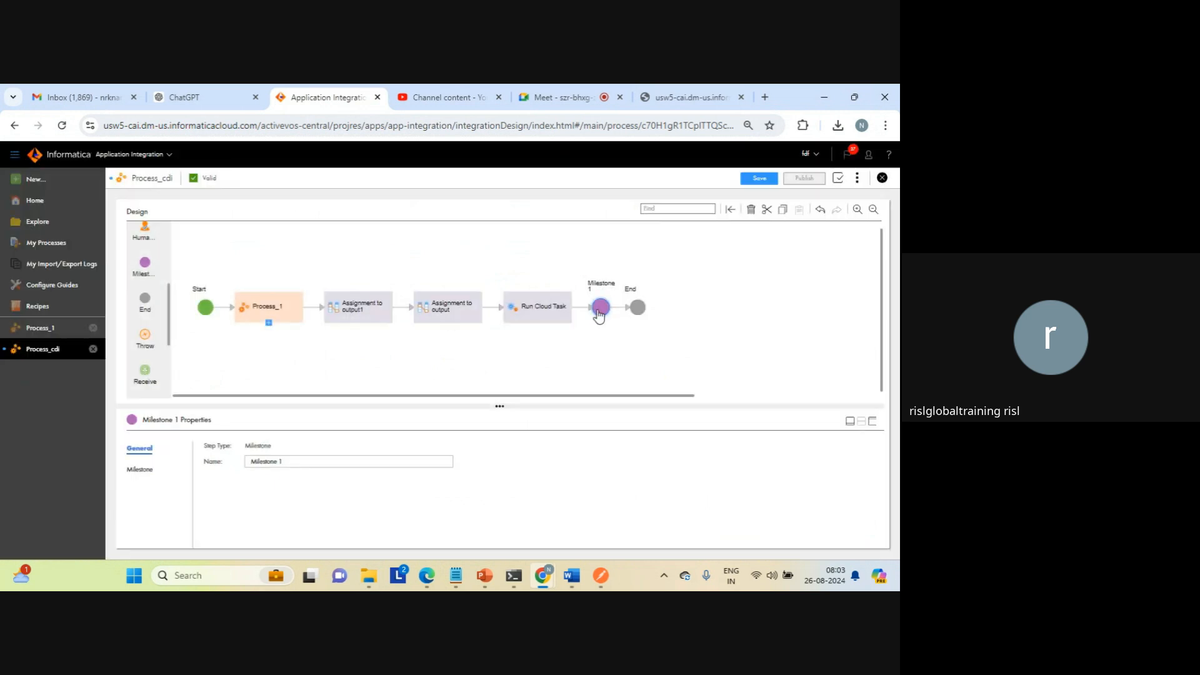
click(143, 468)
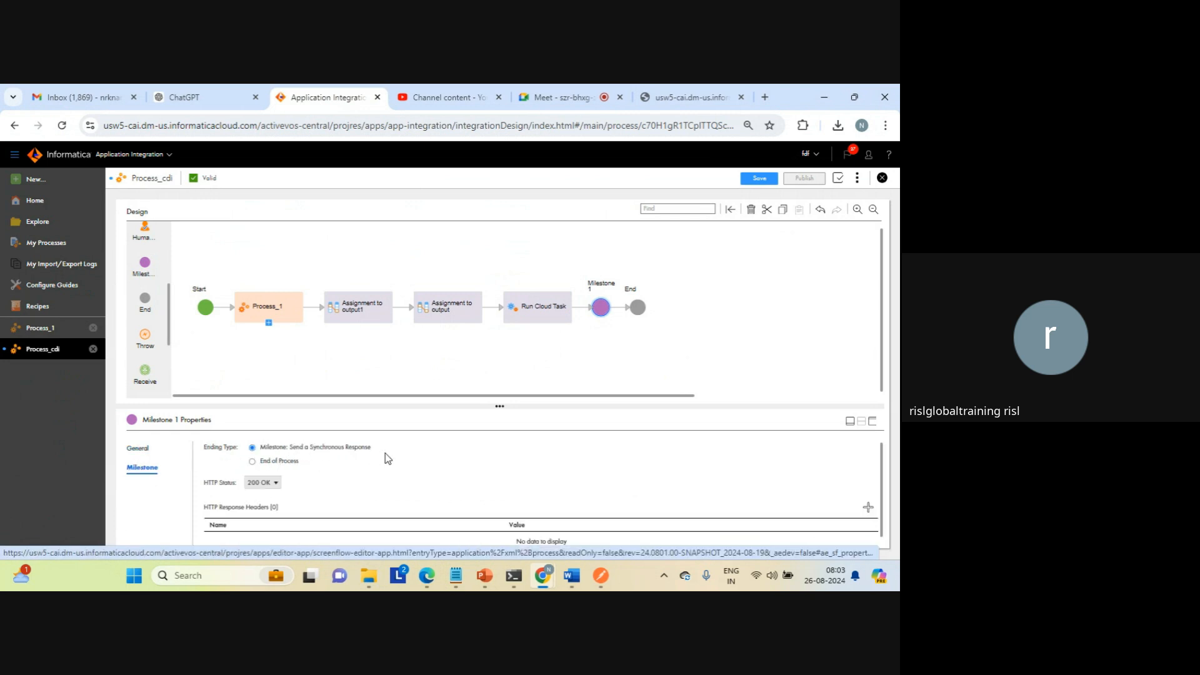
click(254, 464)
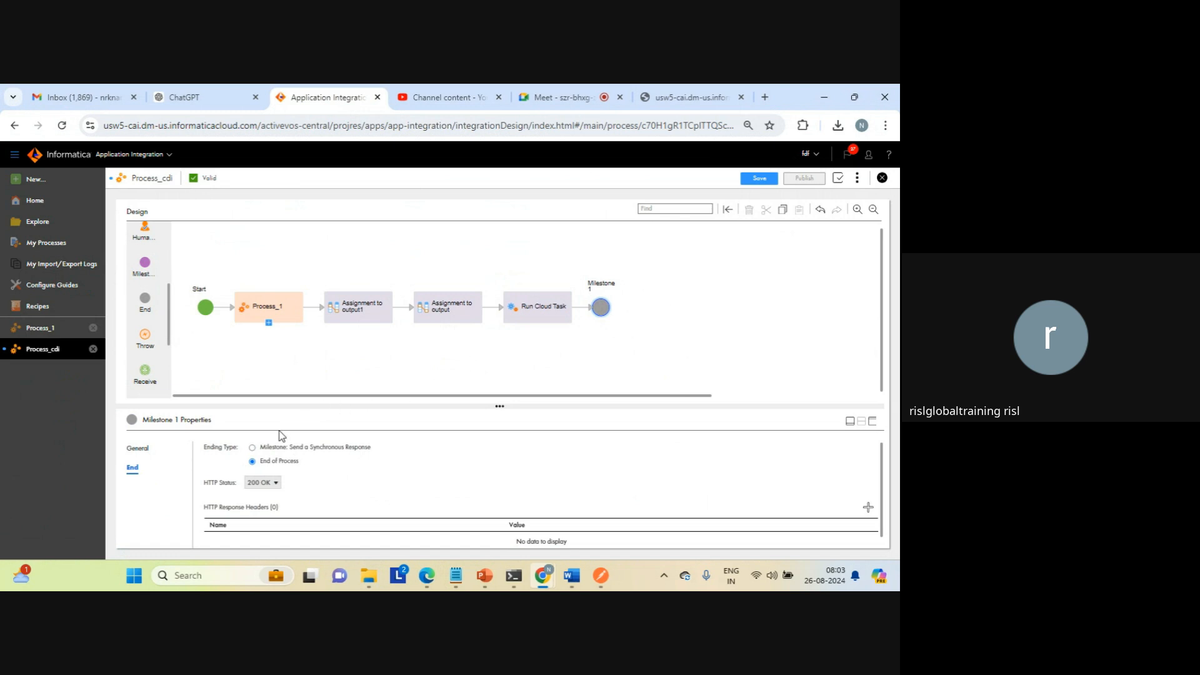
Step: Try the ending type Milestone: Send a Synchronous Response on the Milestone 1 step and save the process
click(253, 447)
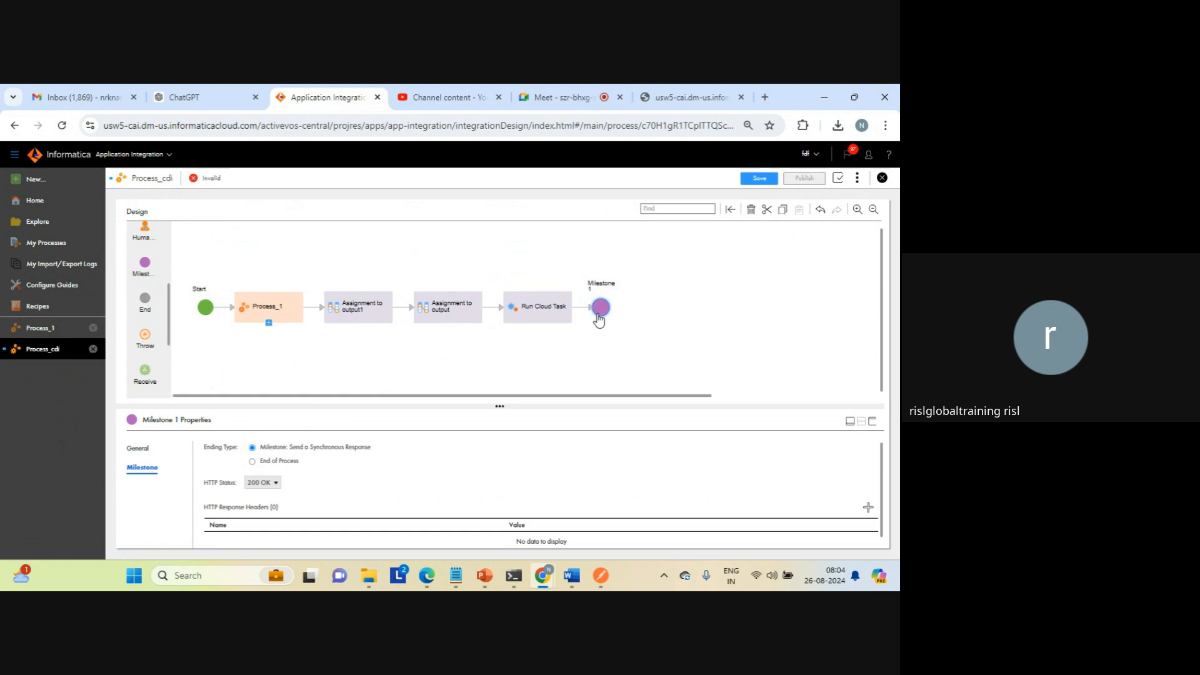
click(757, 180)
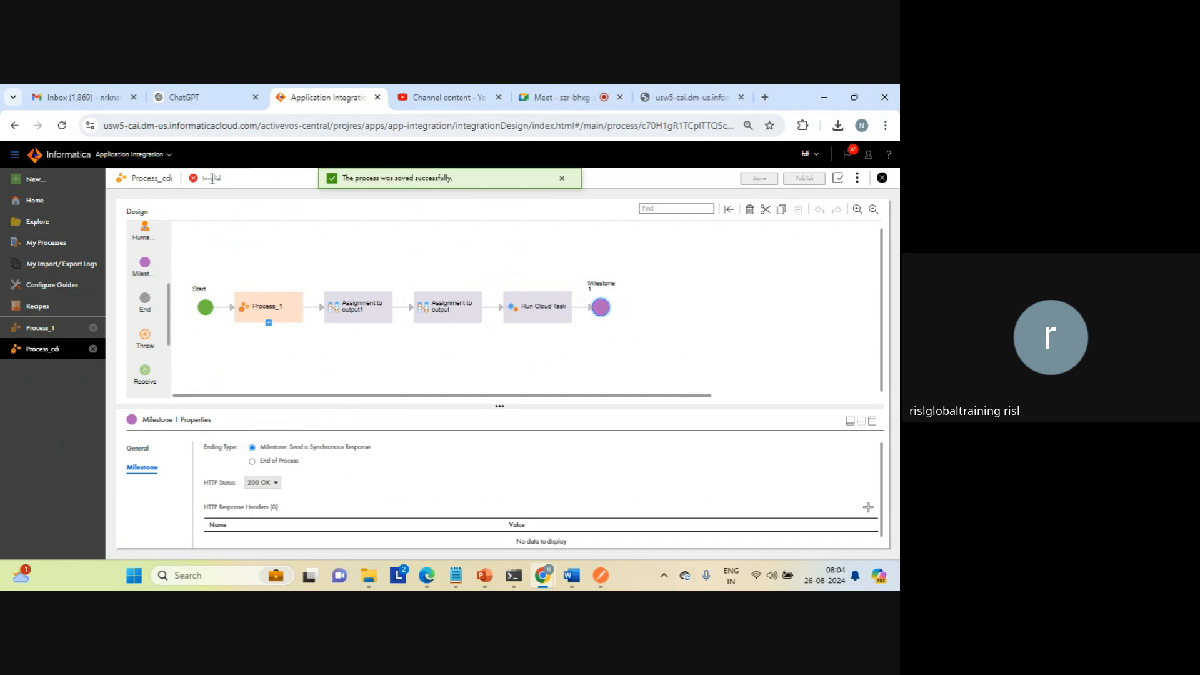
Step: Set the Milestone 1 ending type to End of Process, and save and publish Process_cdi
click(253, 462)
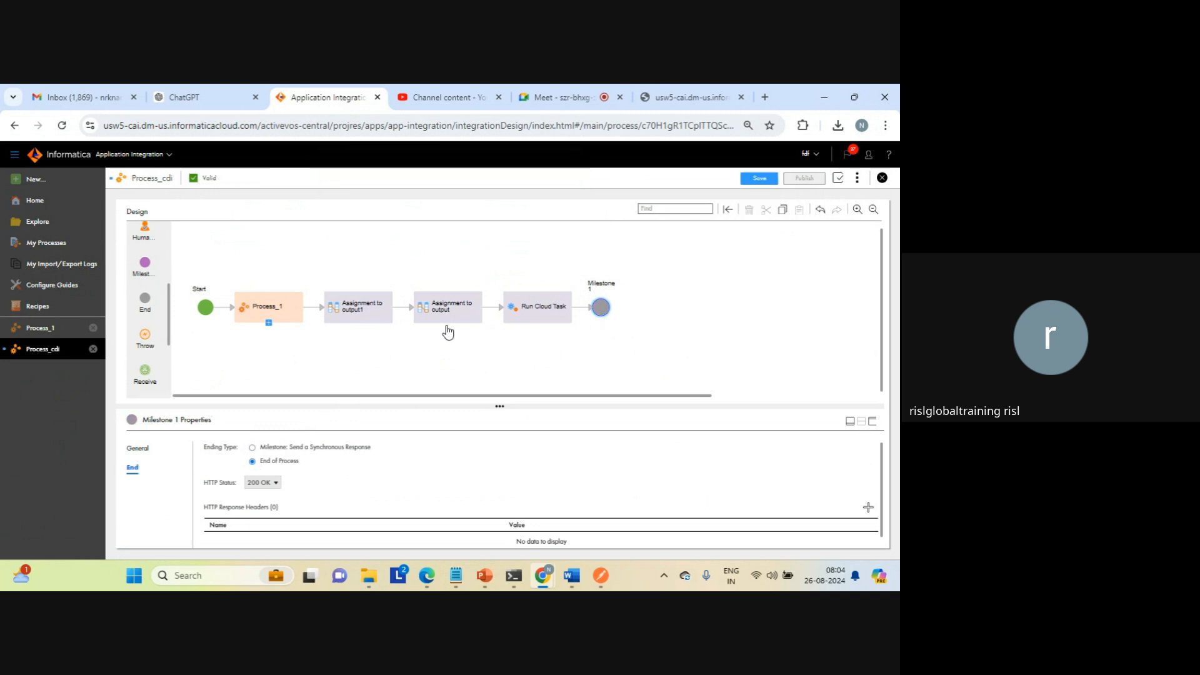
click(760, 180)
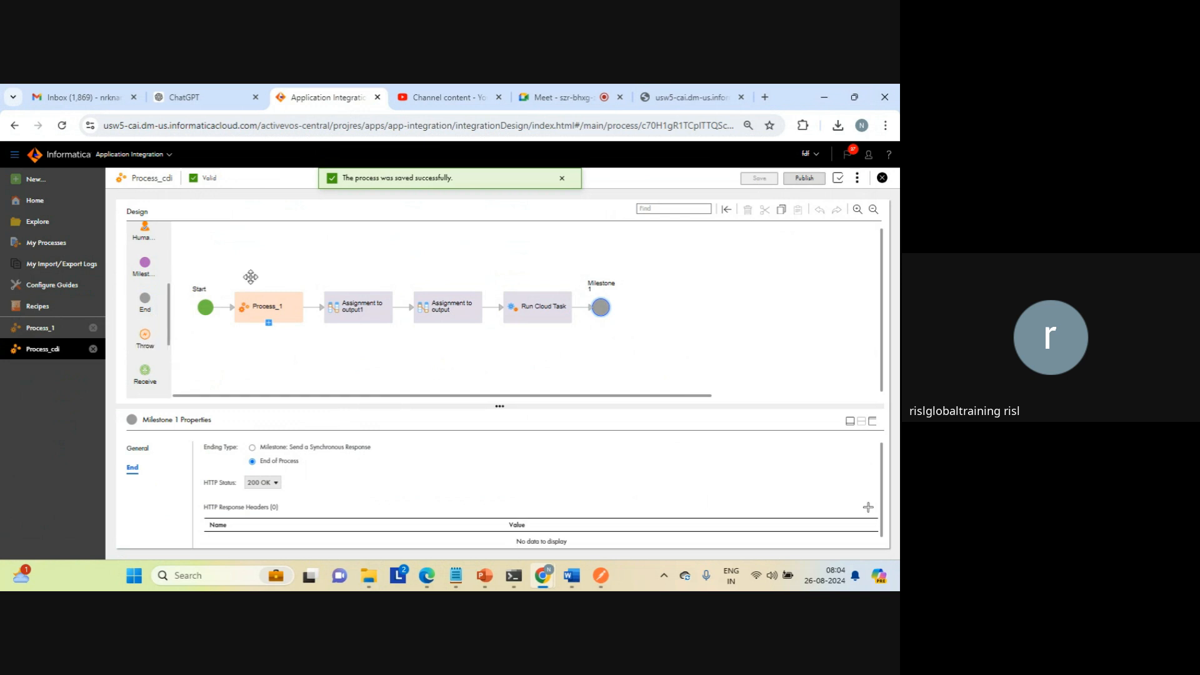
click(804, 179)
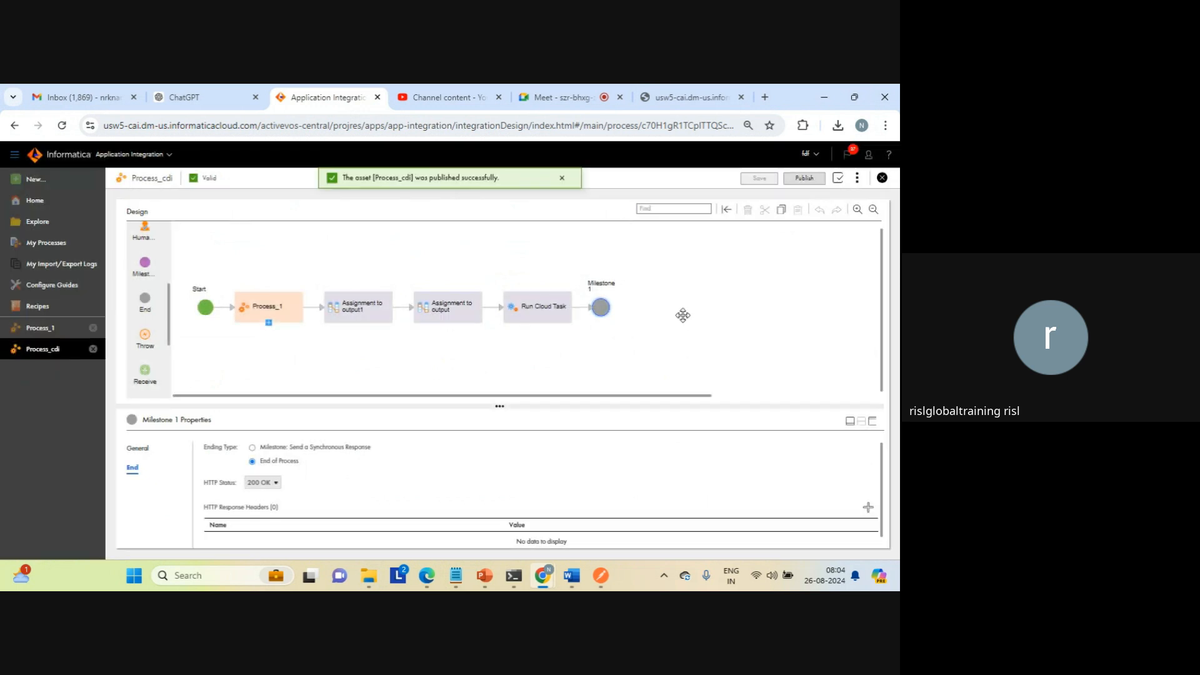
Step: Copy the service URL of Process_cdi from its properties detail
click(857, 178)
click(819, 219)
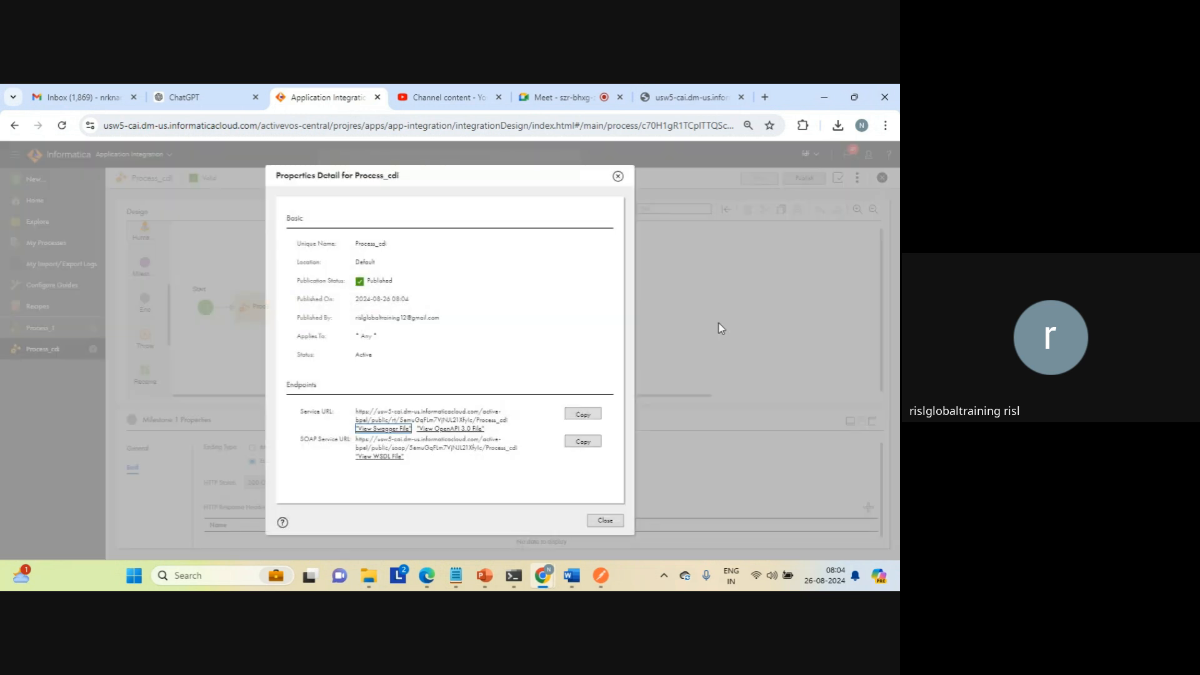
click(582, 416)
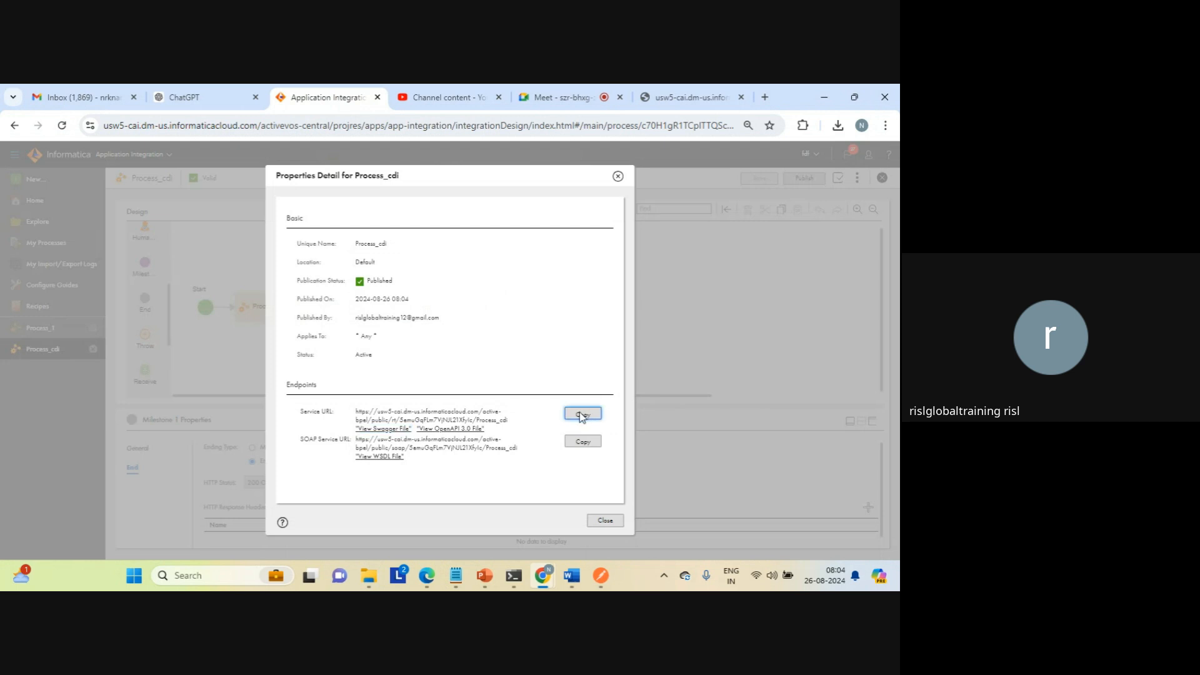
Step: Close the old response tab, call the copied Process_cdi service URL in a new tab, and examine the response
click(742, 97)
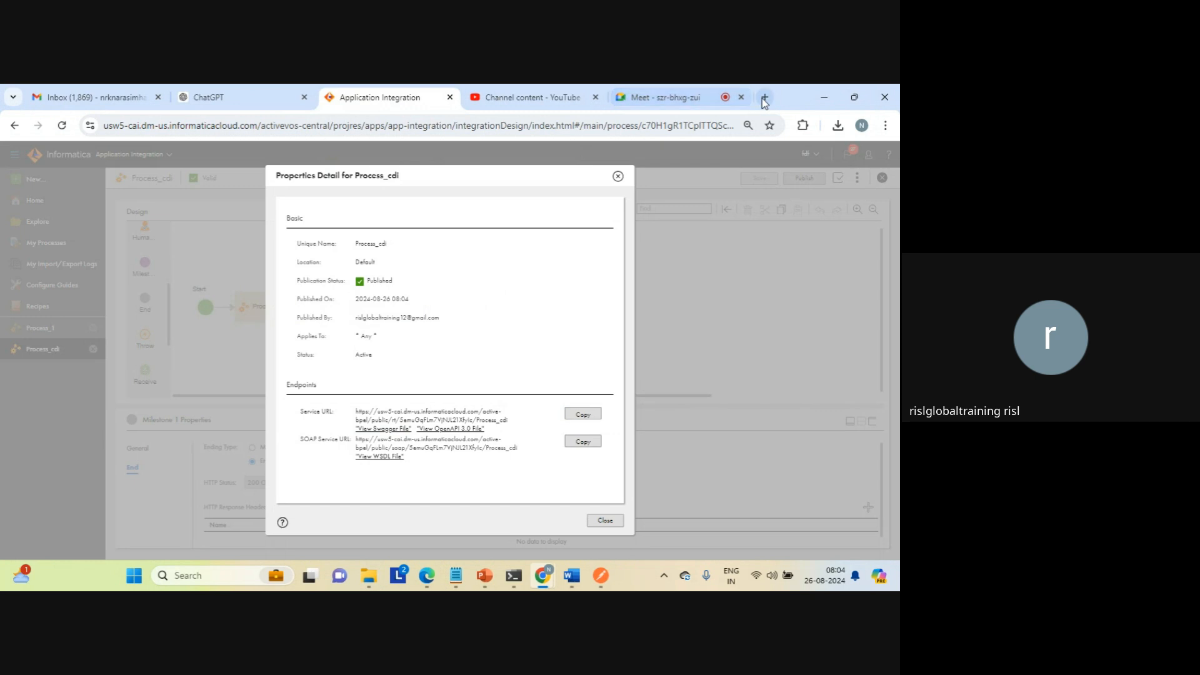
click(765, 96)
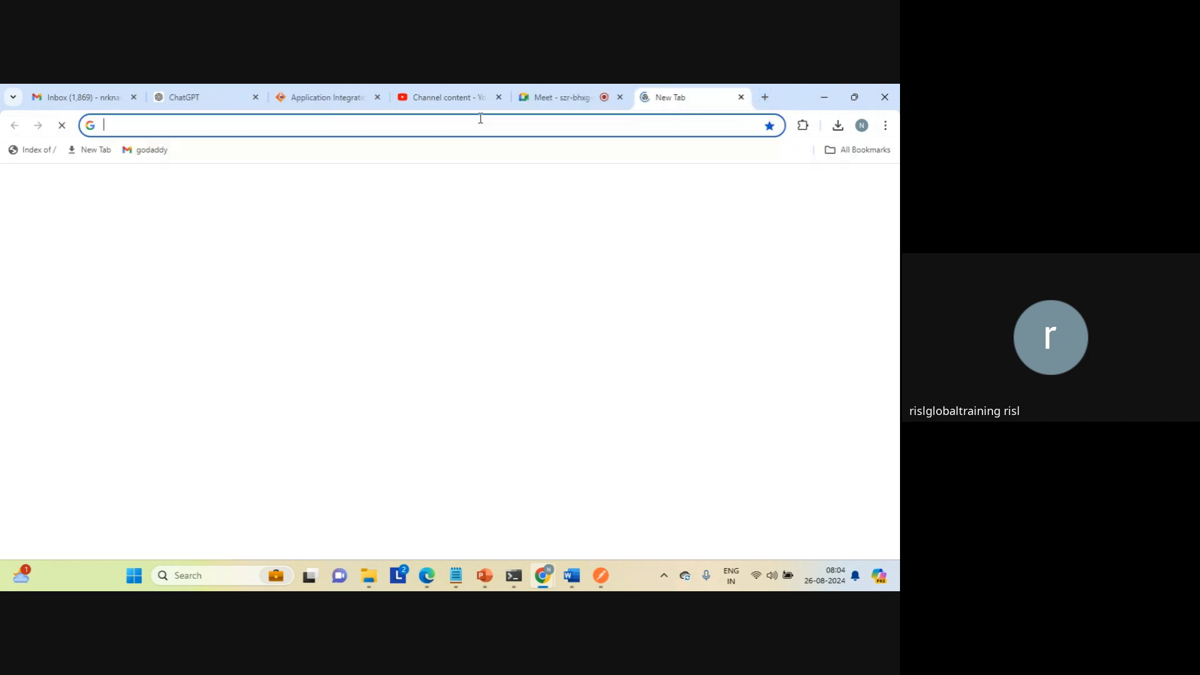
right_click(455, 123)
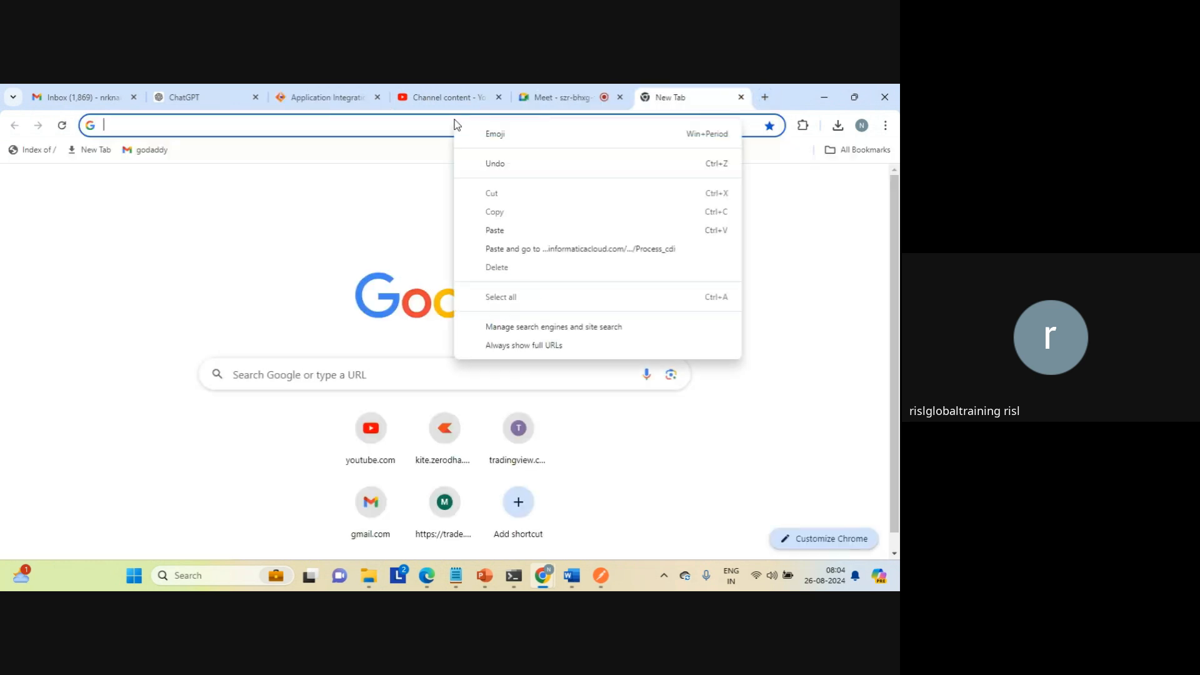
click(493, 231)
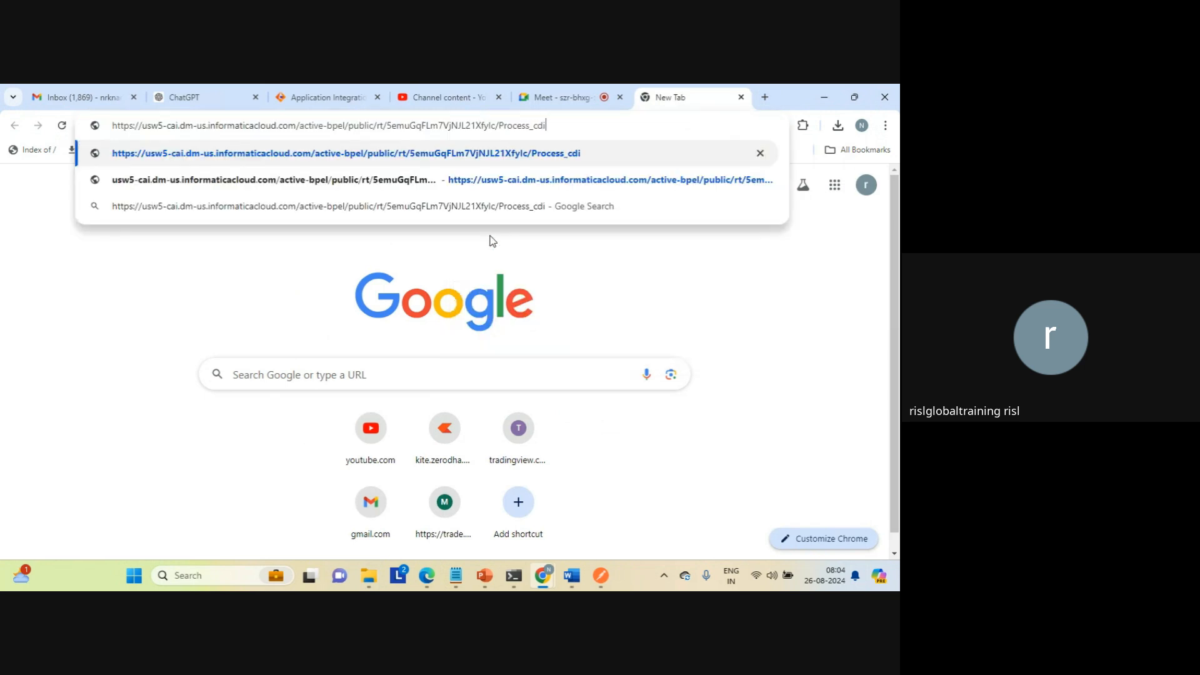
key(Return)
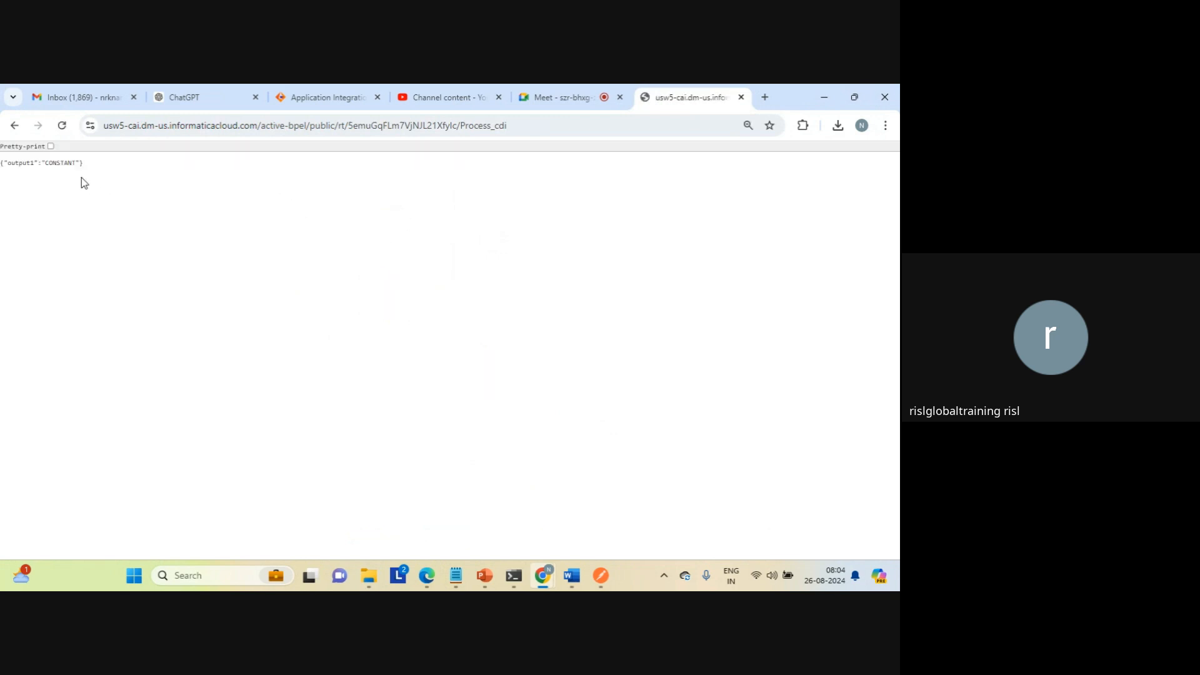
triple_click(53, 162)
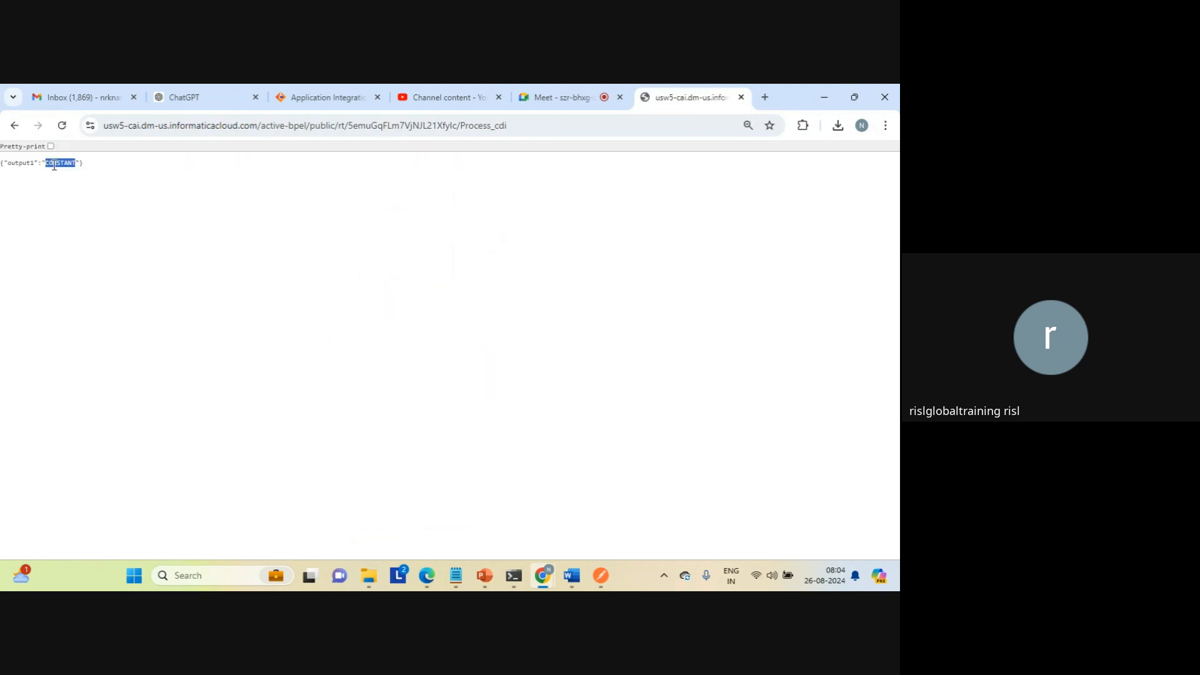
Step: Return to the Process_cdi design from the response page and close its properties detail
click(527, 119)
click(531, 186)
click(530, 124)
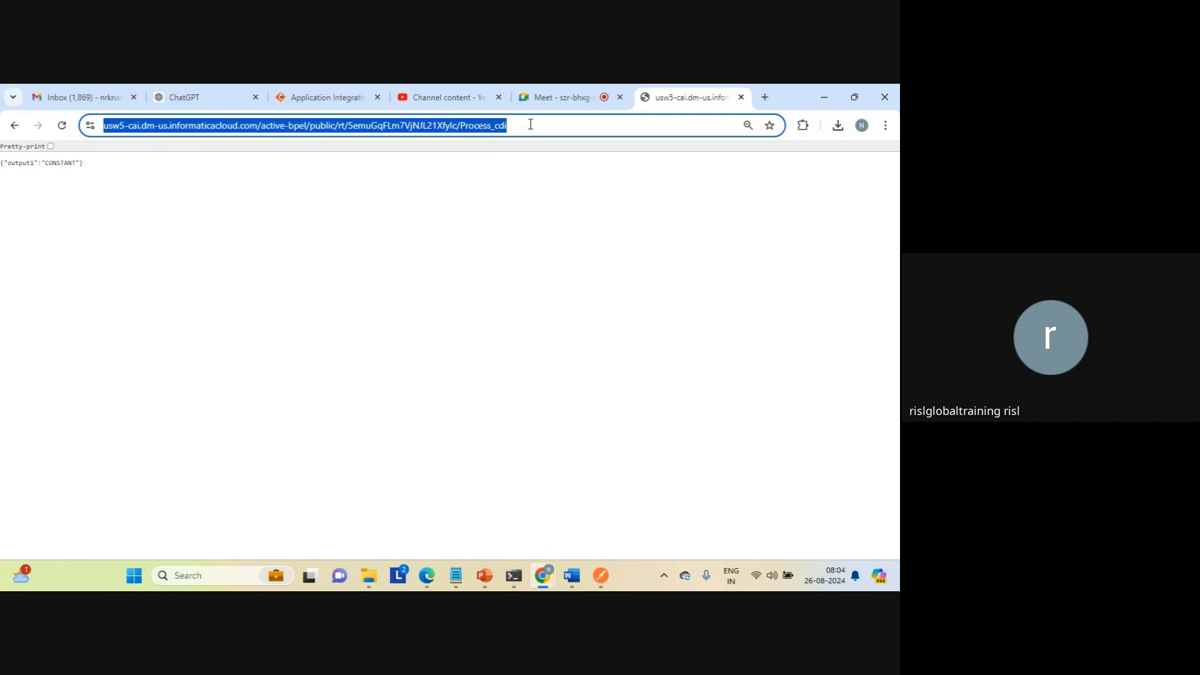
click(531, 125)
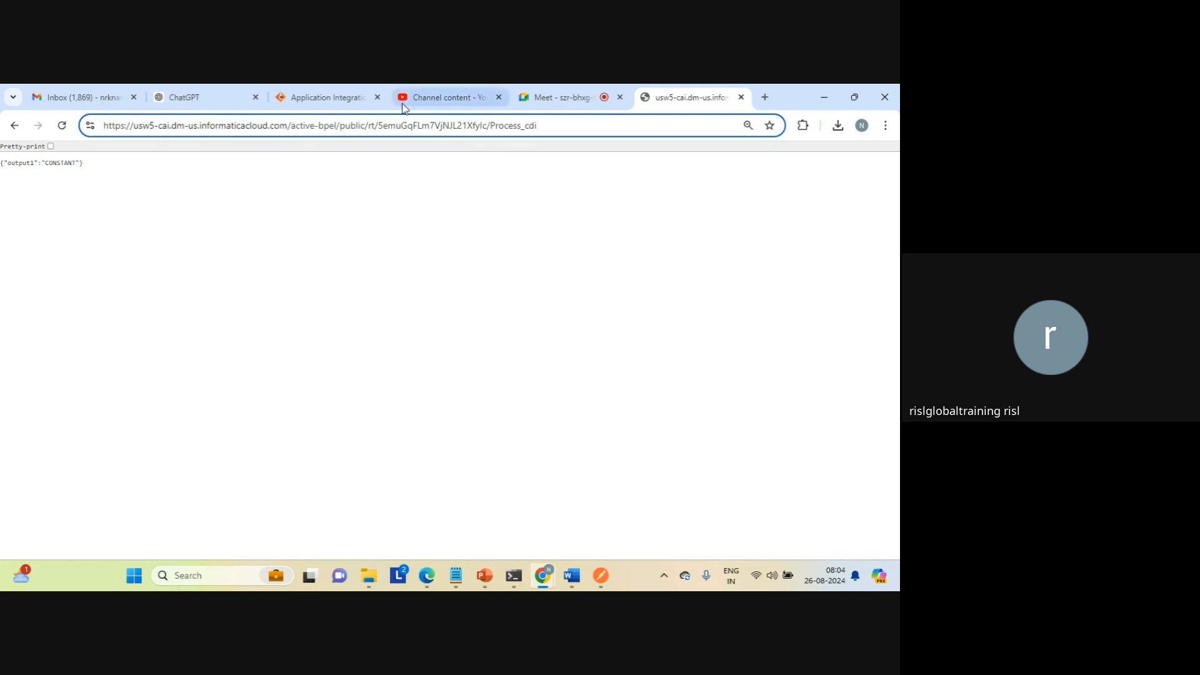
click(334, 100)
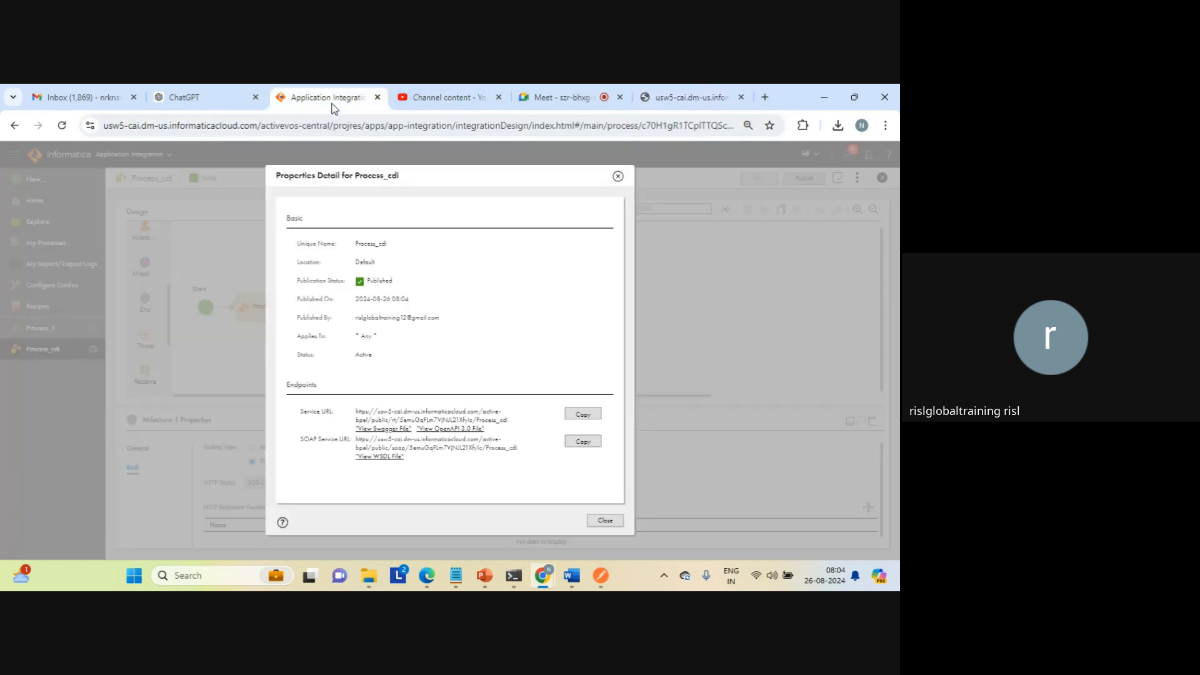
click(605, 520)
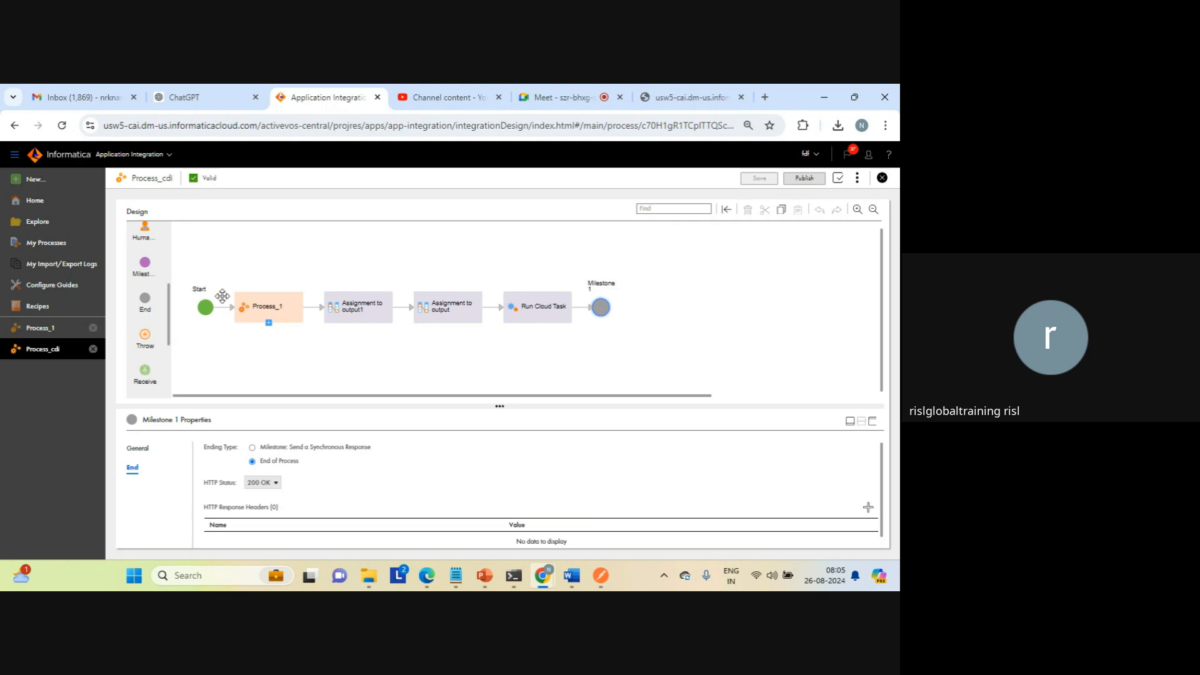
Step: Mark the input field of Process_cdi as required in the Start step's input fields
click(205, 307)
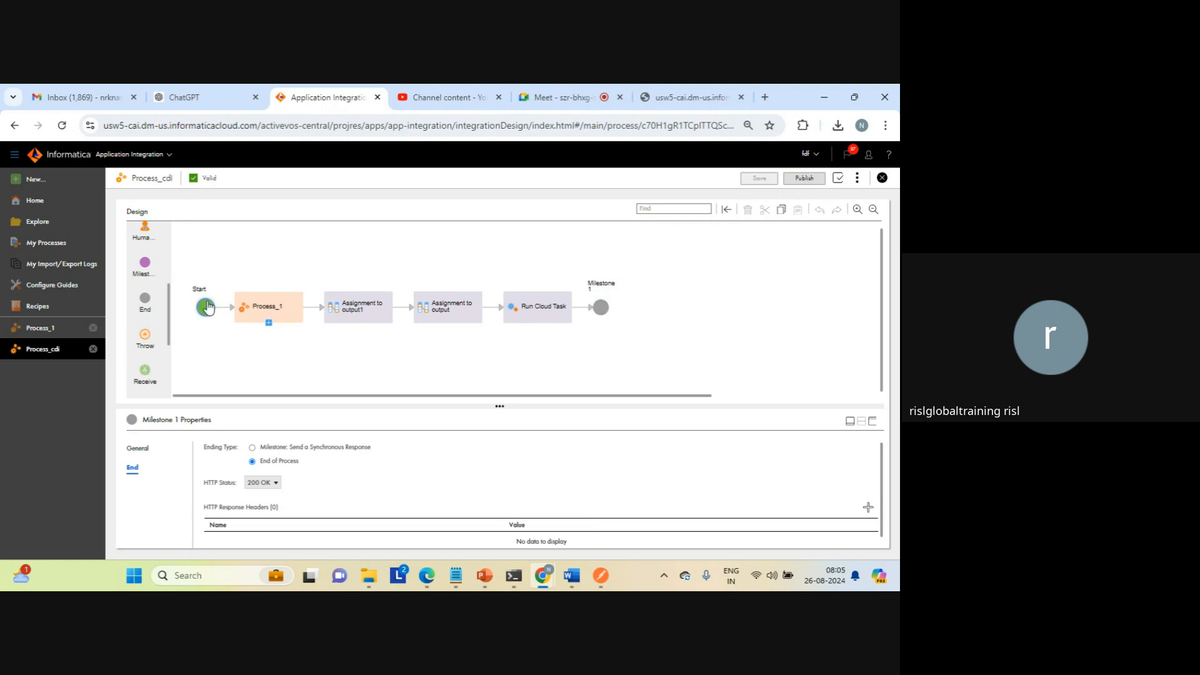
click(873, 423)
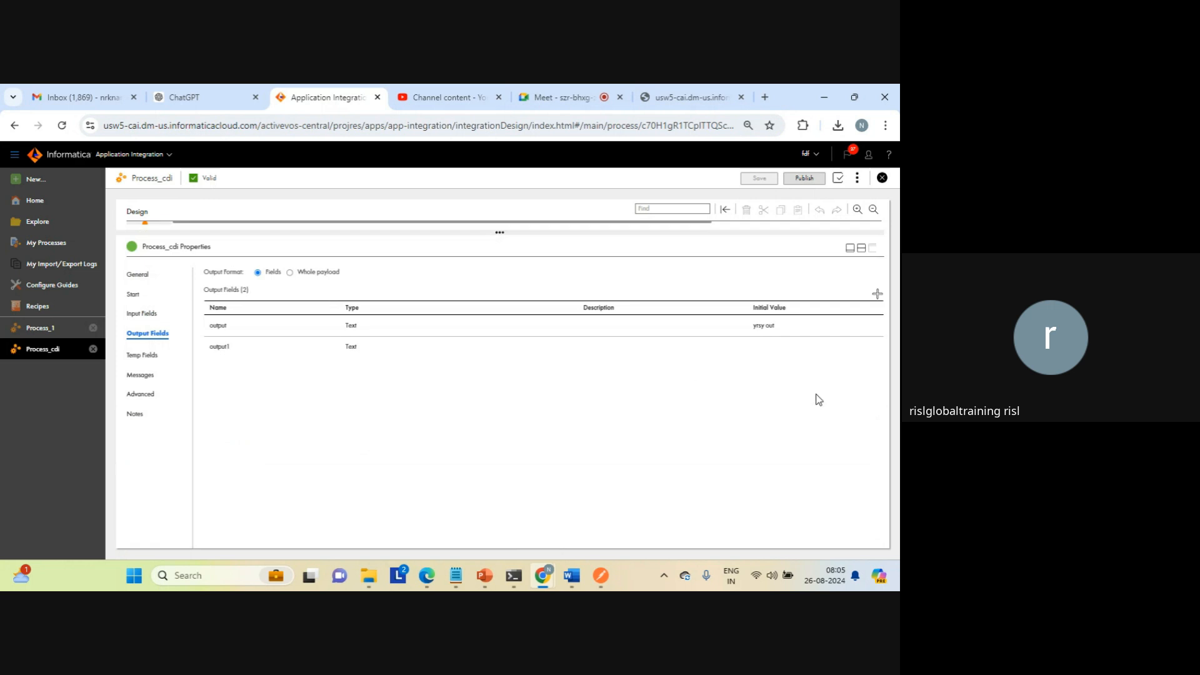
click(143, 313)
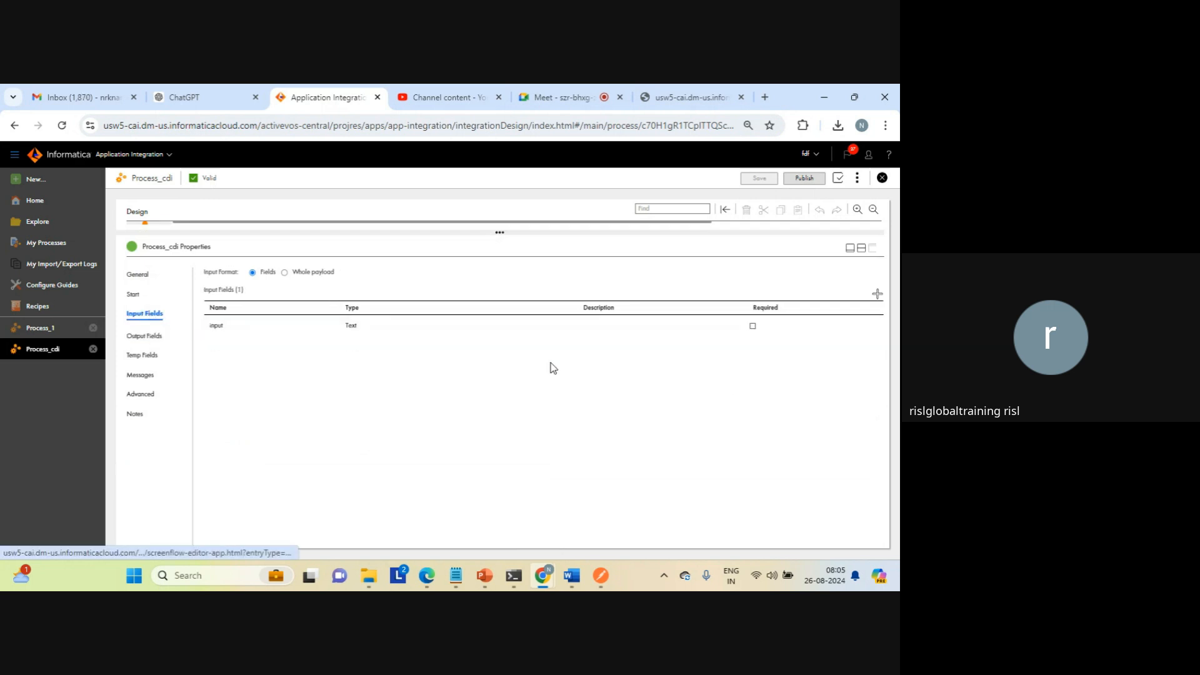
click(753, 325)
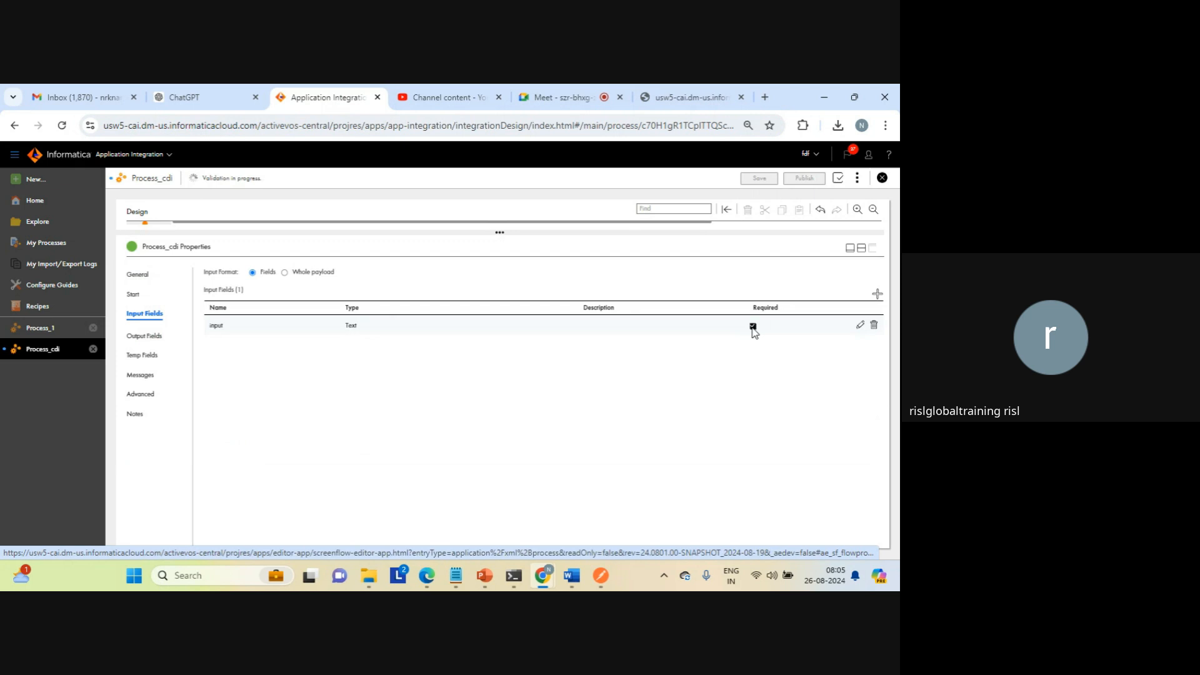
click(861, 250)
Step: Save and publish Process_cdi, closing the old service response tab
click(758, 180)
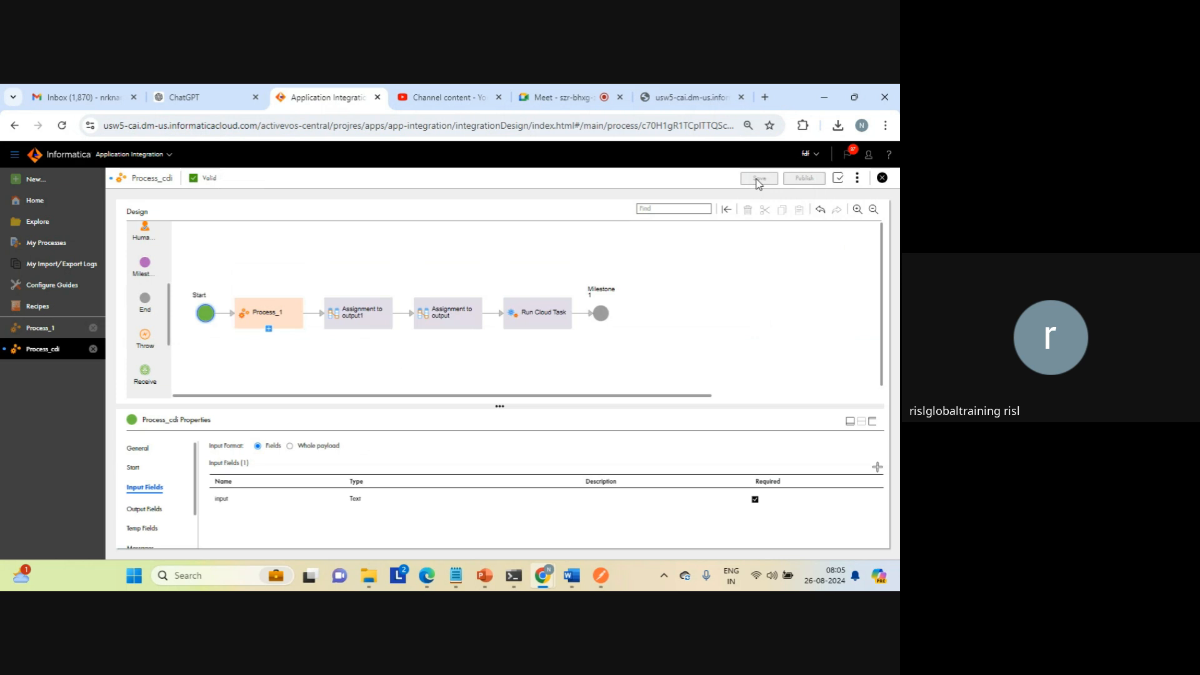
click(742, 97)
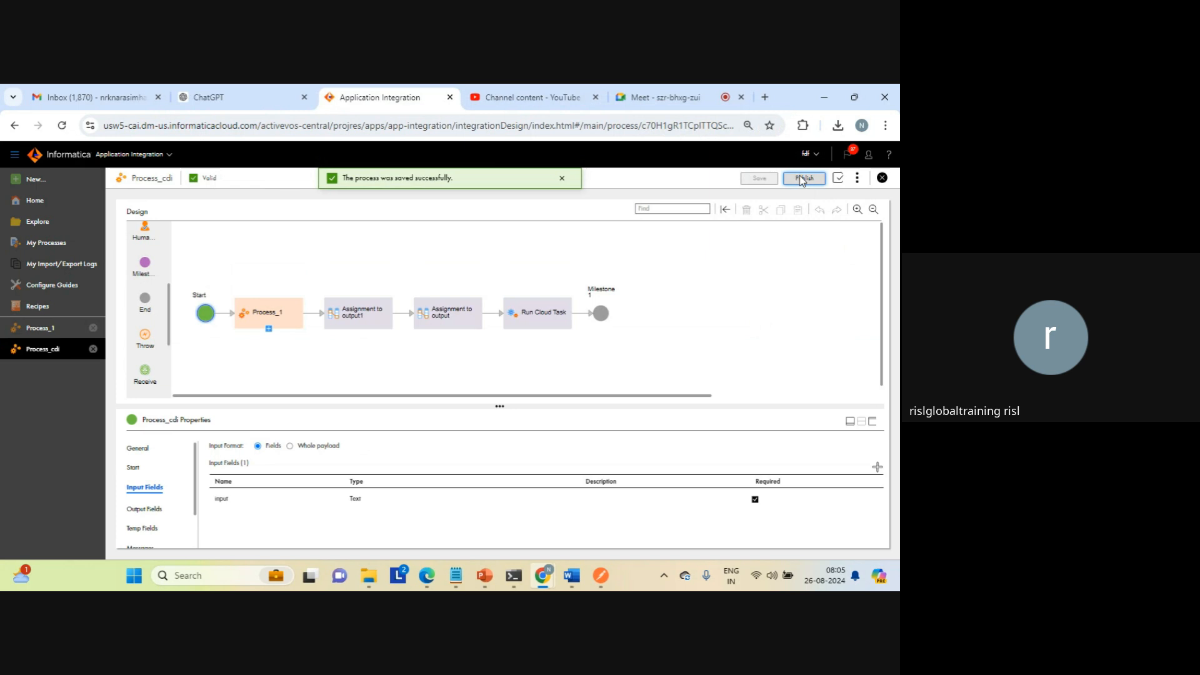
click(802, 178)
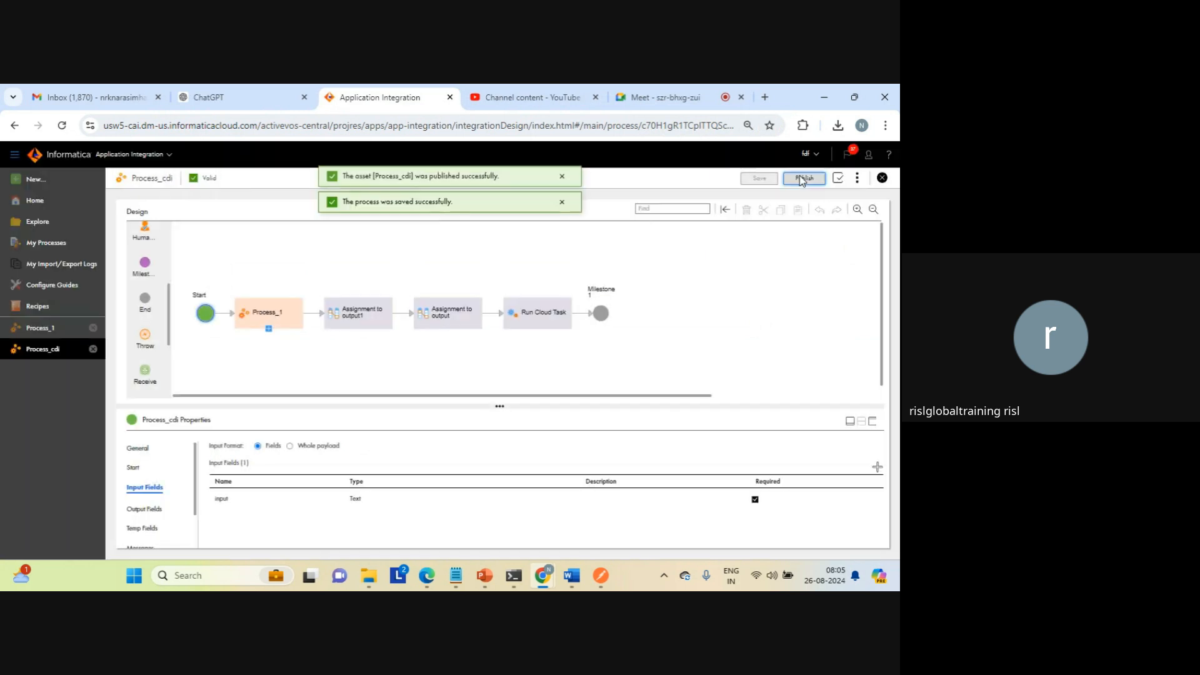
Step: Copy the service URL of the republished Process_cdi from its properties detail
click(857, 178)
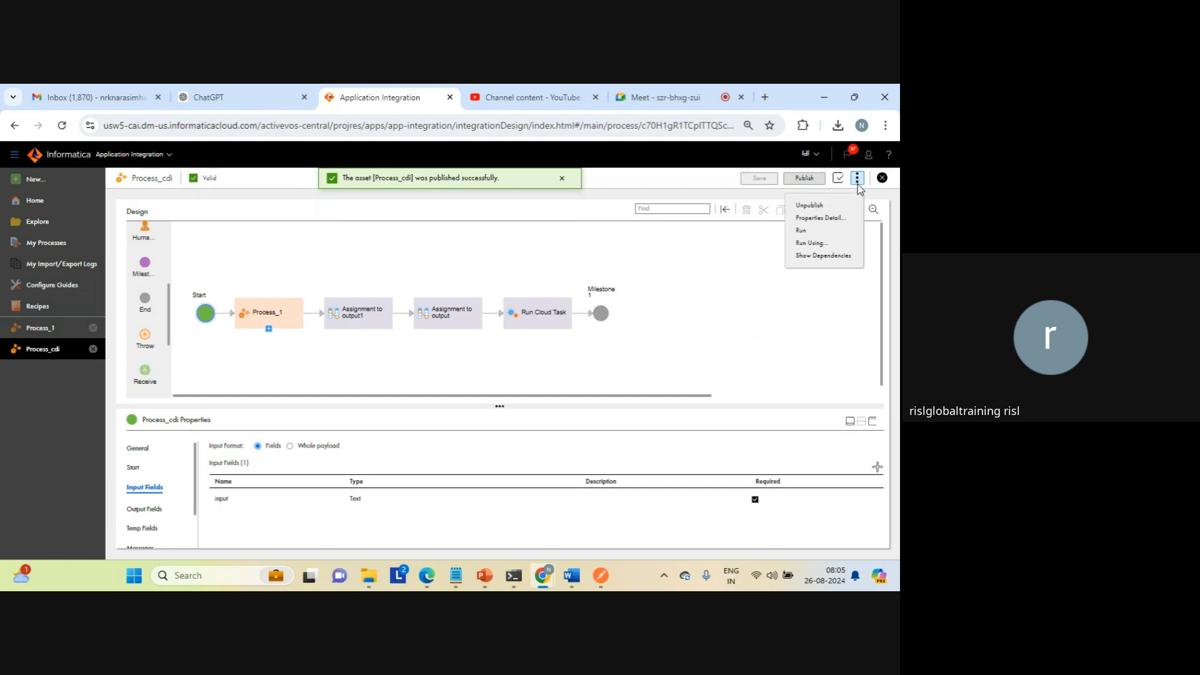
click(817, 218)
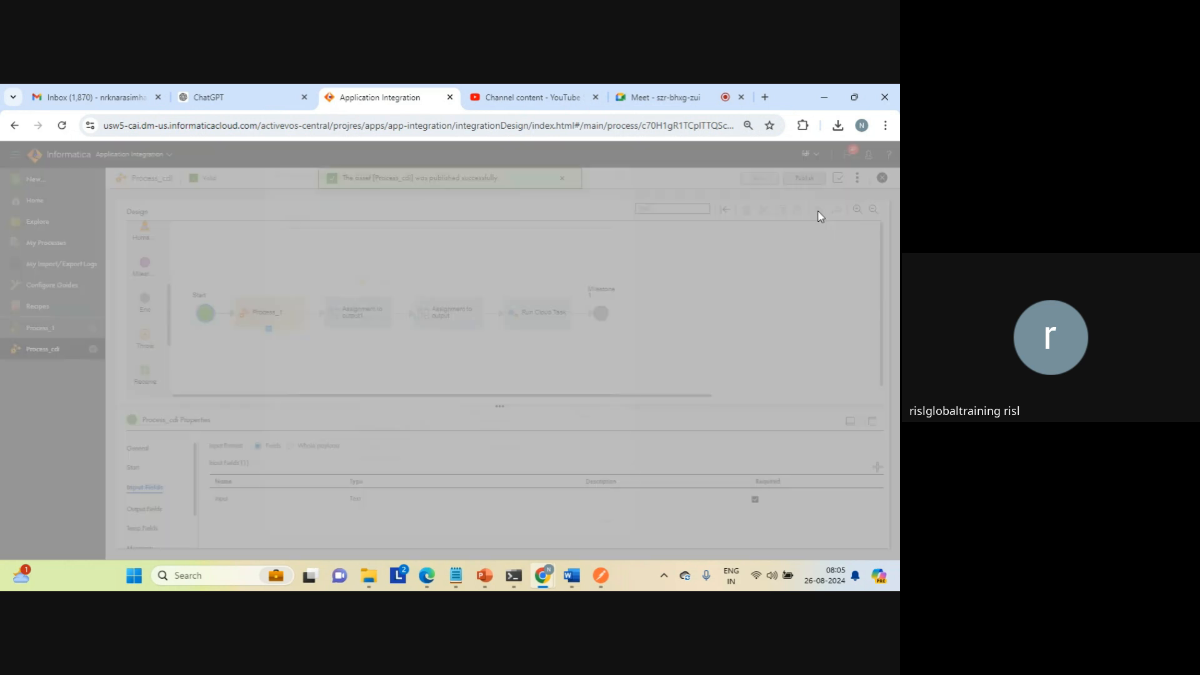
click(581, 416)
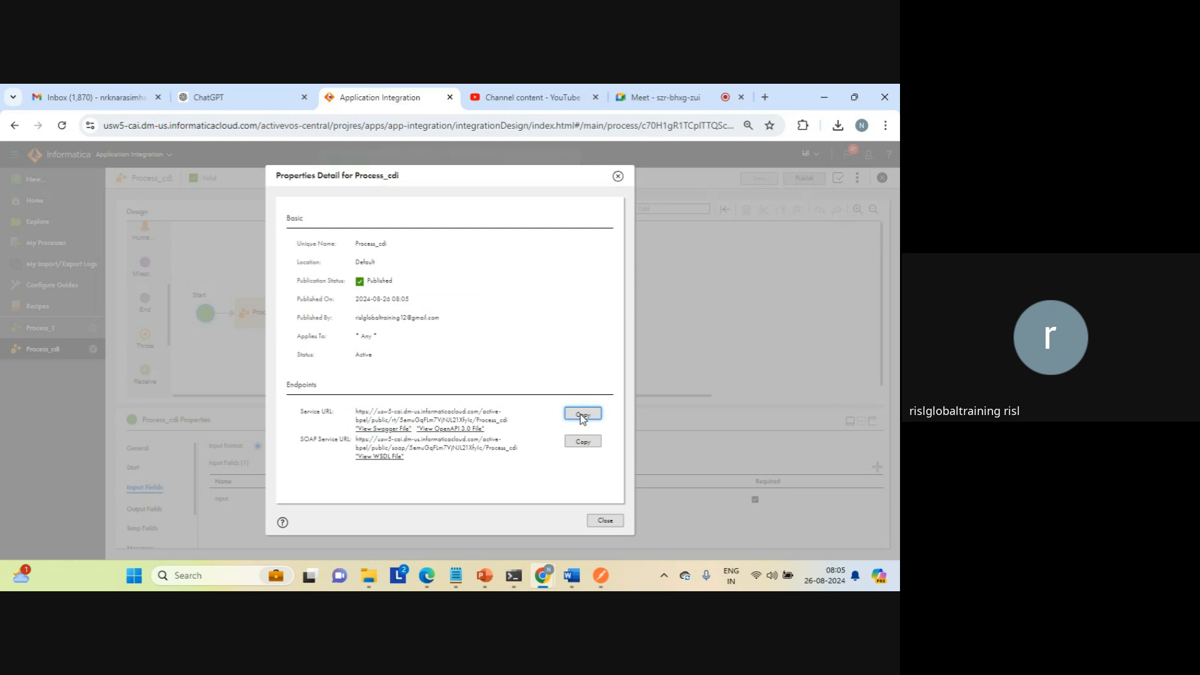
Step: Call the copied Process_cdi service URL without parameters in a new tab and examine the returned details and message
click(764, 98)
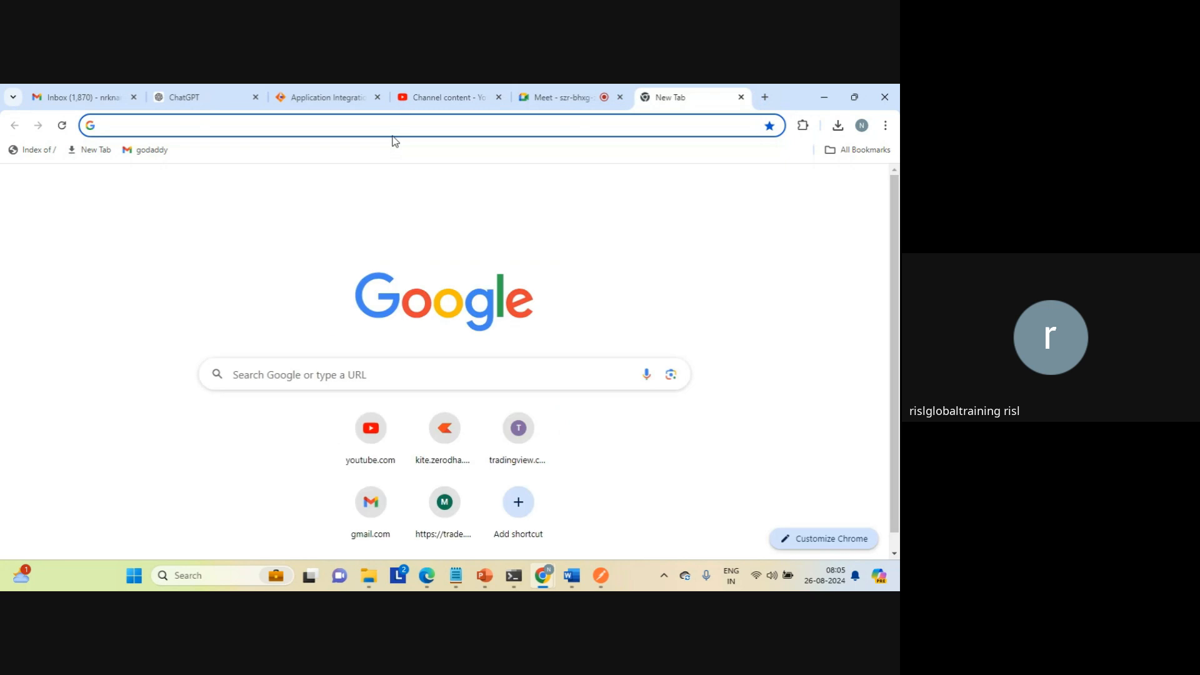
key(ctrl+v)
key(Return)
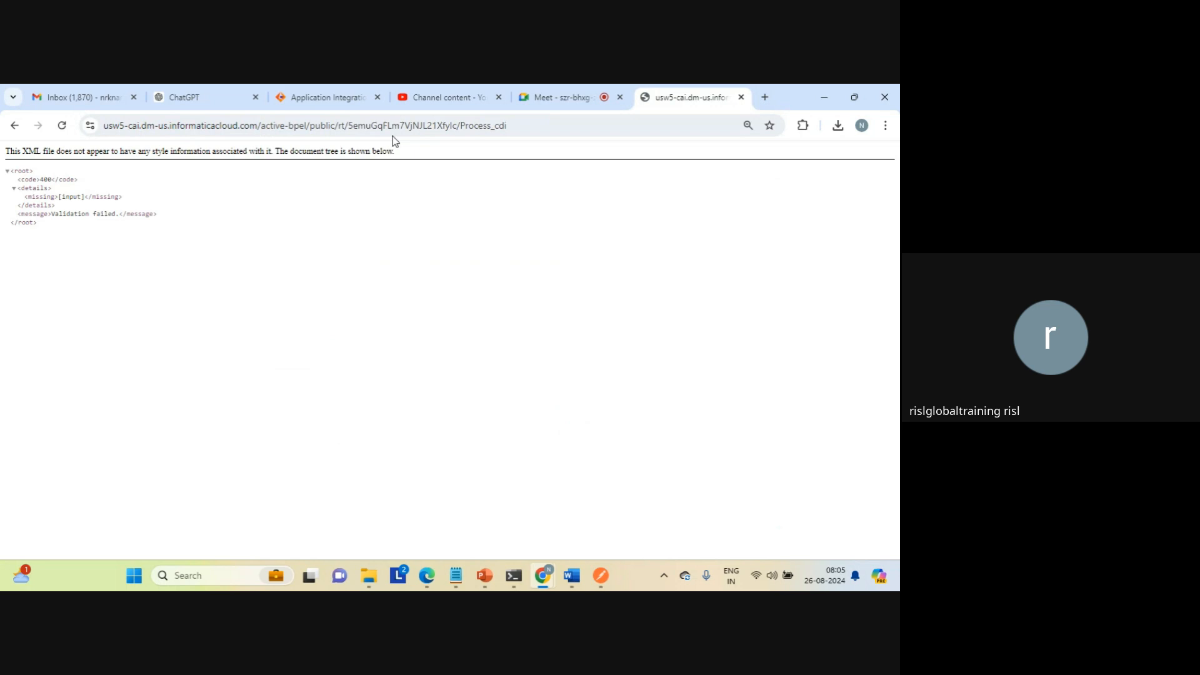
triple_click(75, 199)
triple_click(74, 213)
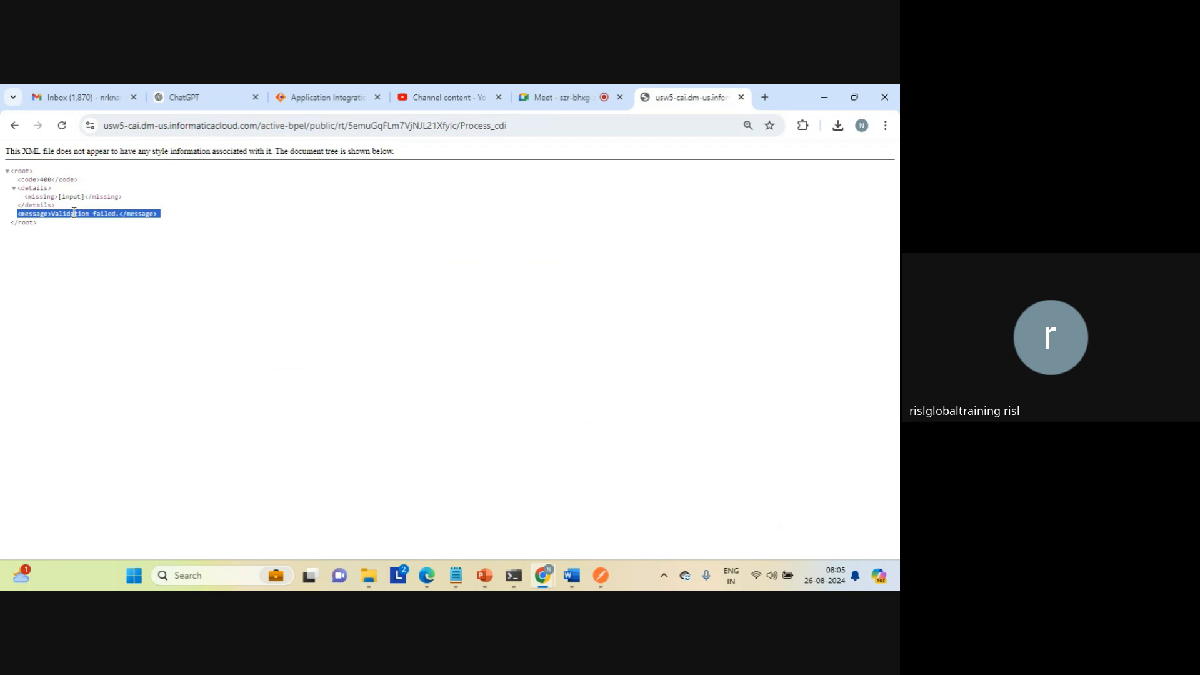
Step: Append /?input=aaa to the Process_cdi service URL and call it
click(546, 126)
click(547, 126)
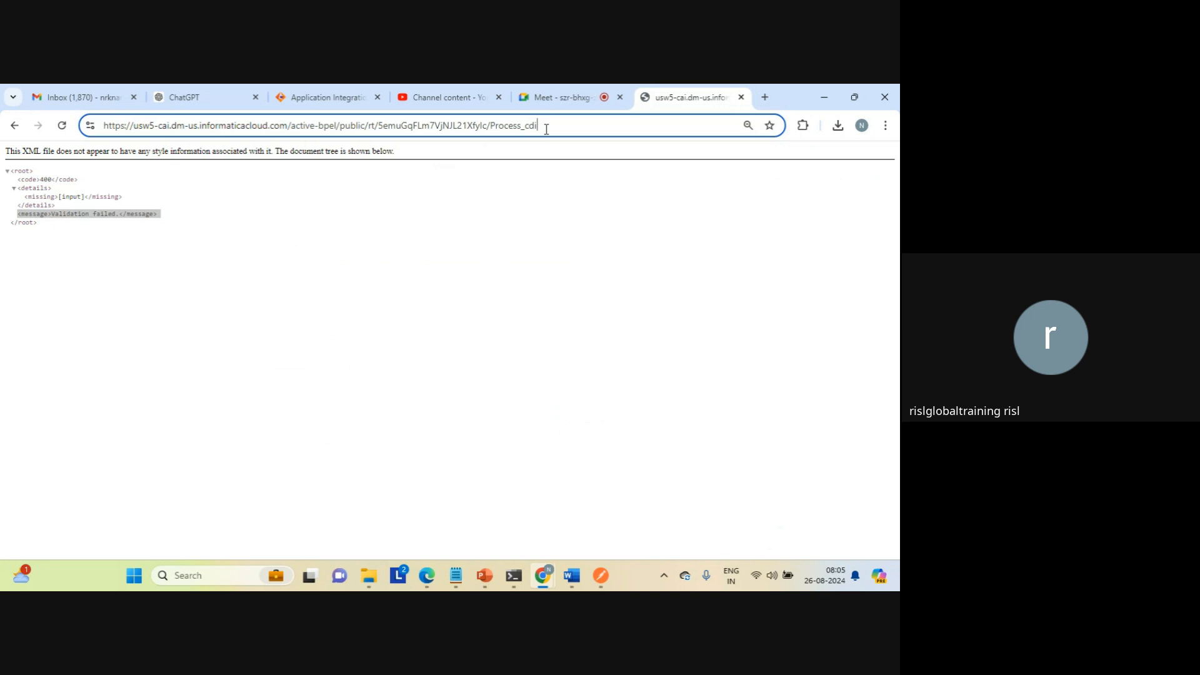
text(/)
key(Return)
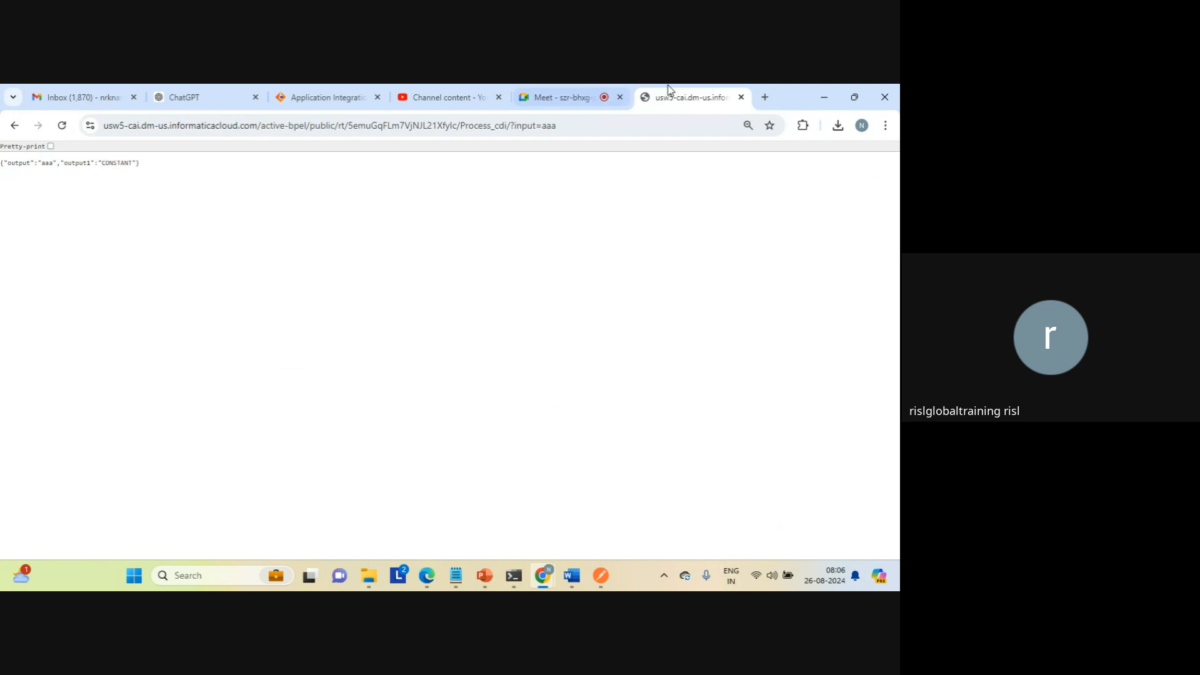
Step: Close the service response tab, return to the Process_cdi design and close its properties detail
click(741, 97)
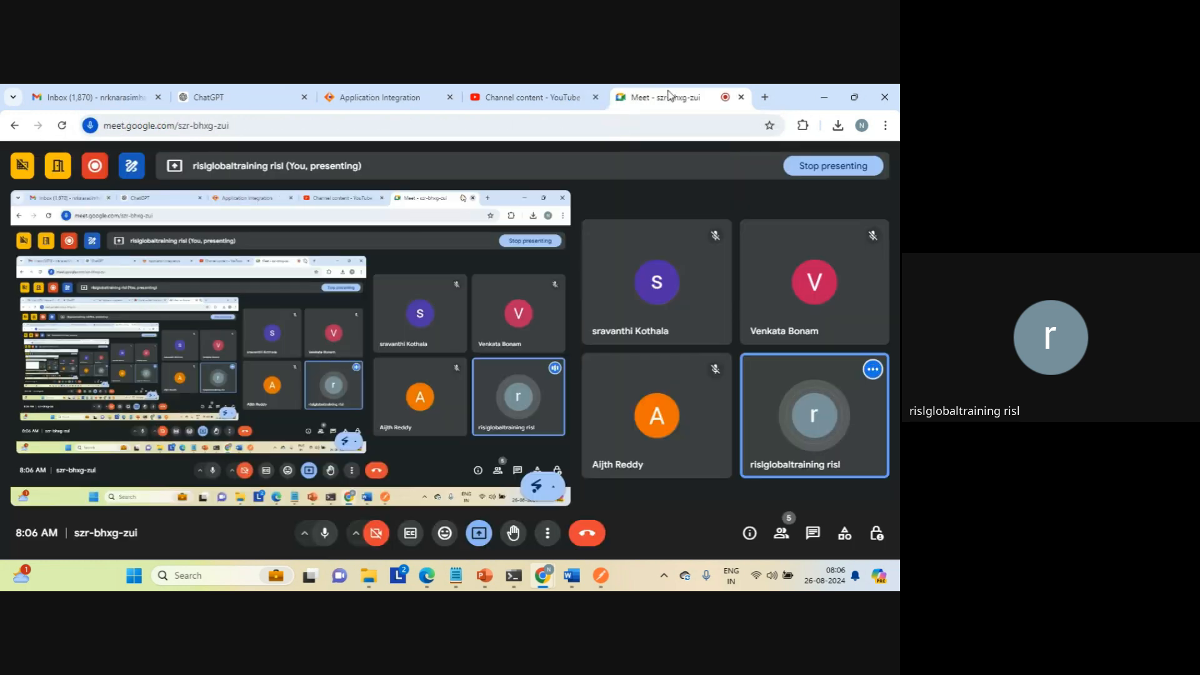
click(380, 97)
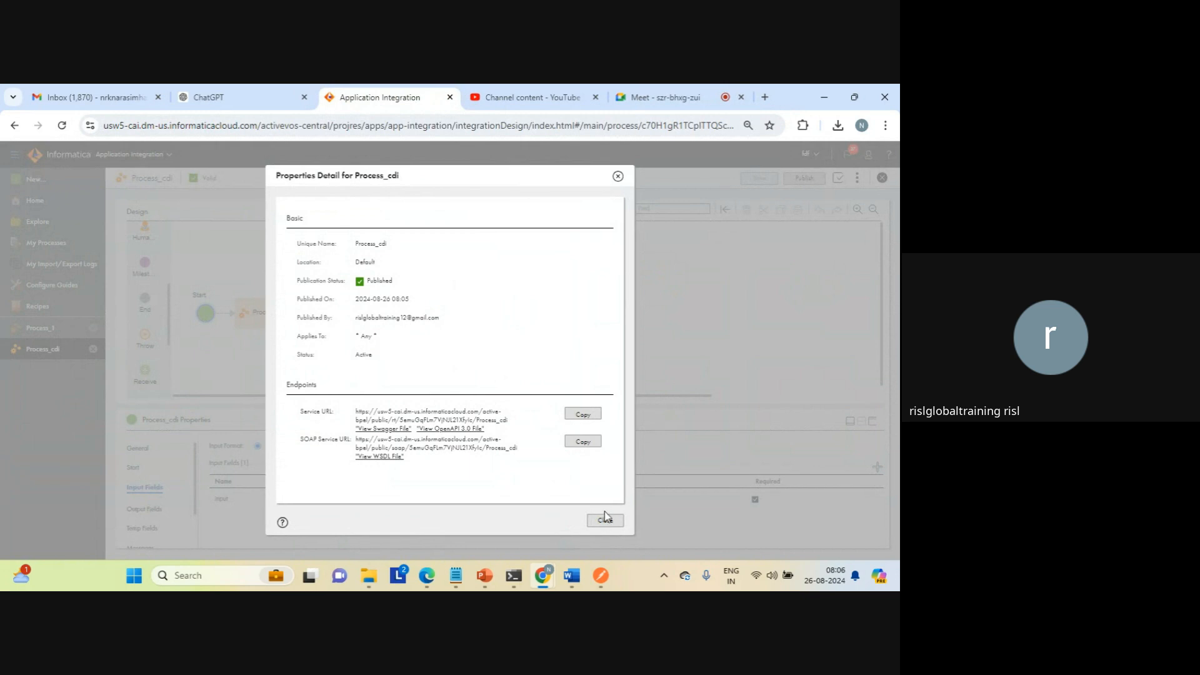
click(605, 521)
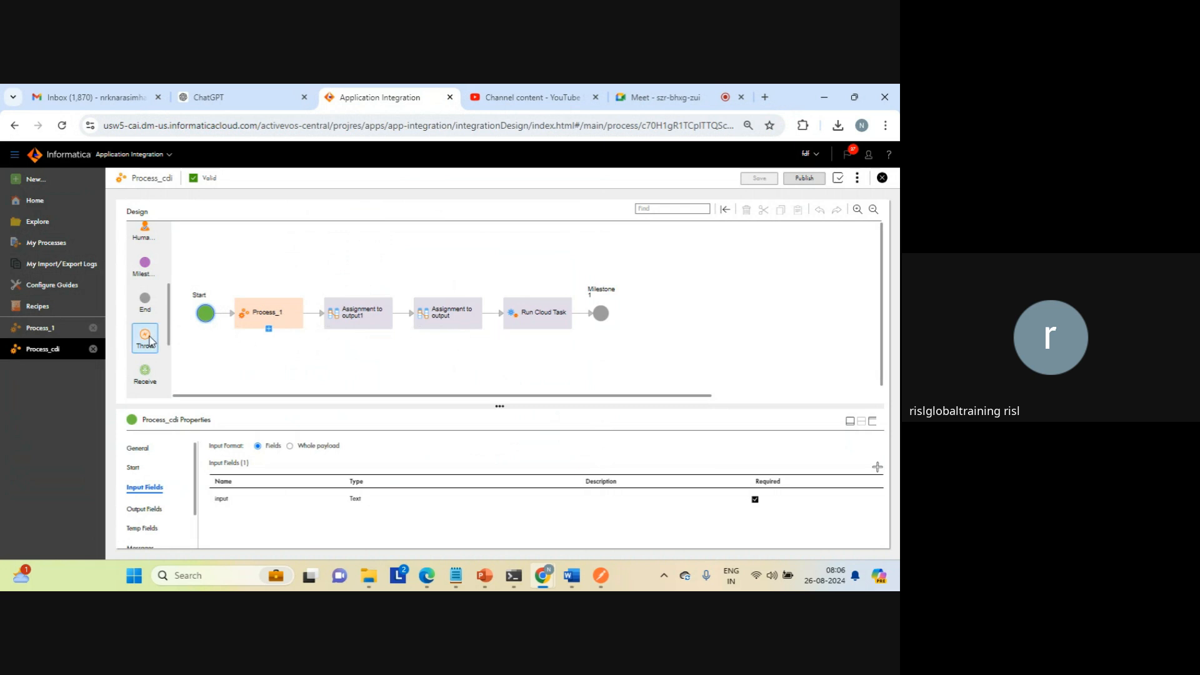
Step: Replace the Milestone 1 step after Run Cloud Task with a Throw step and set its fault Code to 7777
drag(150, 340, 595, 312)
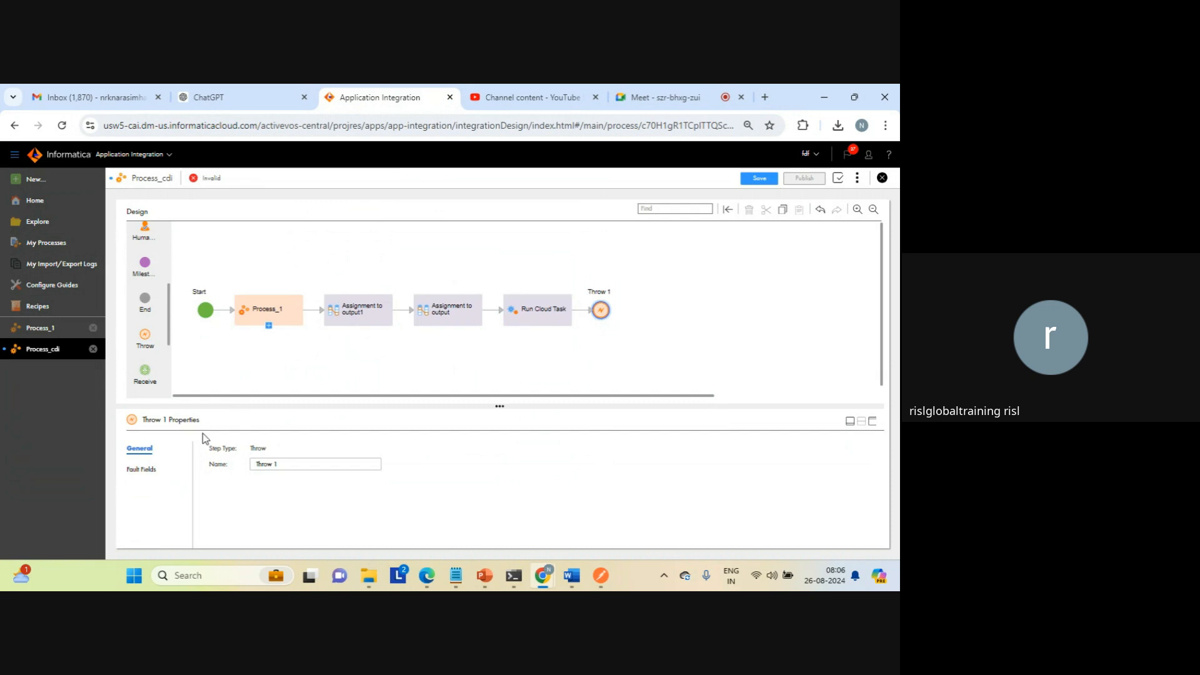
click(139, 469)
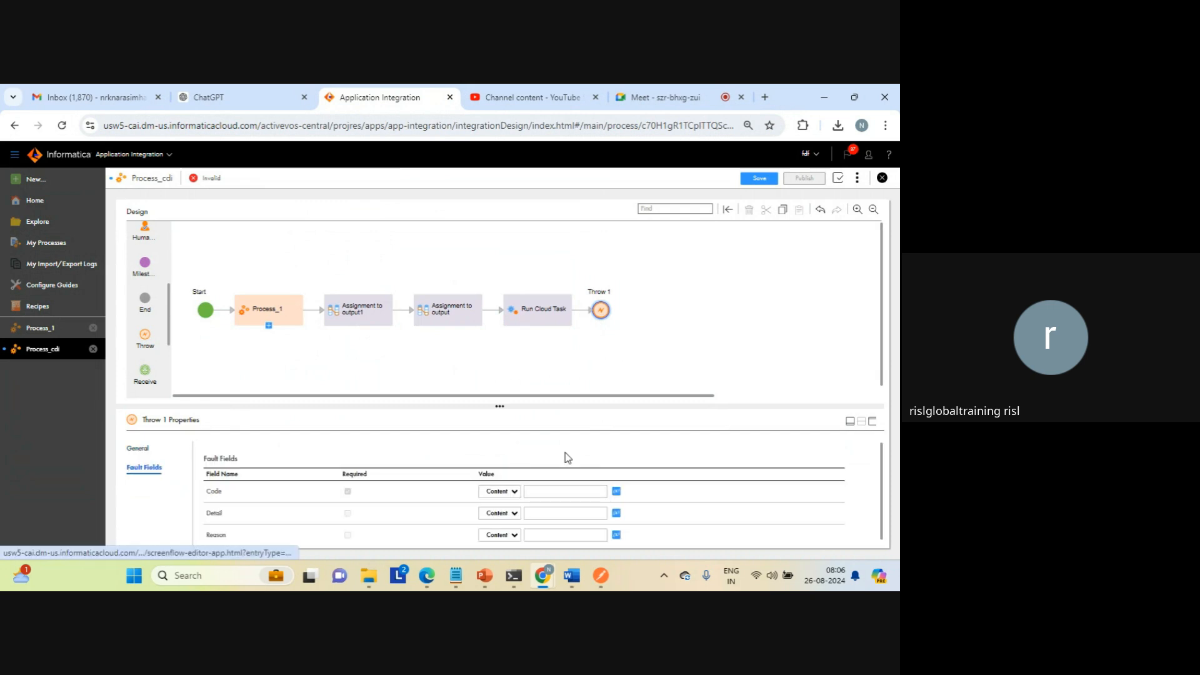
click(873, 423)
click(565, 316)
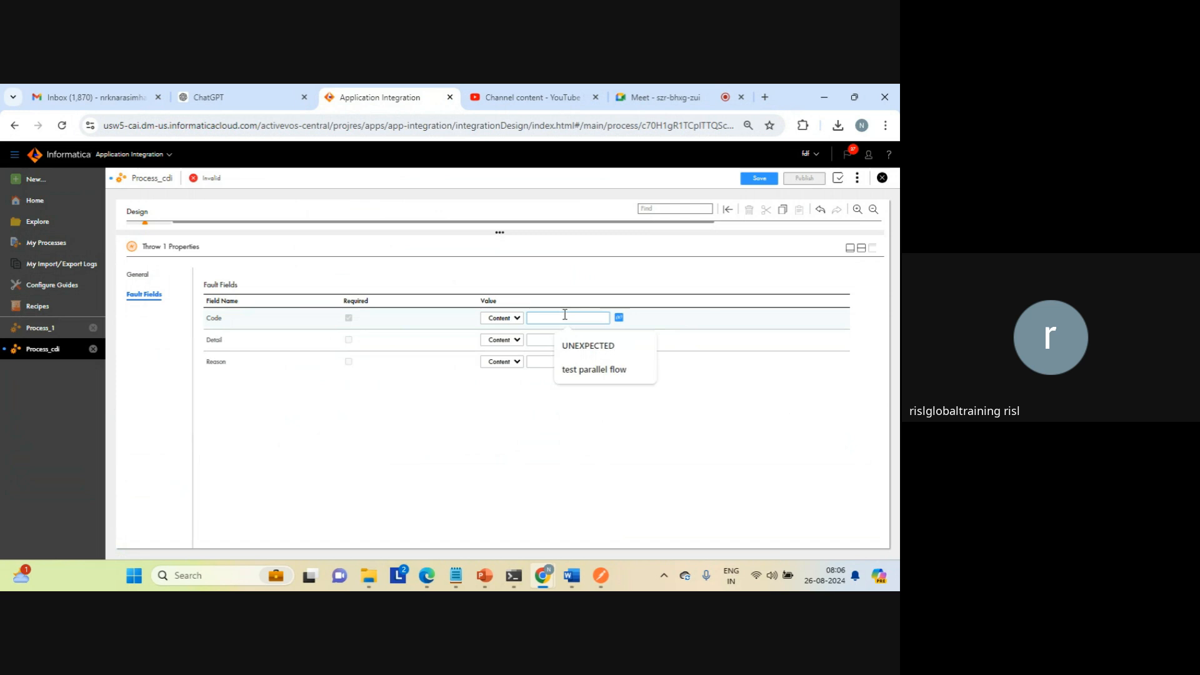
text(7777)
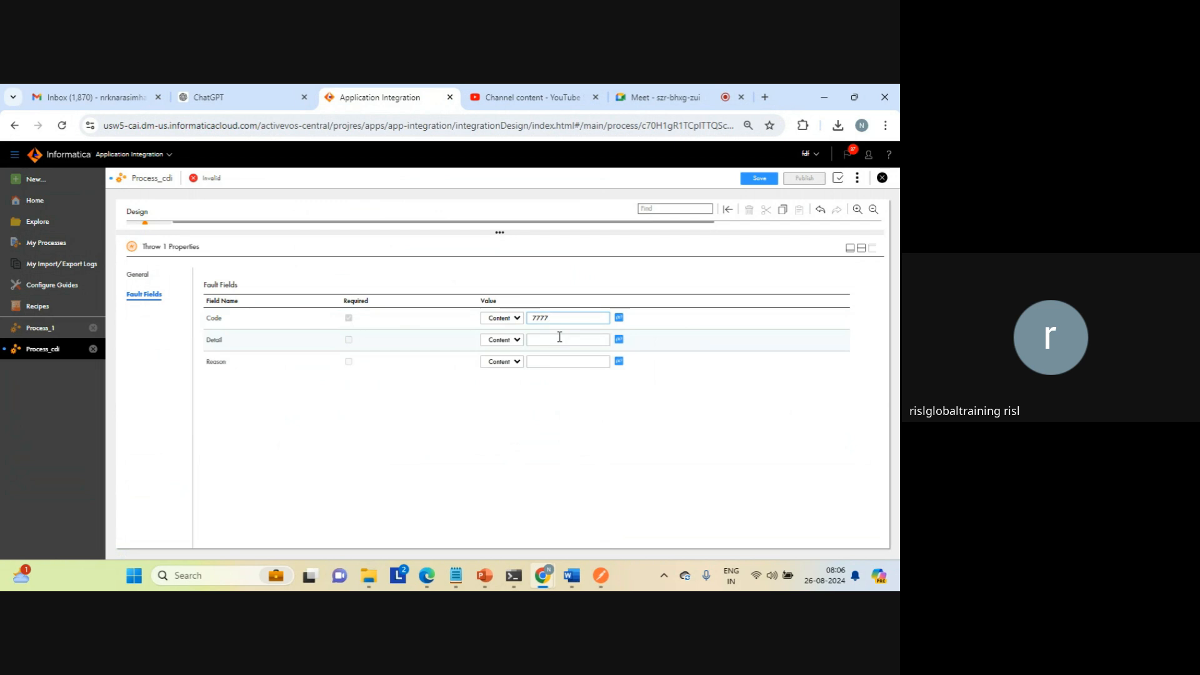
Step: Set the Throw step's fault Detail to INVALID PATH and its Reason to UNEXPECTED FLOW
click(557, 340)
key(Down)
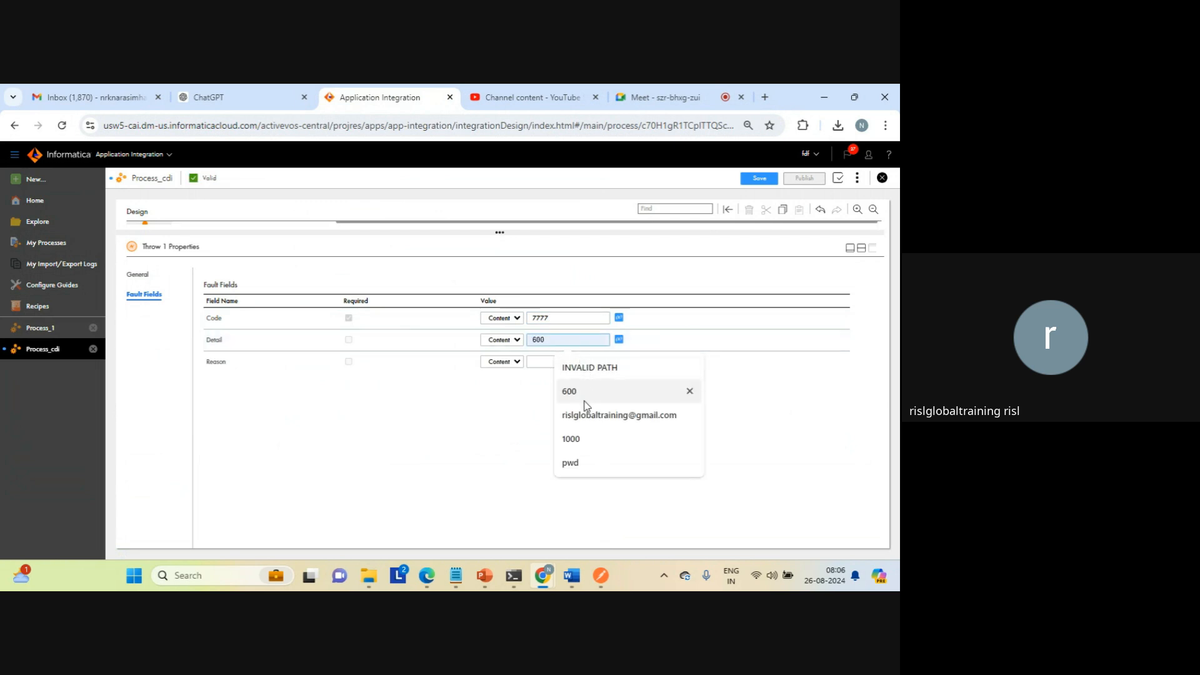
click(587, 369)
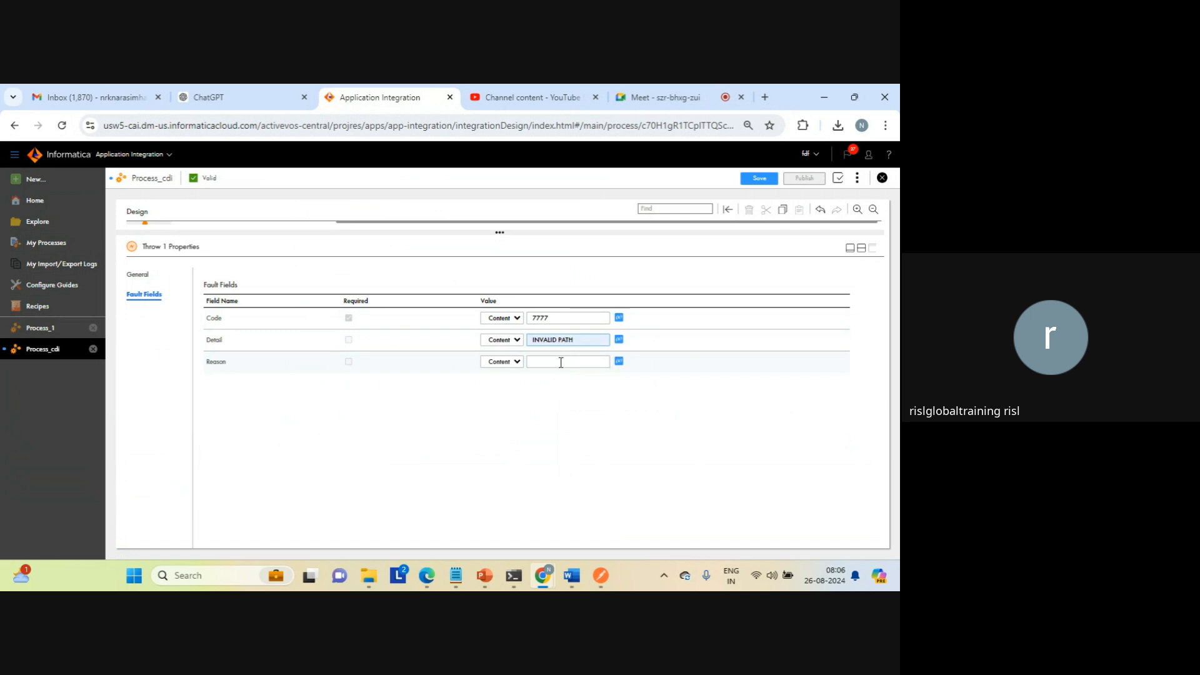
click(560, 362)
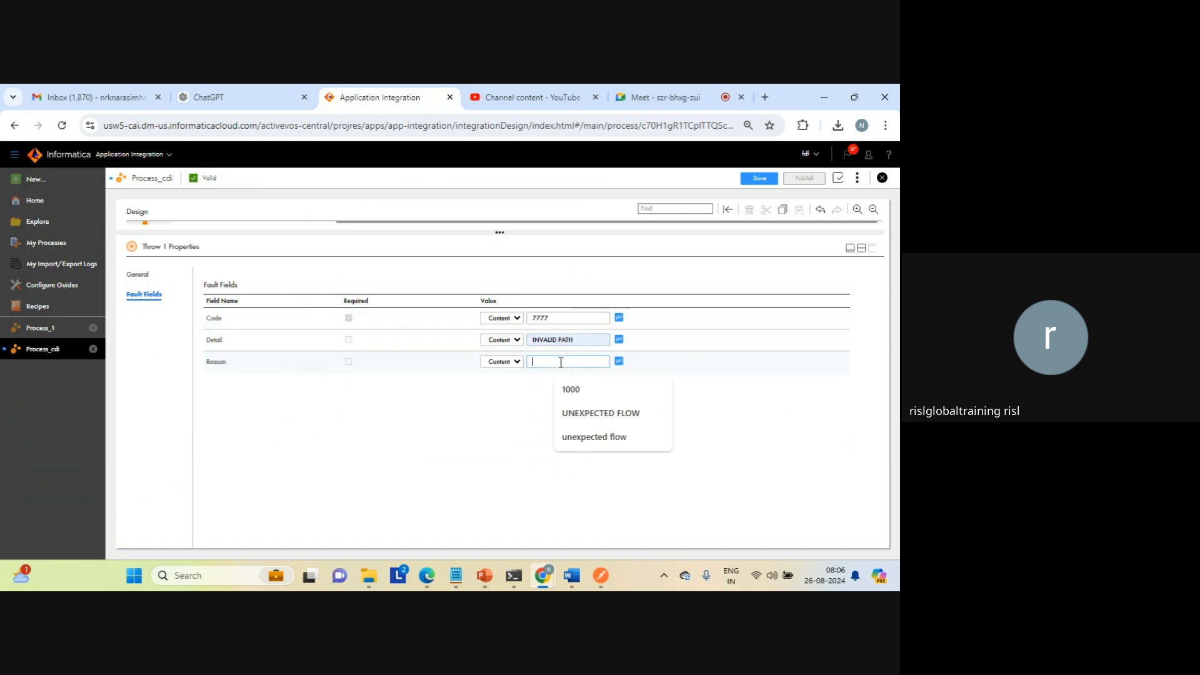
click(595, 414)
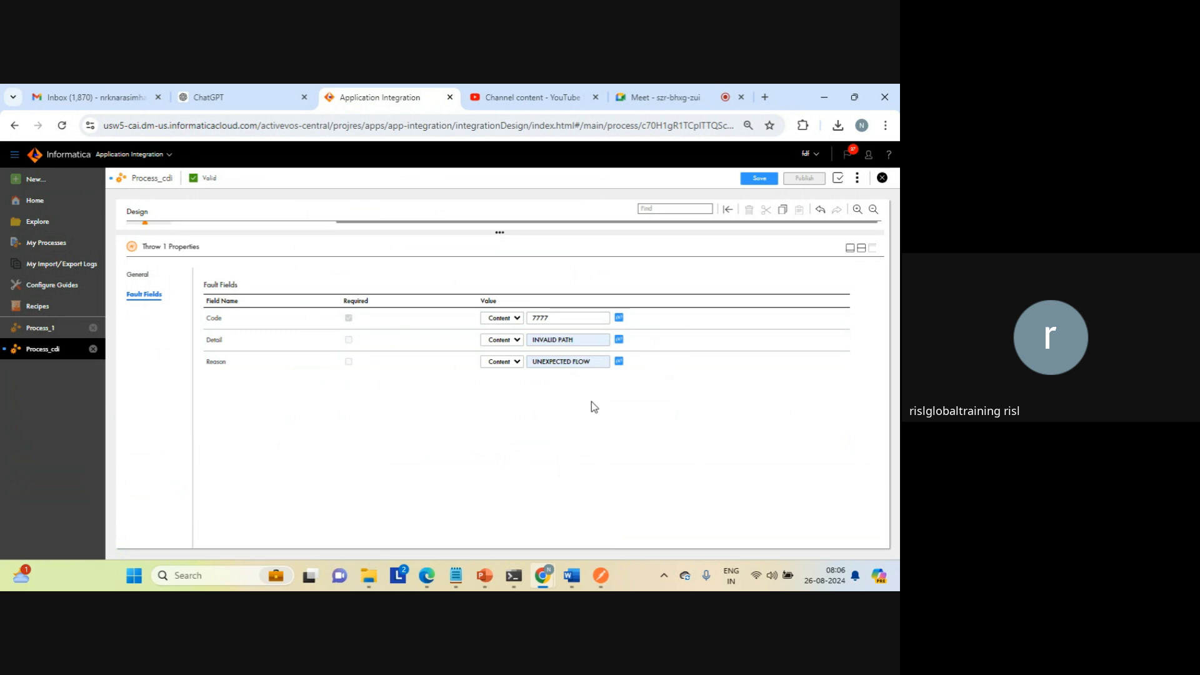
click(862, 249)
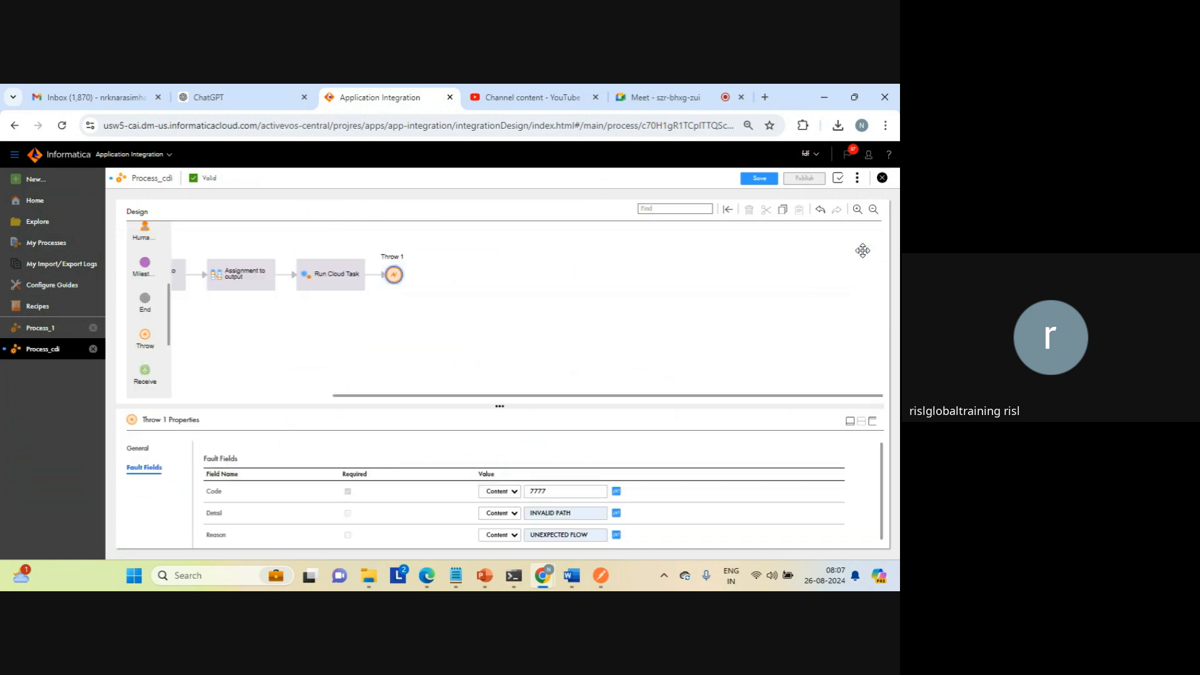
Step: Save and publish Process_cdi with the Throw step
click(738, 268)
click(760, 180)
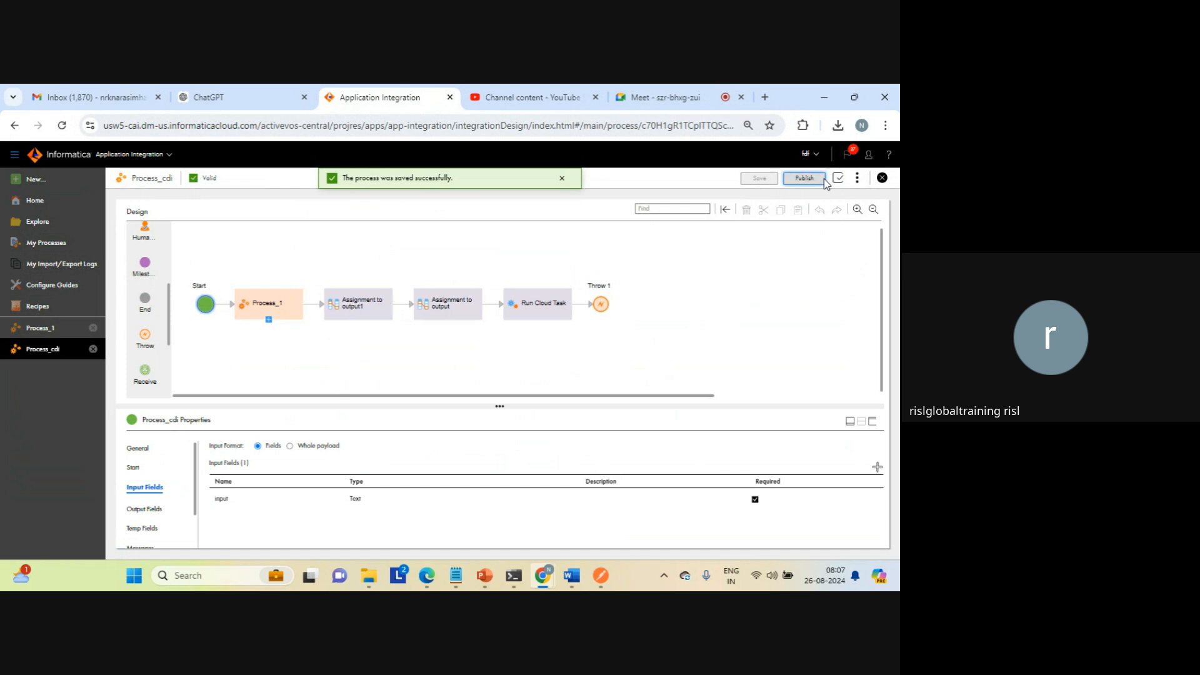
click(805, 179)
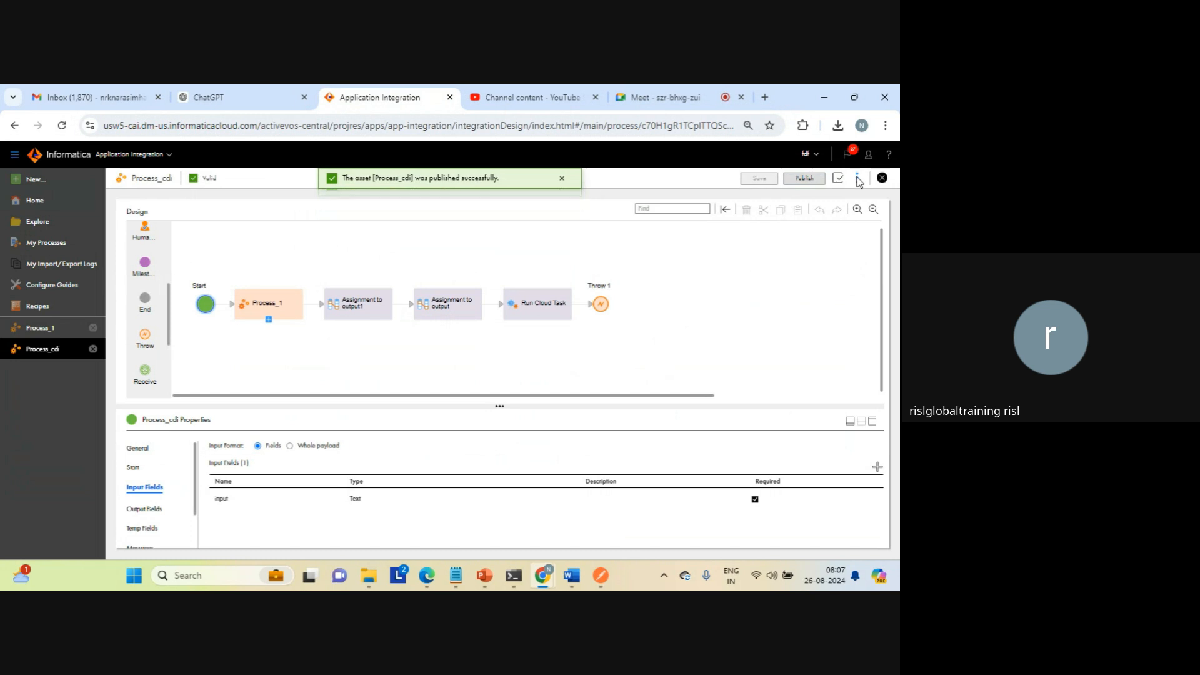
Step: Copy the Process_cdi service URL from its properties detail
click(857, 179)
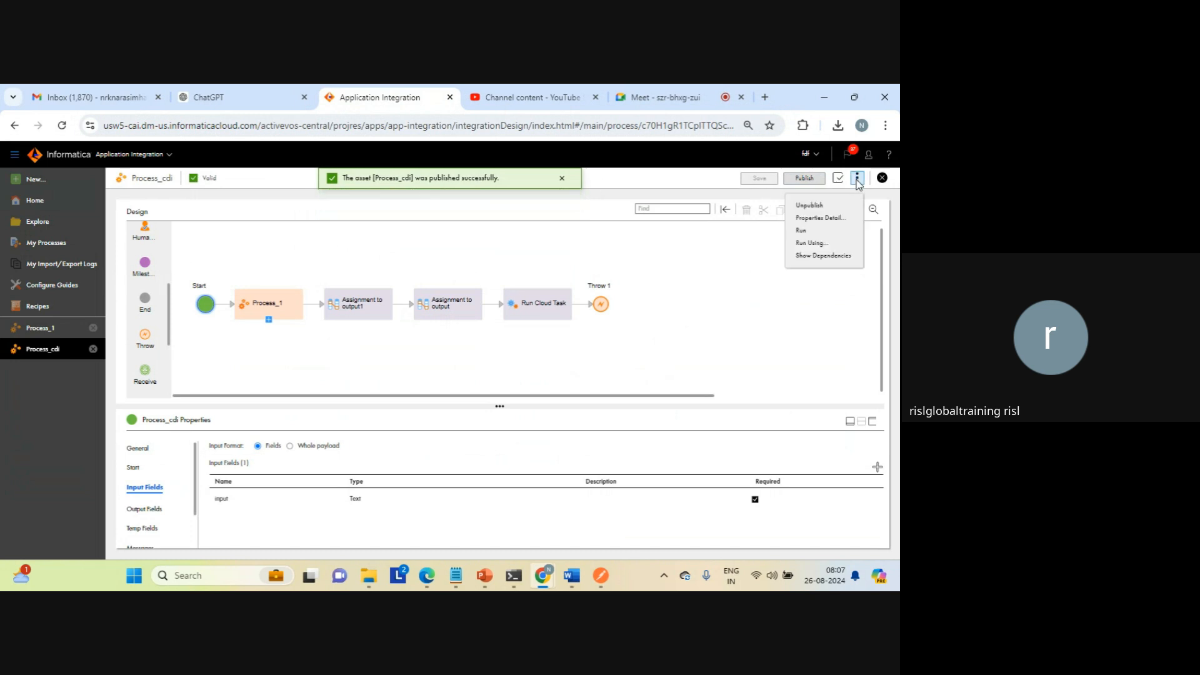
click(806, 218)
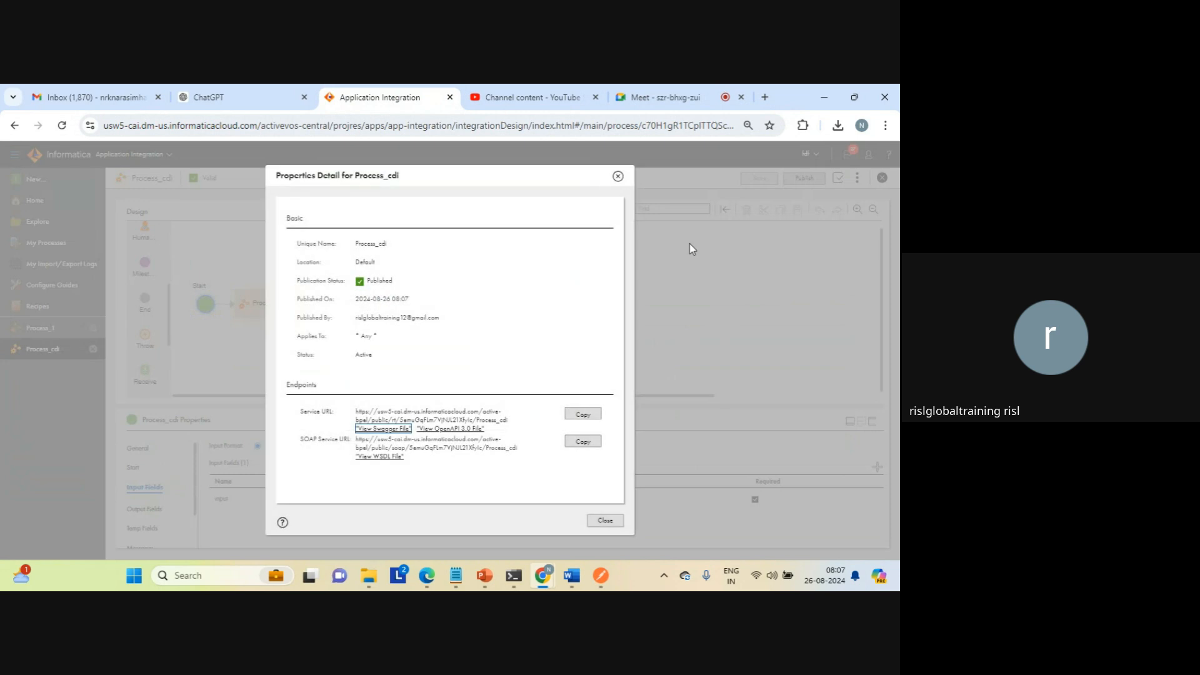
click(587, 415)
Step: Open the copied Process_cdi service URL in a new browser tab and call it with /?input=aaa appended
click(764, 98)
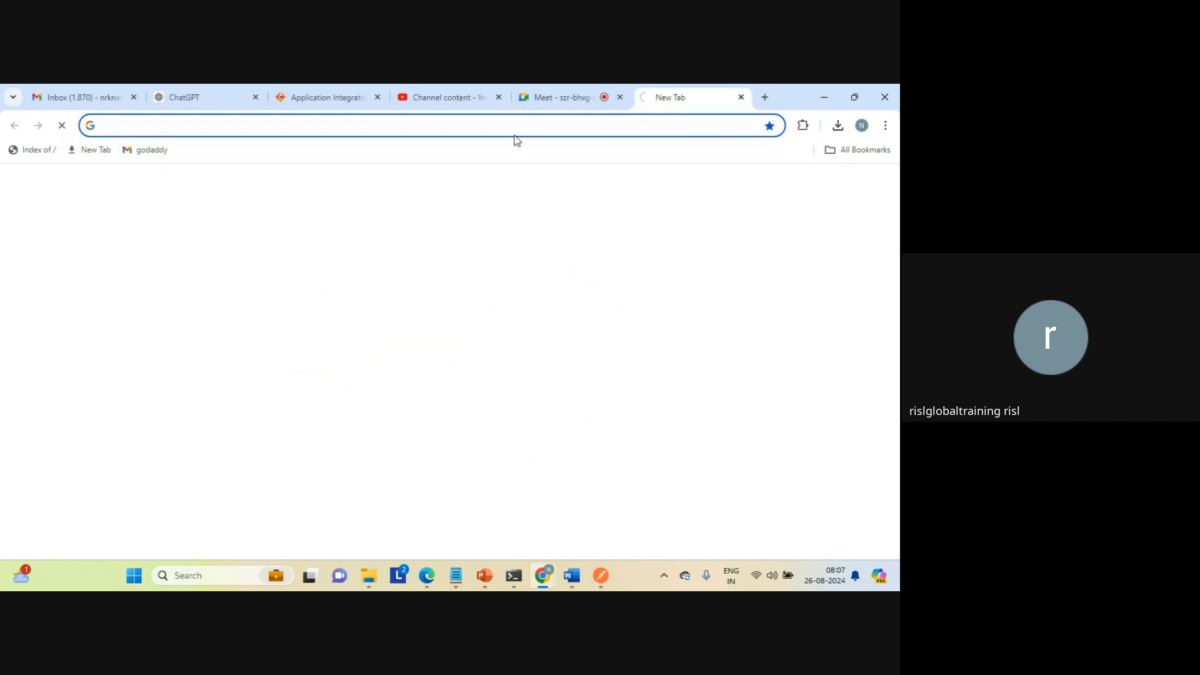
key(ctrl+v)
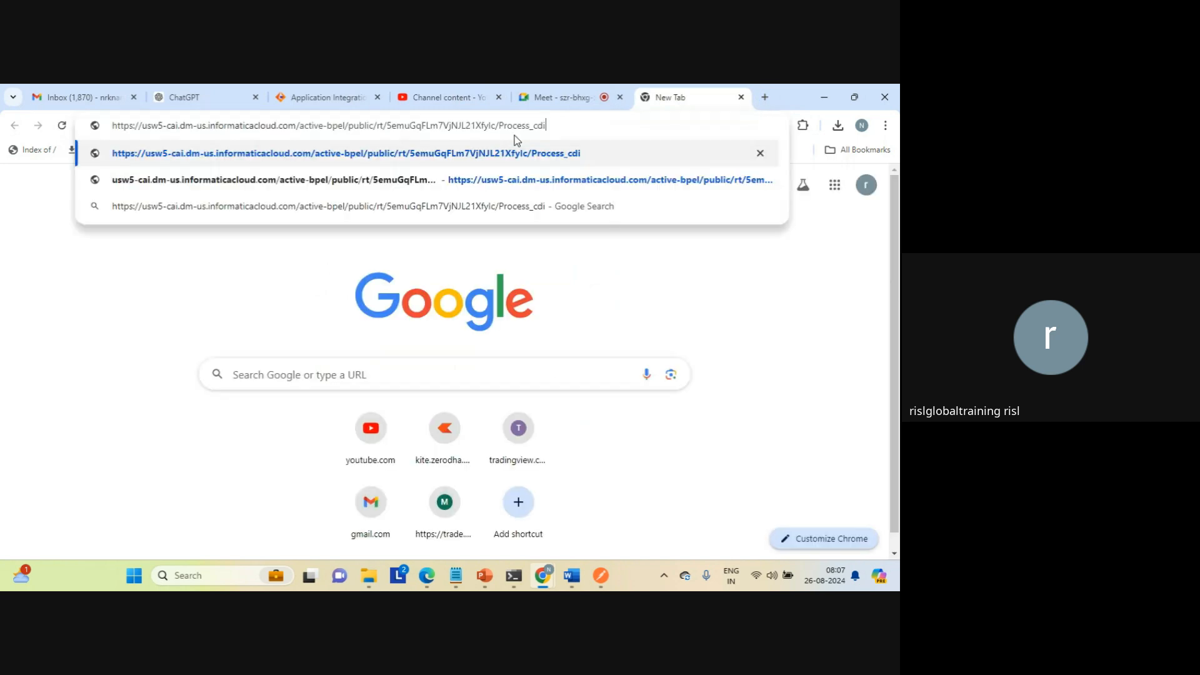
key(Return)
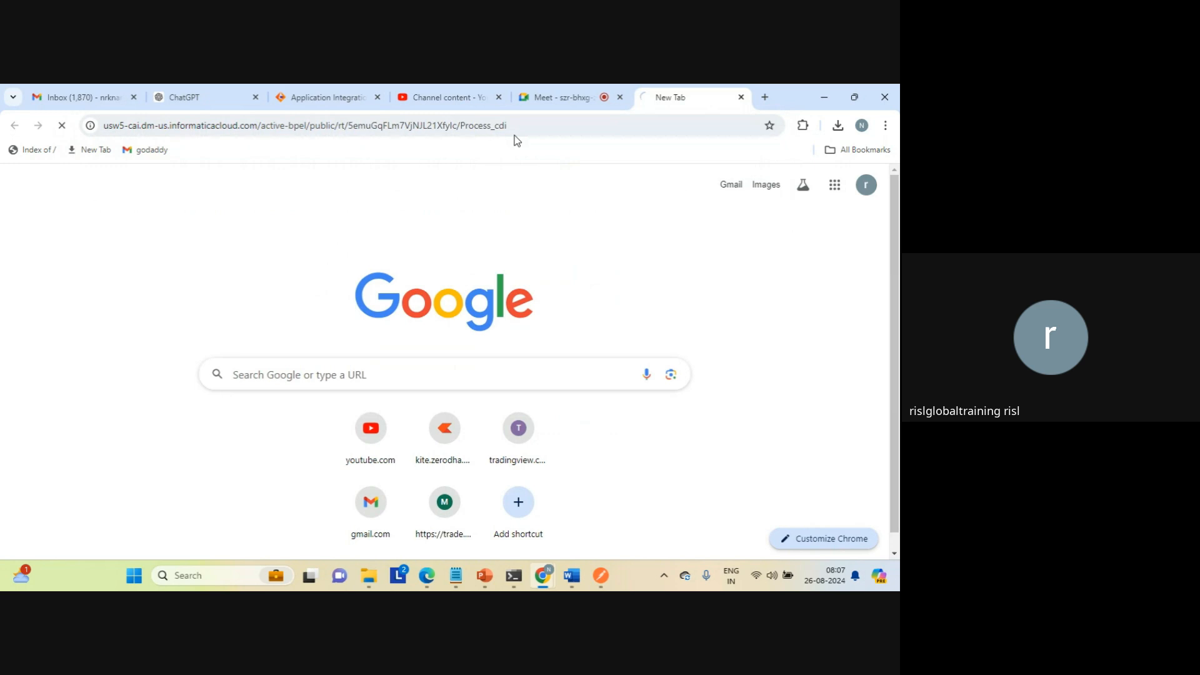
click(541, 126)
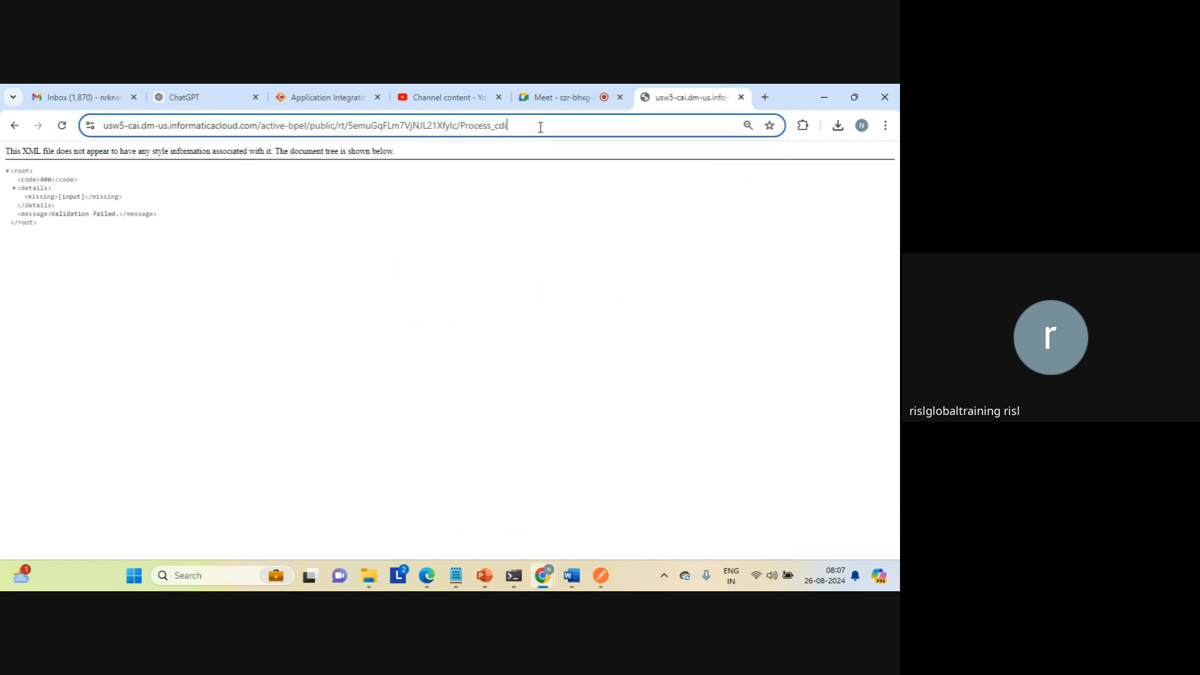
click(540, 127)
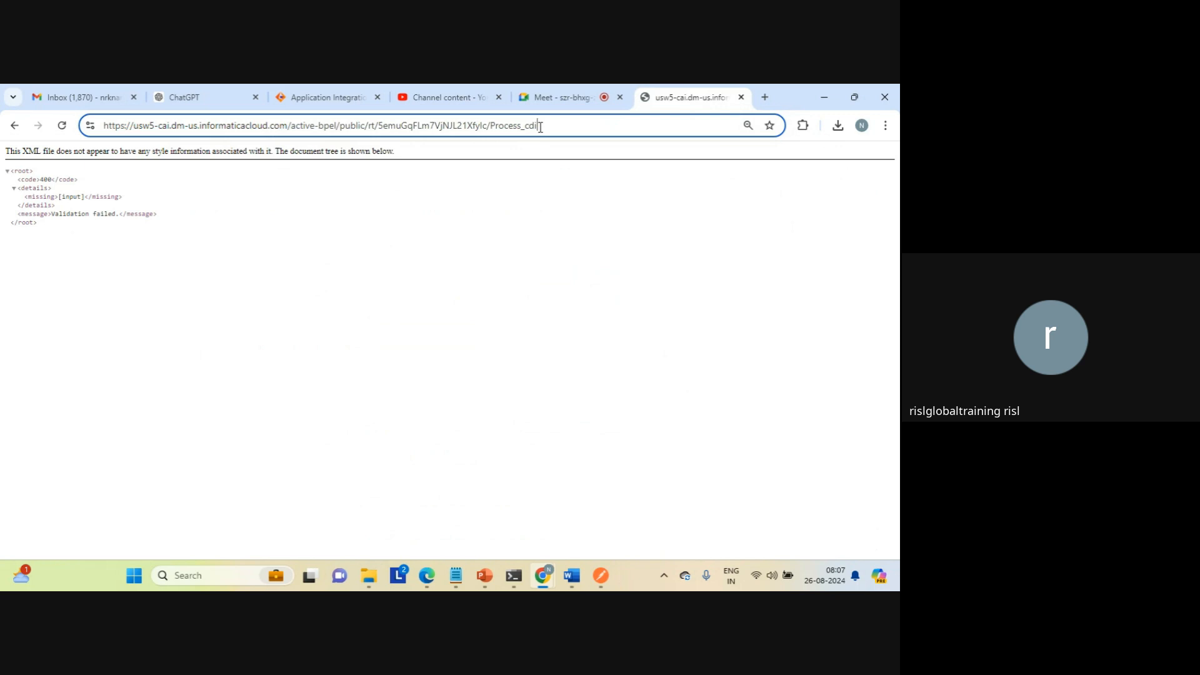
text(/)
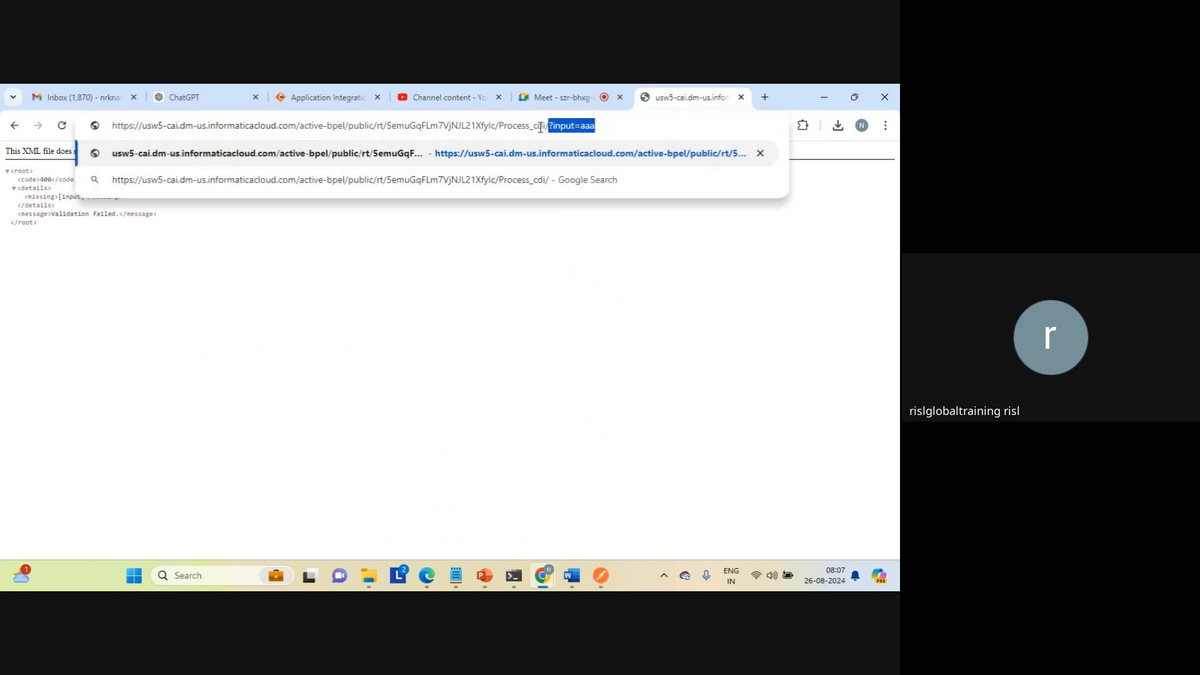
key(Return)
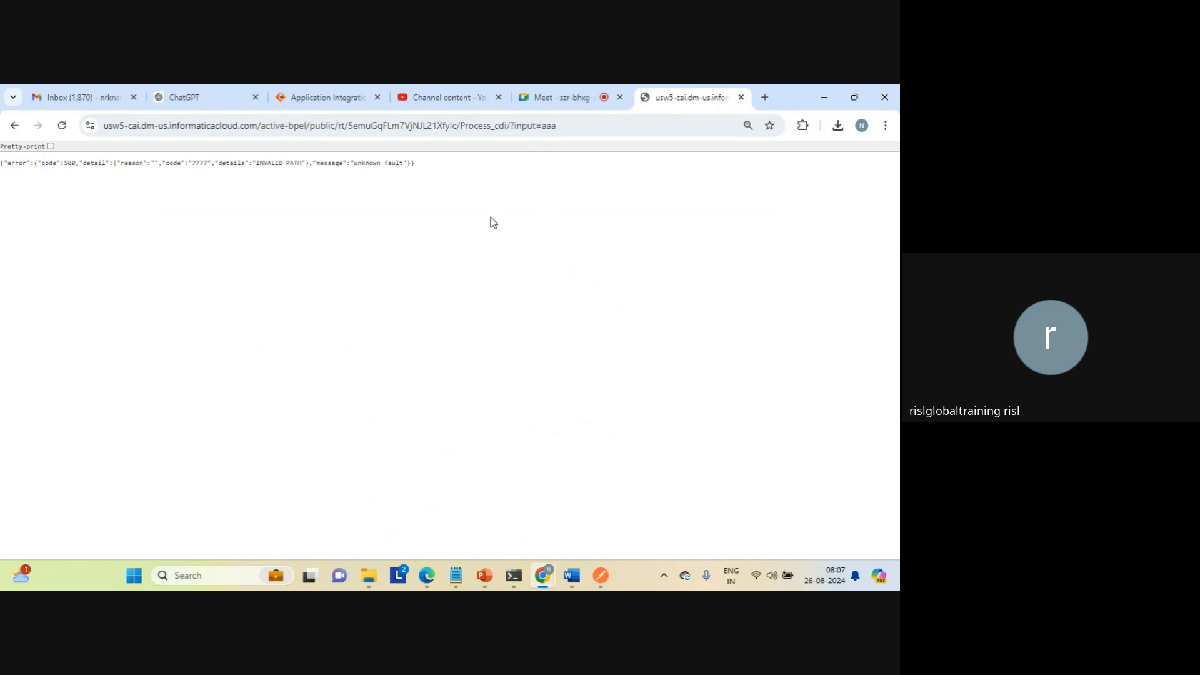
Step: Examine the code, details and message in the error response returned by the service call
double_click(197, 163)
double_click(275, 162)
triple_click(368, 163)
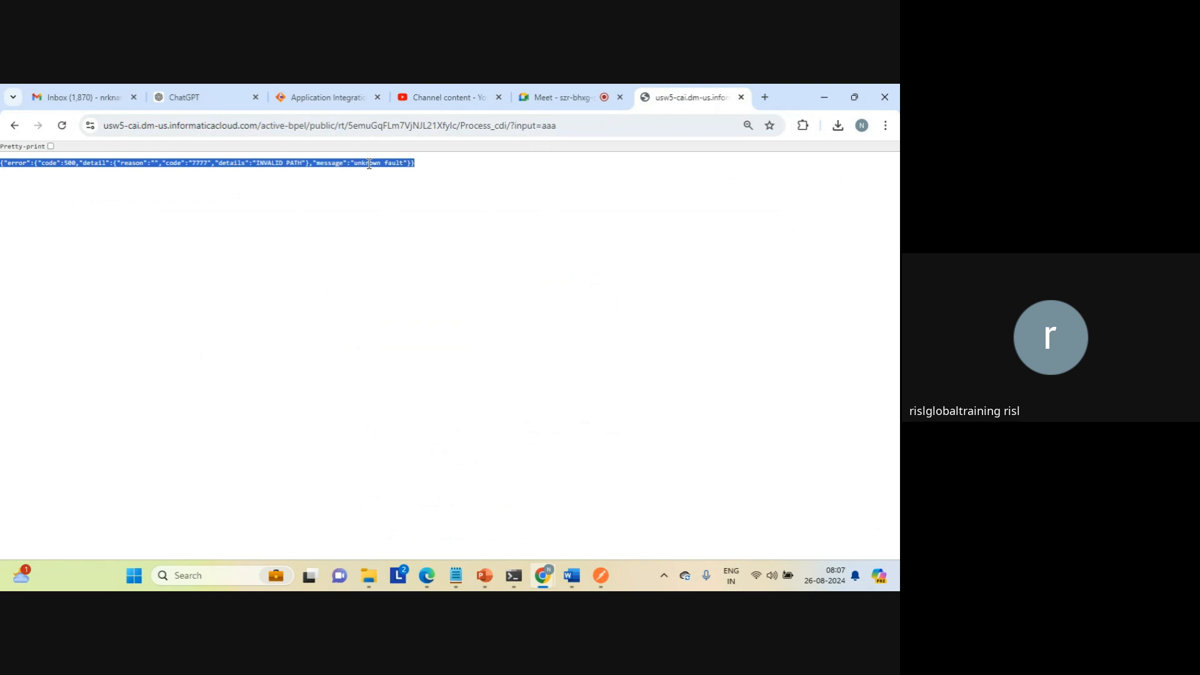
click(369, 163)
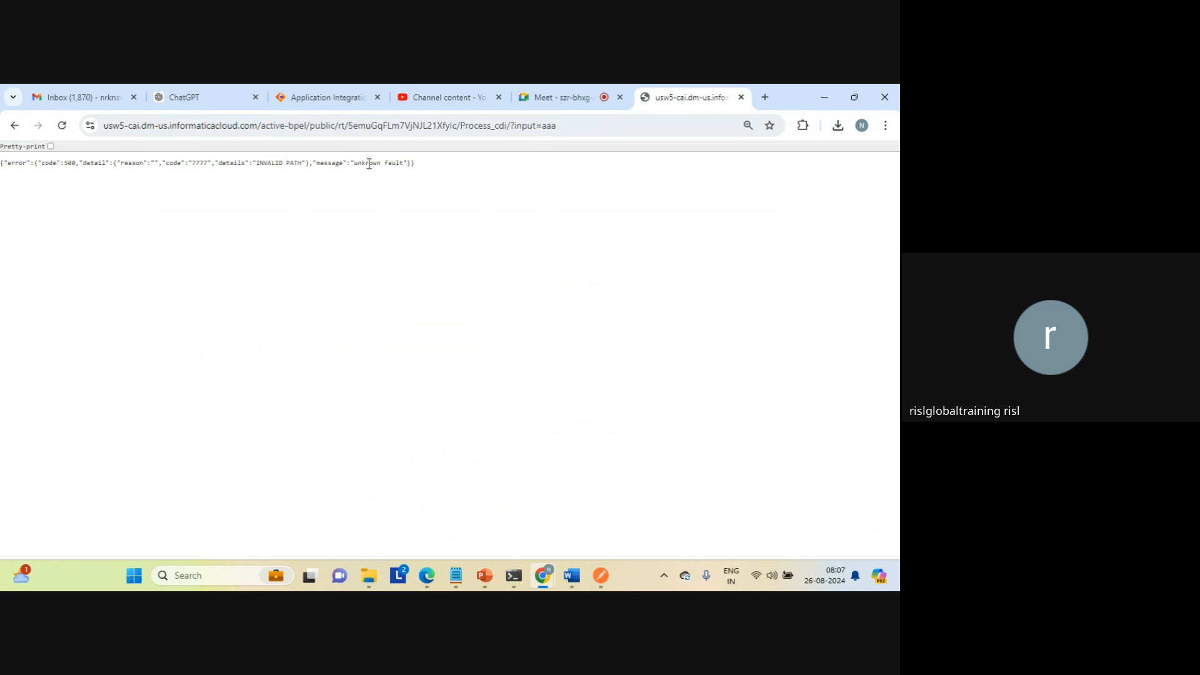
triple_click(369, 163)
click(369, 163)
Step: Check the data_transfer_task file in the C: drive's target folder in File Explorer and return to the browser's response page
click(371, 578)
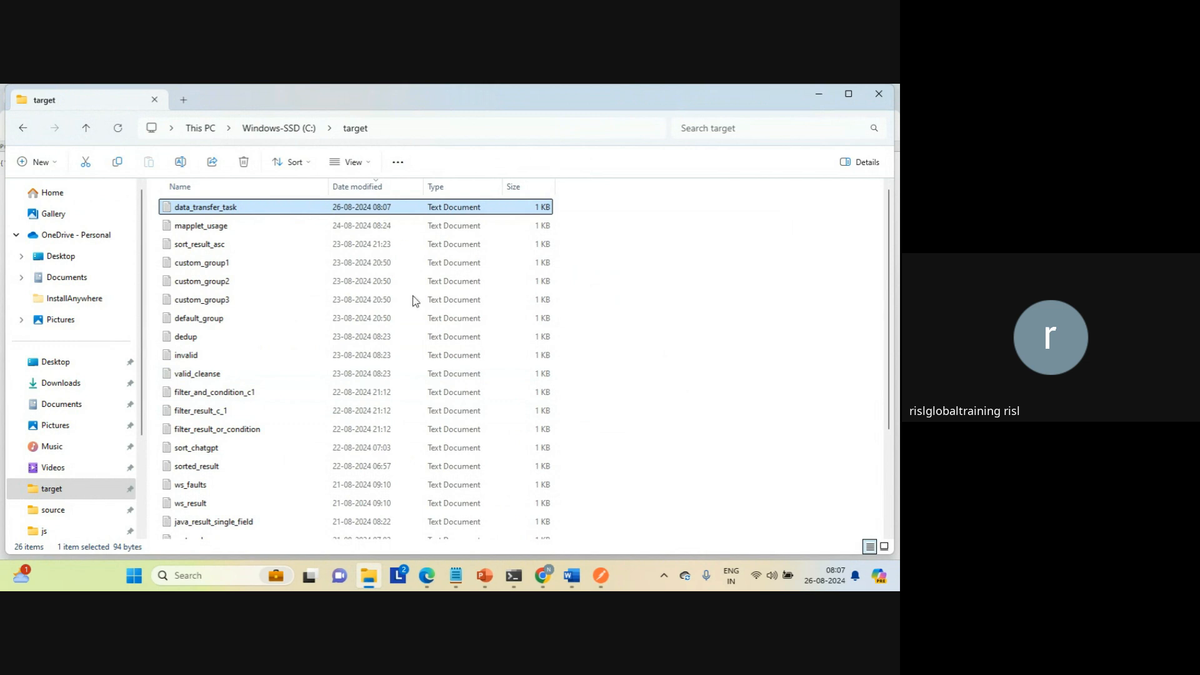
click(544, 578)
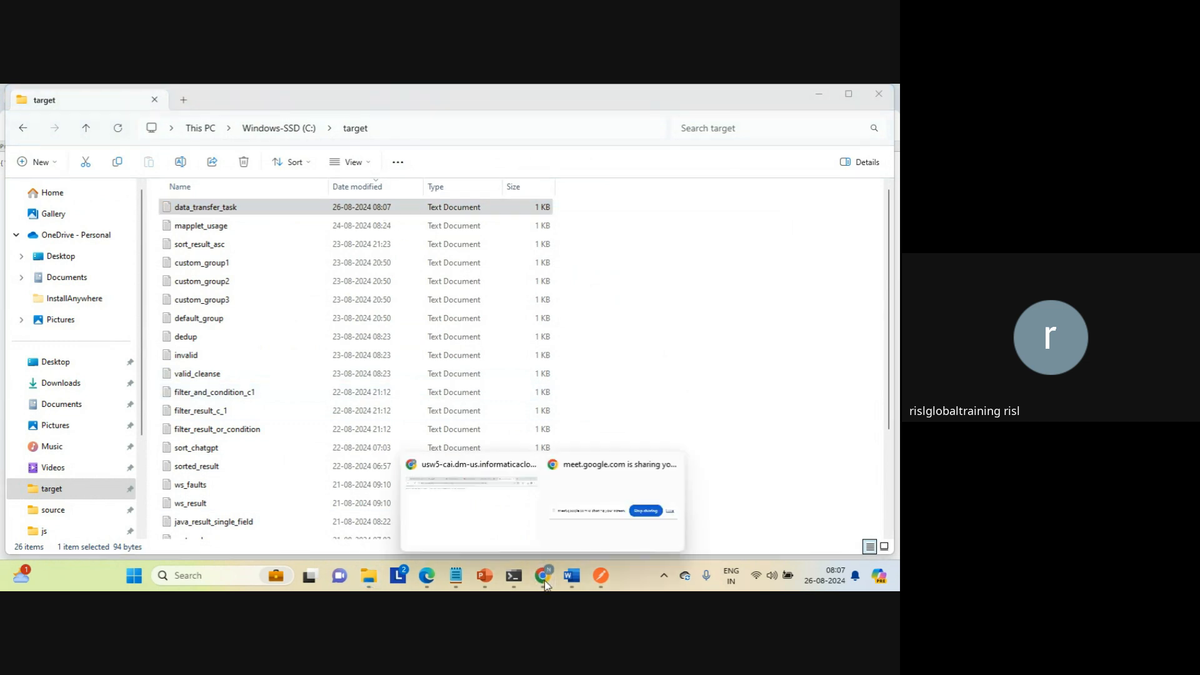
click(496, 503)
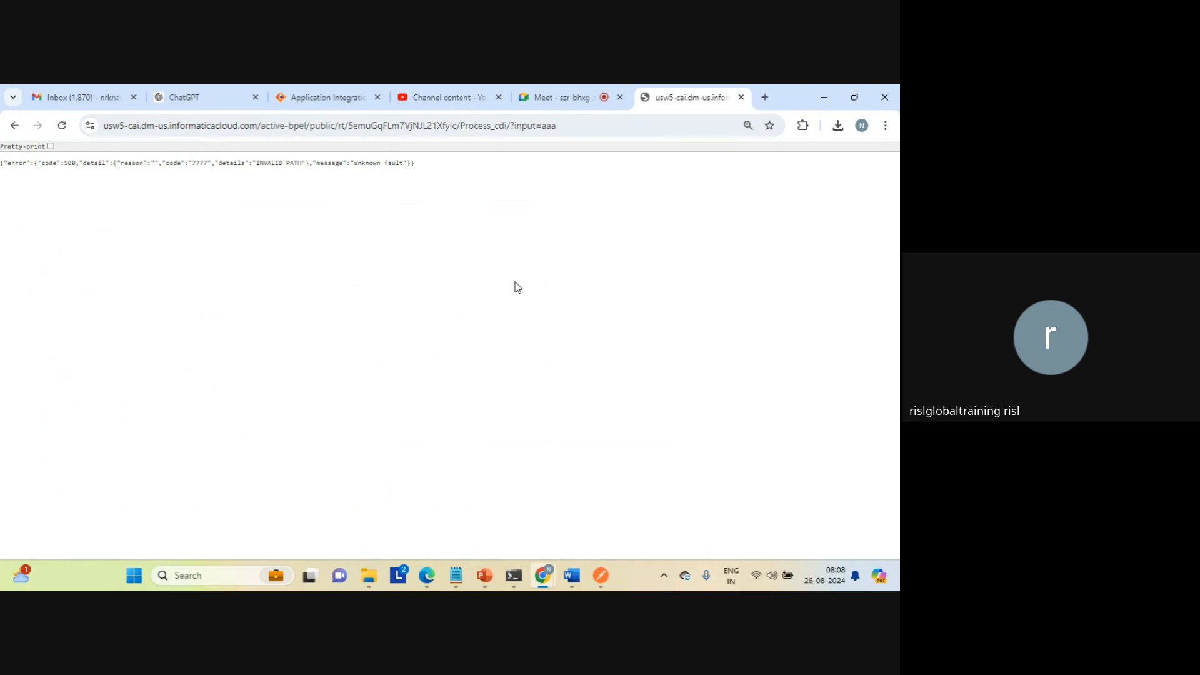
Step: Close the response page and return to the Process_cdi design, dismissing its properties detail
click(741, 97)
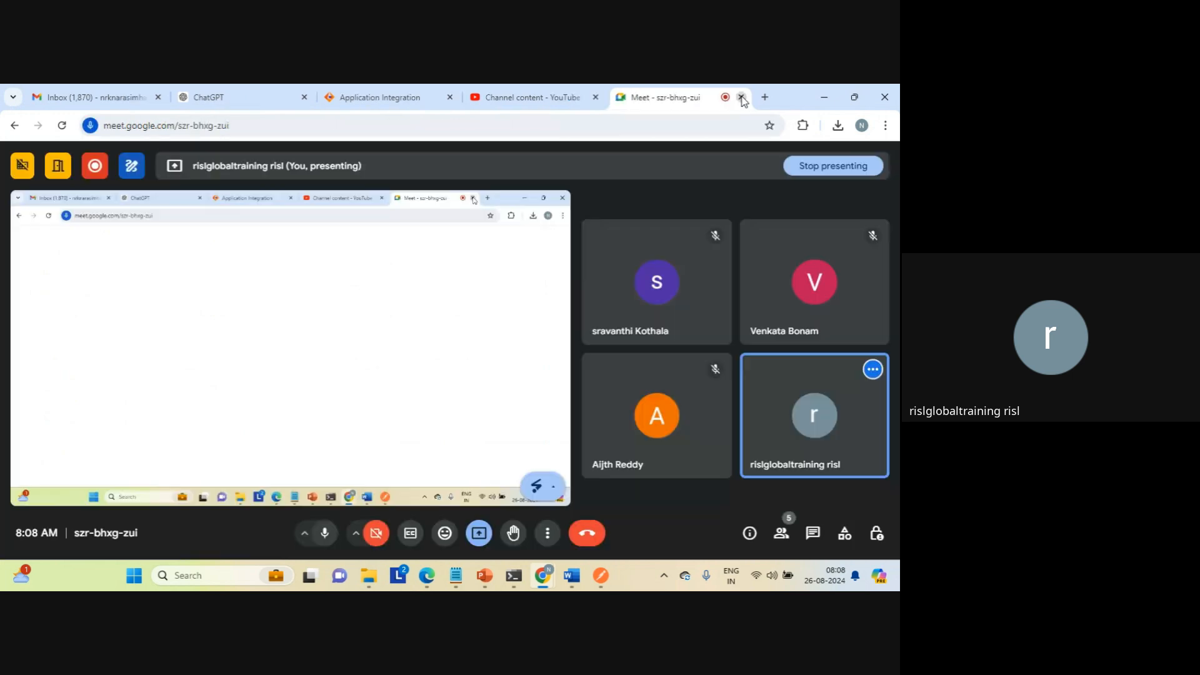
click(394, 98)
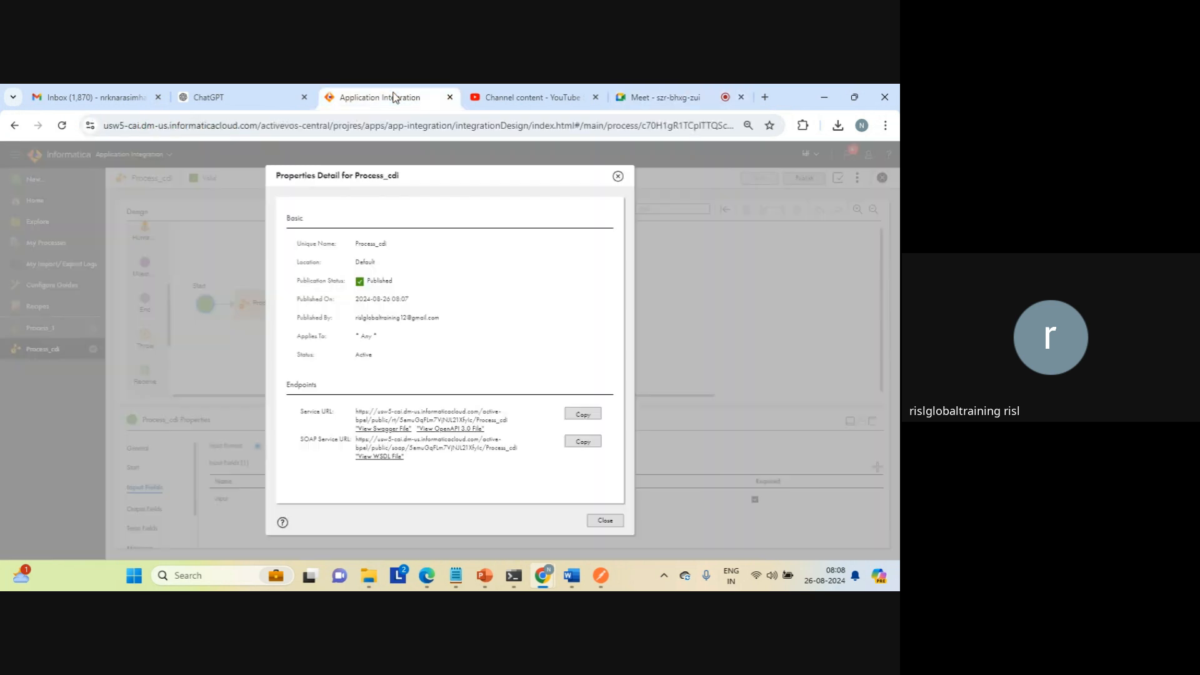
click(606, 524)
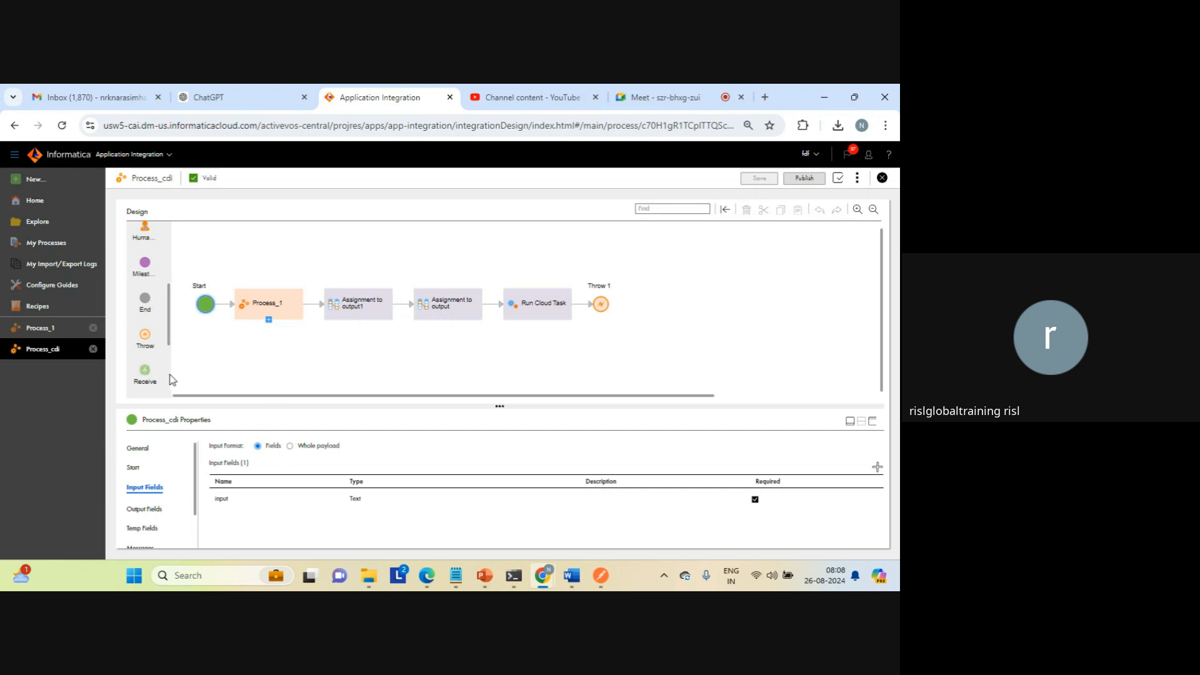
Step: Insert a Wait step between Process_1 and the Assignment to output1 step
scroll(153, 350, down, 3)
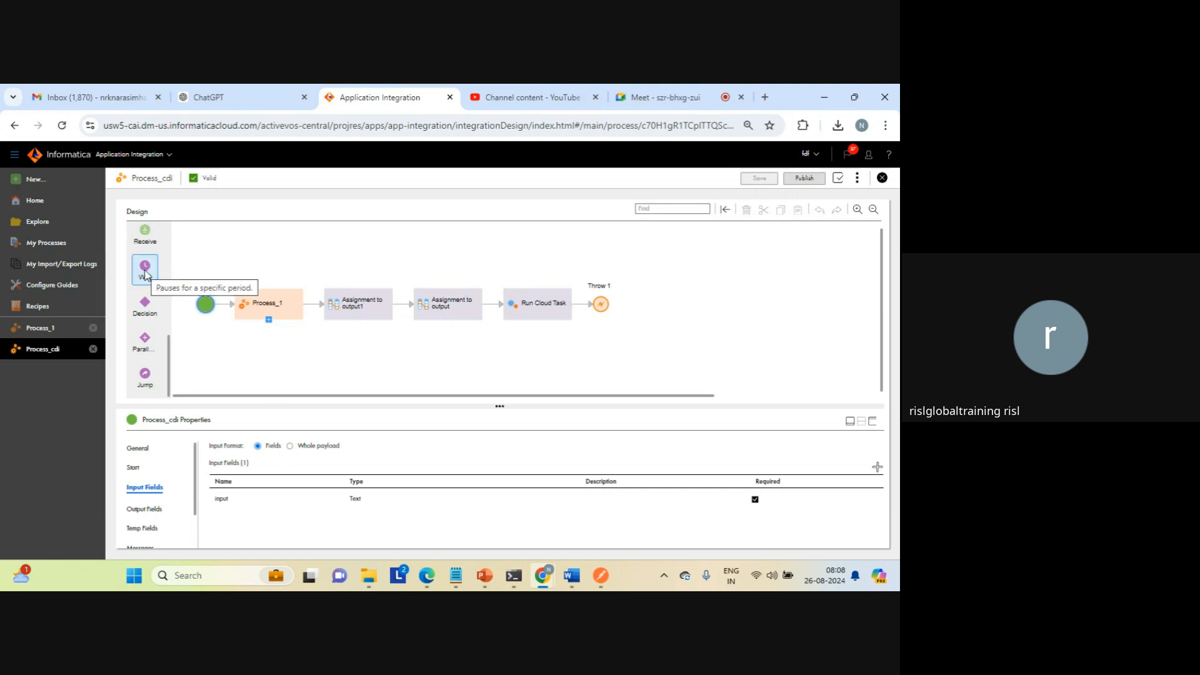
mouse_move(145, 274)
mouse_down()
mouse_move(530, 273)
mouse_move(574, 322)
mouse_move(583, 309)
mouse_move(316, 246)
mouse_move(147, 267)
mouse_up()
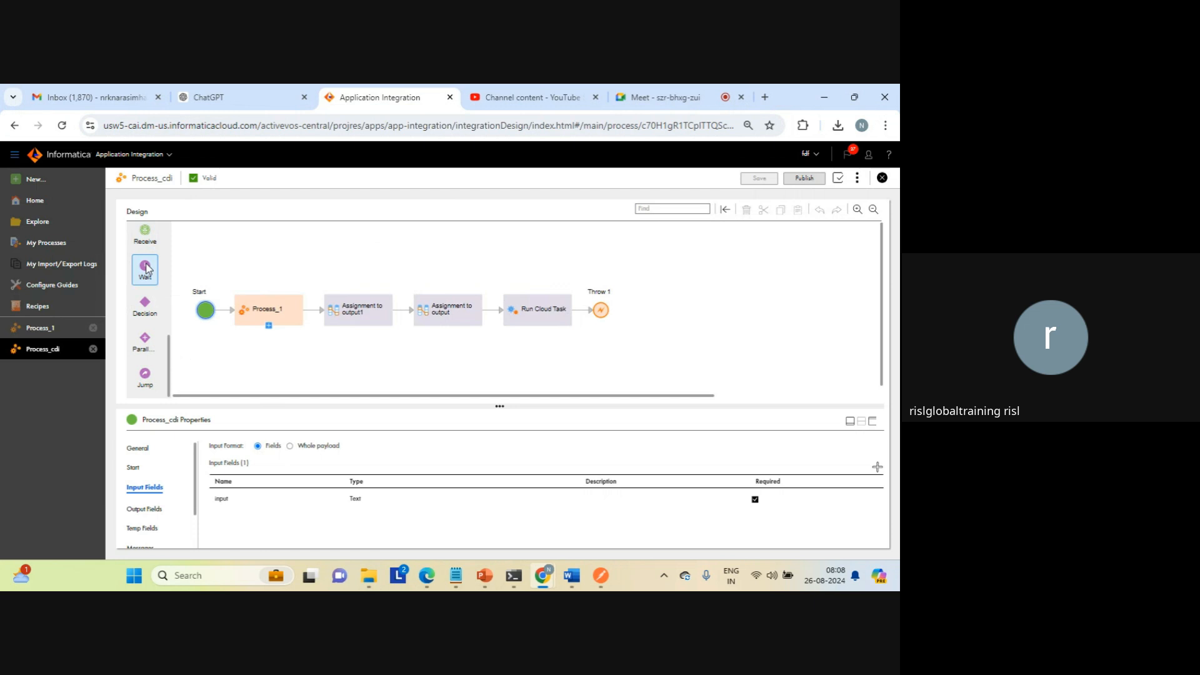
double_click(47, 375)
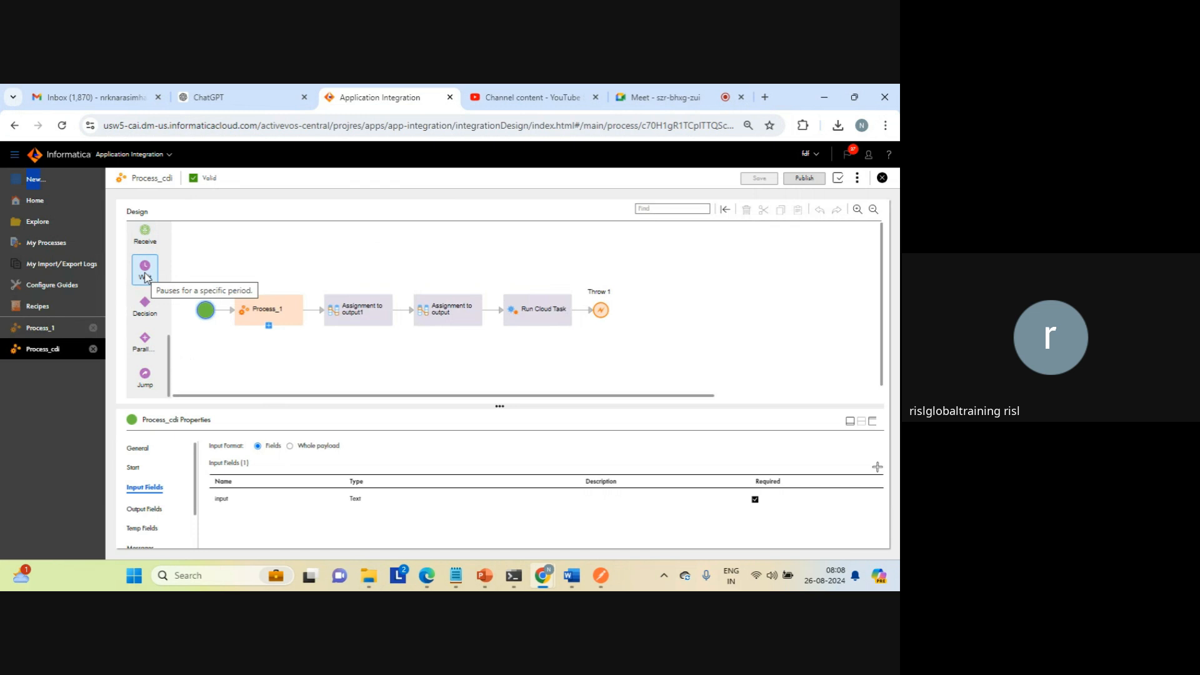
drag(146, 277, 311, 310)
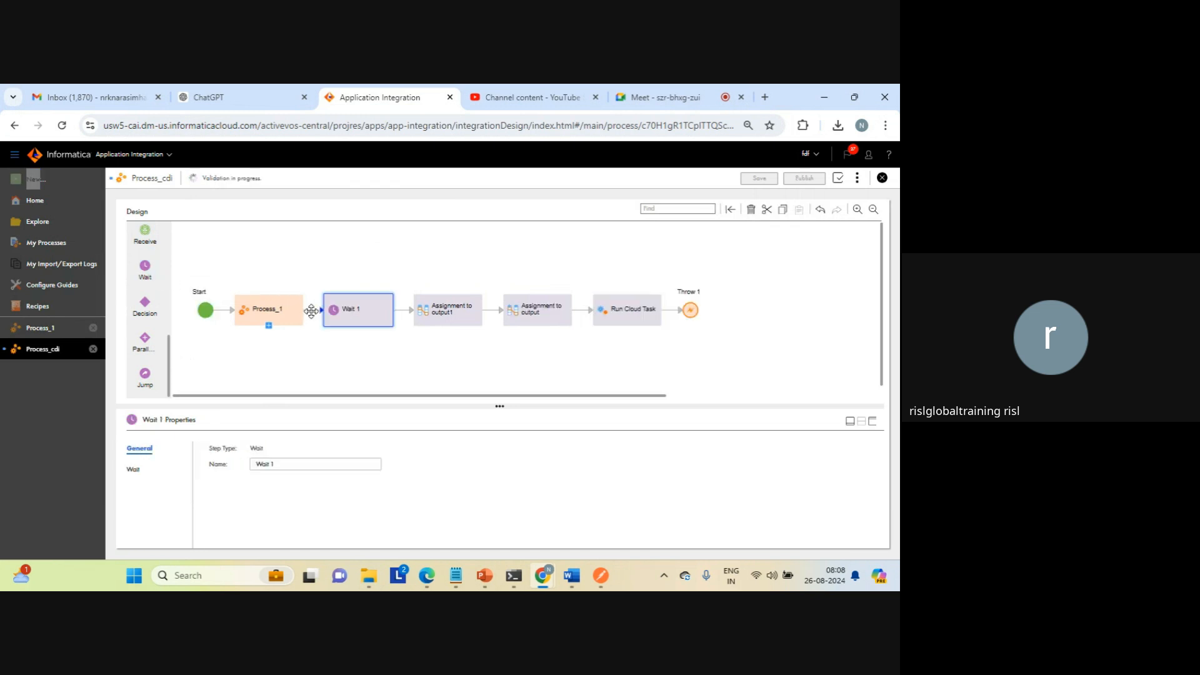
Step: Set the Wait step's wait period unit to Seconds
click(135, 470)
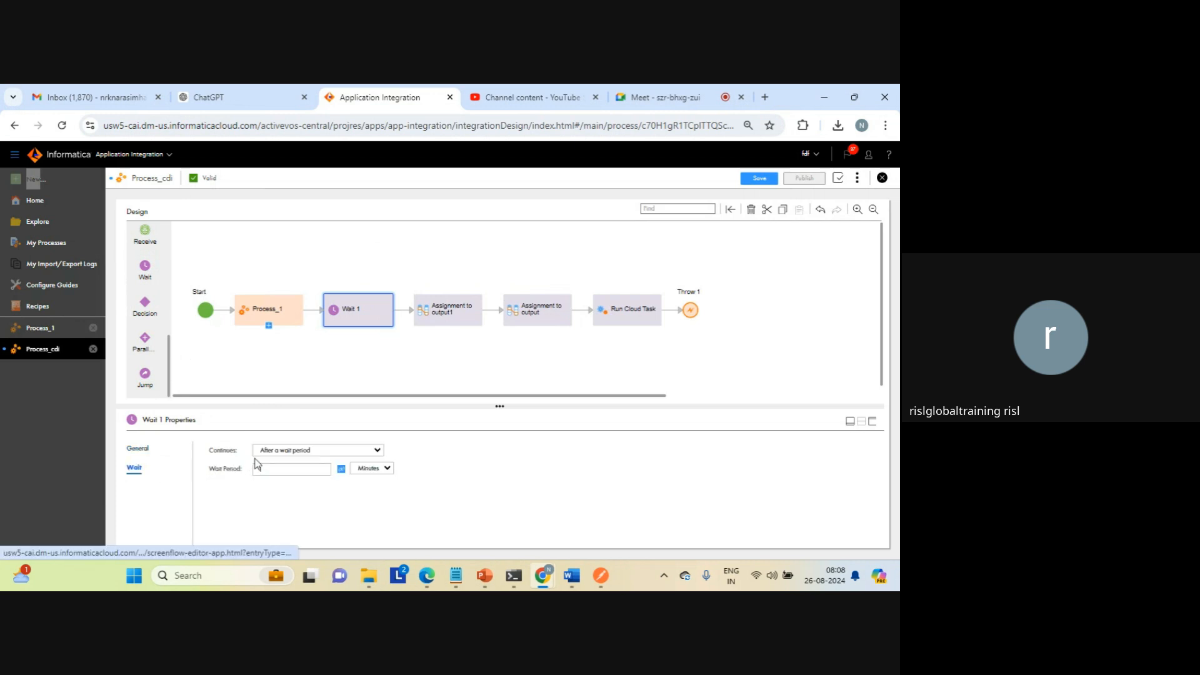
click(375, 473)
click(367, 480)
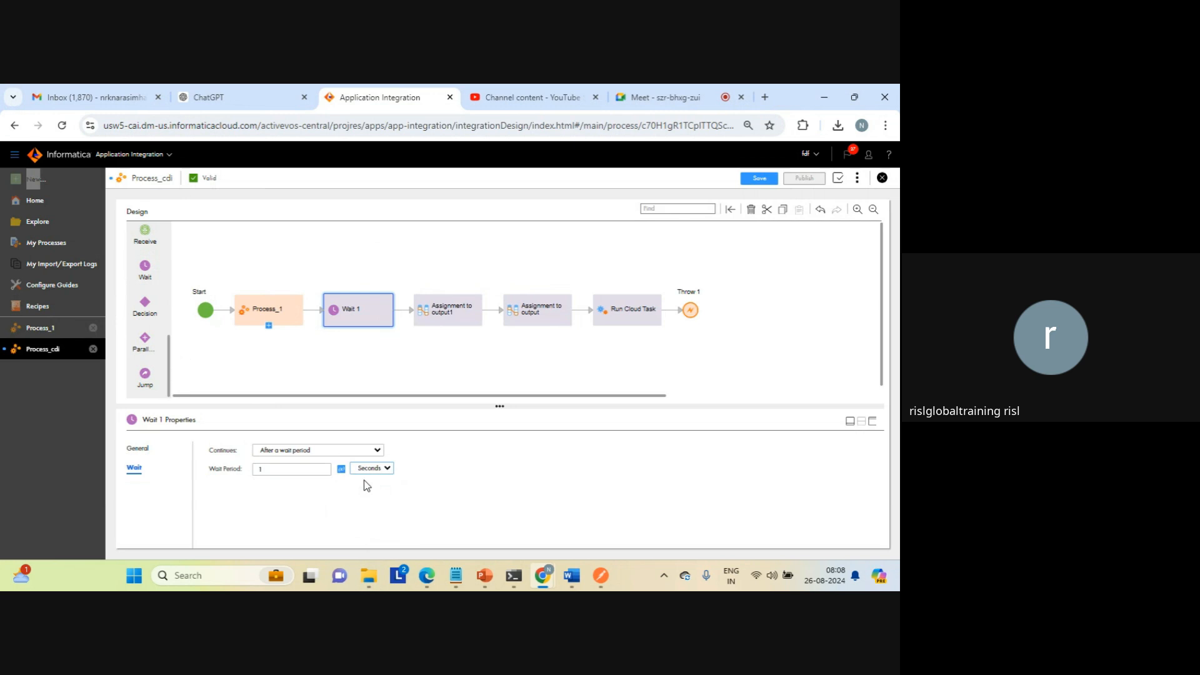
click(286, 465)
text(5)
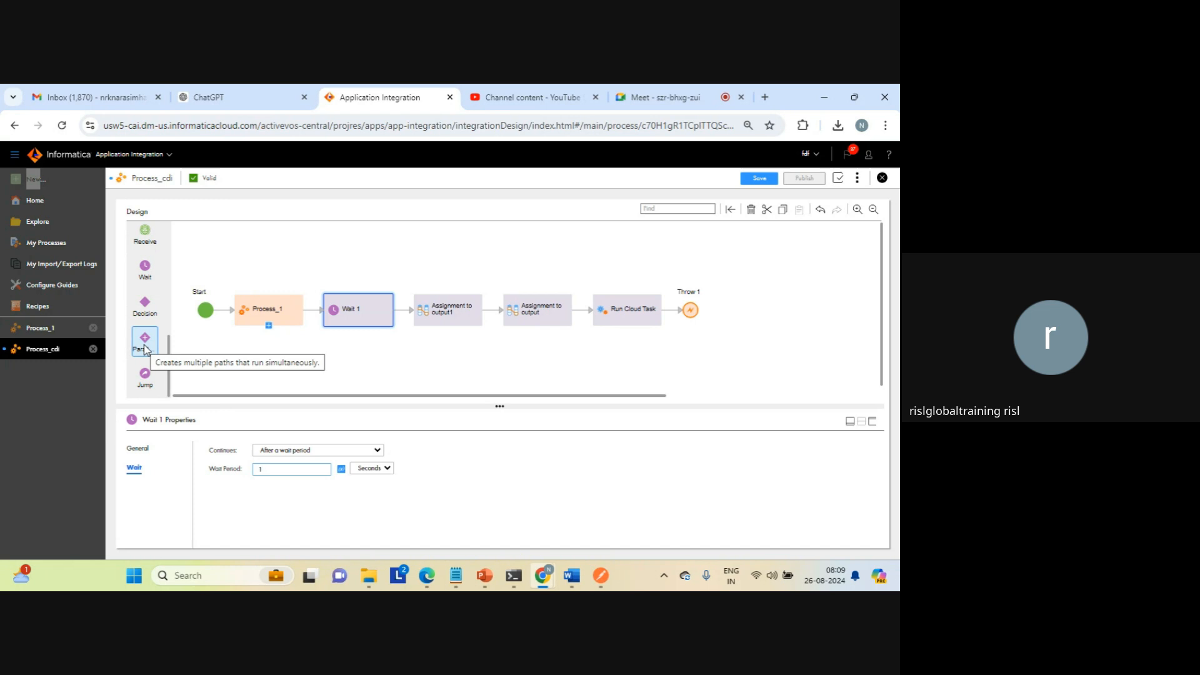
Step: Insert a Parallel Paths step between Process_1 and Wait 1 and add a Service step on its upper path
drag(145, 347, 311, 309)
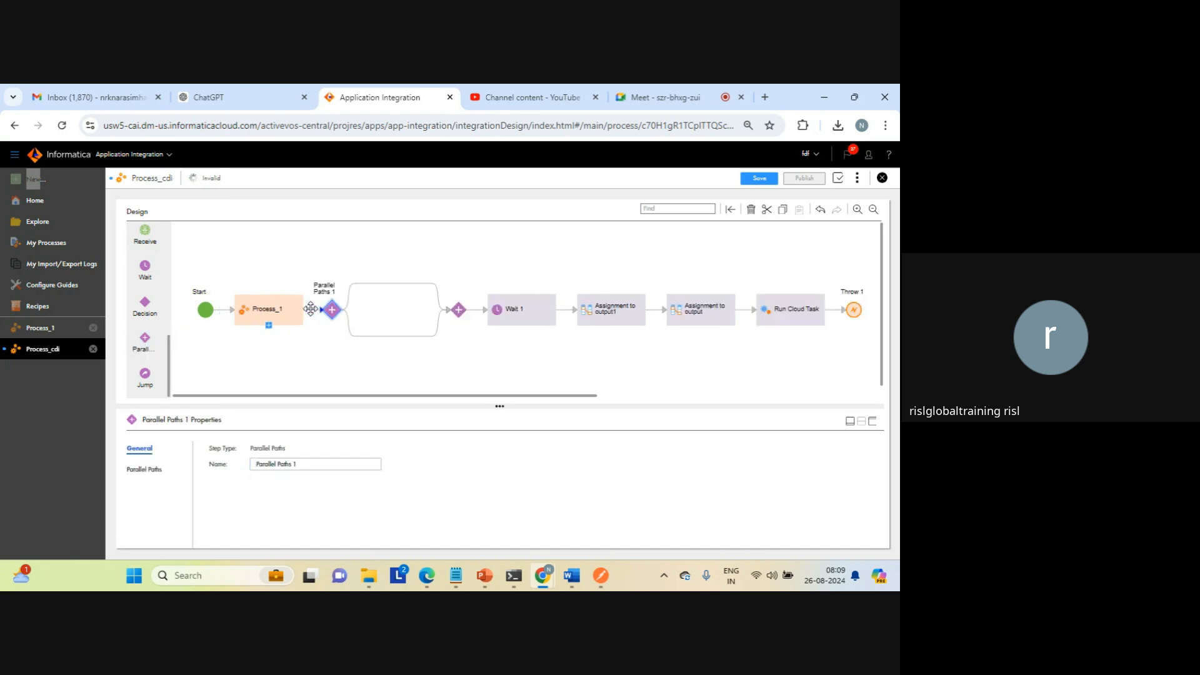
click(396, 285)
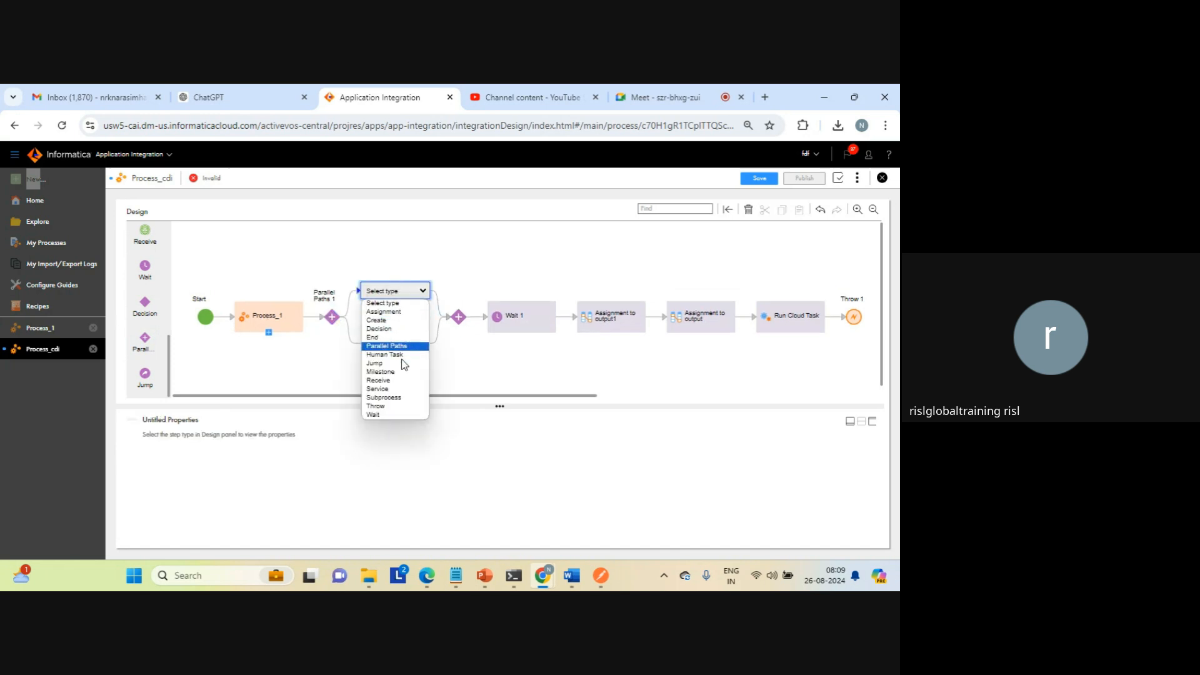
click(393, 390)
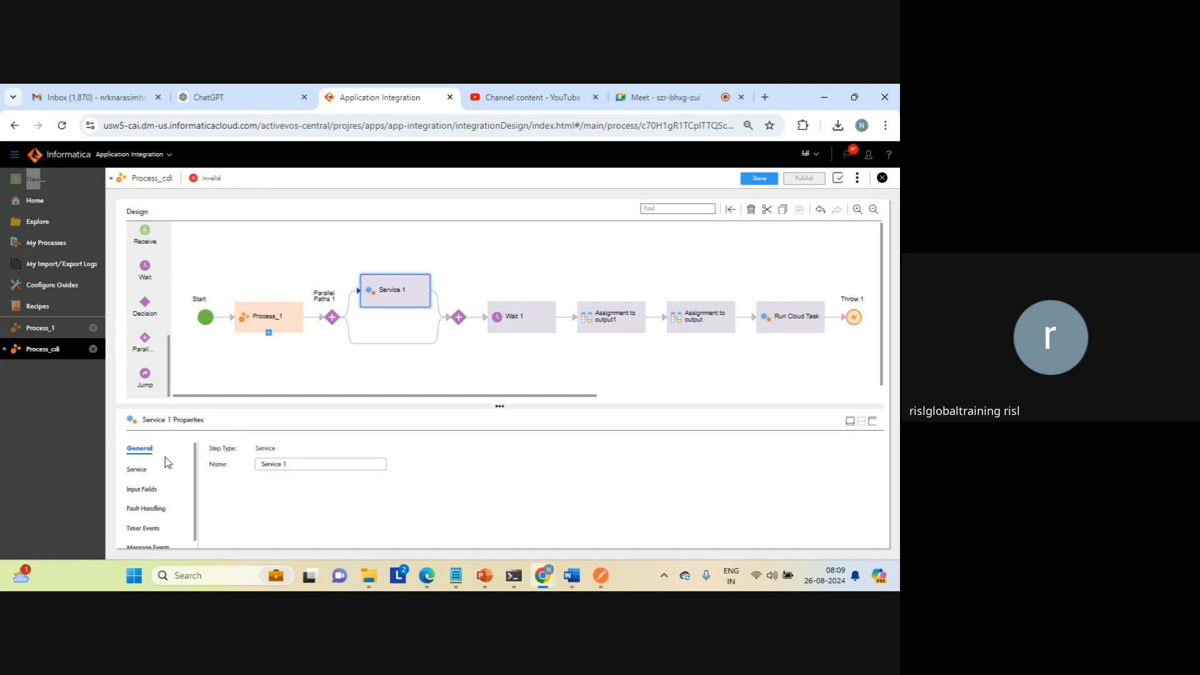
click(137, 469)
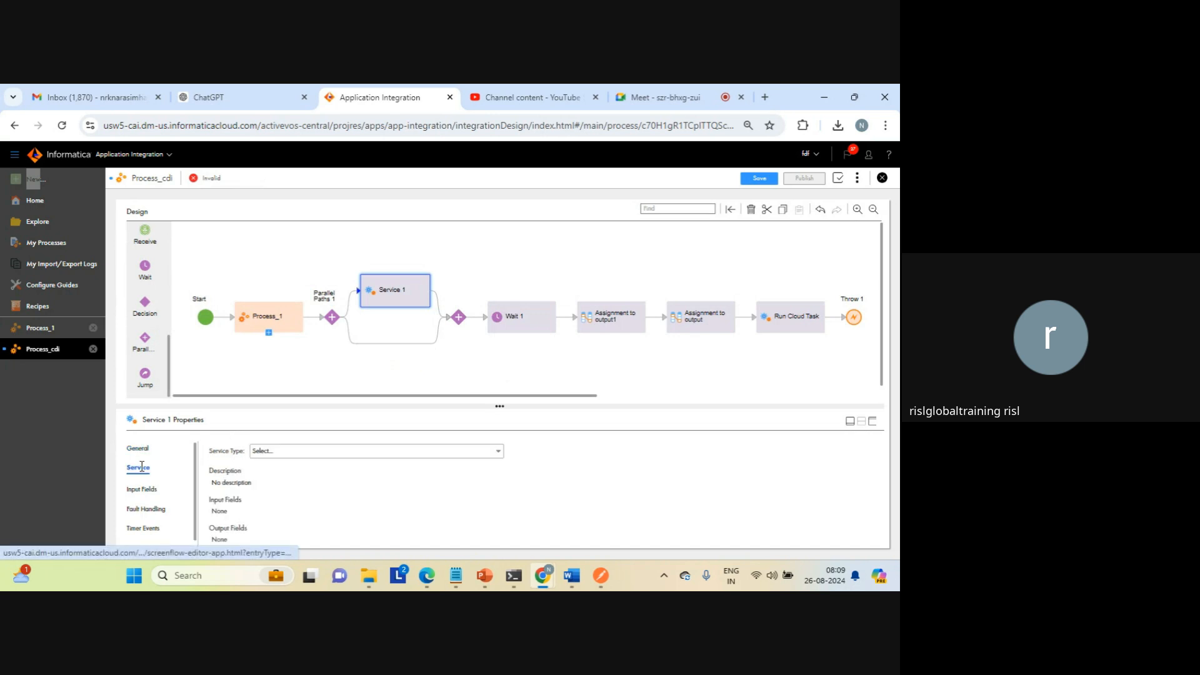
click(356, 452)
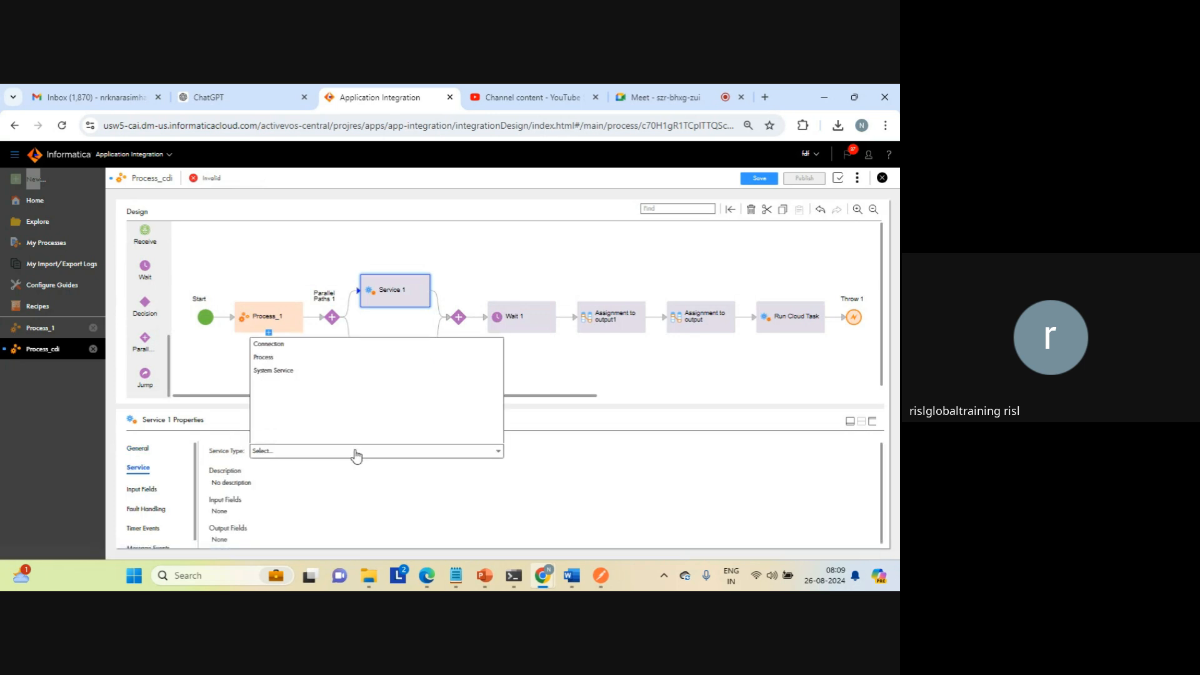
click(270, 345)
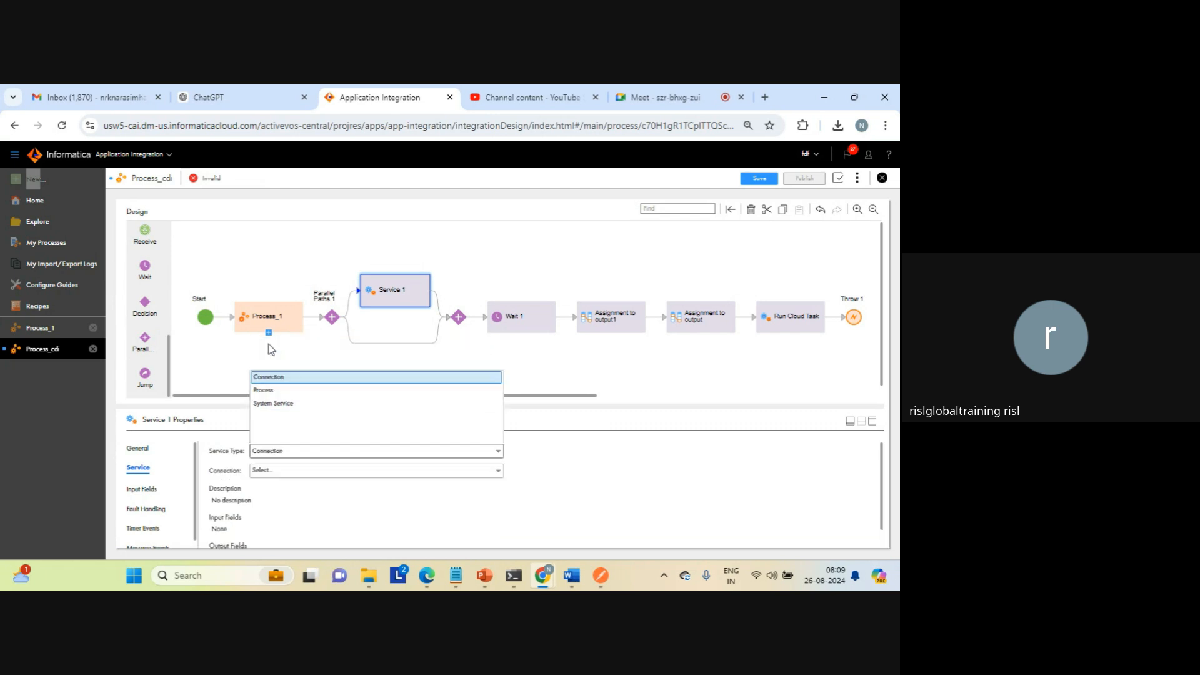
click(293, 472)
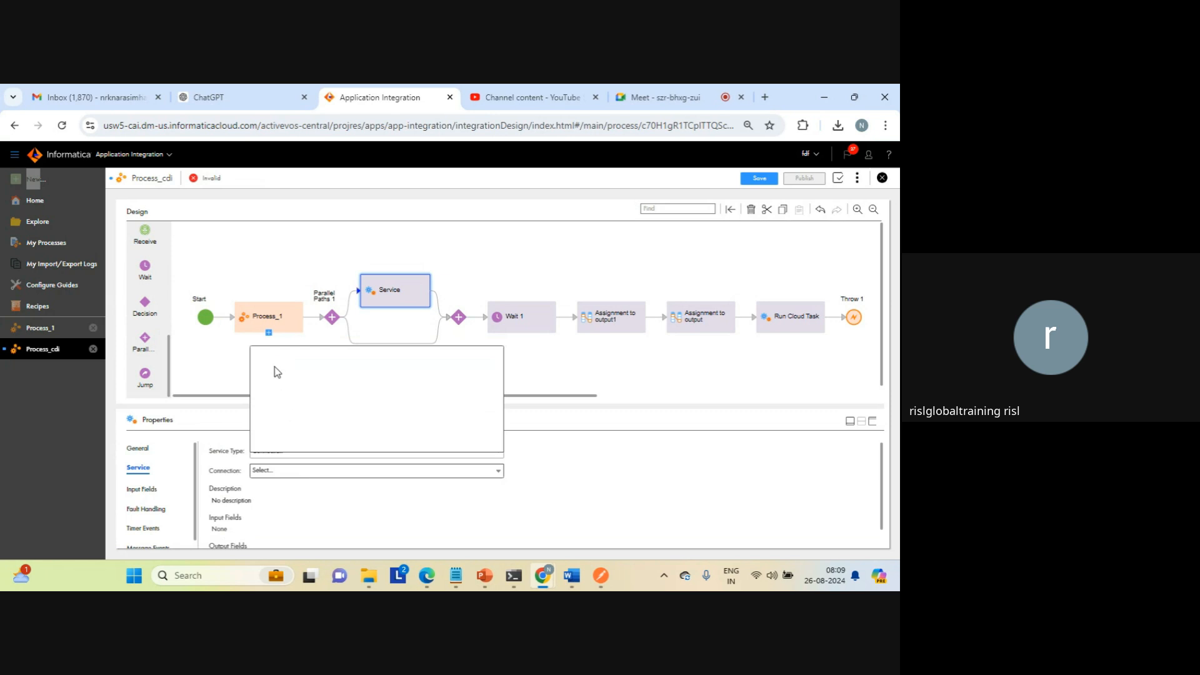
click(231, 390)
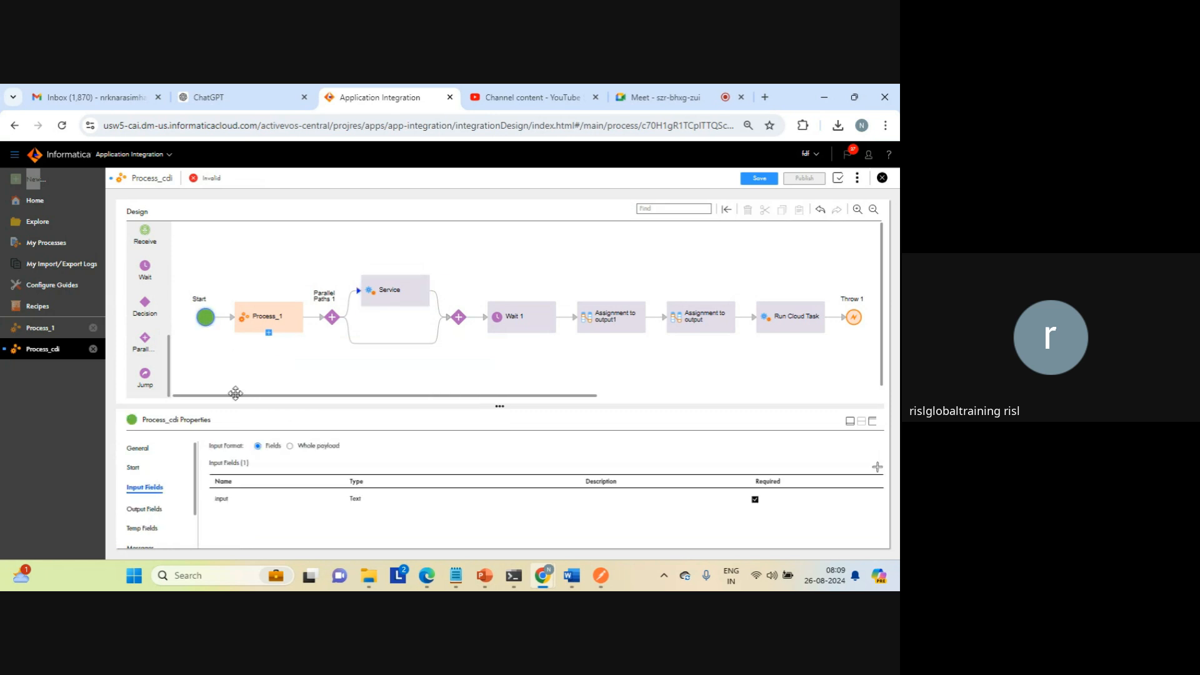
Step: Set the upper path's Service step to the Process service type and choose Default > Process_cdi as its process
click(396, 300)
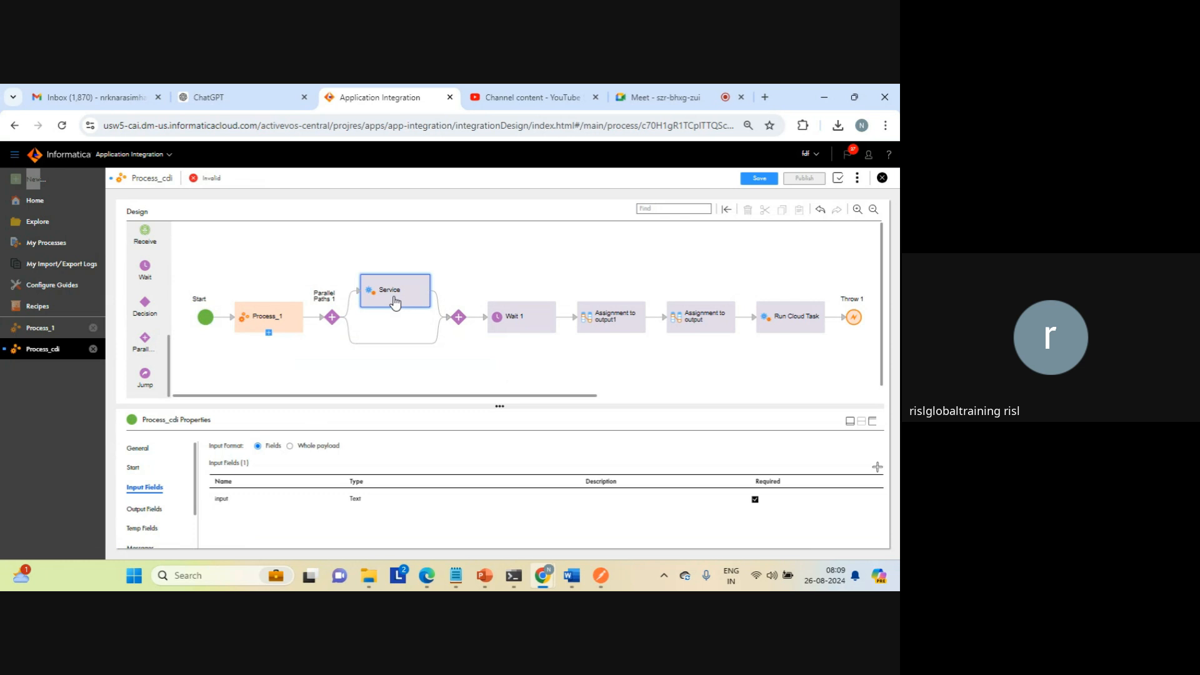
click(291, 451)
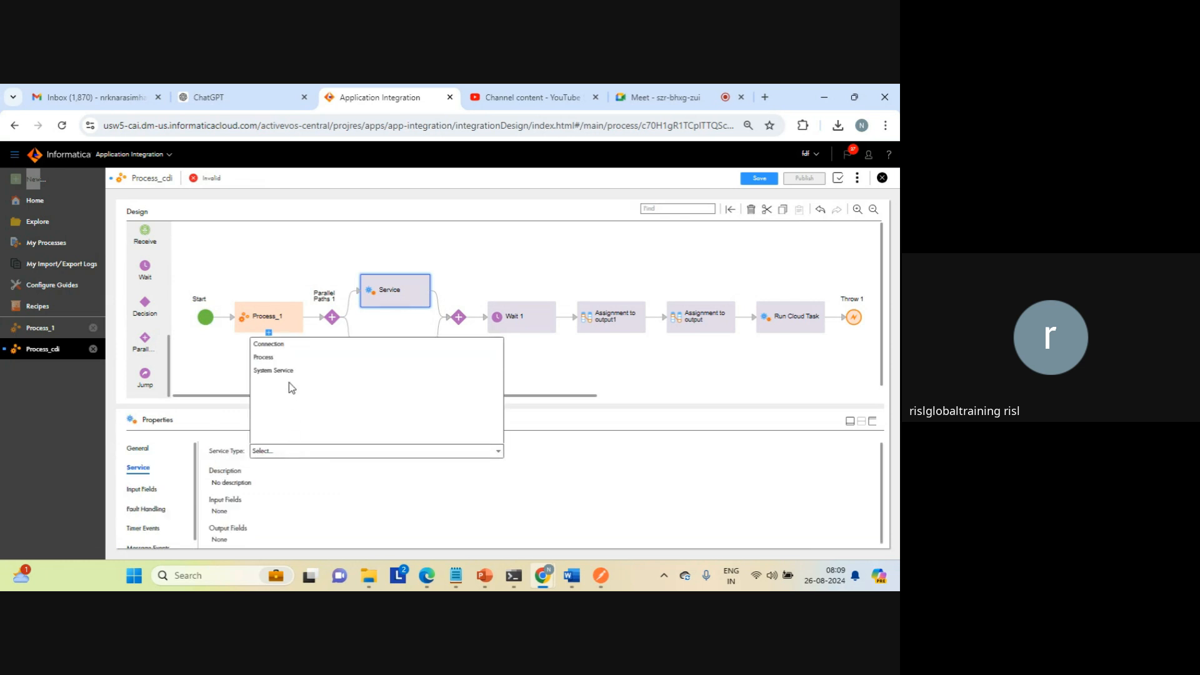
click(272, 360)
click(277, 471)
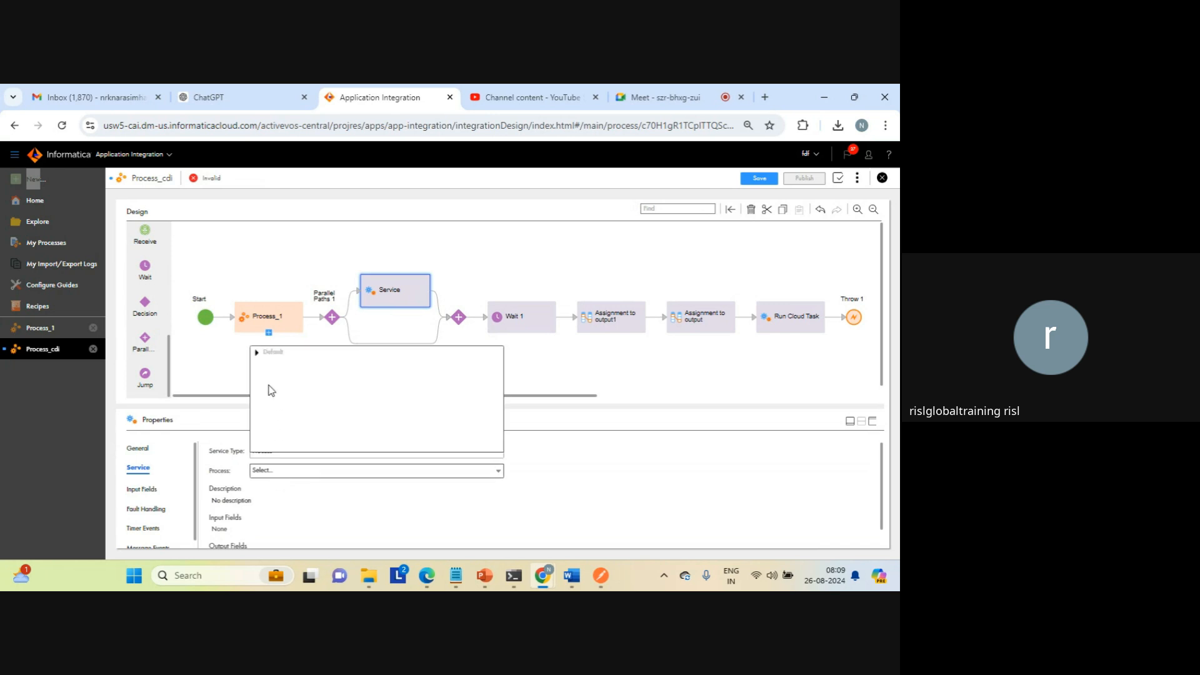
click(257, 352)
drag(294, 374, 282, 378)
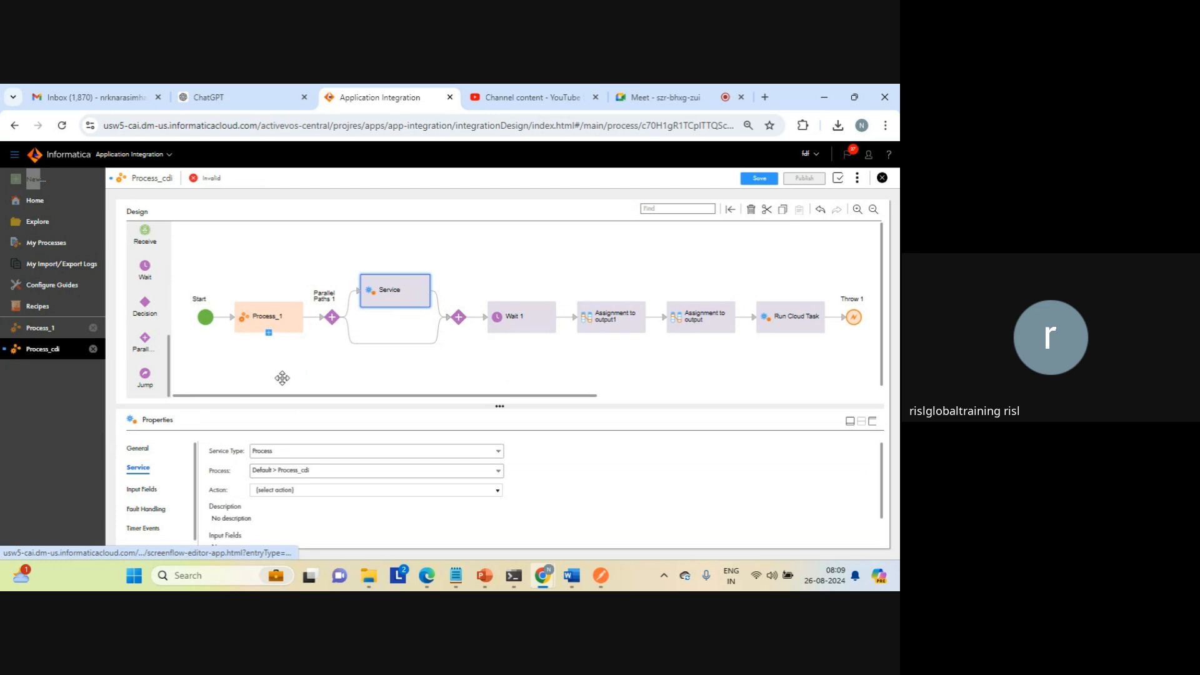
Step: Add a Service step on the lower parallel path, using the System Service type with the Run a Shell Command action
click(390, 343)
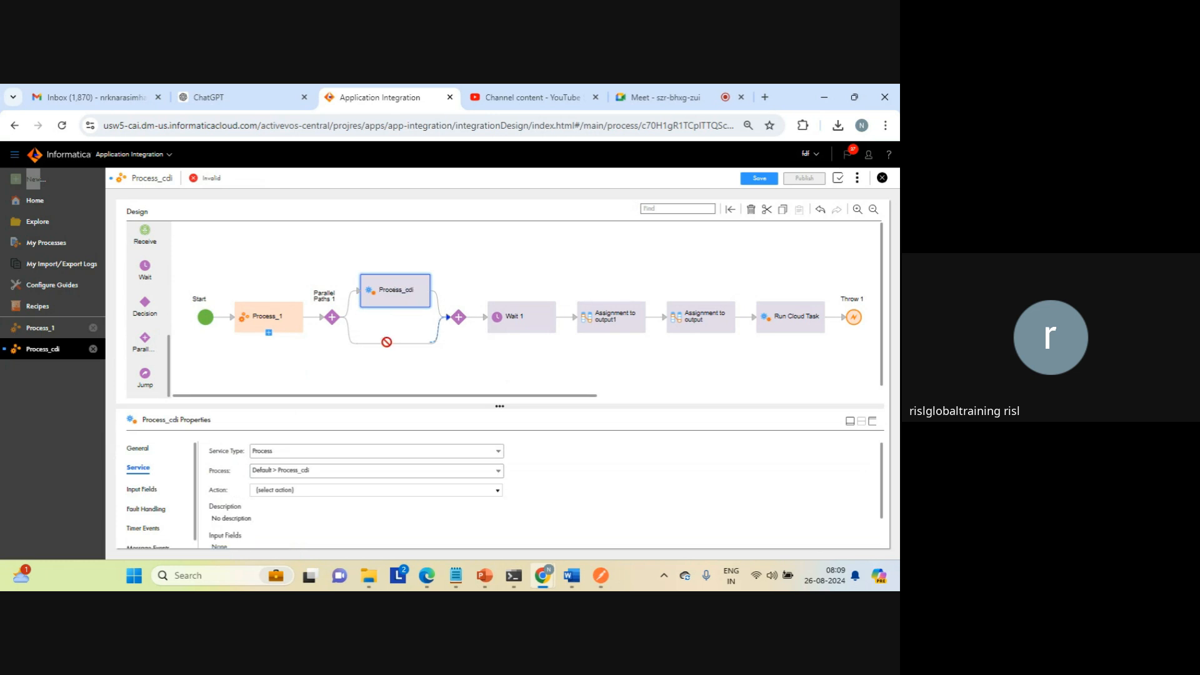
click(388, 344)
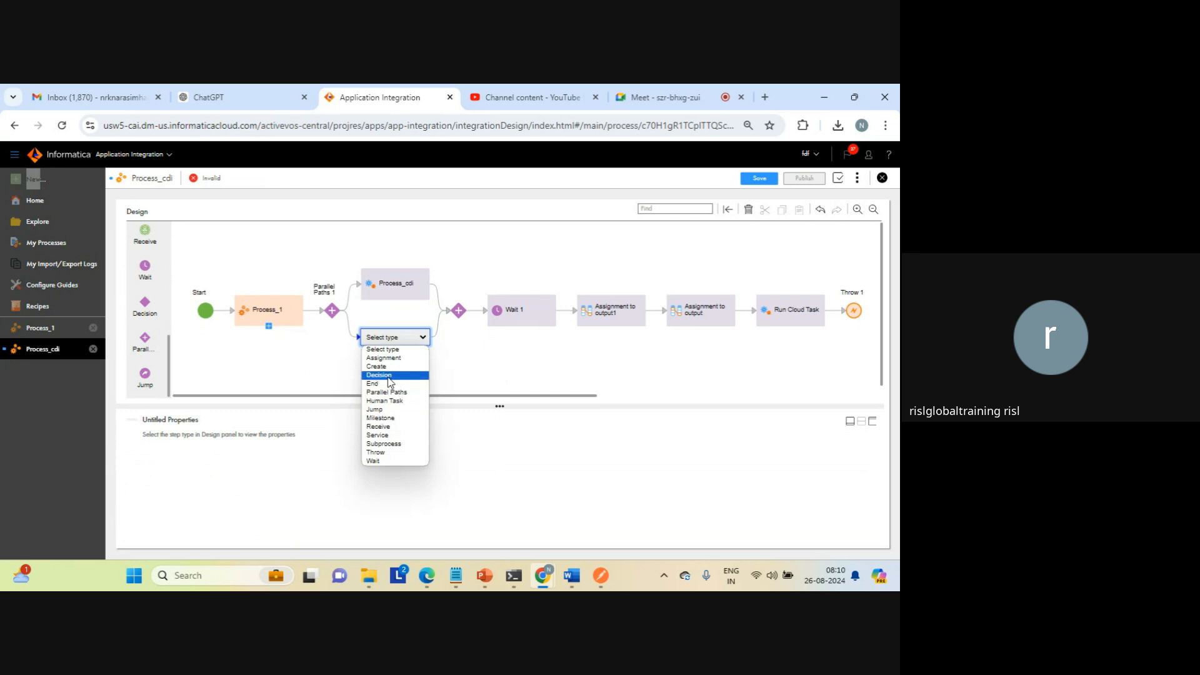
click(393, 436)
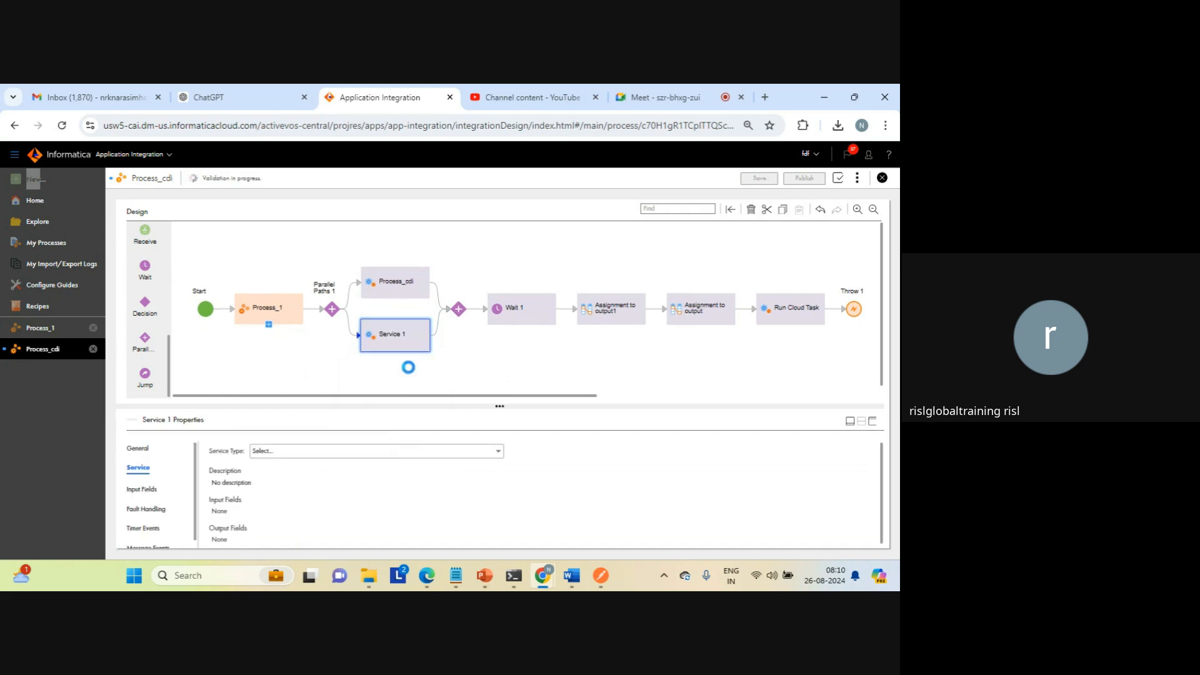
click(316, 451)
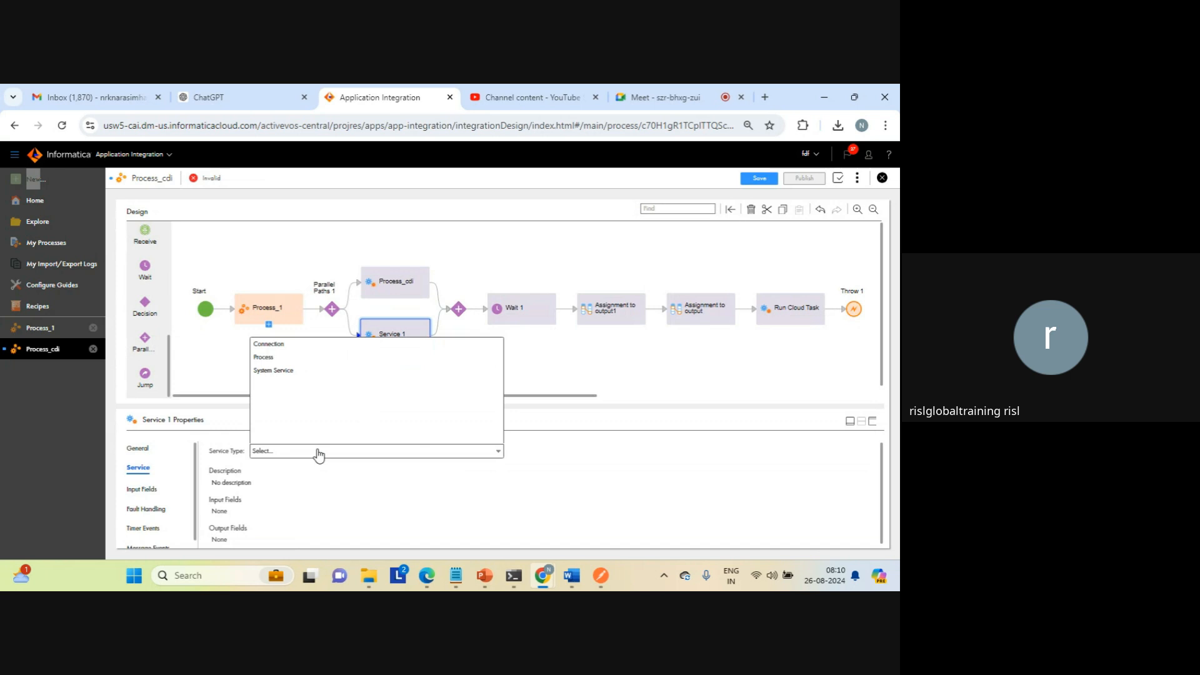
click(283, 375)
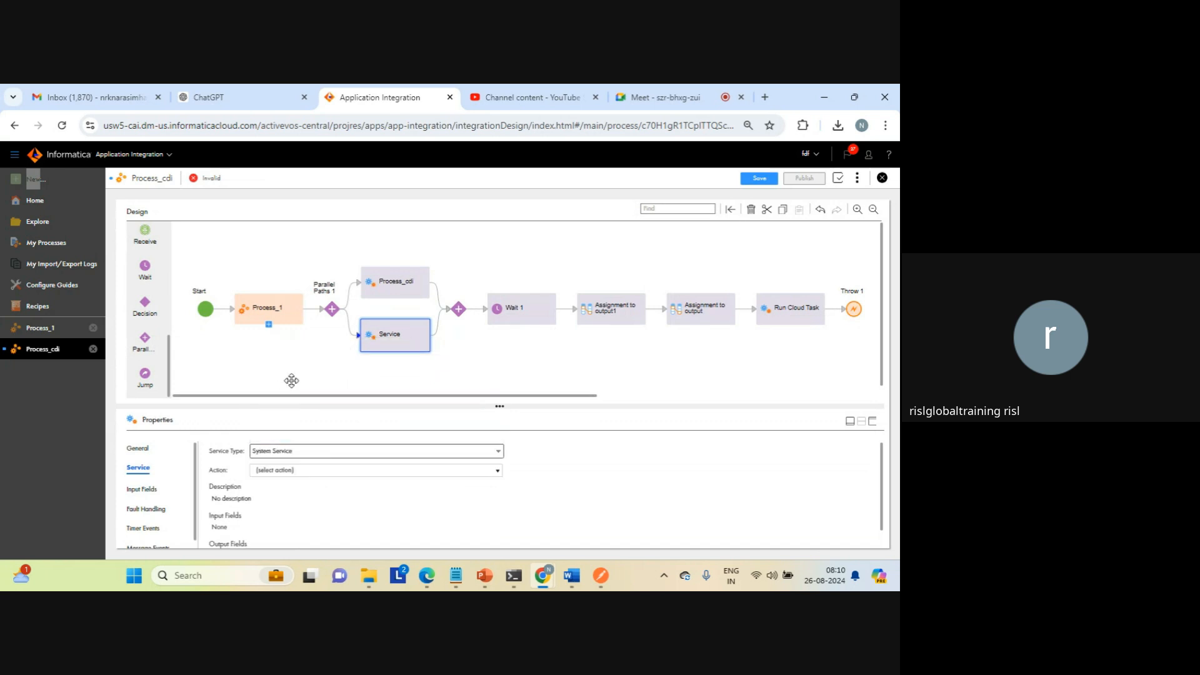
click(322, 473)
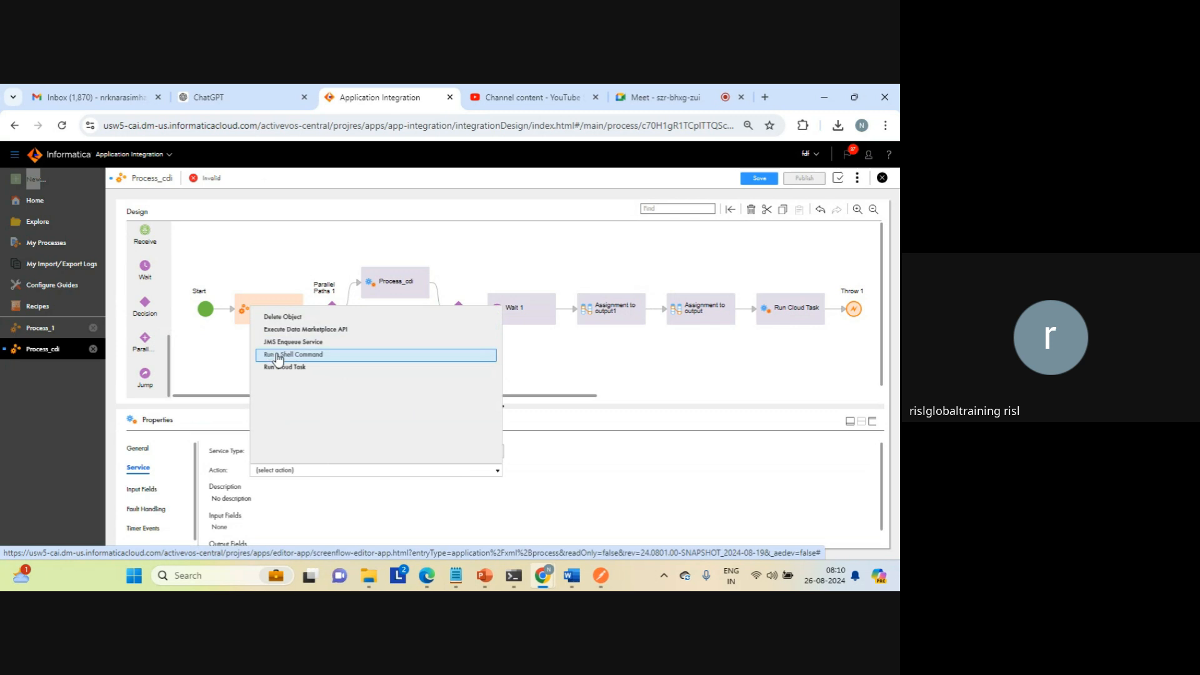
click(304, 355)
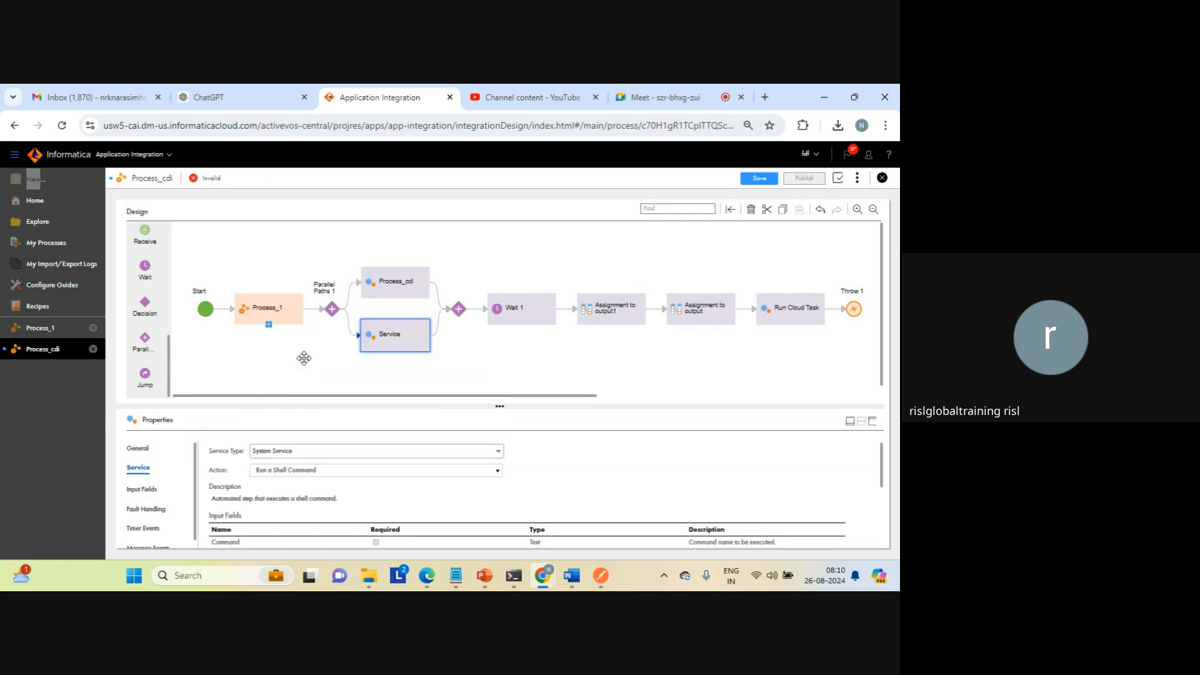
Step: Set the Run a Shell Command step's input fields to Command DIR and Working Directory C:\
click(874, 425)
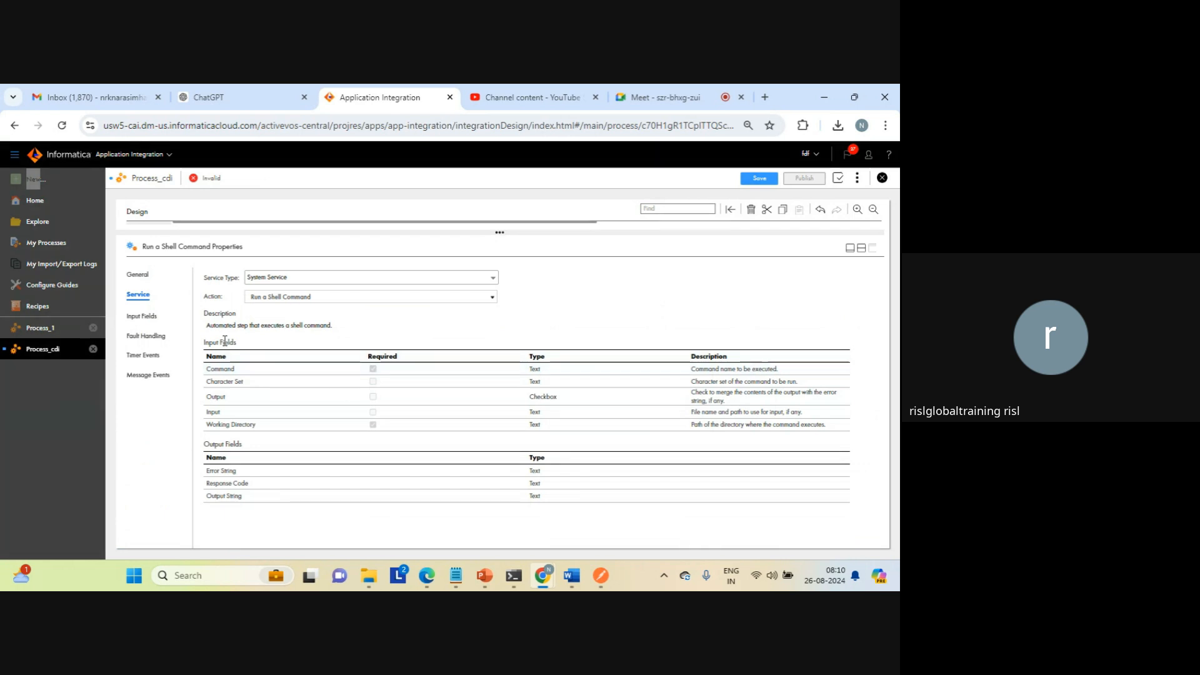
click(151, 317)
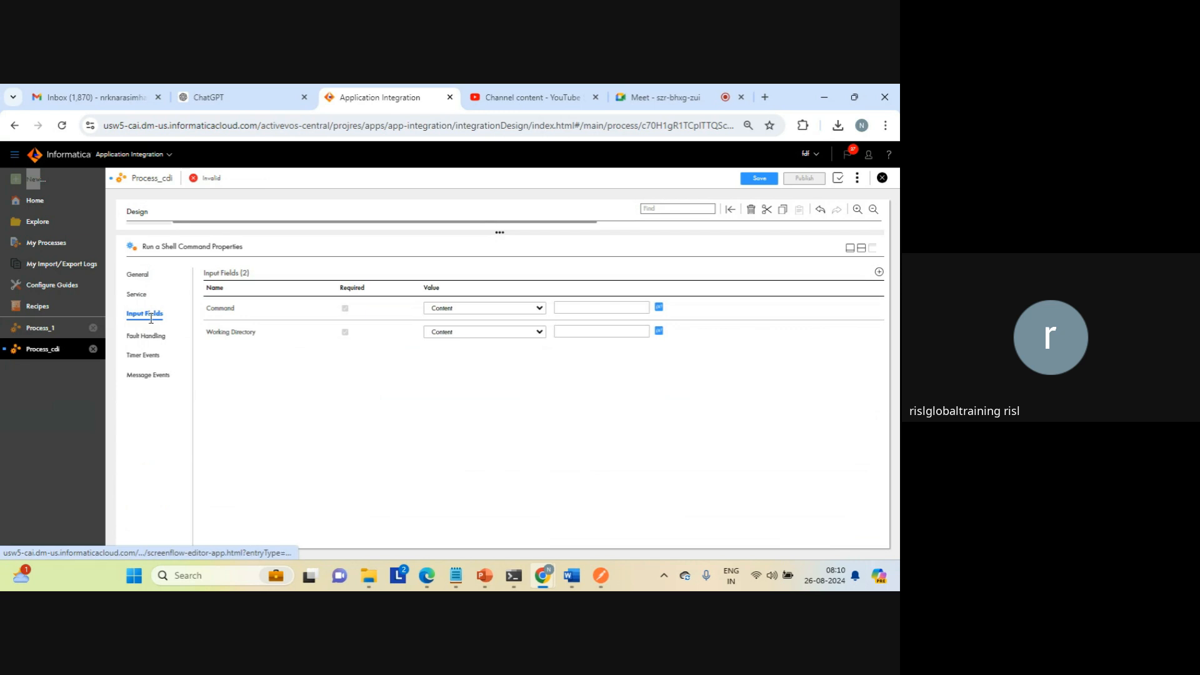
click(588, 311)
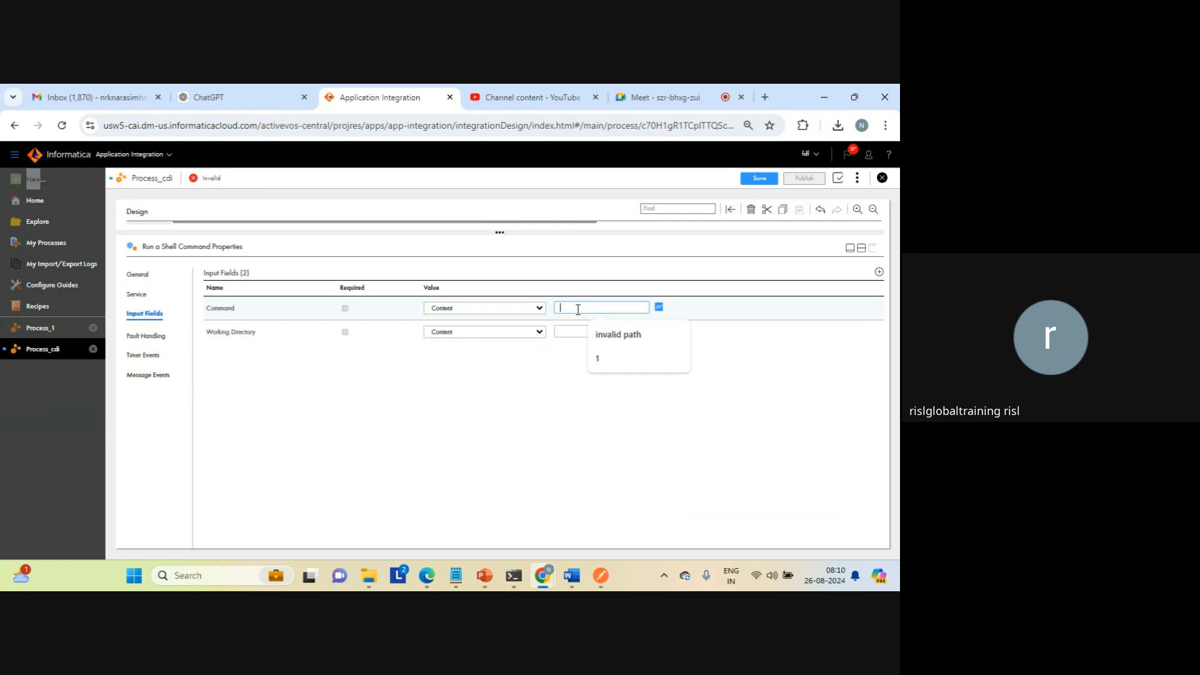
text(DIR)
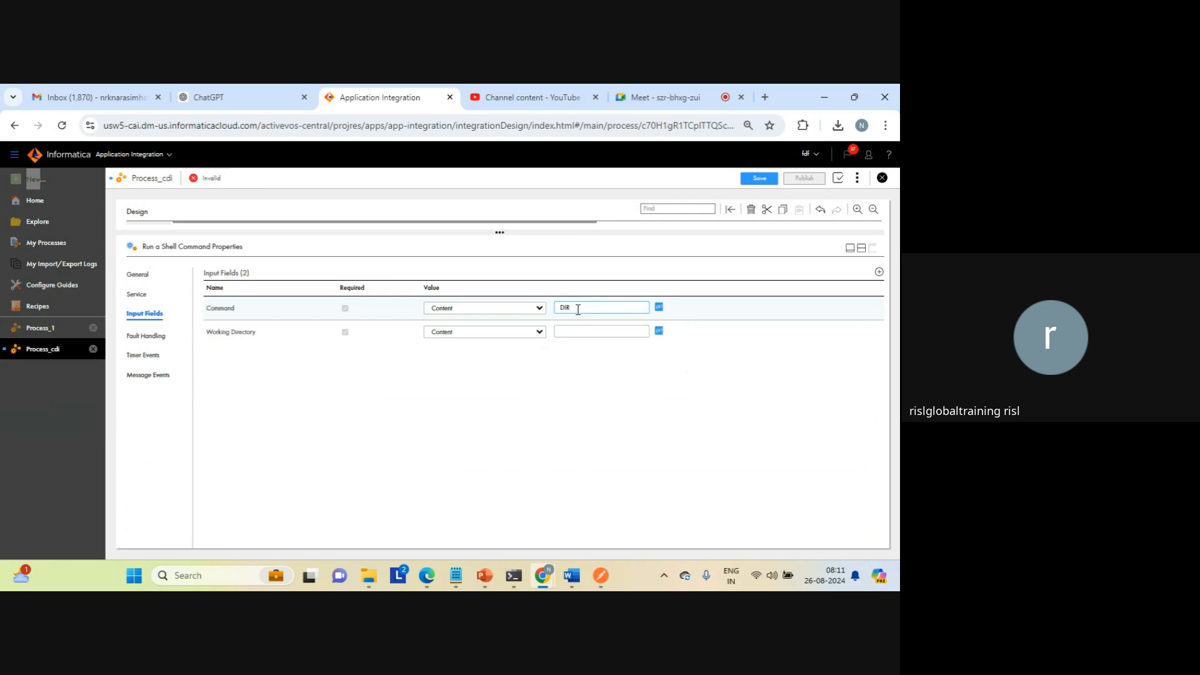
click(570, 331)
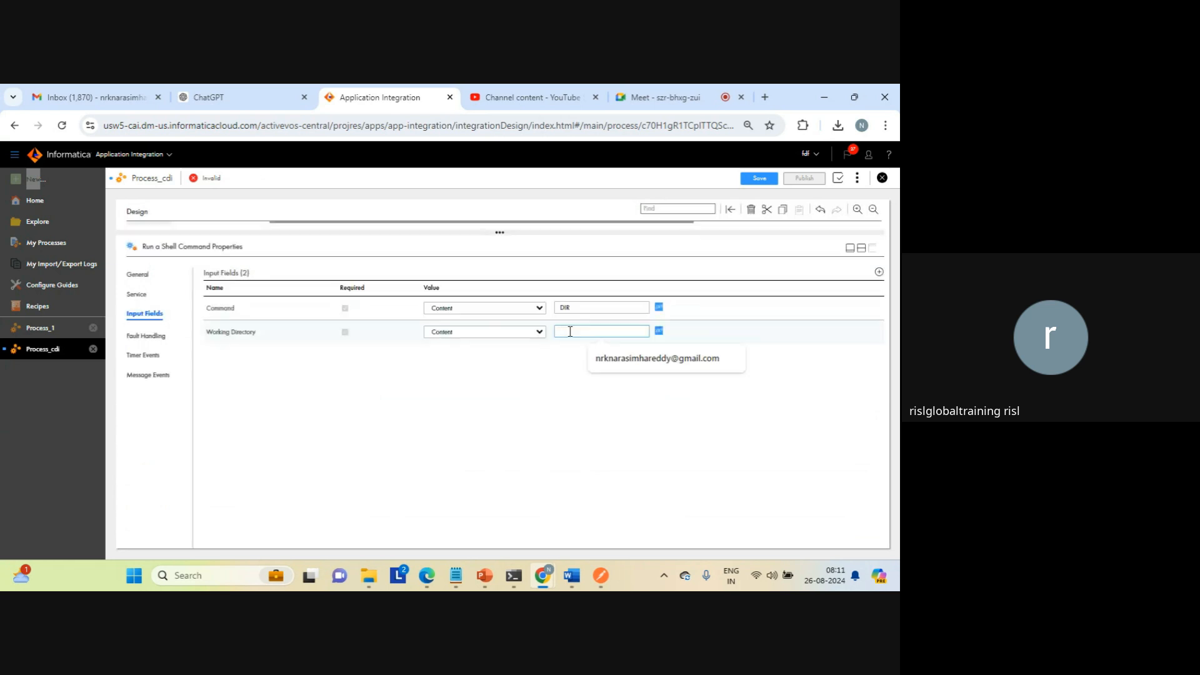
text(c)
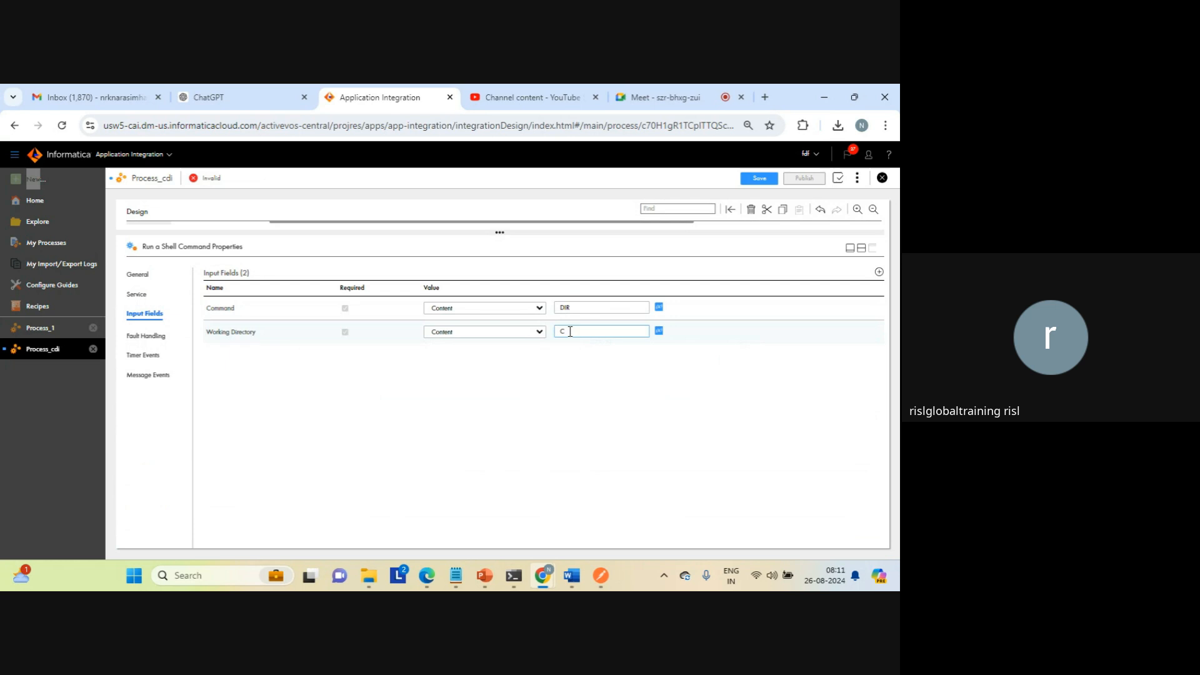
text(:\)
click(670, 401)
click(862, 252)
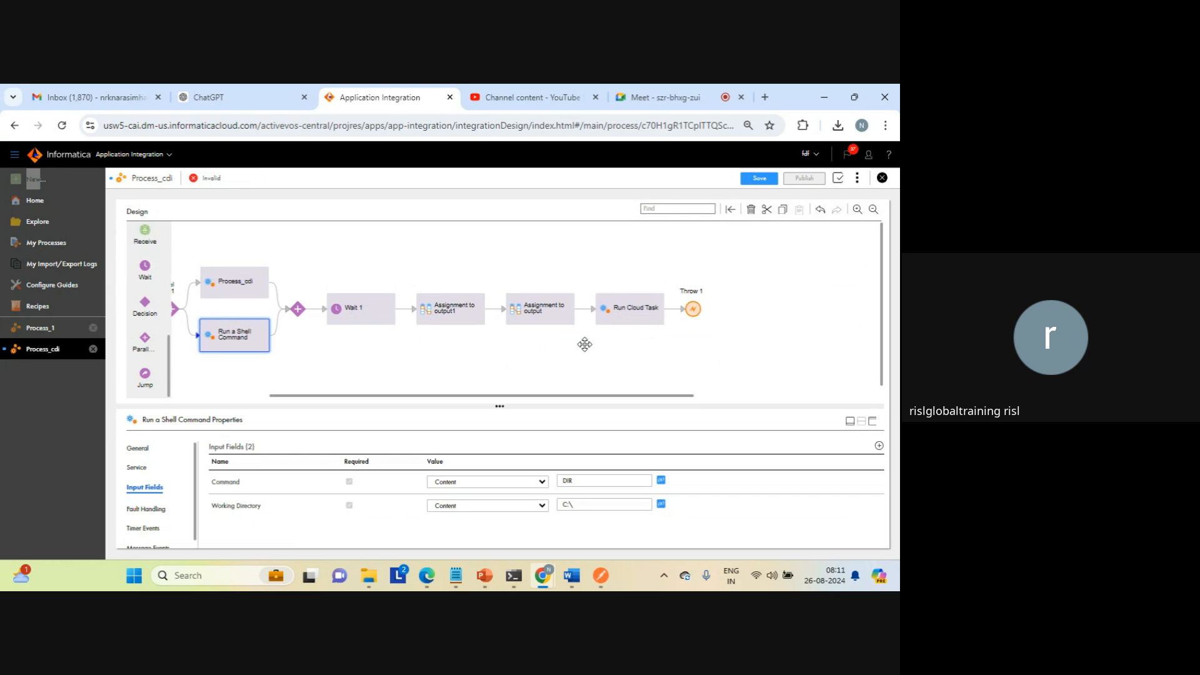
Step: Save the process and examine the validation errors listed for the Process_cdi service step
click(461, 365)
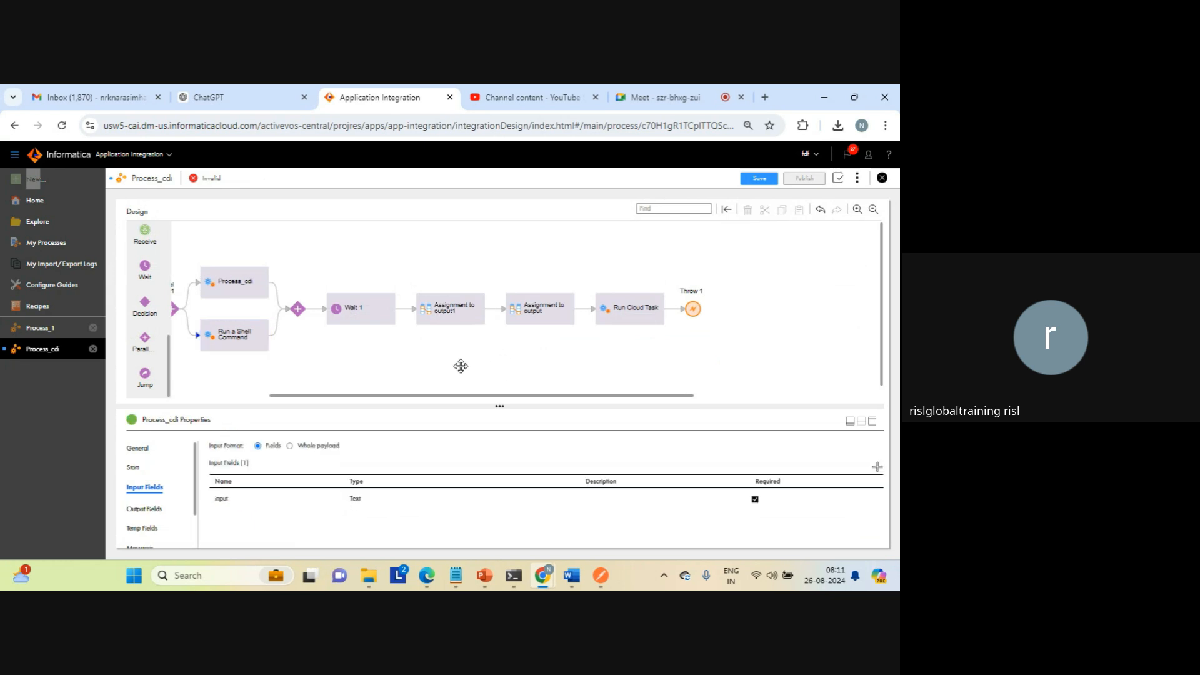
click(758, 179)
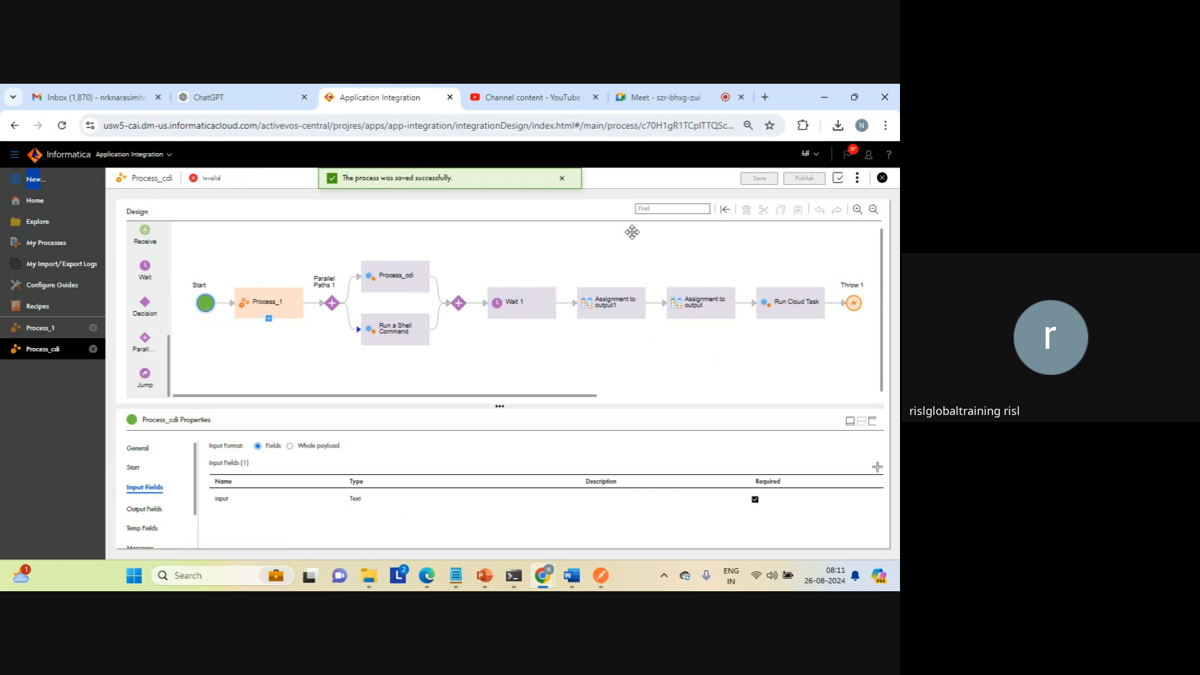
click(837, 179)
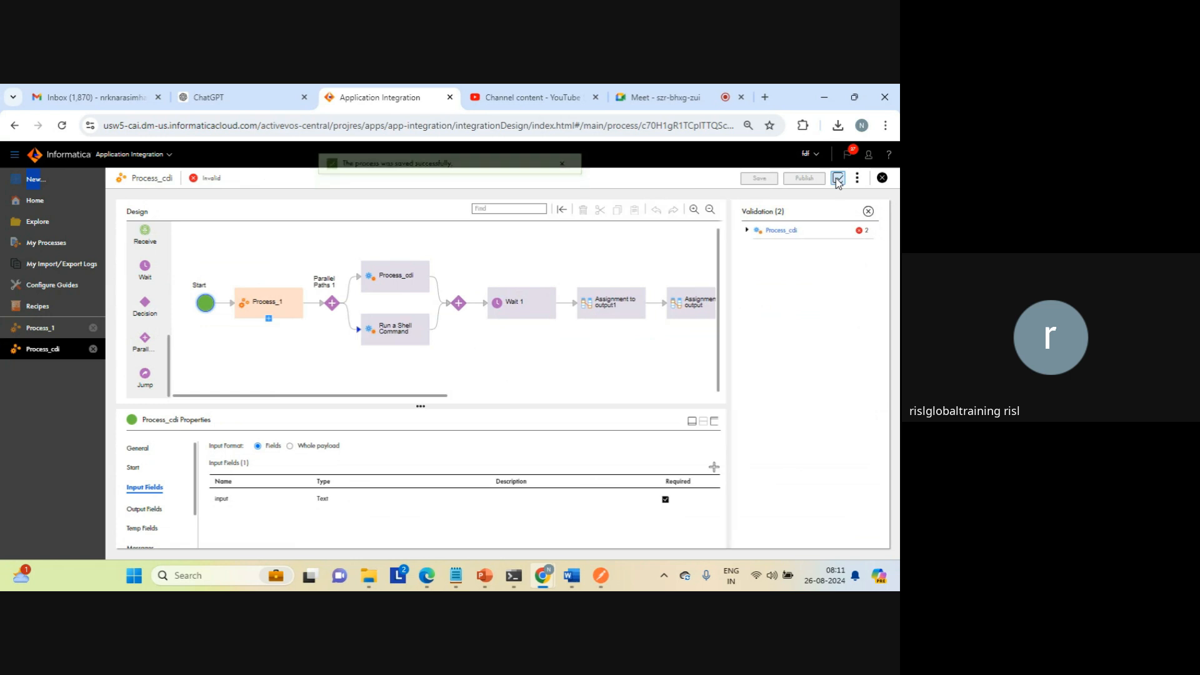
click(746, 233)
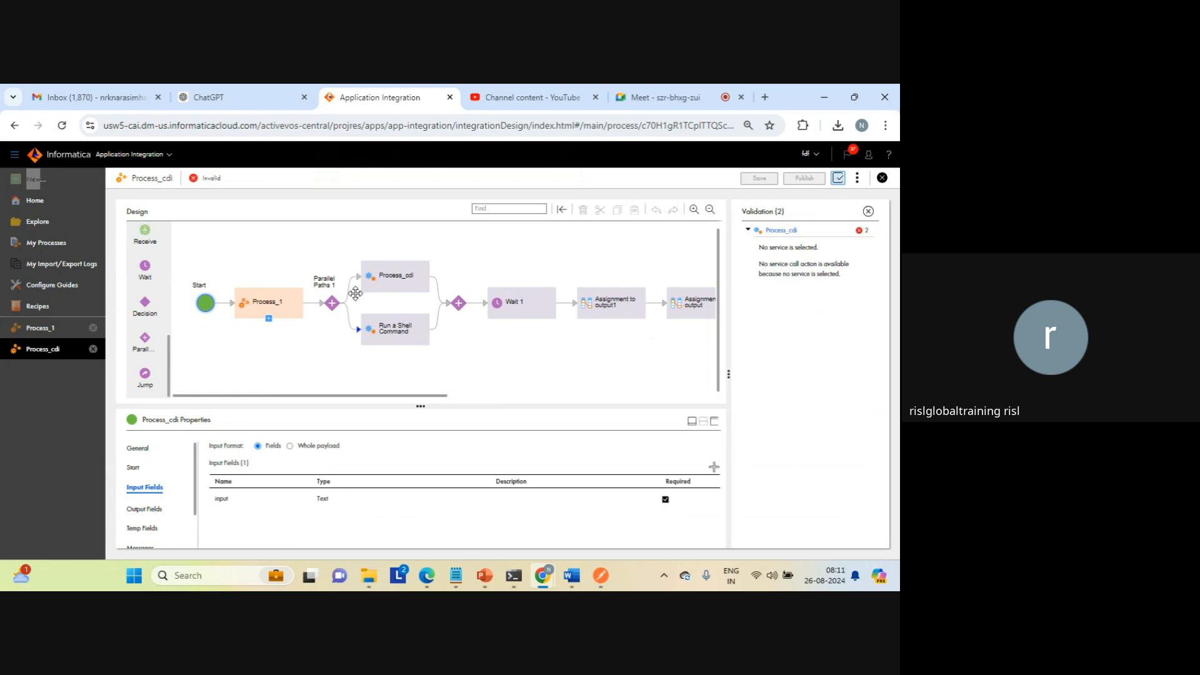
Step: Change the upper path's Process_cdi service step to the System Service type with the Run Cloud Task action
click(383, 281)
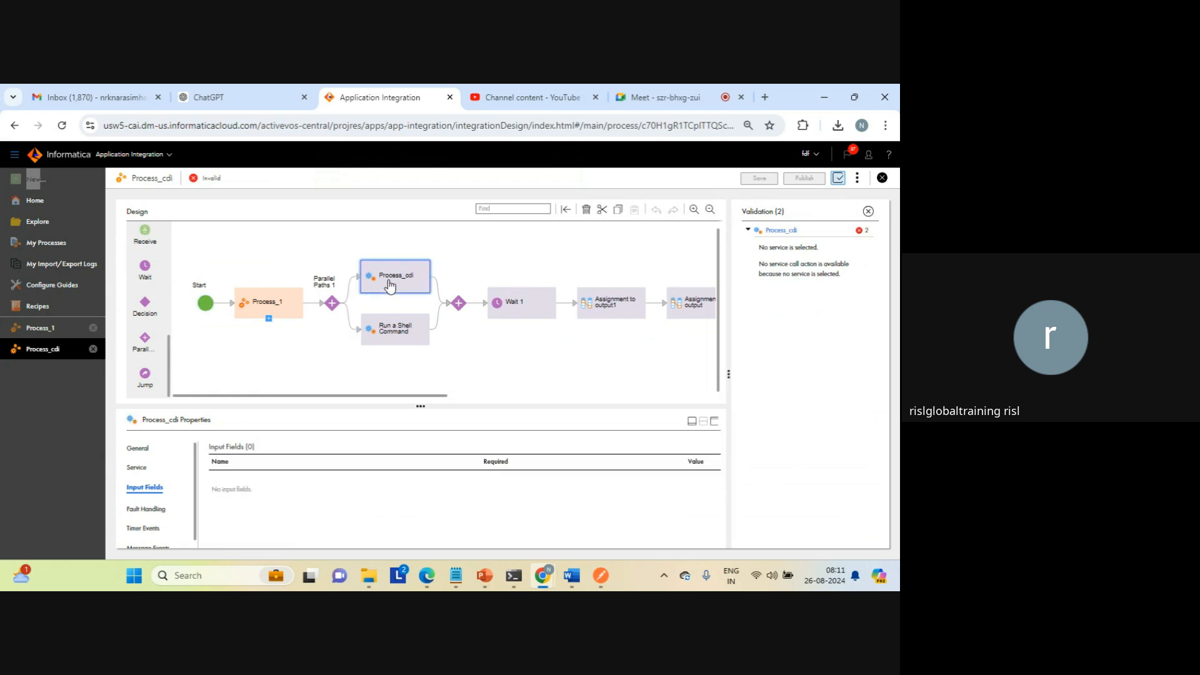
click(868, 210)
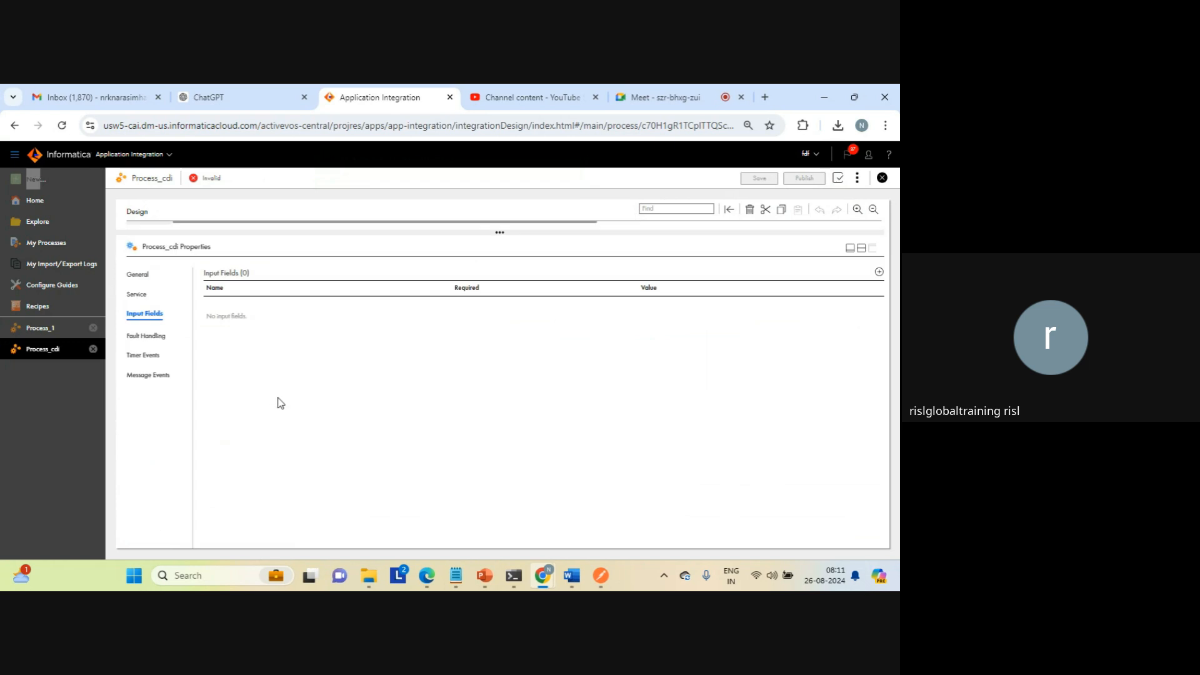
click(137, 296)
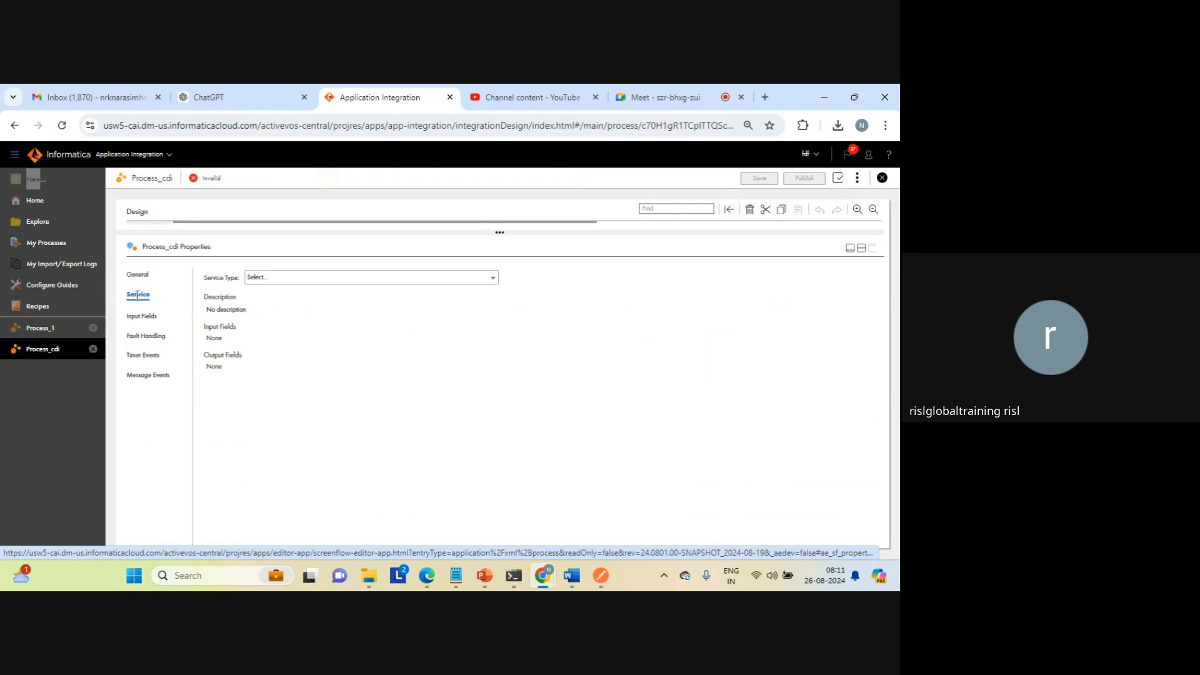
click(271, 279)
click(270, 307)
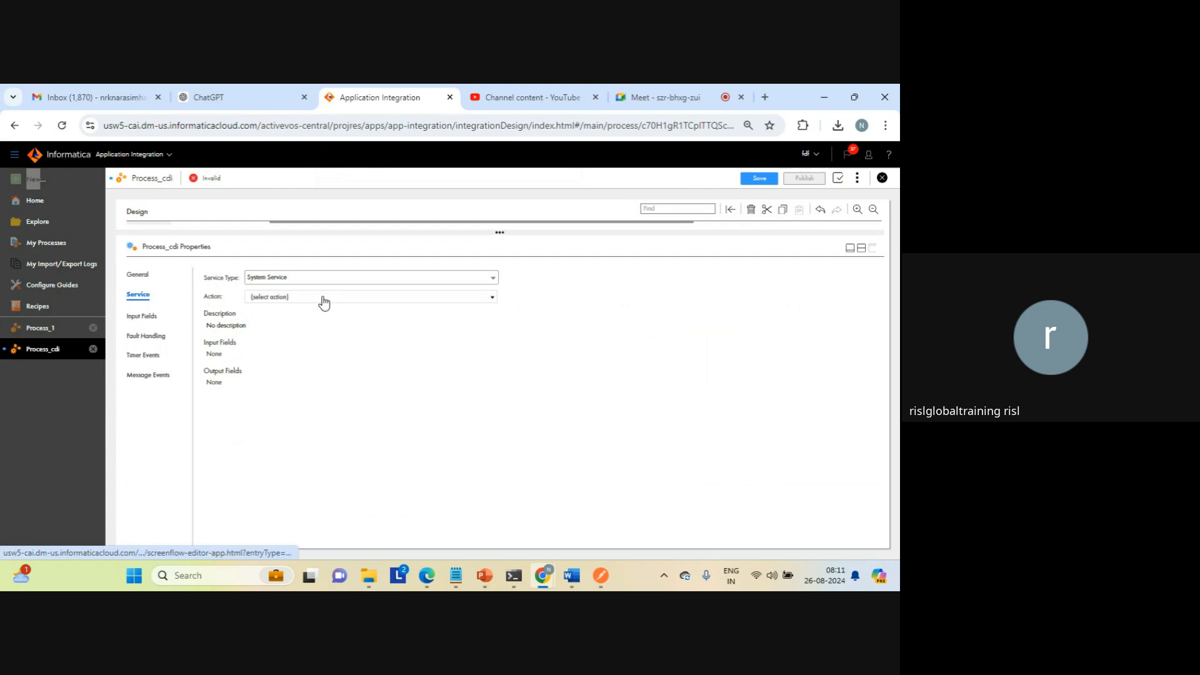
click(323, 300)
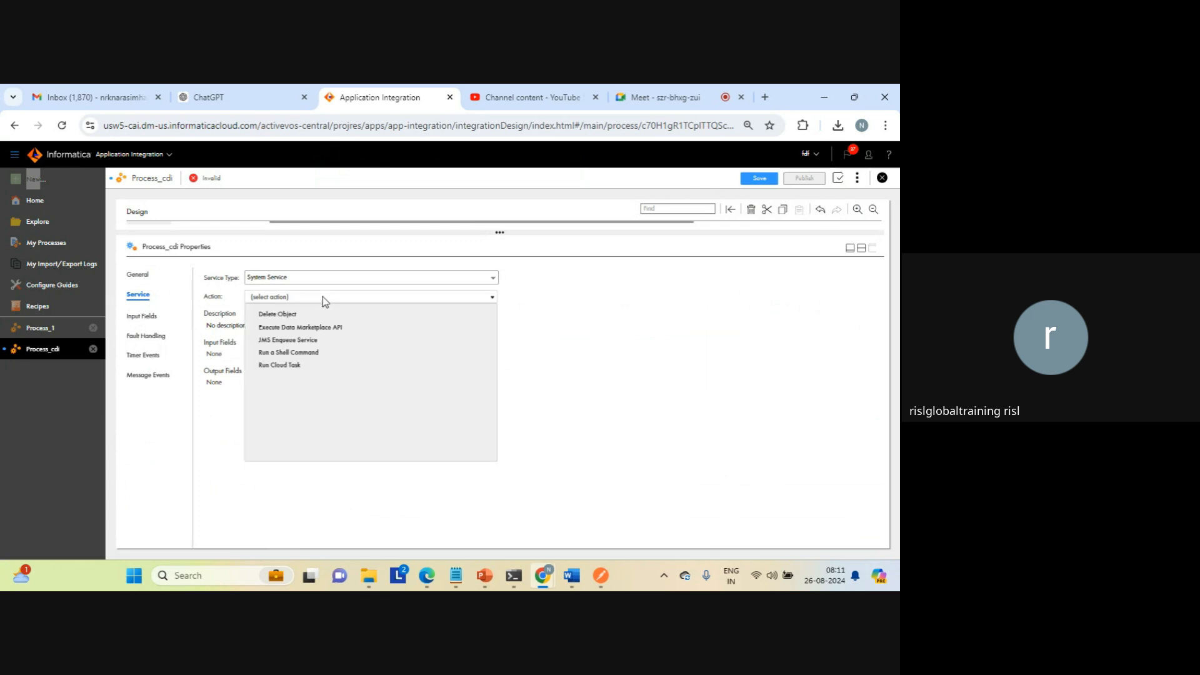
click(298, 368)
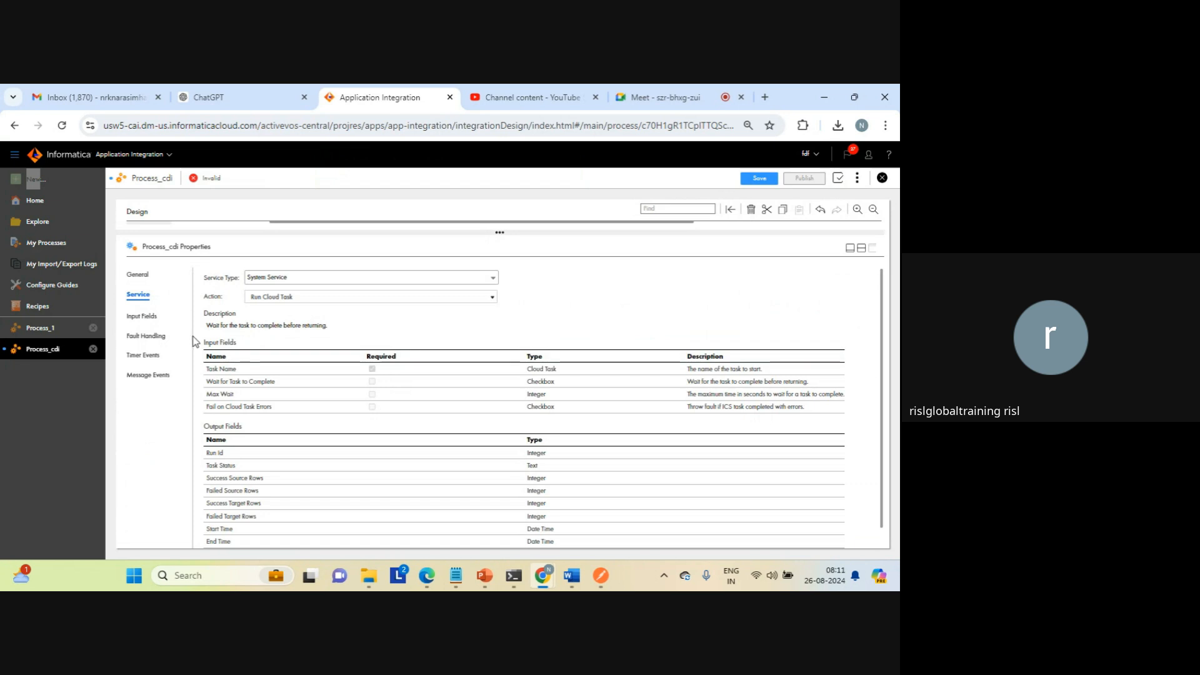
Step: Choose MappingTask_null as the upper path step's Task Name and enable Wait for Task to Complete
click(143, 316)
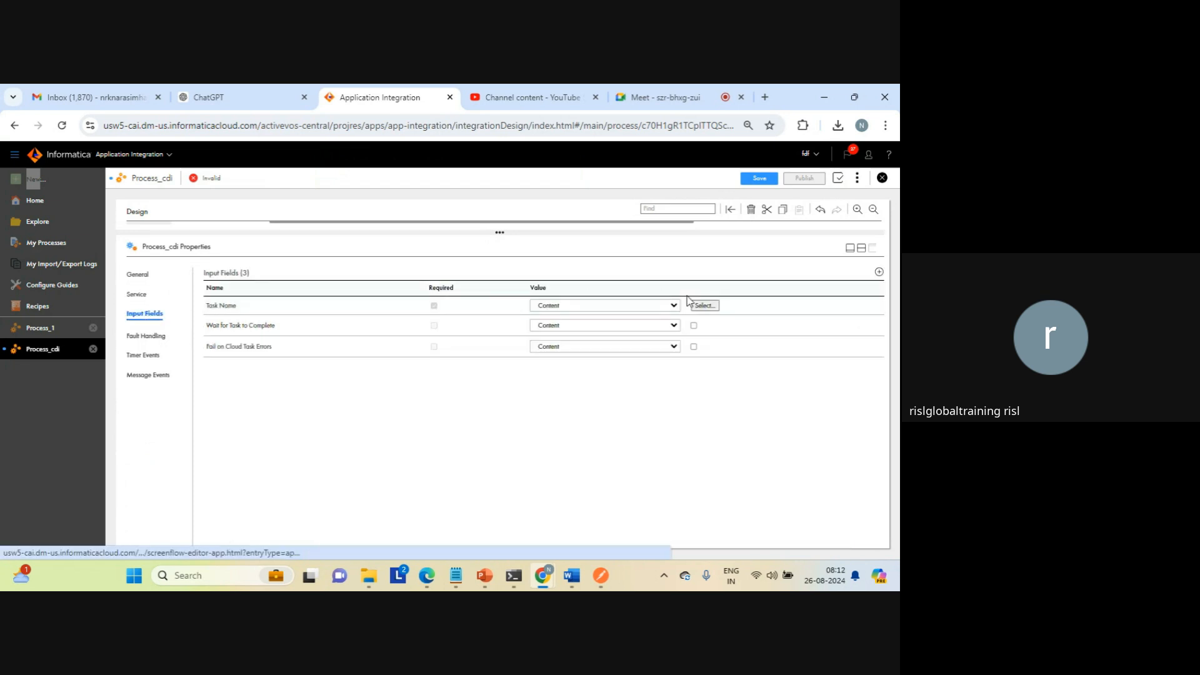
click(704, 305)
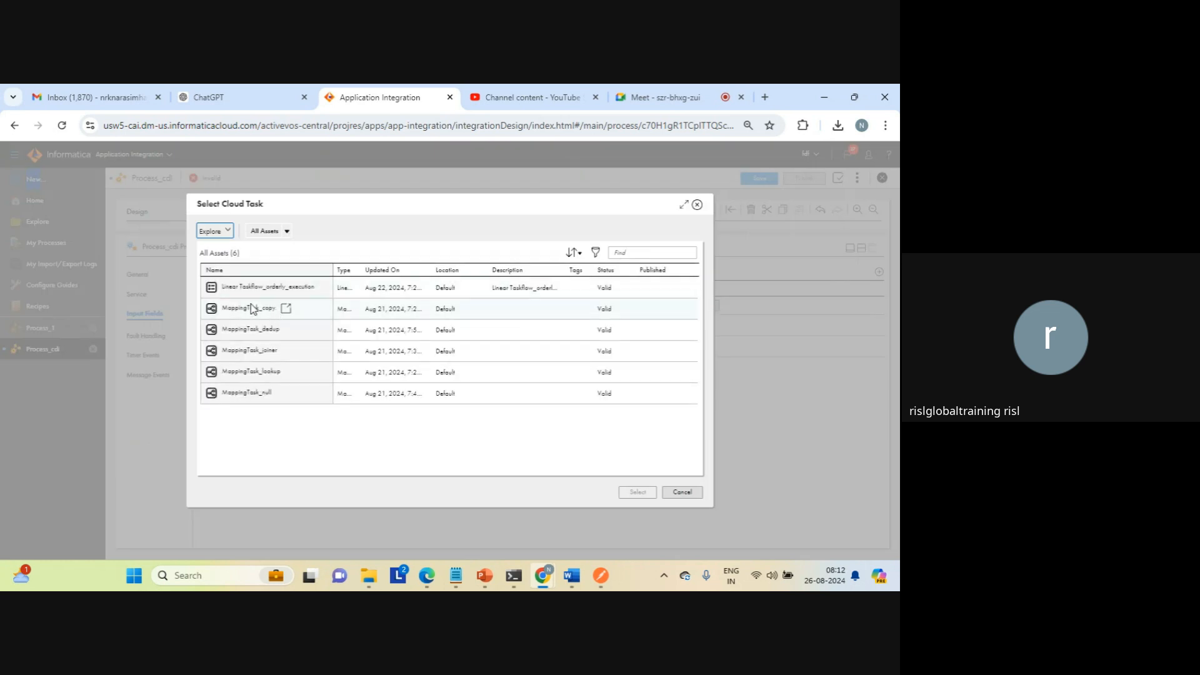
click(237, 395)
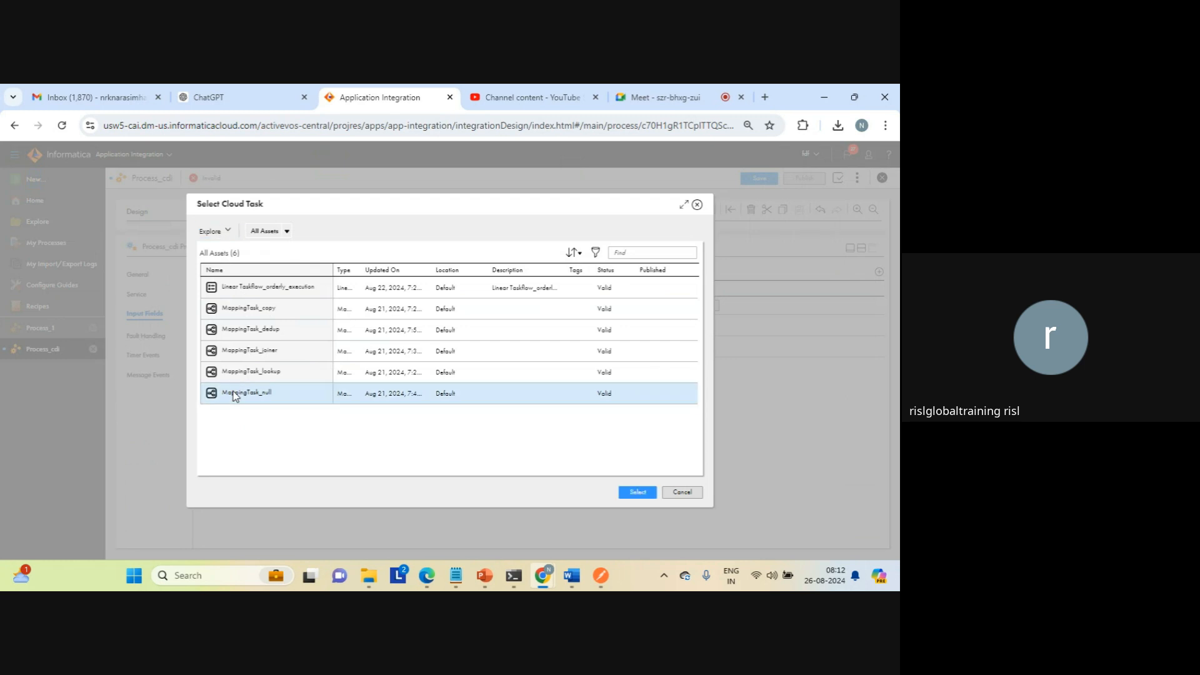
click(637, 493)
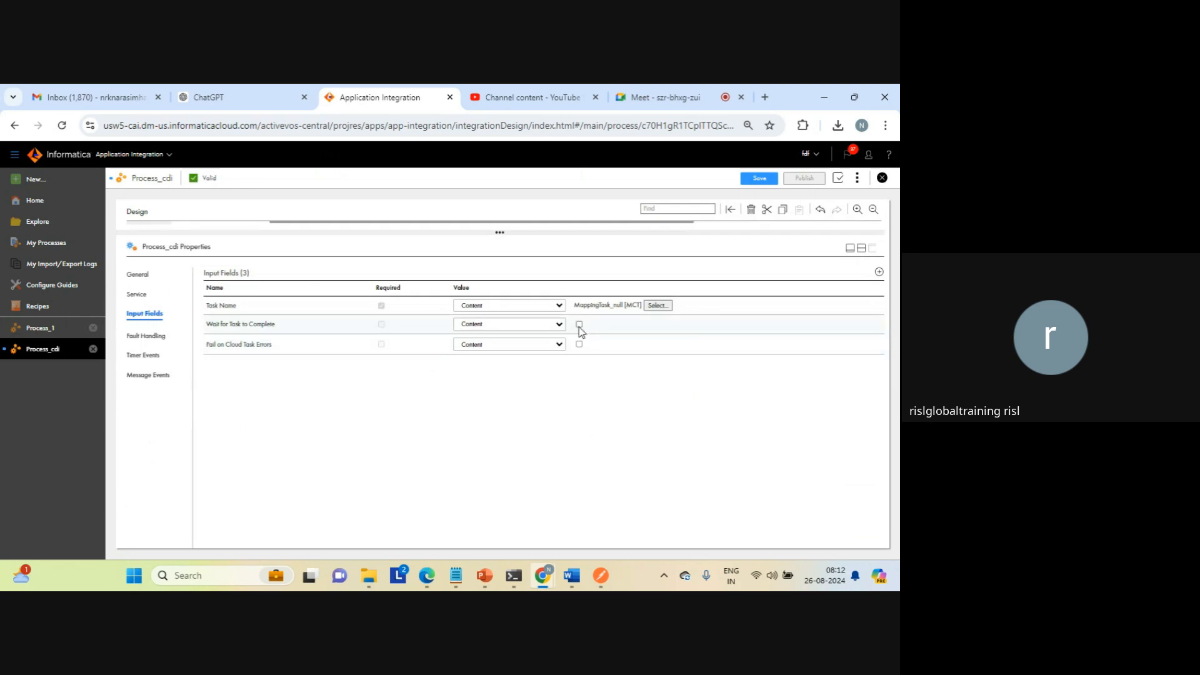
Step: Save Process_cdi, try to publish it, and dismiss the error after reading which service it names
click(862, 249)
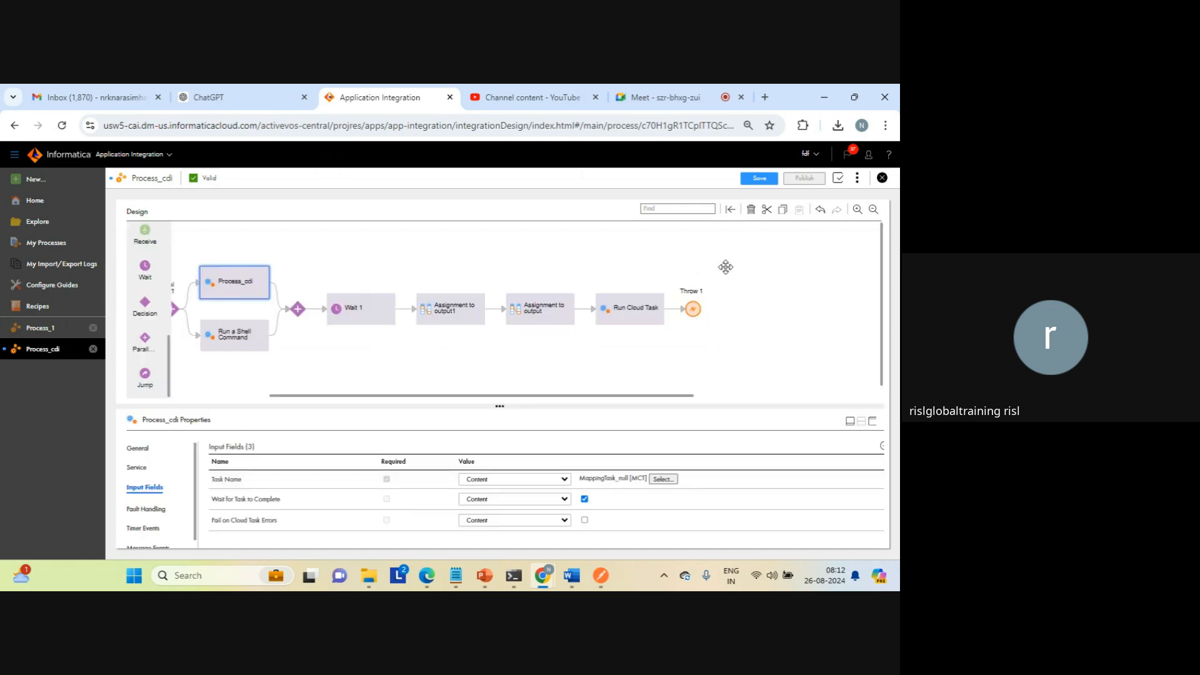
click(775, 315)
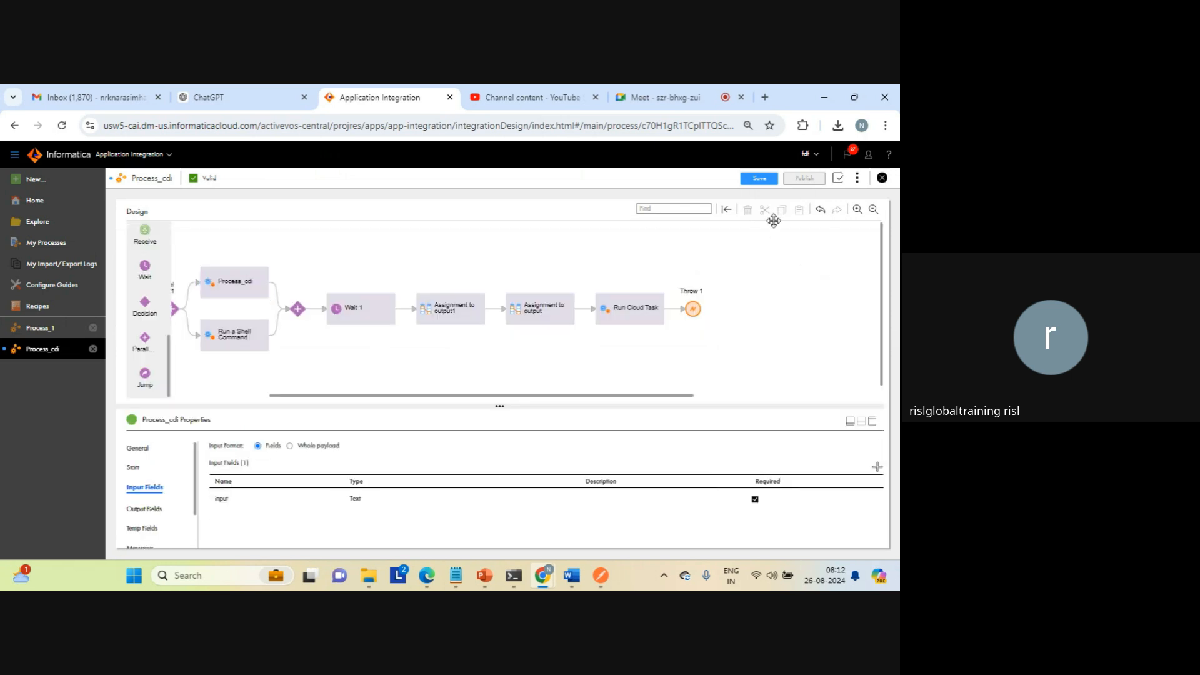
click(759, 179)
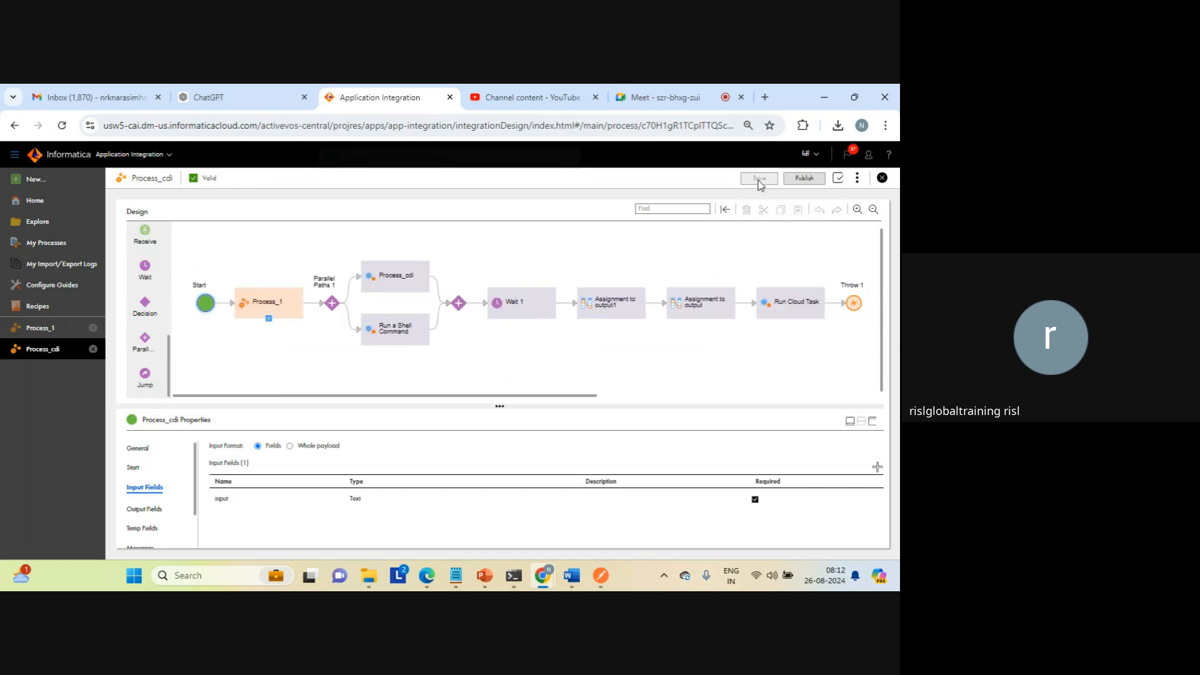
click(802, 179)
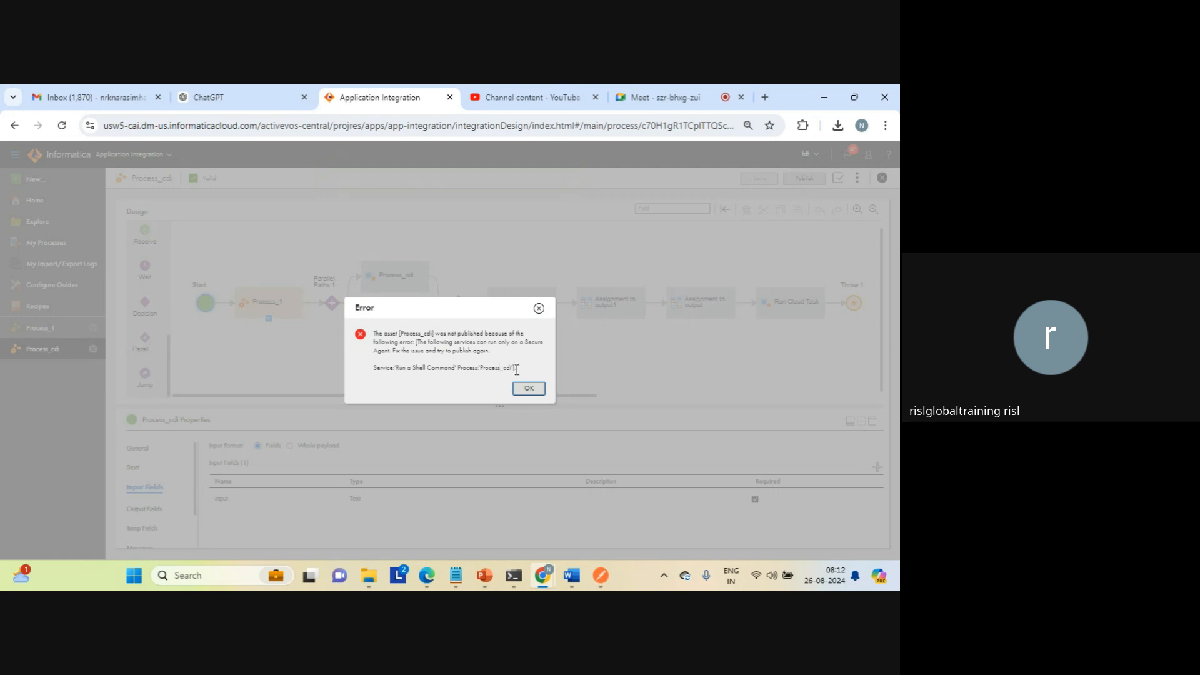
triple_click(429, 372)
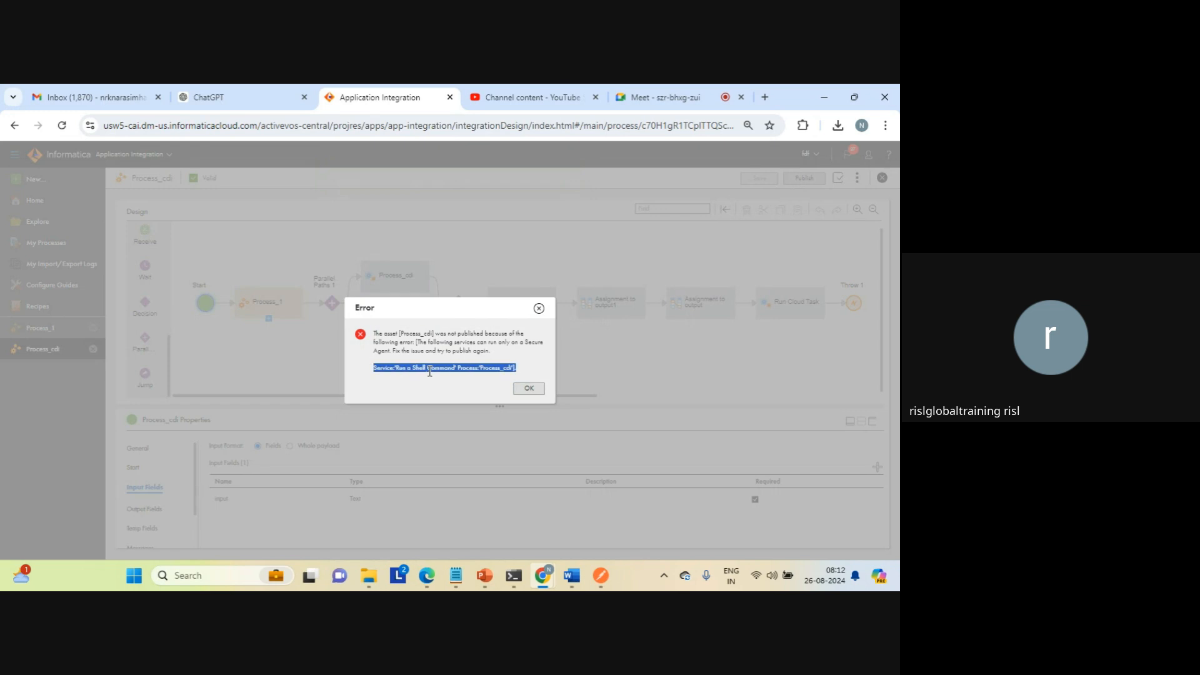
click(527, 390)
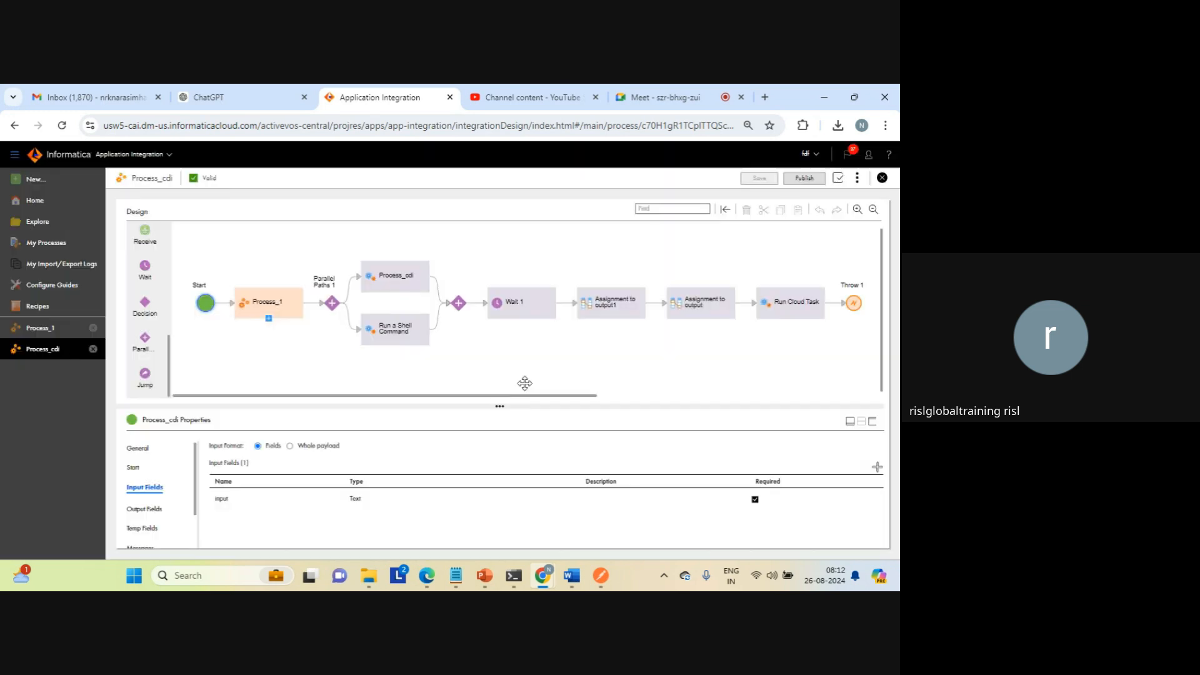
Step: Delete the Run a Shell Command step from the lower parallel path
click(408, 340)
key(Delete)
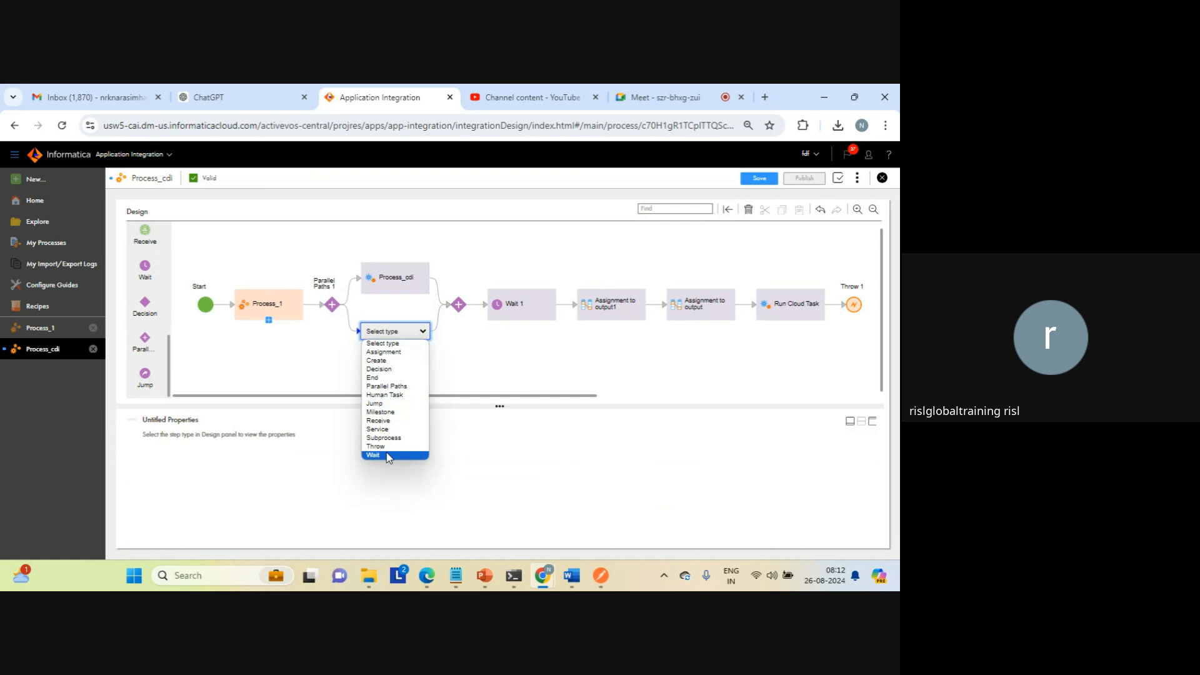
Step: Add a Decision step to the lower parallel path and base it on the Current User field
click(404, 369)
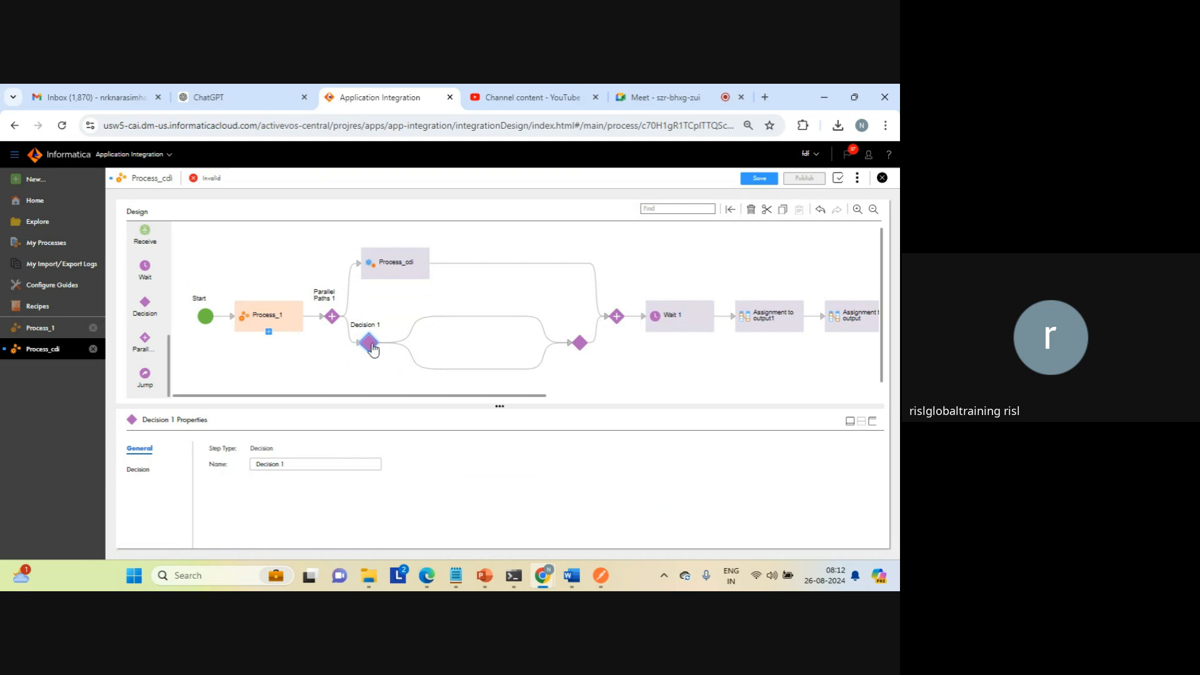
click(146, 468)
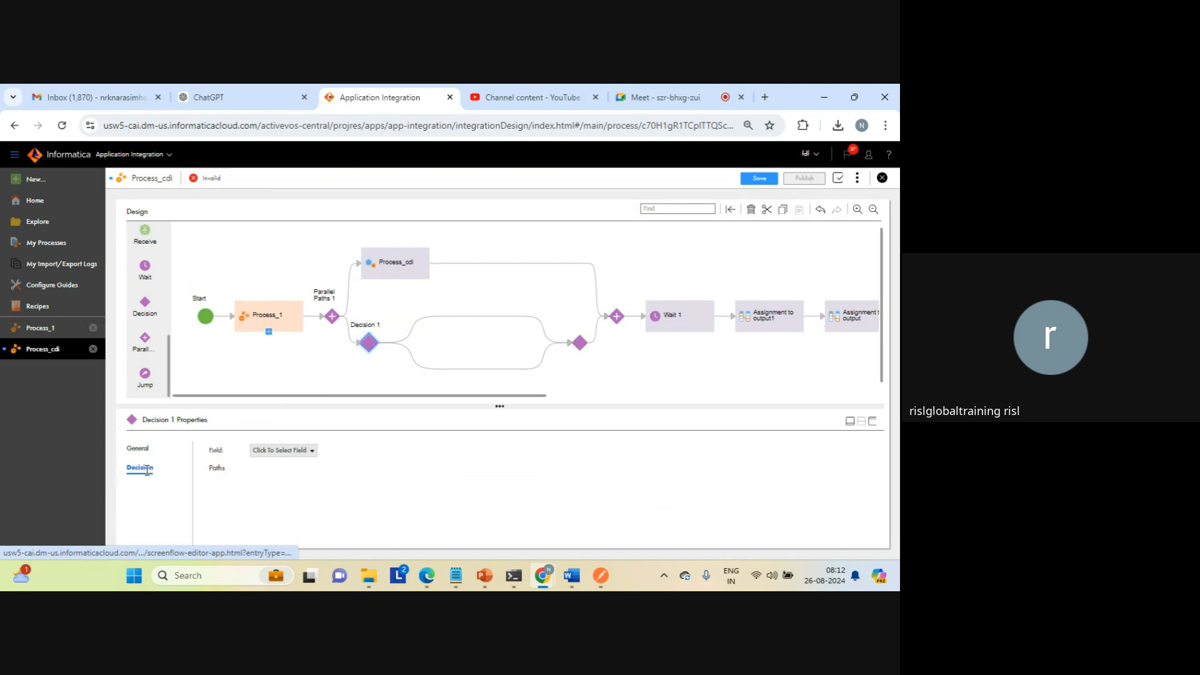
click(309, 453)
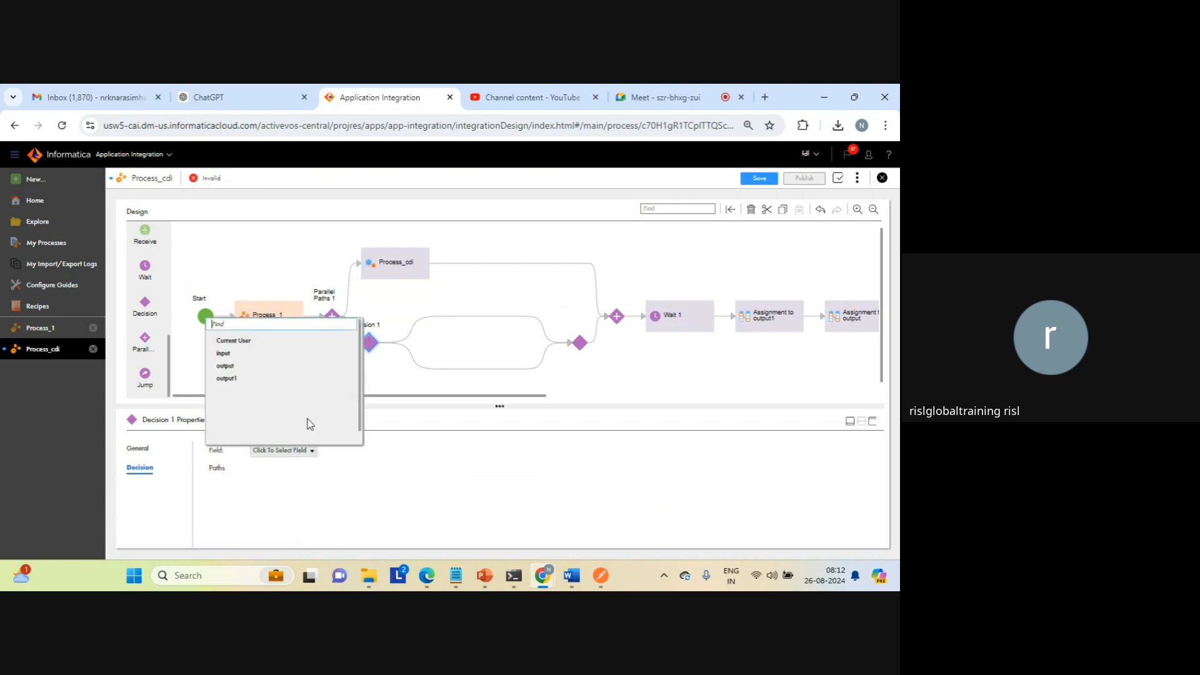
click(240, 346)
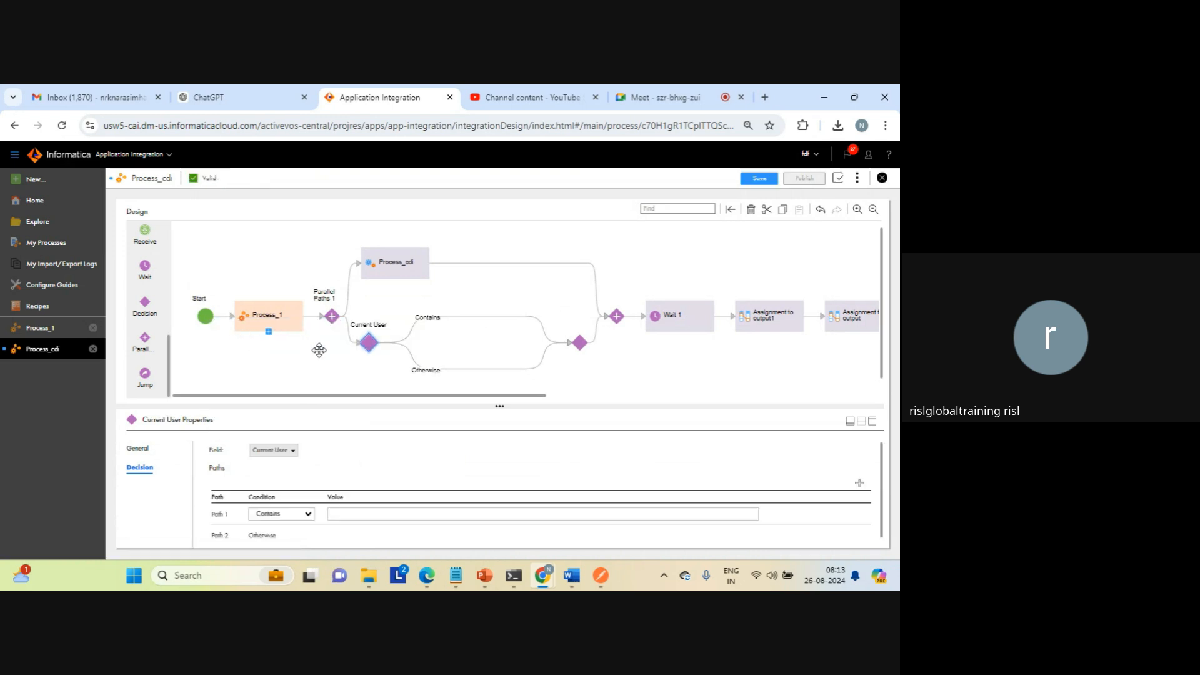
Step: Set Path 1 of the Current User decision to the Contains condition with the value TEST
click(422, 514)
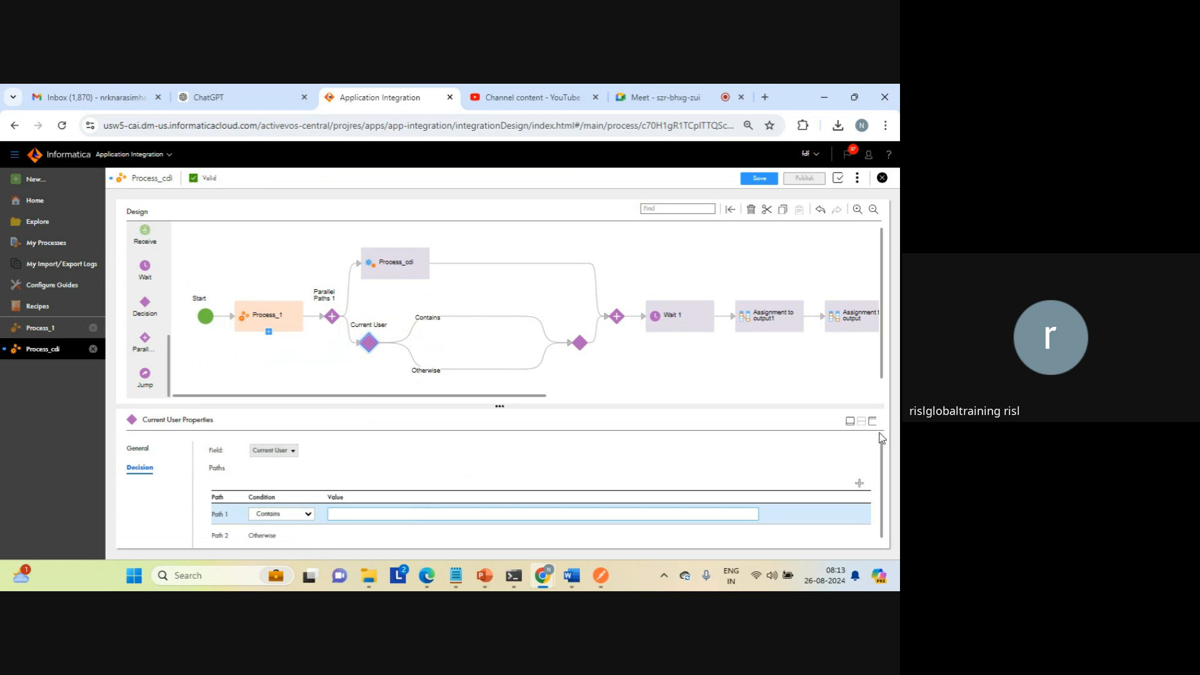
click(861, 421)
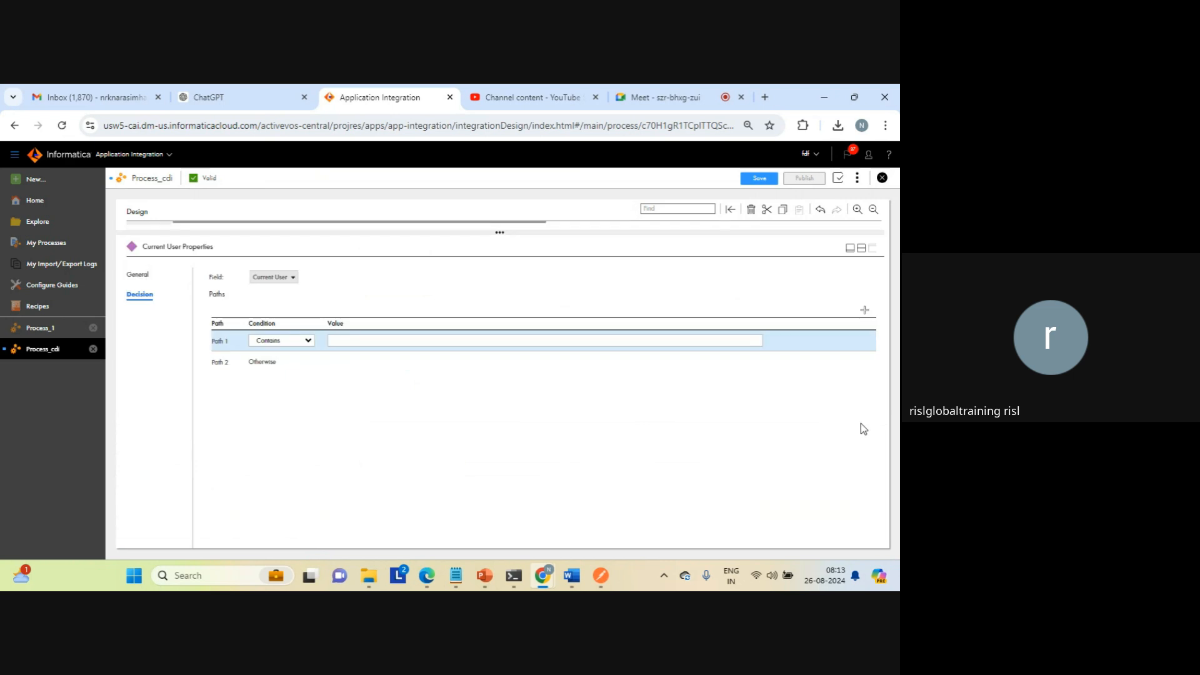
click(353, 339)
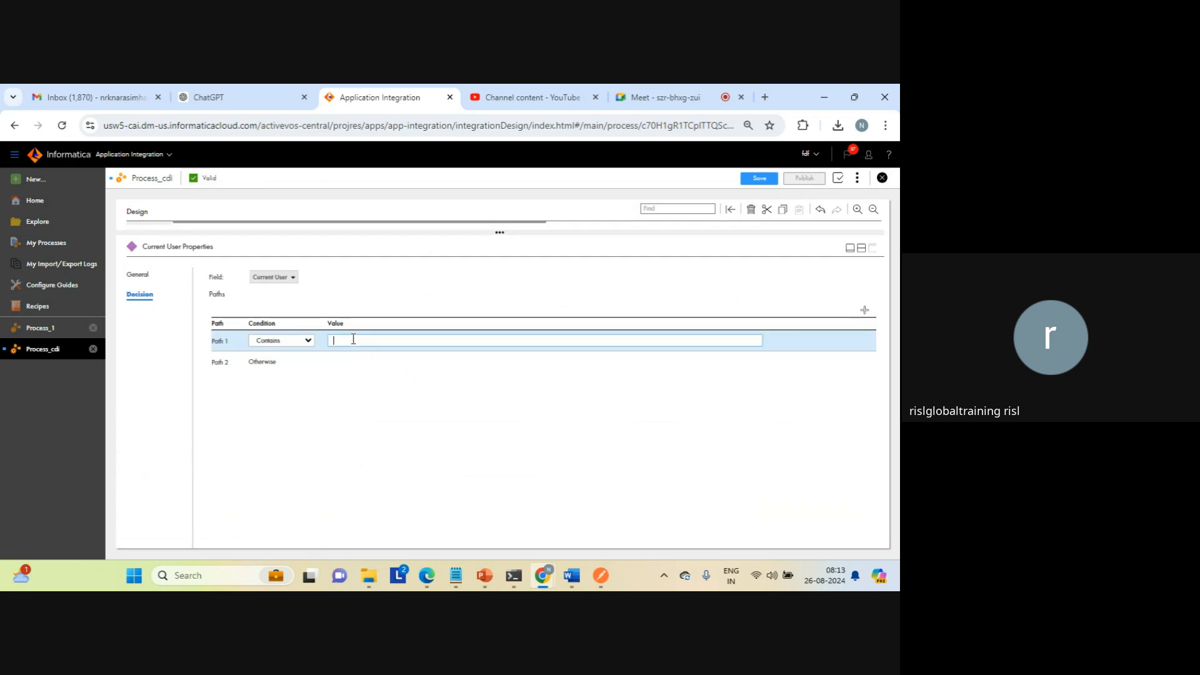
text(TEST)
click(865, 259)
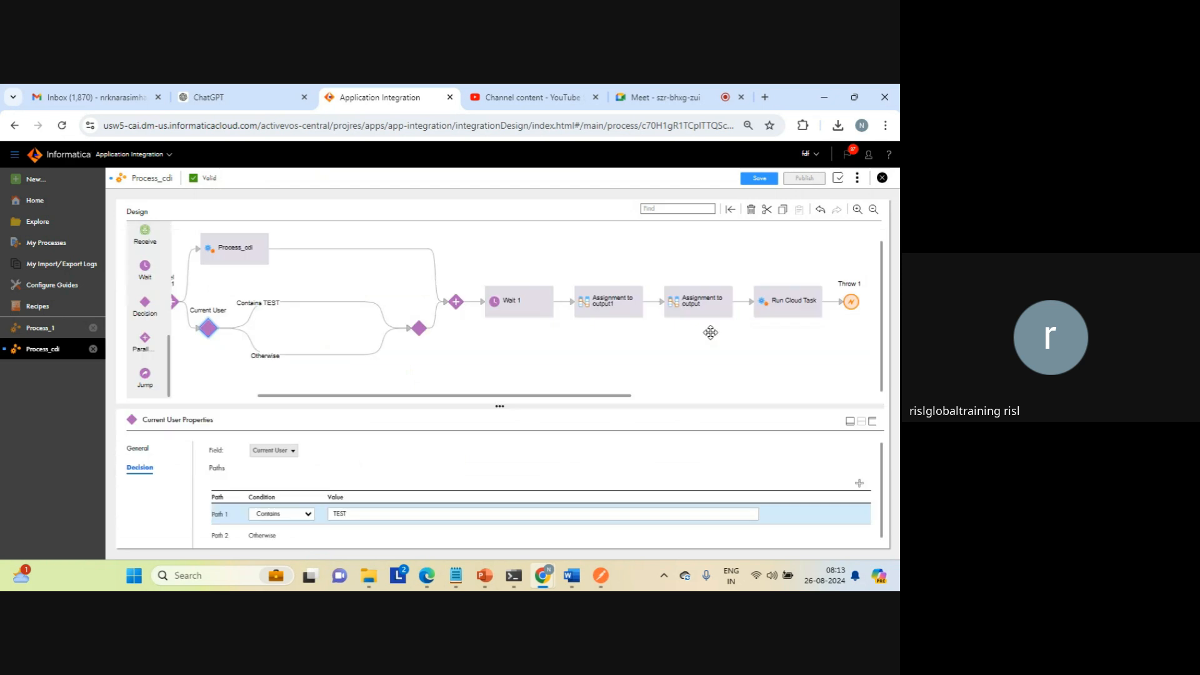
Step: Insert steps on both decision branches, making the Contains TEST one a Jump to the Current User decision
click(317, 355)
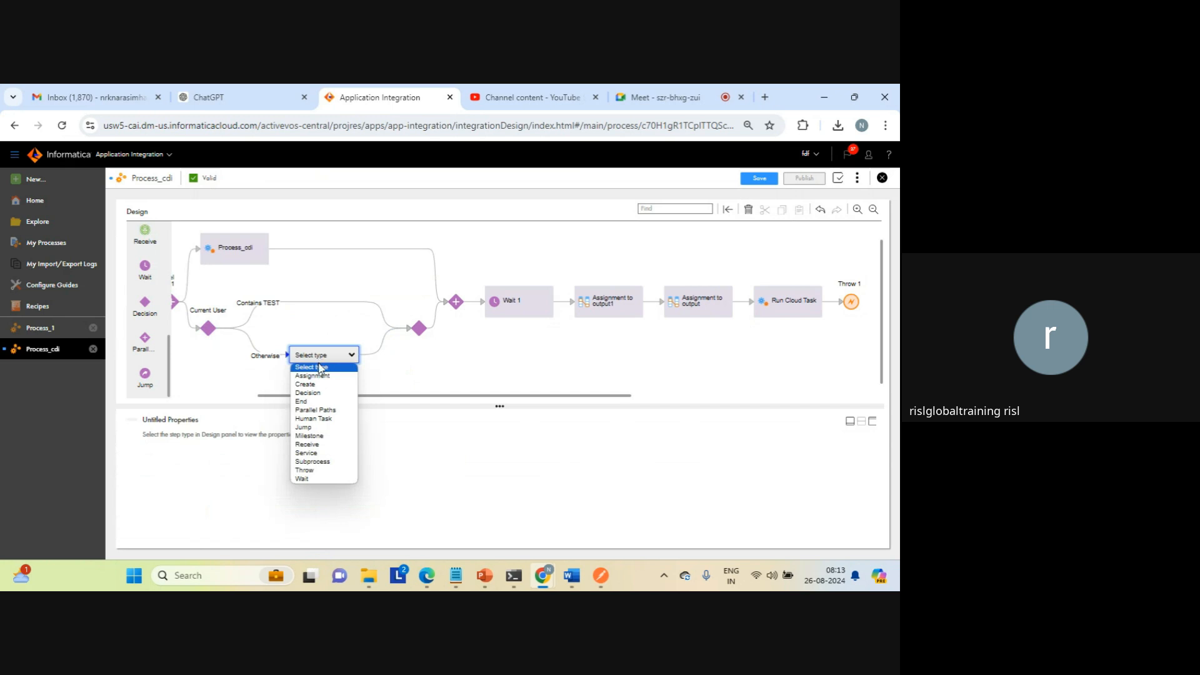
click(311, 302)
click(313, 303)
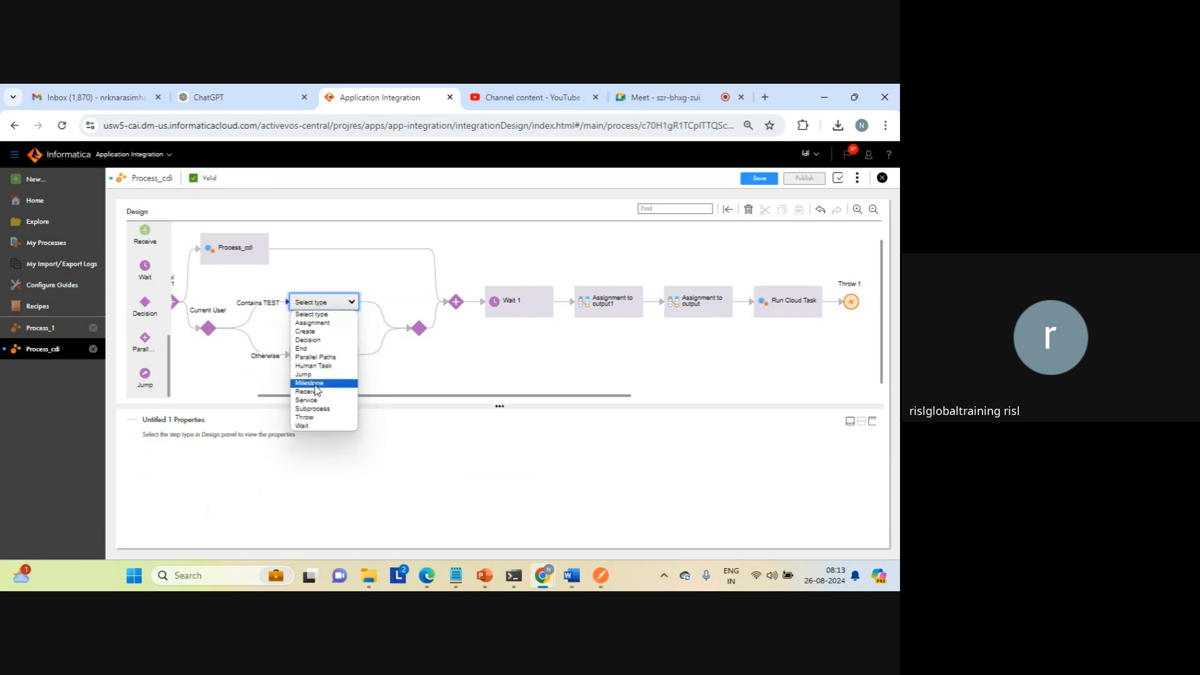
click(307, 375)
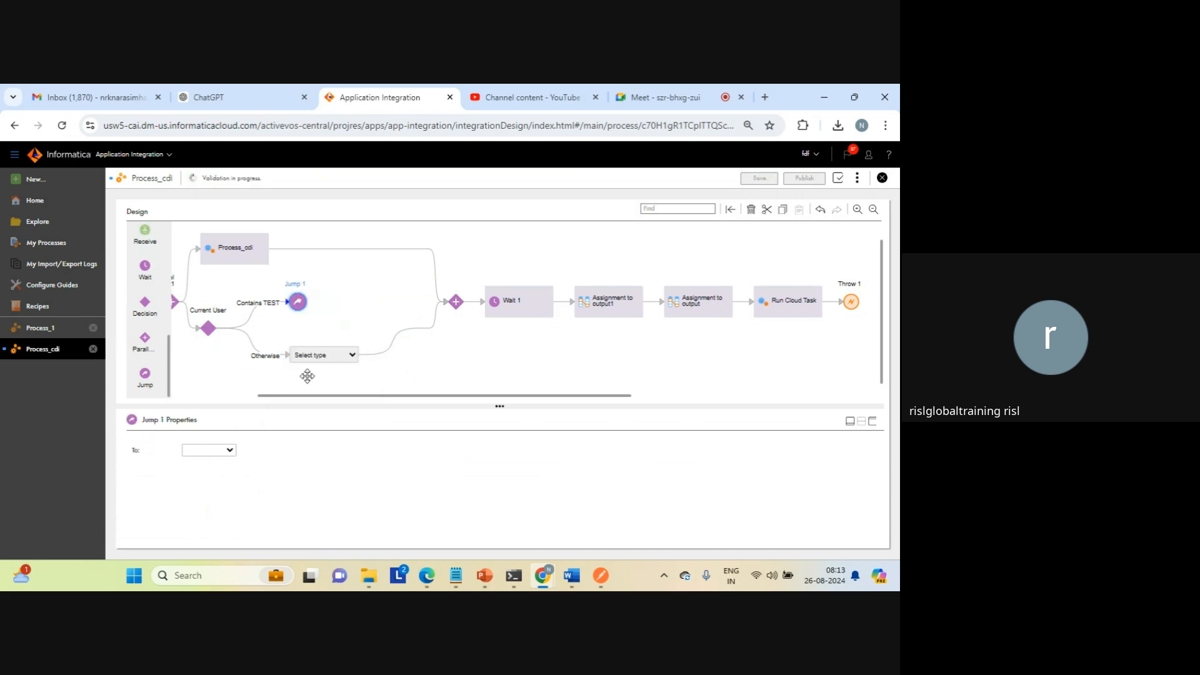
click(230, 450)
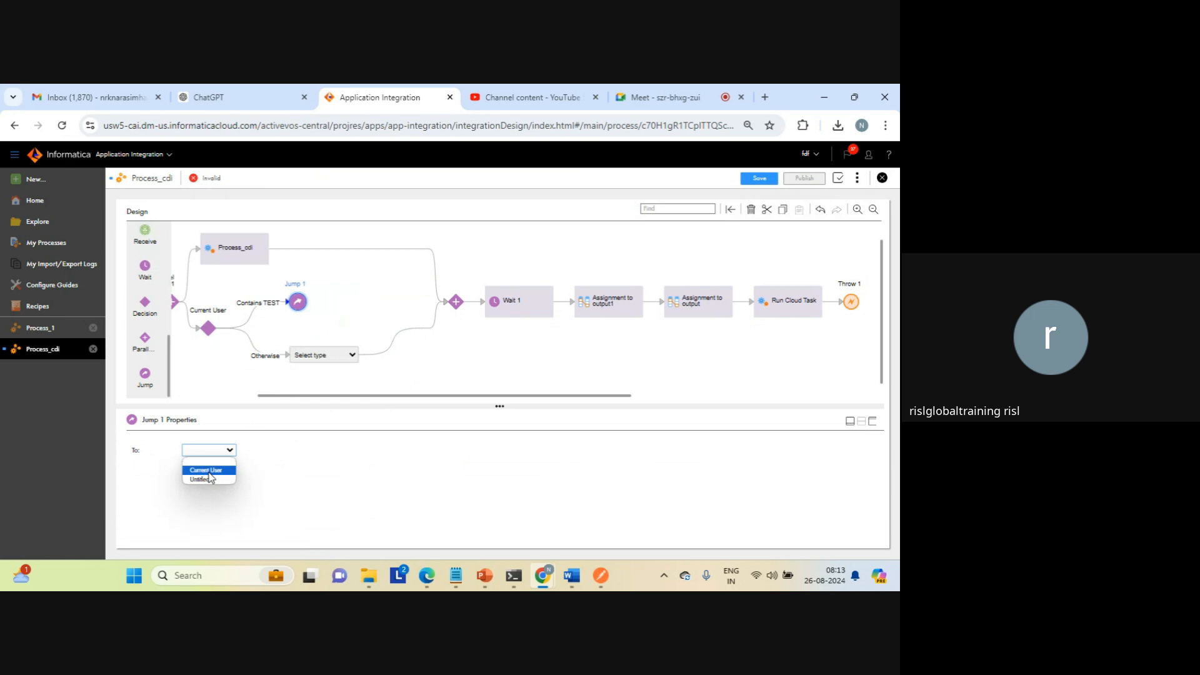
click(209, 471)
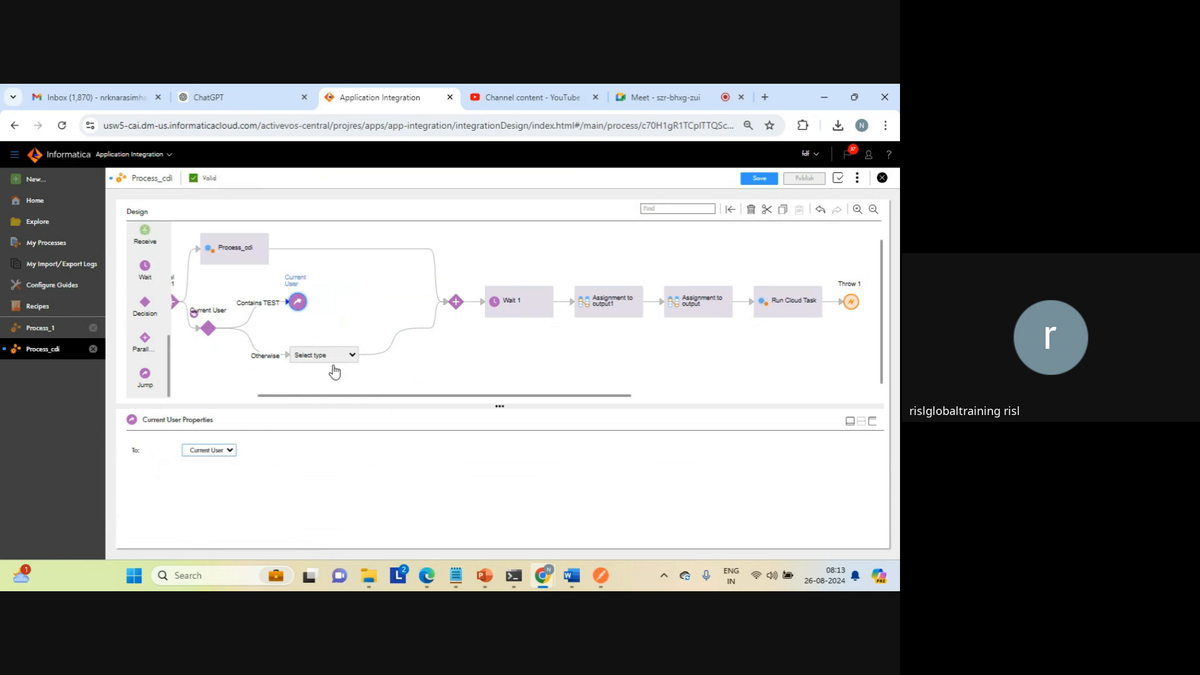
Step: Make the Otherwise branch's step a Wait with a wait period of 1 second
click(351, 355)
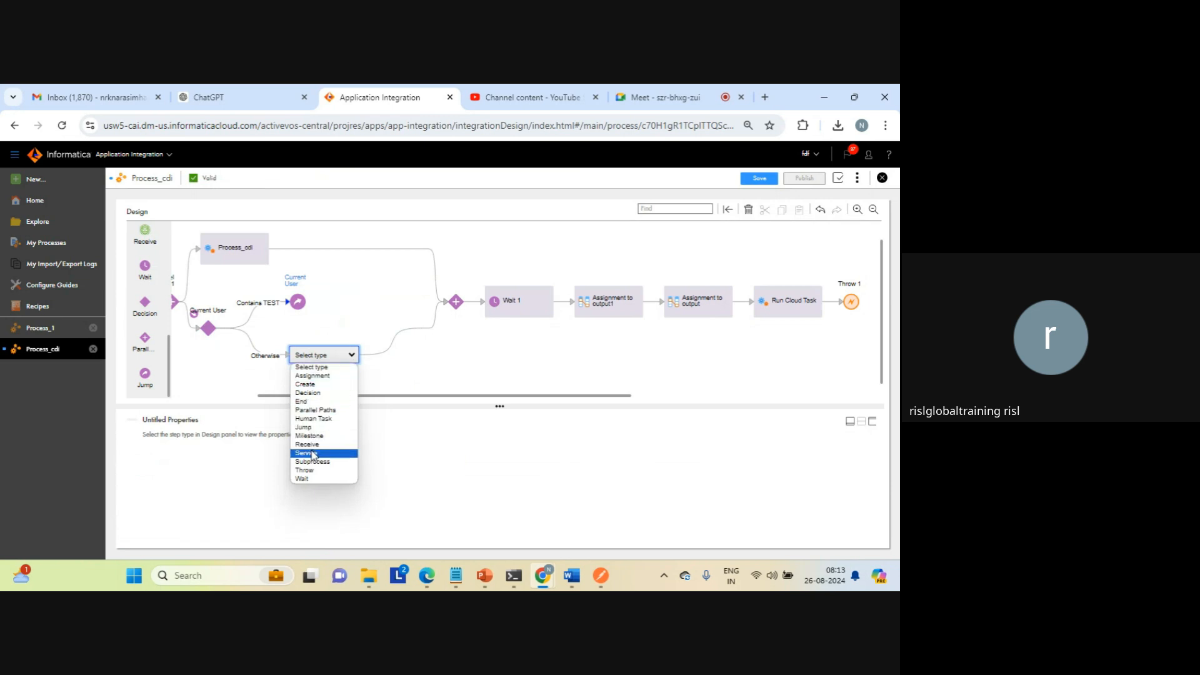
click(304, 479)
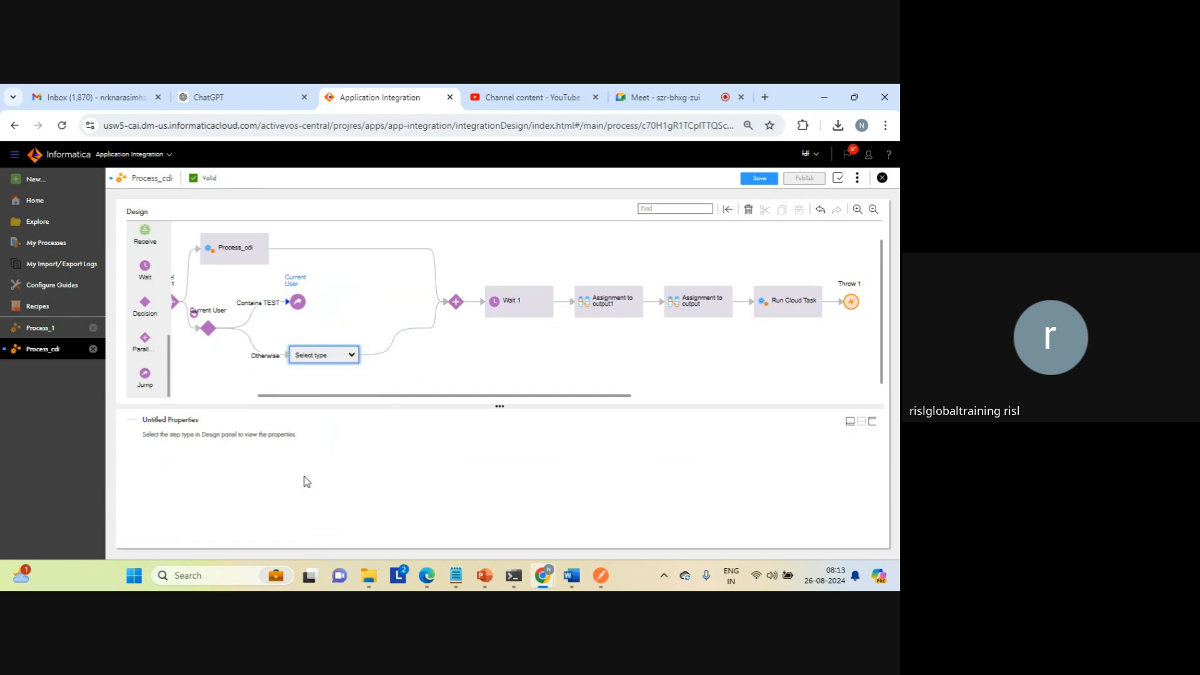
click(371, 468)
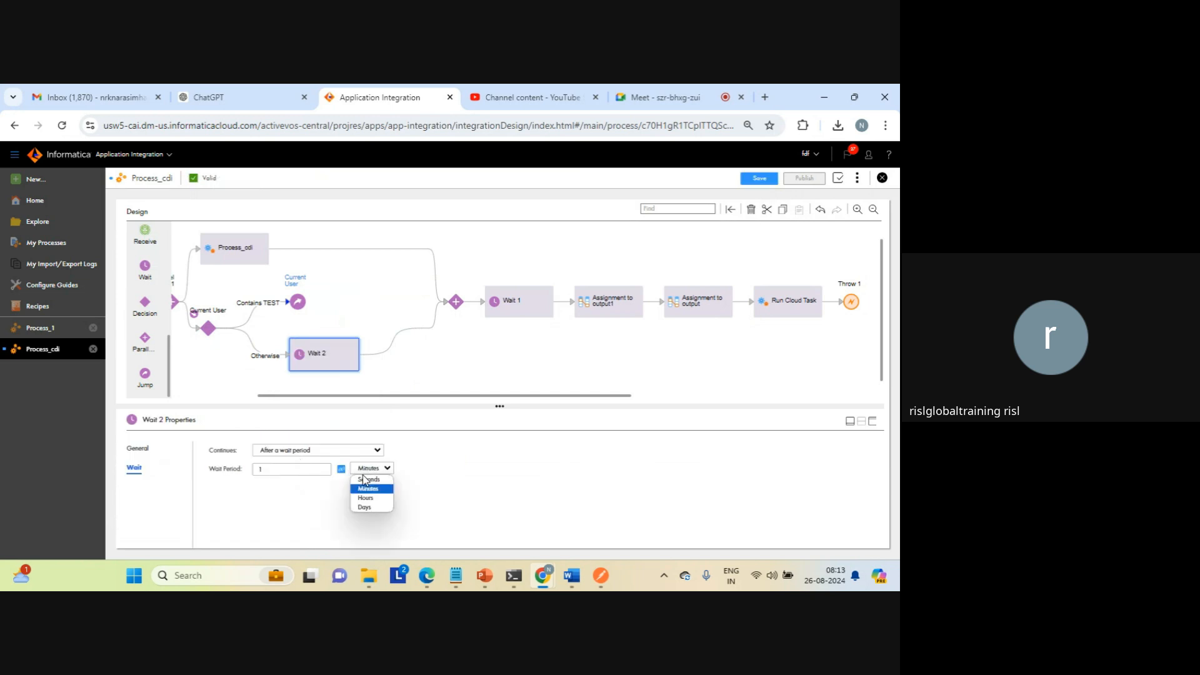
click(372, 481)
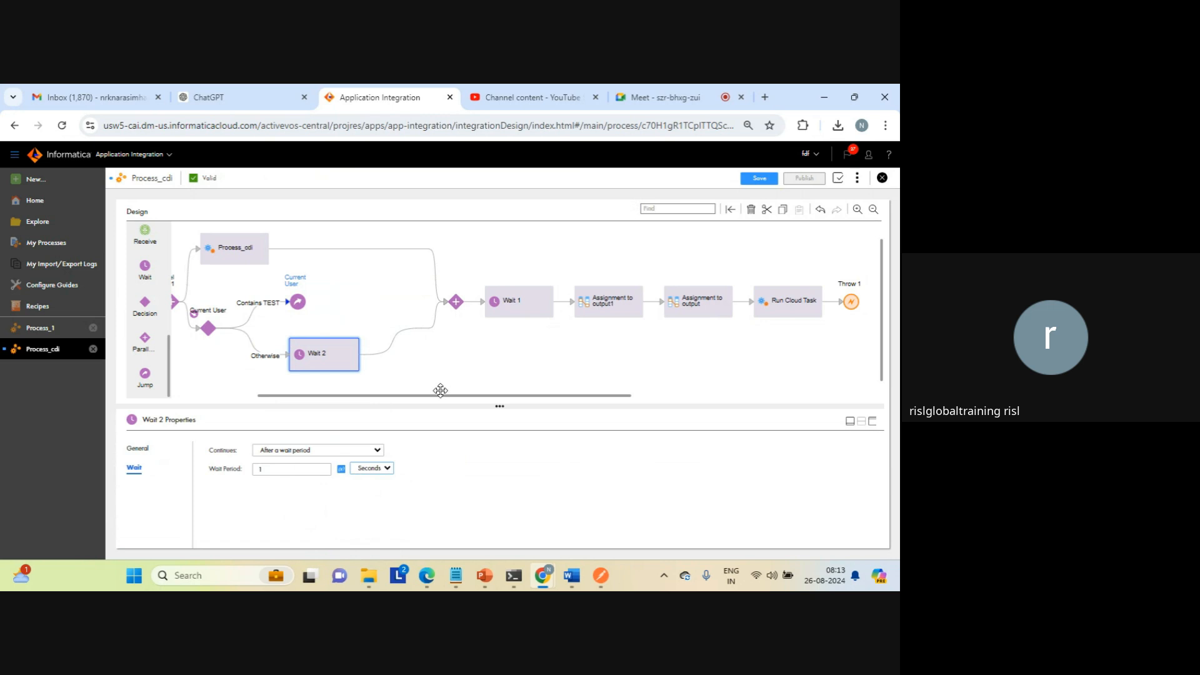
Step: Save and publish Process_cdi with the new decision branches
drag(433, 397, 300, 397)
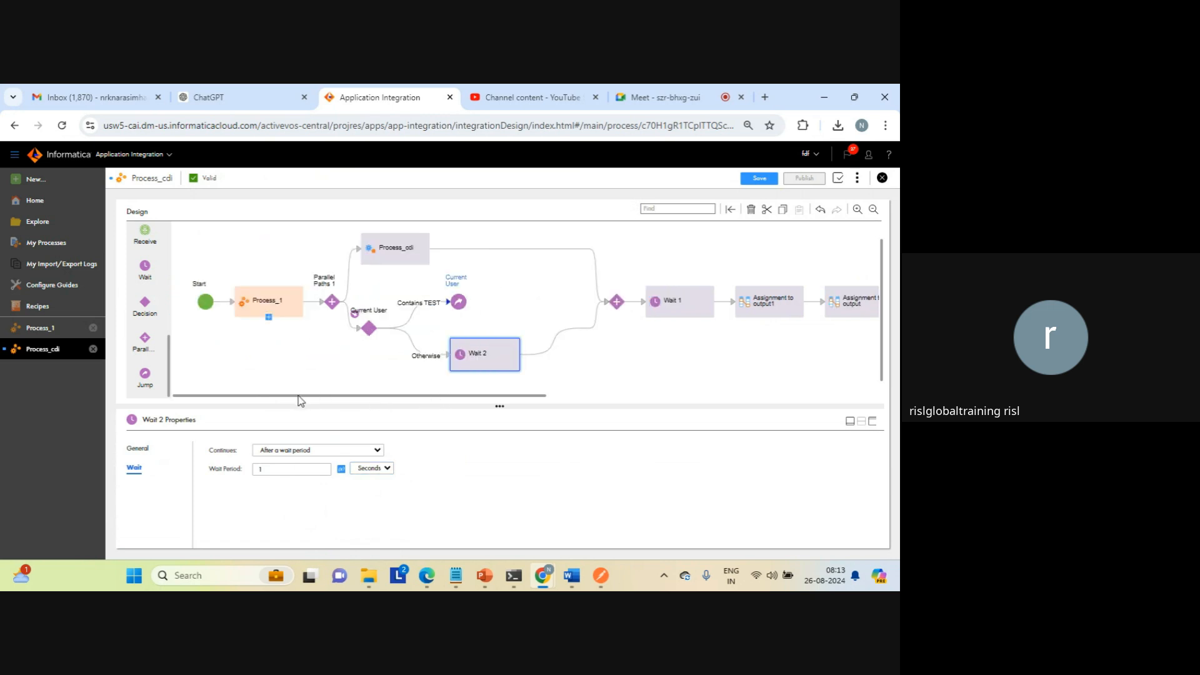
click(619, 357)
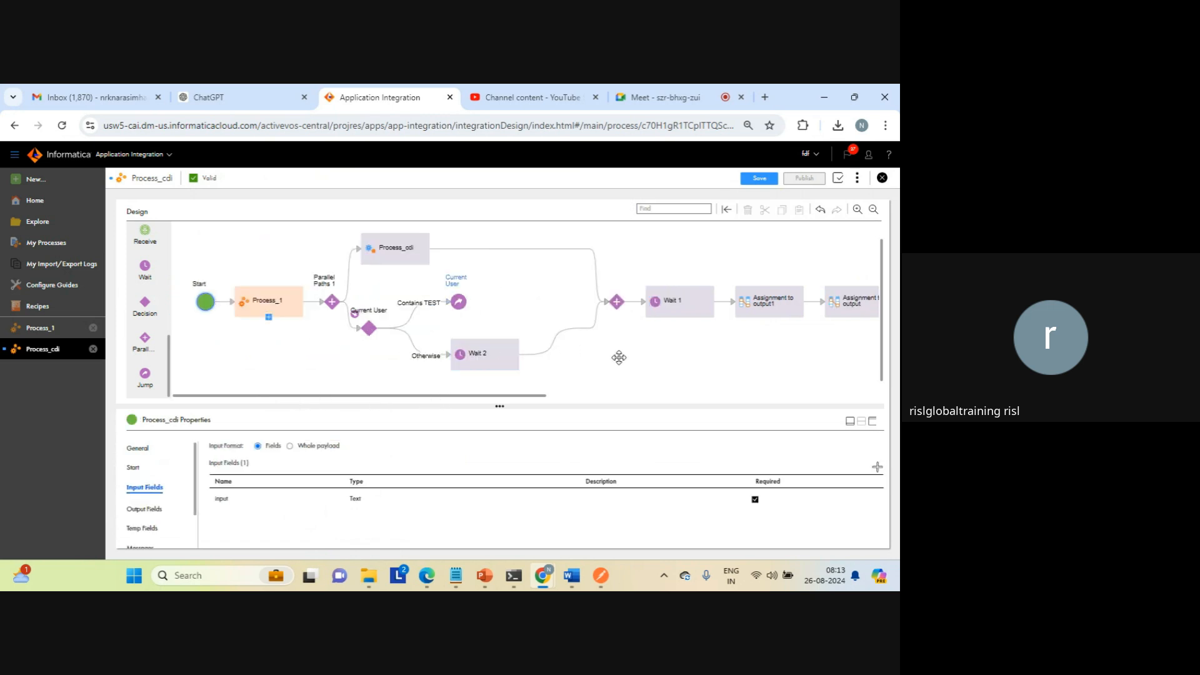
click(758, 178)
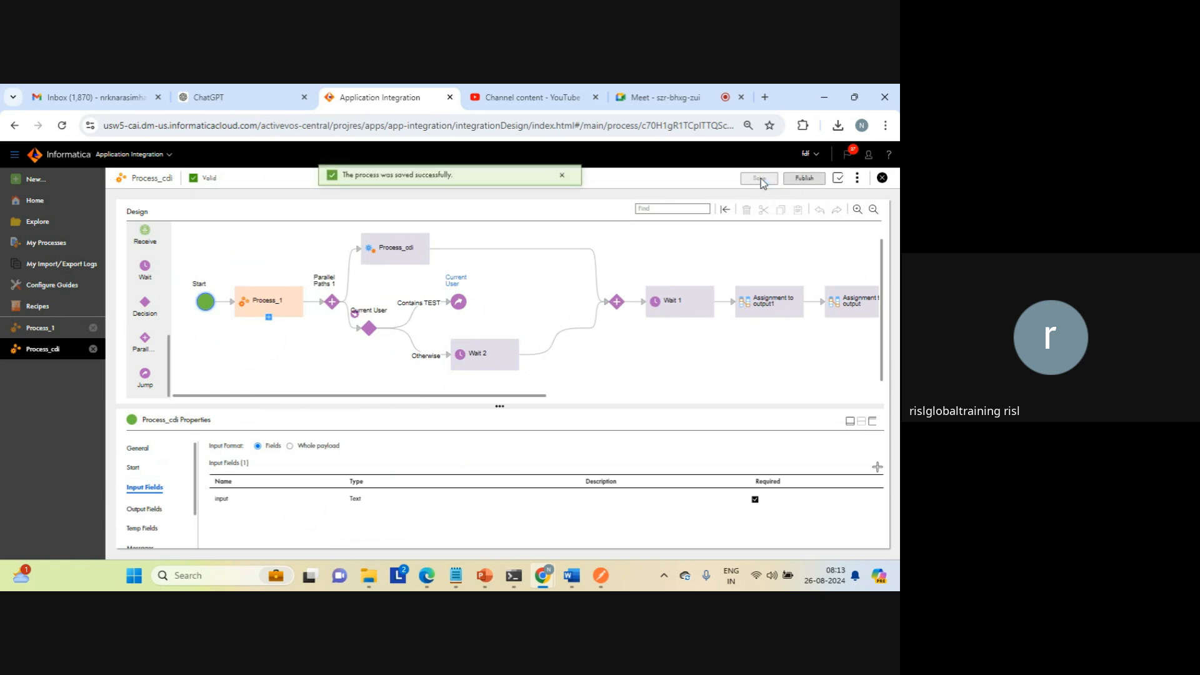
click(803, 178)
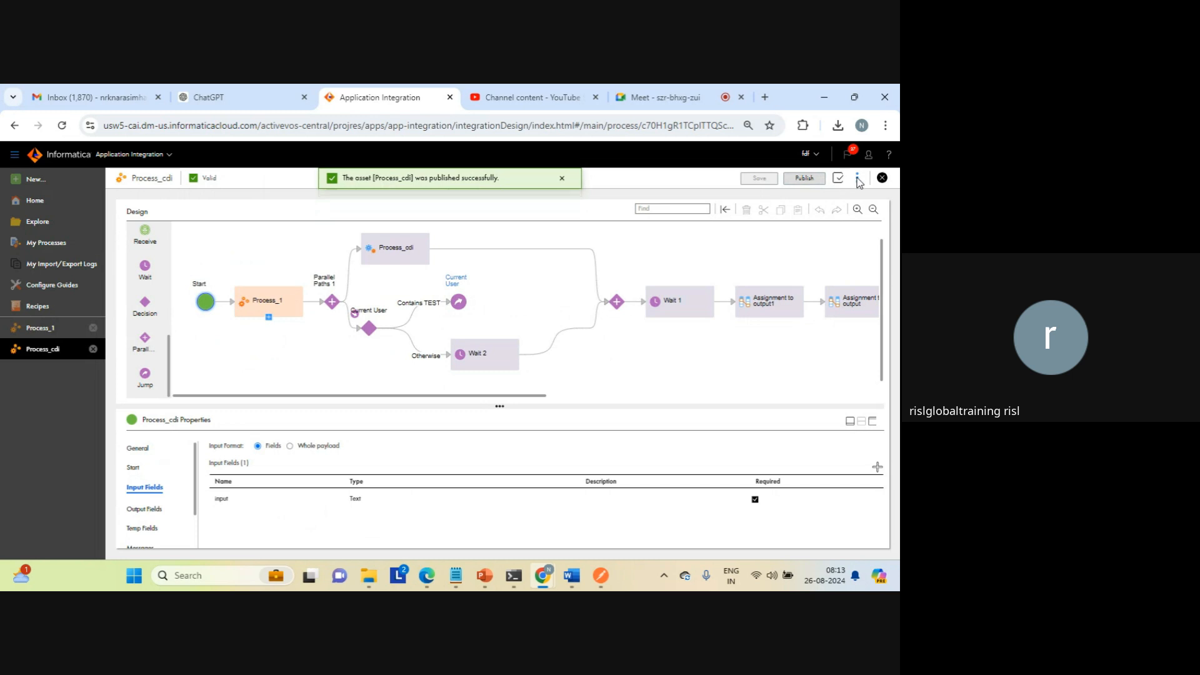
Step: Copy the Service URL from Process_cdi's properties detail and open it in a new browser tab
click(858, 181)
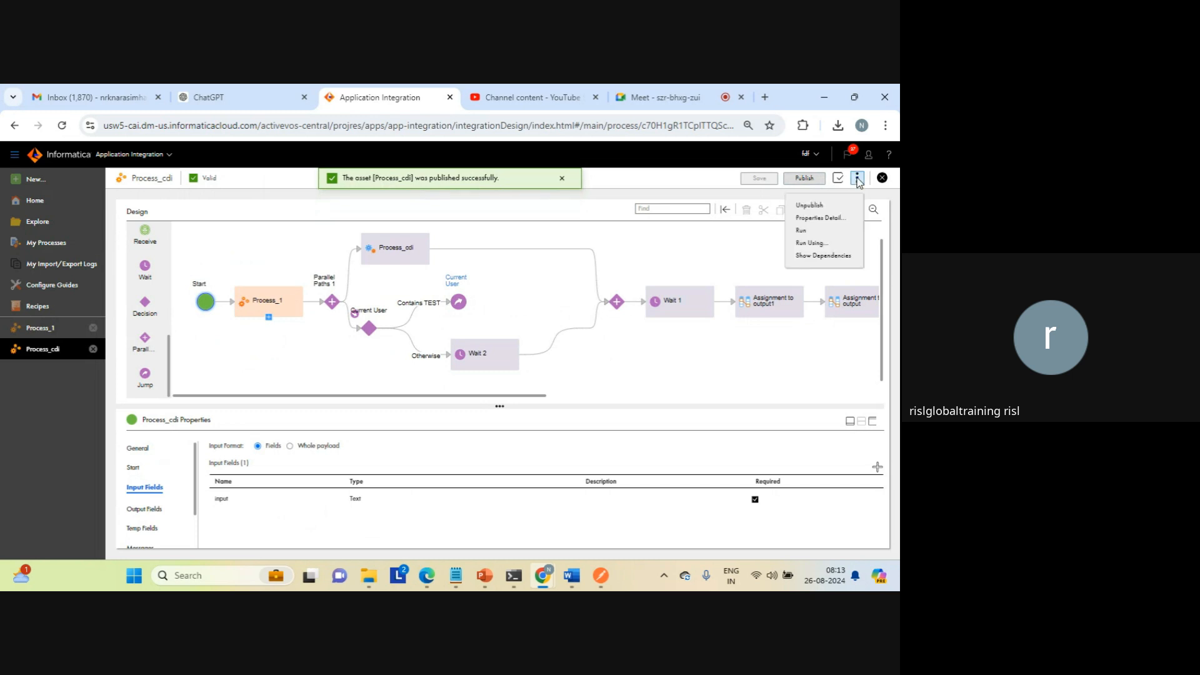
click(820, 217)
click(579, 412)
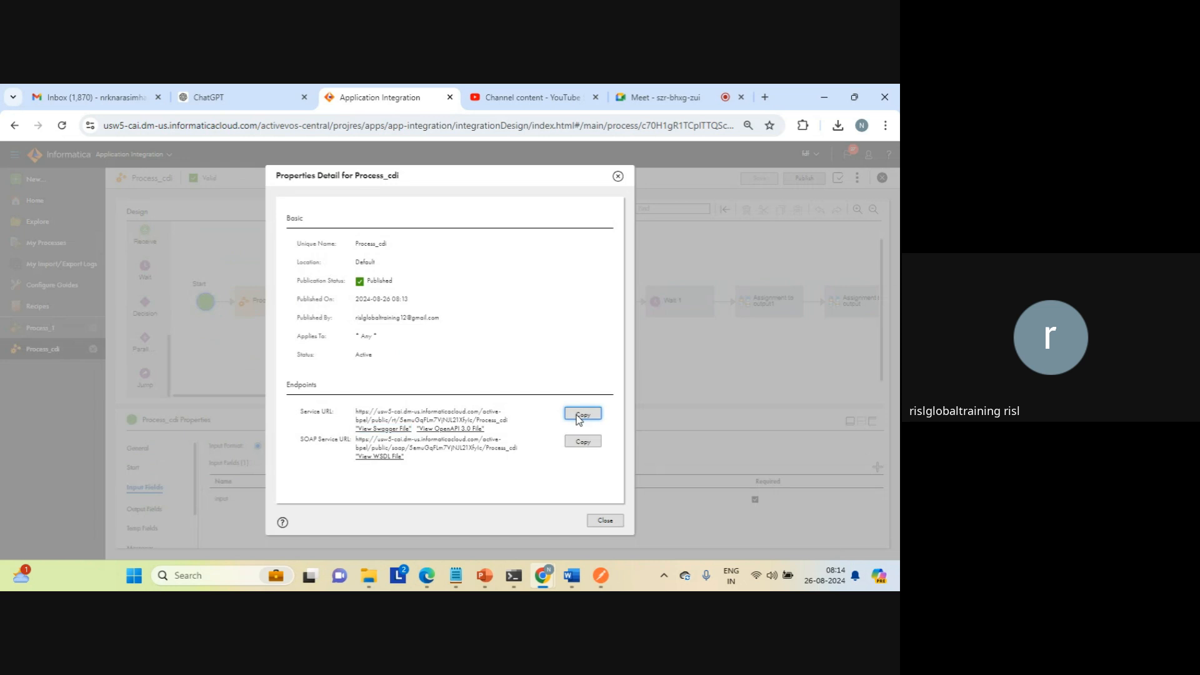
click(764, 98)
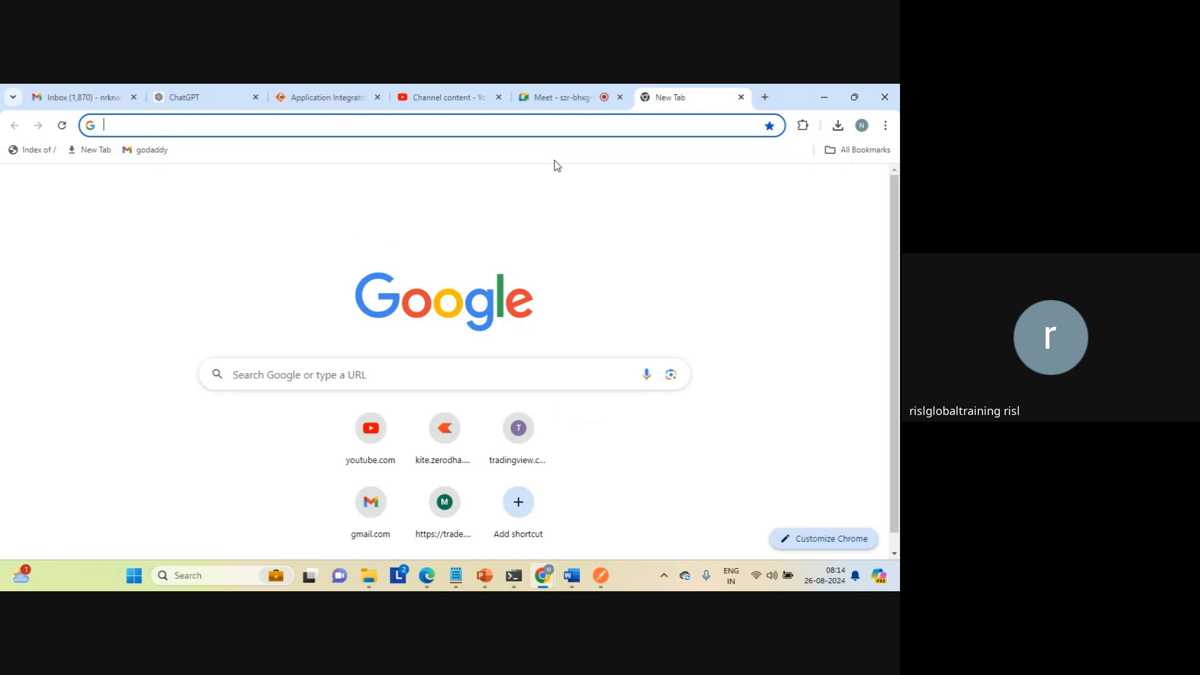
key(ctrl+v)
key(Return)
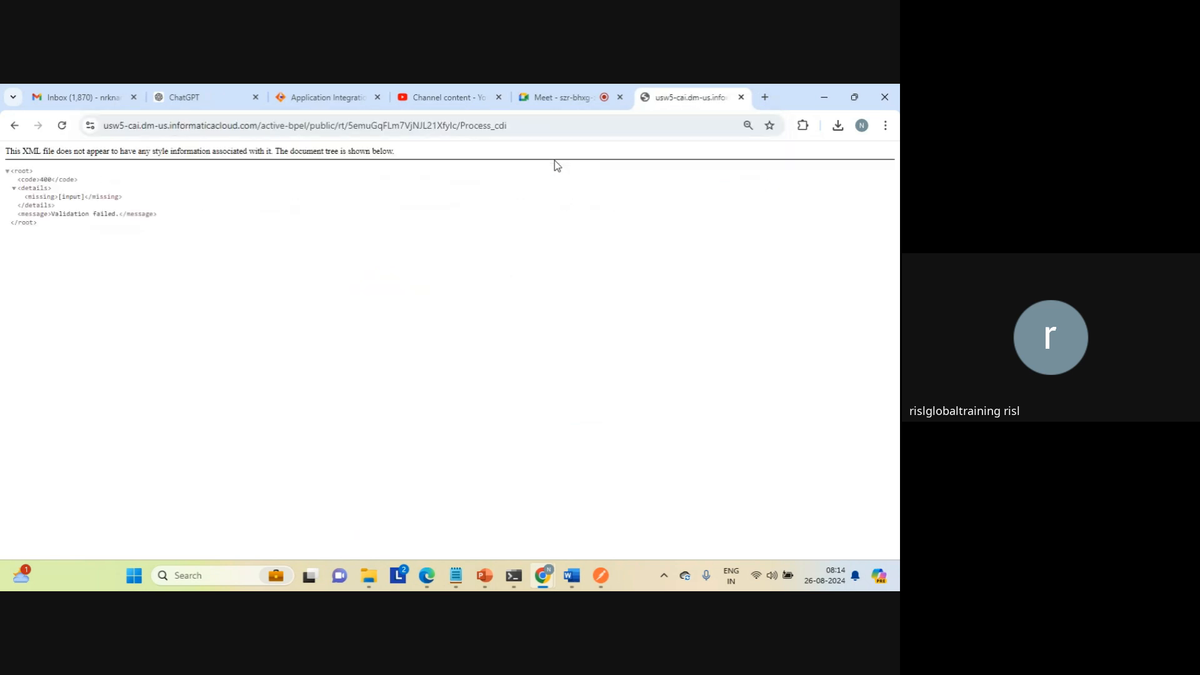
Step: Append /?input=aaa to the Process_cdi service URL and run the request
click(523, 127)
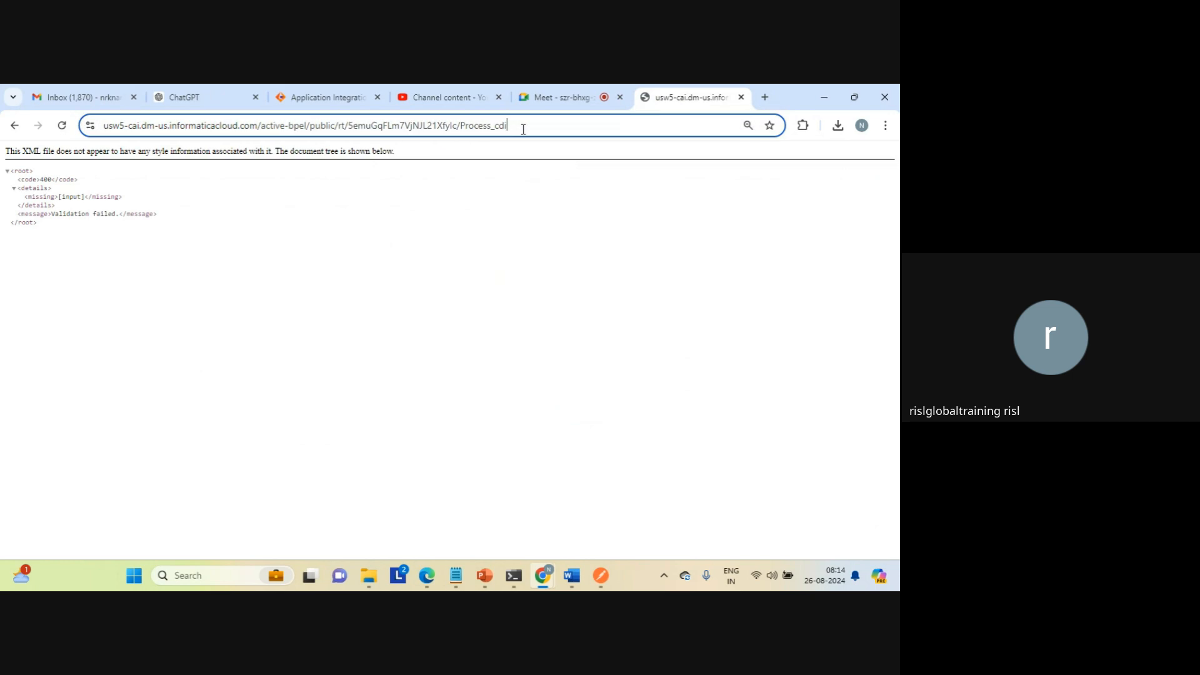
key(End)
text(/?input=aaa)
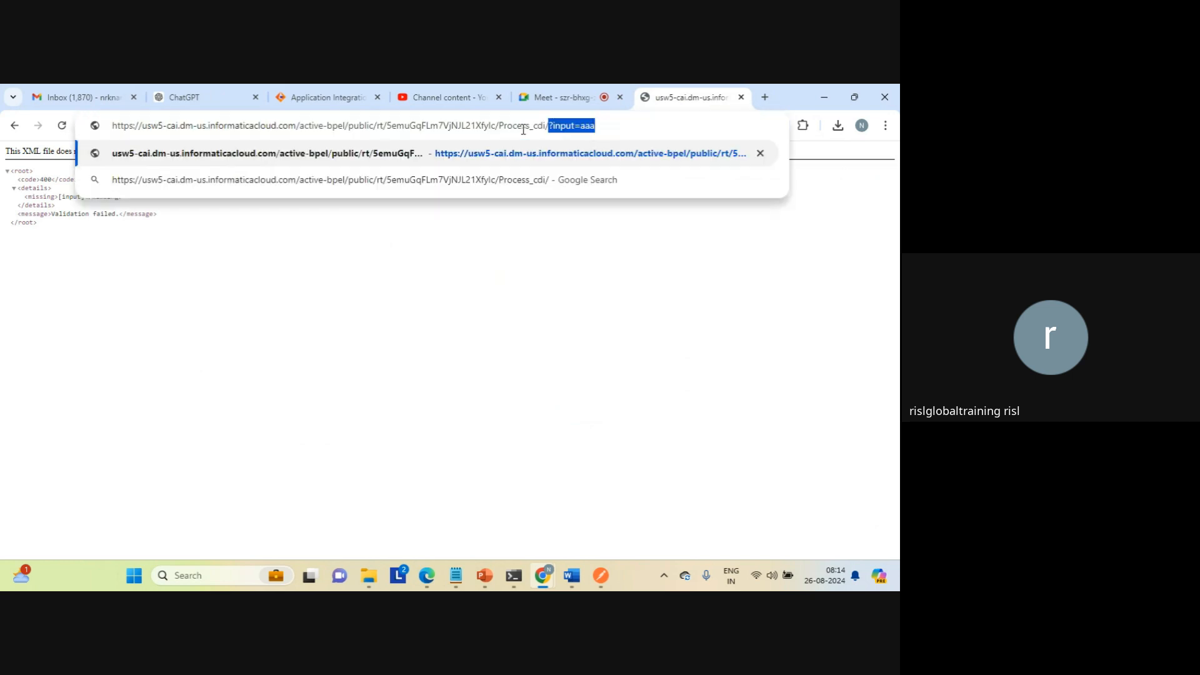
key(Return)
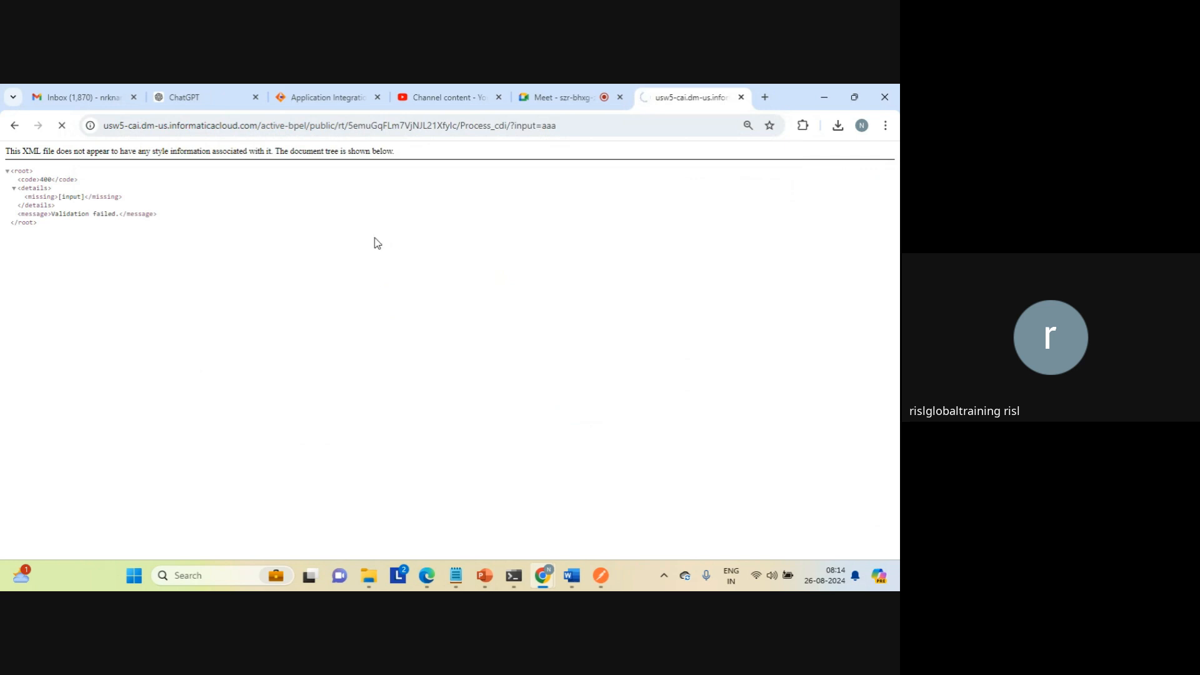
Step: Close Process_cdi's properties detail, review the Current User decision's paths, and return to the request's browser tab
click(316, 100)
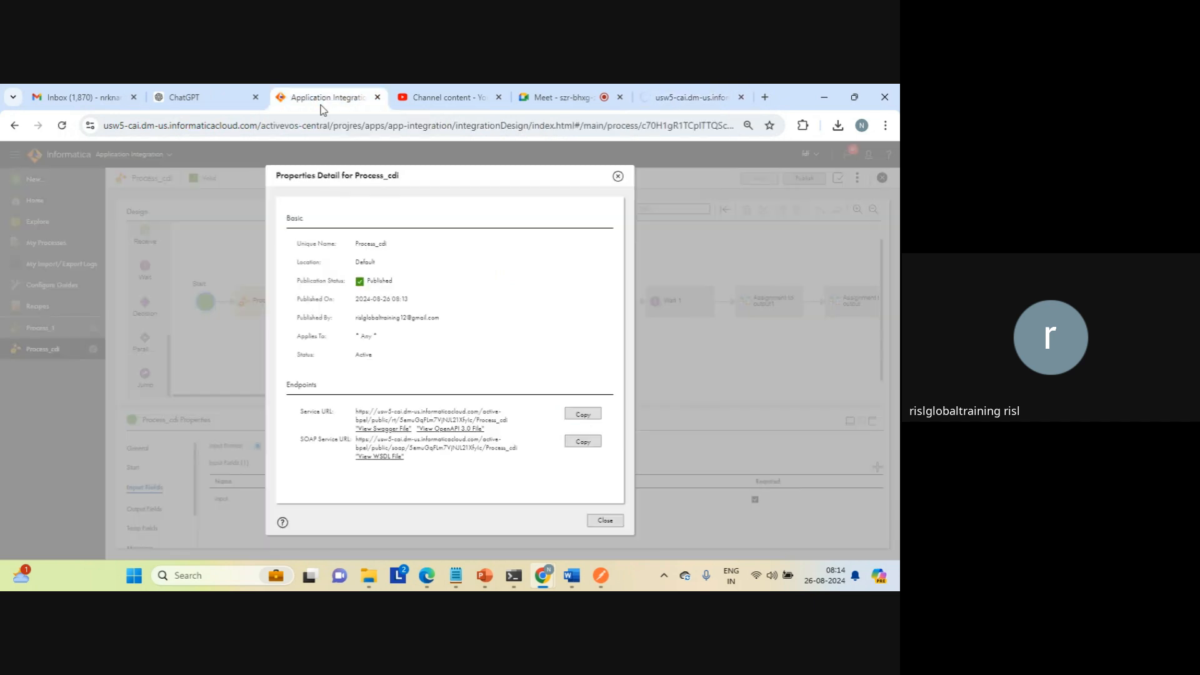
click(609, 523)
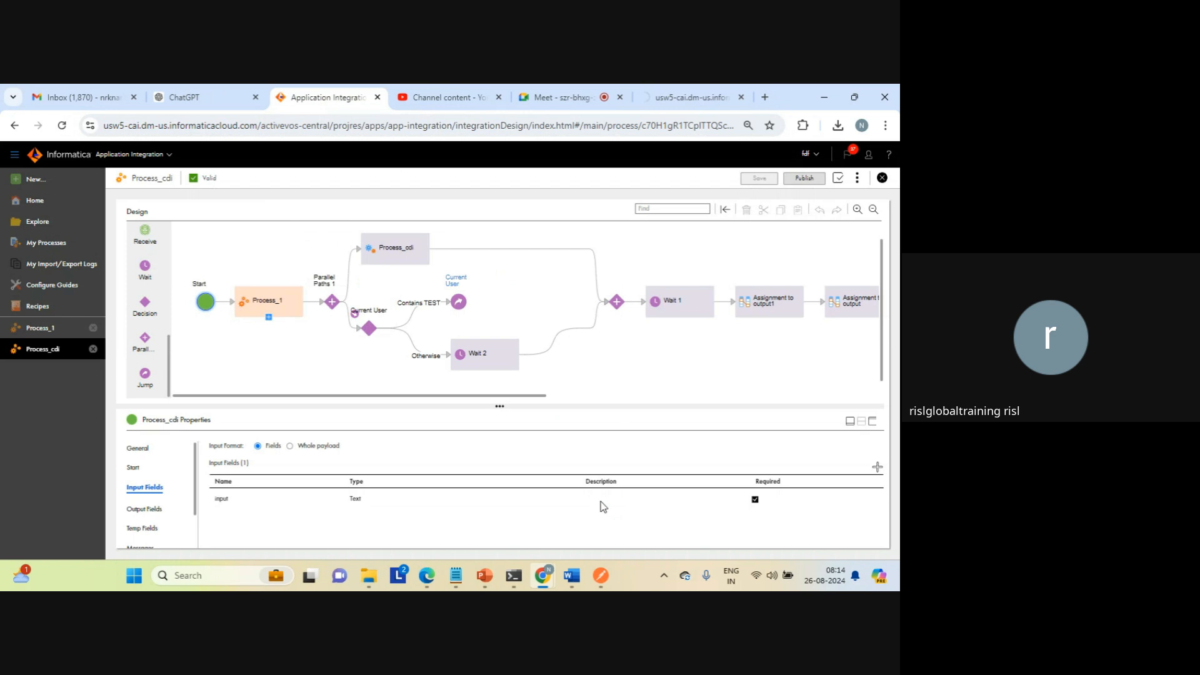
click(373, 338)
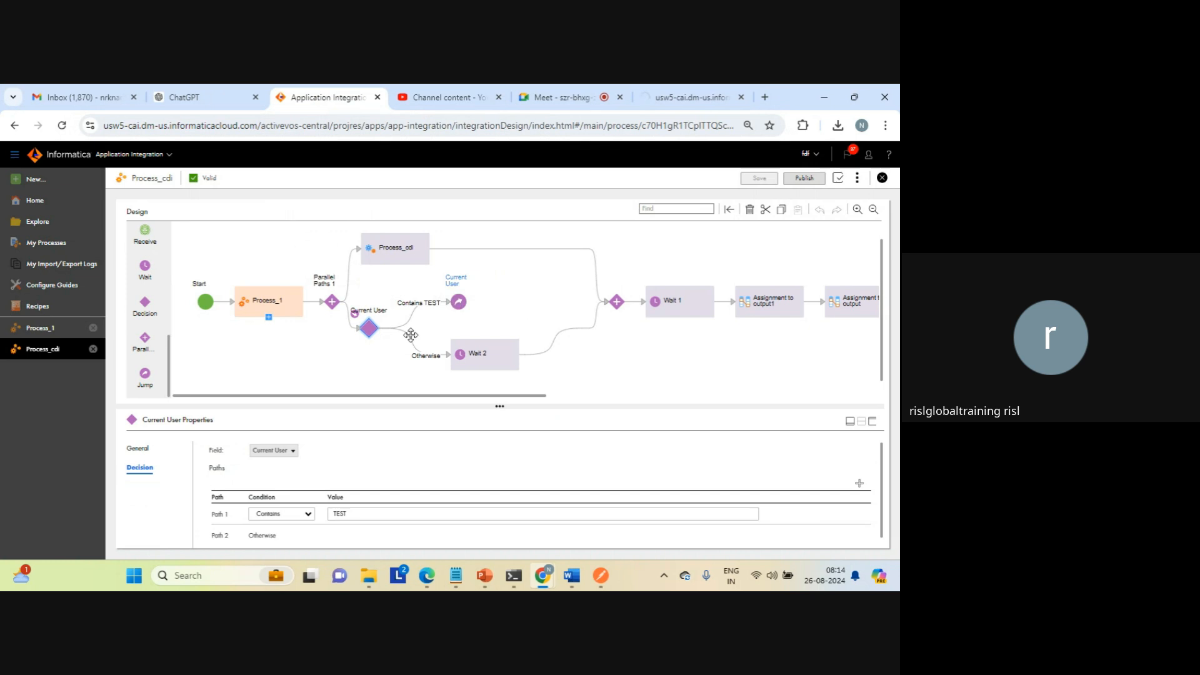
click(678, 98)
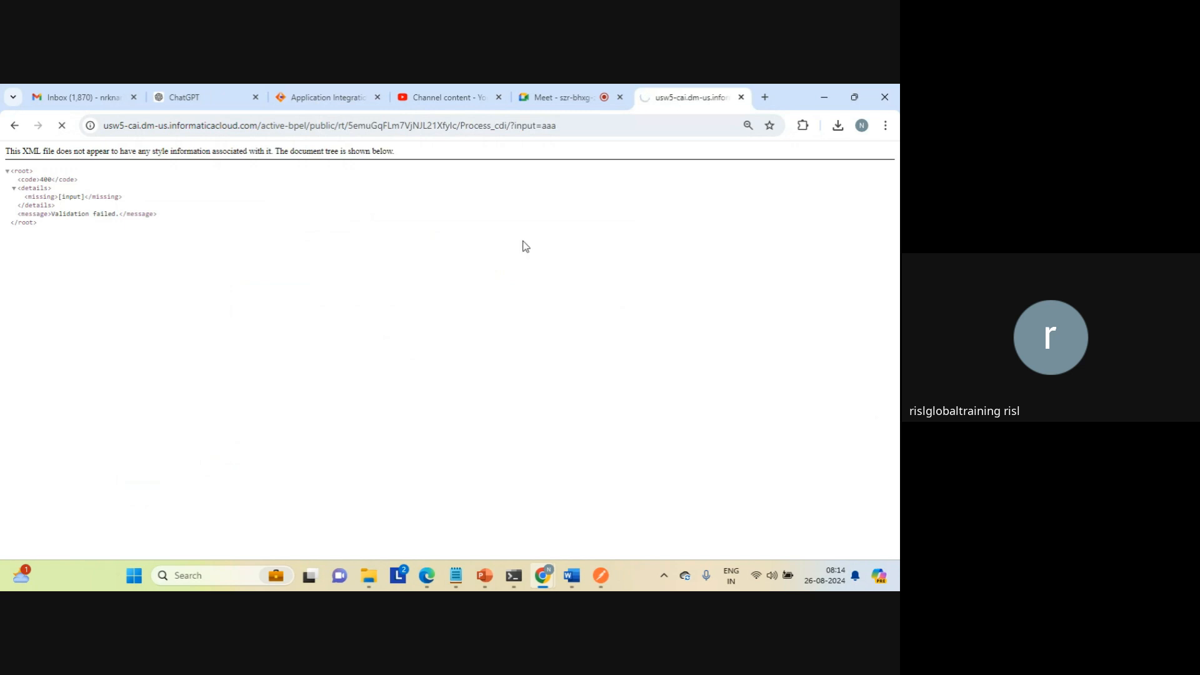
Step: Switch to File Explorer, check the target folder's files sorted by newest modification date, and return to the request's response in Chrome
click(369, 584)
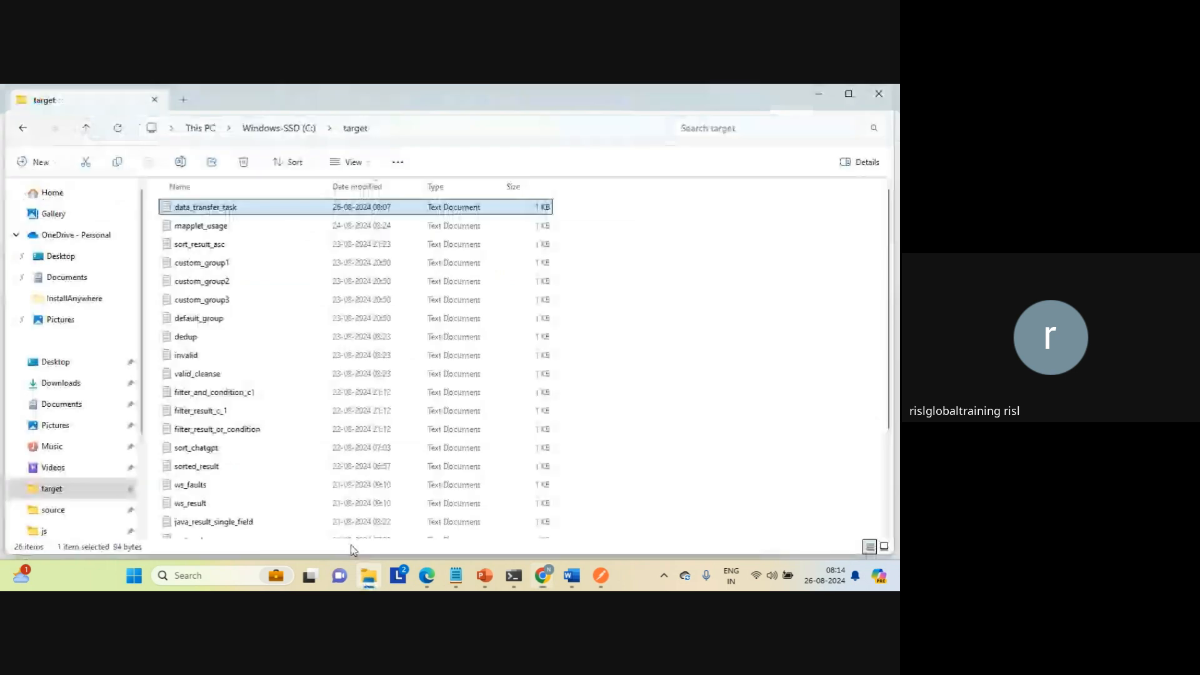
click(365, 182)
click(365, 182)
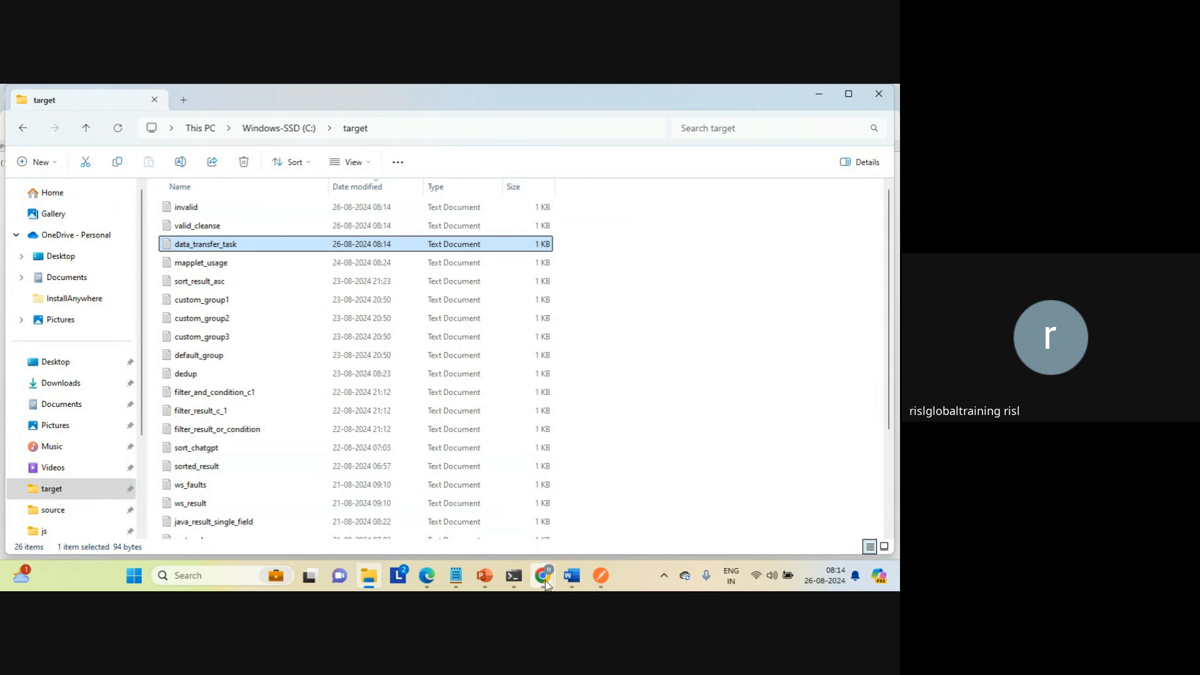
mouse_move(541, 573)
click(508, 530)
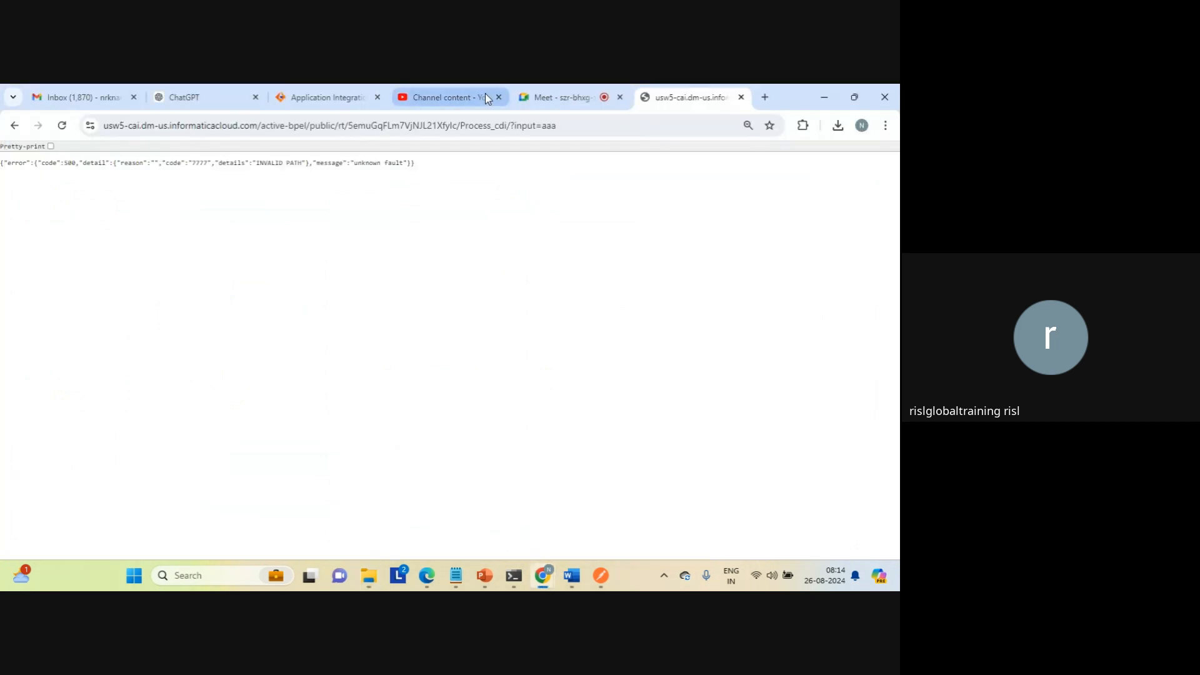
Step: Retarget the jump on the Current User decision's Contains TEST path to Wait 2 and save Process_cdi
click(336, 99)
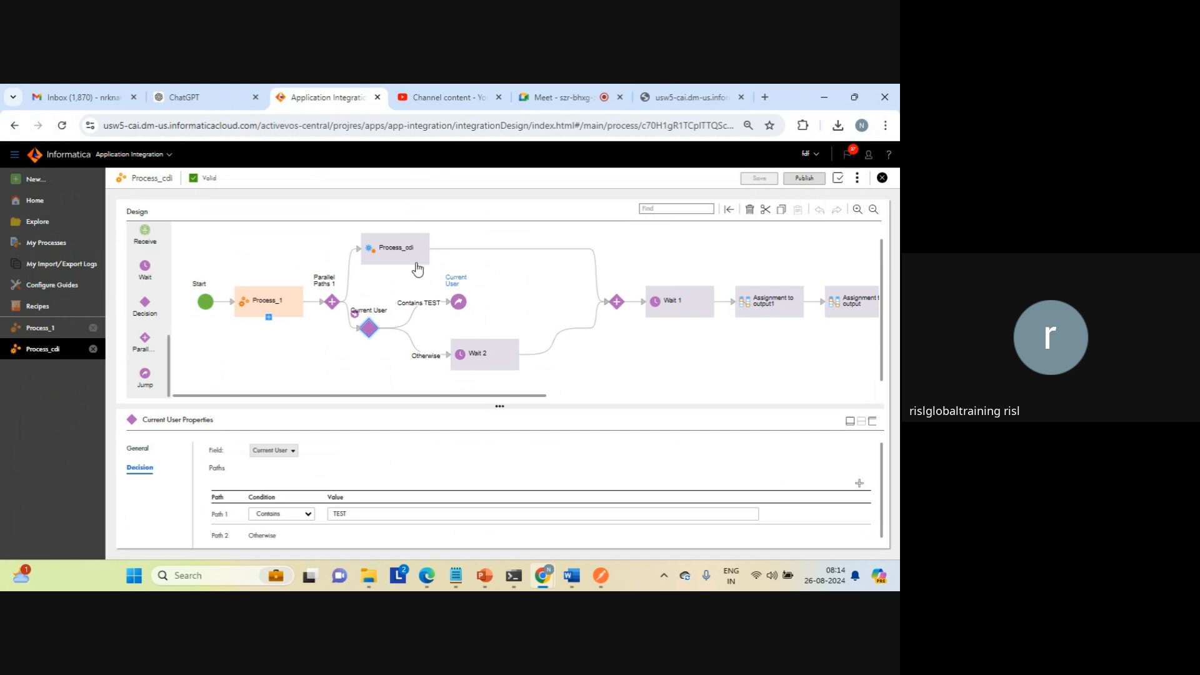
click(395, 262)
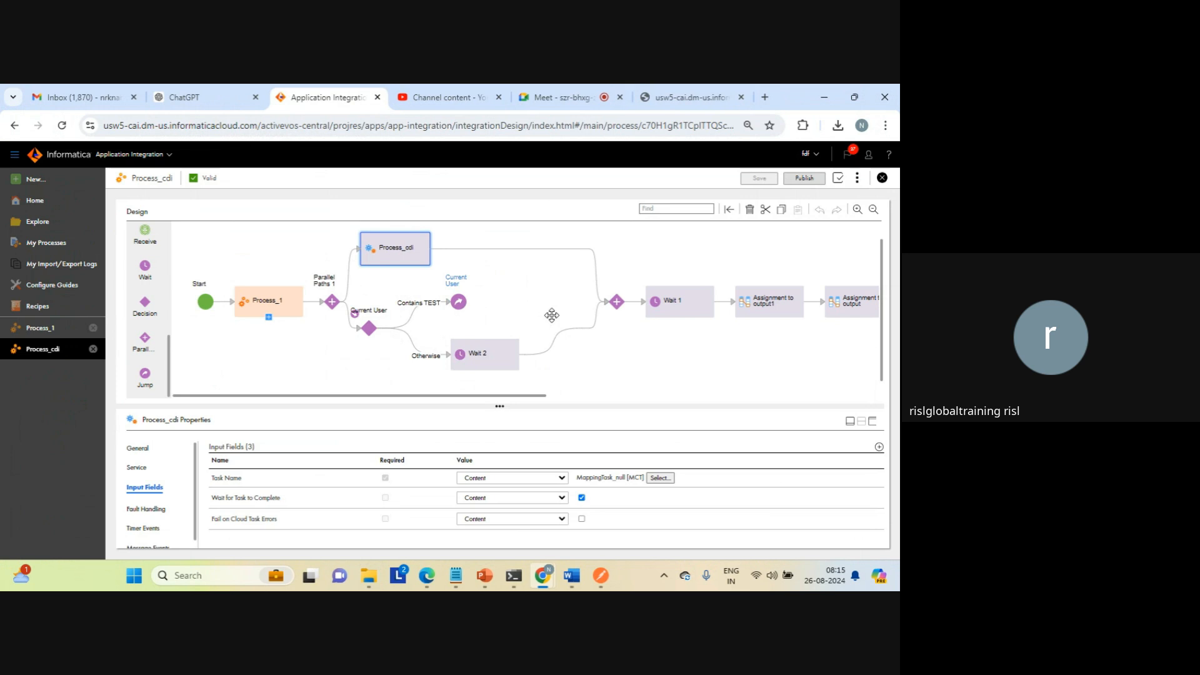
click(460, 305)
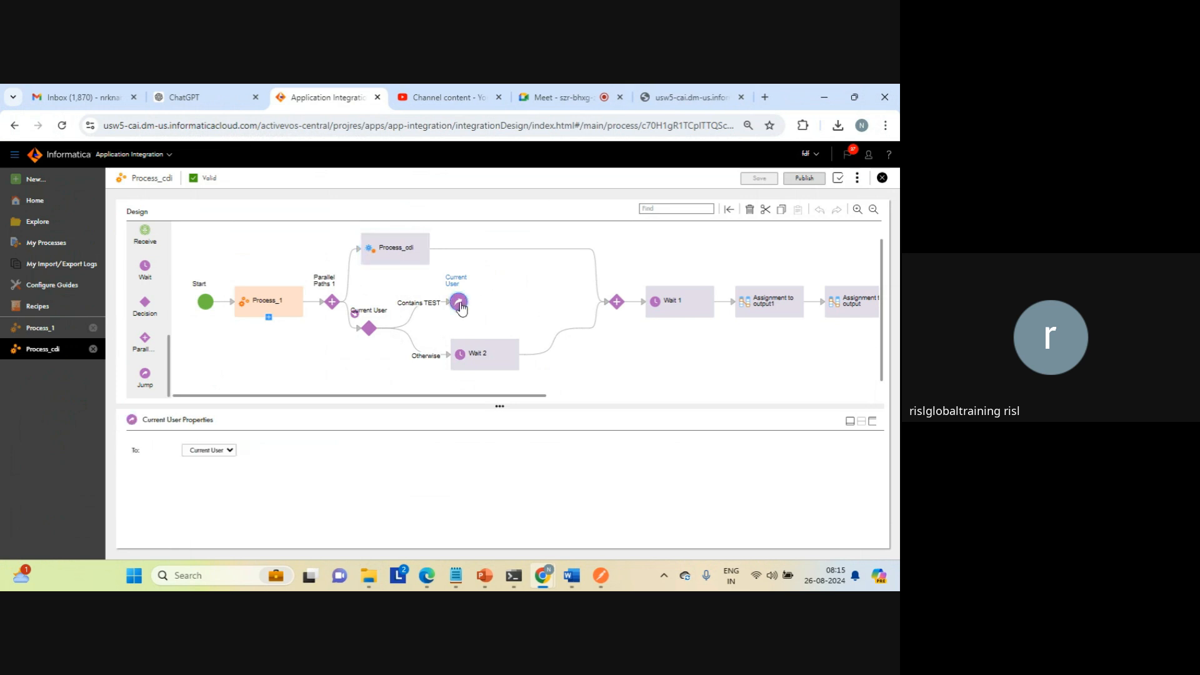
click(230, 450)
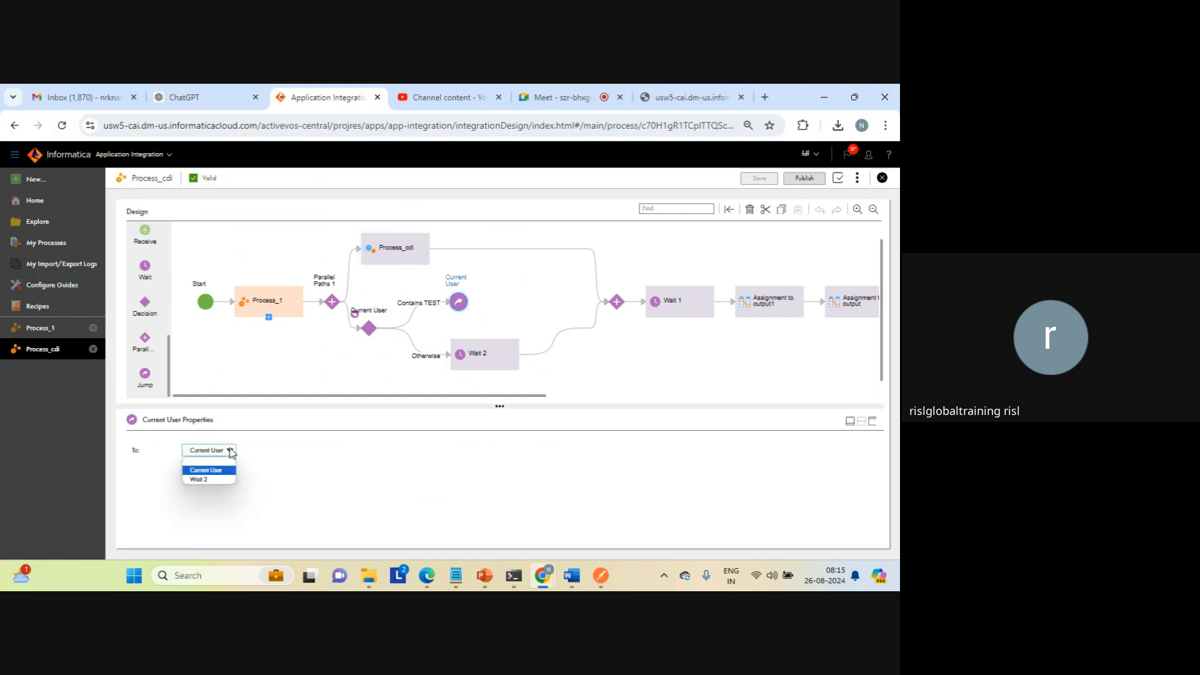
click(204, 479)
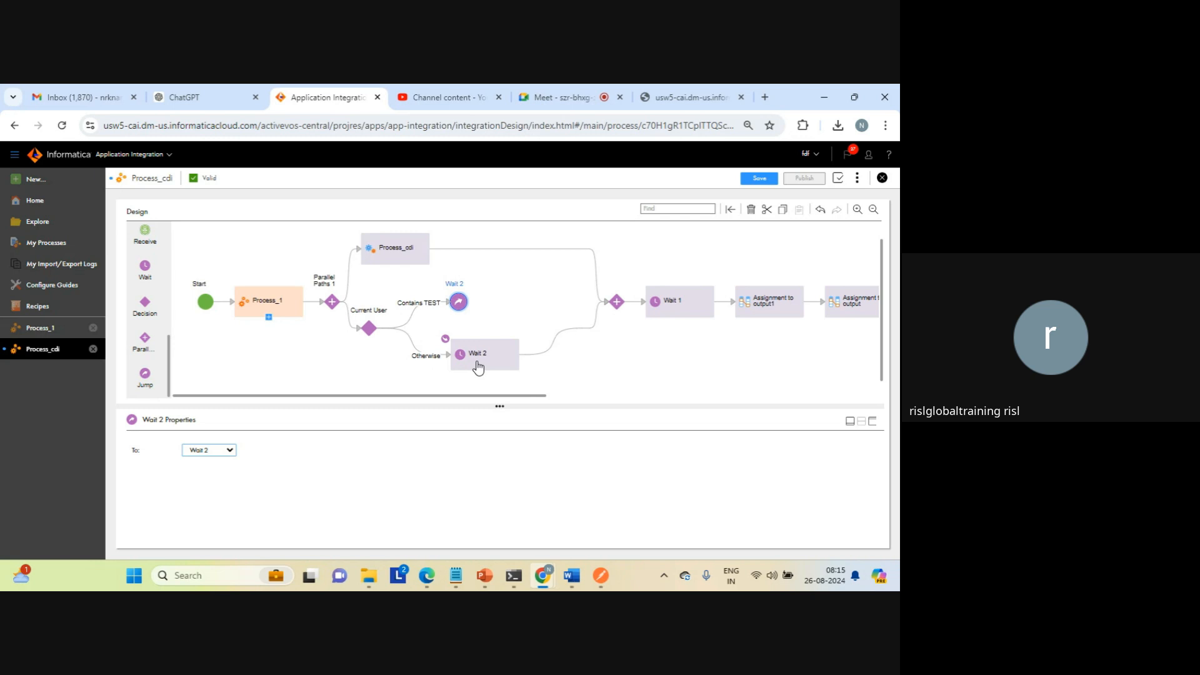
click(759, 179)
Step: Reread the previous request's error response in its browser tab, and publish the saved Process_cdi
click(681, 98)
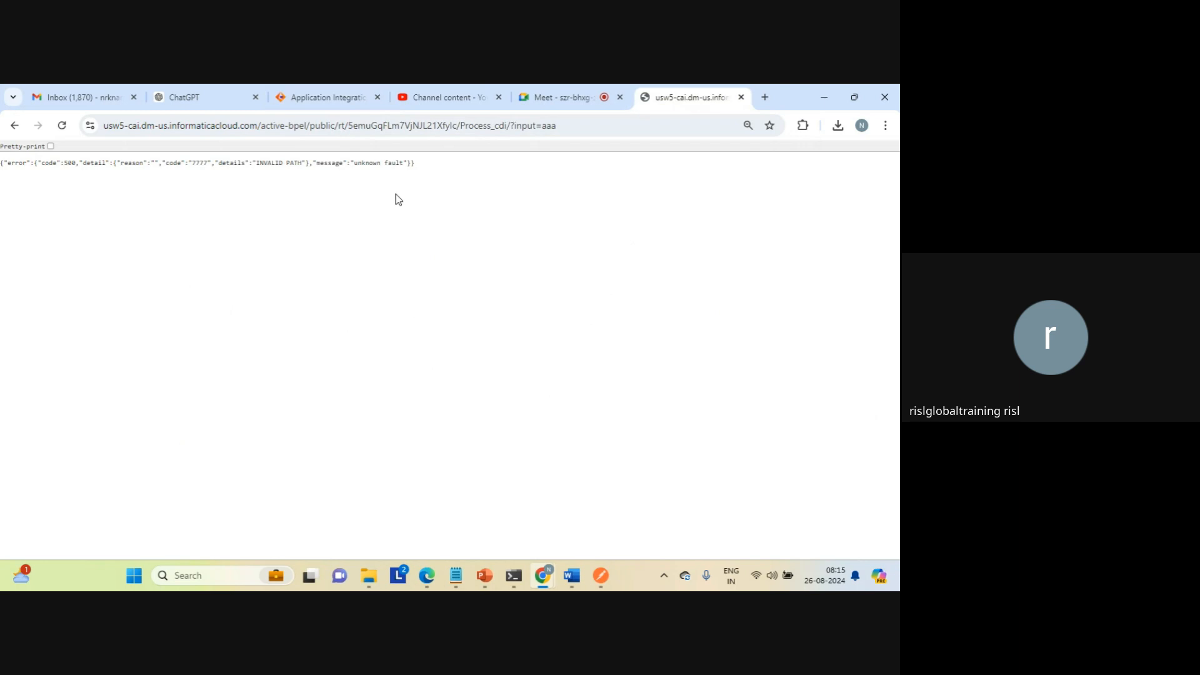
triple_click(238, 164)
click(317, 198)
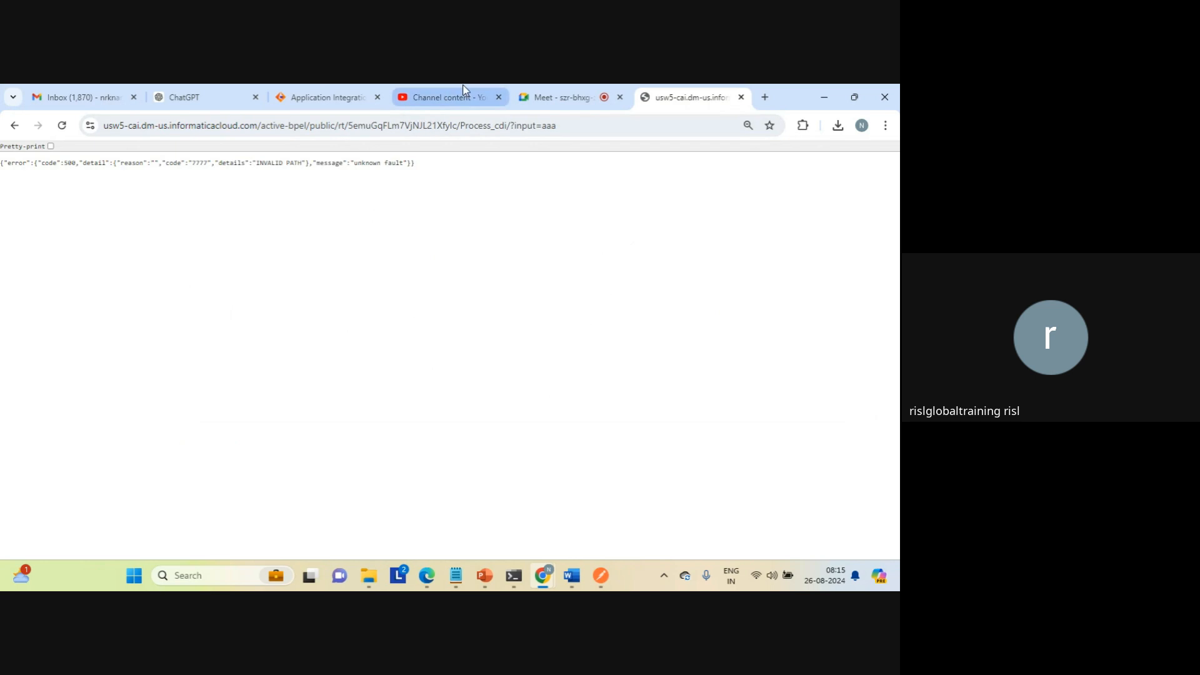
click(325, 100)
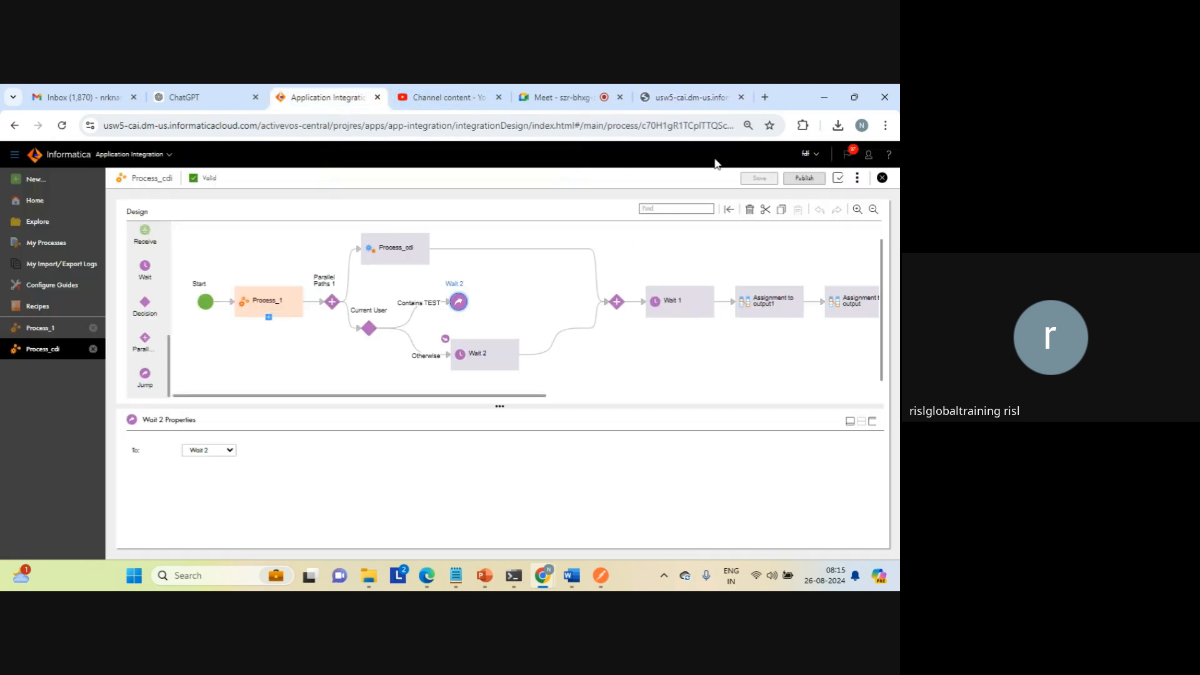
click(803, 180)
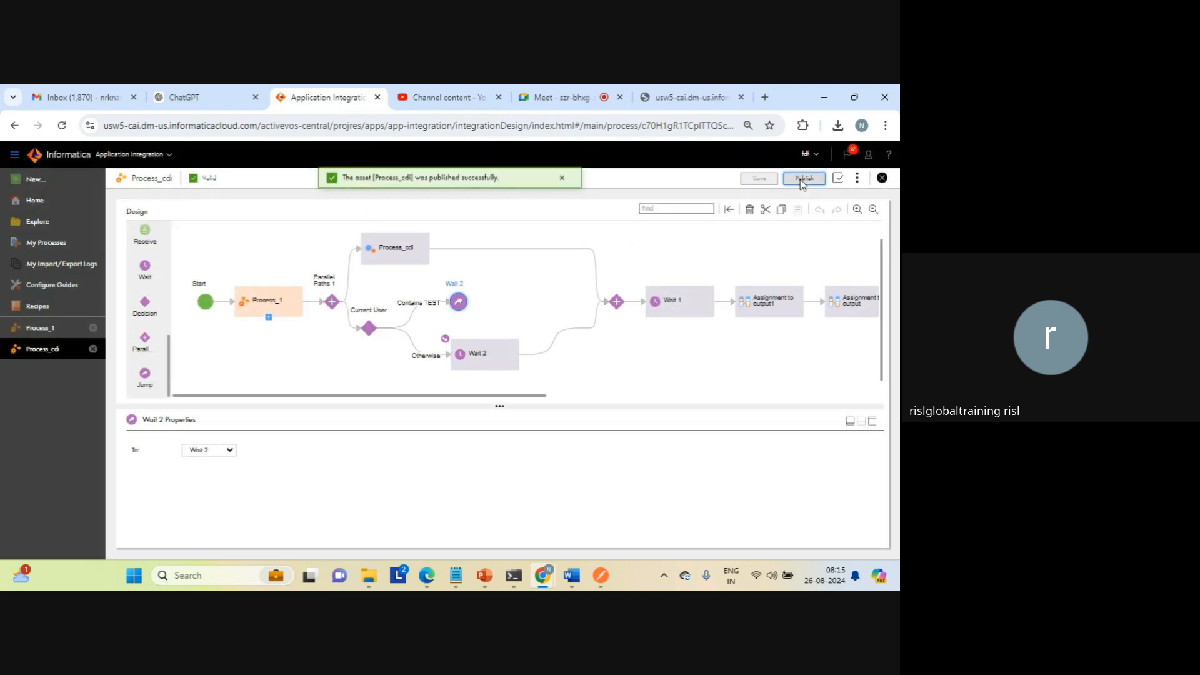
Step: Copy Process_cdi's Service URL from its properties detail, close the old request tab and load the URL in a new one
click(857, 178)
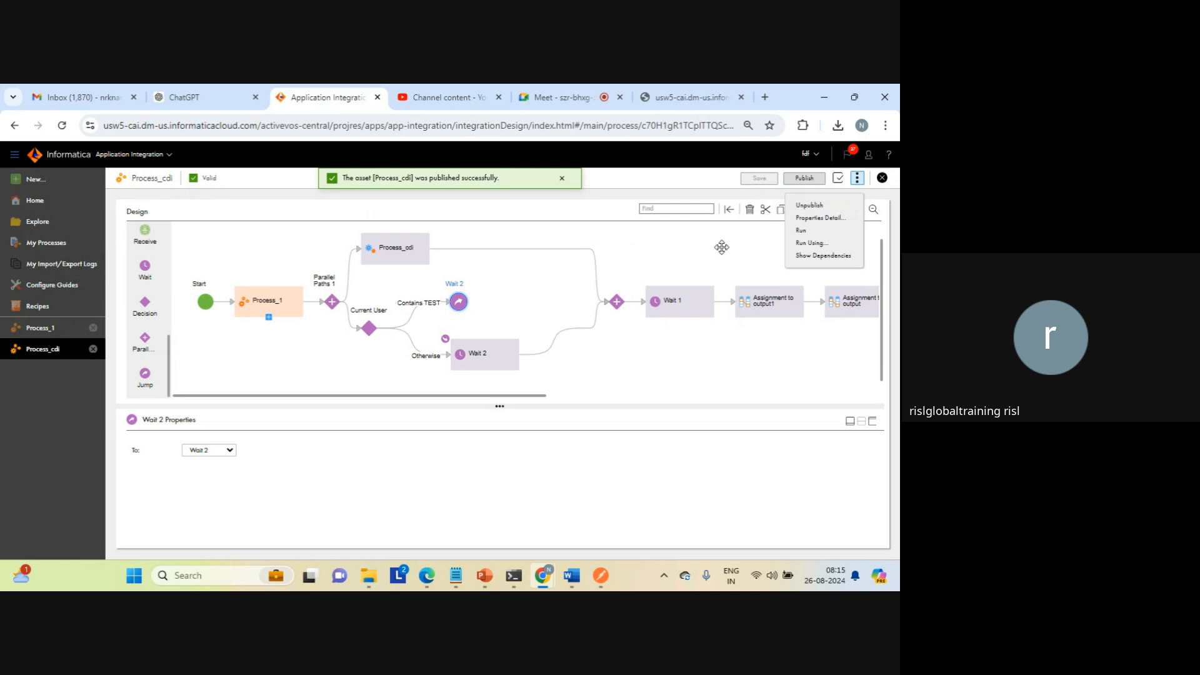
click(822, 219)
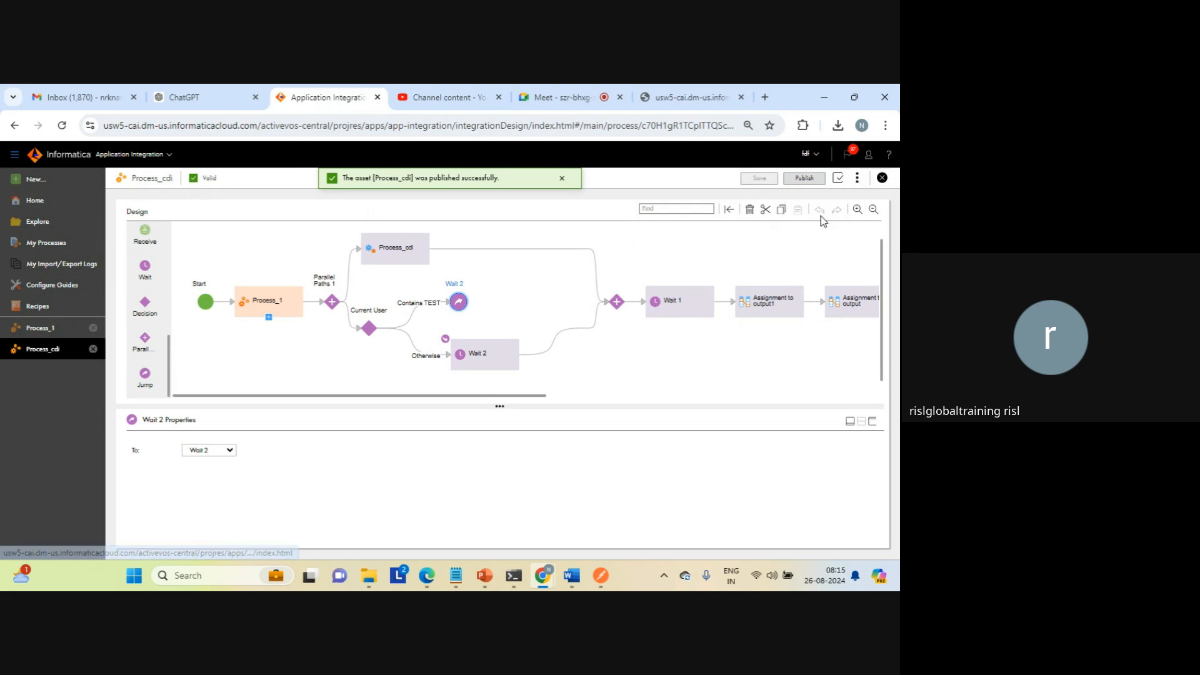
click(581, 415)
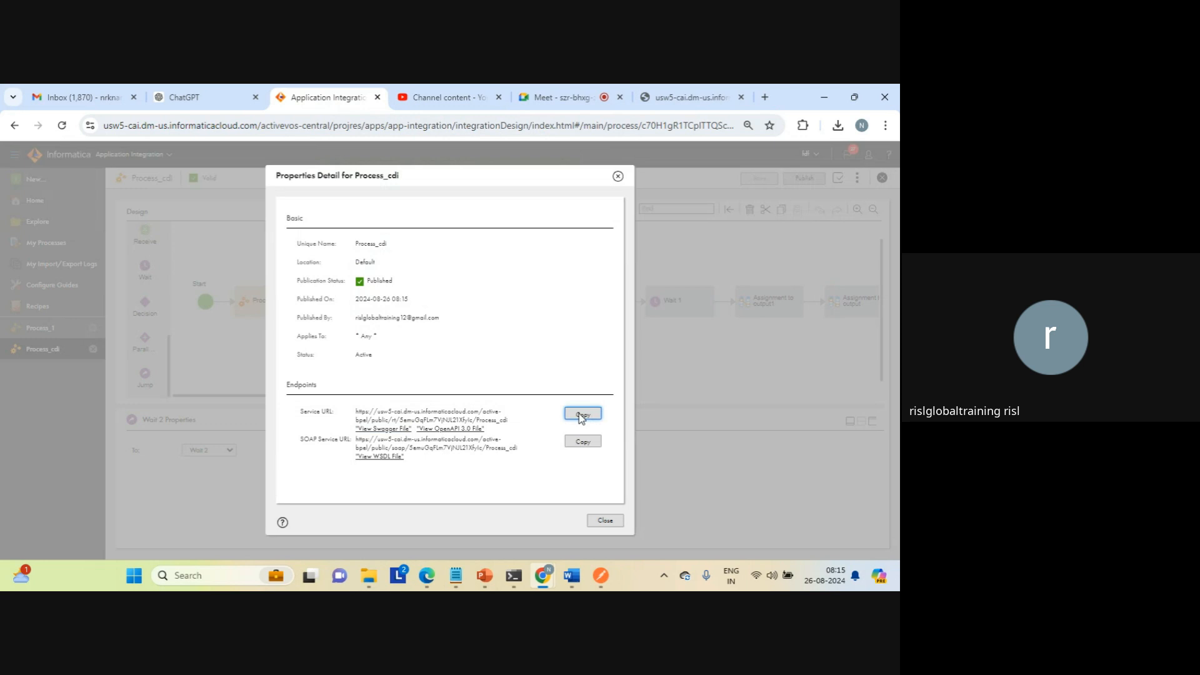
click(741, 96)
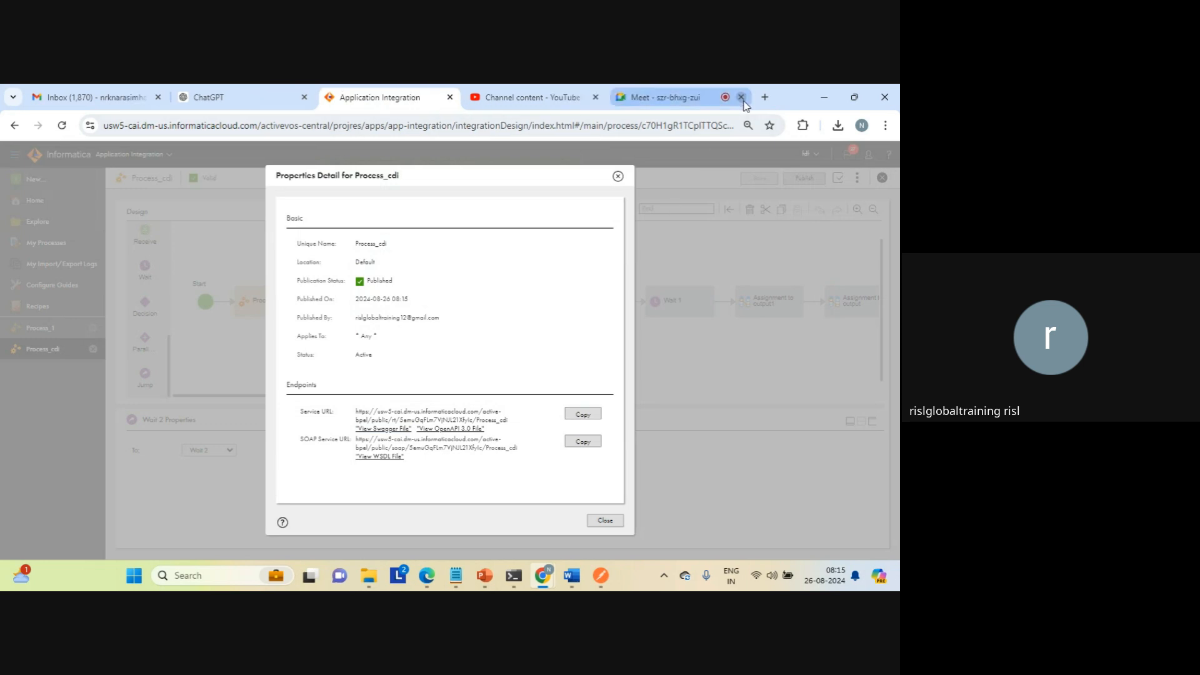
click(765, 96)
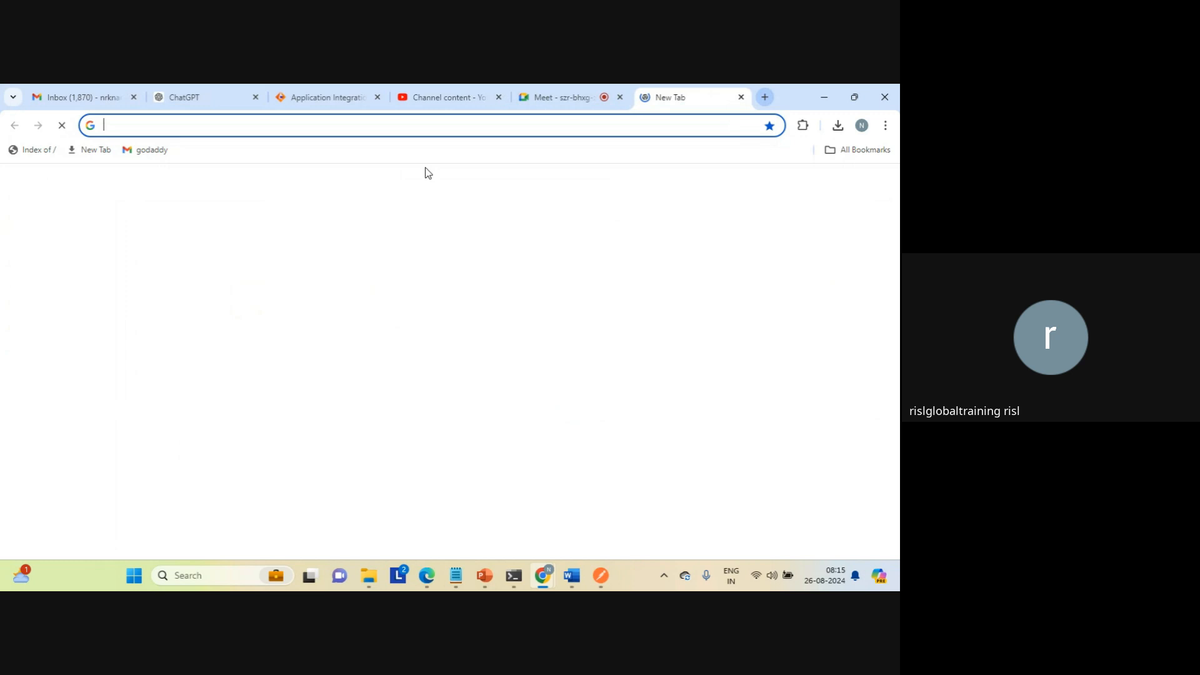
key(ctrl+v)
key(Return)
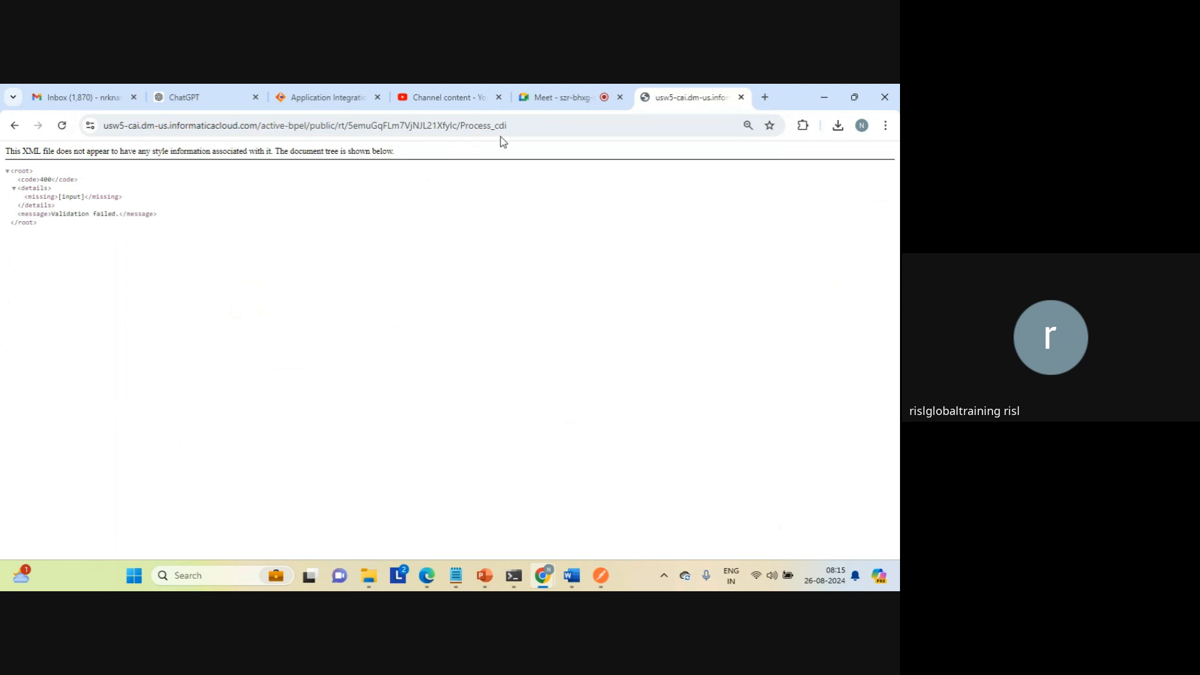
Step: Rerun the Process_cdi request with /?input=aaa added to the service URL
click(524, 126)
key(End)
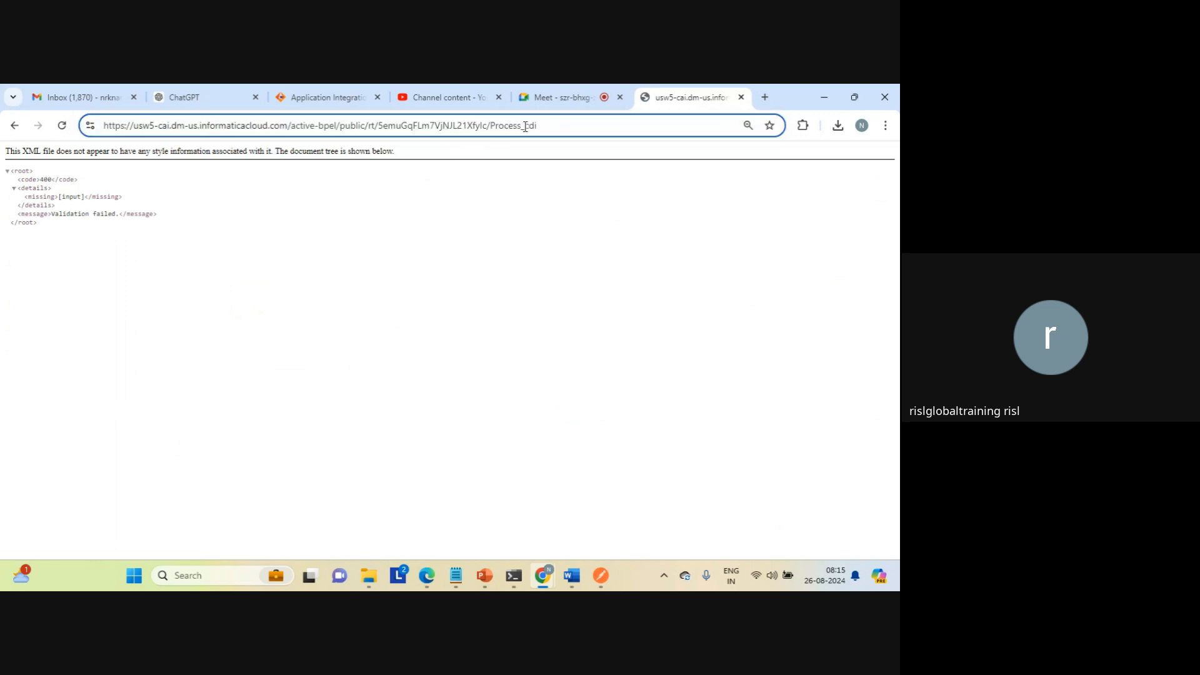
text(/)
key(End)
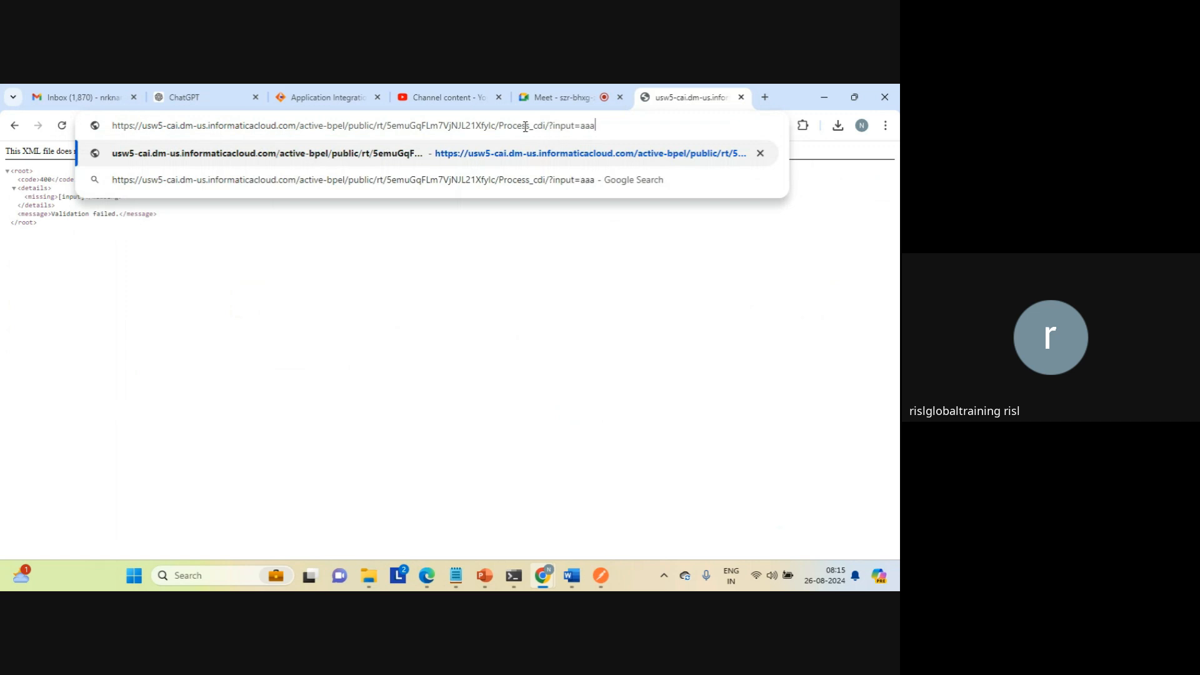
key(Return)
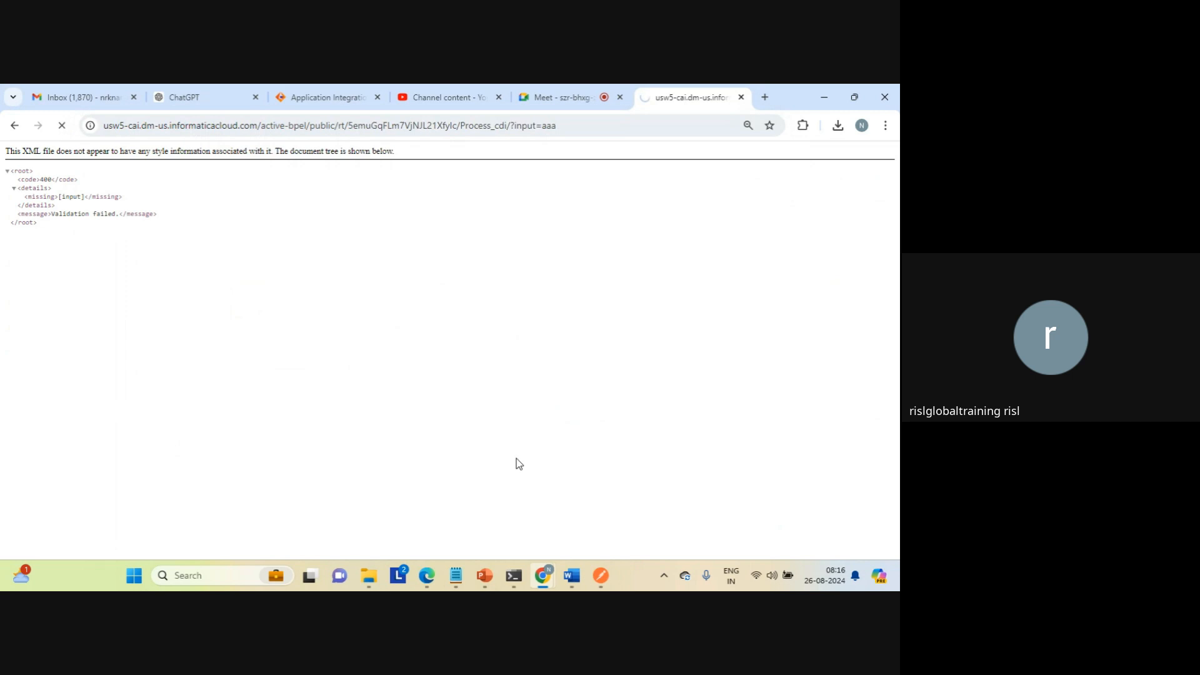
Step: Switch to File Explorer and compare the modification times of invalid, valid_cleanse and data_transfer_task in the target folder, re-sorting by date modified
click(365, 578)
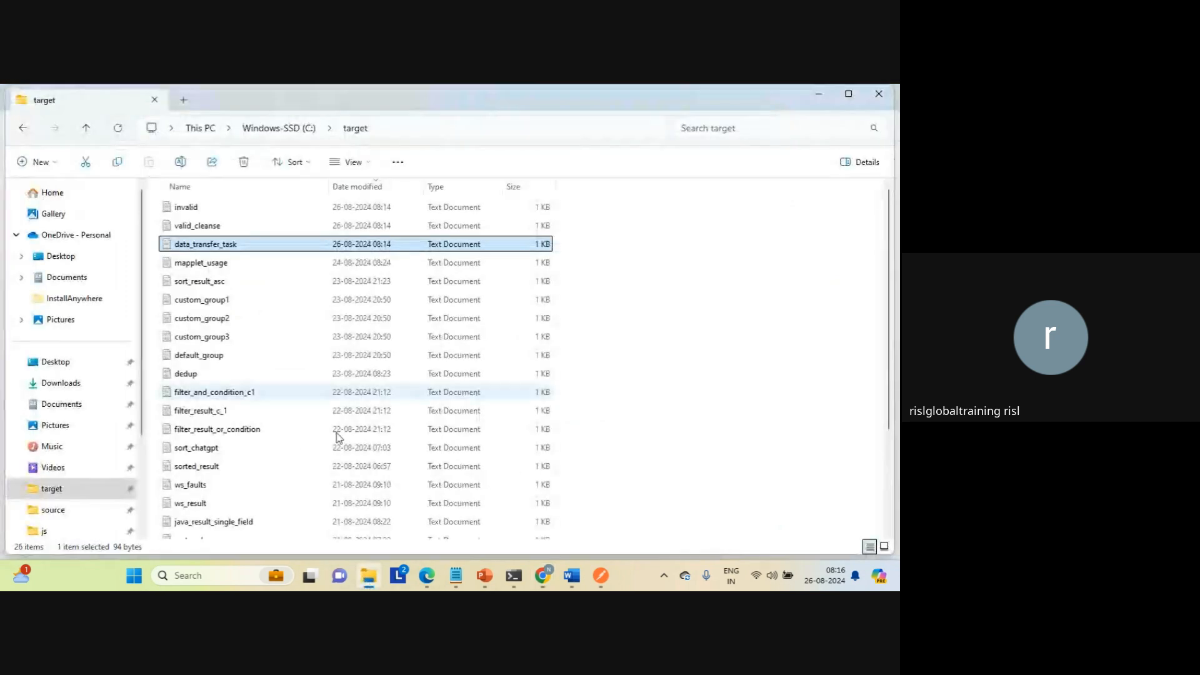
click(373, 188)
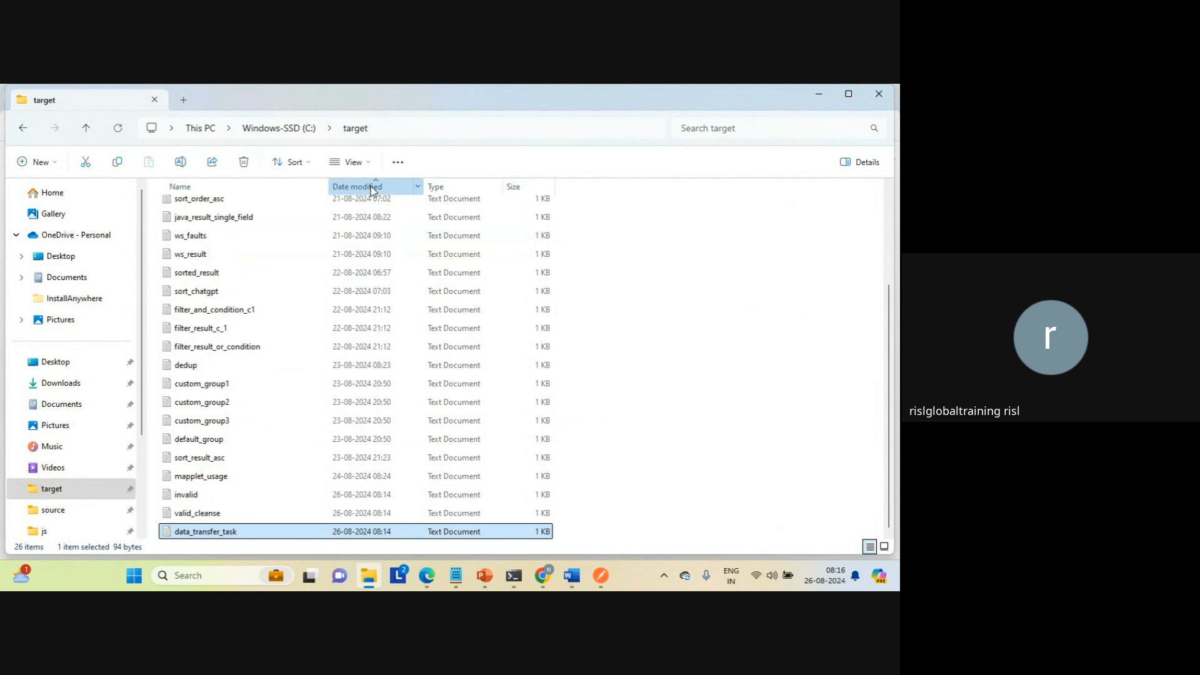
click(373, 187)
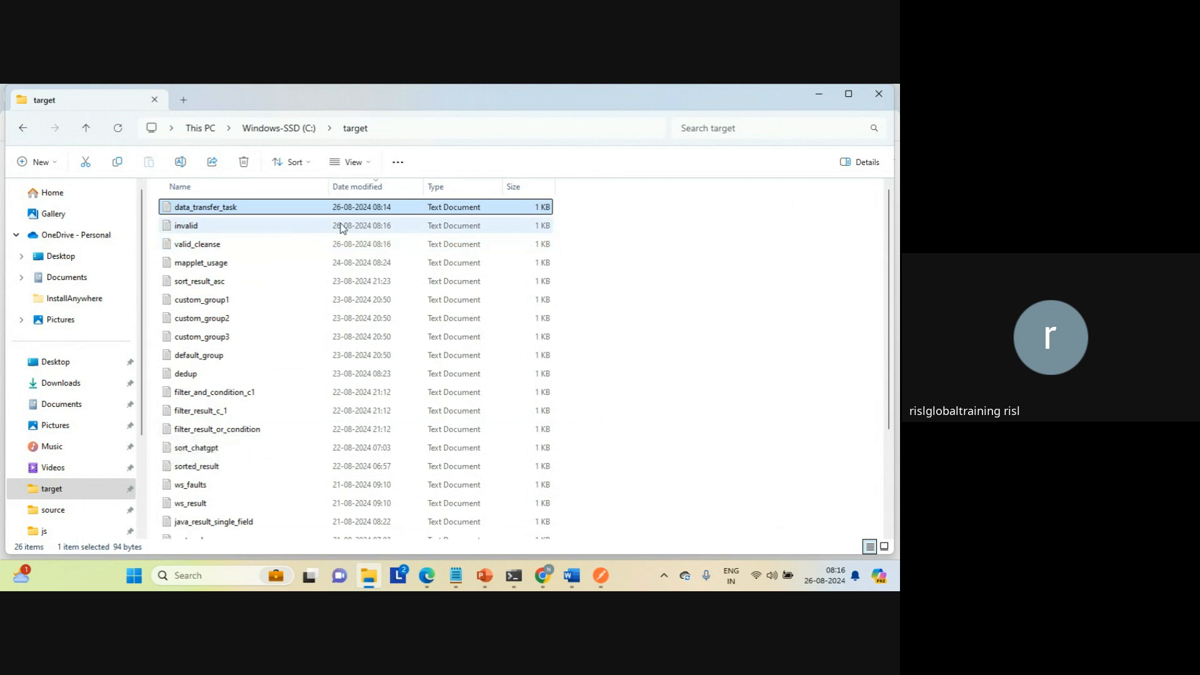
click(370, 230)
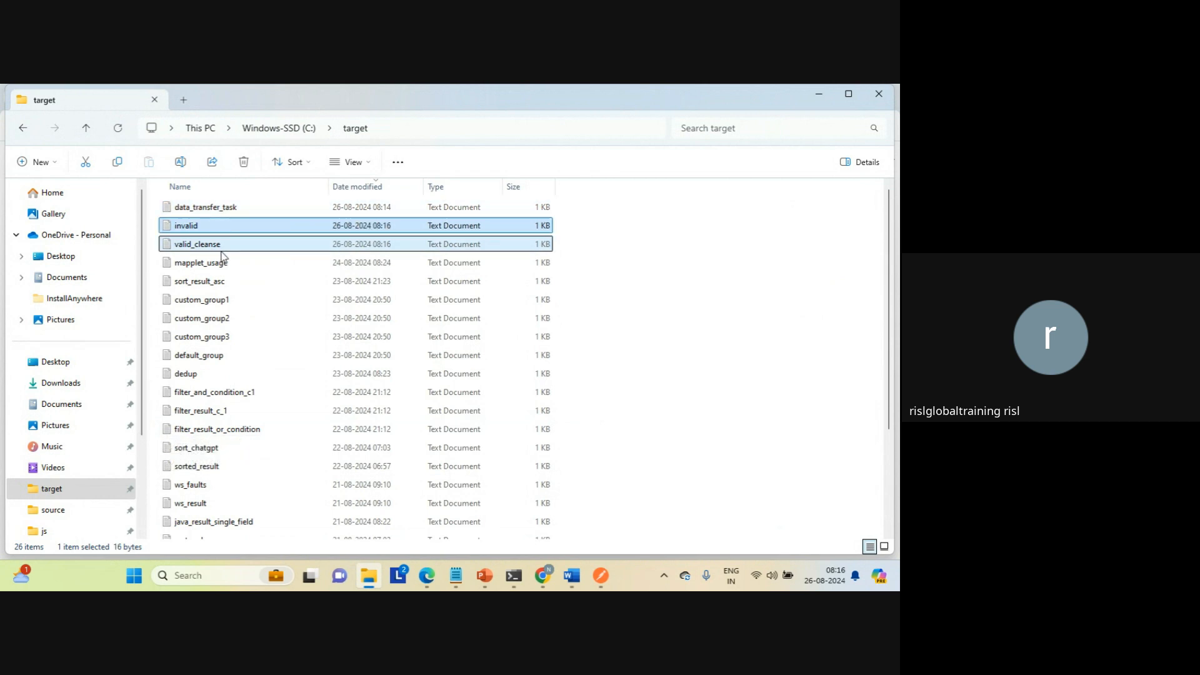
click(257, 244)
click(354, 188)
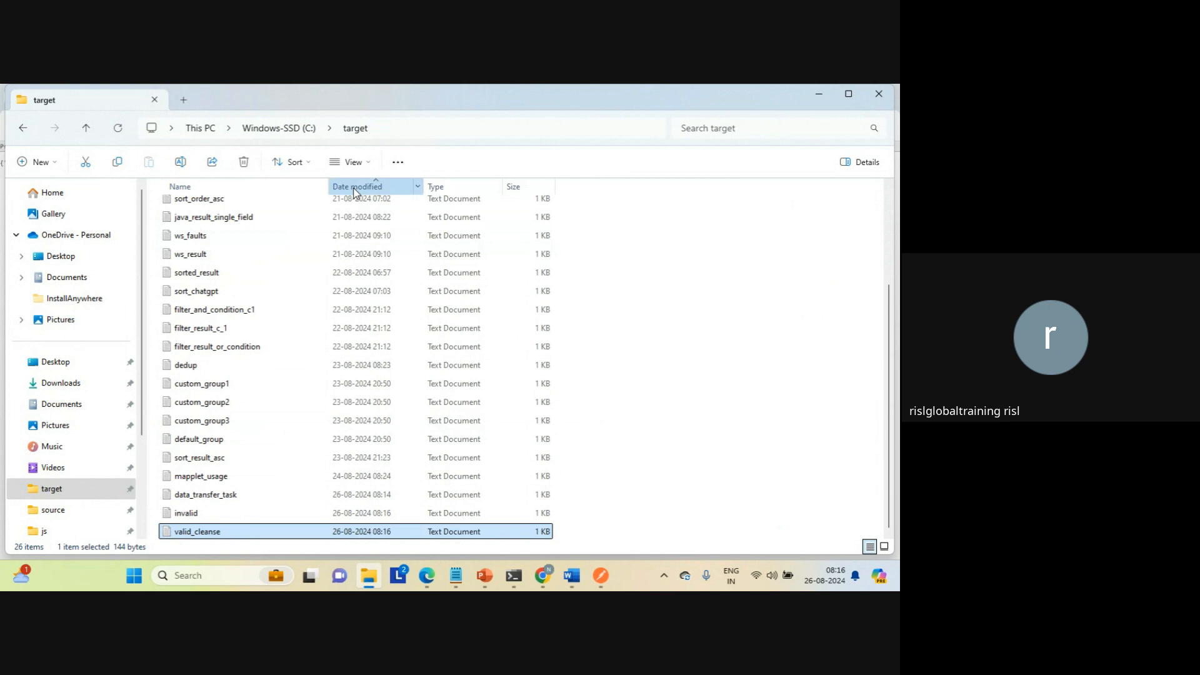
click(354, 188)
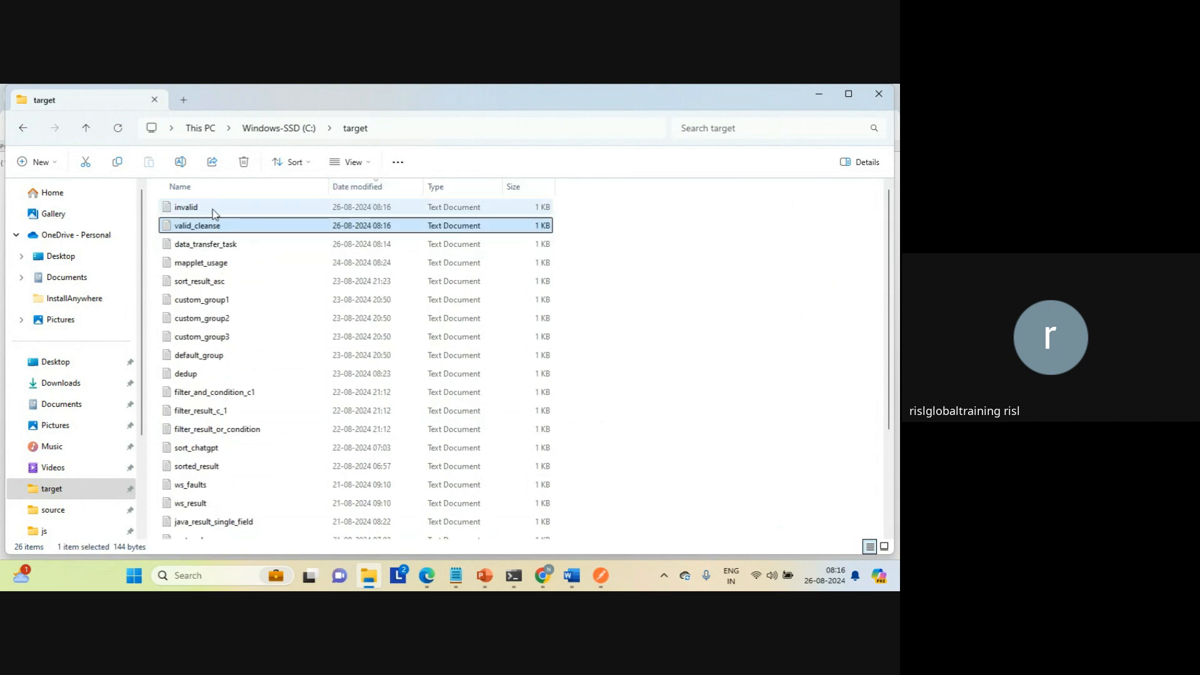
click(204, 245)
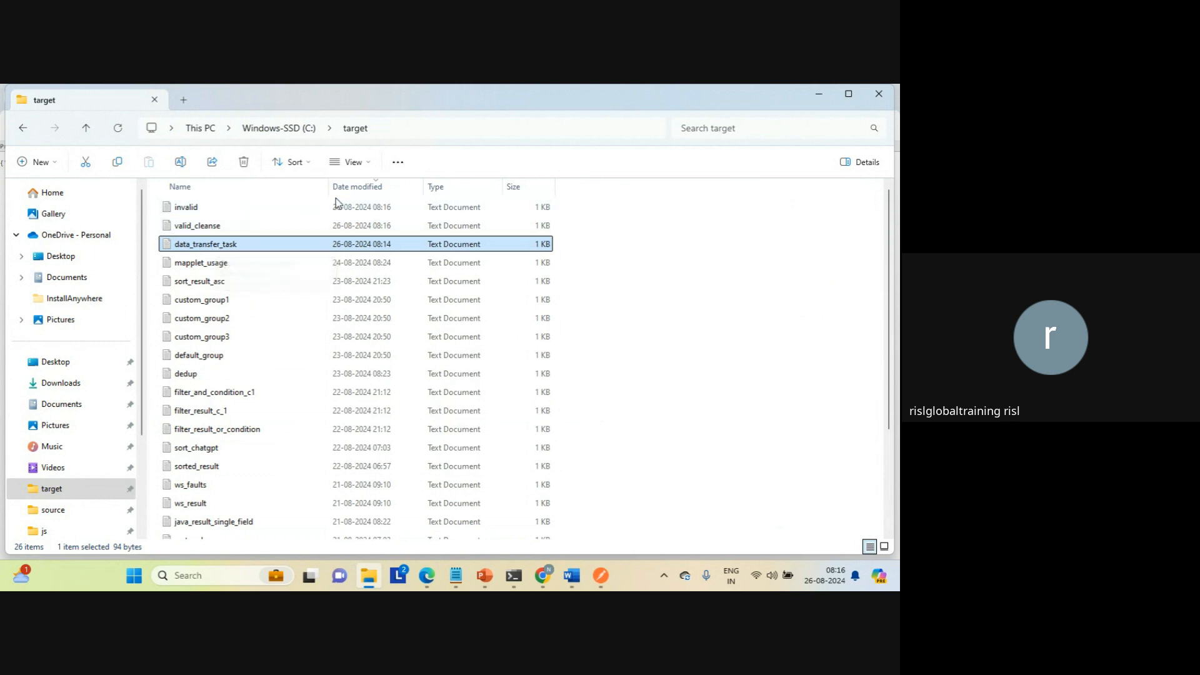
click(367, 187)
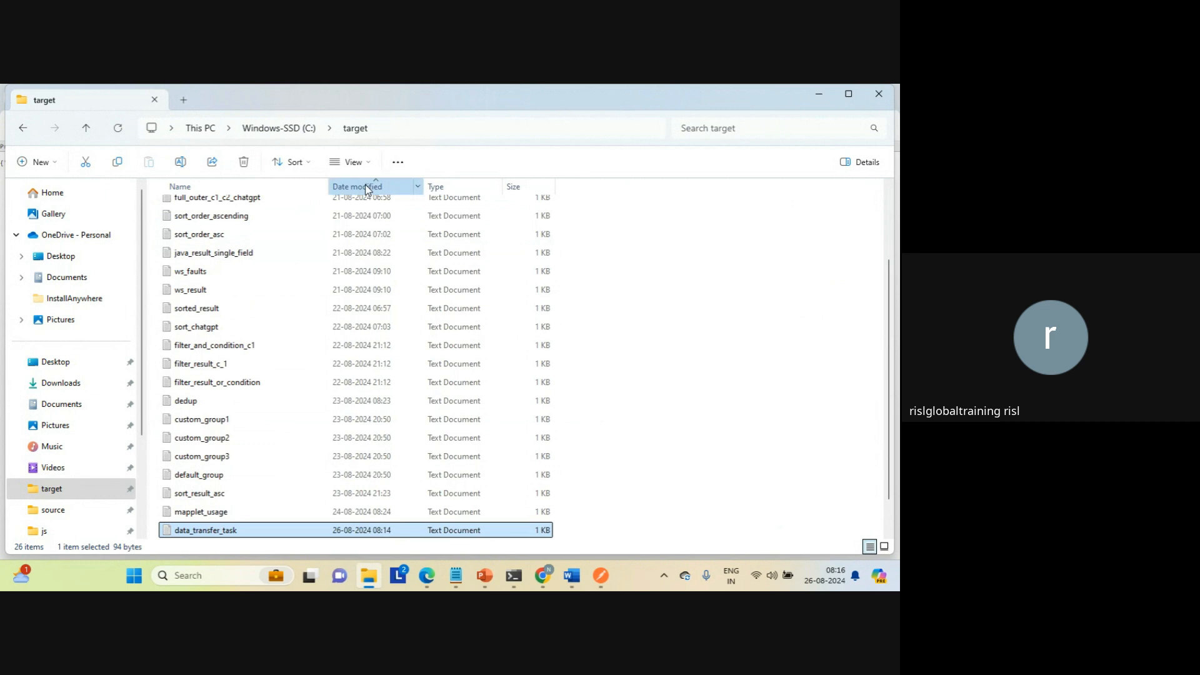
click(365, 185)
click(367, 188)
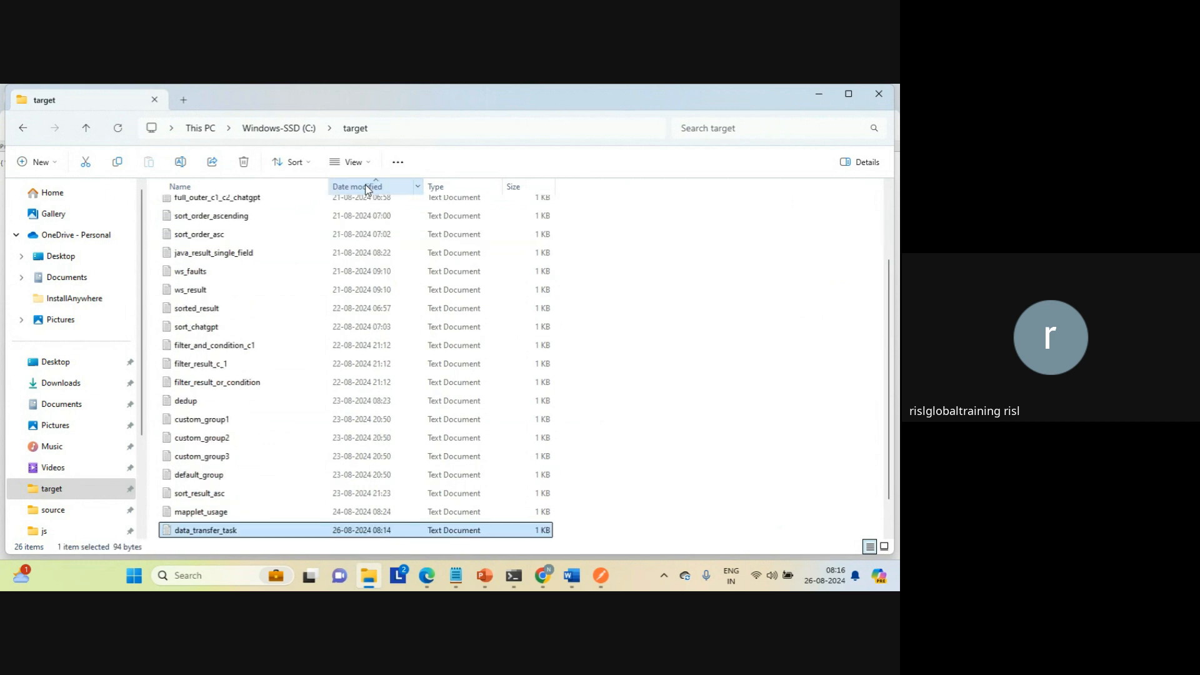
click(367, 188)
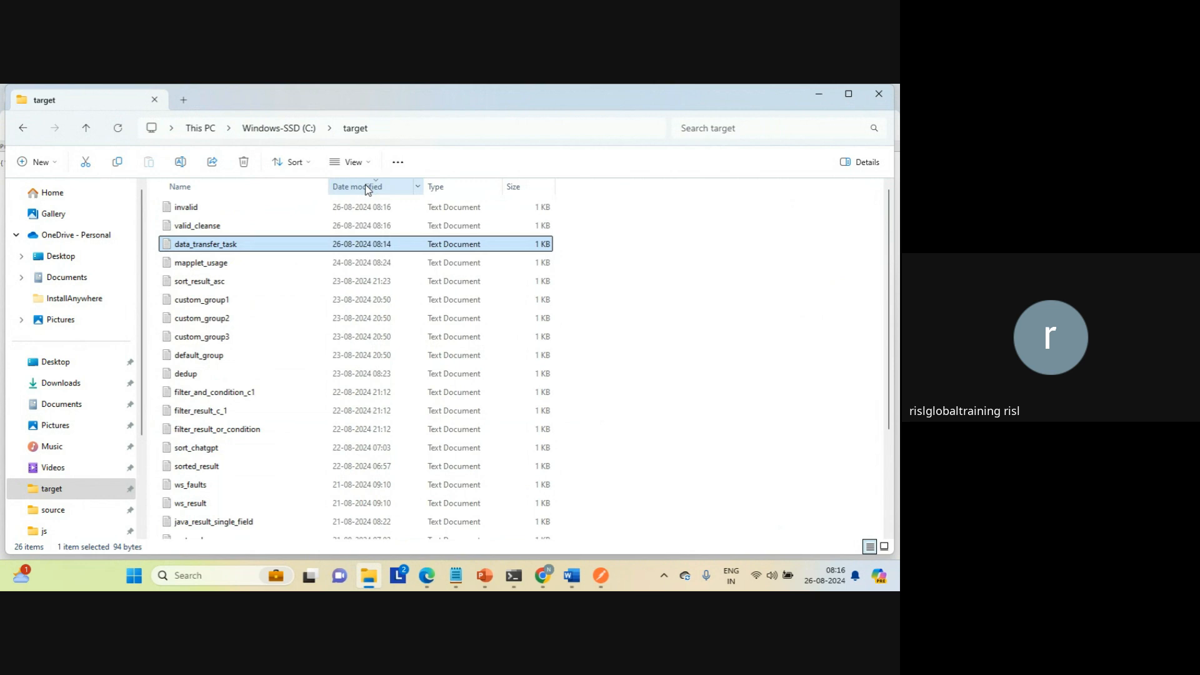
click(367, 188)
click(367, 188)
Step: Switch back to Chrome and read the response returned for the Process_cdi request
click(542, 578)
click(522, 542)
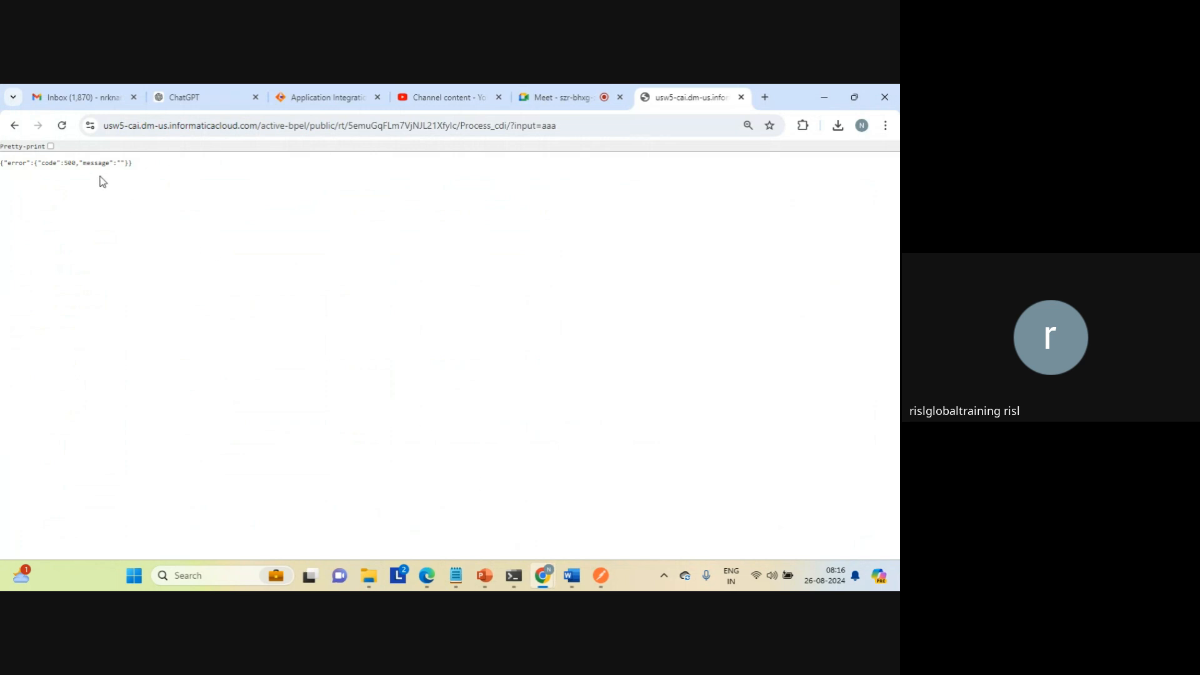
triple_click(73, 162)
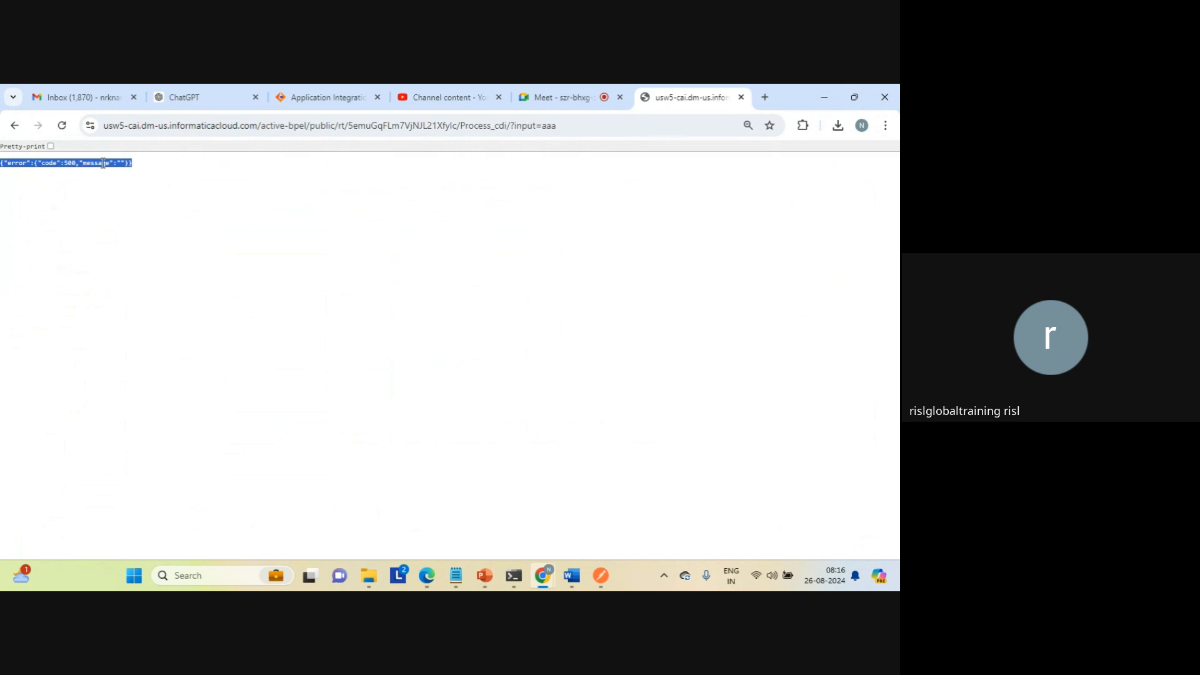
click(103, 162)
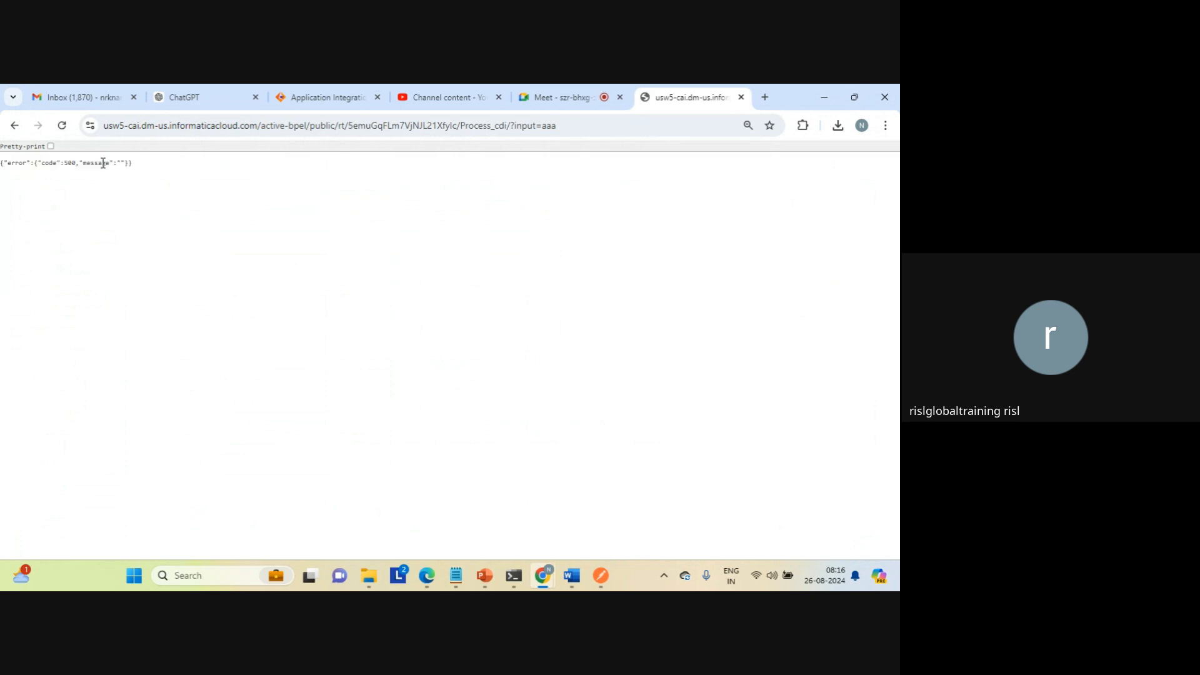
Step: Open Process_cdi's Swagger file from its properties detail and examine the definitions section
click(306, 100)
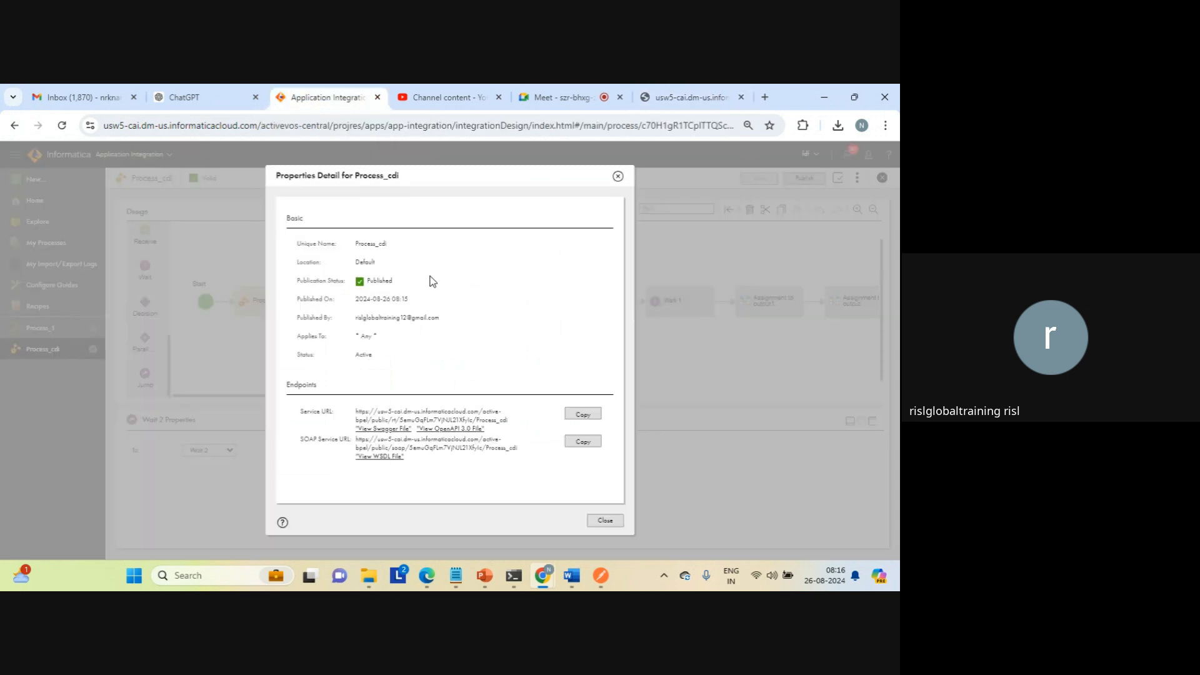
click(572, 442)
click(402, 431)
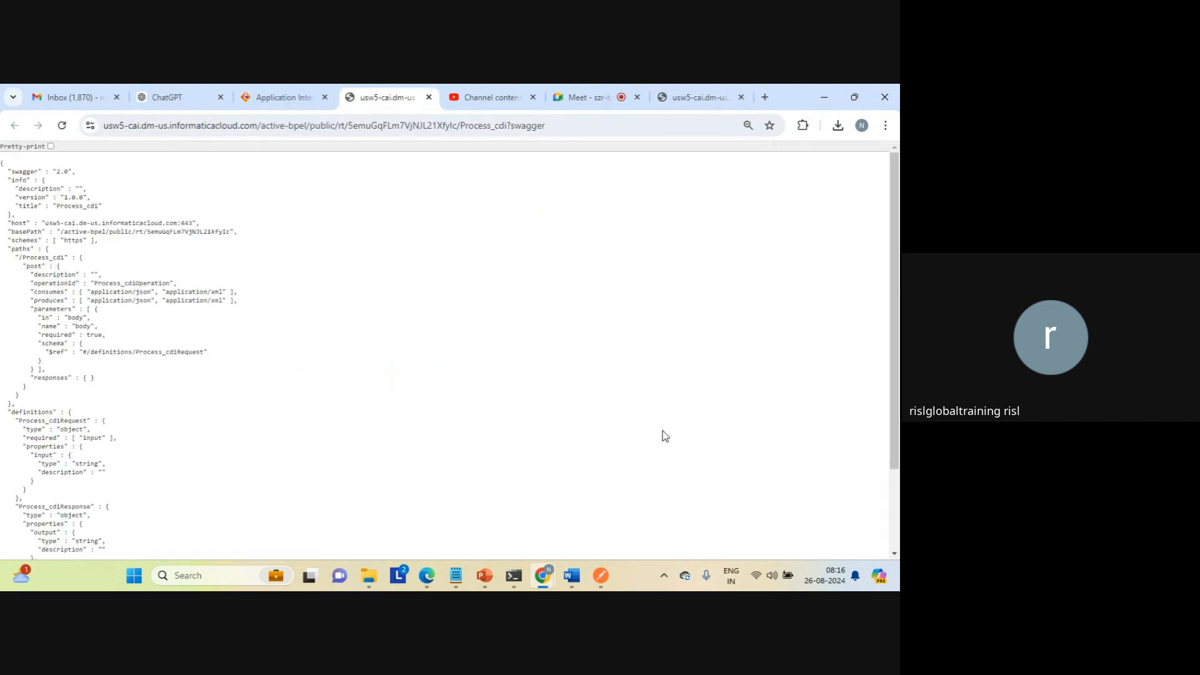
scroll(438, 406, down, 3)
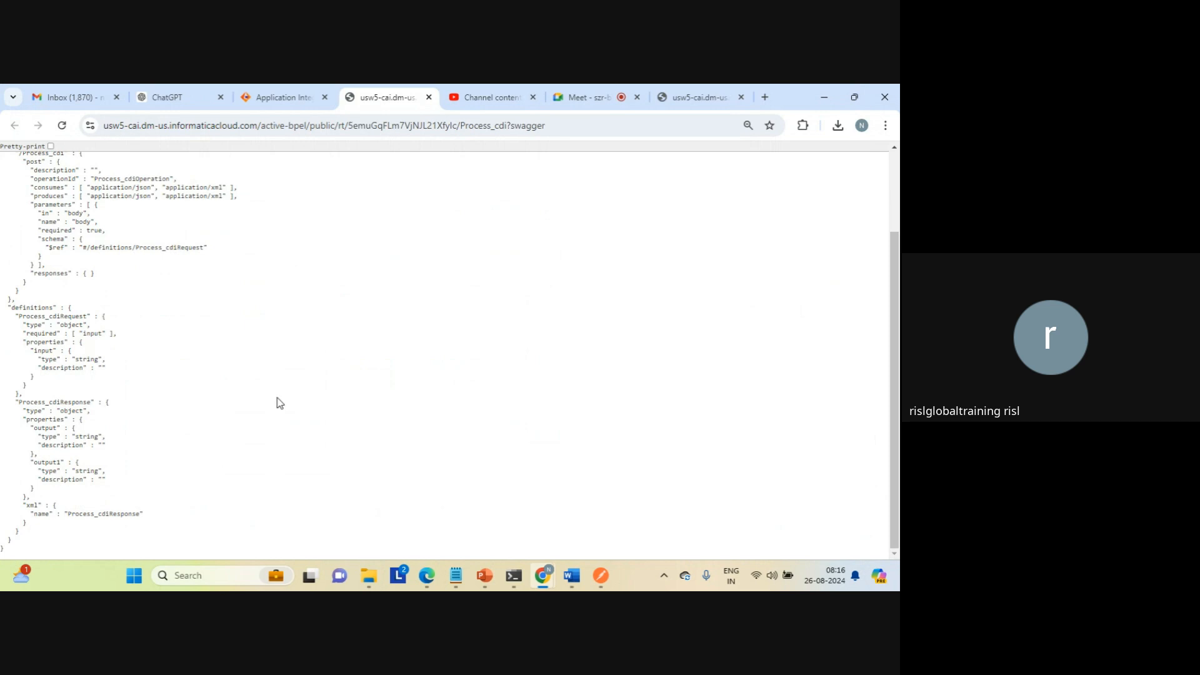
triple_click(61, 311)
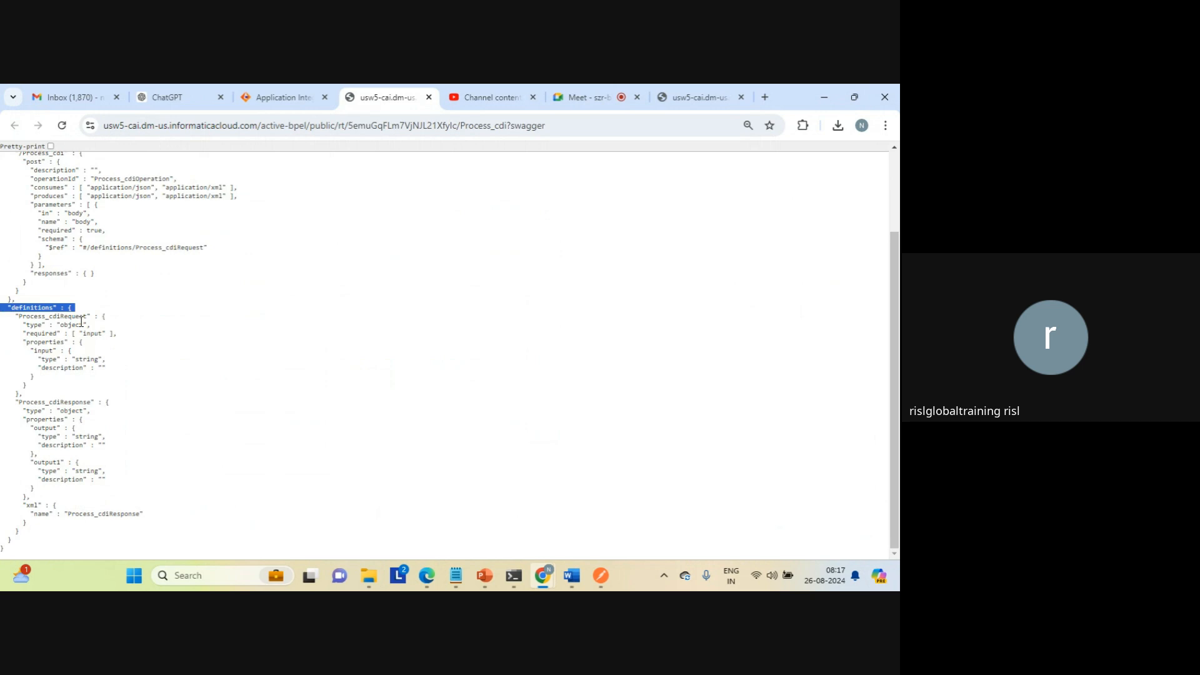
Step: Examine the required input of Process_cdiRequest and the output and output1 fields of Process_cdiResponse in the Swagger definitions
triple_click(93, 333)
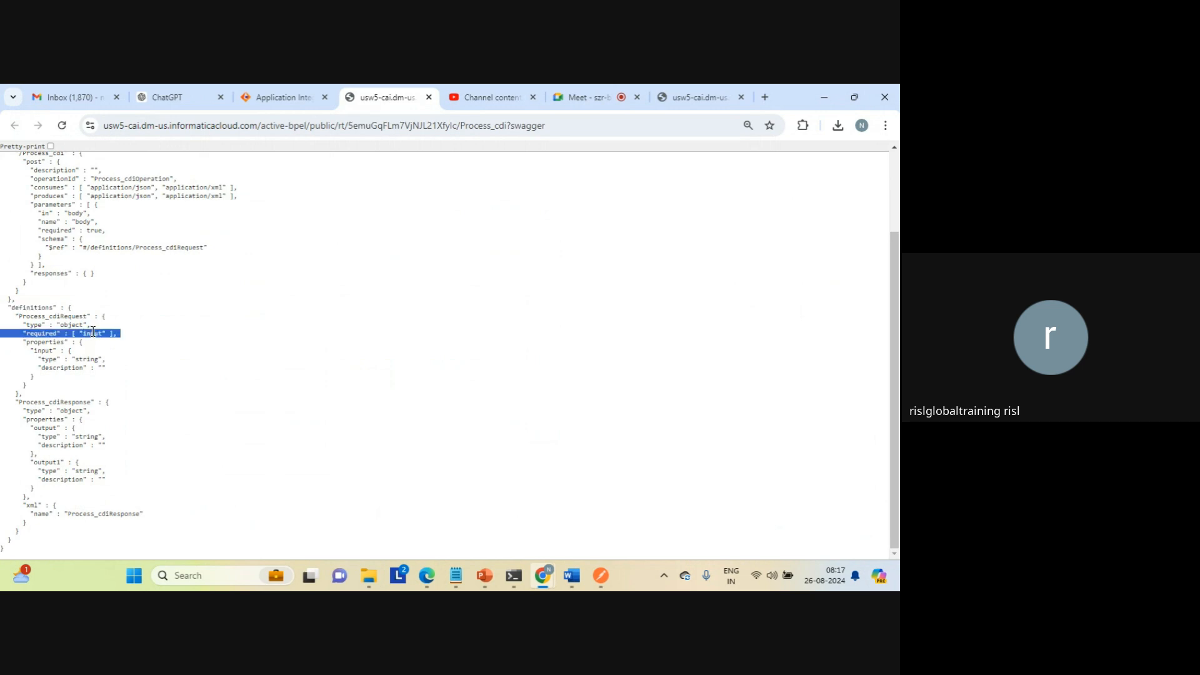
triple_click(42, 351)
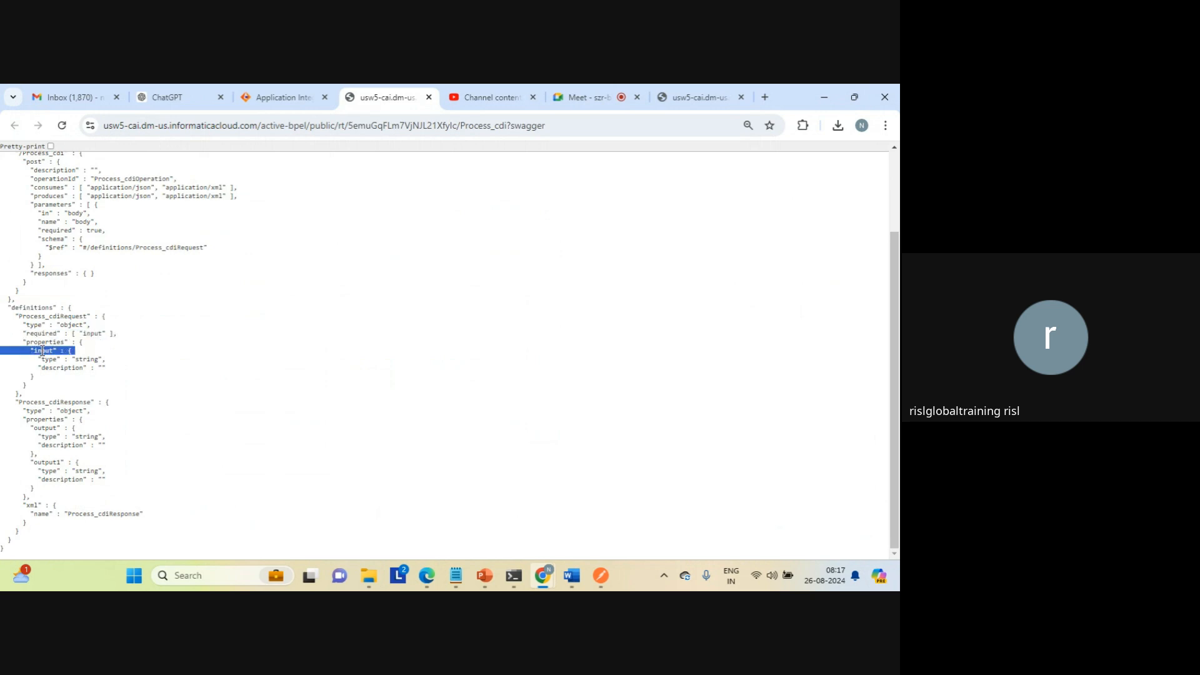
triple_click(65, 400)
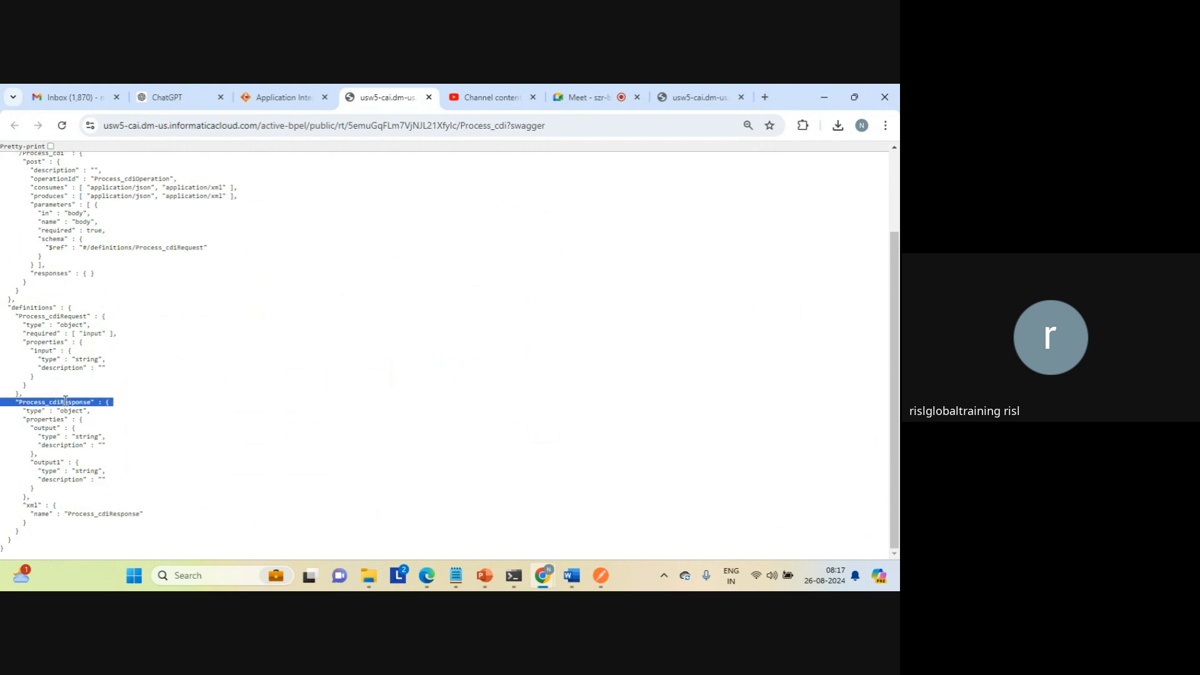
triple_click(43, 428)
triple_click(50, 463)
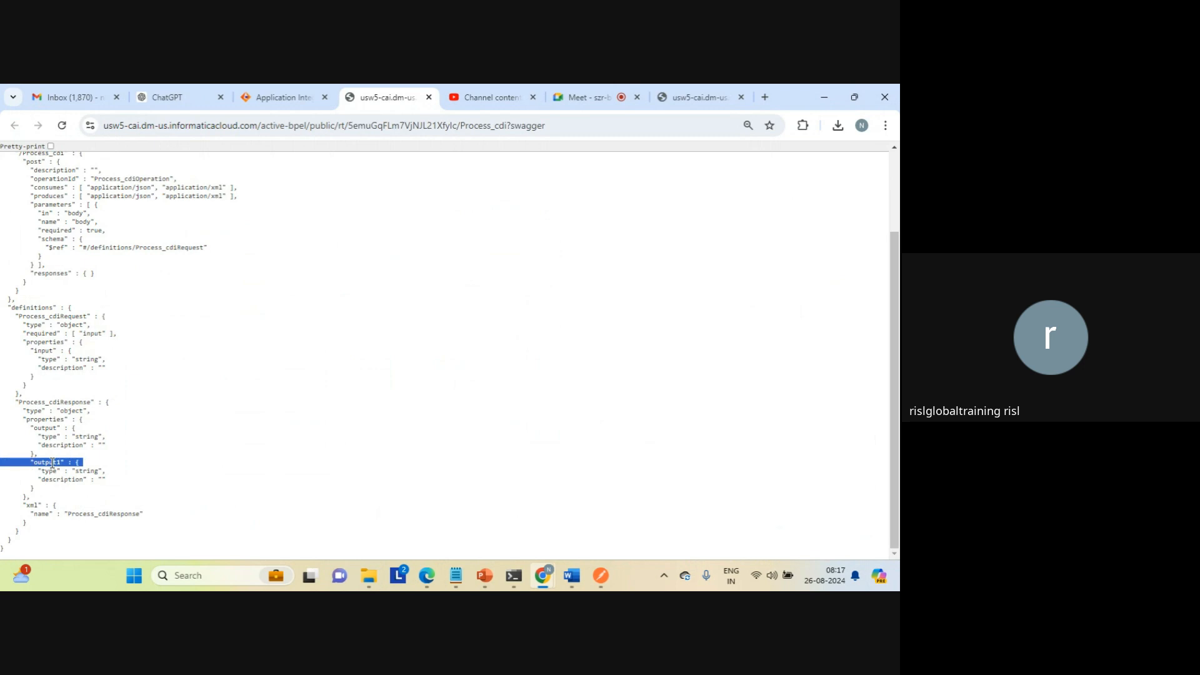
triple_click(49, 427)
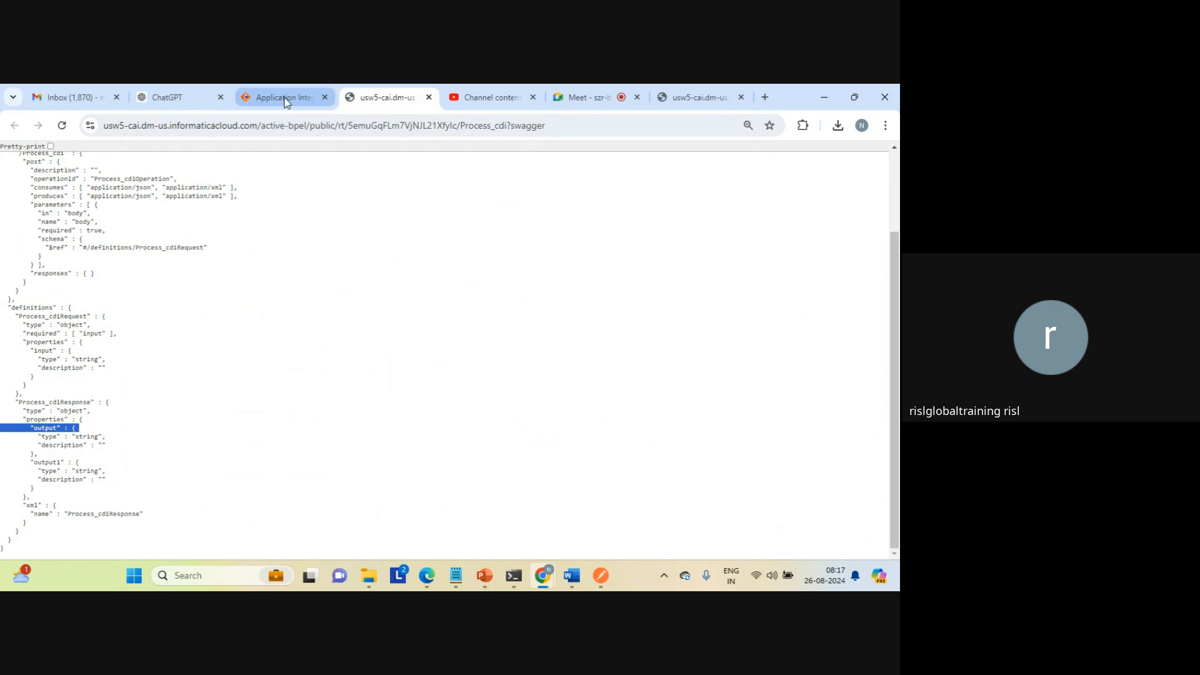
Step: Switch to File Explorer to recheck the target folder's files by modification date, and return to the Swagger page in Chrome
click(373, 582)
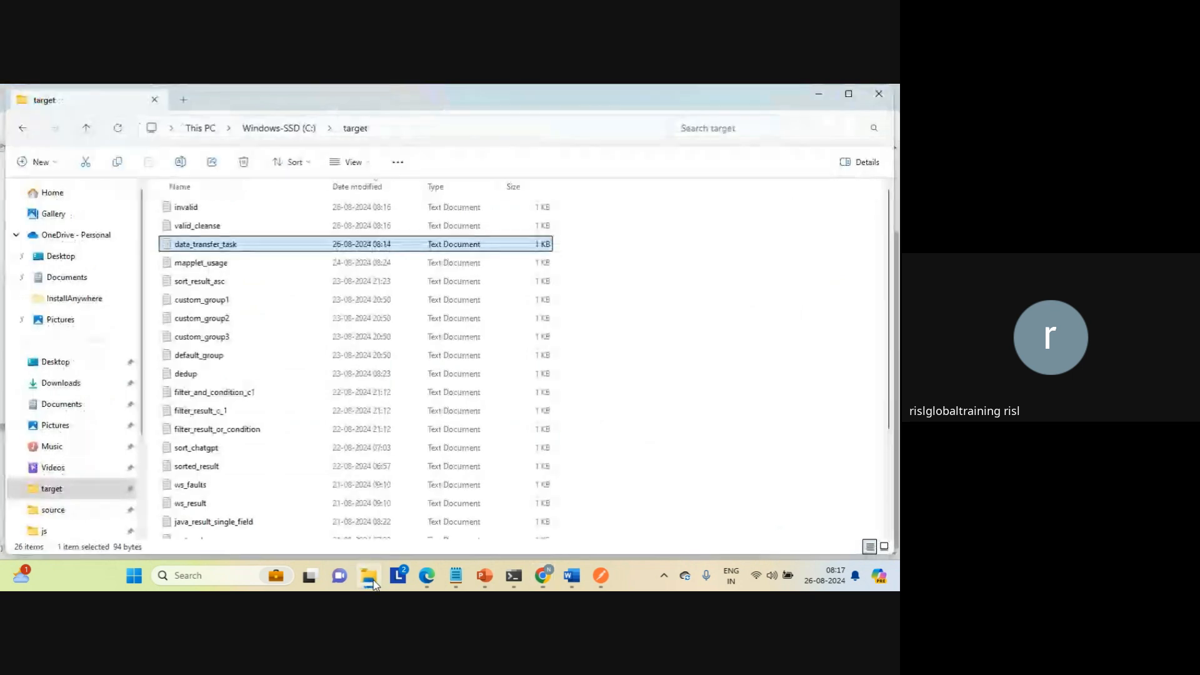
click(387, 194)
click(388, 194)
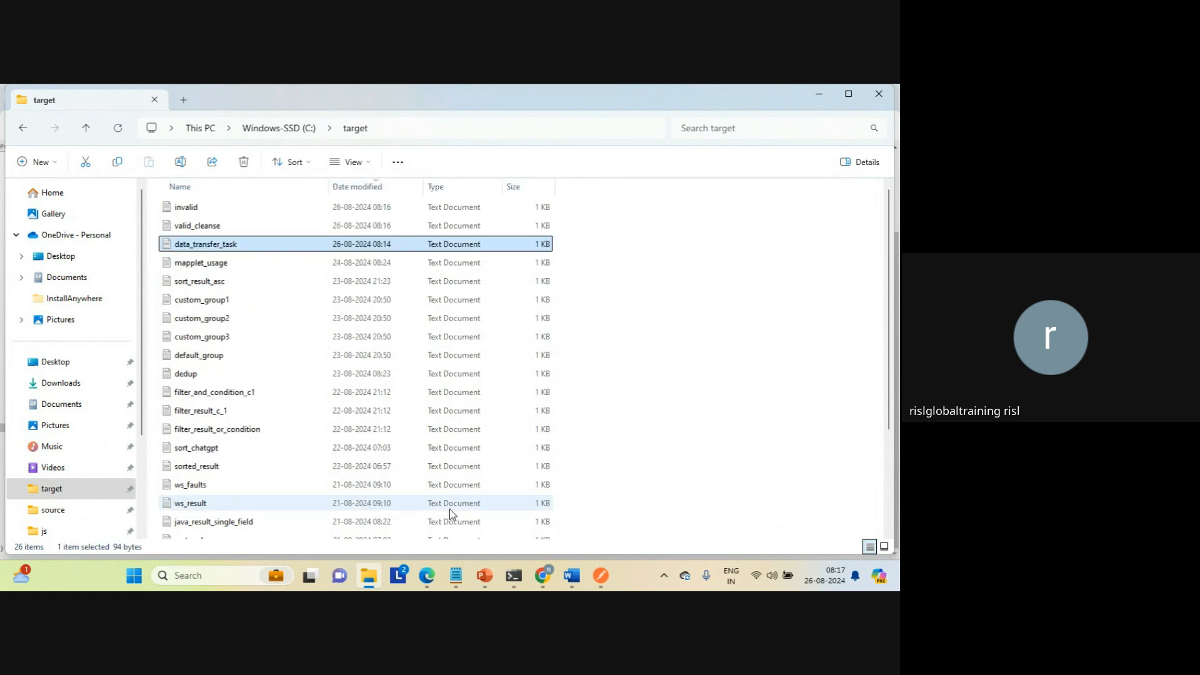
click(543, 580)
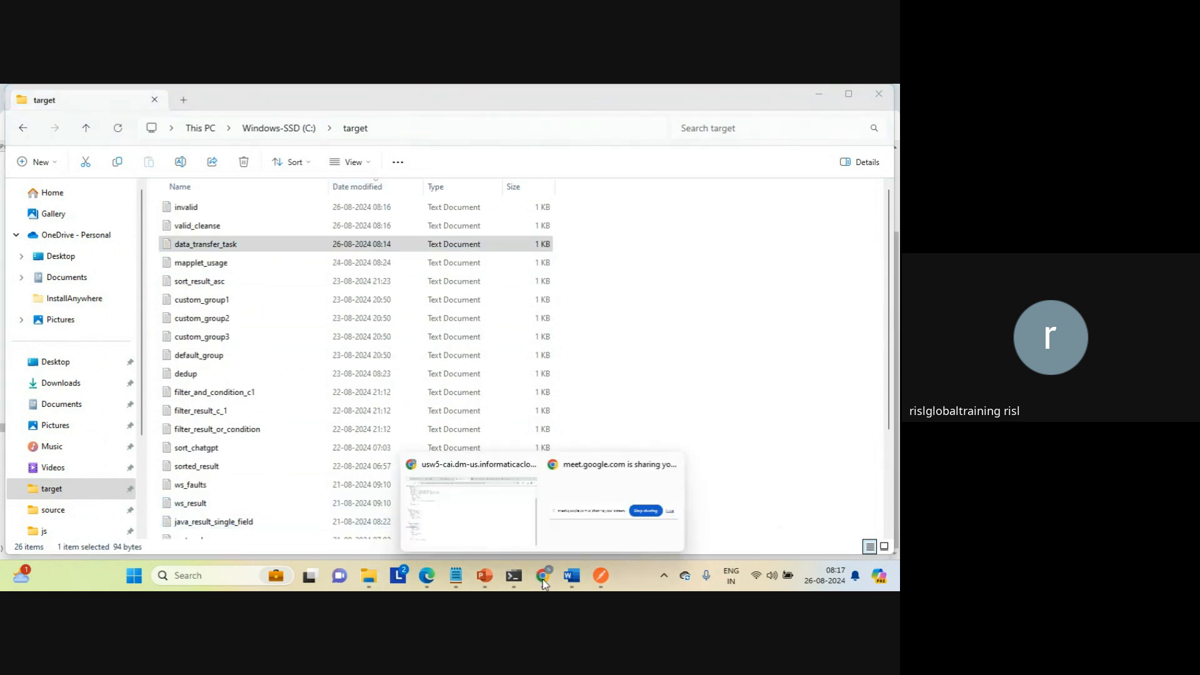
click(482, 508)
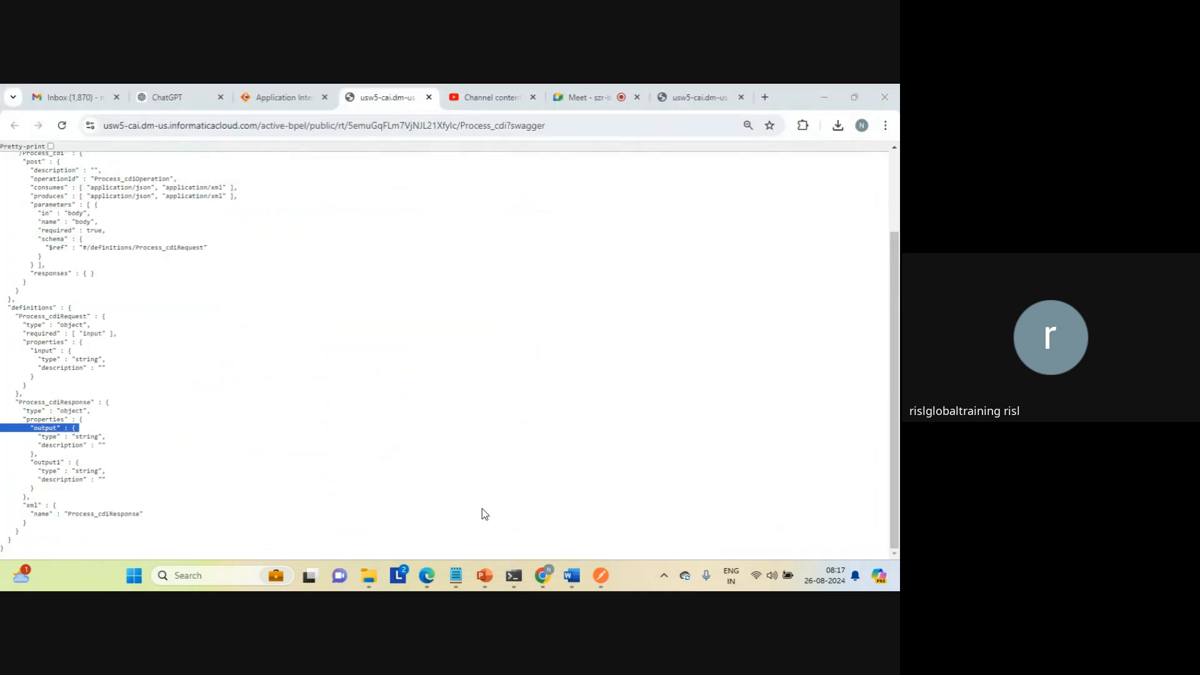
Step: Return to the Process_cdi designer, close its properties detail, and review the flow through Throw 1 and the available step types
click(284, 100)
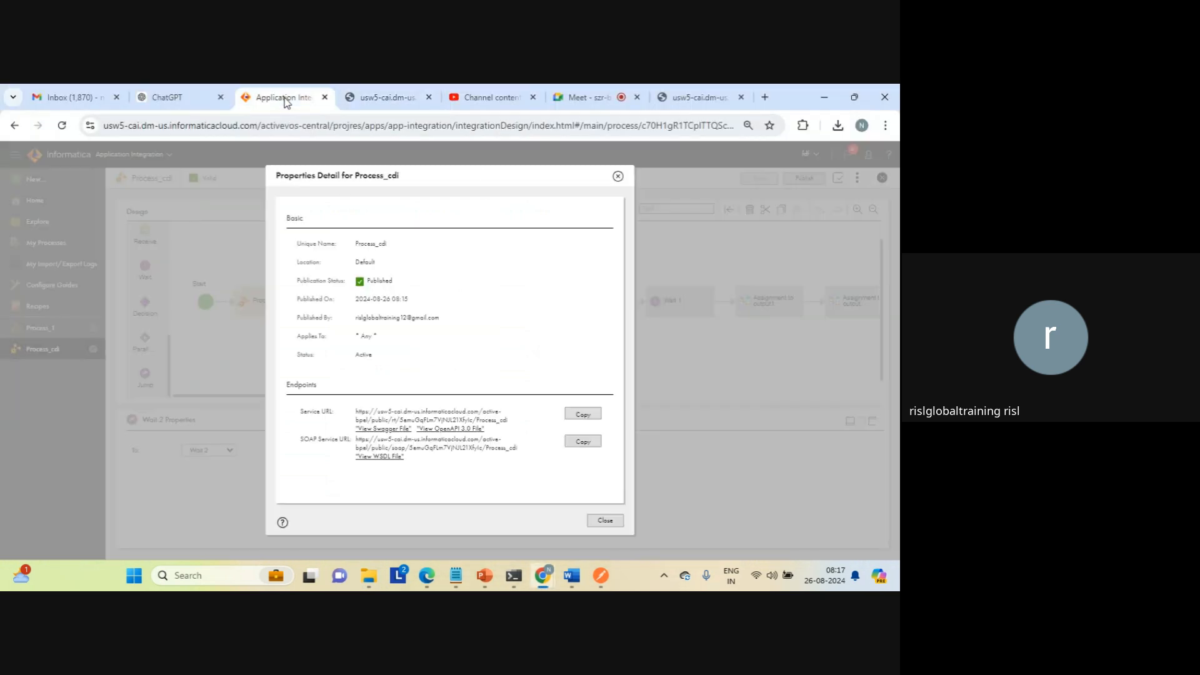
click(603, 520)
click(632, 377)
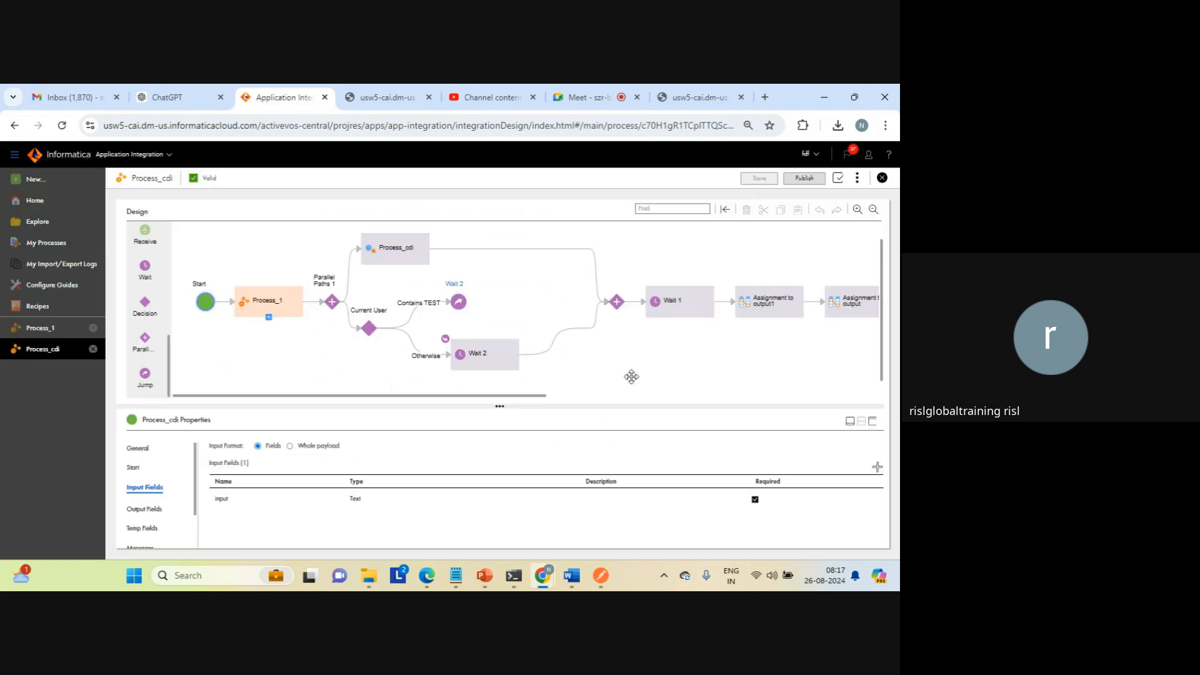
click(575, 396)
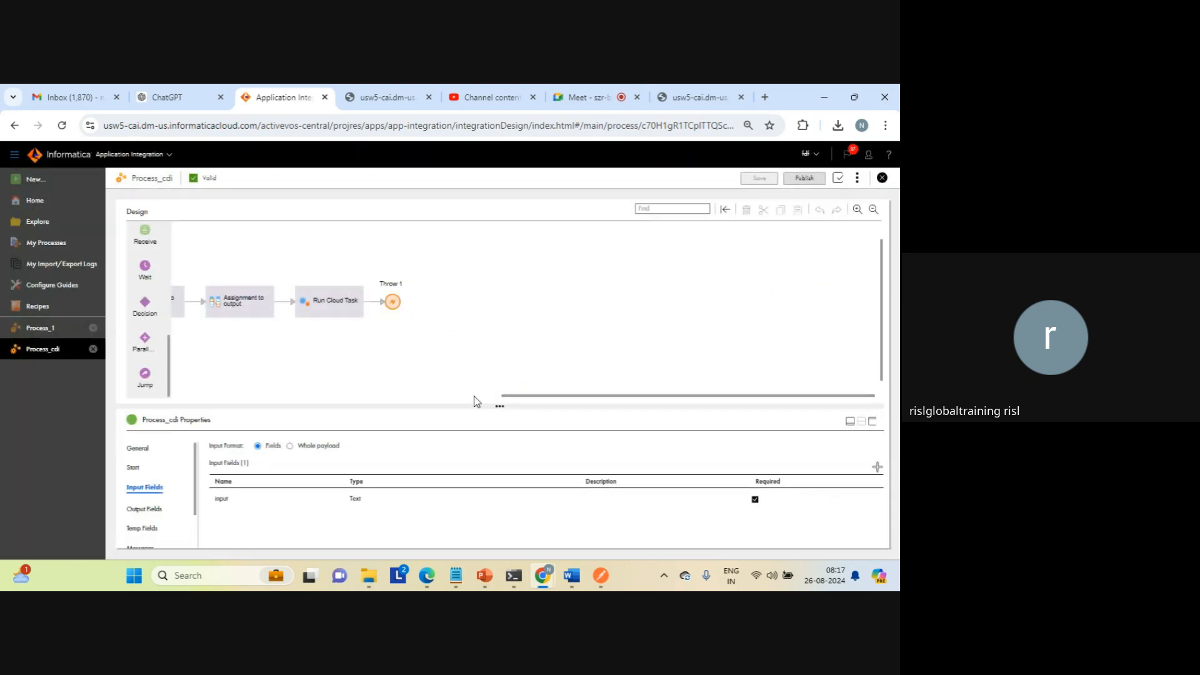
click(471, 396)
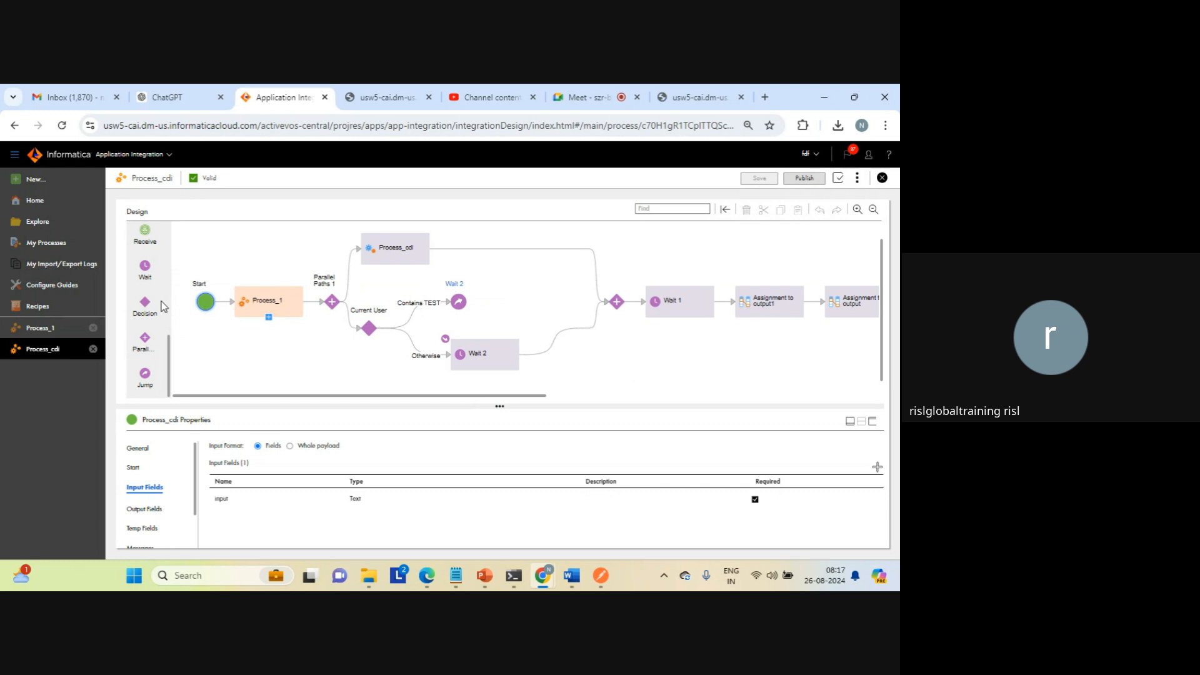
scroll(172, 279, up, 3)
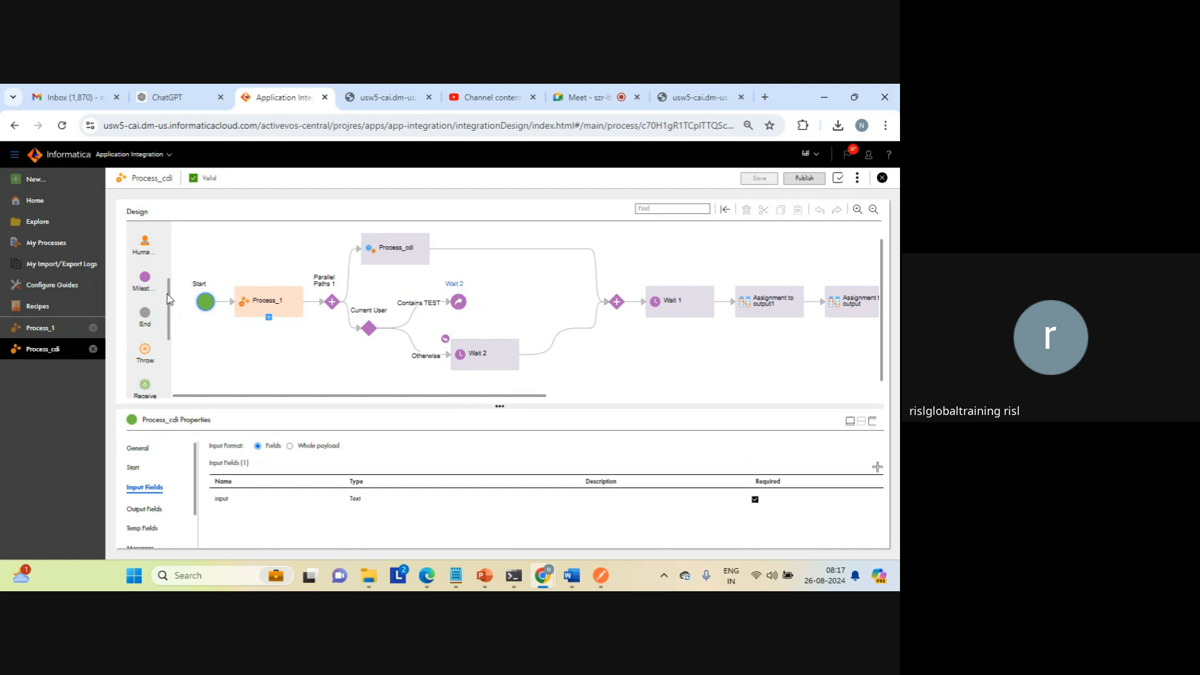
scroll(171, 253, up, 3)
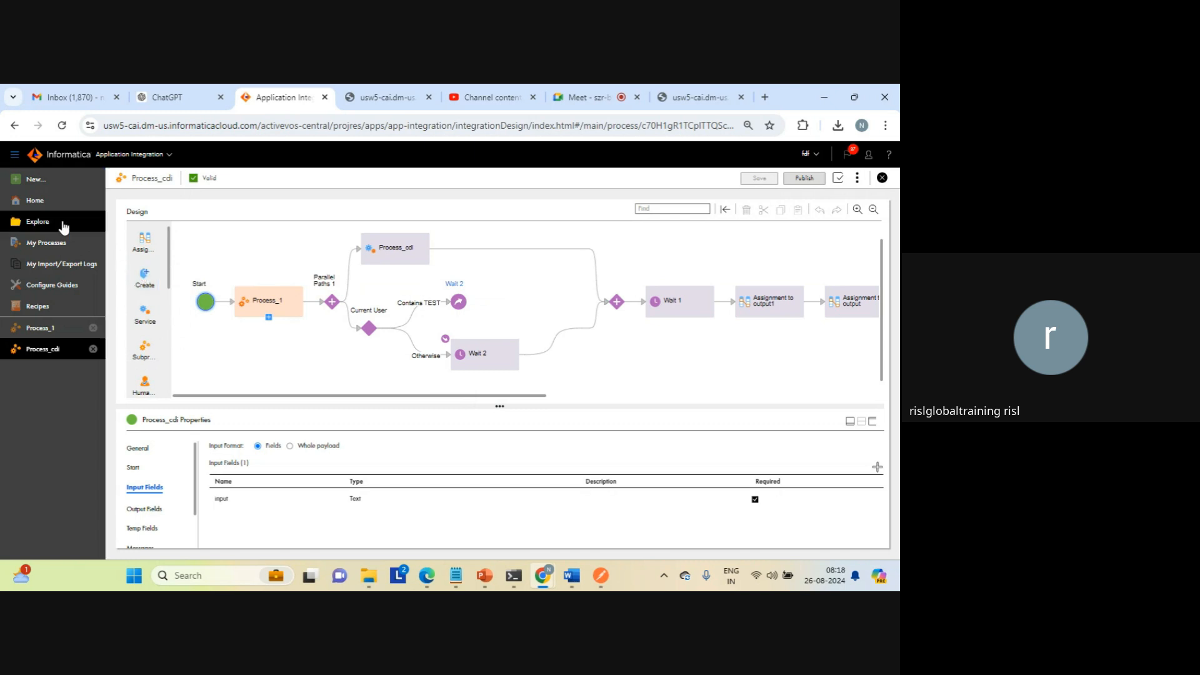
Step: Create a new asset of type Process
click(35, 181)
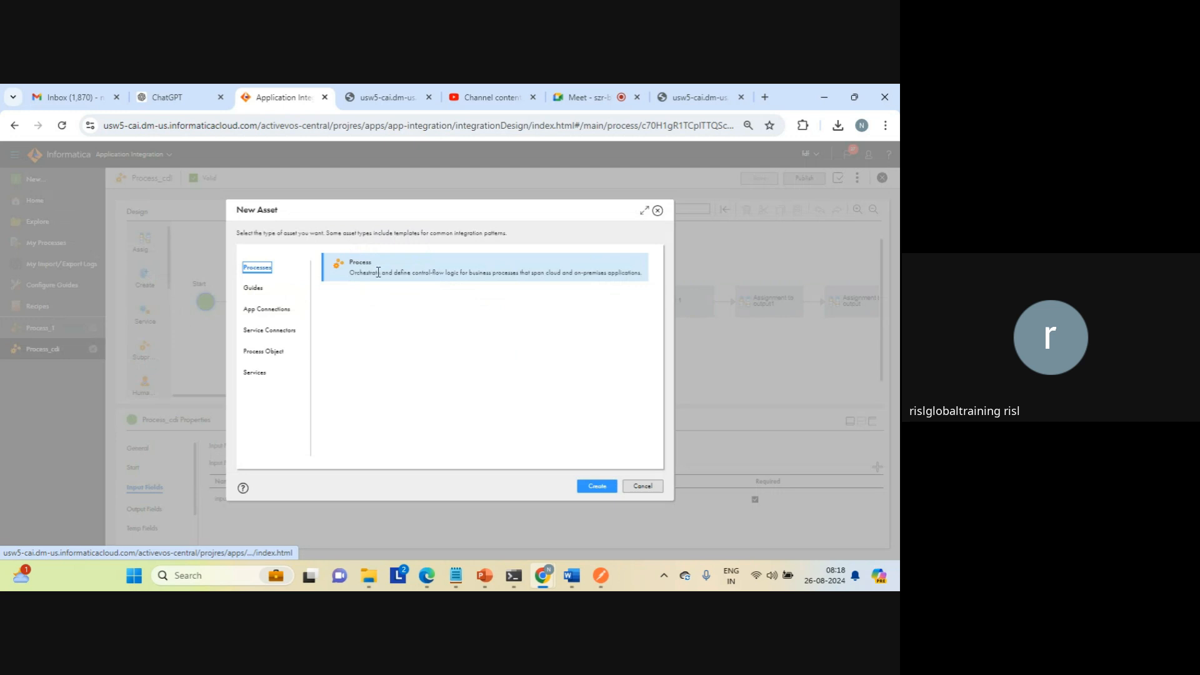
click(608, 487)
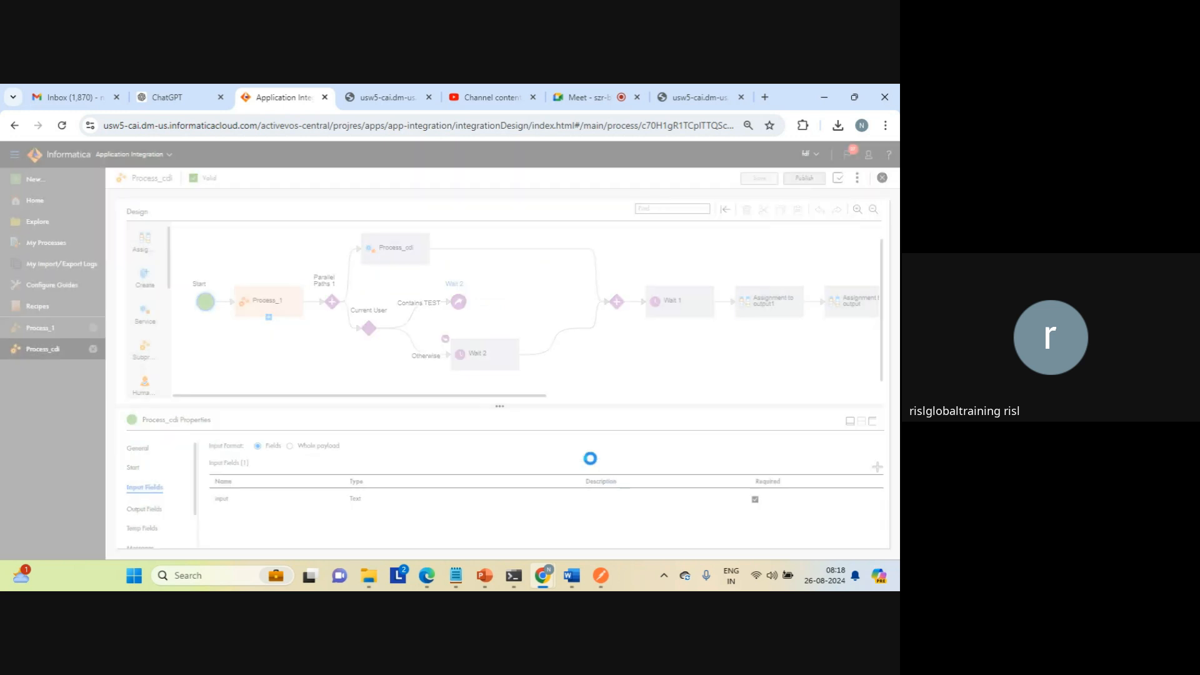
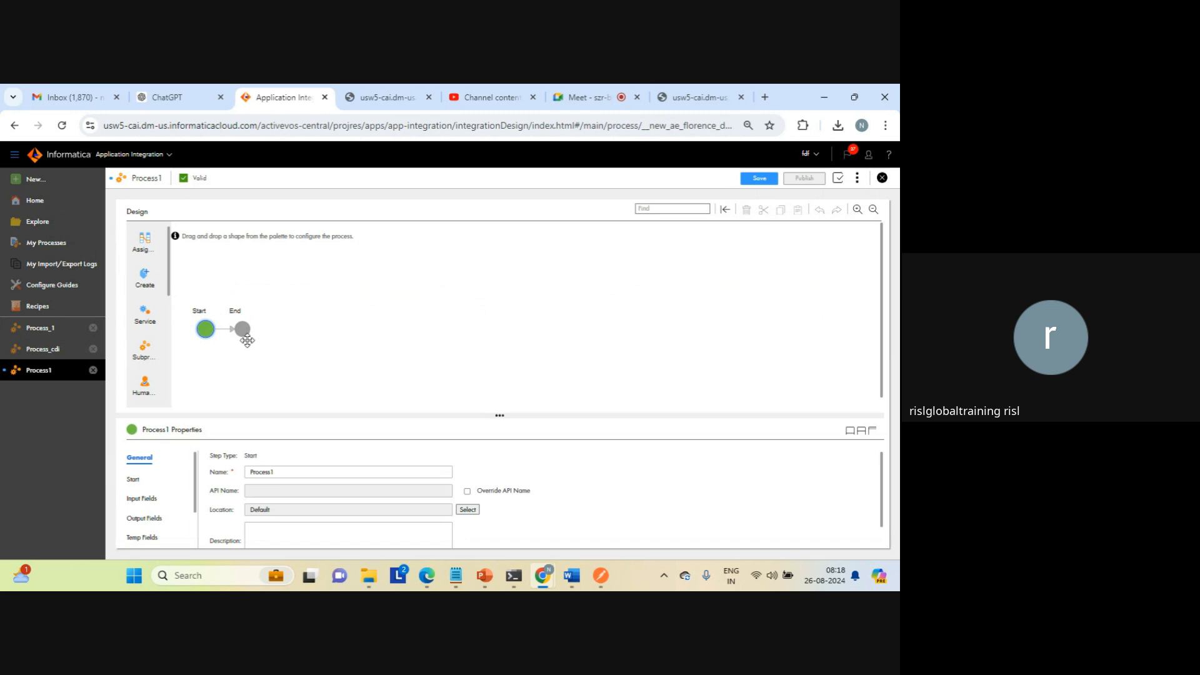
Step: Allow anonymous access in the Start properties of Process1
click(872, 431)
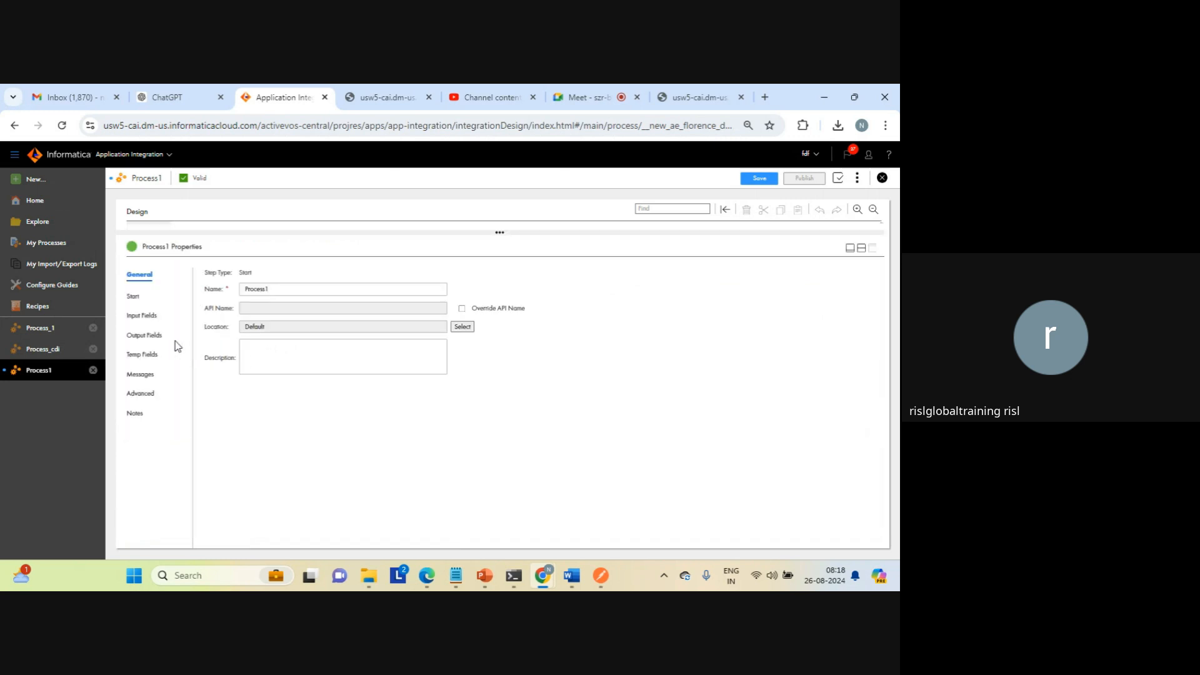
click(132, 297)
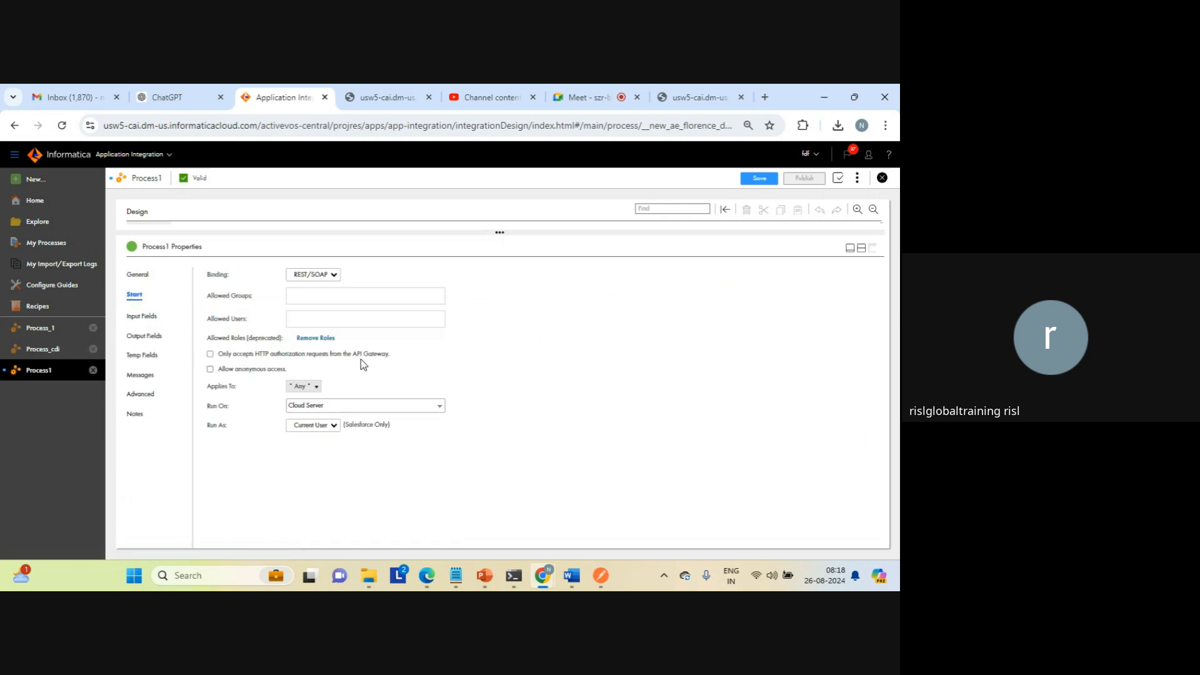
click(210, 369)
click(861, 249)
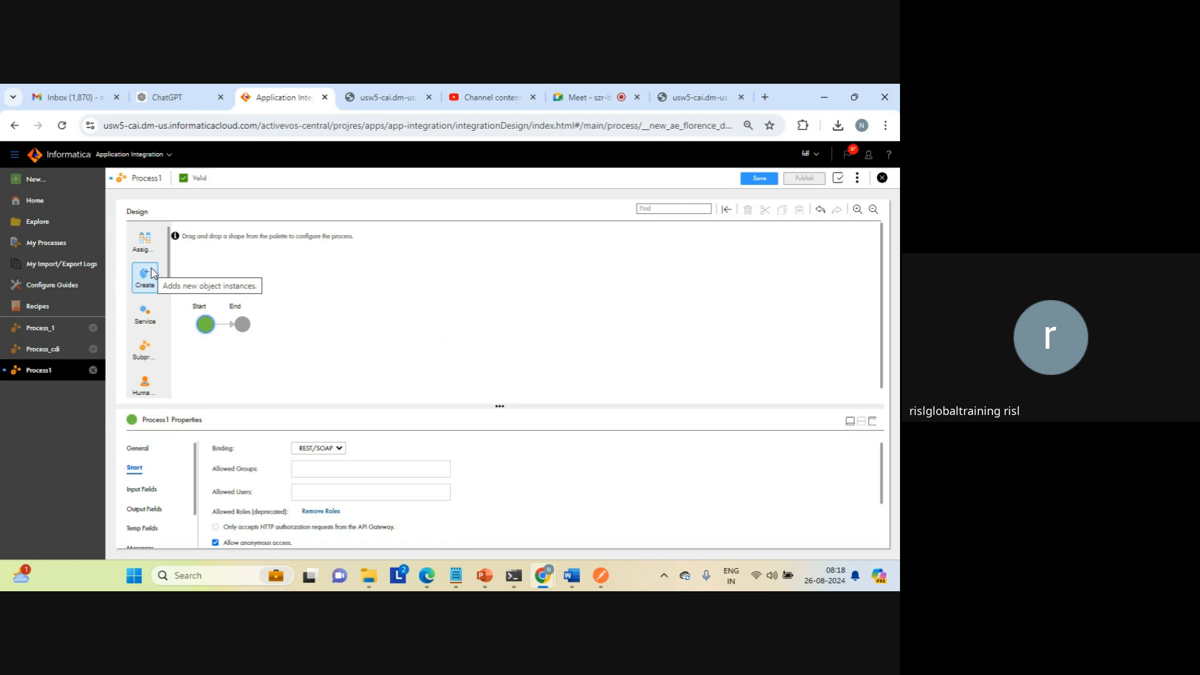
Step: Add a Create step between Start and End in Process1 and check which connections it can use
drag(144, 275, 225, 328)
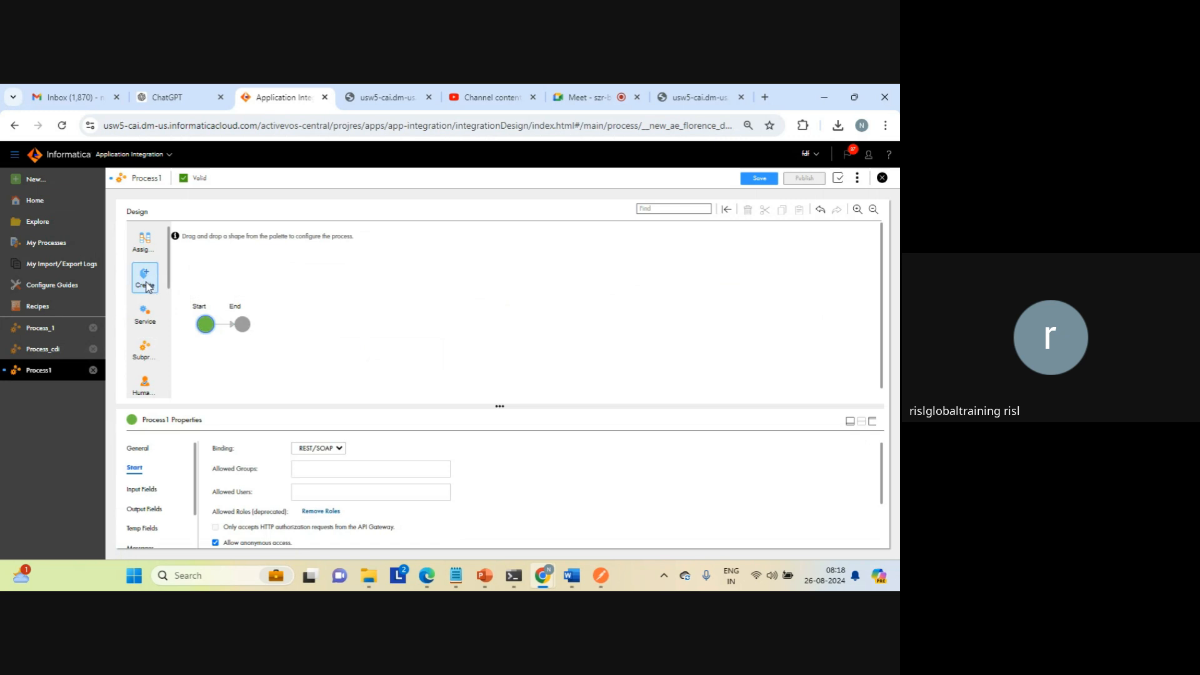
drag(148, 287, 224, 327)
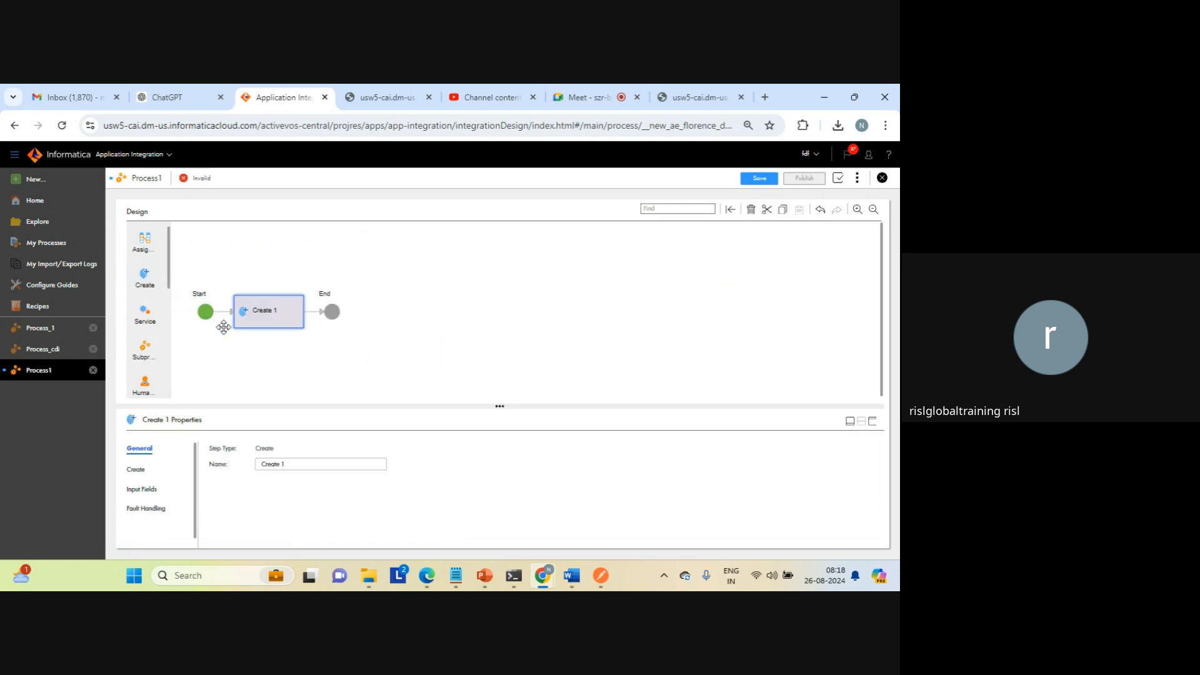
click(139, 470)
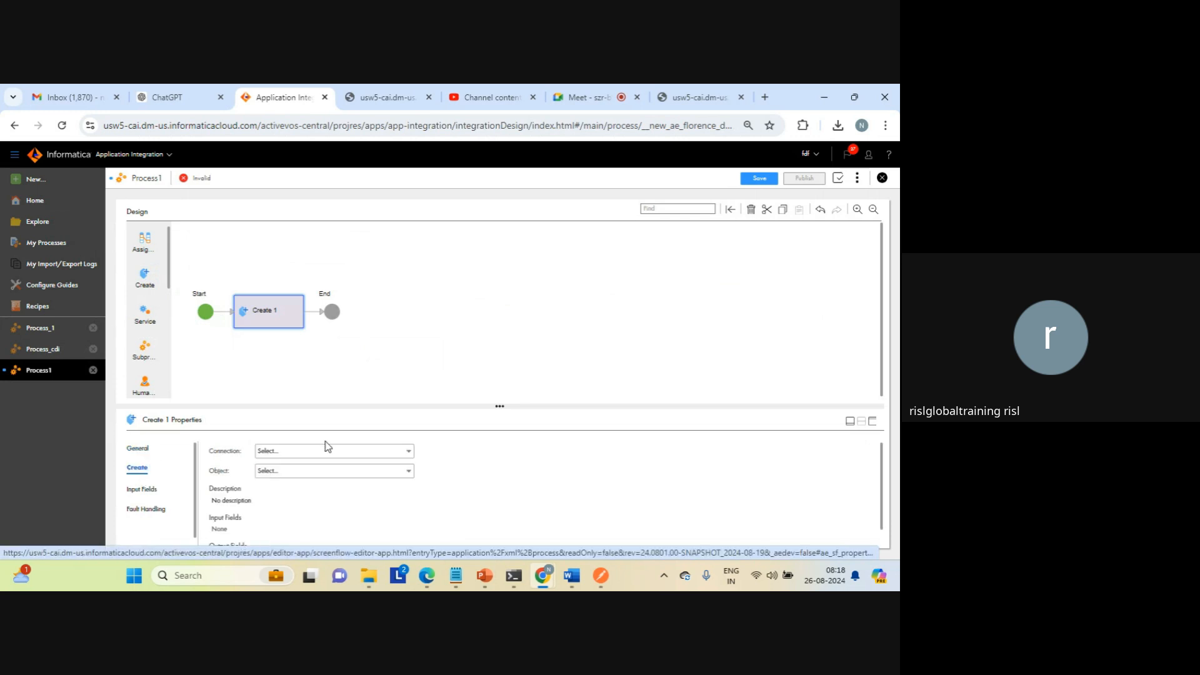
click(310, 455)
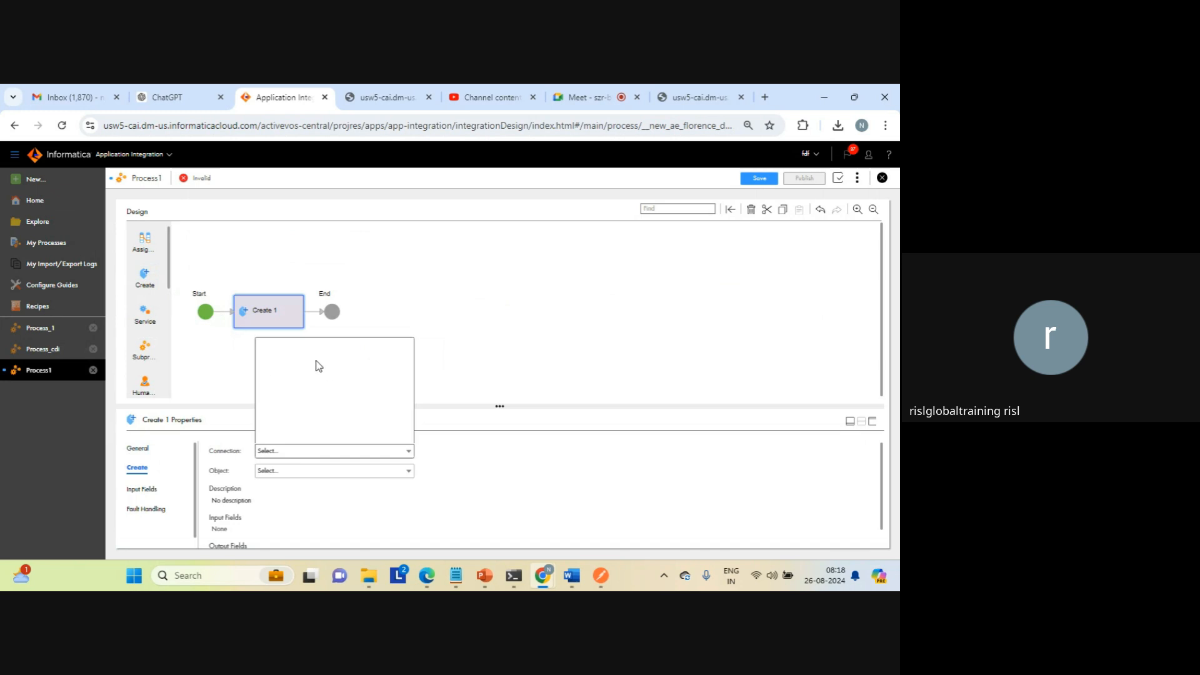
click(468, 330)
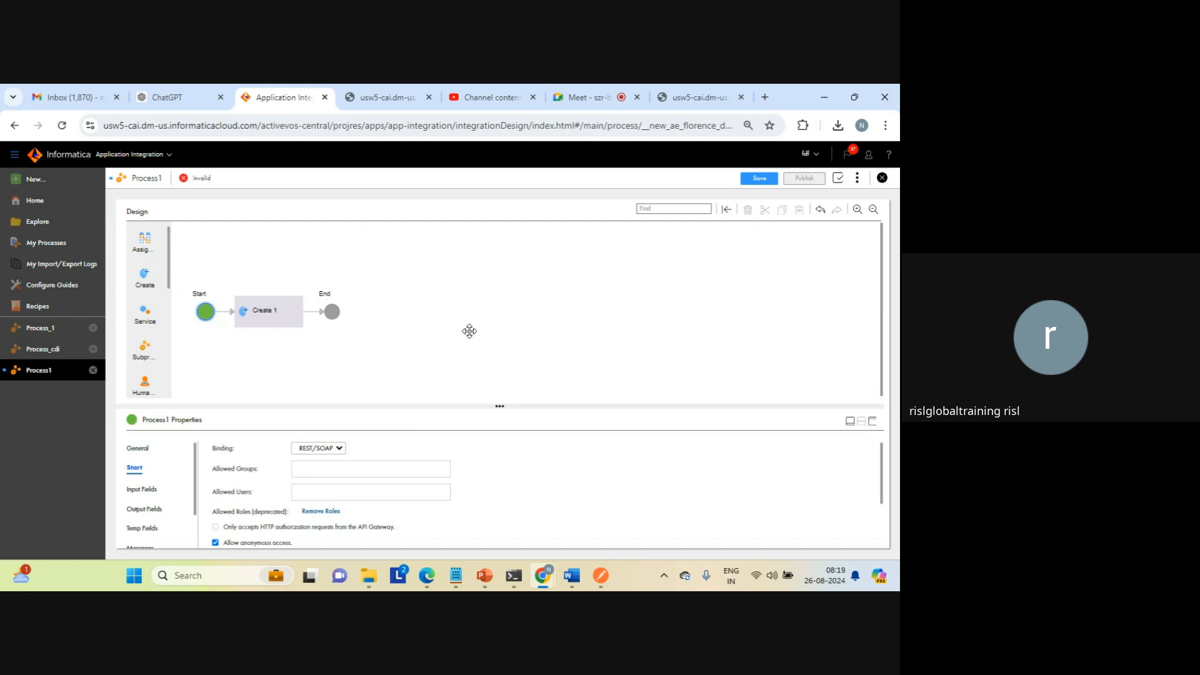
click(279, 315)
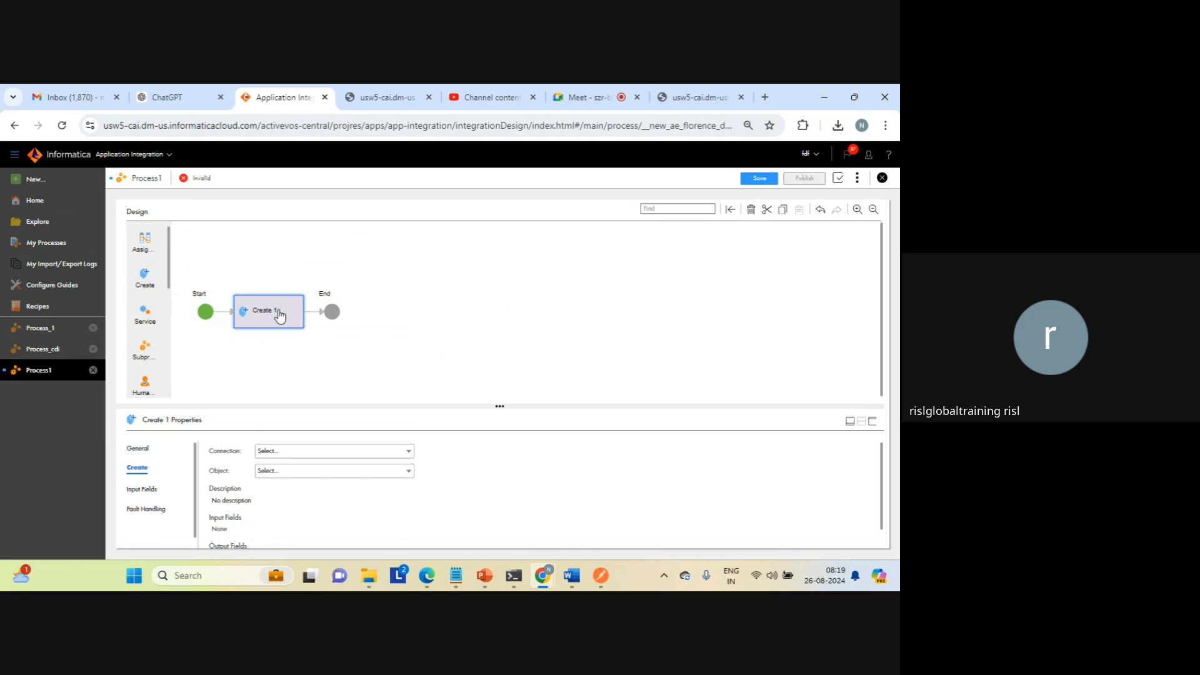
Step: Create a new App Connection asset with ServiceConnector_swagger as its connection type
click(24, 178)
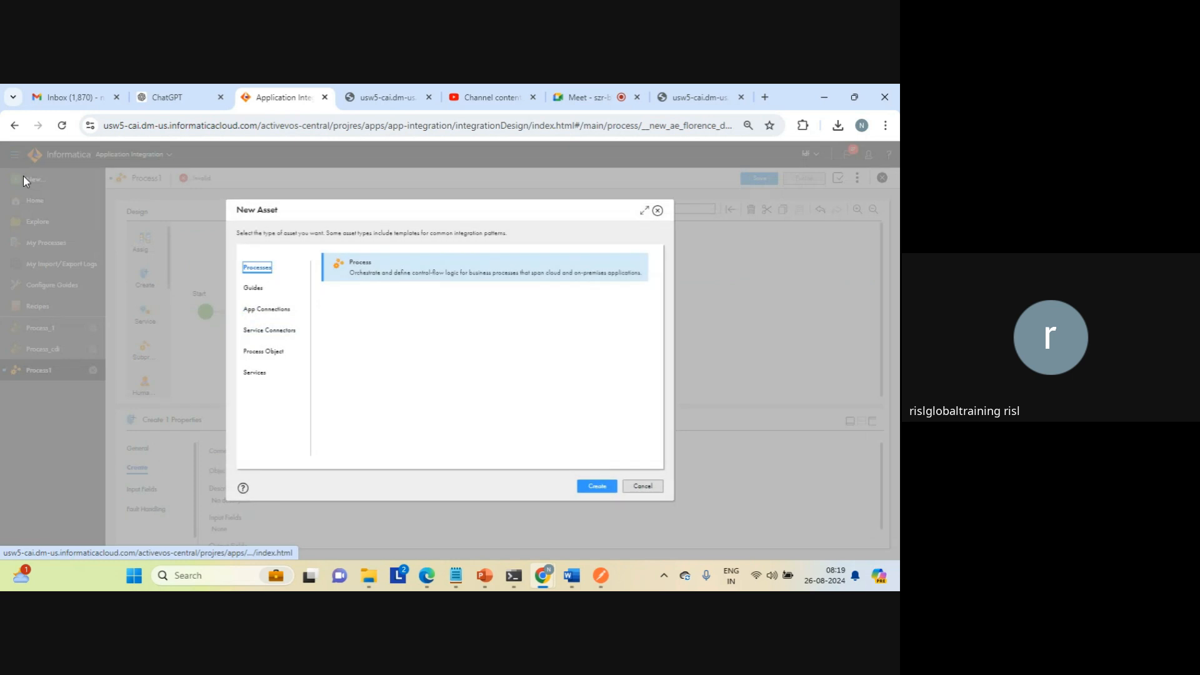
click(261, 307)
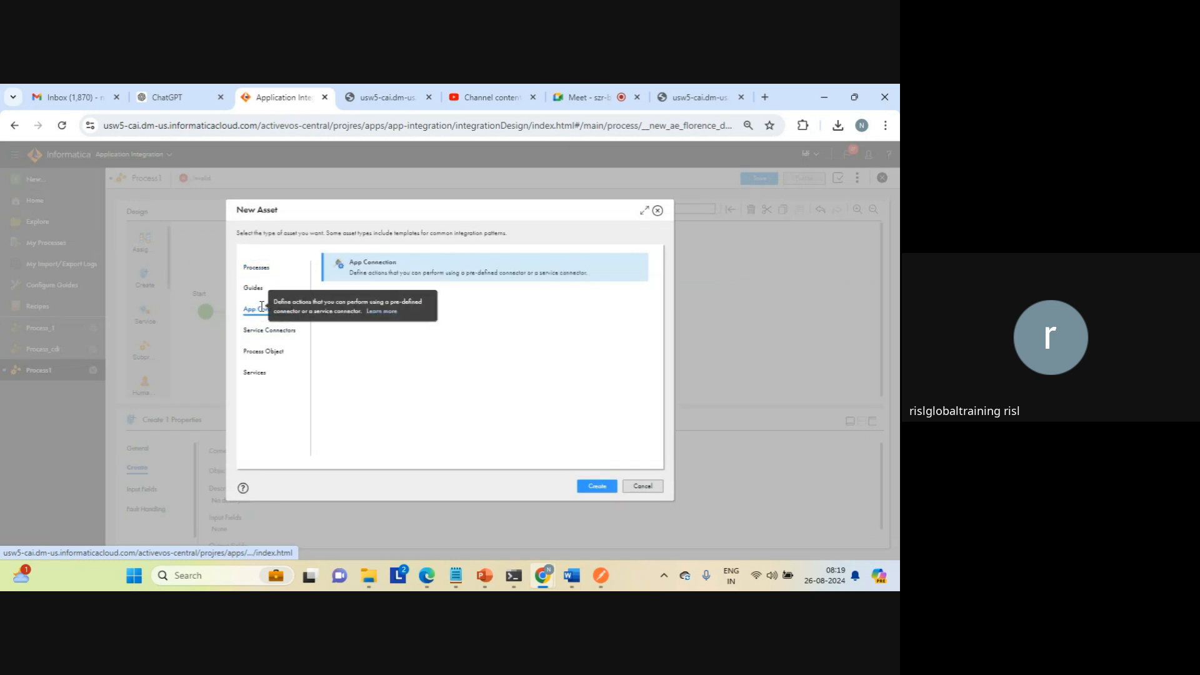
click(596, 487)
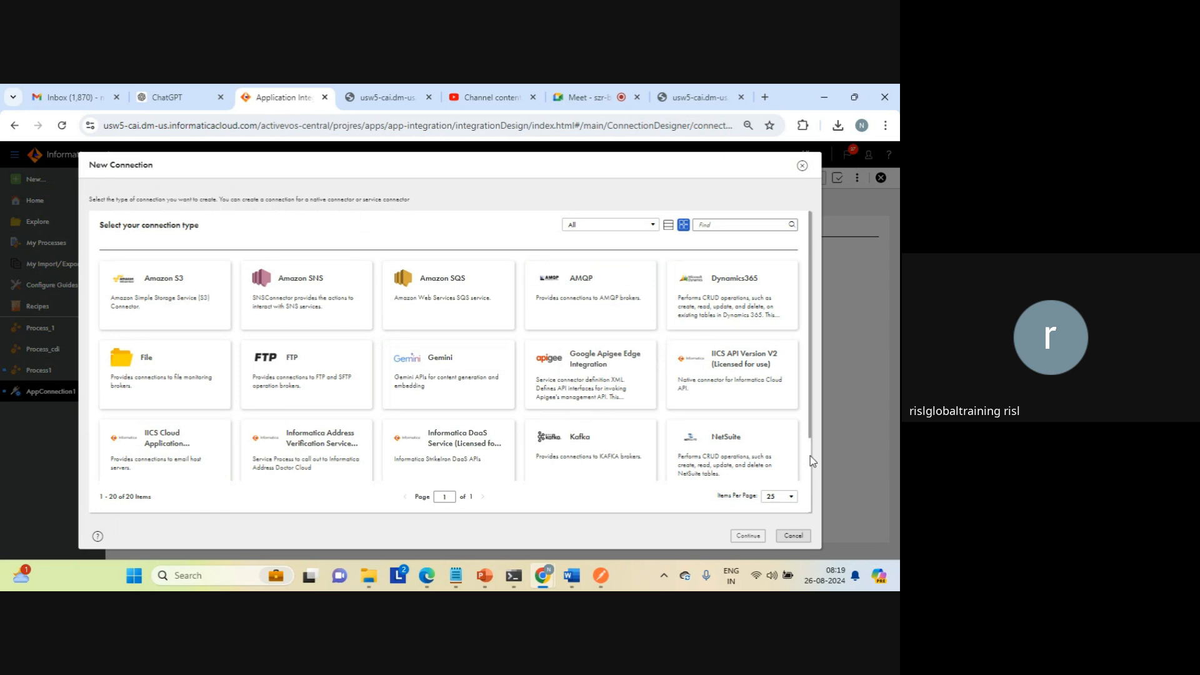
scroll(812, 460, down, 3)
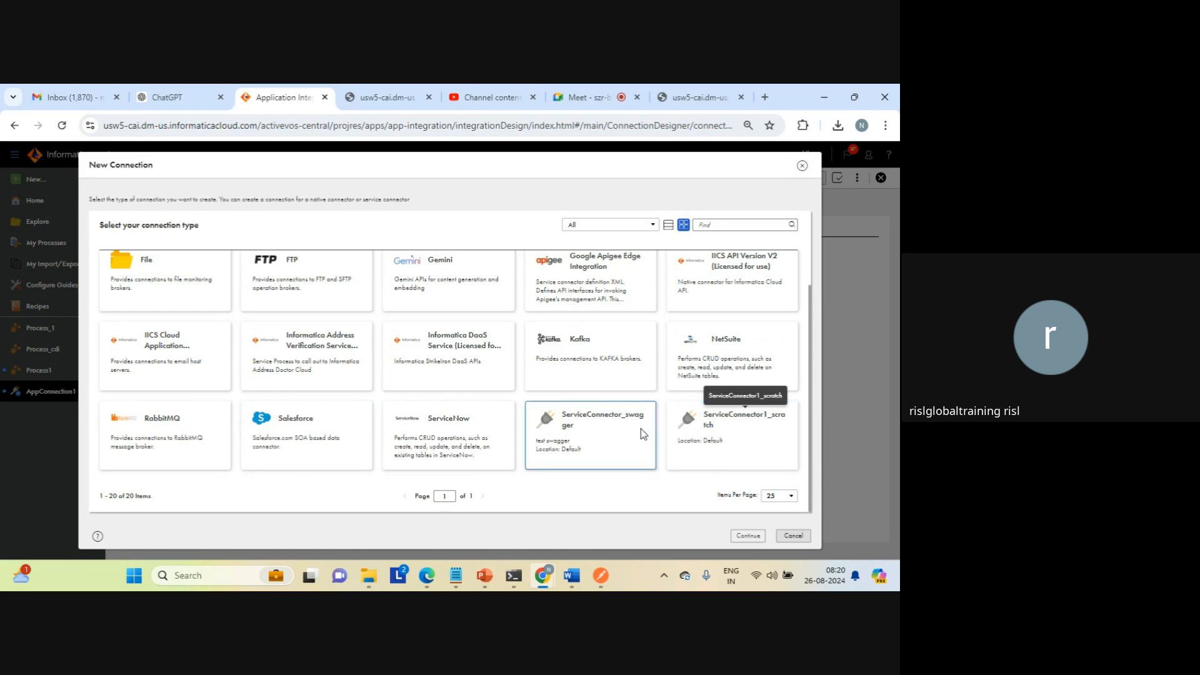
click(570, 422)
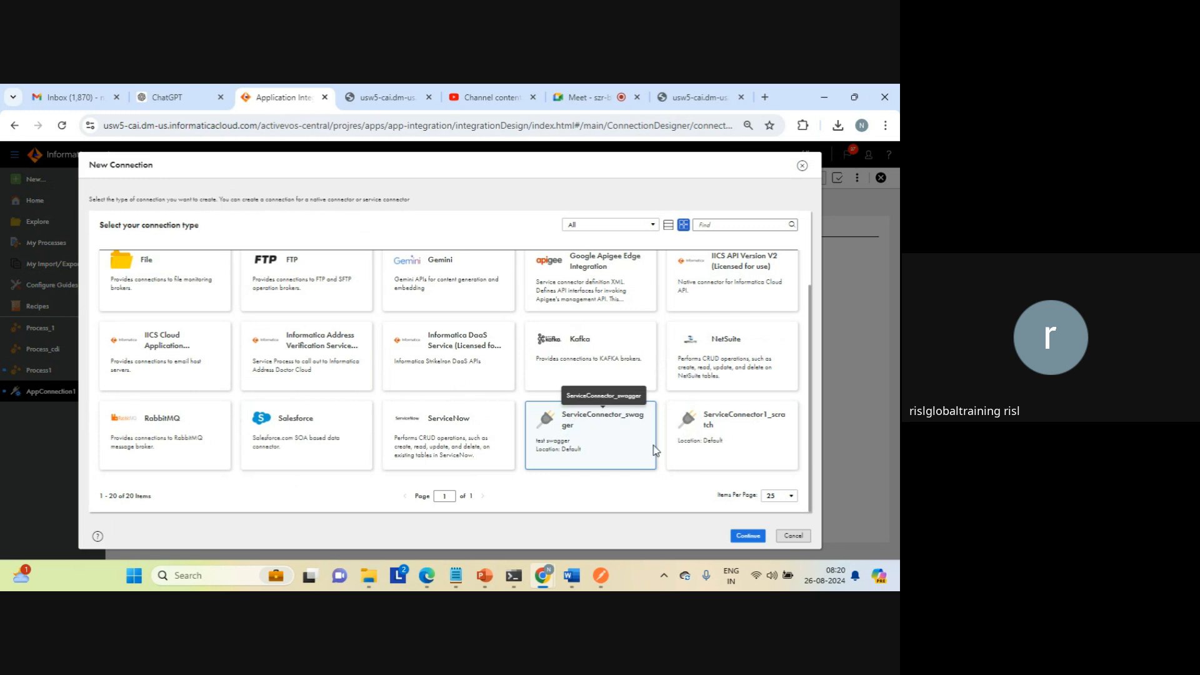
click(745, 536)
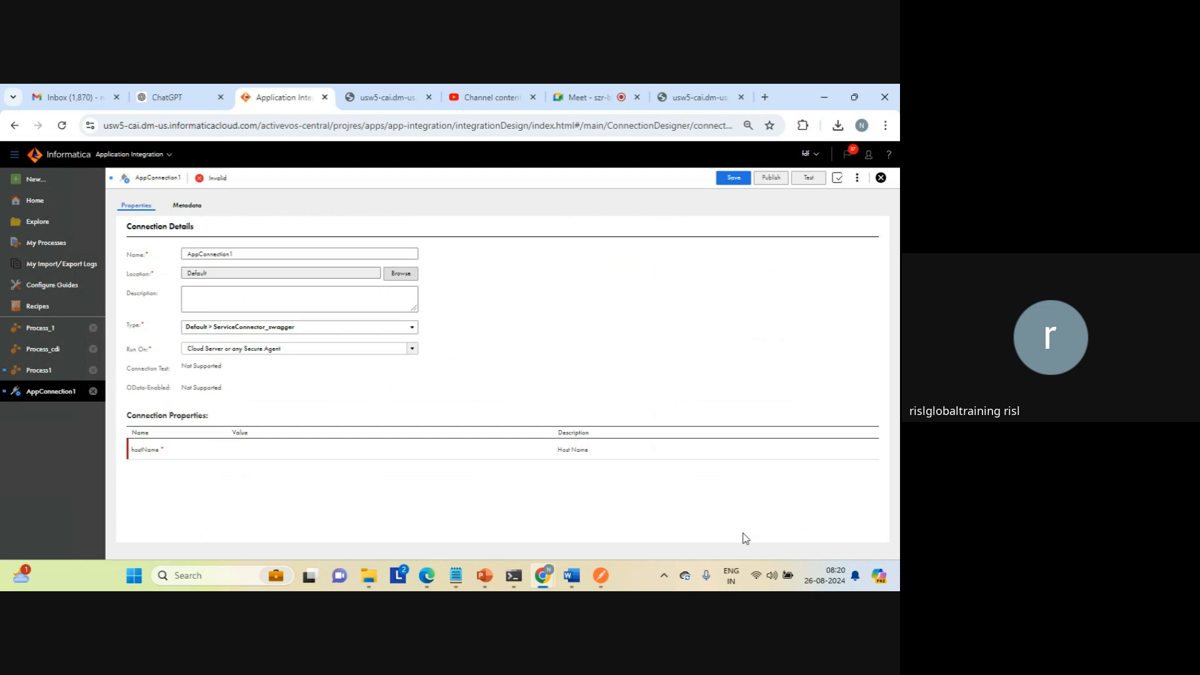
Step: Open the connection's required hostName value and look up the jsonplaceholder.typicode.com address in a new browser tab
triple_click(573, 450)
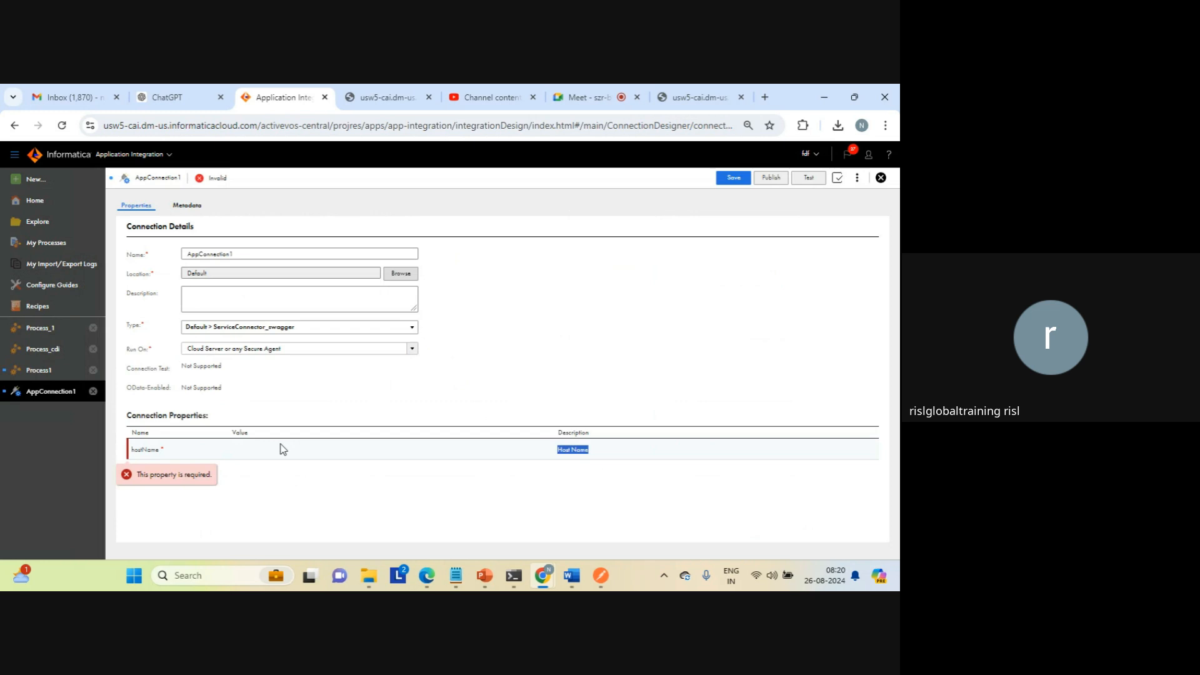
triple_click(145, 450)
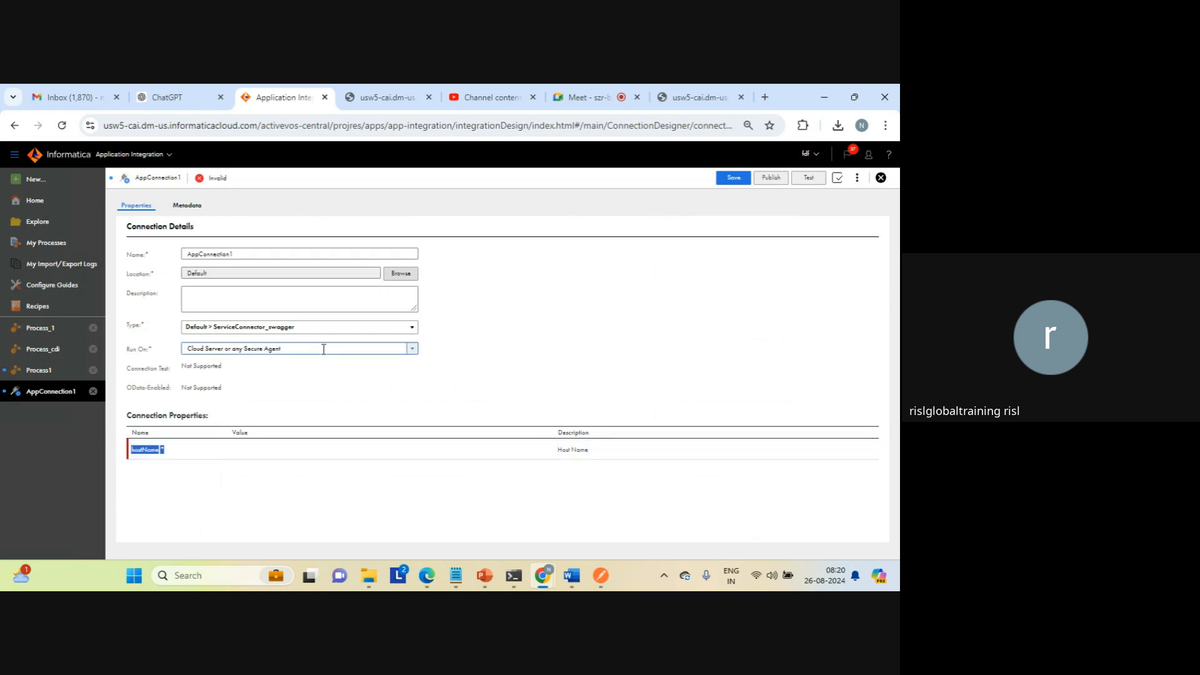
click(255, 452)
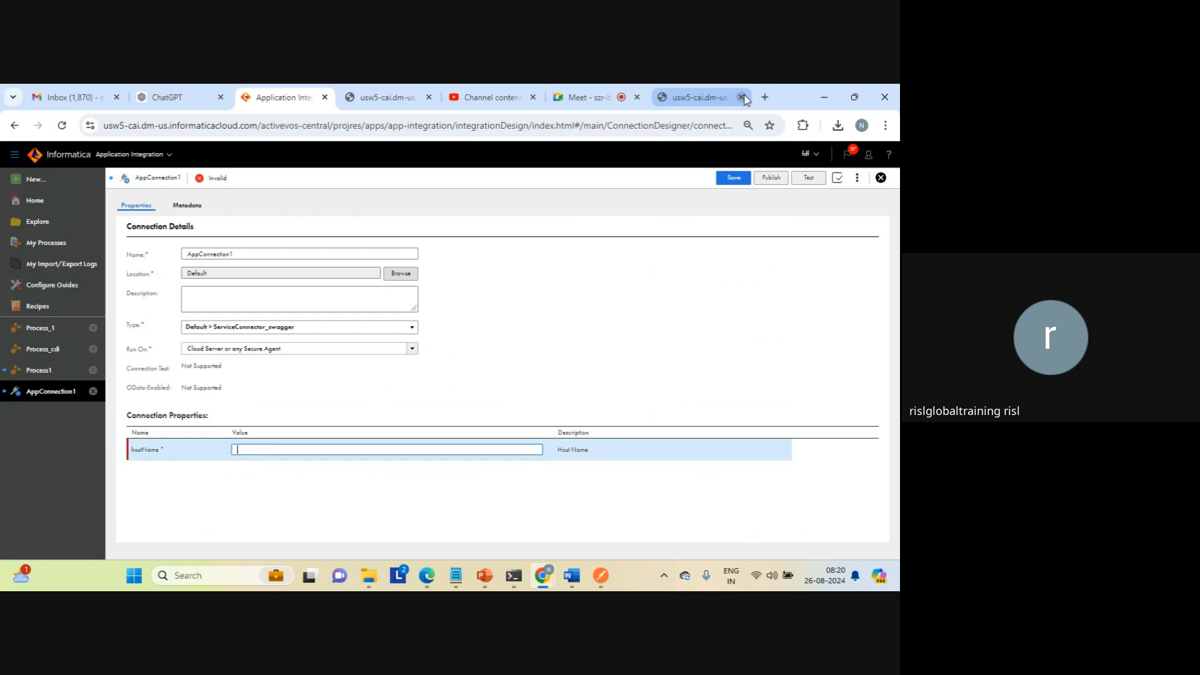
click(765, 97)
text(JSO)
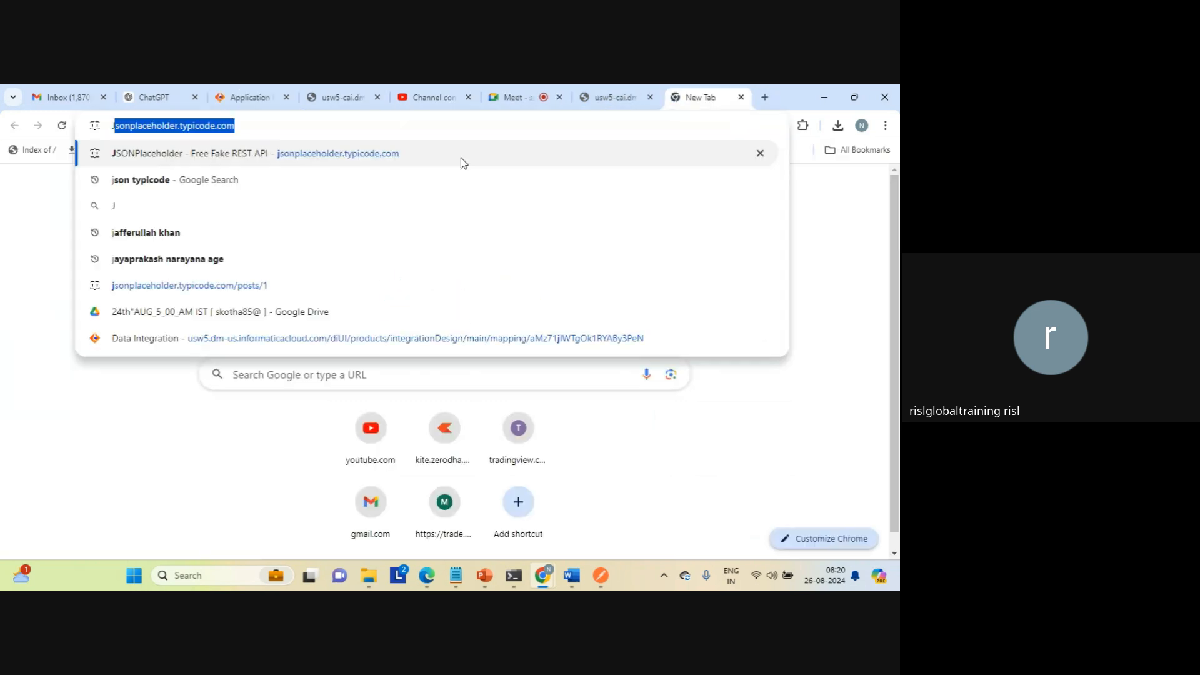
click(241, 127)
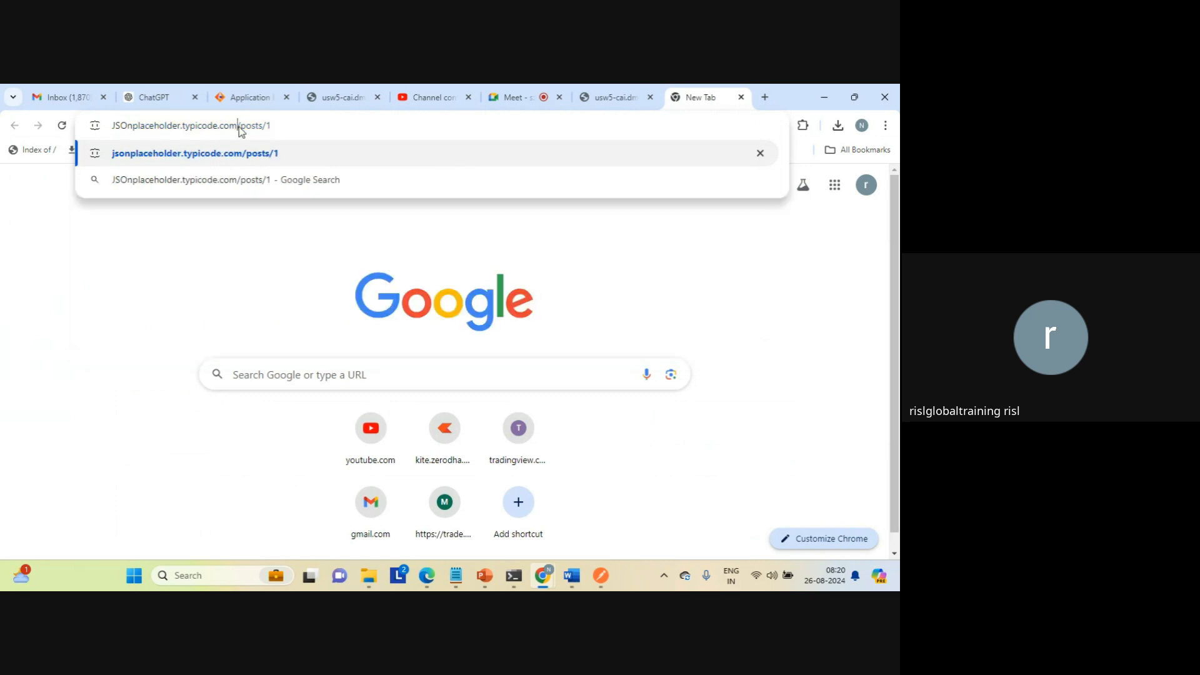
triple_click(131, 126)
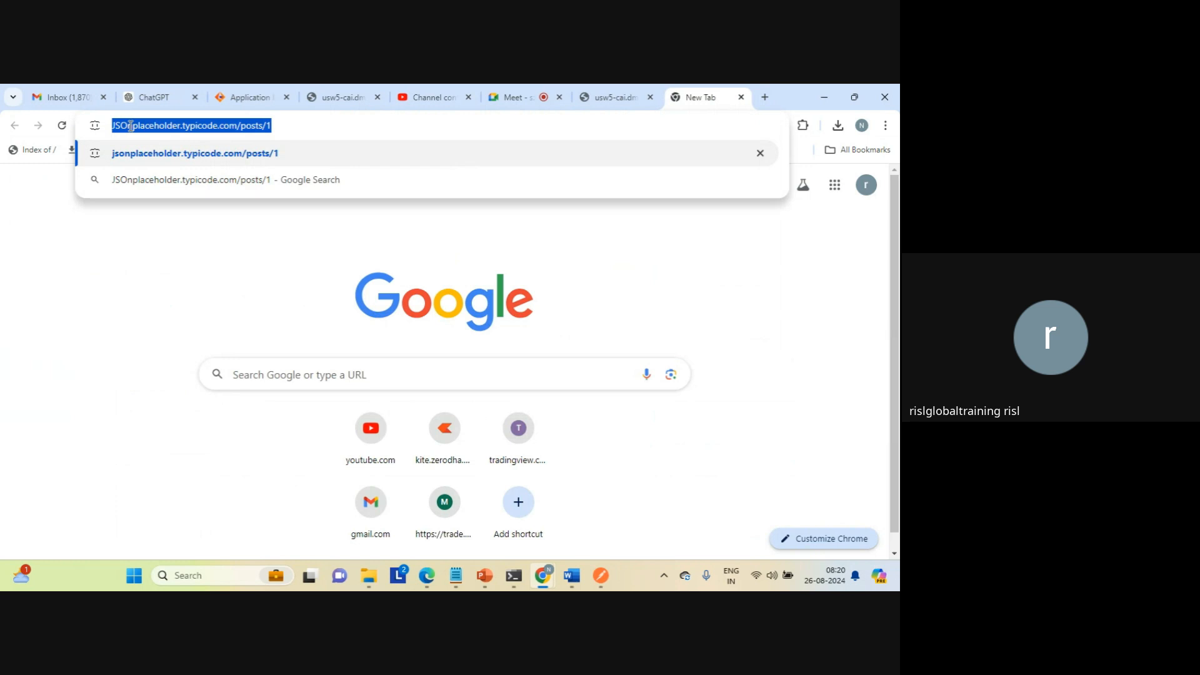
key(Caps_Lock)
key(alt+Tab)
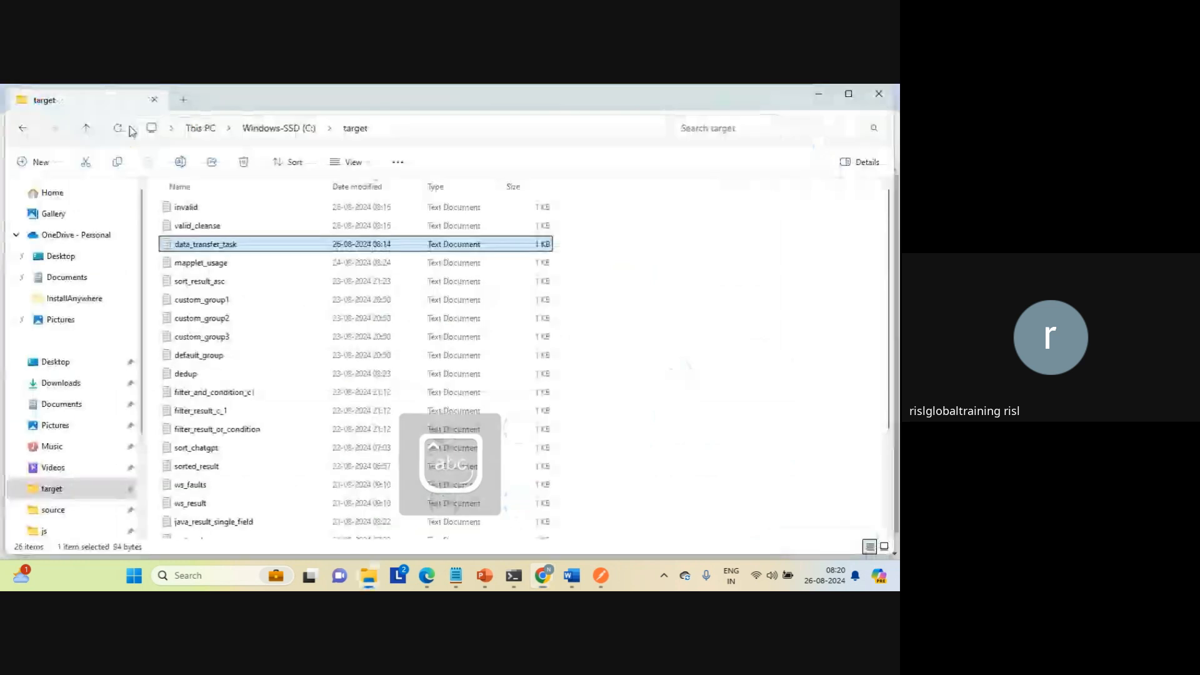
key(alt+Tab)
click(431, 97)
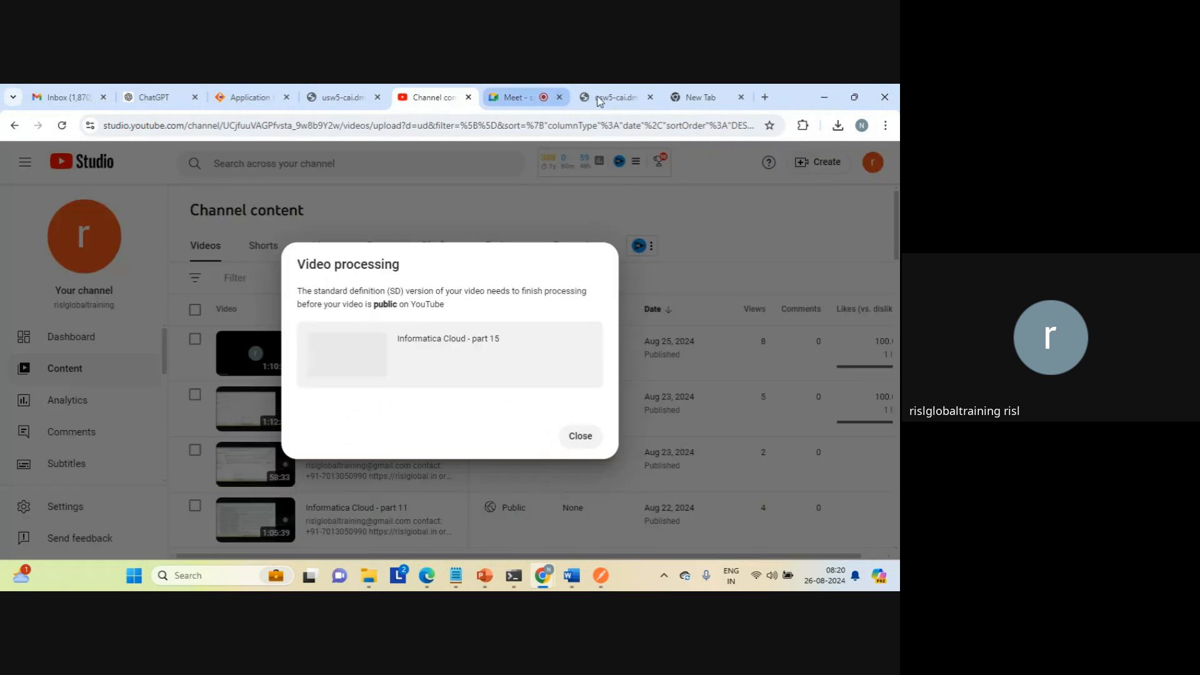
click(613, 100)
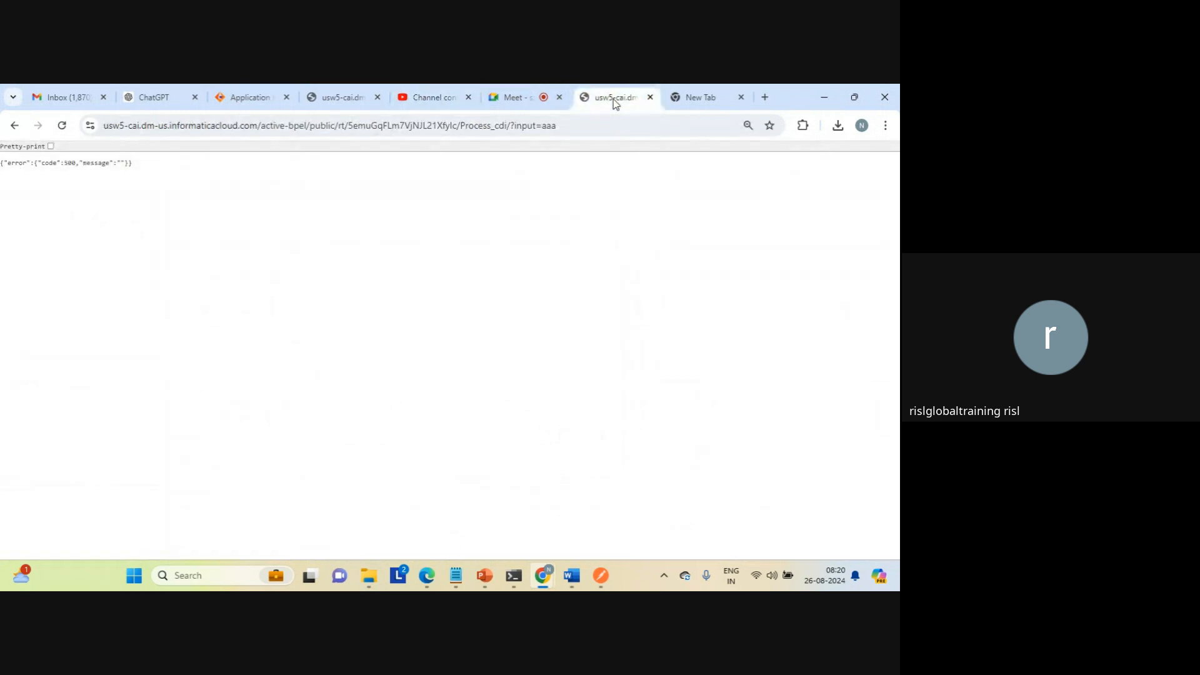
click(262, 99)
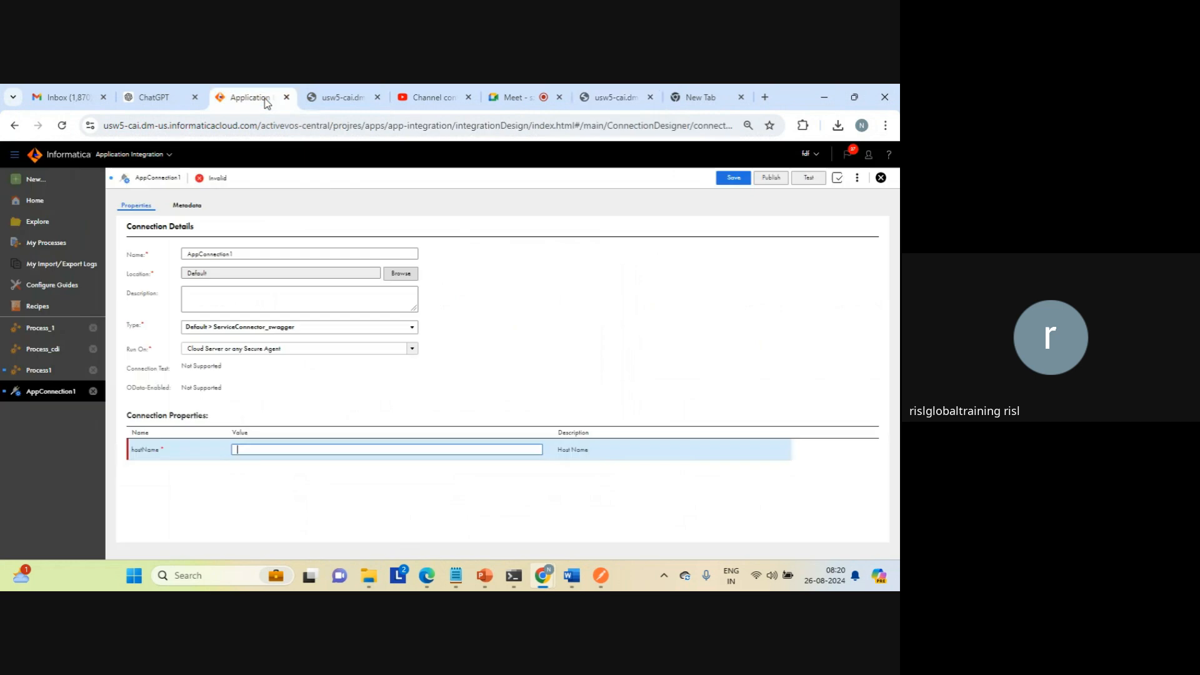
text(https://jsonplaceholder.typicode.com/posts/1)
click(436, 318)
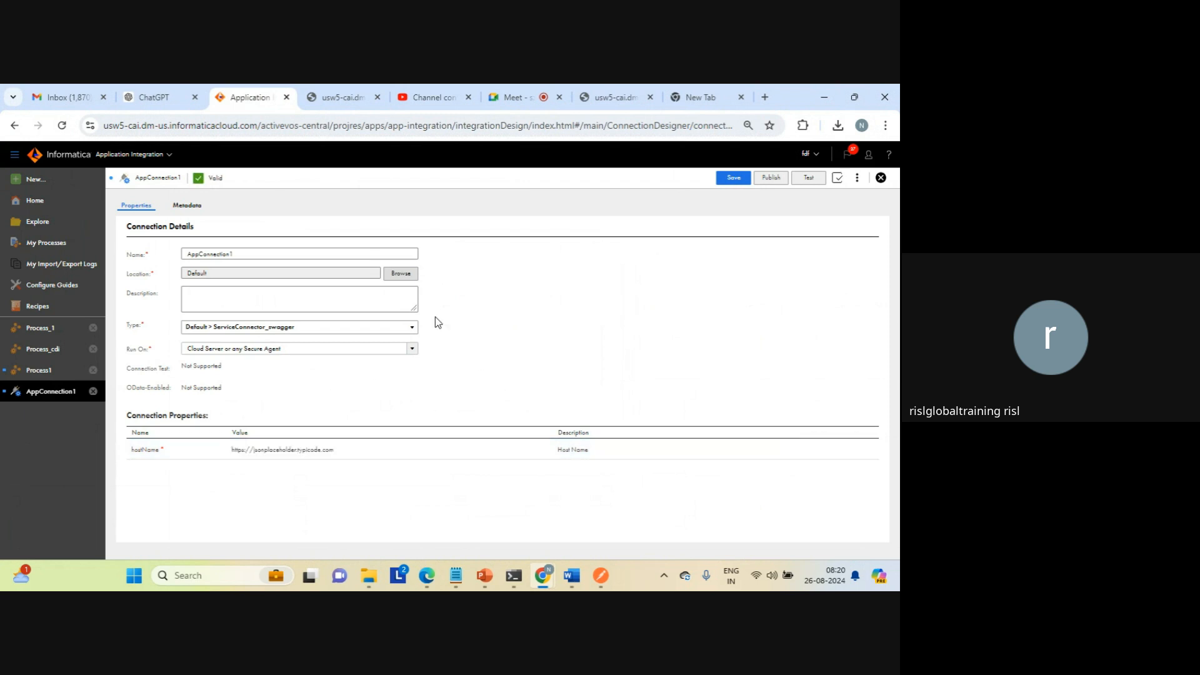
Step: Rename the connection to AppConnectionswagger1, and save and publish it
click(270, 253)
key(BackSpace)
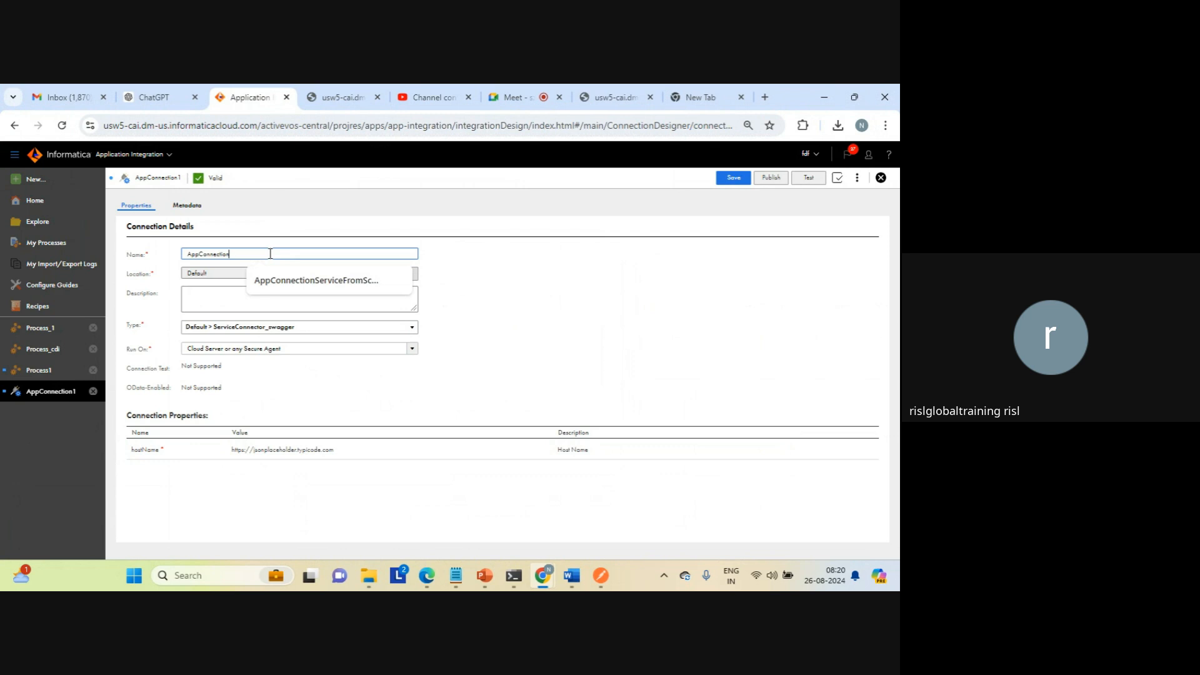
text(_swagger1)
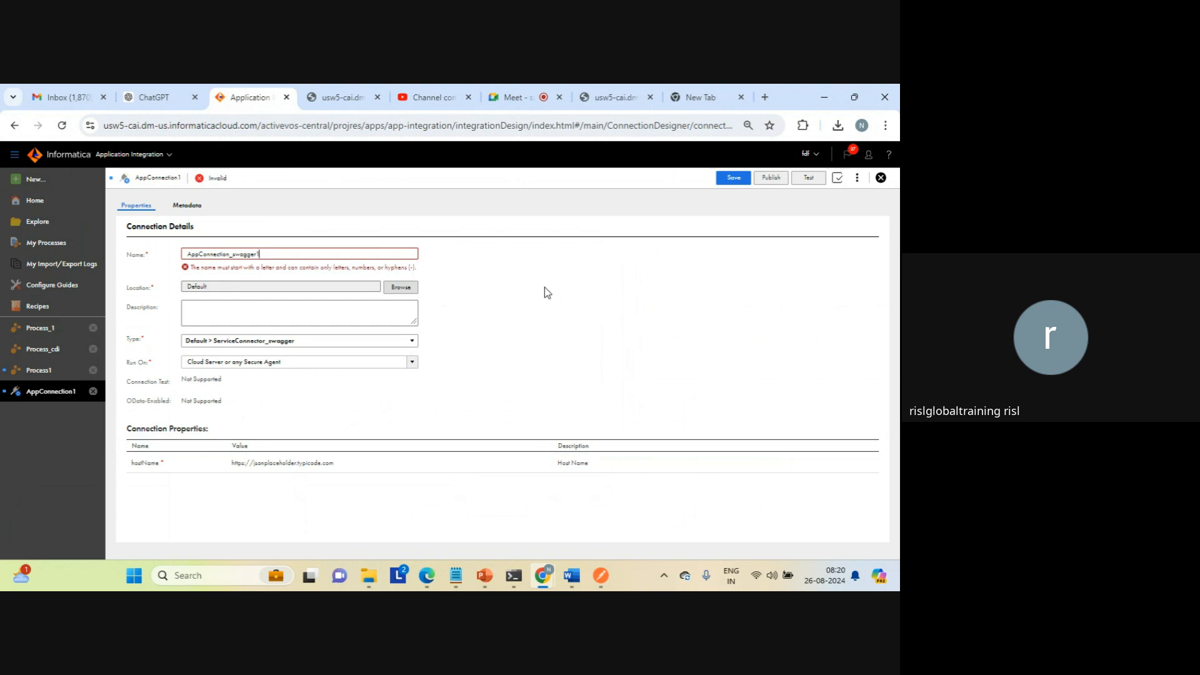
key(Num_Lock)
key(Num_Lock)
click(234, 258)
key(BackSpace)
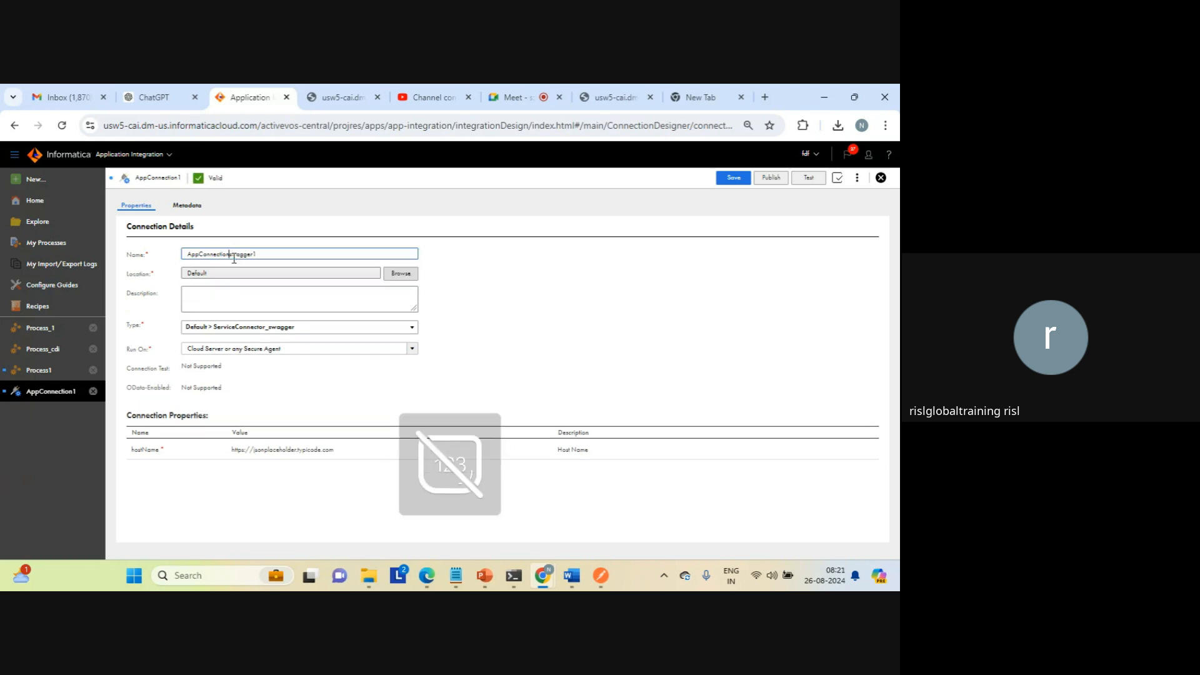
click(730, 180)
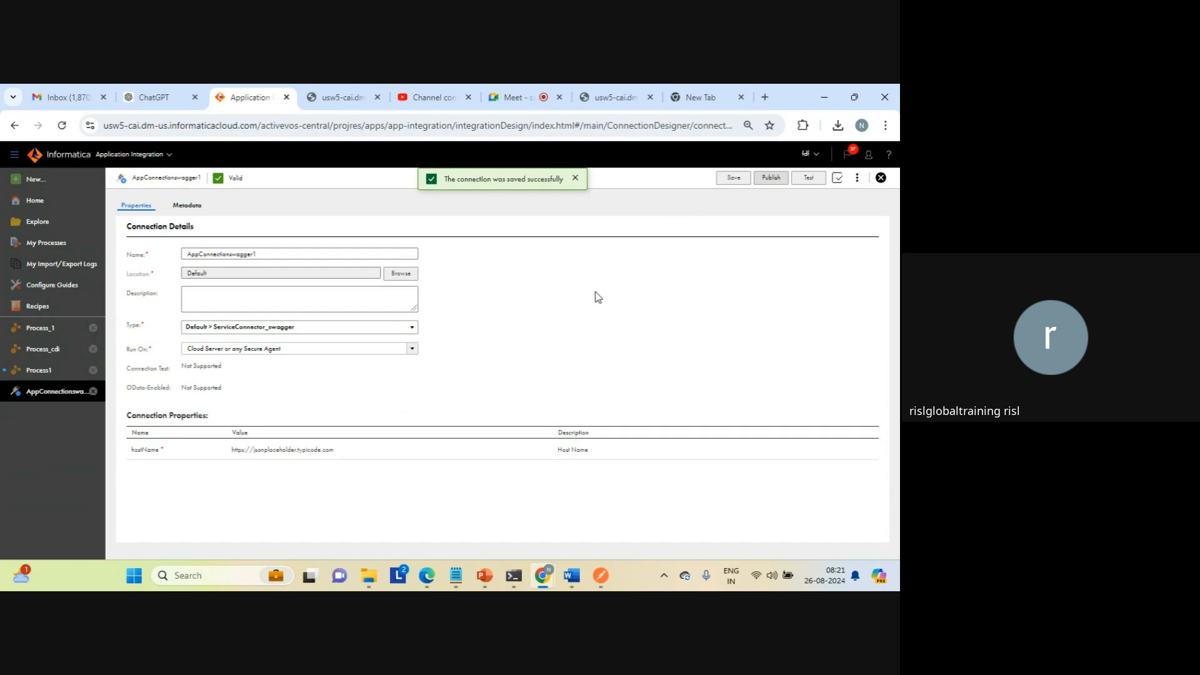
click(772, 179)
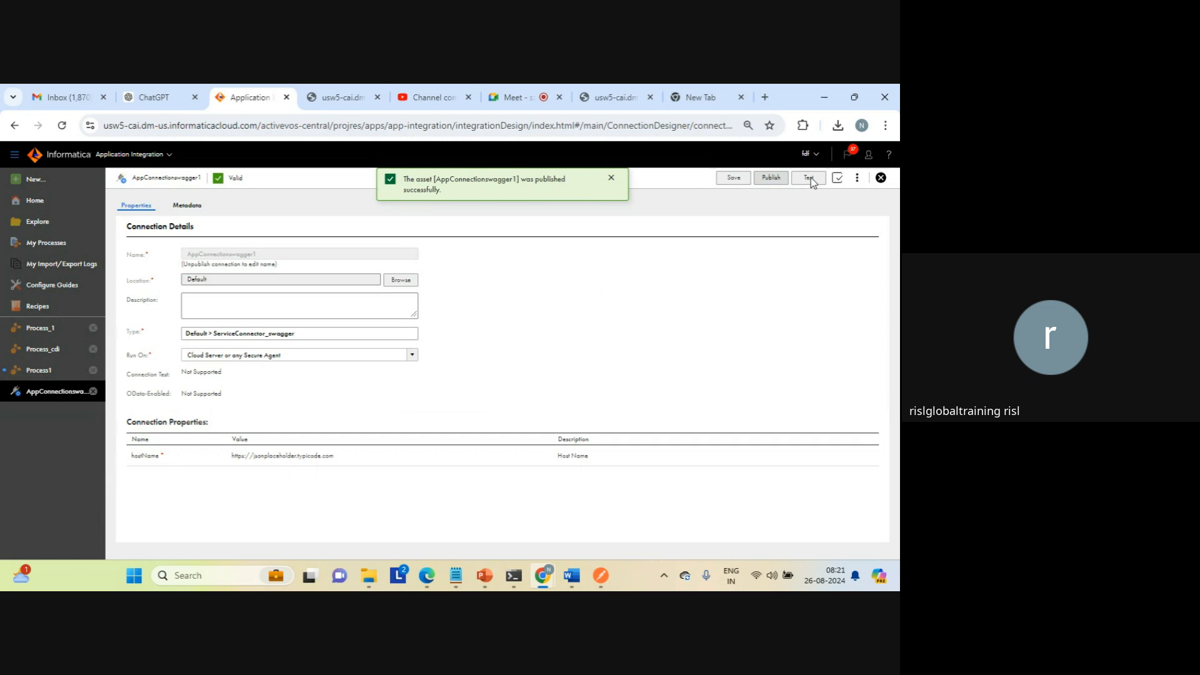
Step: View the properties detail of AppConnectionswagger1, close it, and return to the Create 1 step of Process1
click(856, 180)
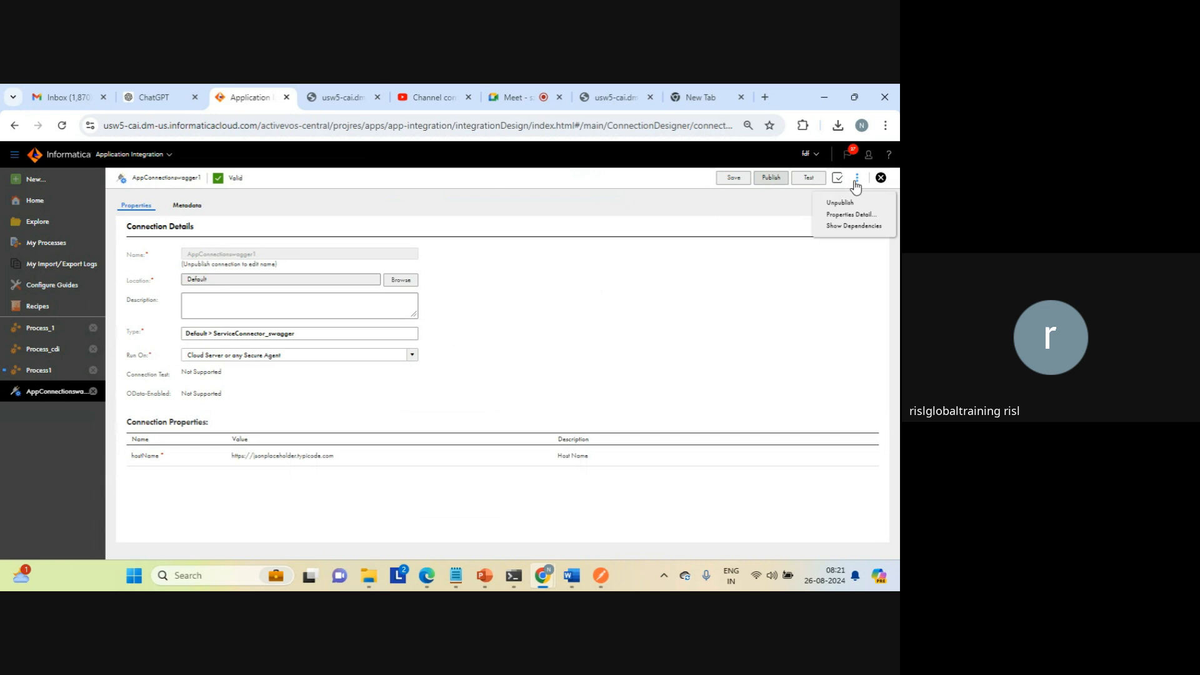
click(845, 216)
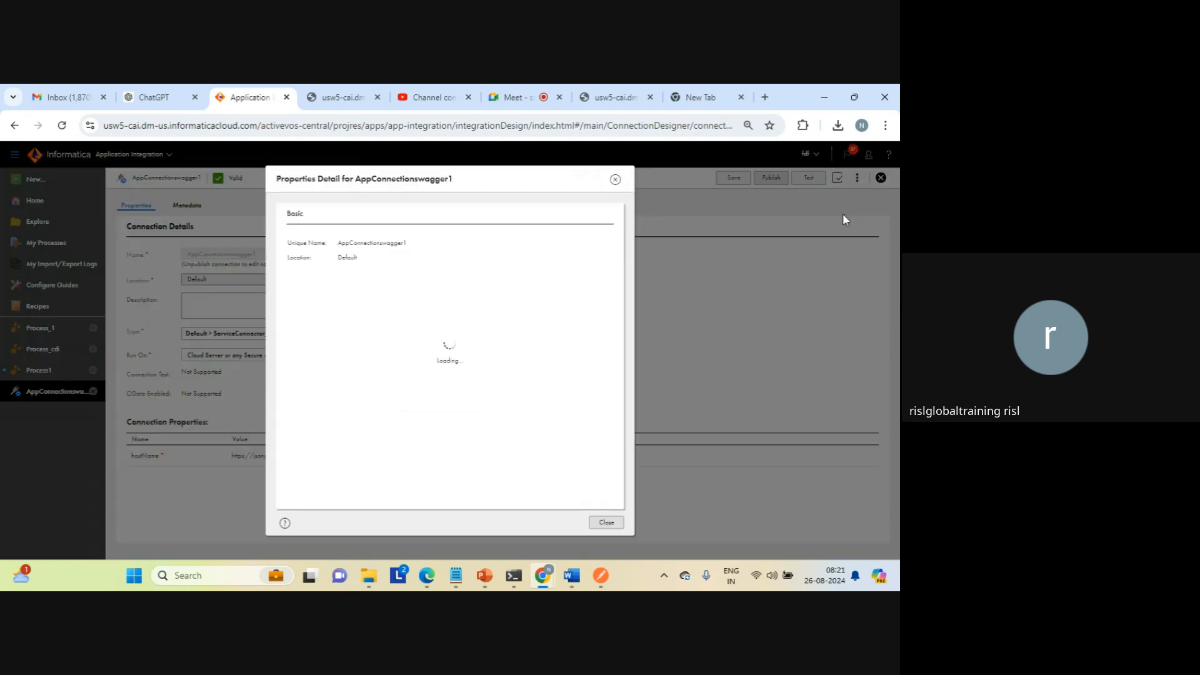
click(606, 522)
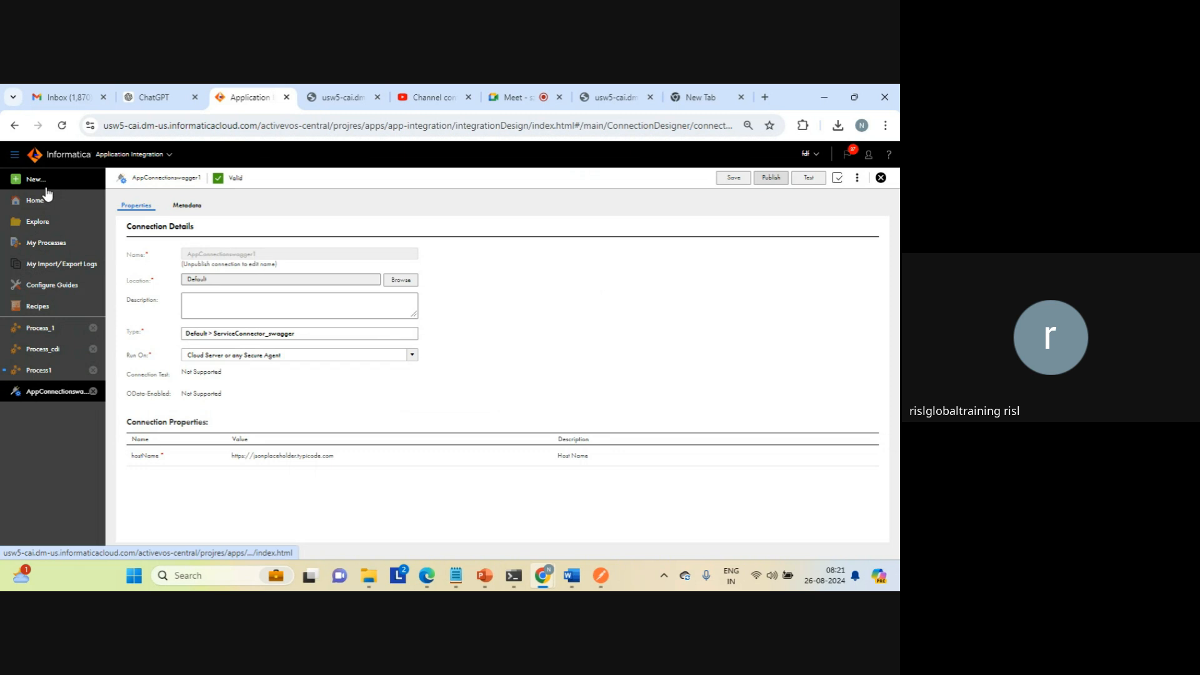
click(42, 372)
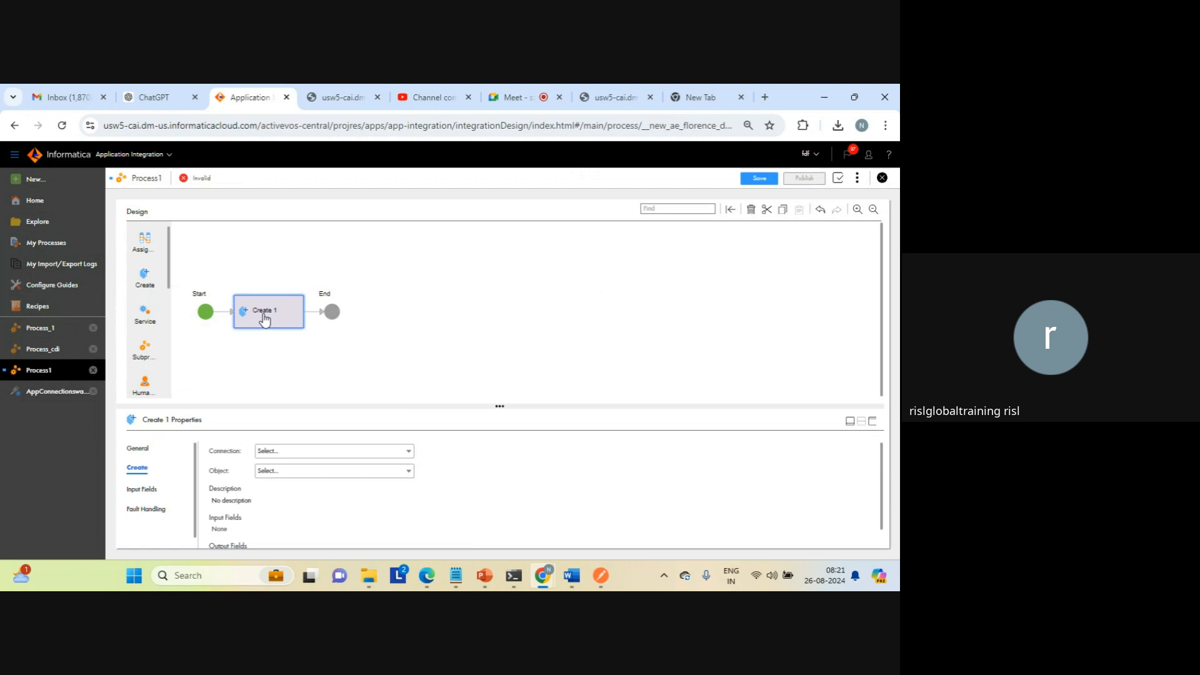
Step: Check the connections available to Create 1, and create another process containing a Create step
click(299, 455)
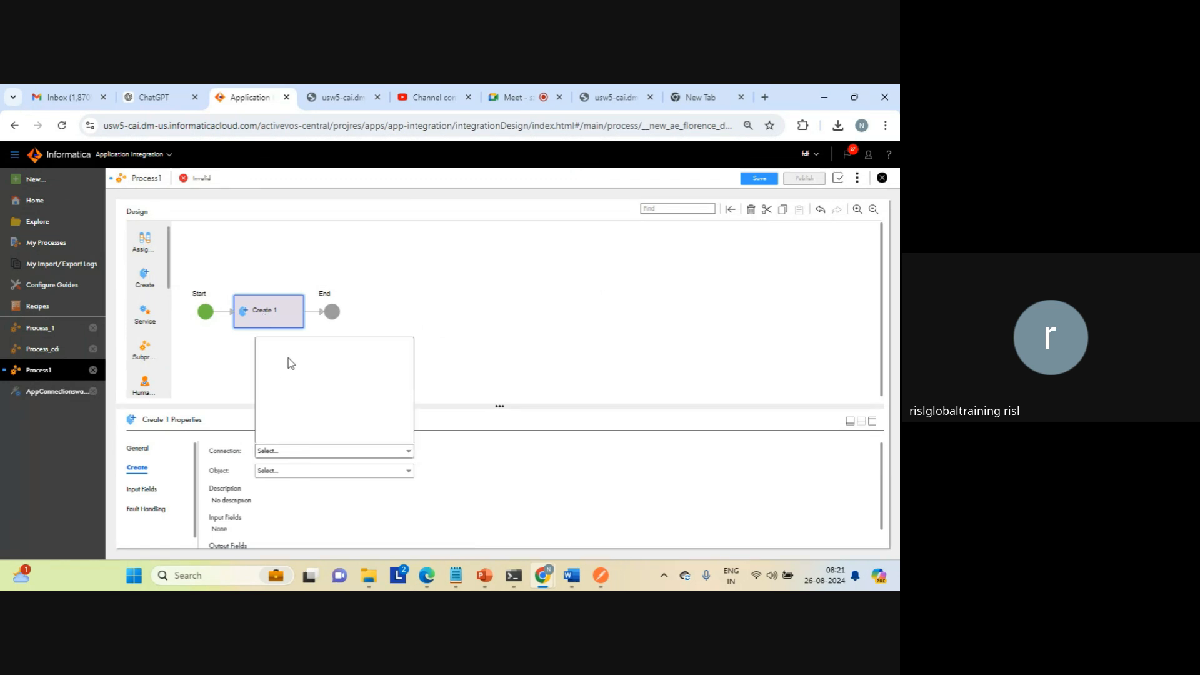
click(225, 364)
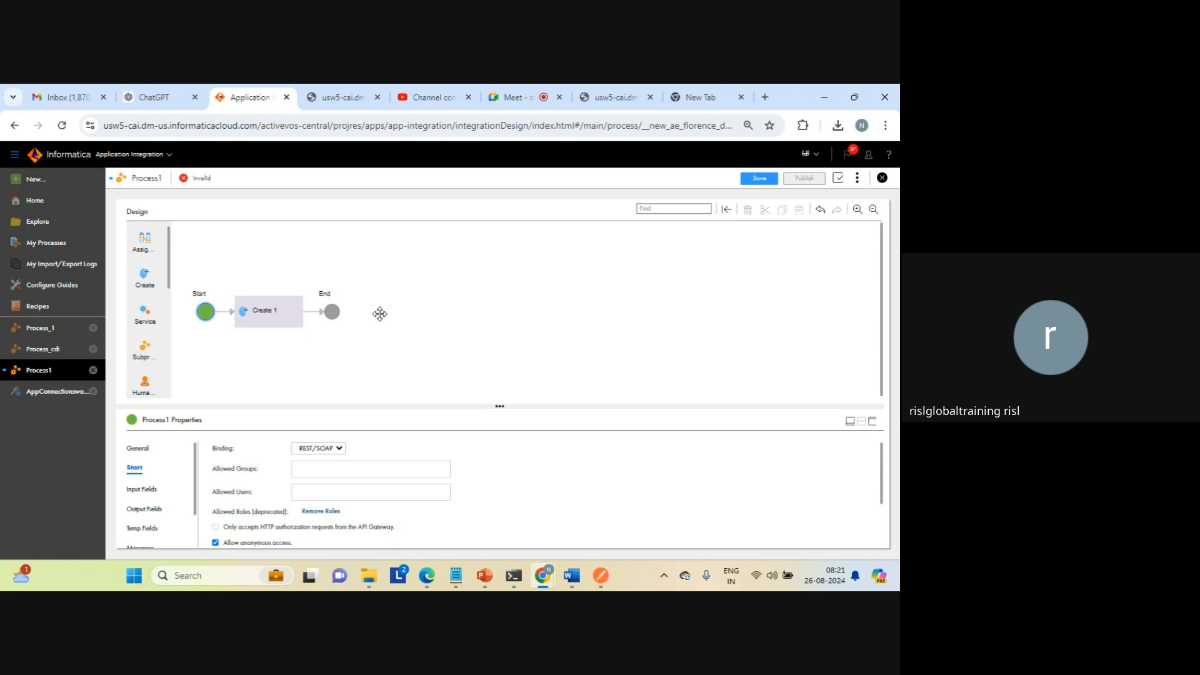
click(29, 180)
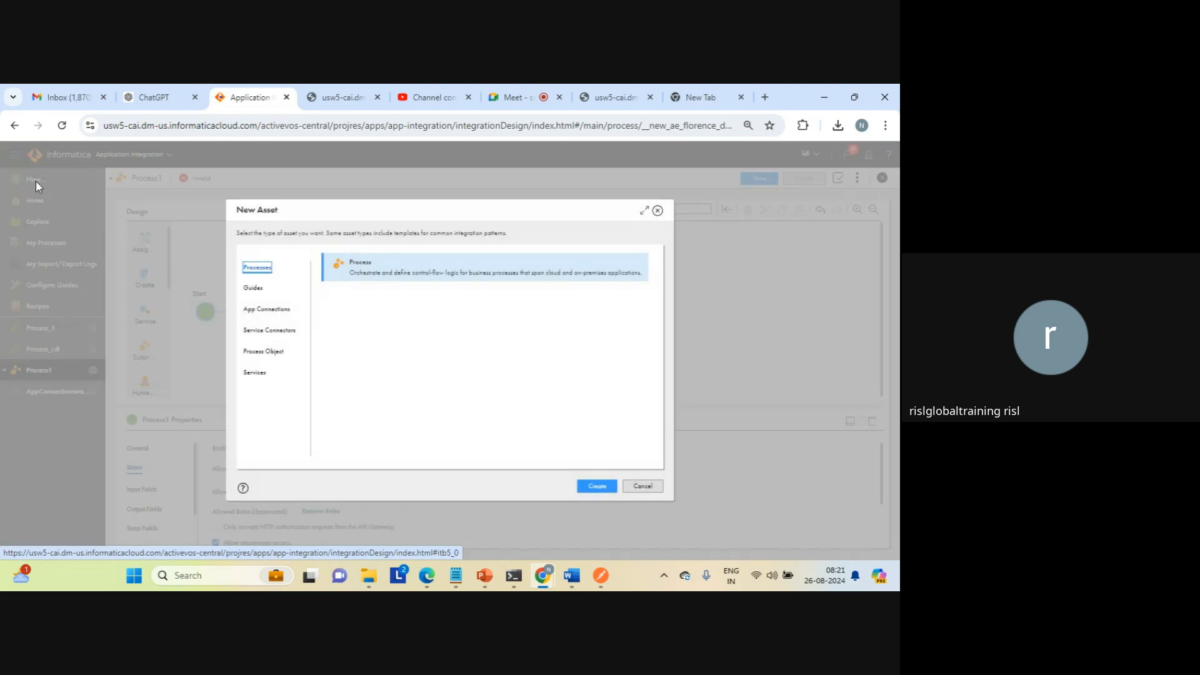
click(596, 486)
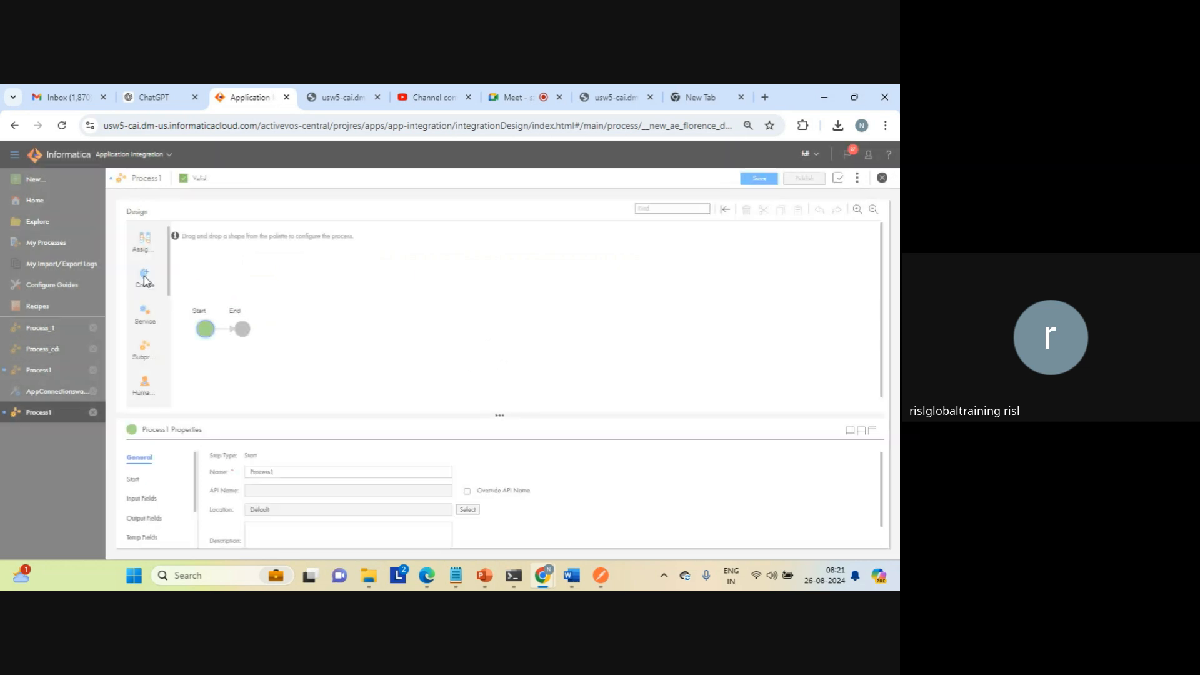
drag(144, 280, 224, 331)
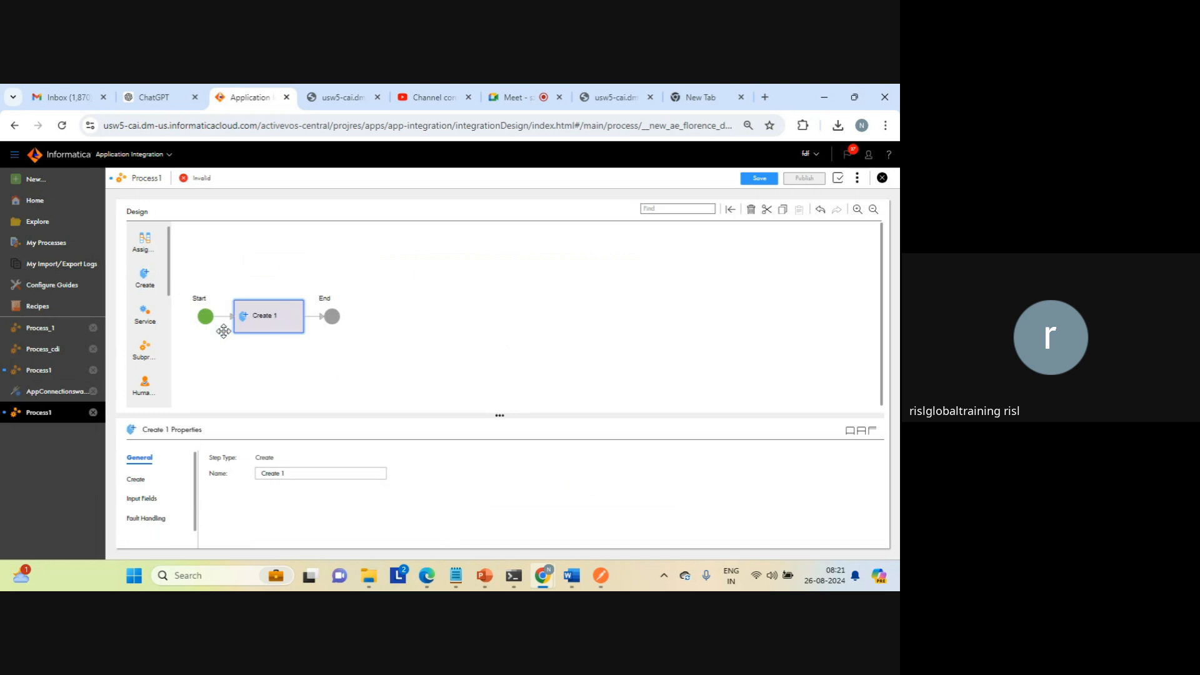
Step: View the new Create step's connection settings and check which connections it offers
click(304, 475)
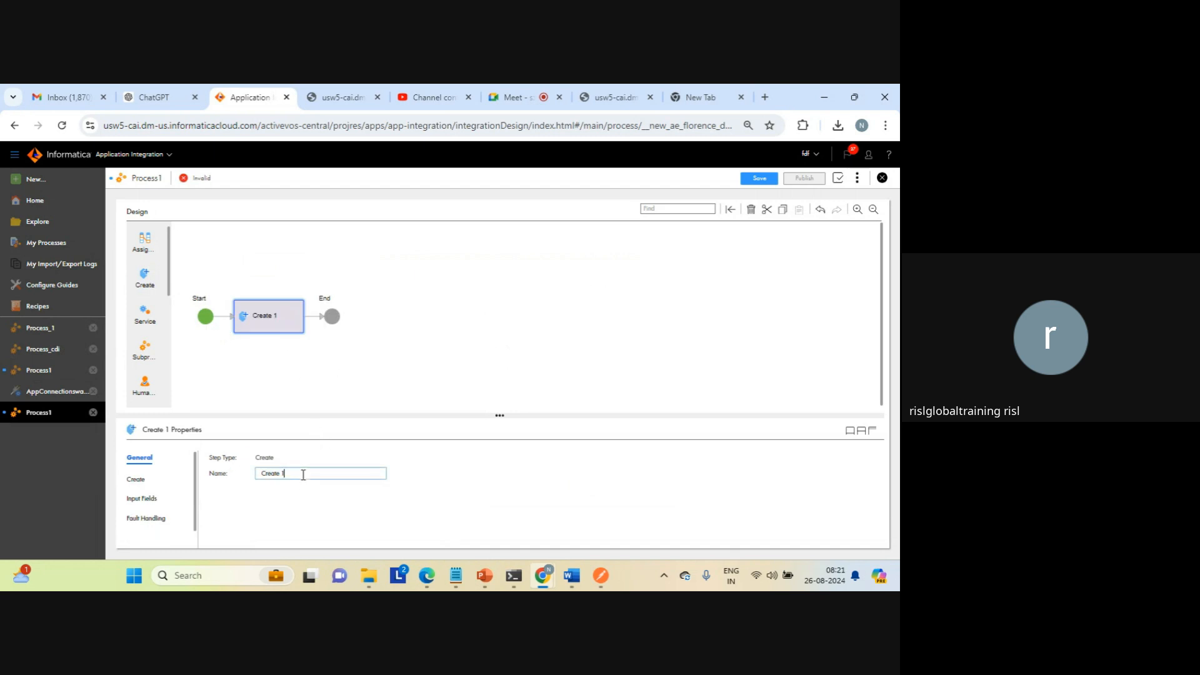
click(136, 479)
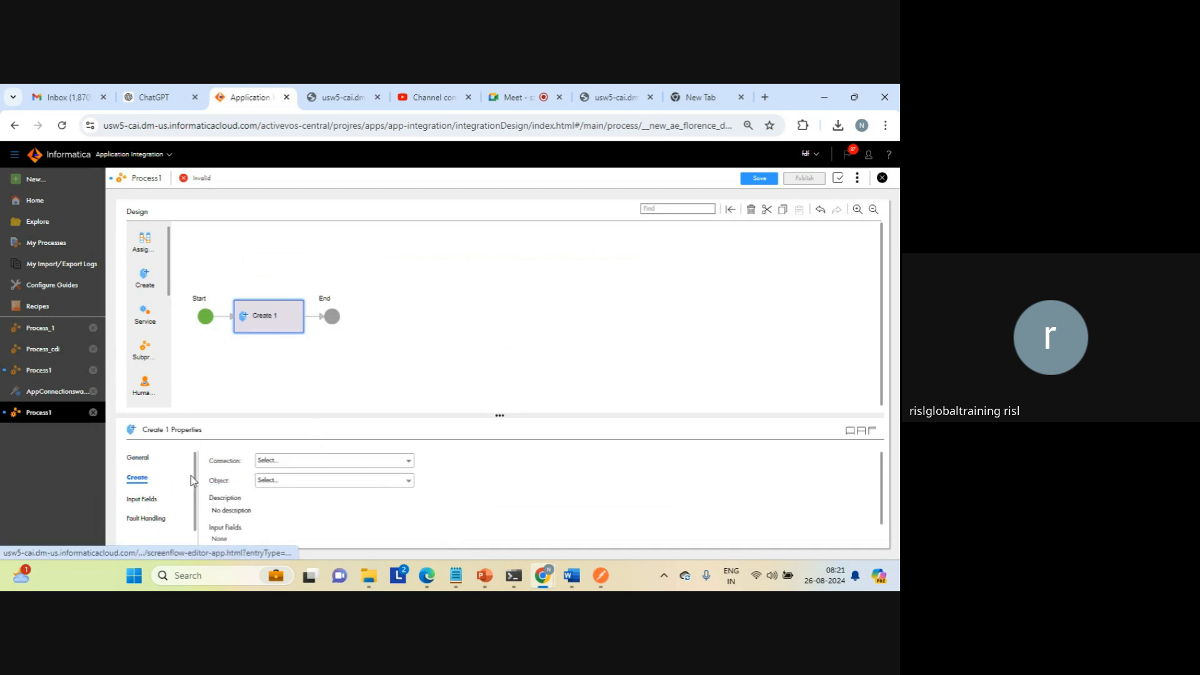
click(286, 463)
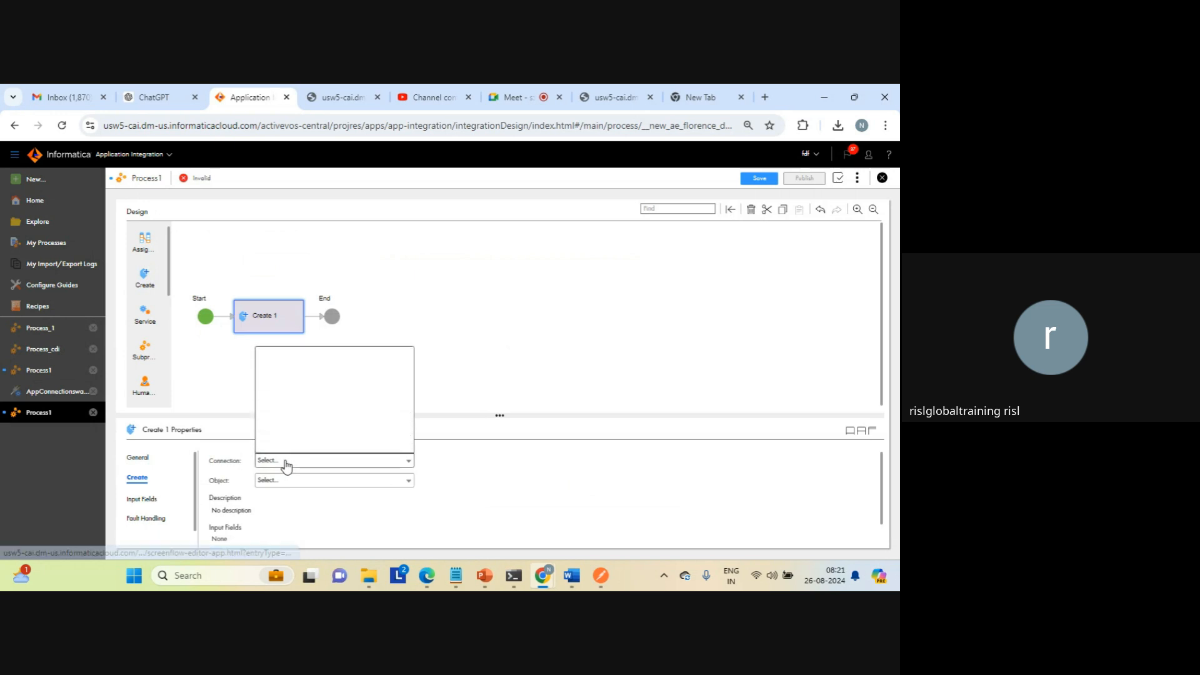
click(223, 376)
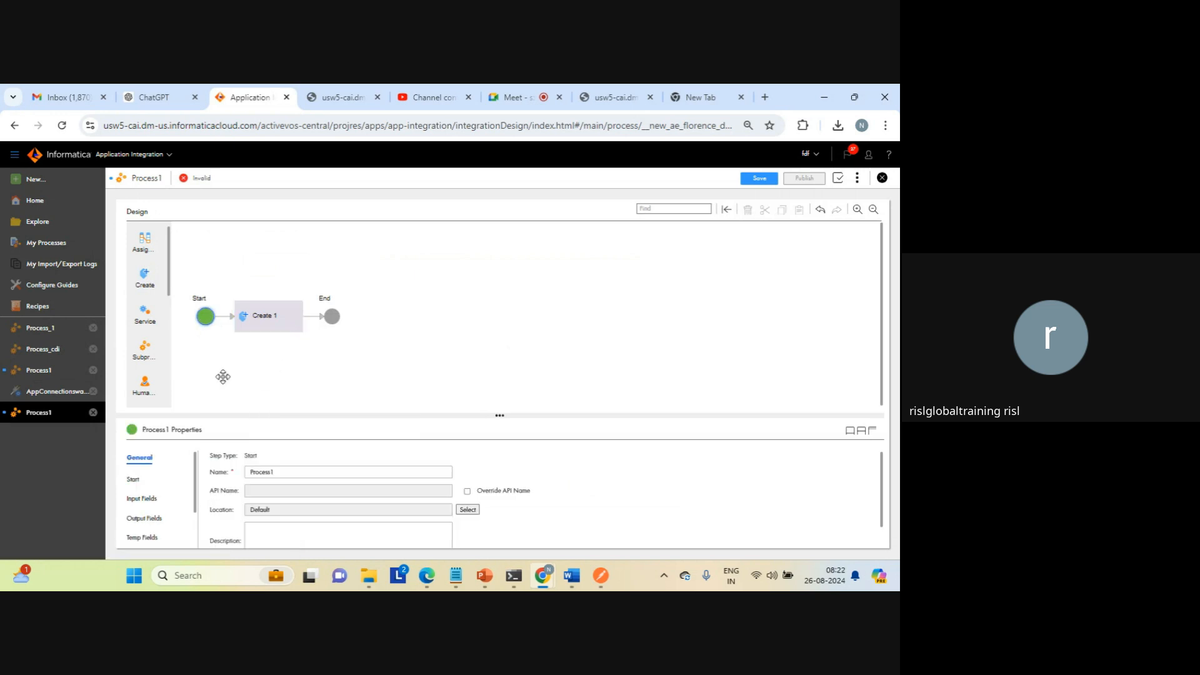
Step: Create a new app connection using ServiceConnector1_scratch as its connection type
click(32, 181)
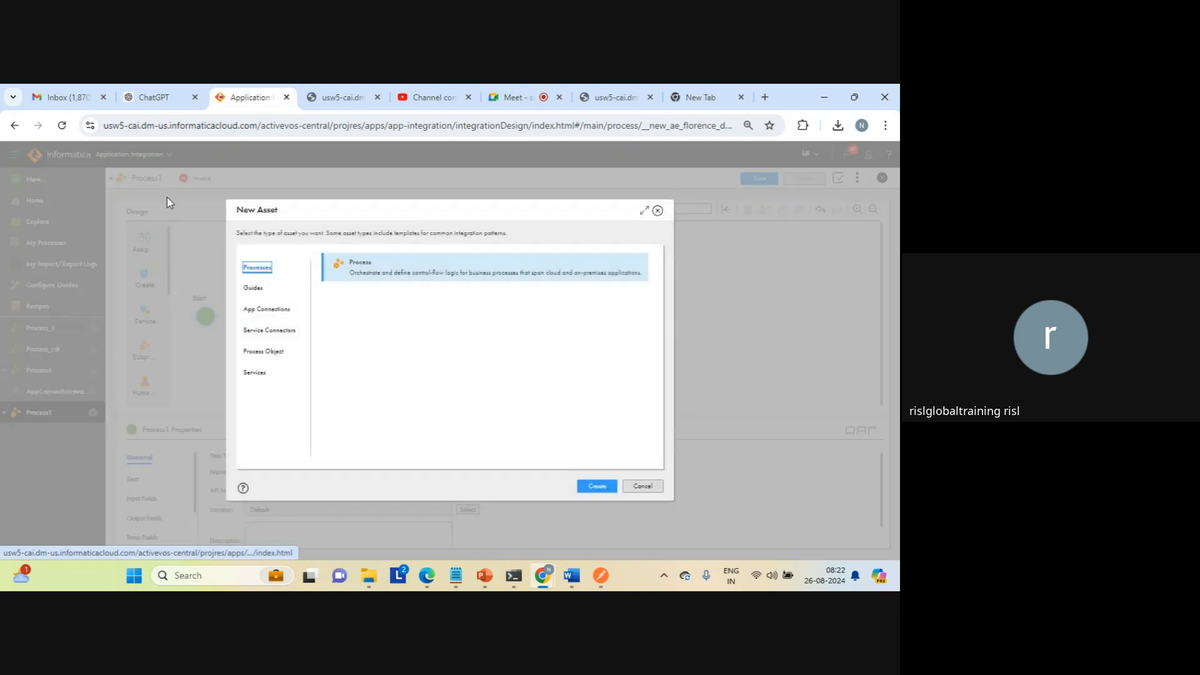
click(282, 311)
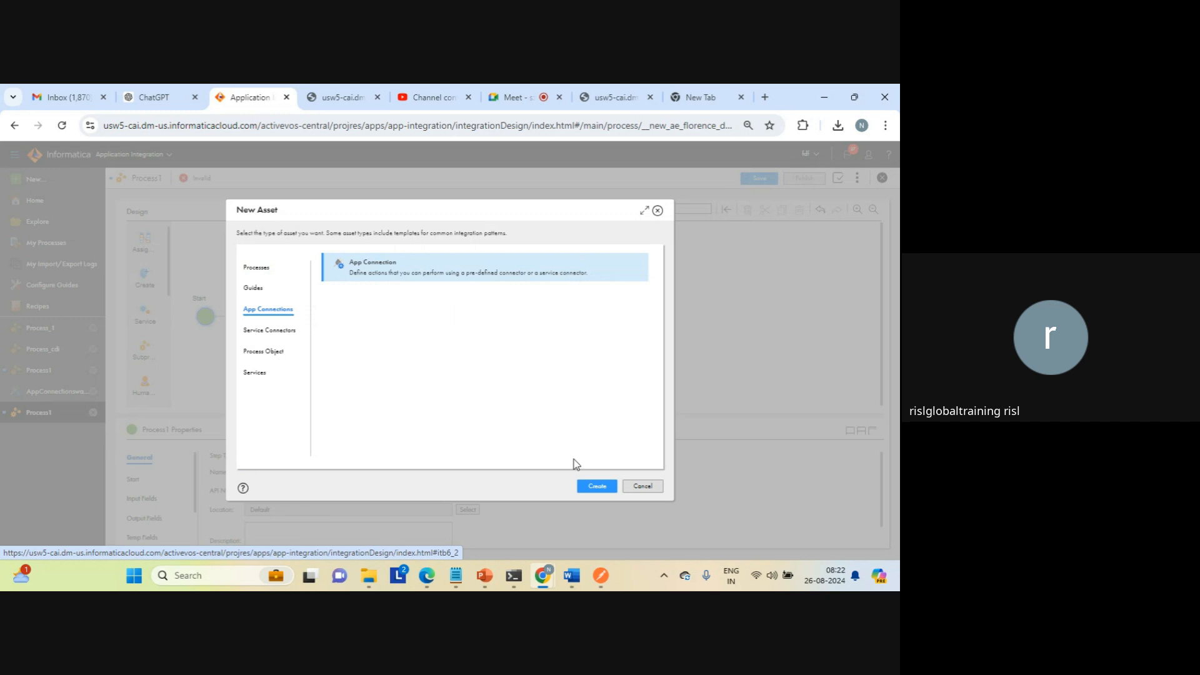
click(594, 485)
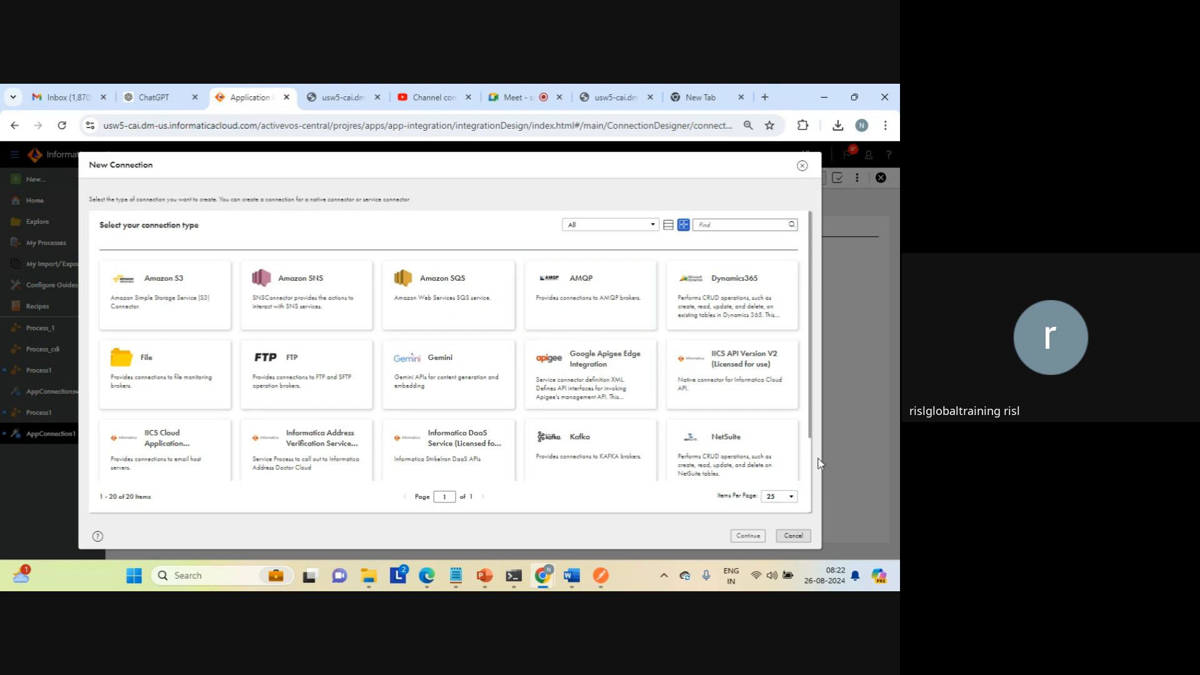
scroll(809, 475, down, 3)
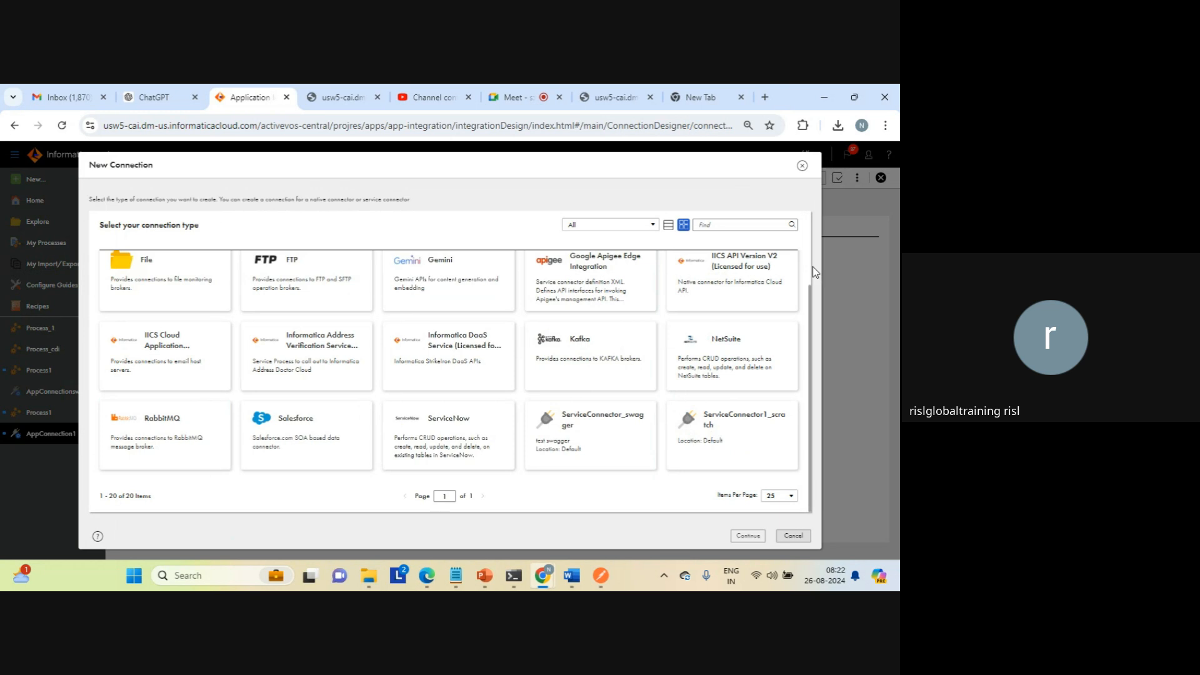
click(736, 427)
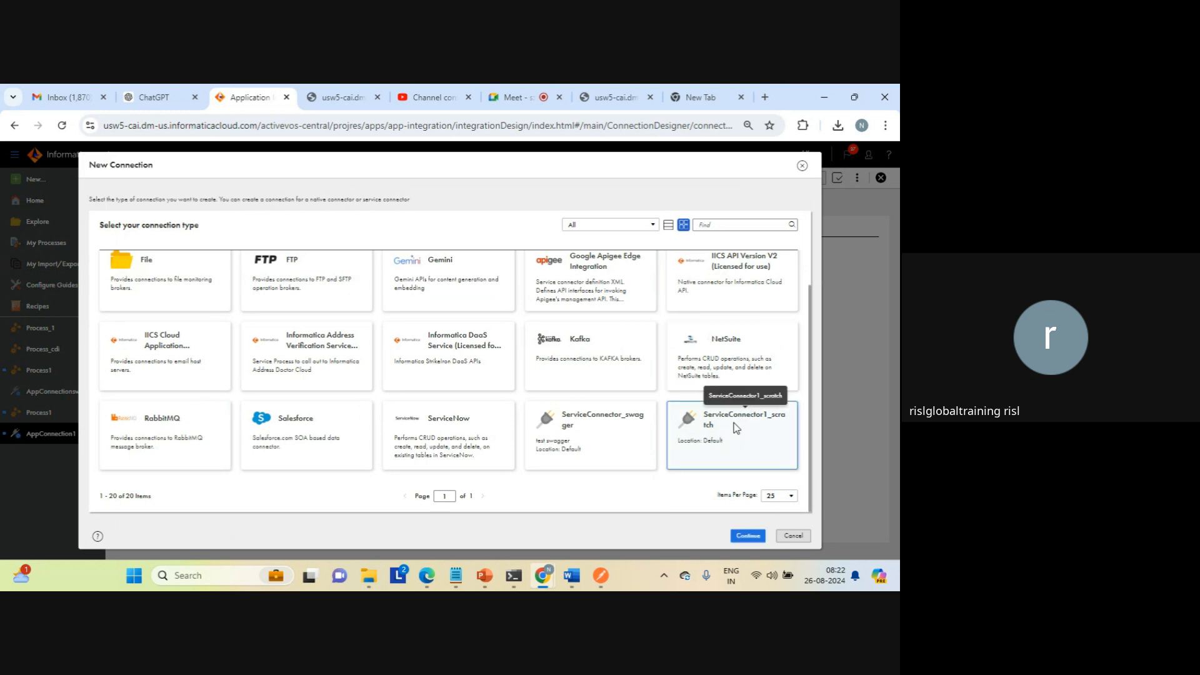
click(748, 536)
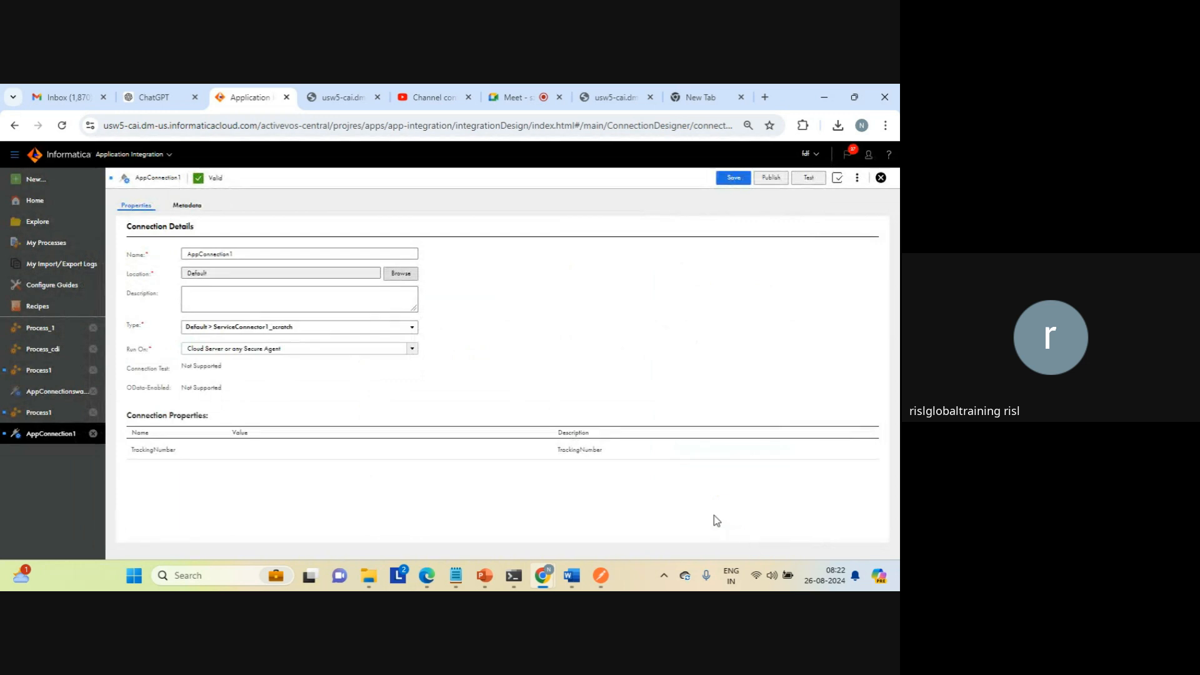
Step: Fill the connection's TrackingNumber property with a string of repeated 2s, and save and publish the connection
click(345, 450)
text(222)
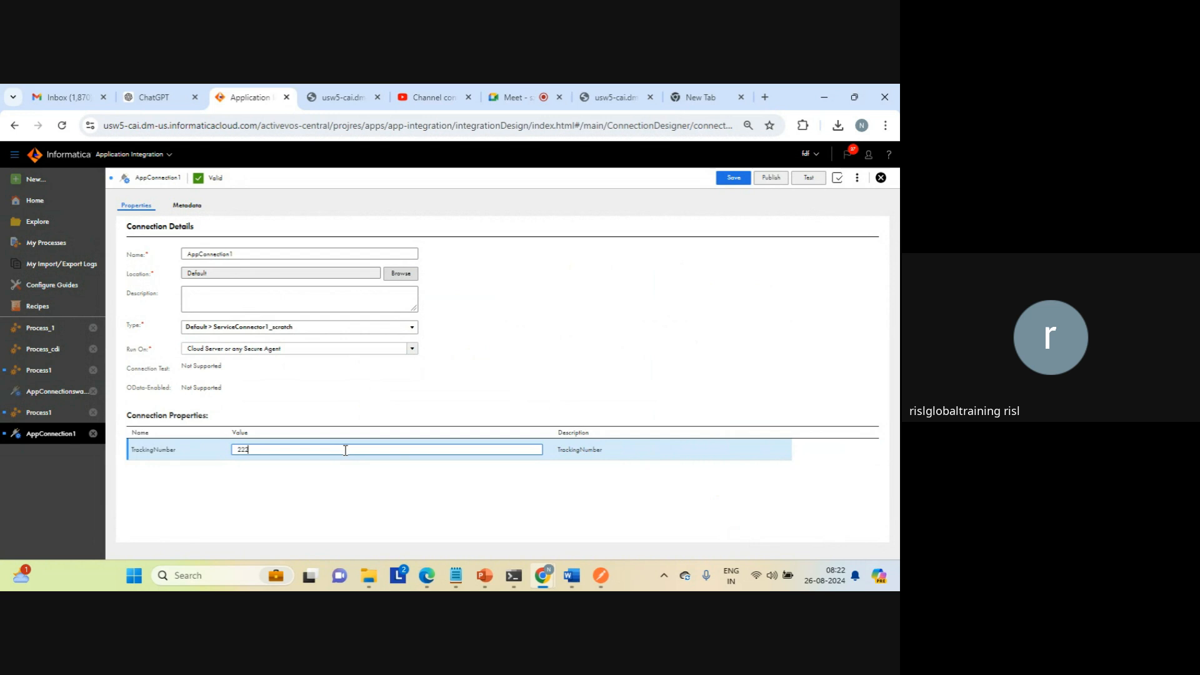
text(2222222222222222)
click(480, 373)
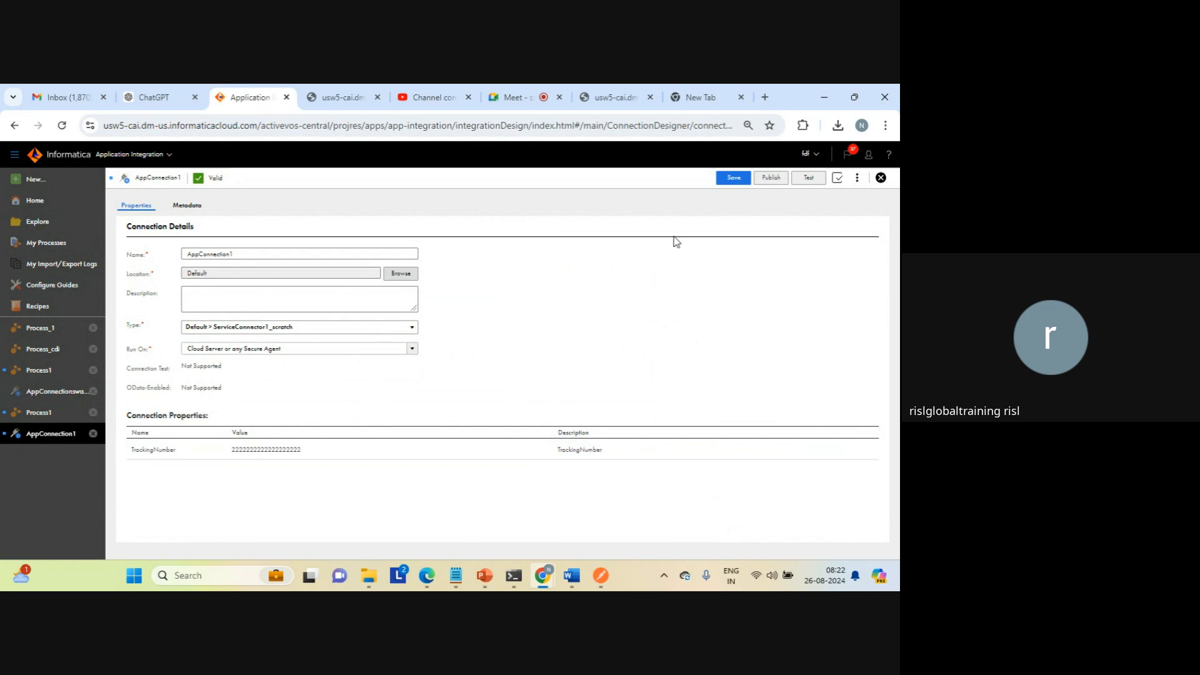
click(733, 178)
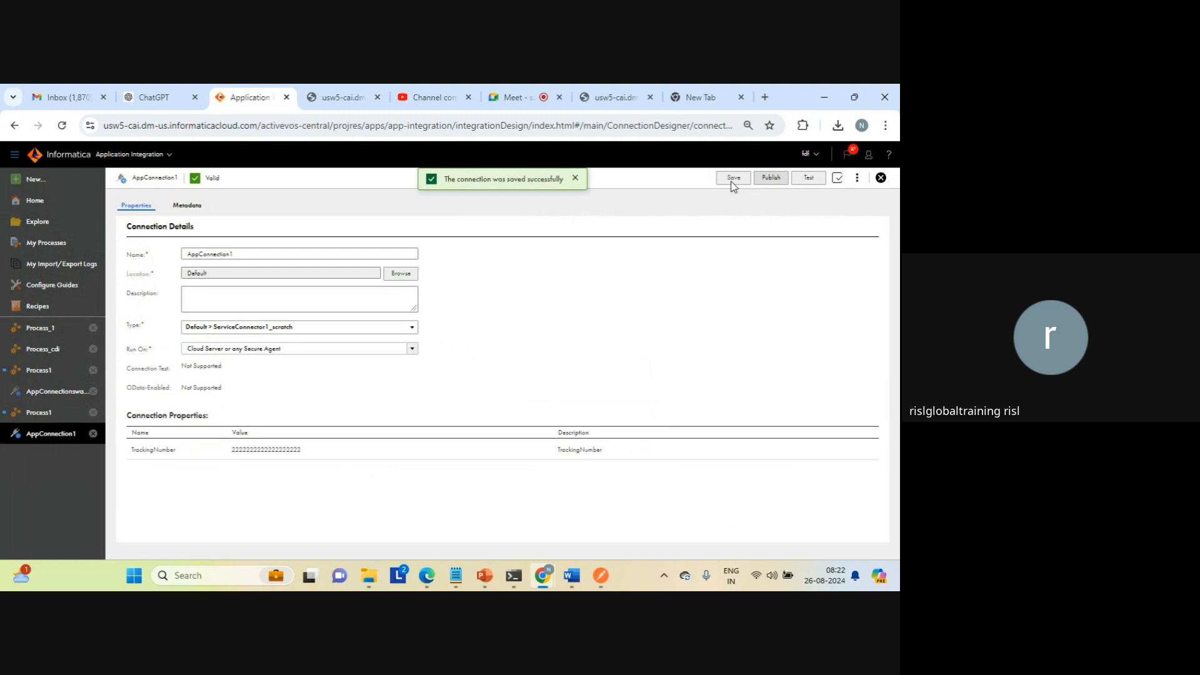
click(773, 178)
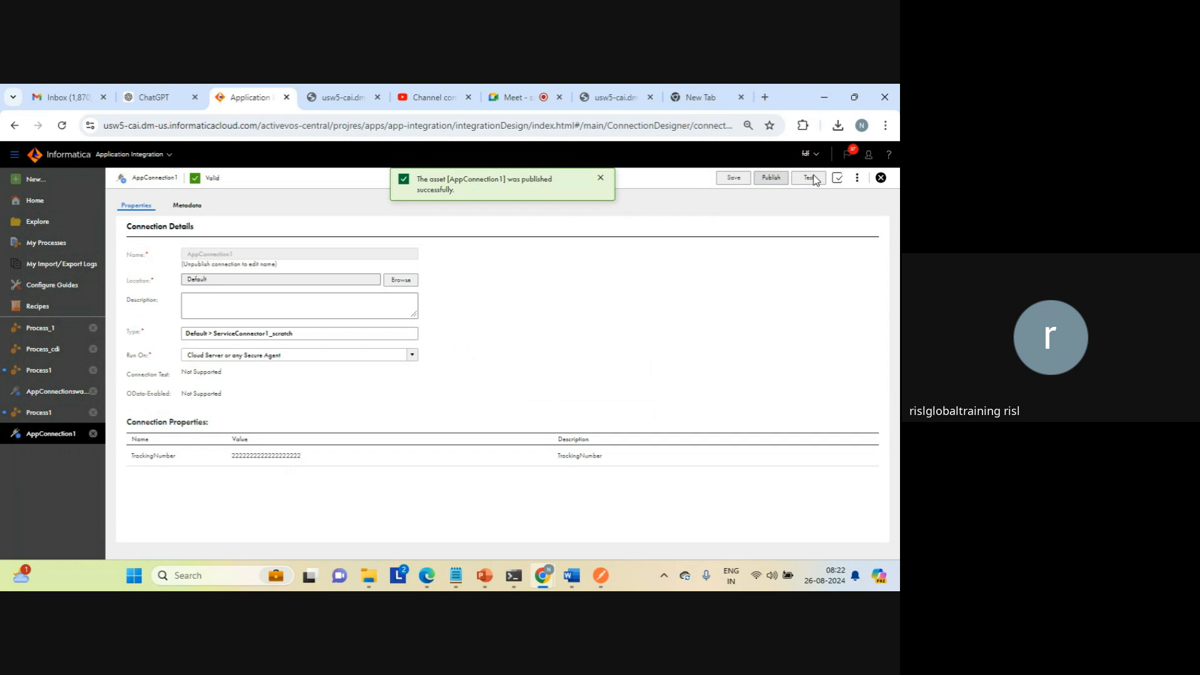
Step: View the properties detail of AppConnection1 to check its publication status, and close it
click(858, 179)
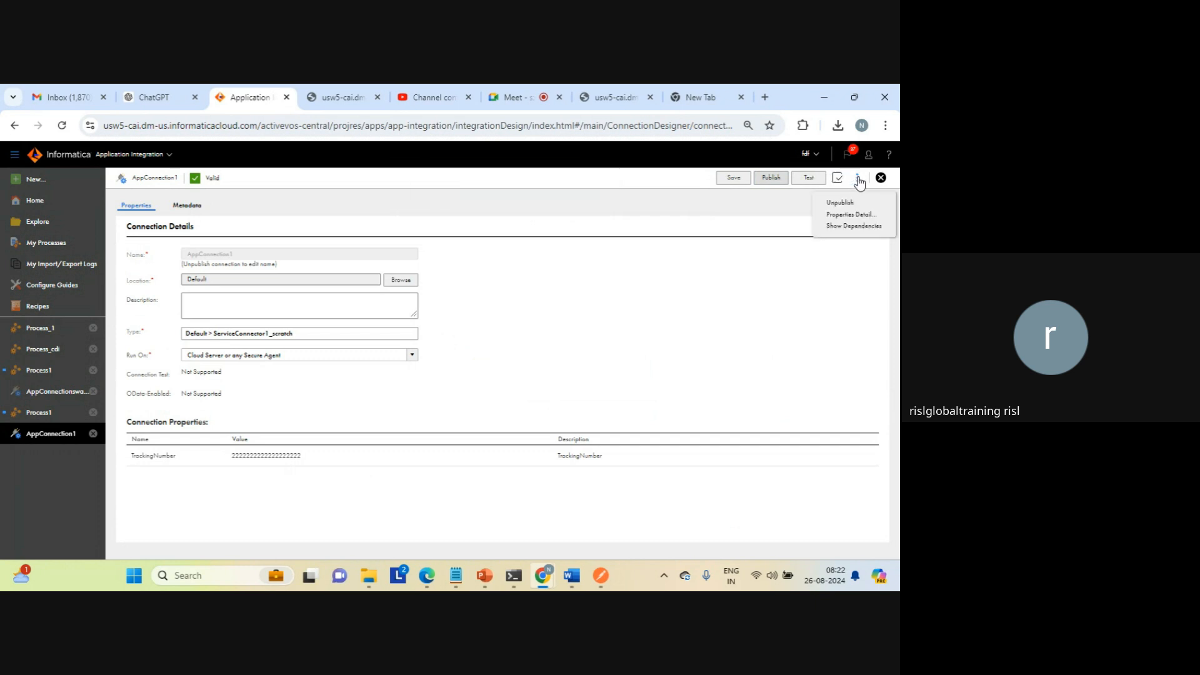
click(837, 214)
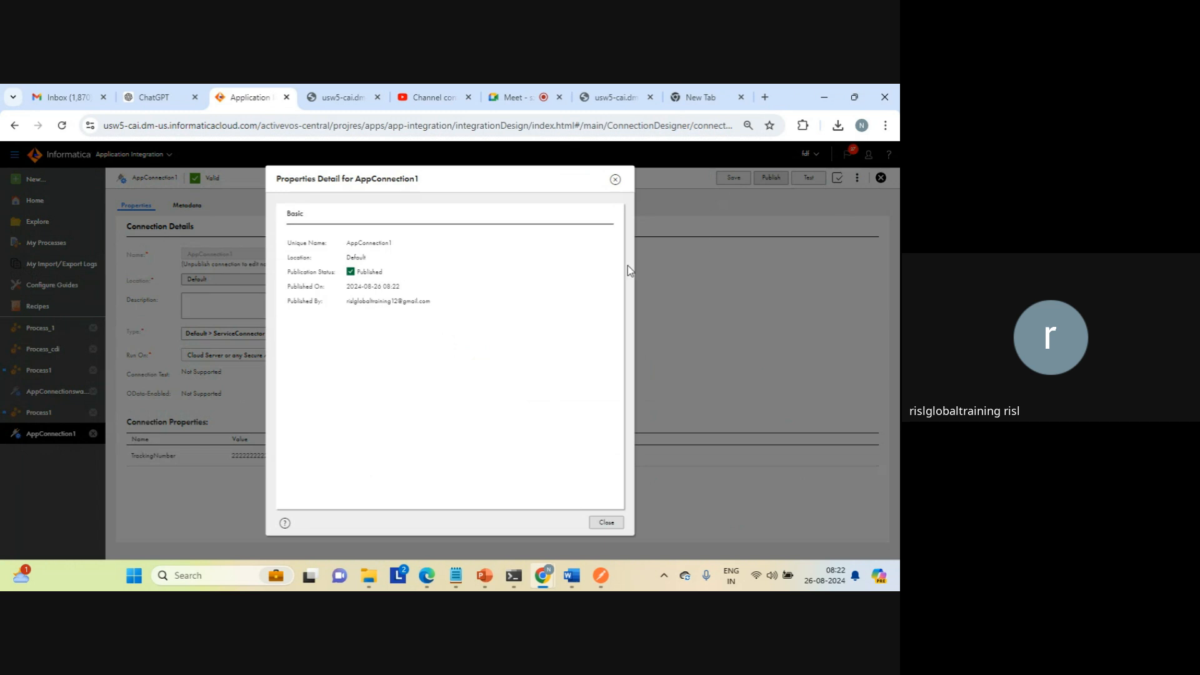
click(606, 522)
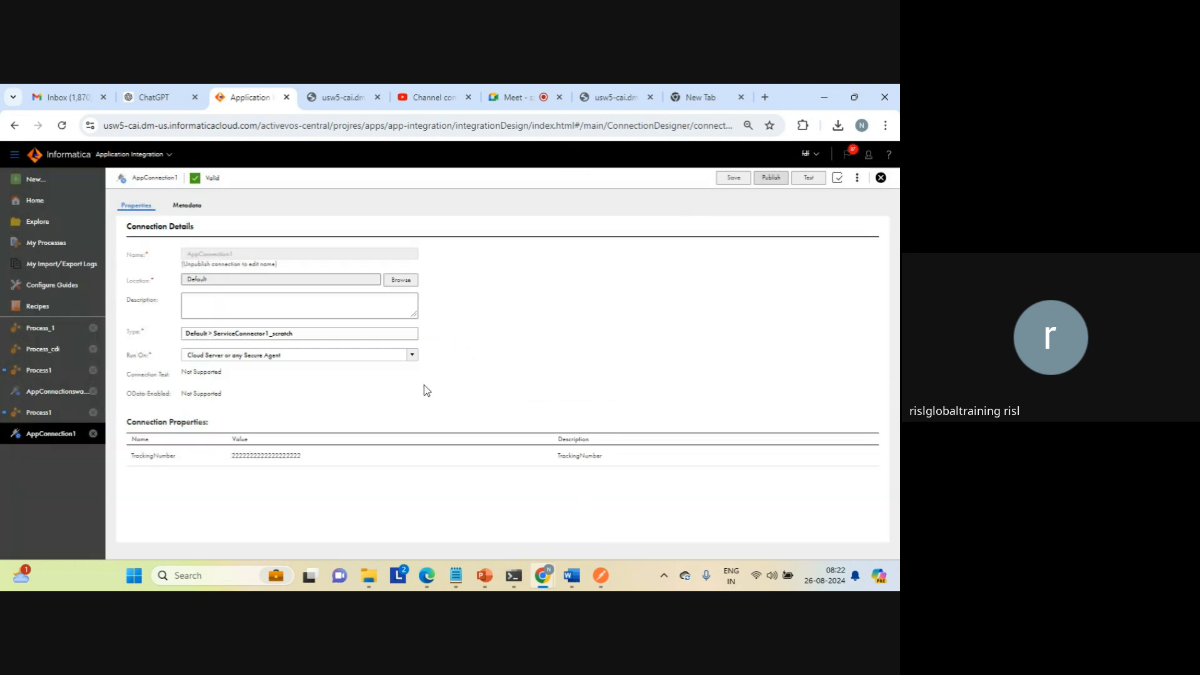
Step: Return to the newer Process1 and check which connections its Create 1 step offers
click(61, 411)
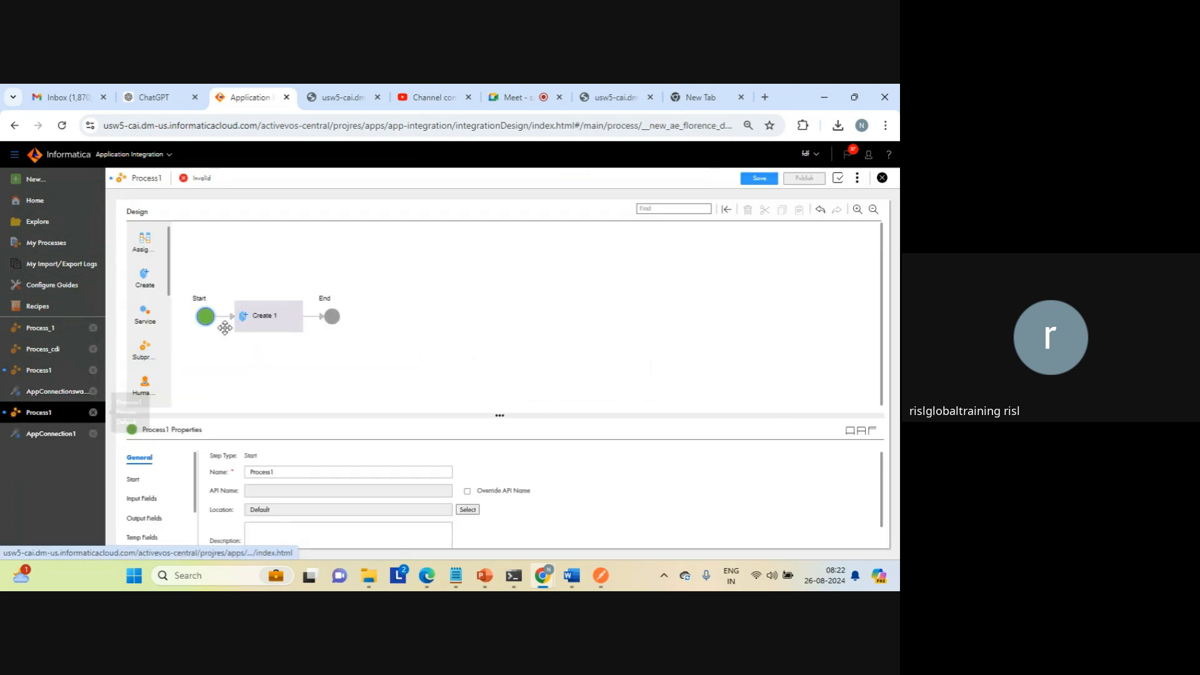
click(255, 321)
click(289, 462)
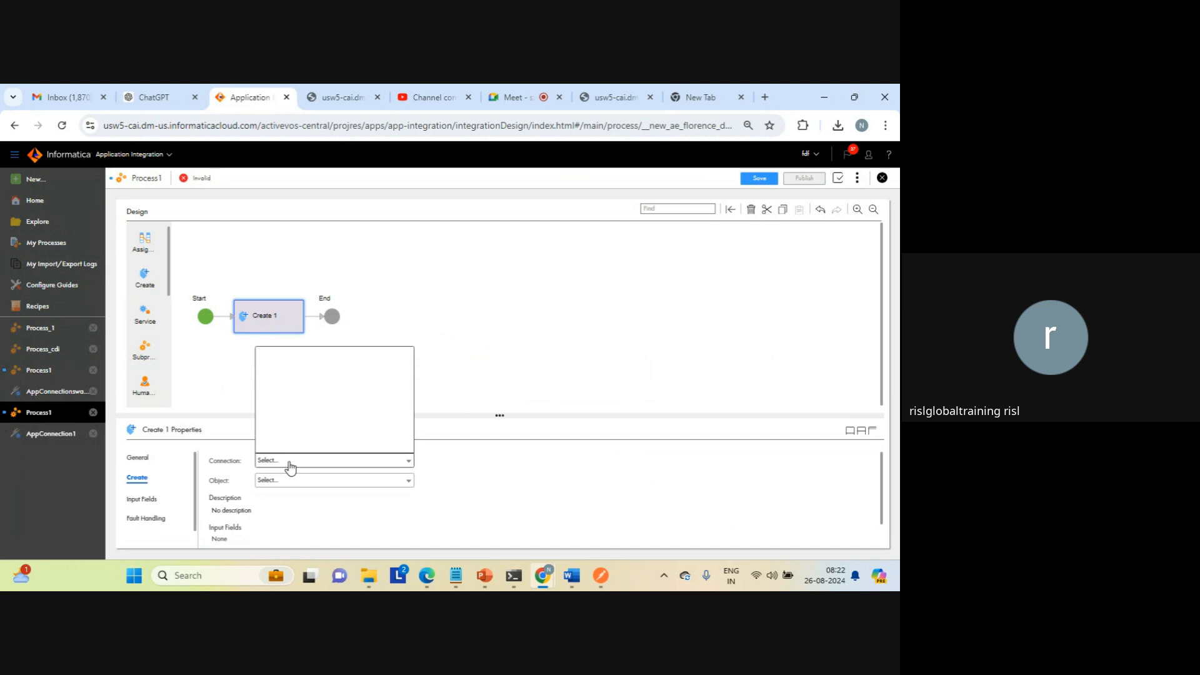
click(484, 340)
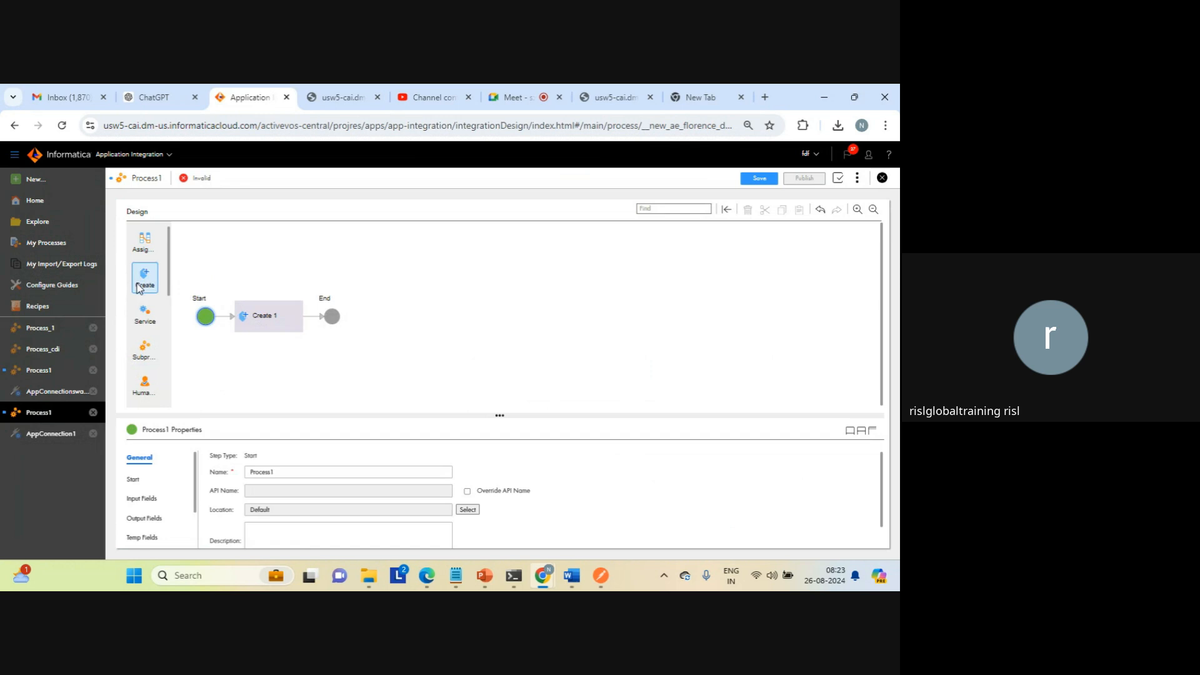
drag(139, 287, 322, 271)
Step: Close the blank New Tab and the last usw5-cai.dm-us.informaticacloud.com browser tab
click(740, 97)
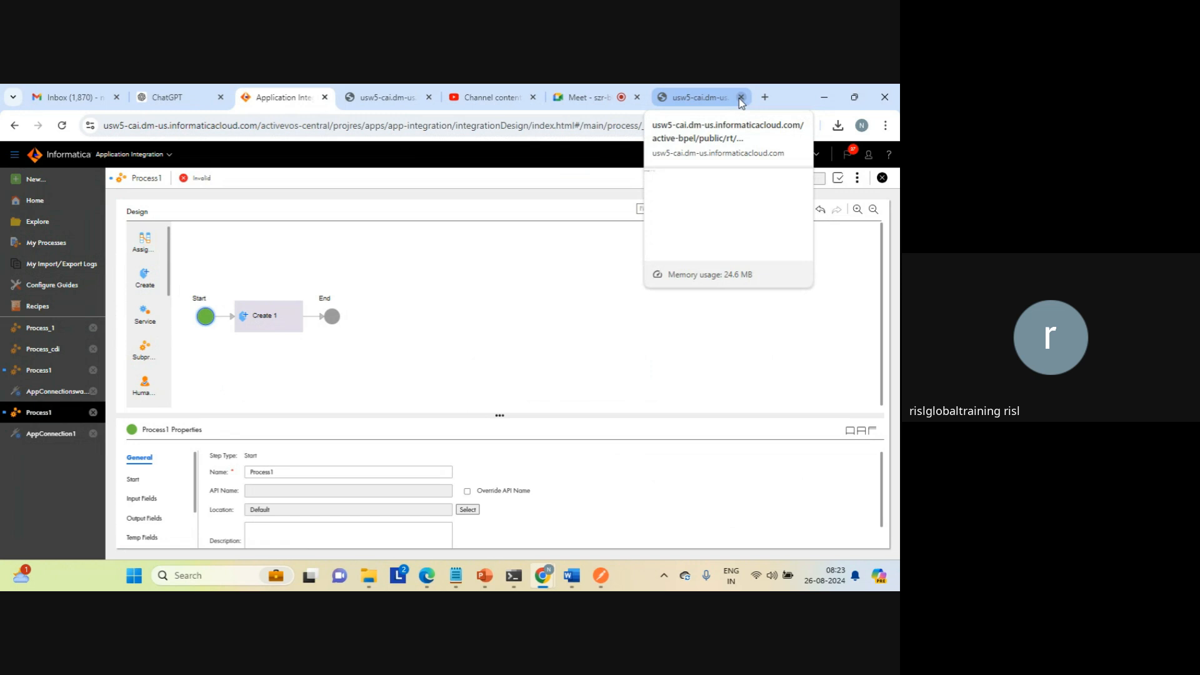
click(741, 97)
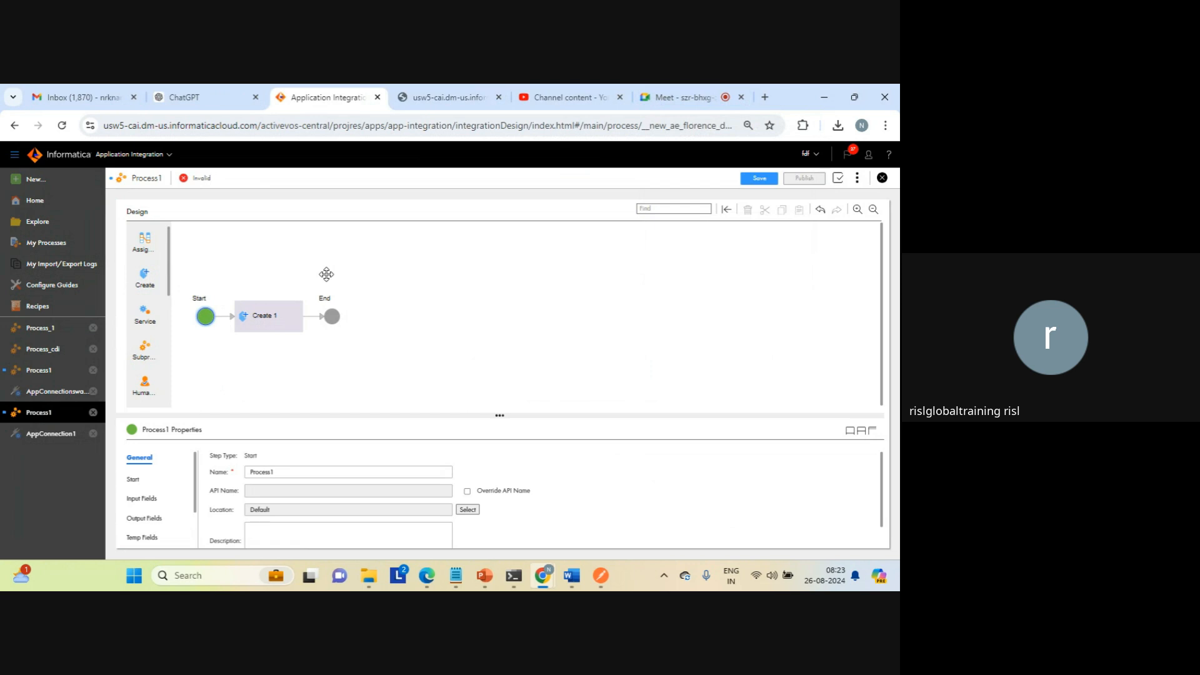
Step: View the Process_cdi and Process_1 designs, and examine the additional actions available for Process_1
click(27, 355)
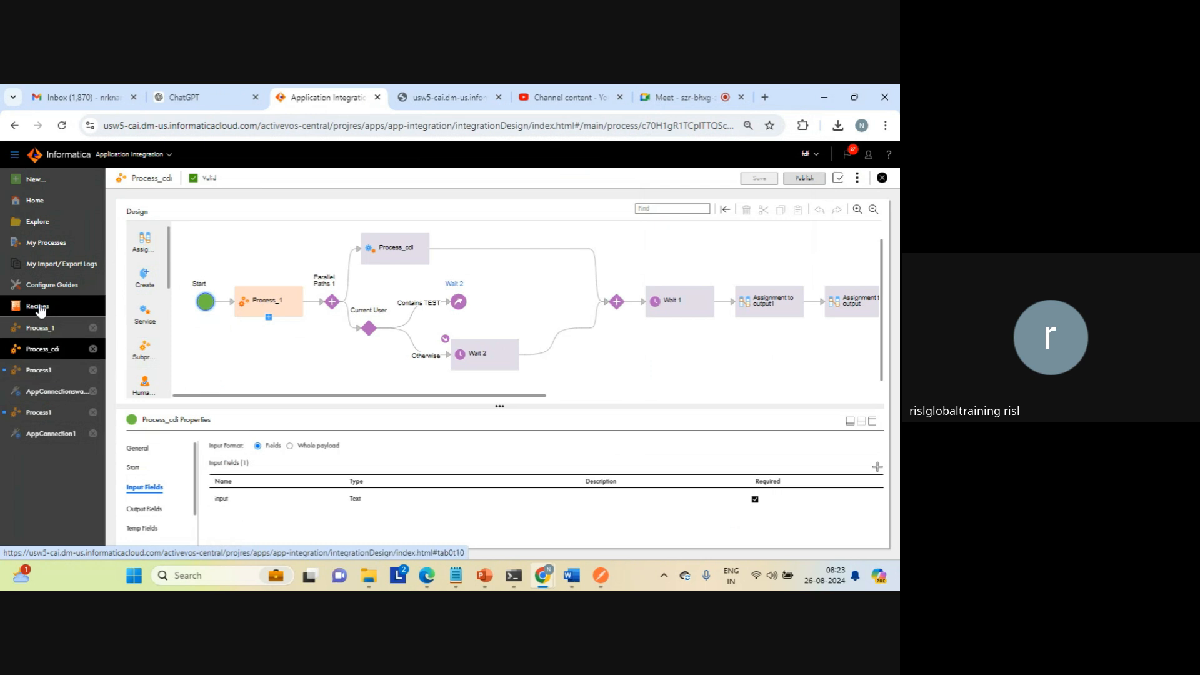
click(32, 331)
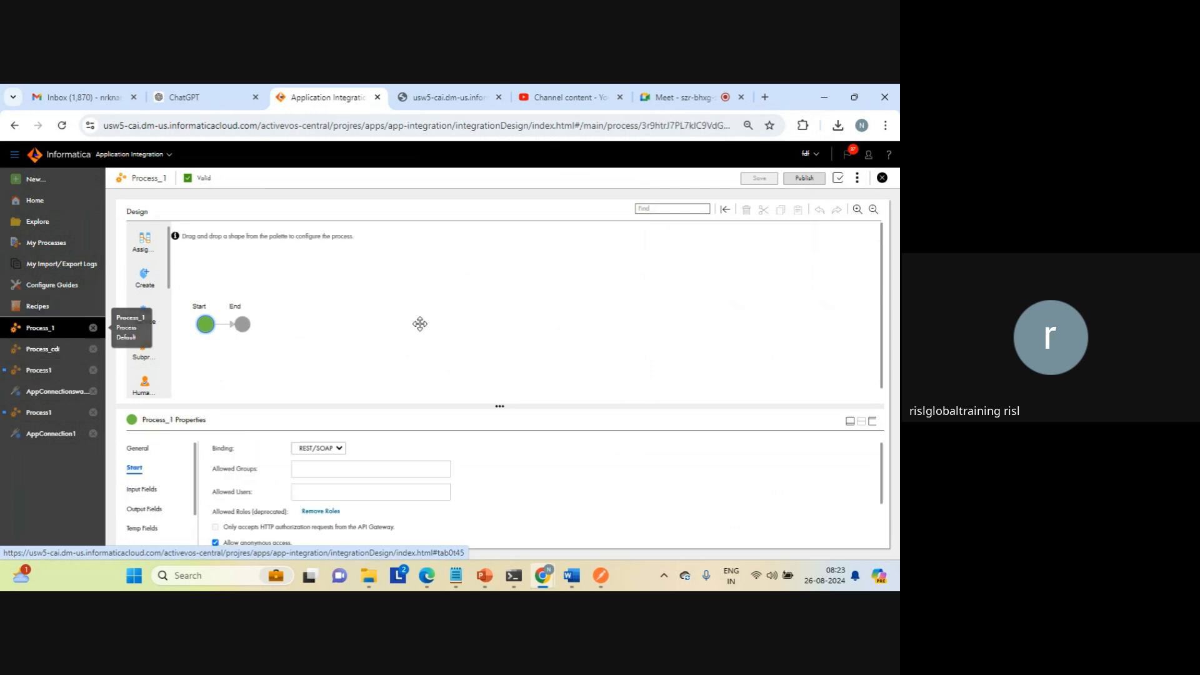
click(856, 180)
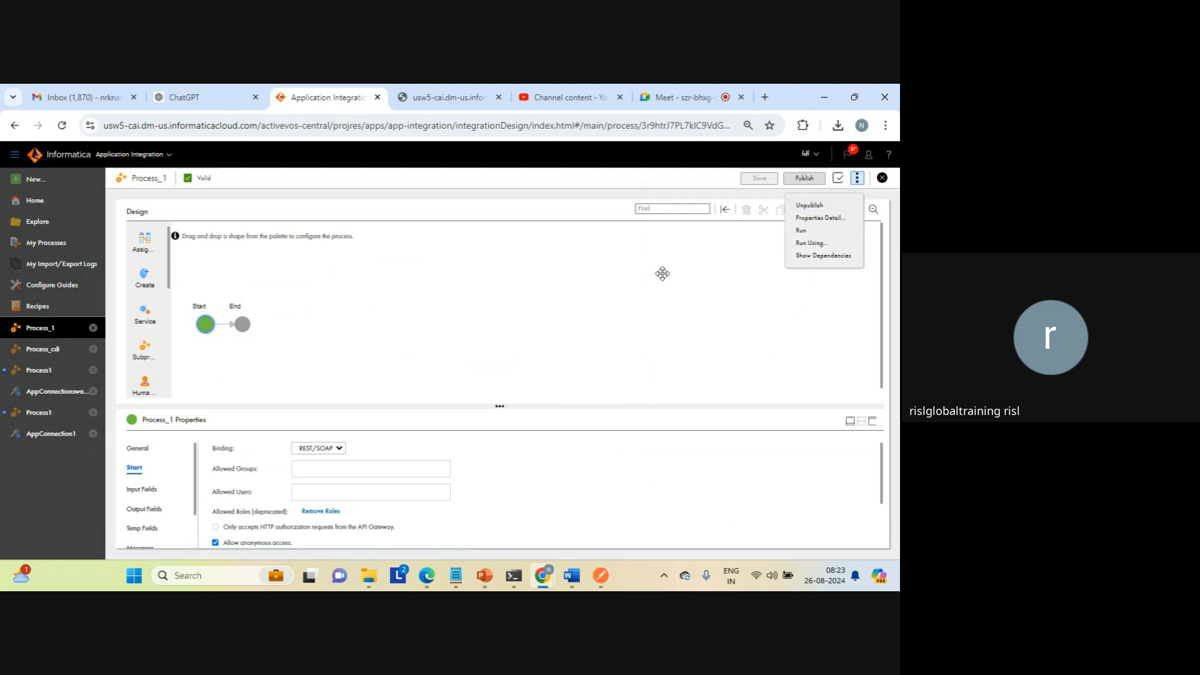
Step: Switch to the Application Integration Console, discarding all unsaved asset changes
click(169, 159)
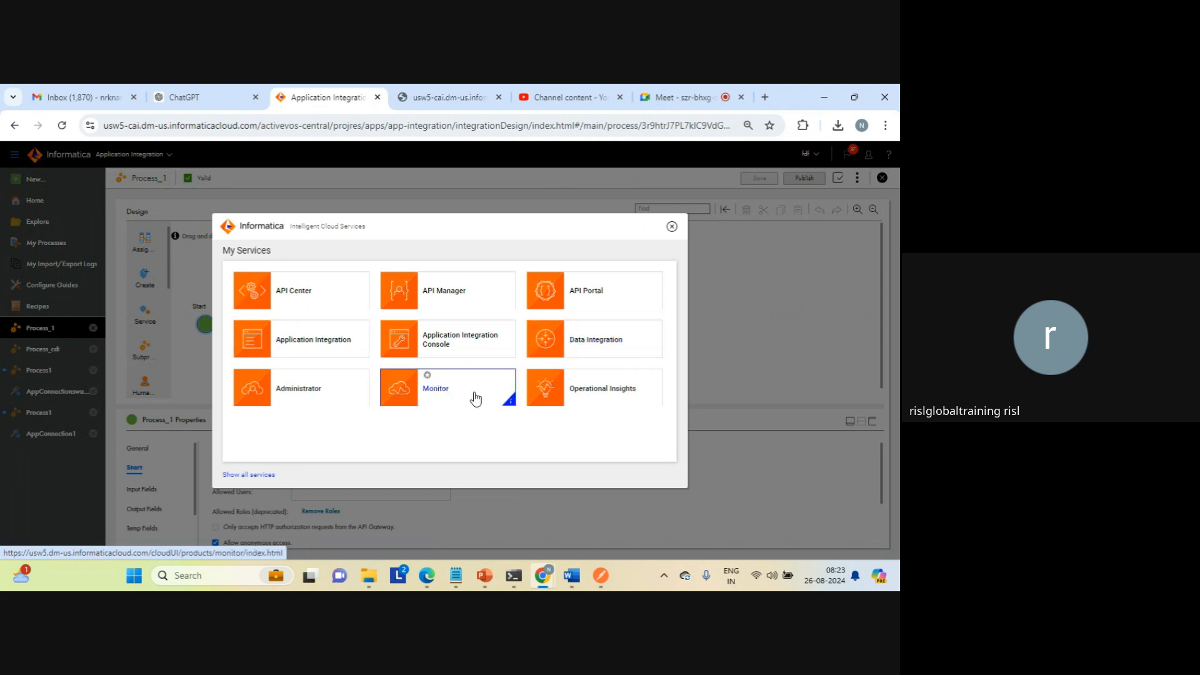
click(469, 341)
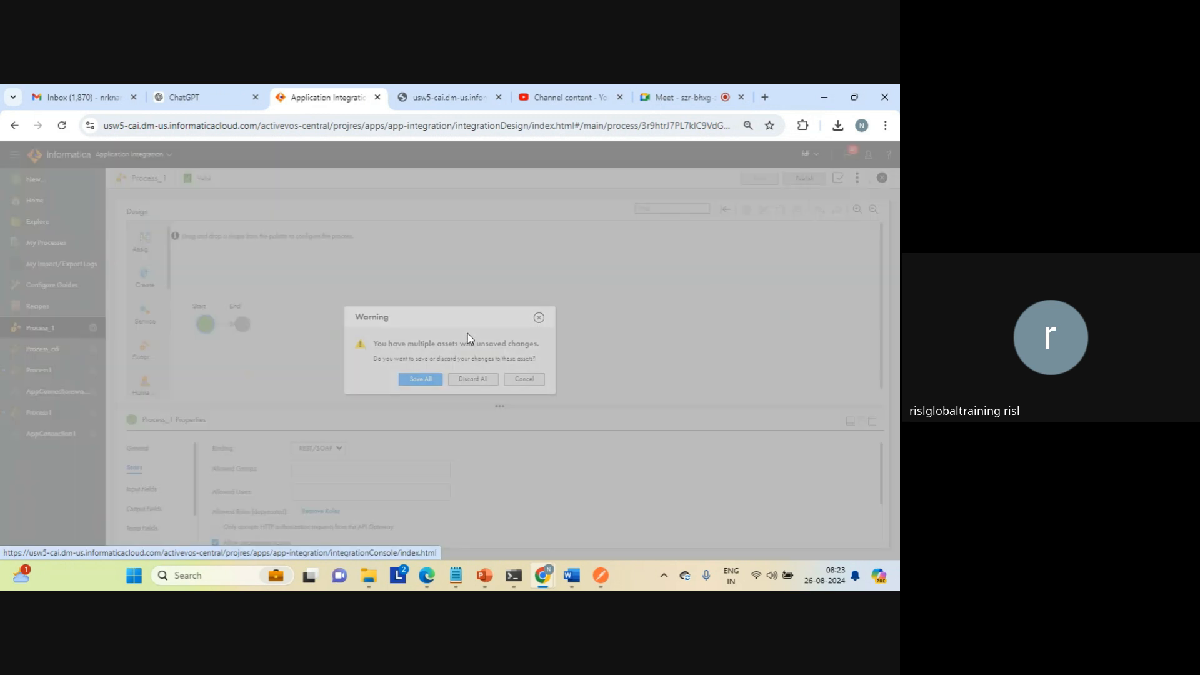
click(462, 382)
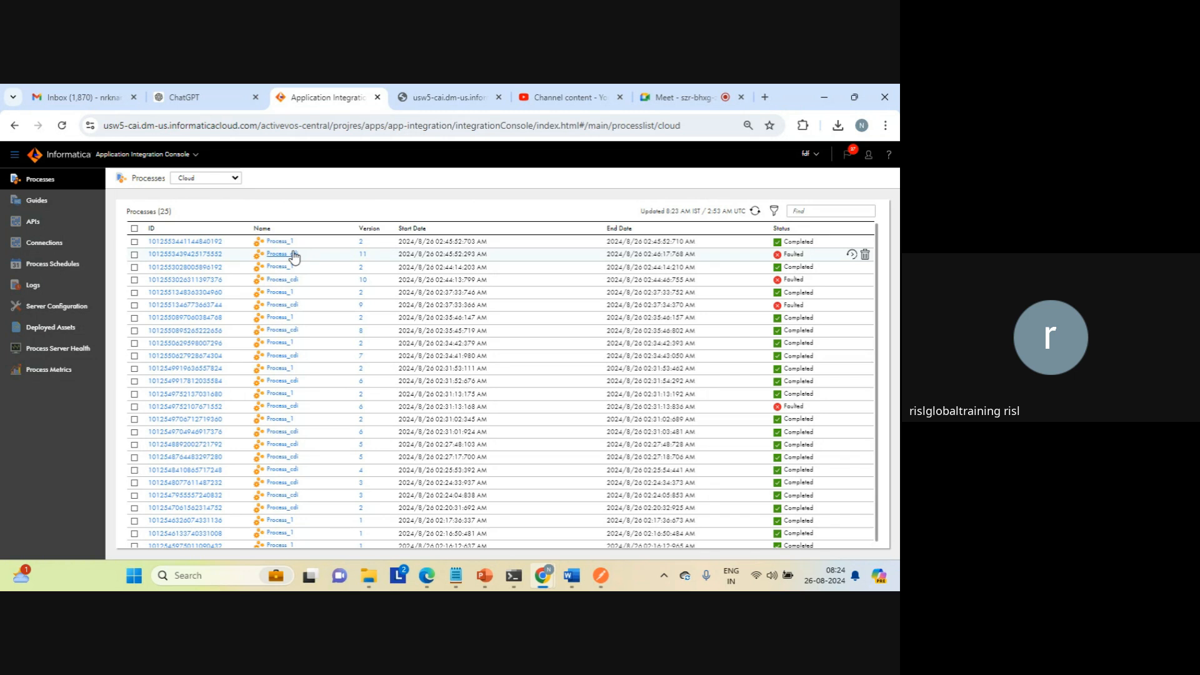
Step: View the run details of the most recent Process_1 instance and return to the process list
click(206, 242)
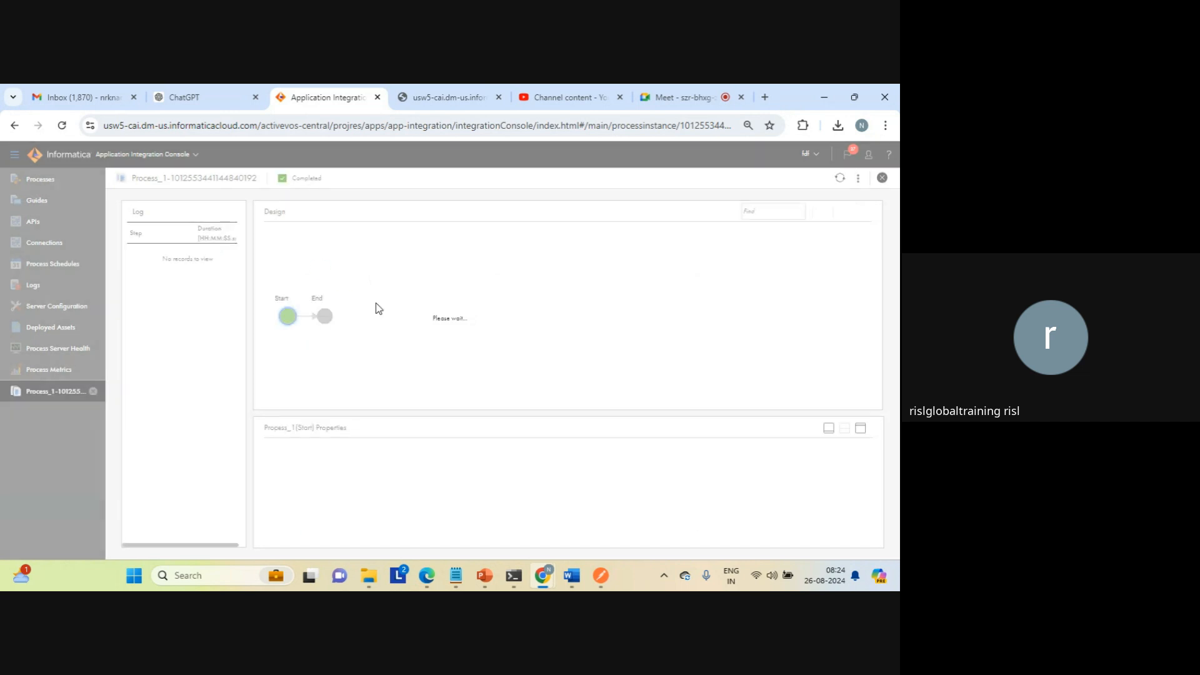
click(882, 178)
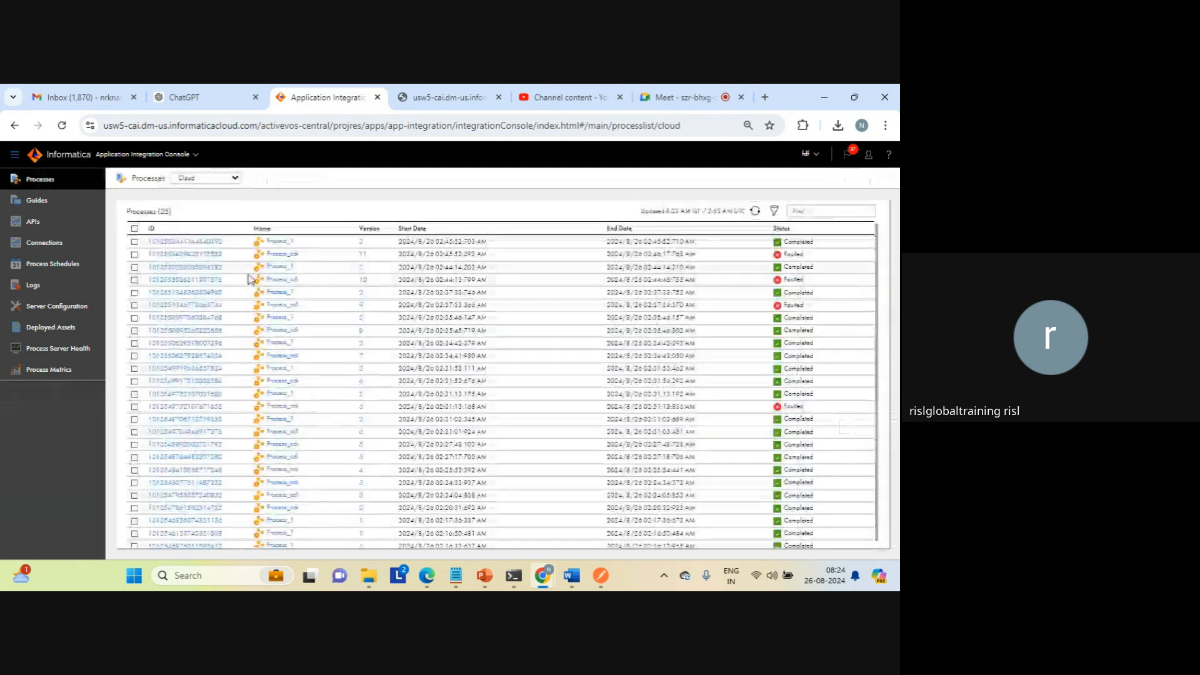
Step: View the most recent faulted Process_cdi run and the process's deployed versions, returning to the process list
click(178, 254)
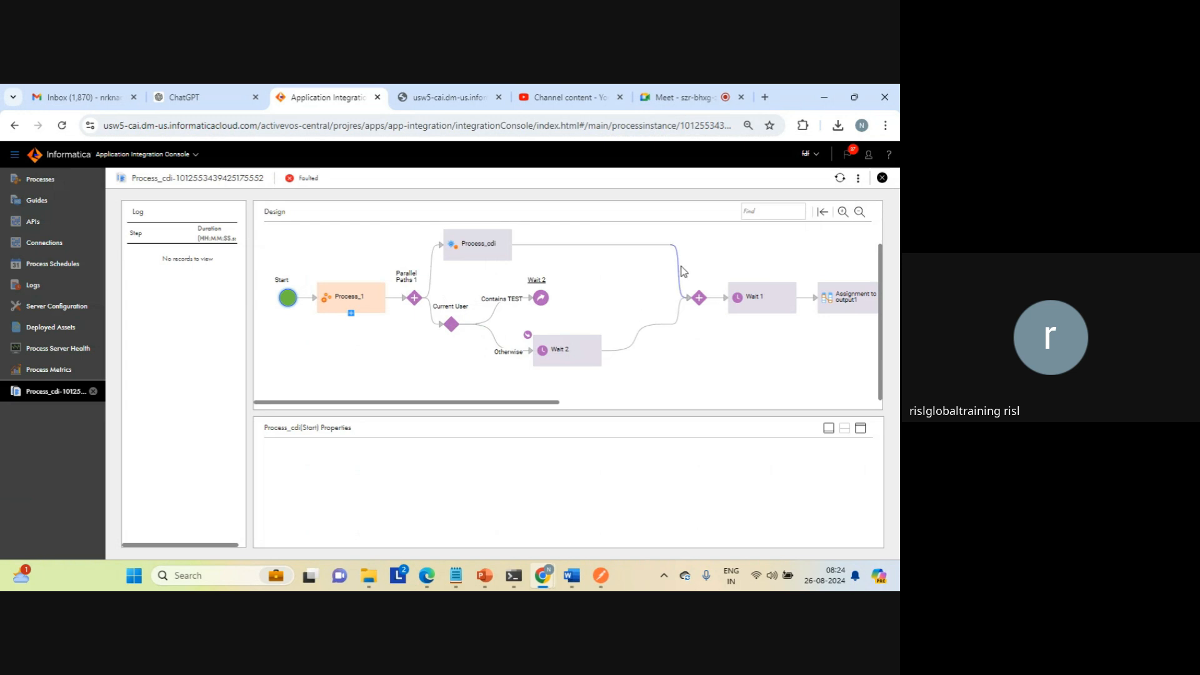
click(882, 178)
click(295, 262)
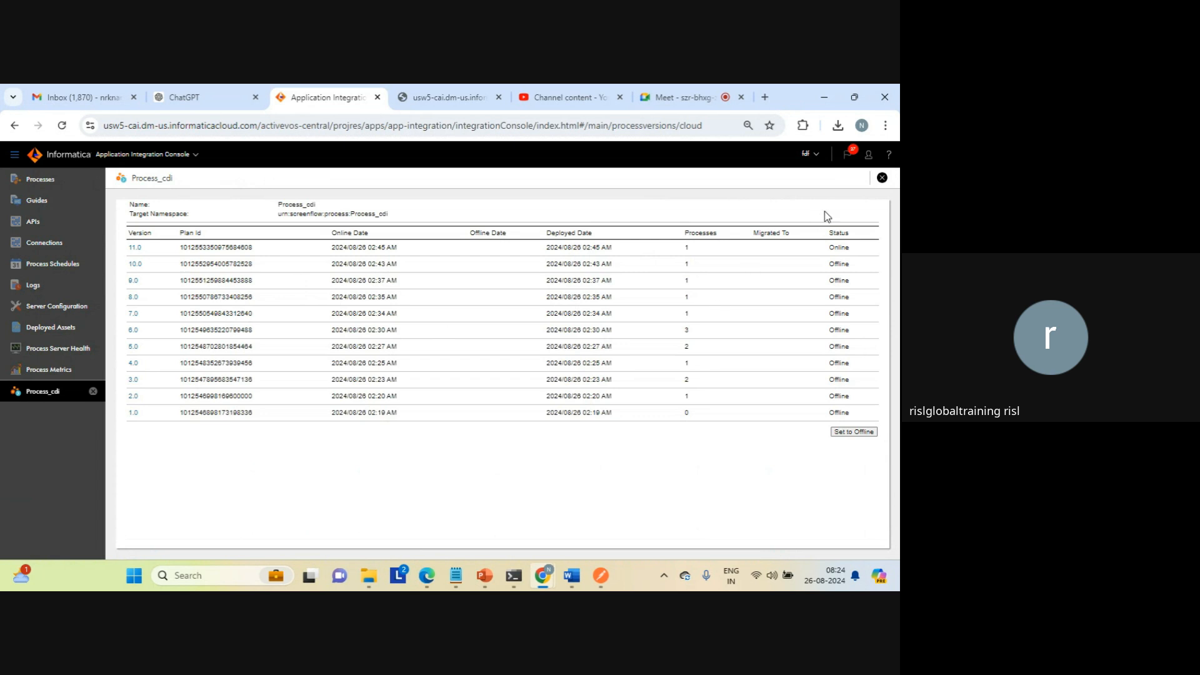
click(882, 178)
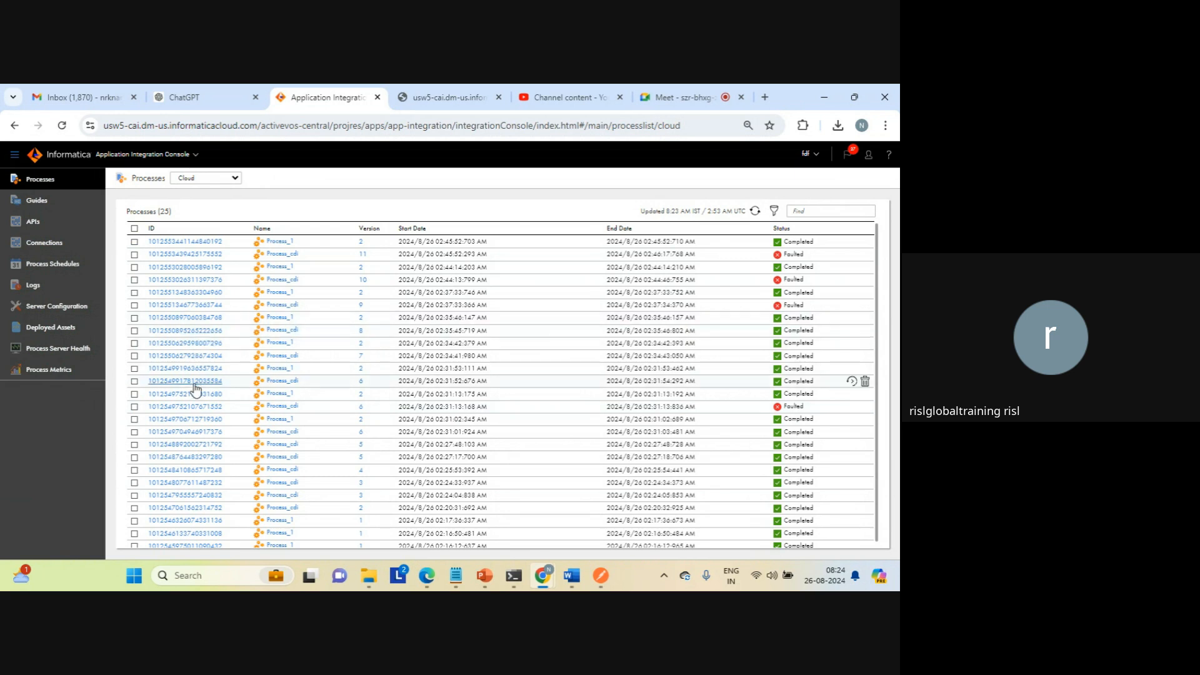
Step: Open the faulted version 6 run of Process_cdi in the Advanced View
click(194, 407)
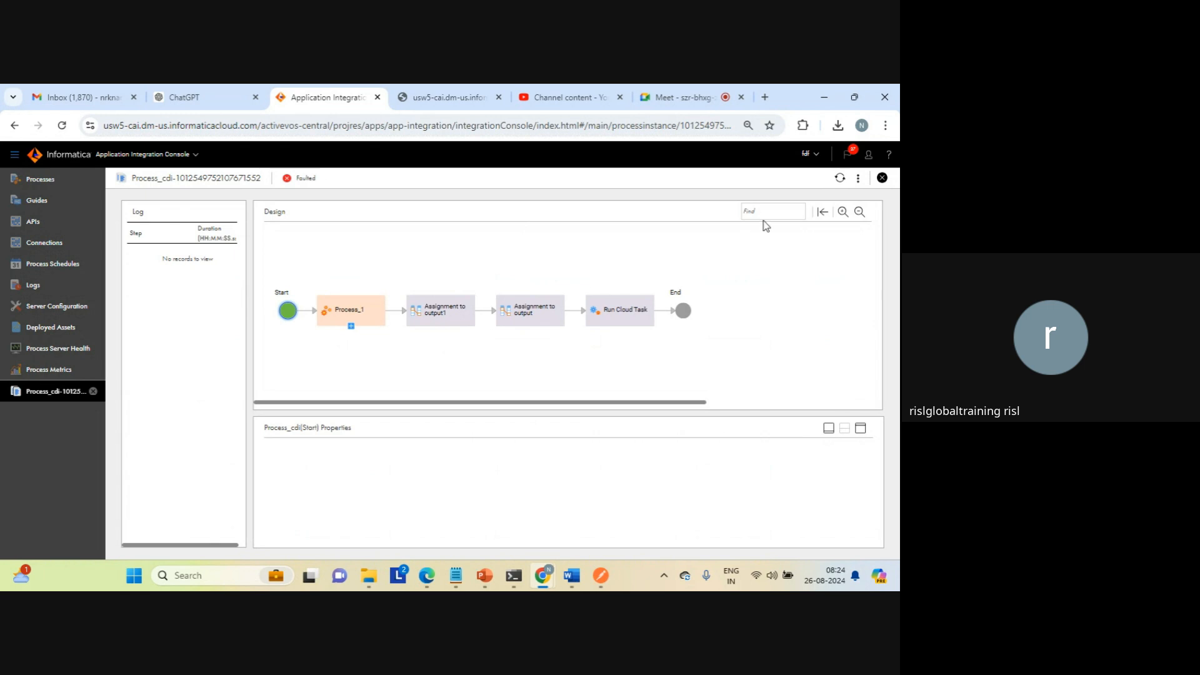
click(858, 180)
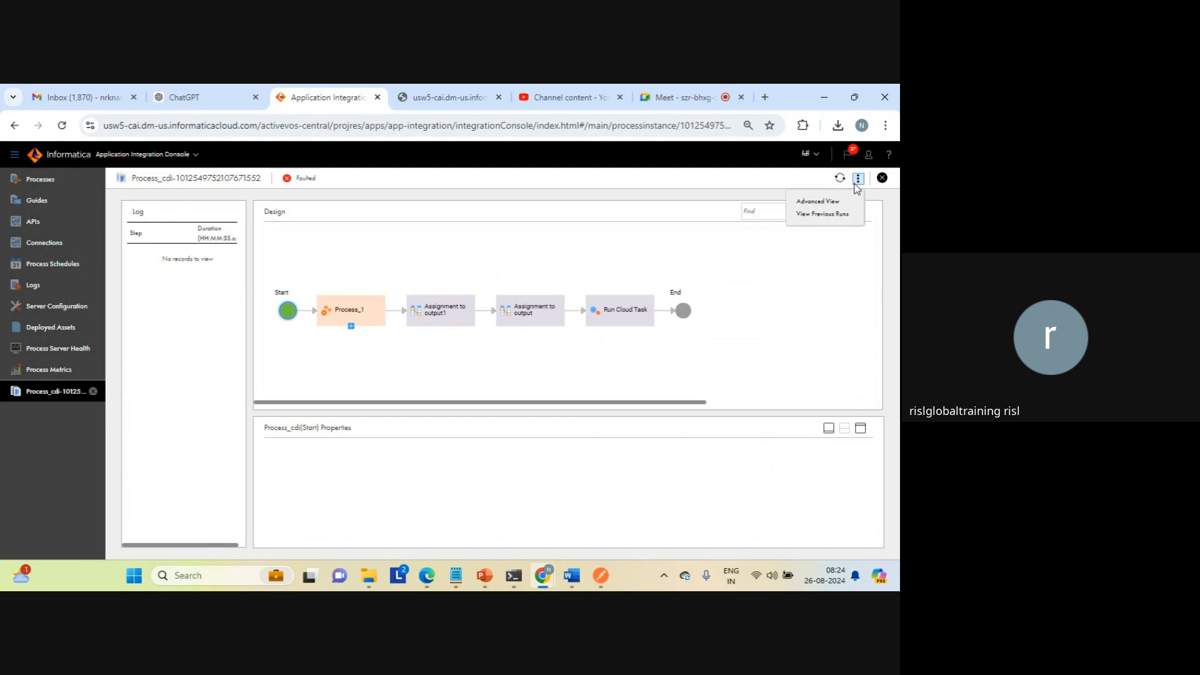
click(816, 201)
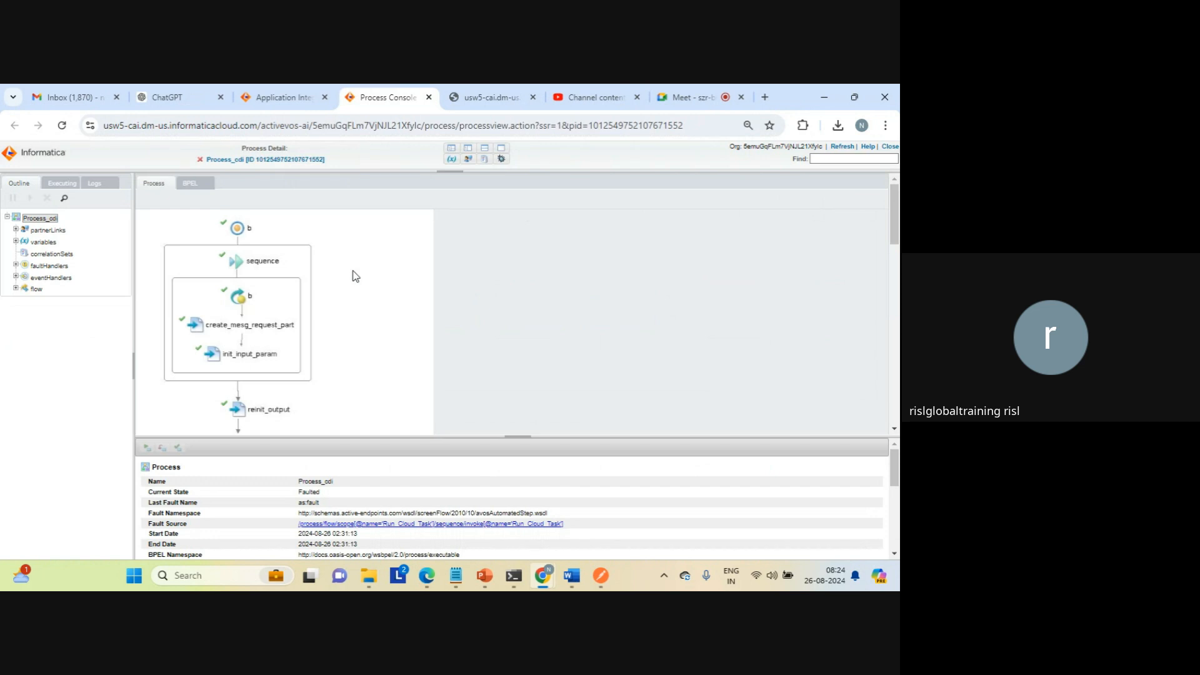
Step: Expand the process flow in the outline and view the details of the Process_1 scope
click(16, 288)
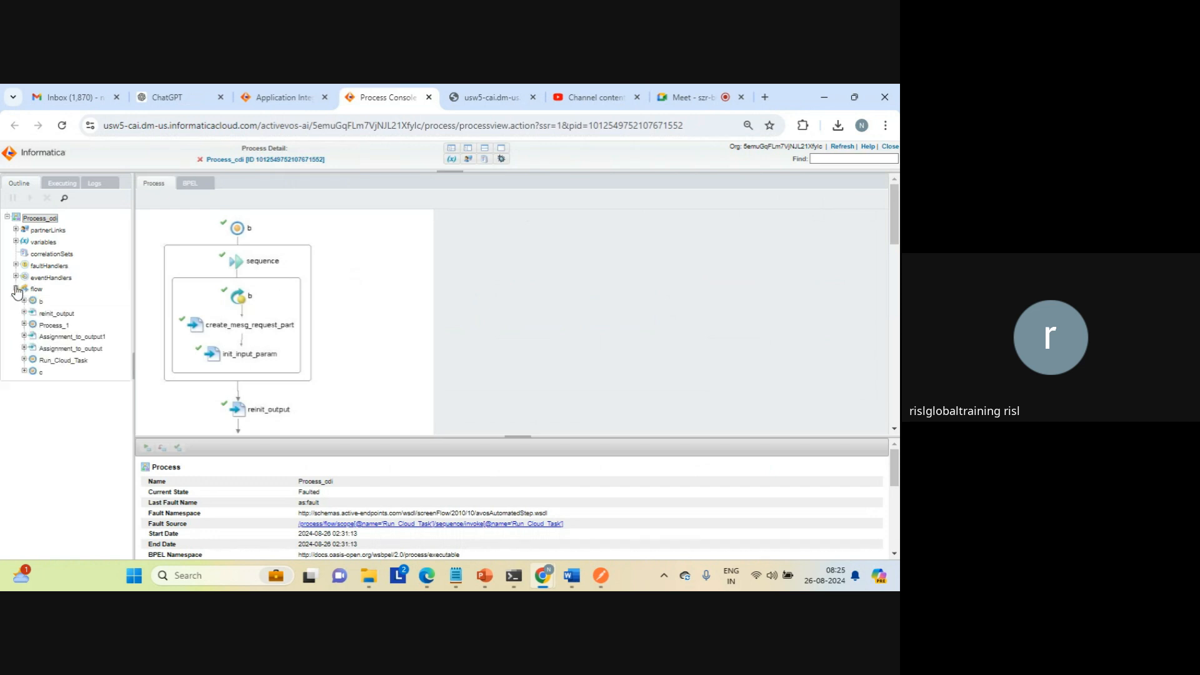
click(24, 324)
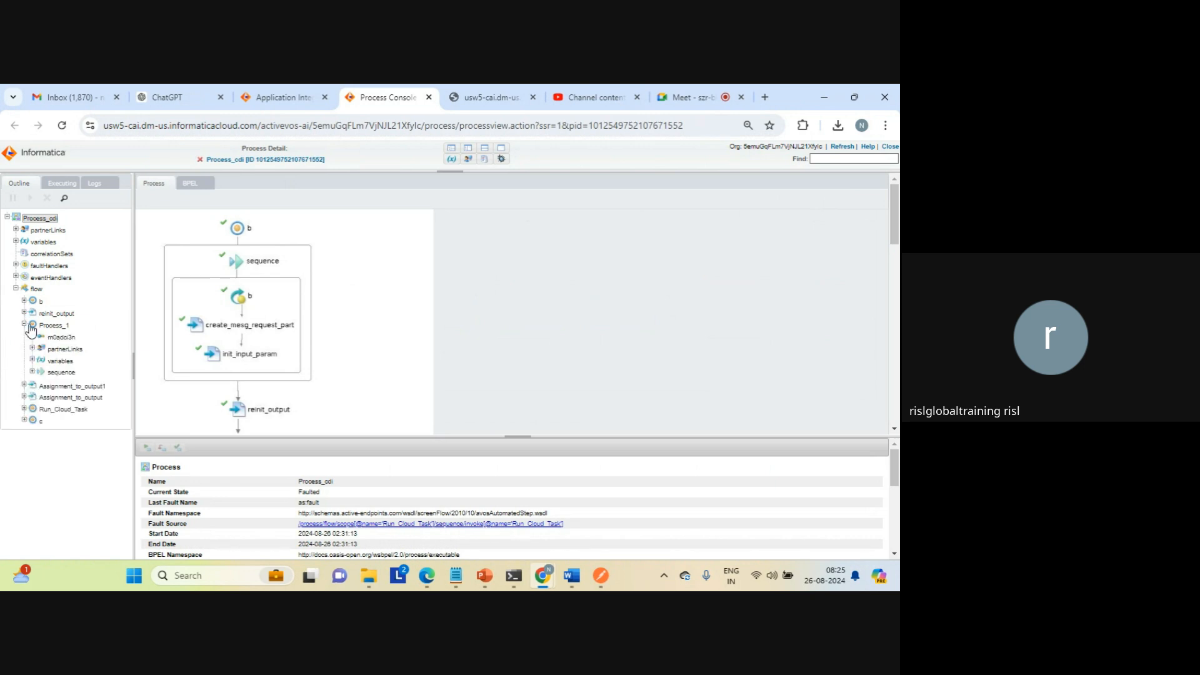
click(53, 325)
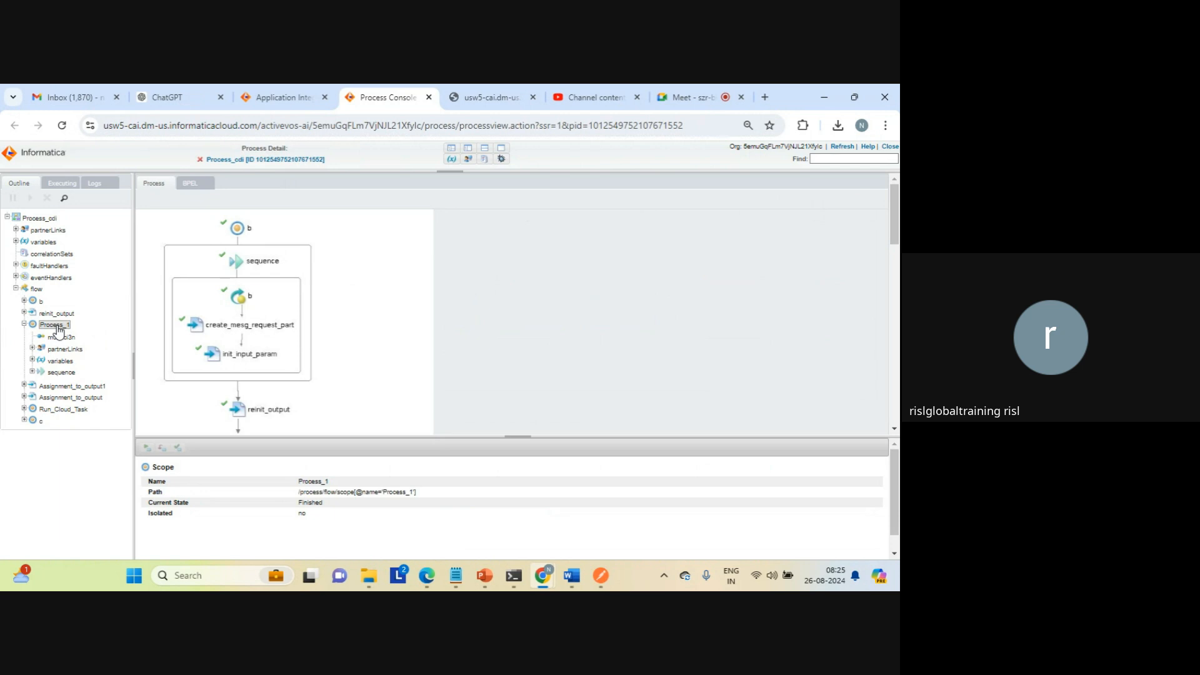
Step: Inspect the instance data of the Process_1 scope's subflowInit input, subflowInit response and objects variables
click(32, 361)
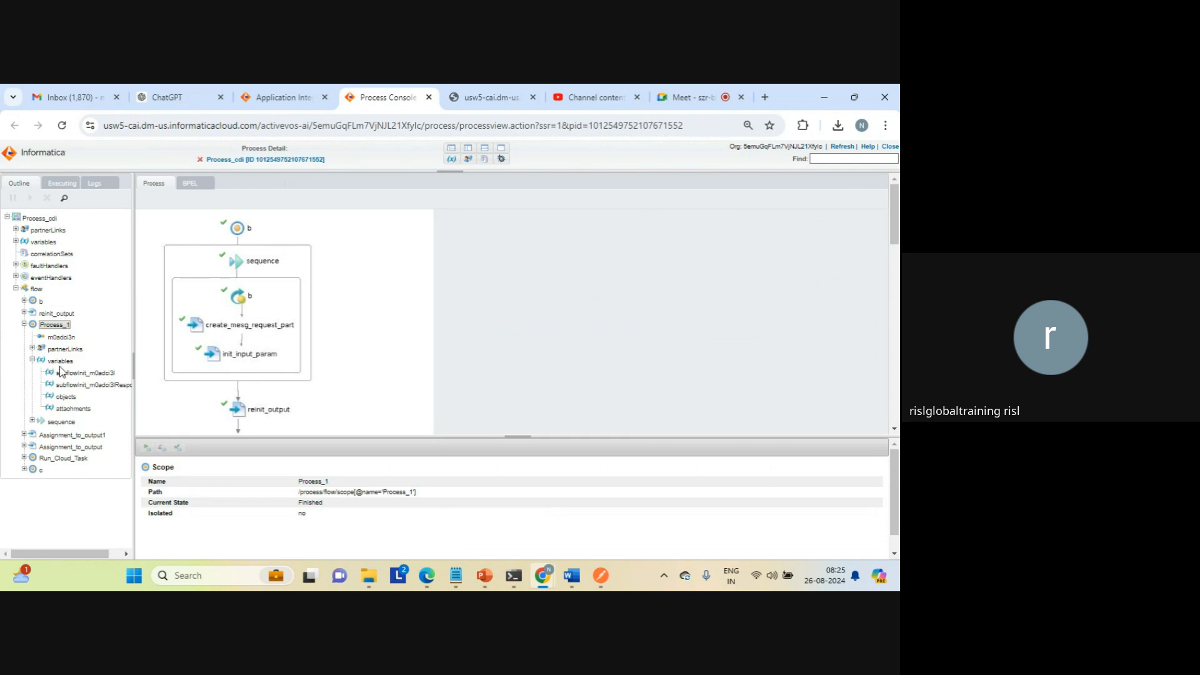
click(69, 373)
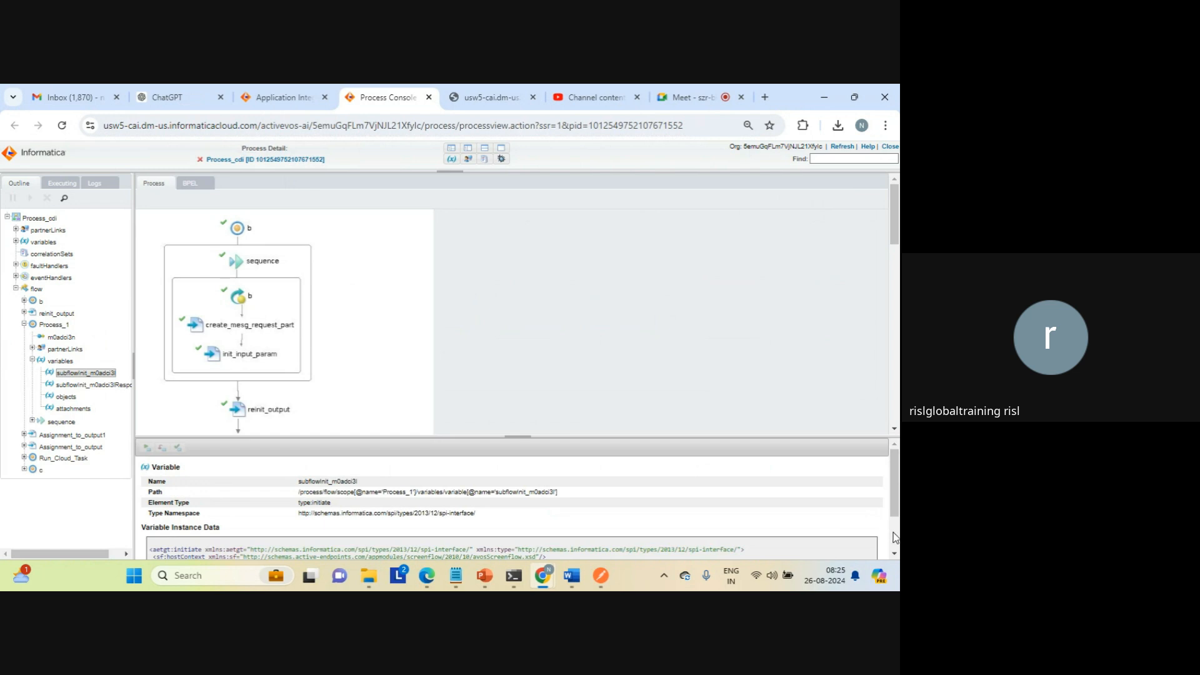
scroll(895, 537, down, 1)
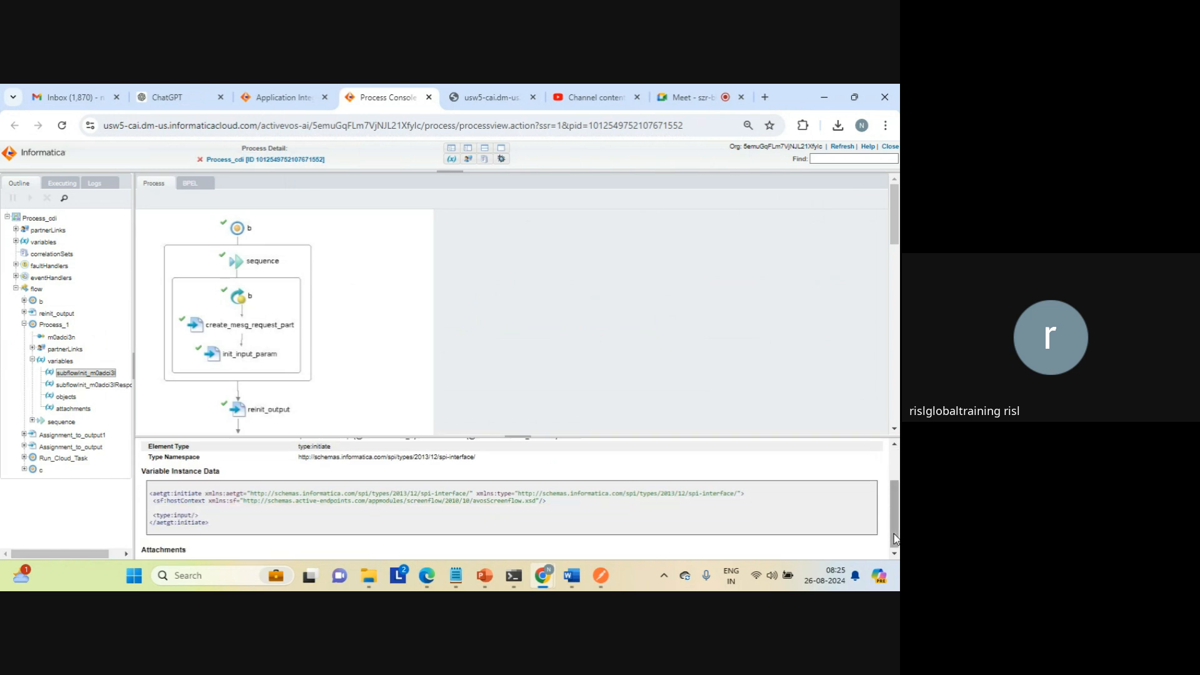
triple_click(332, 502)
click(321, 516)
click(92, 385)
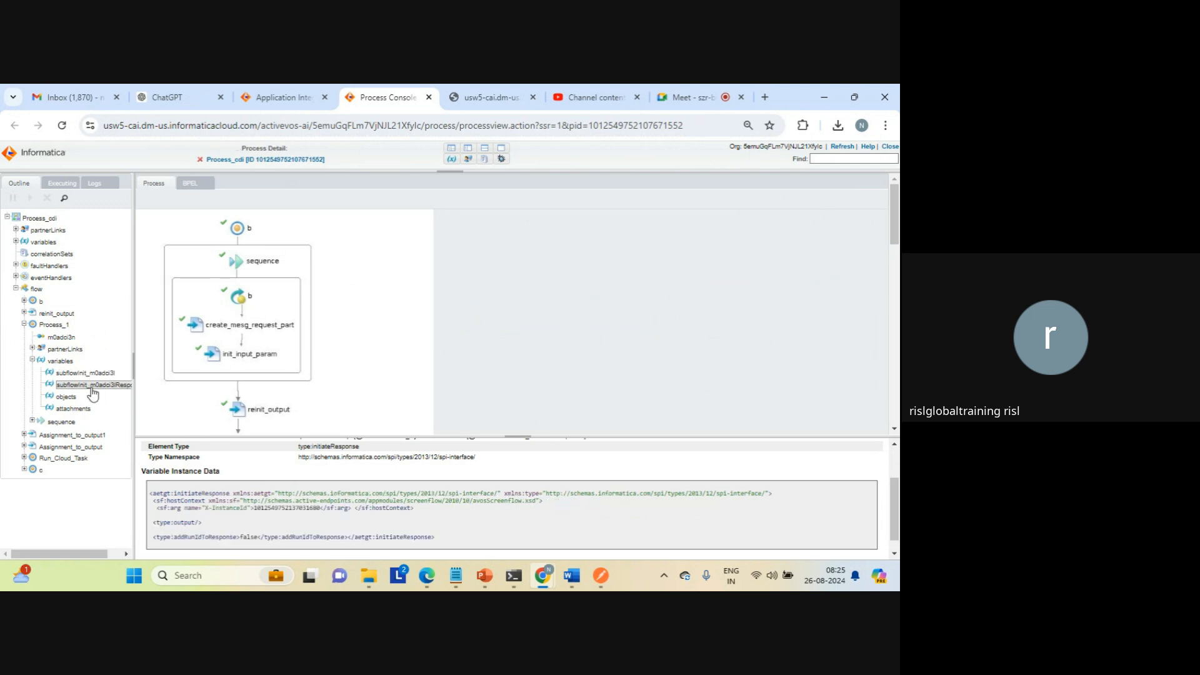
click(71, 397)
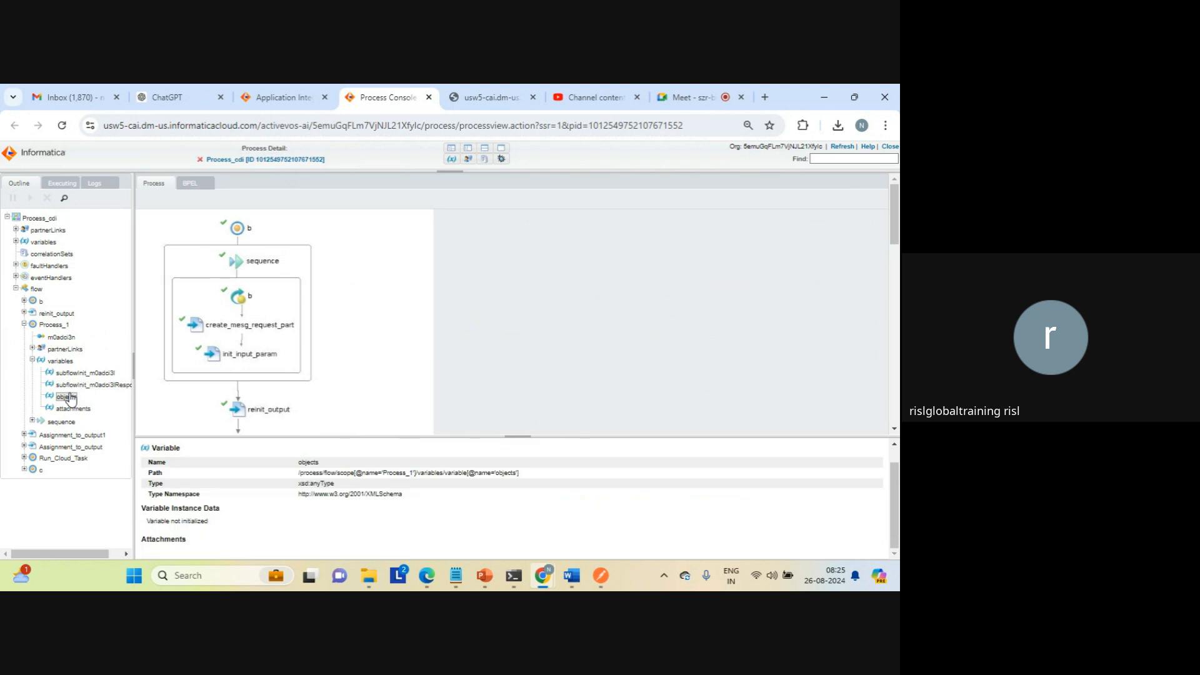
Step: Examine the assign activity's copy expression and the Process_1 invoke details within the Process_1 sequence
click(34, 423)
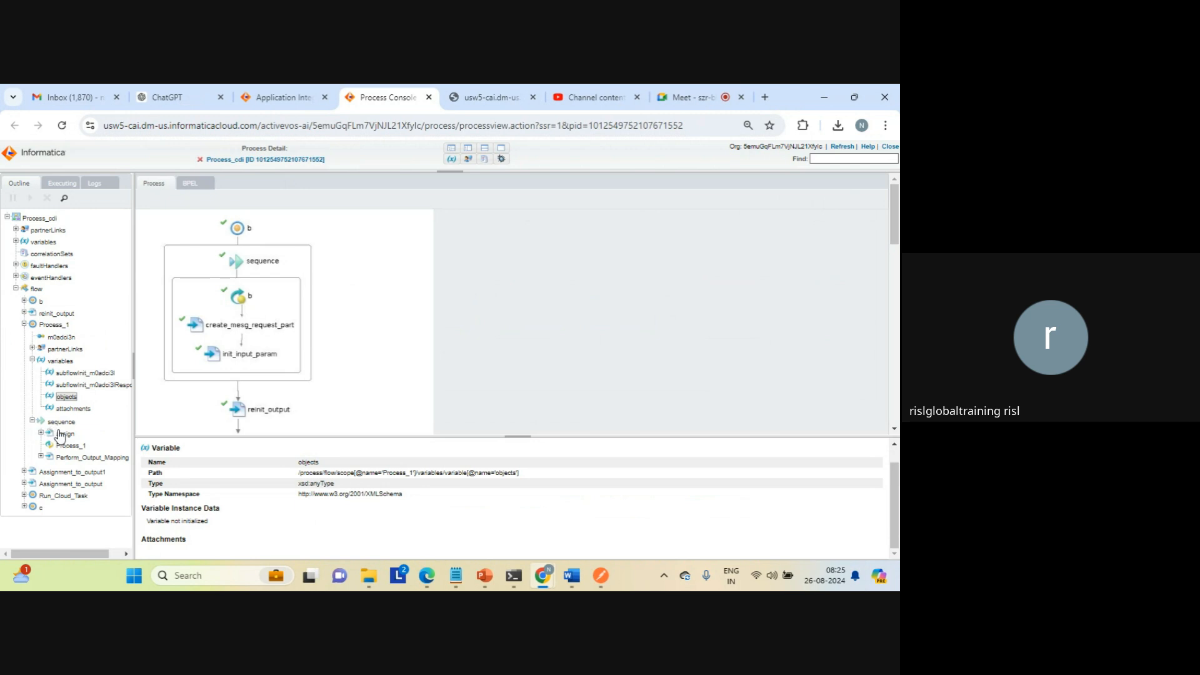
click(62, 435)
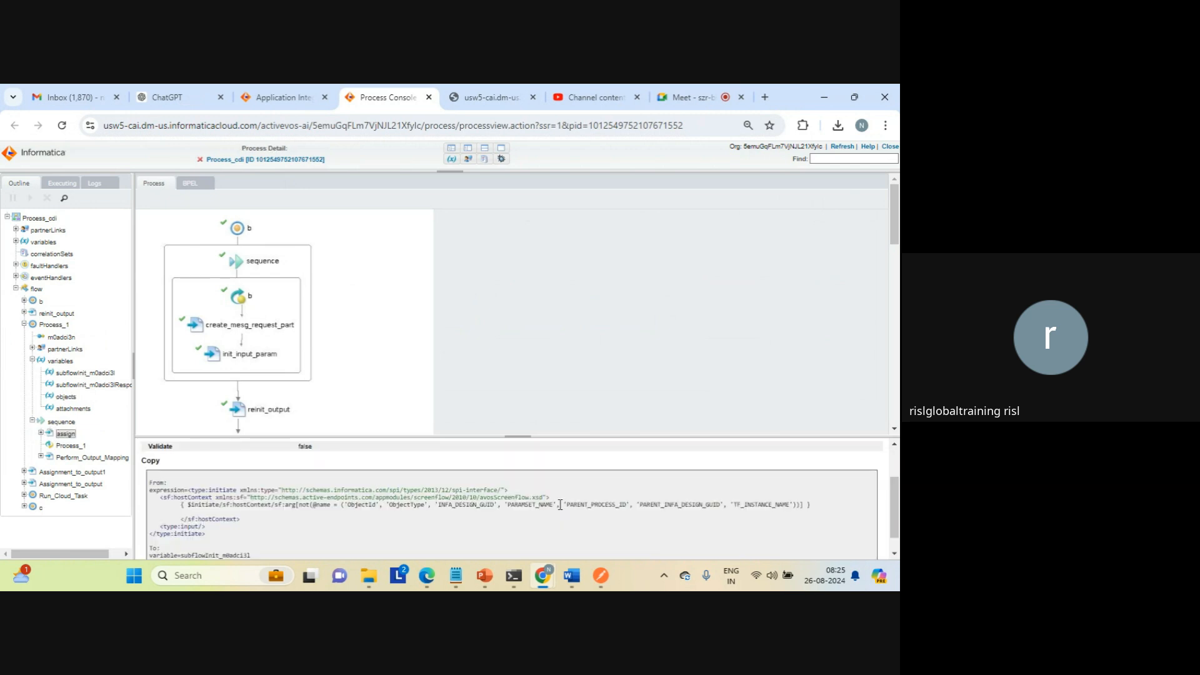
triple_click(479, 506)
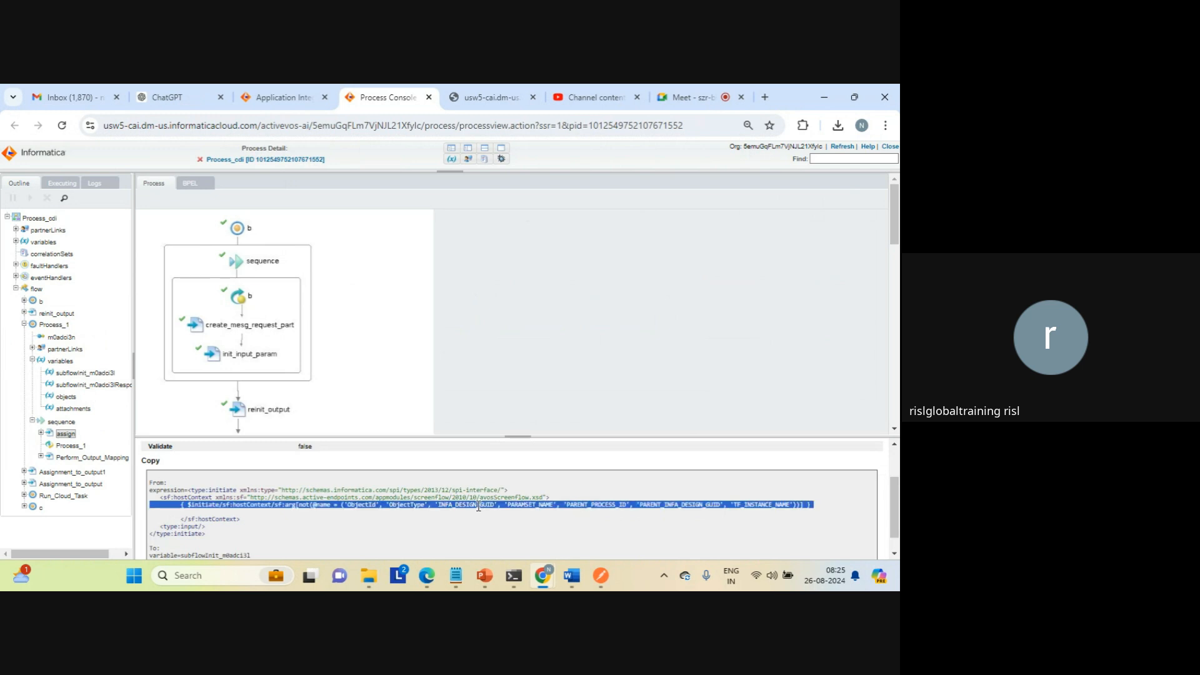
click(766, 511)
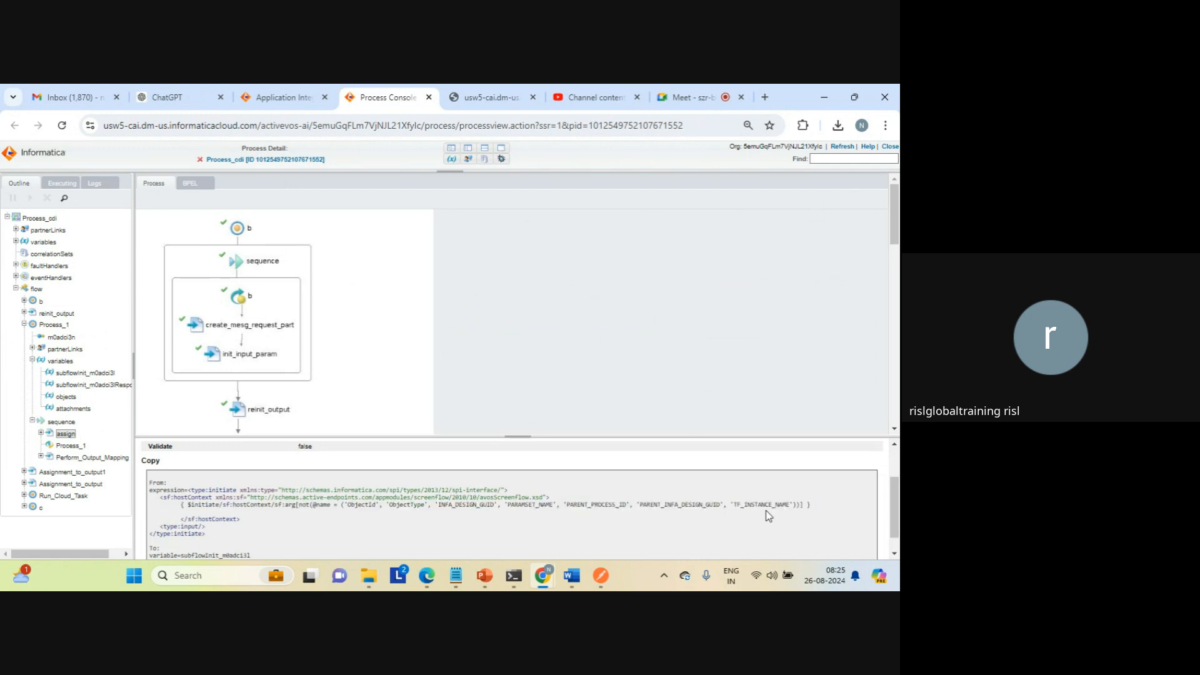
click(893, 553)
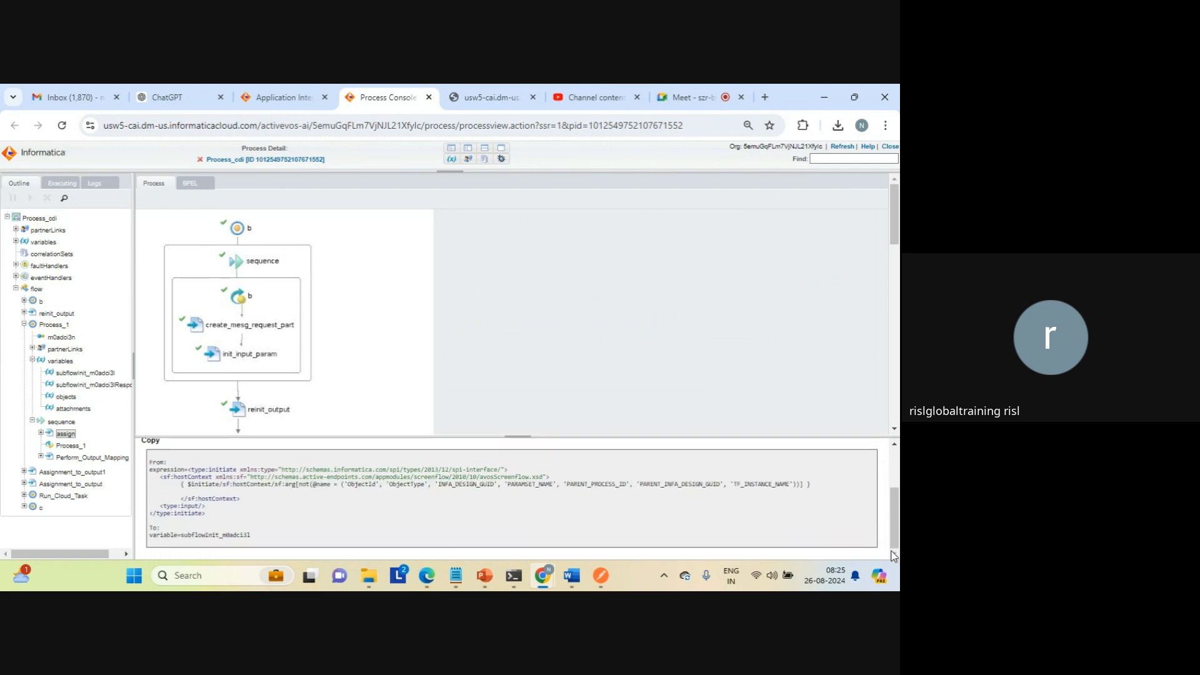
click(76, 445)
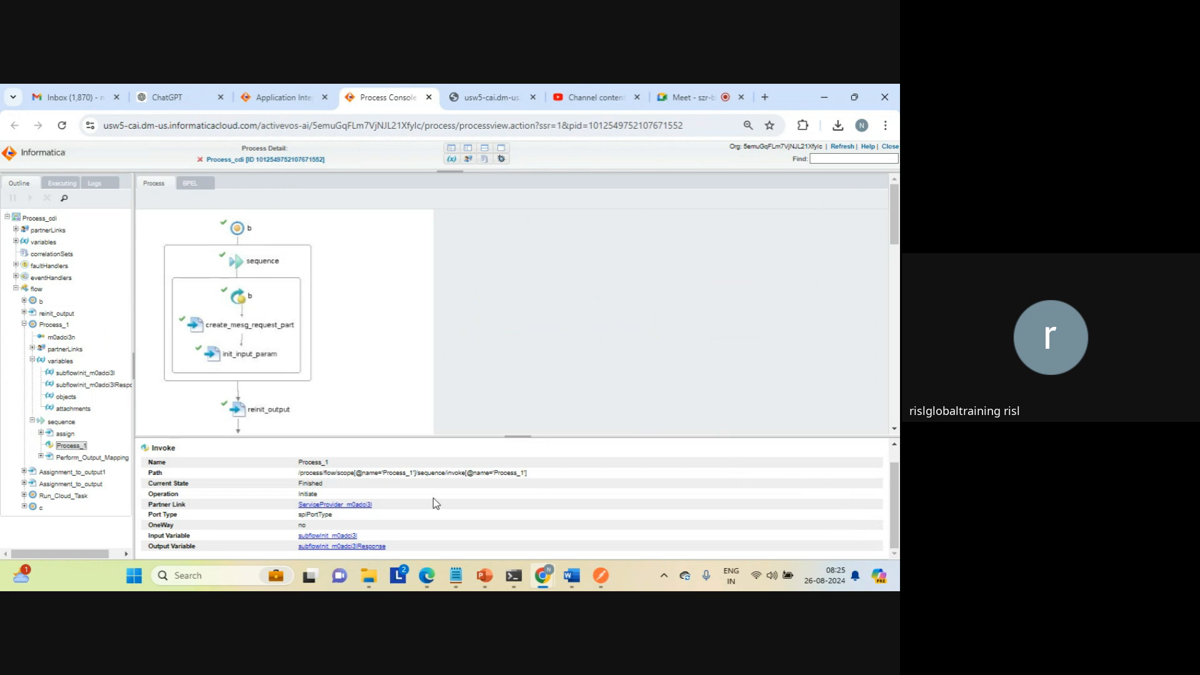
Step: Review Perform_Output_Mapping and its individual copy operations, including their source expressions and targets, and collapse it
click(93, 457)
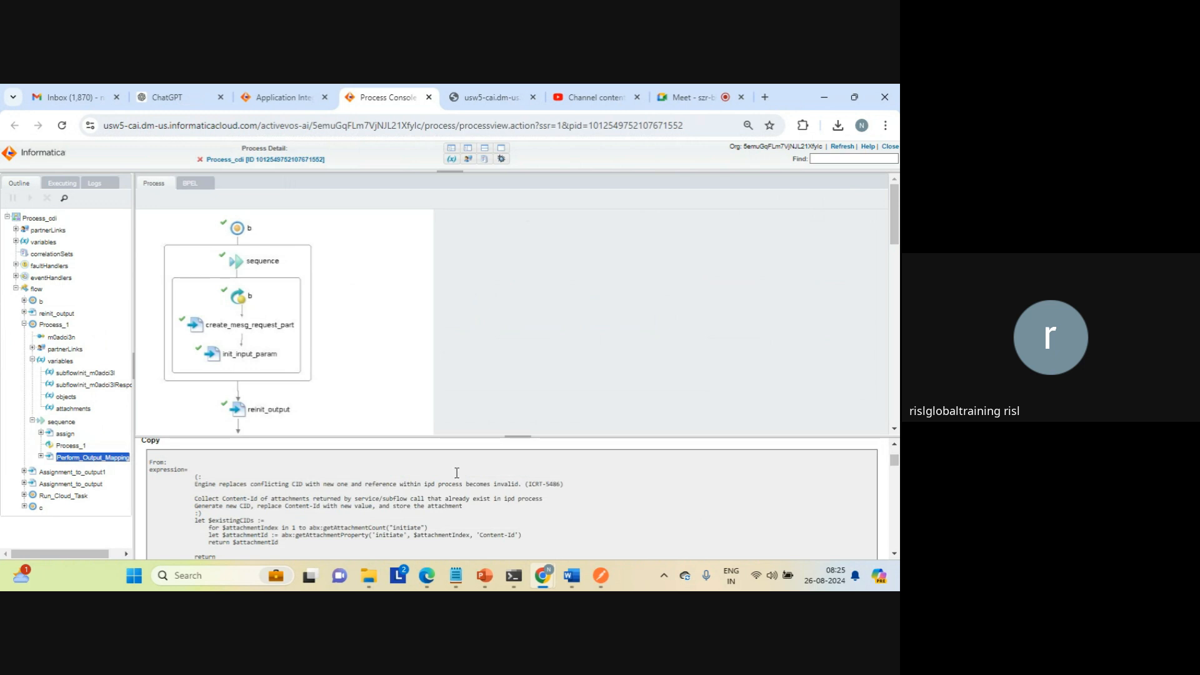
click(39, 457)
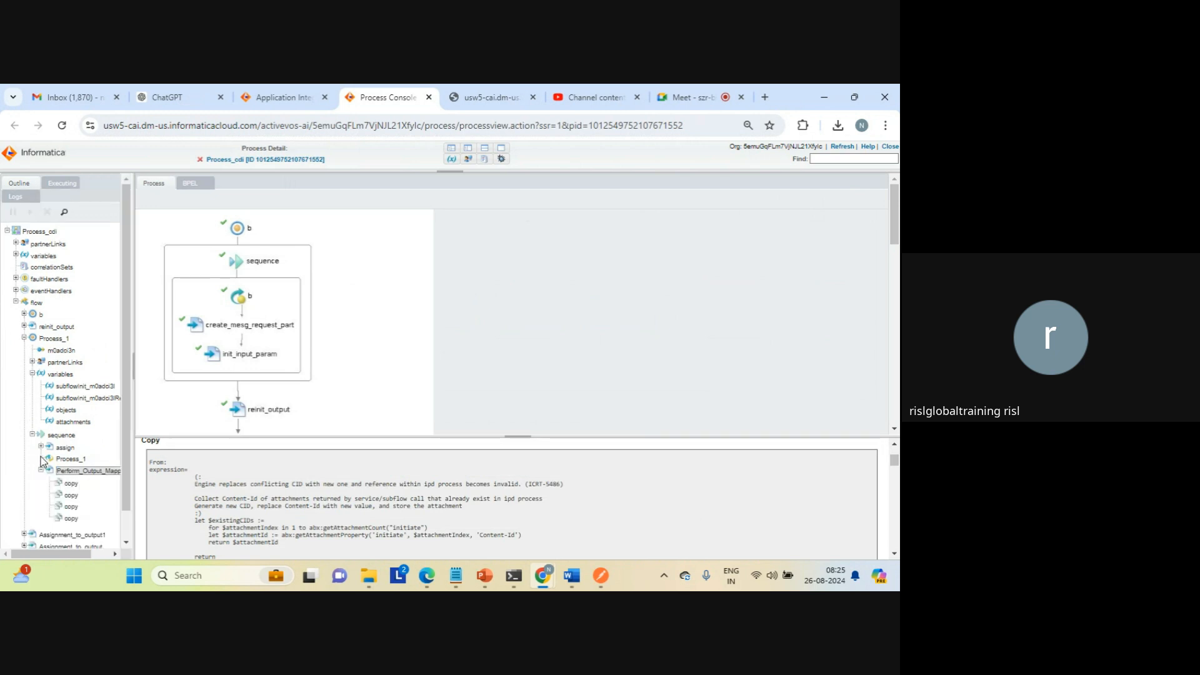
click(71, 494)
click(71, 505)
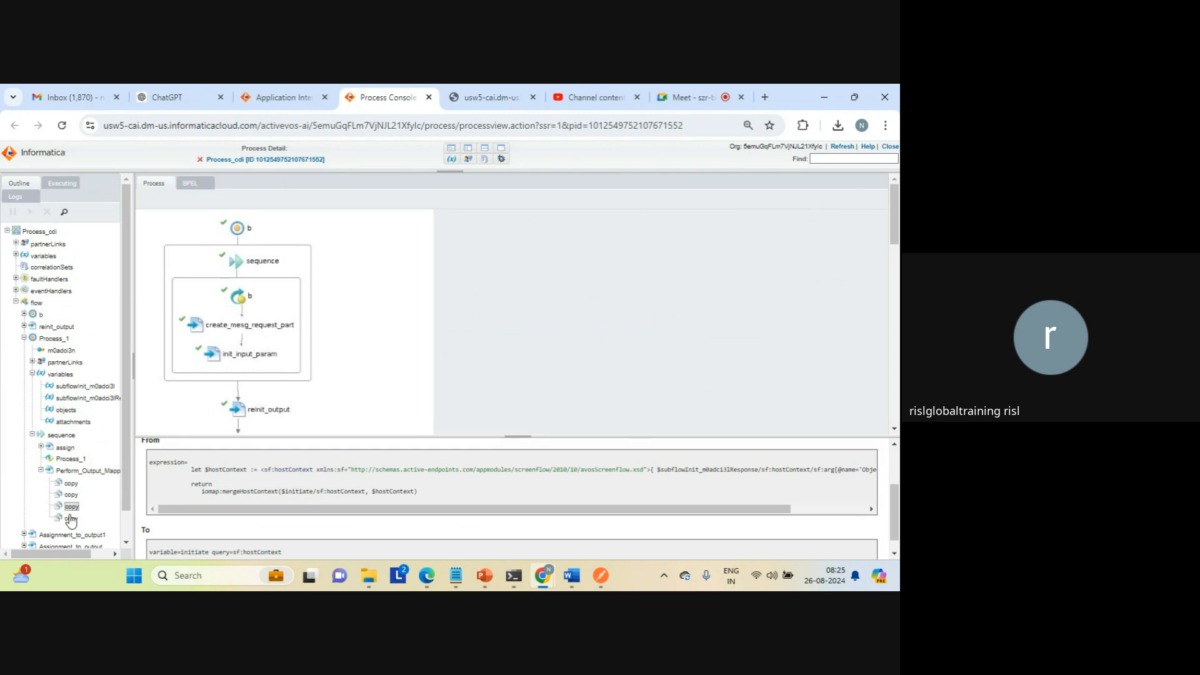
click(69, 519)
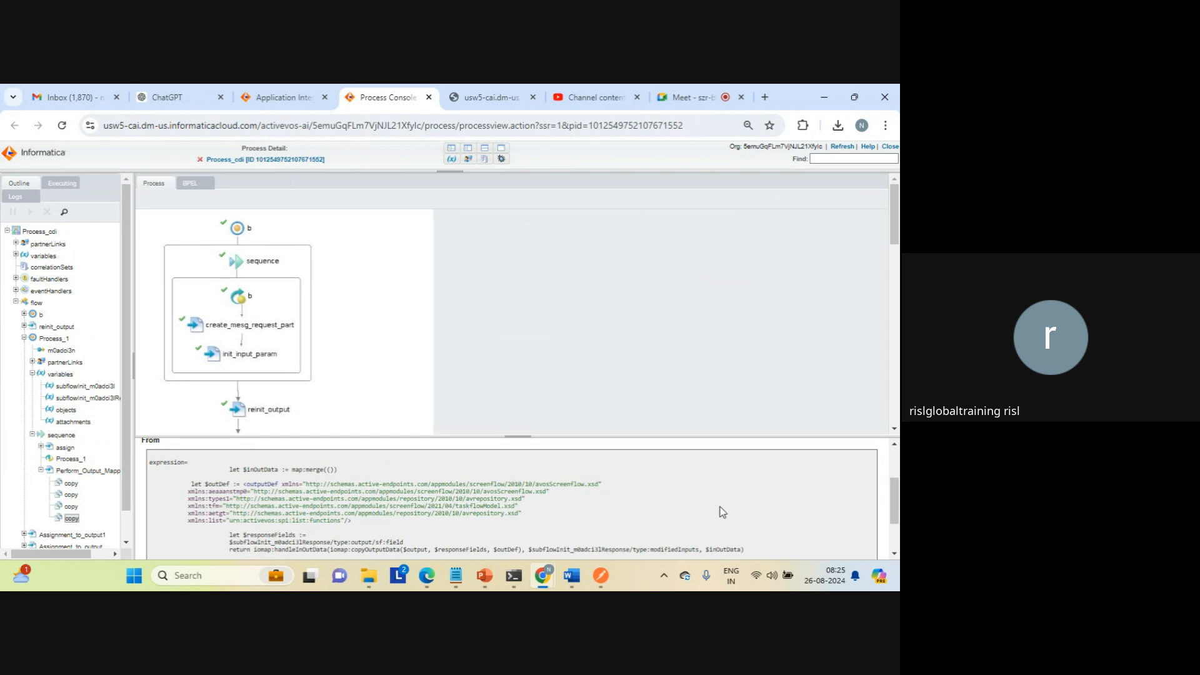
scroll(895, 557, down, 3)
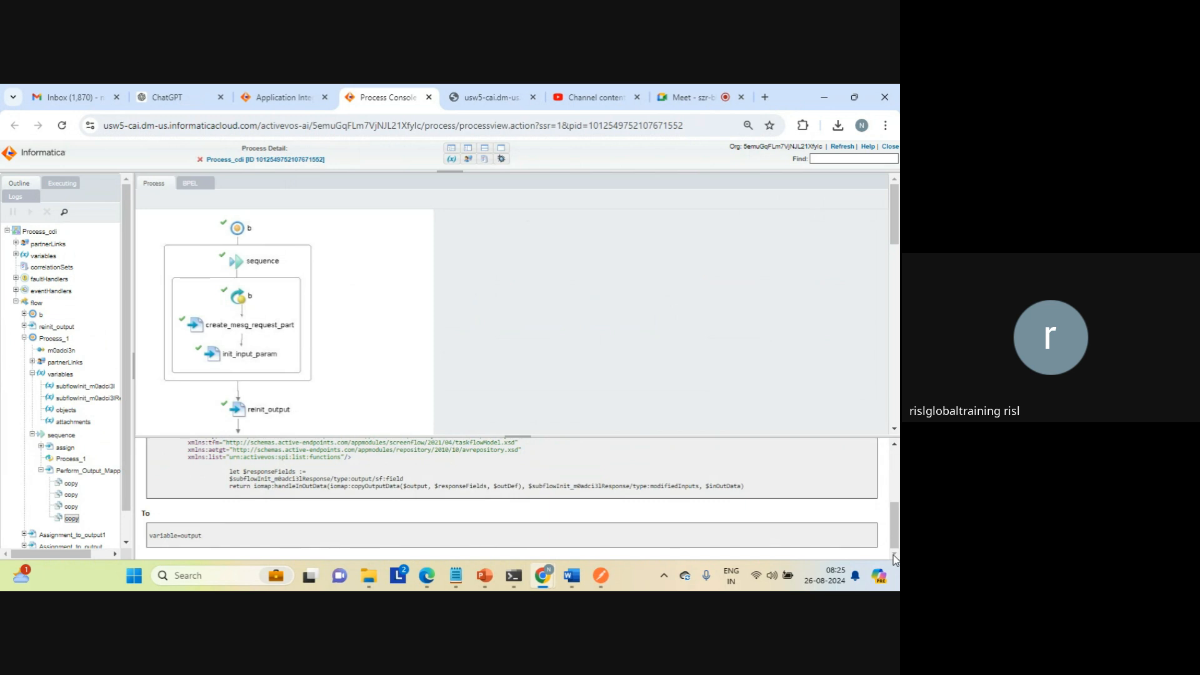
click(41, 470)
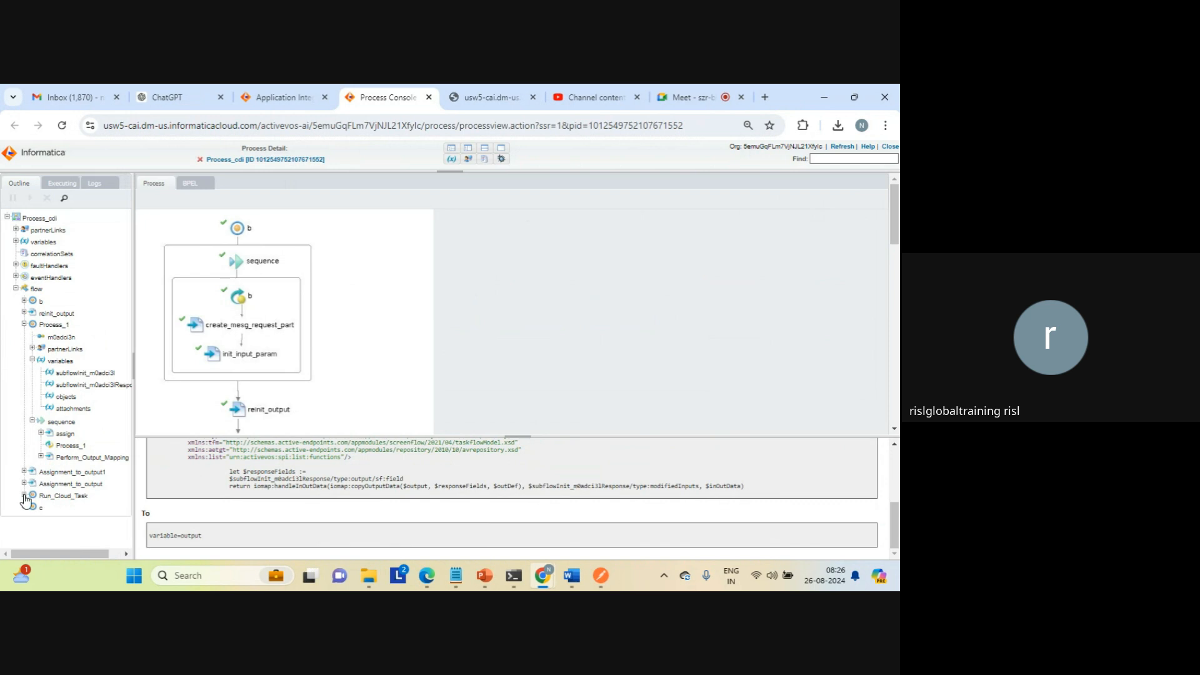
Step: View the copy operations under Assignment_to_output1 and Assignment_to_output in the process outline
click(24, 472)
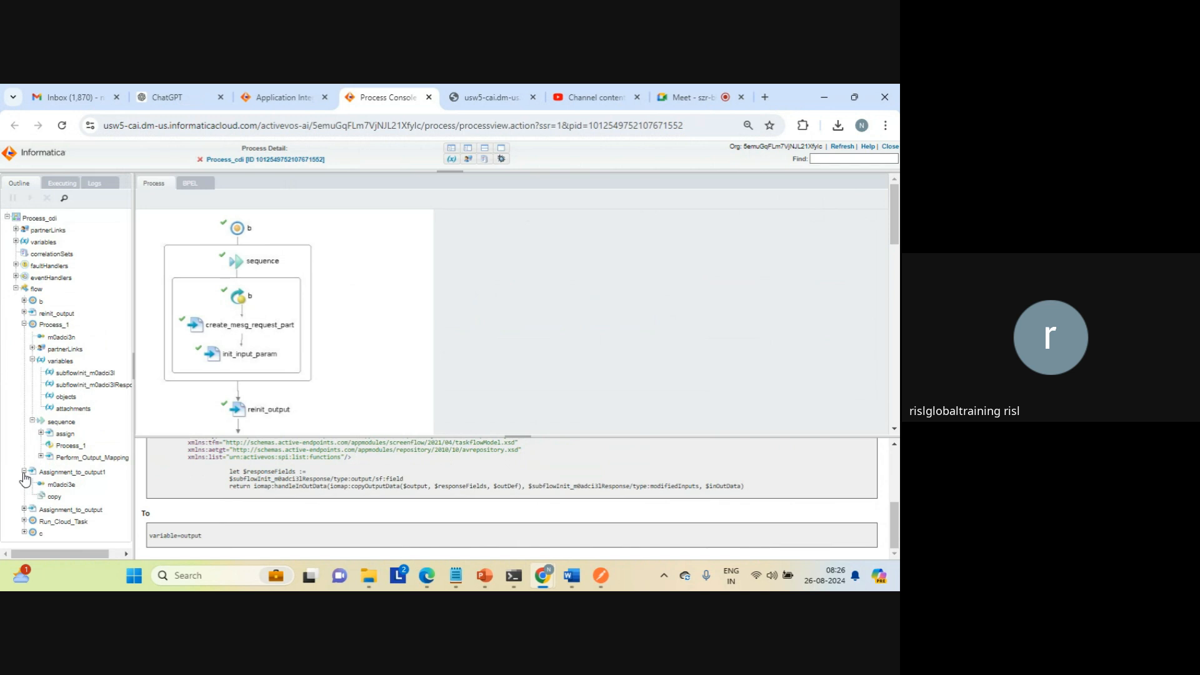
click(55, 497)
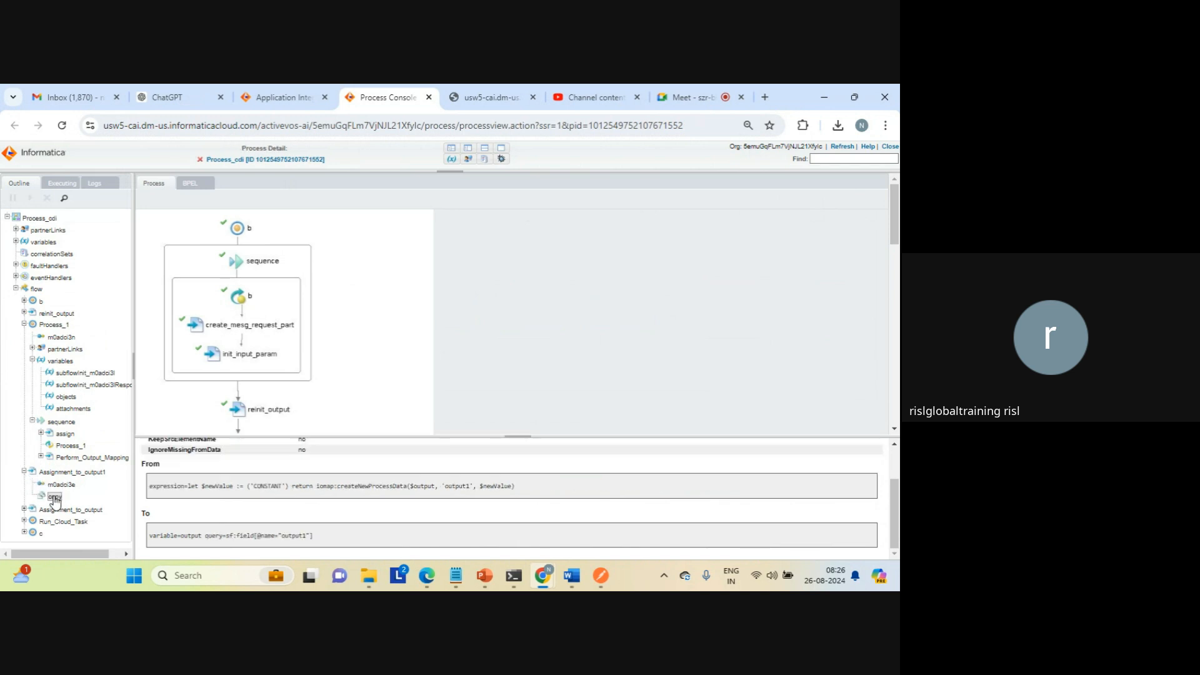
double_click(292, 535)
click(24, 510)
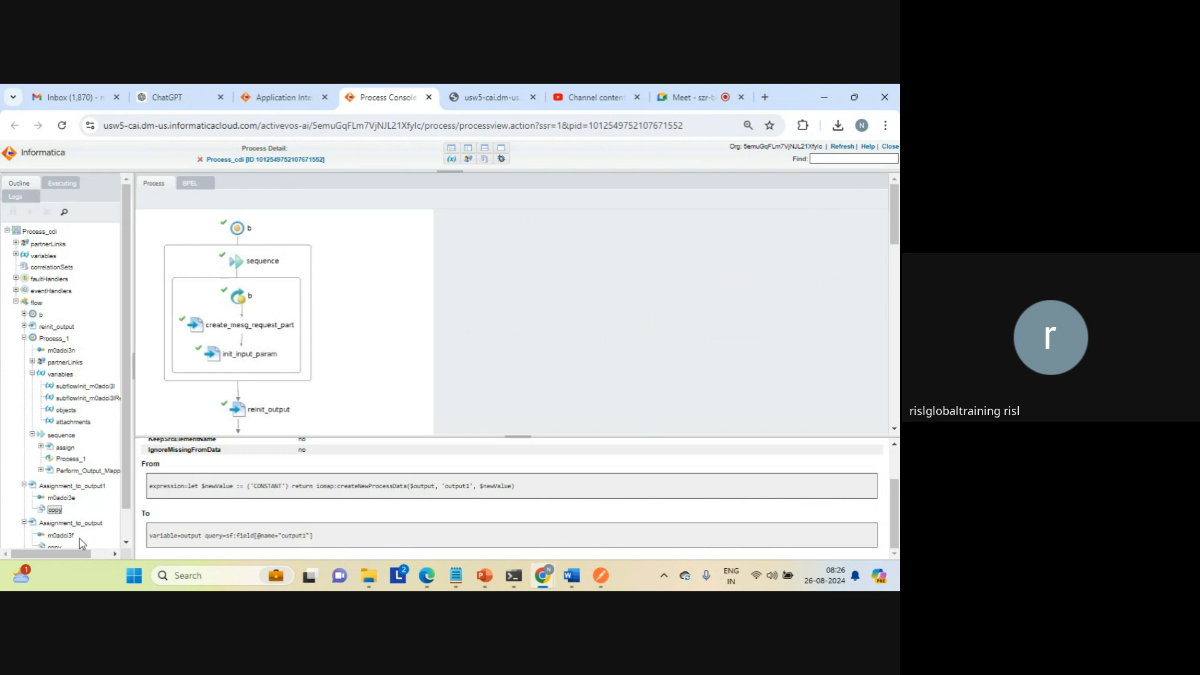
scroll(123, 541, down, 2)
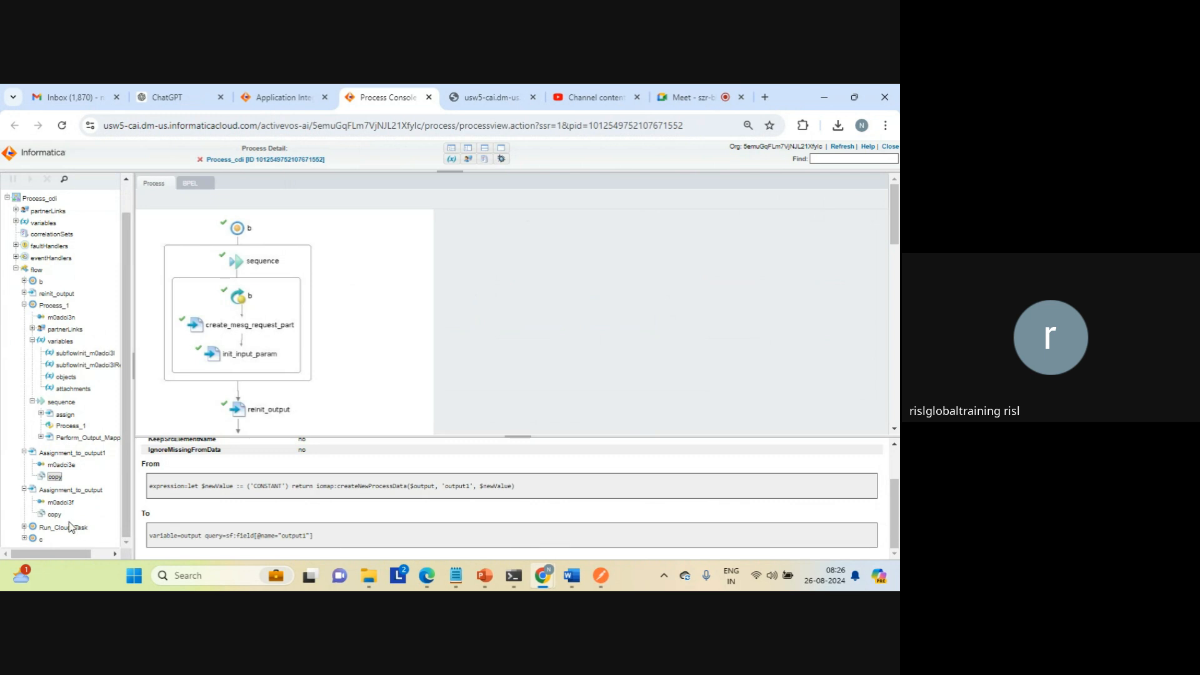
click(54, 514)
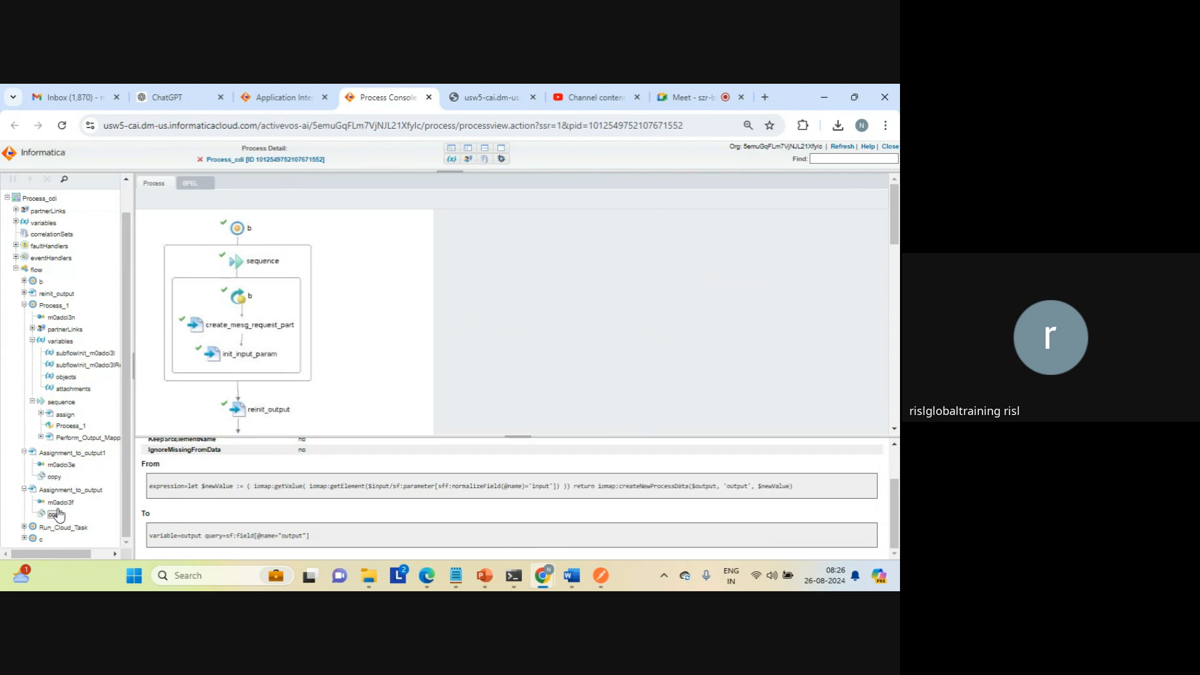
Step: Compare the source expression that assigns output1 with the one that assigns output
click(54, 476)
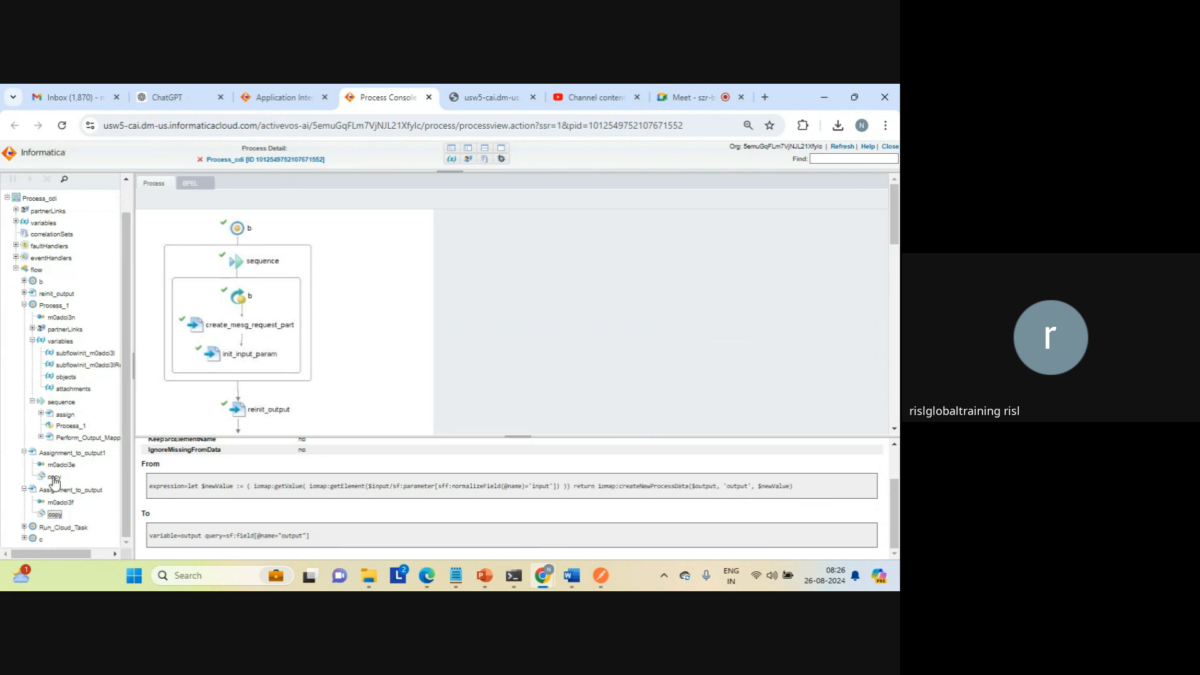
double_click(271, 486)
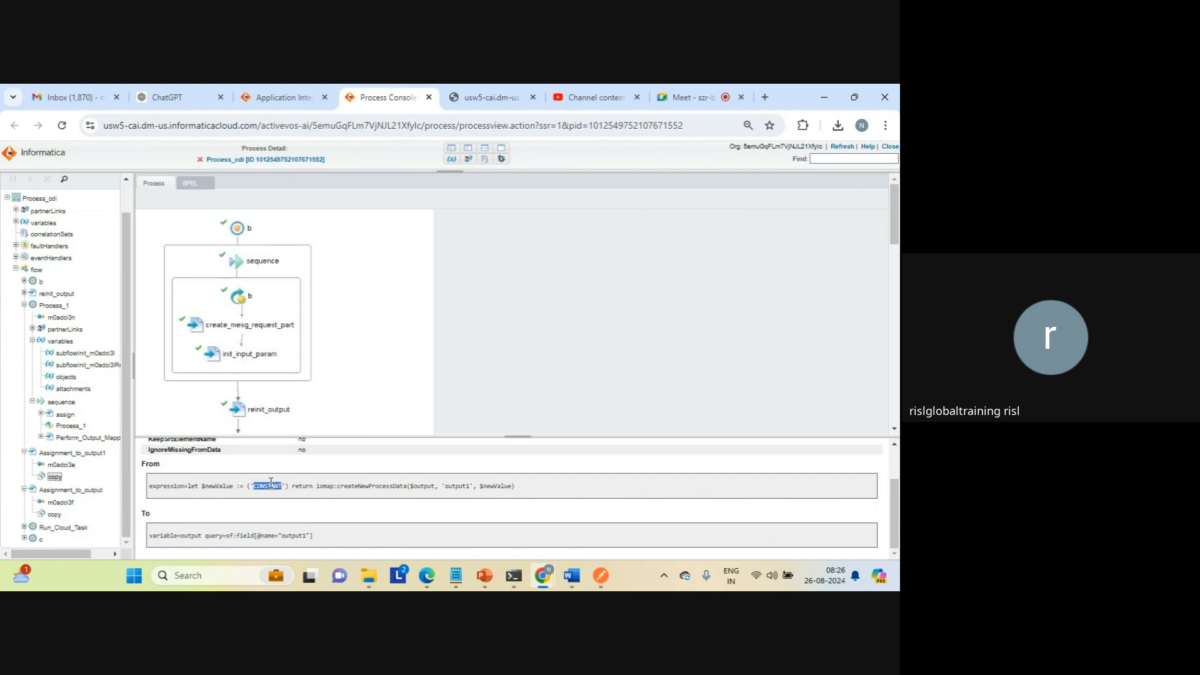
click(55, 514)
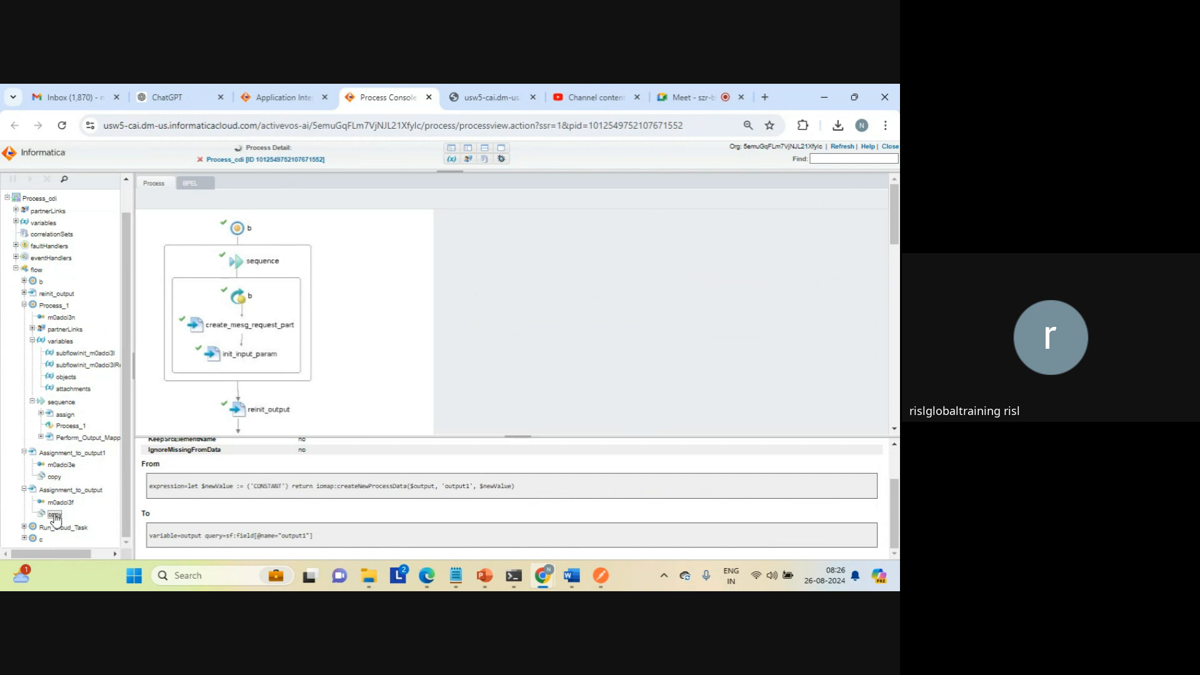
triple_click(286, 491)
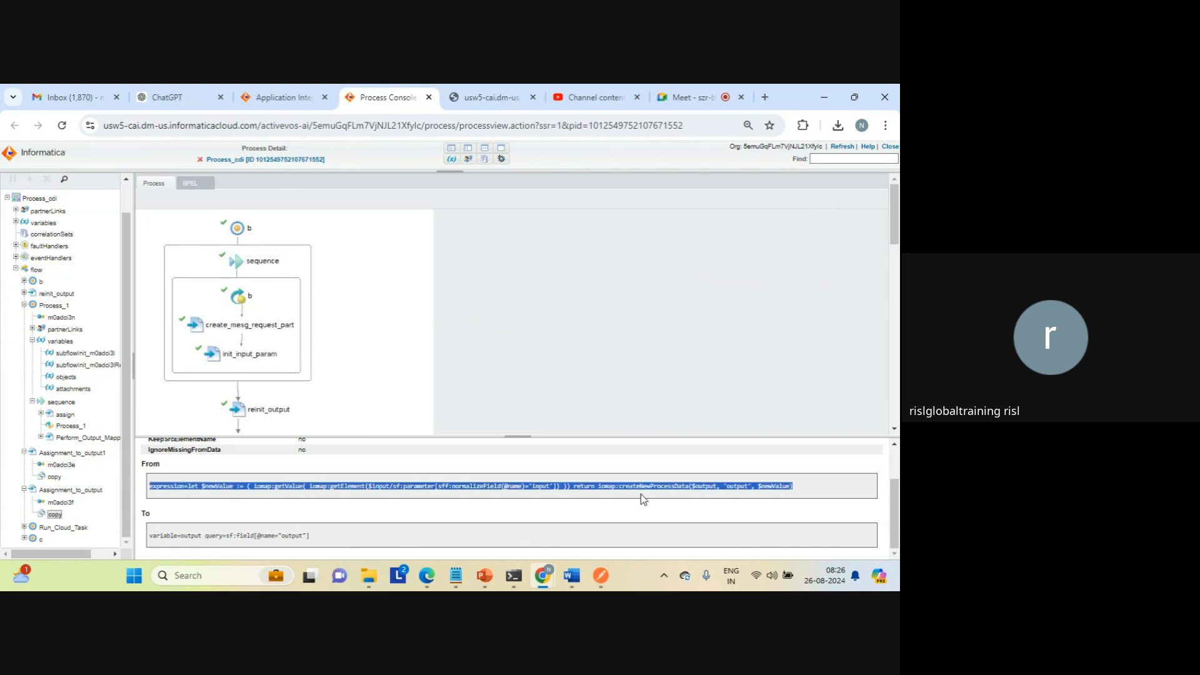
click(769, 485)
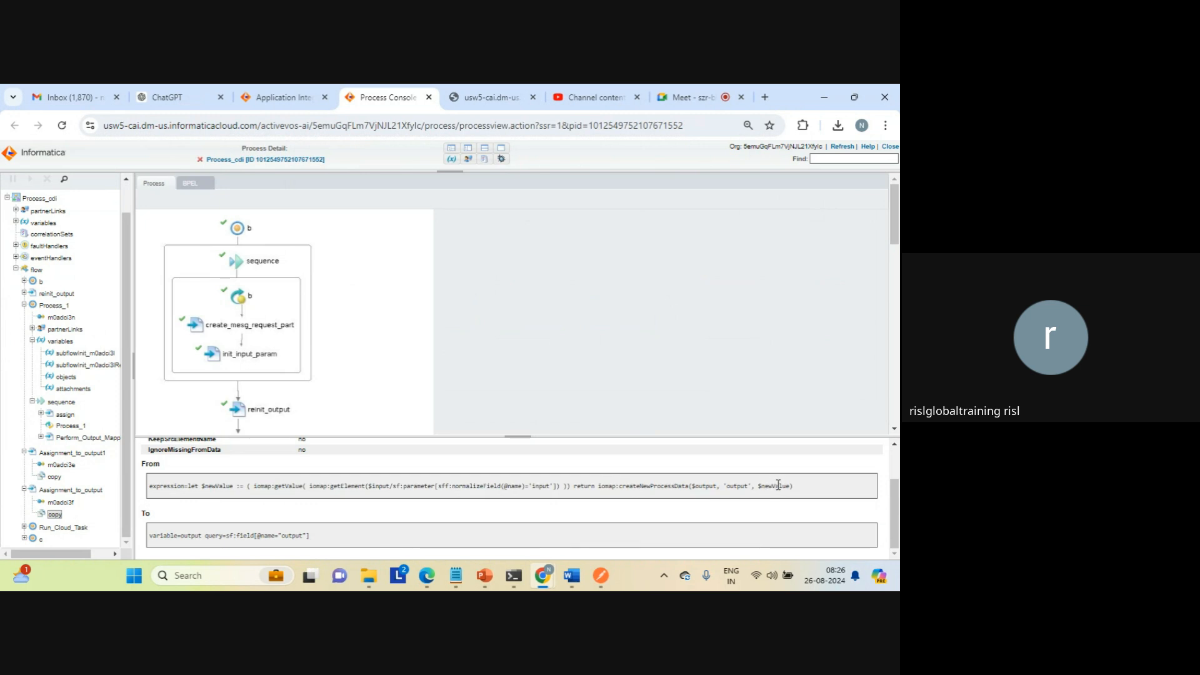
Step: Review the source expression that assigns output, and view the details of the Run_Cloud_Task scope and its outgoing link
triple_click(778, 484)
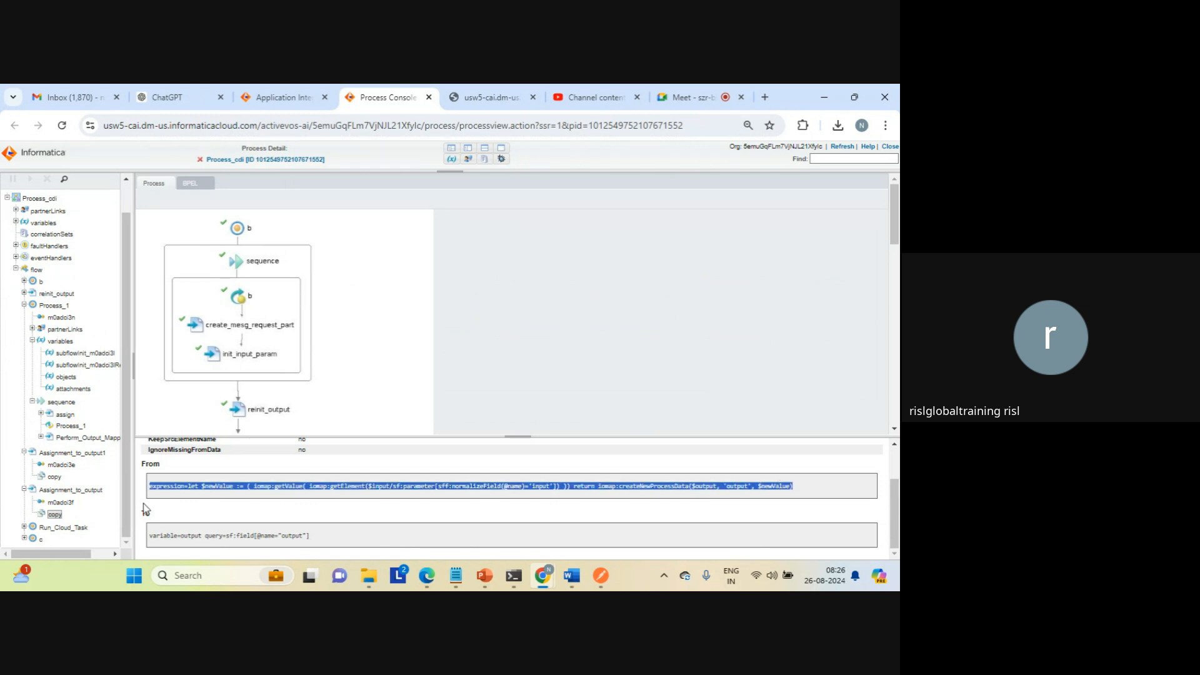
click(30, 528)
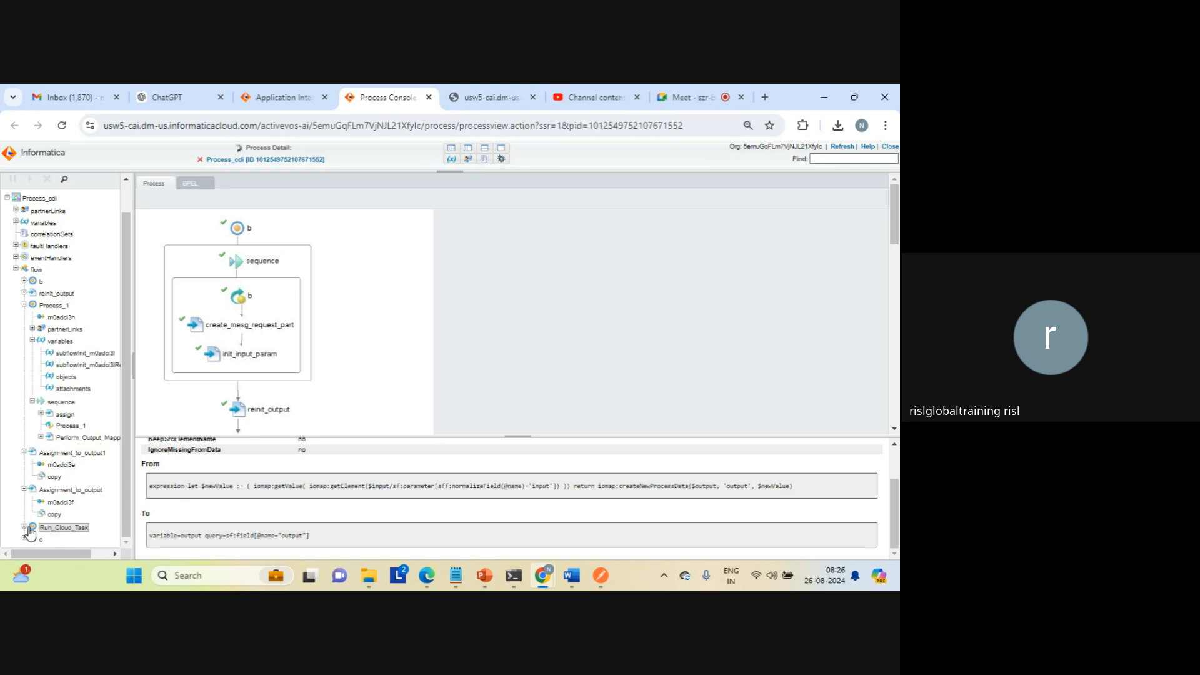
click(24, 528)
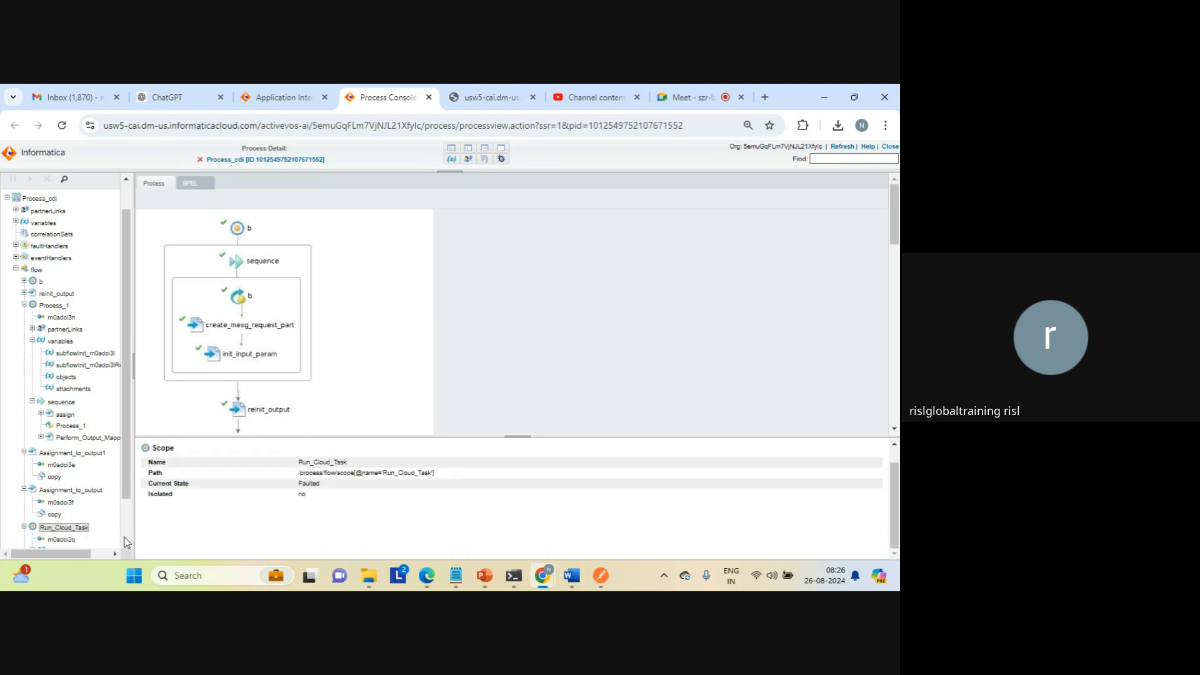
scroll(125, 541, down, 2)
click(61, 491)
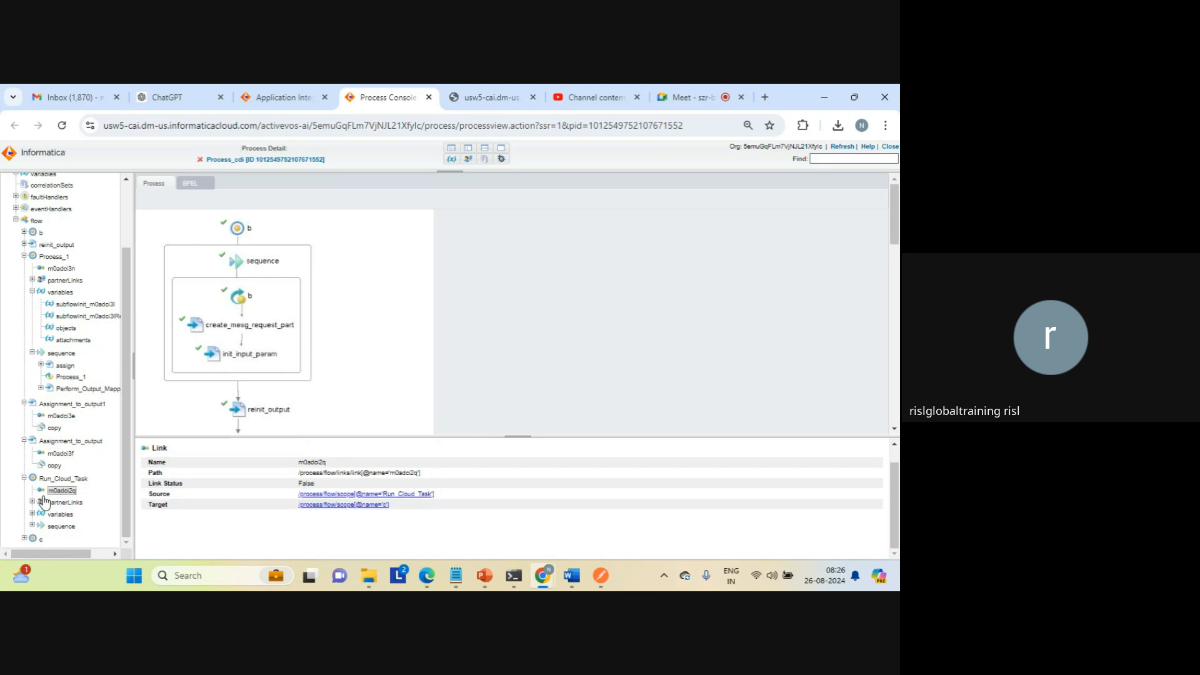
Step: Inspect Run_Cloud_Task's automatedStepInput, automatedStepResponse and attachments variables, including the Task Name parameter in the input
click(33, 514)
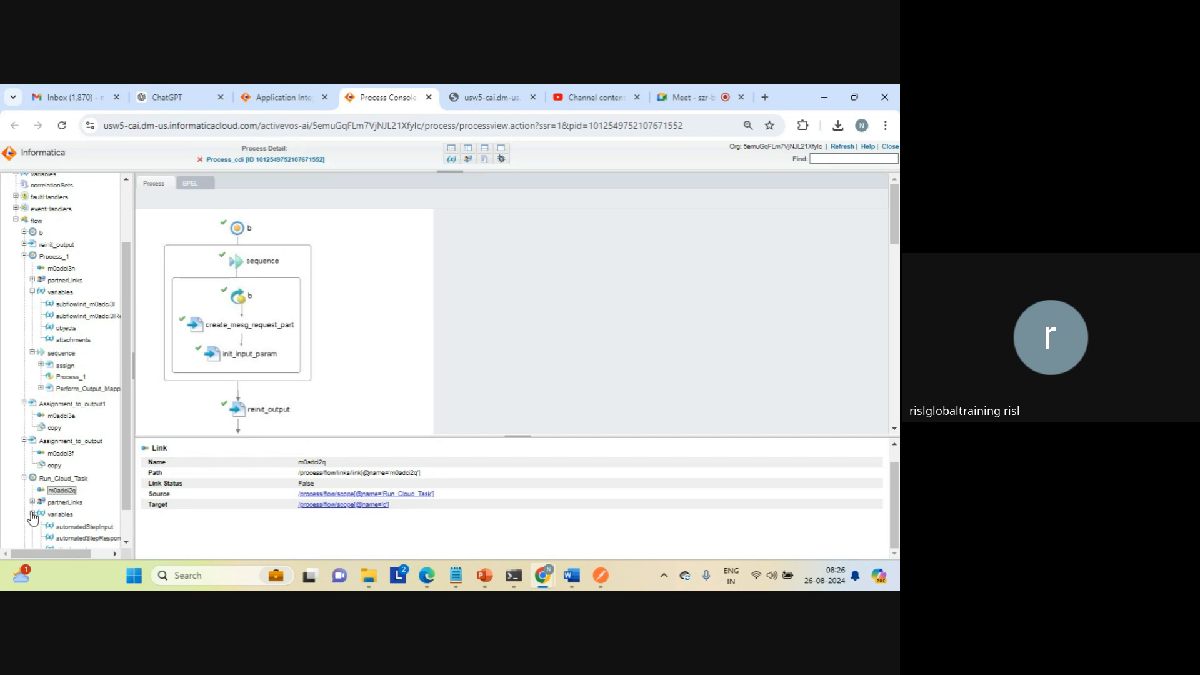
click(76, 527)
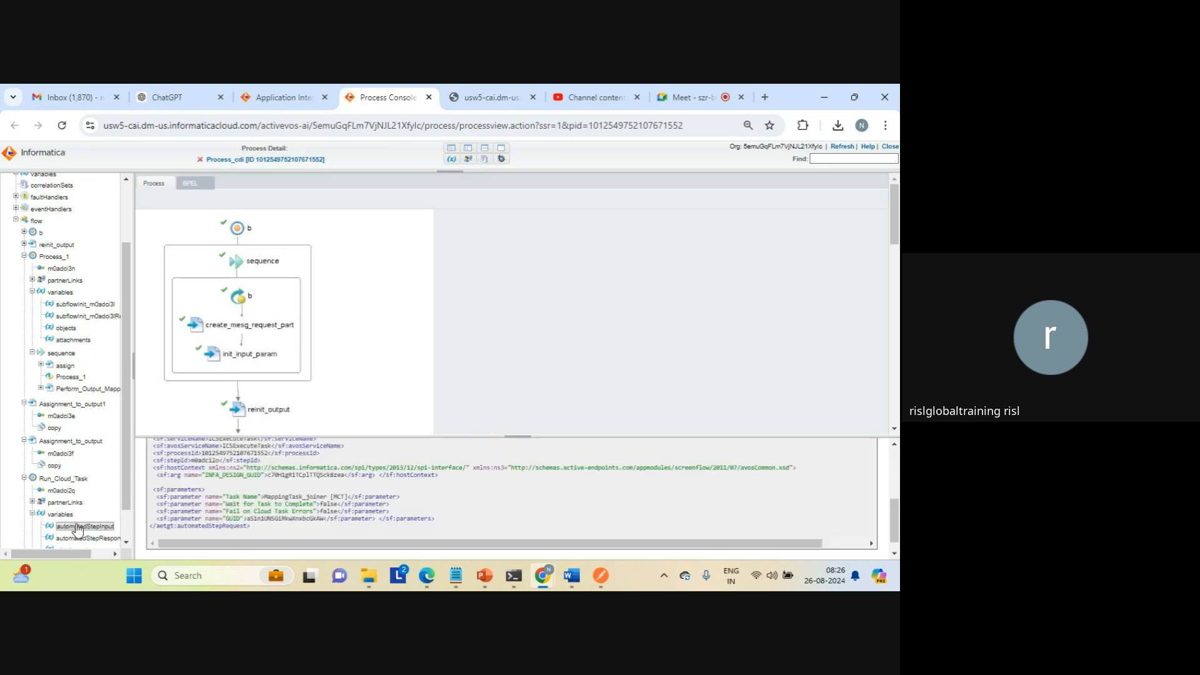
triple_click(295, 496)
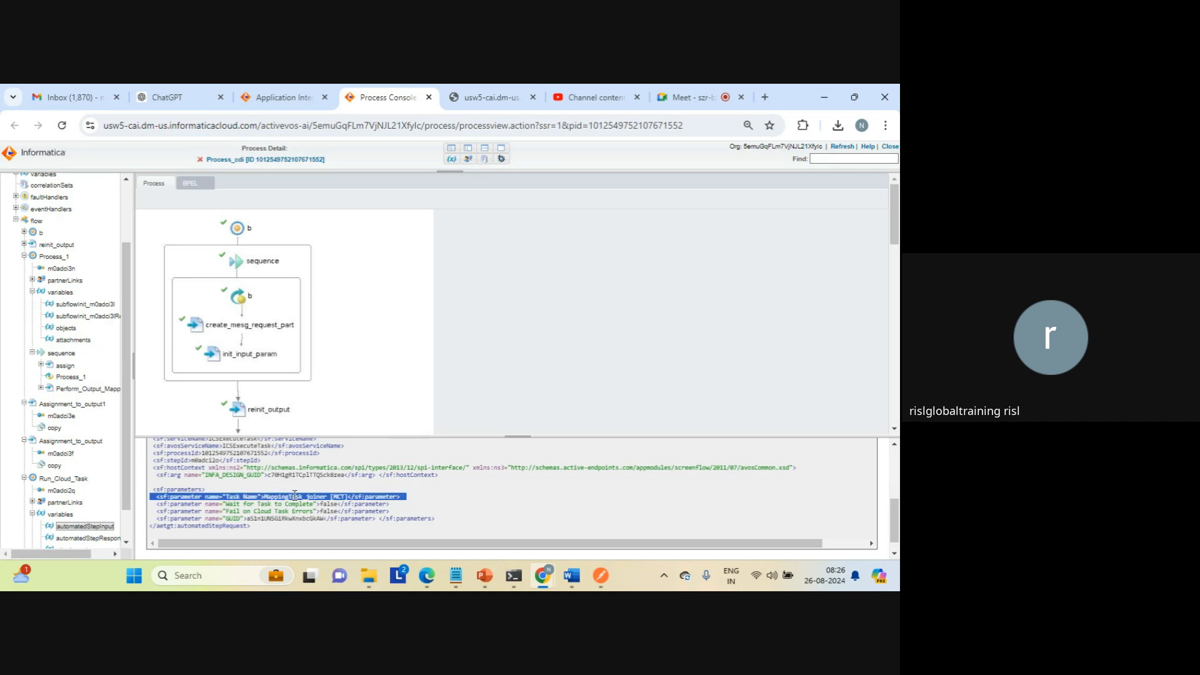
click(87, 538)
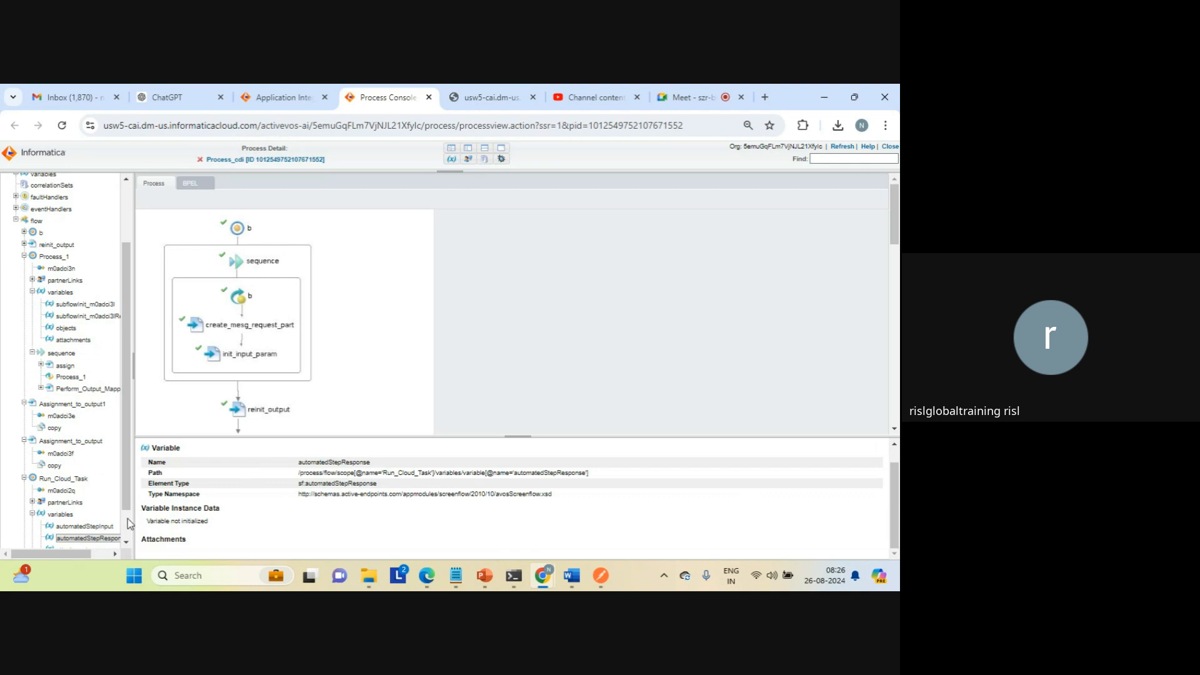
scroll(126, 523, down, 1)
scroll(127, 524, down, 1)
click(73, 513)
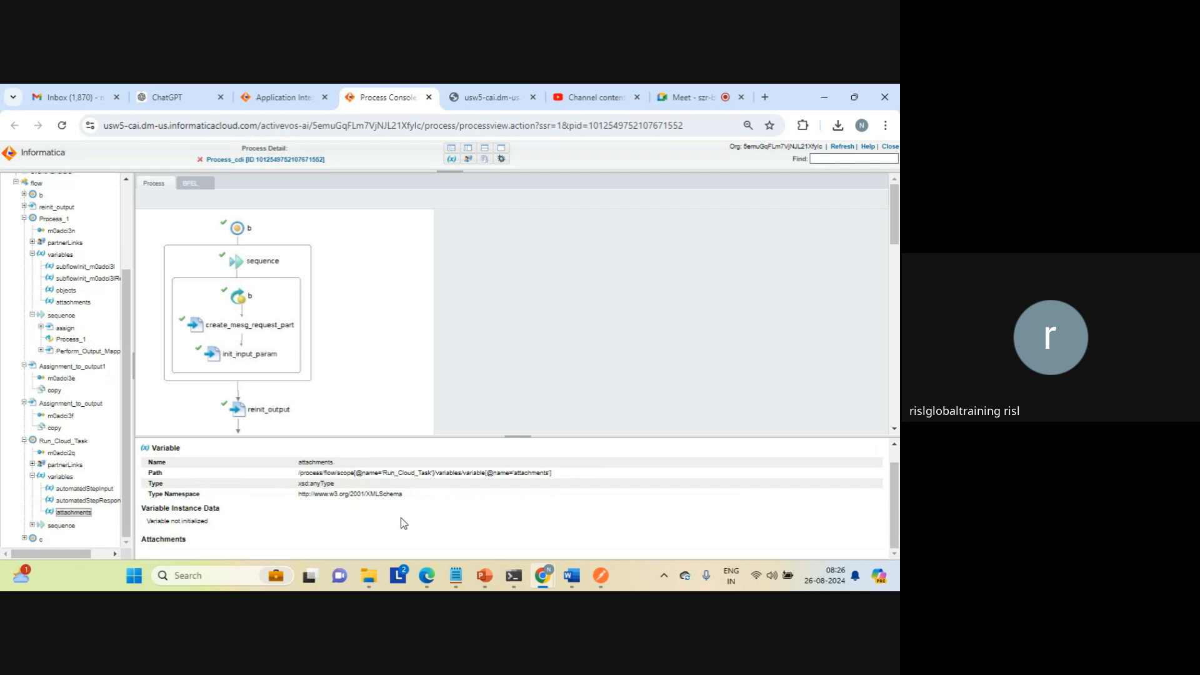
Step: Expand the Run_Cloud_Task sequence and examine the Wait for Task to Complete parameter in its InitializeInputParams activity
click(32, 525)
scroll(129, 520, down, 2)
click(82, 502)
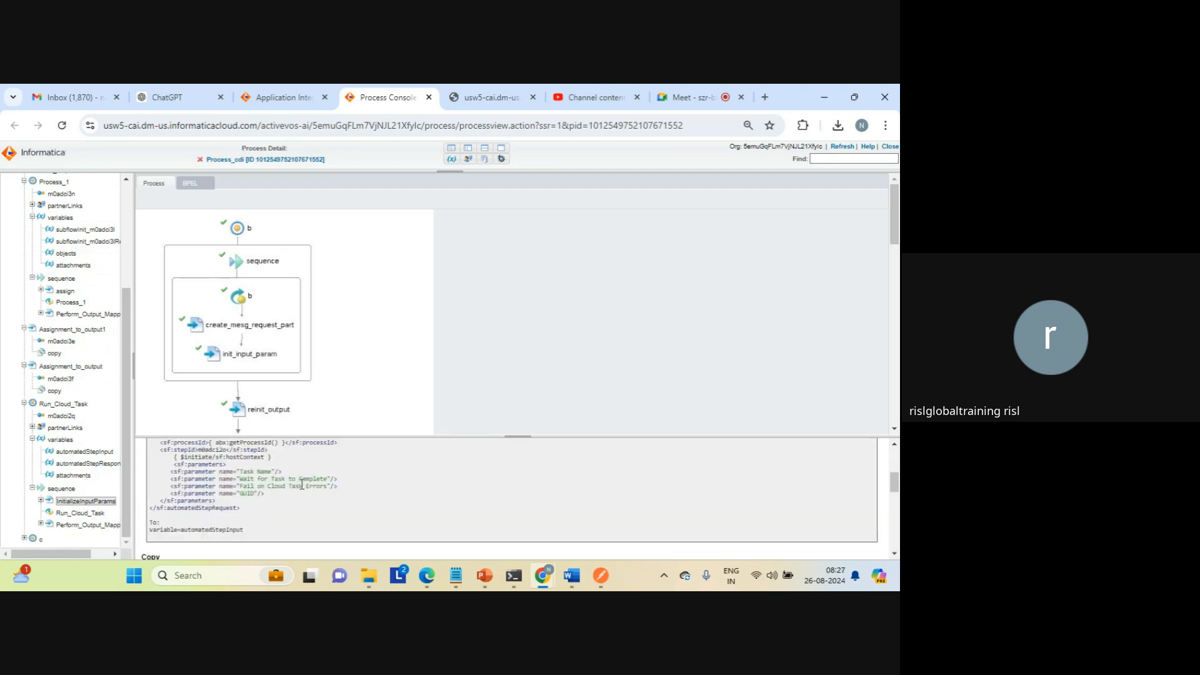
triple_click(299, 479)
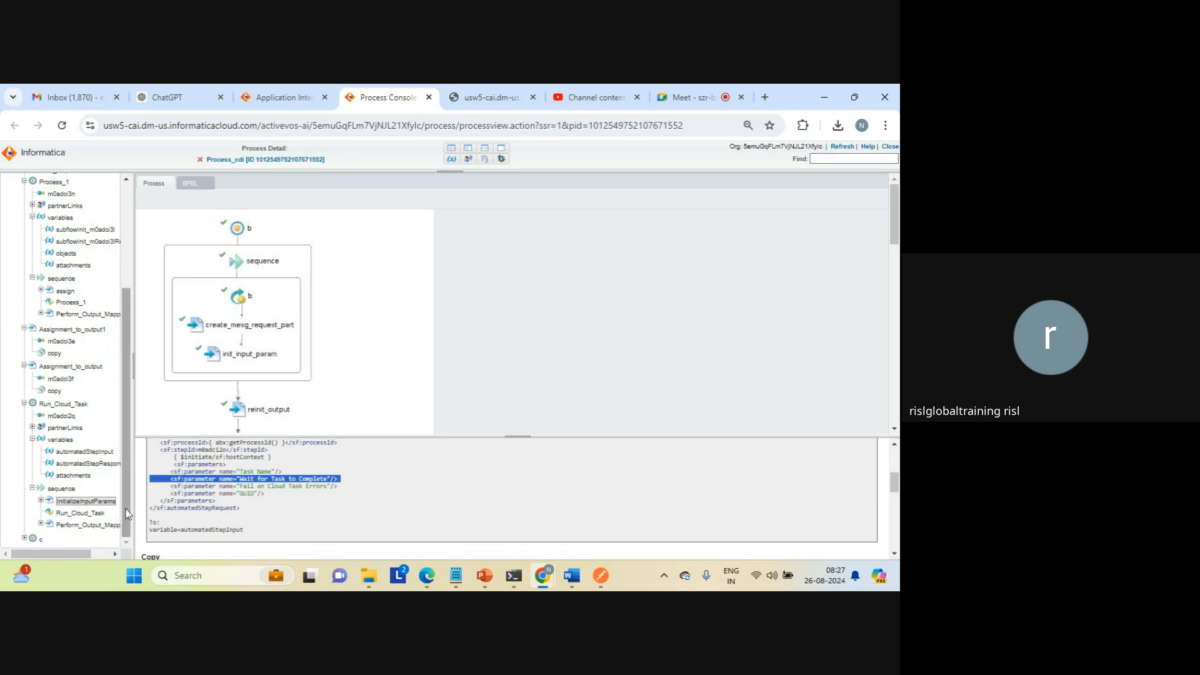
Step: Examine the Run_Cloud_Task invoke's fault message details and the copy expressions of Perform_Output_Mapping in the same sequence
click(89, 514)
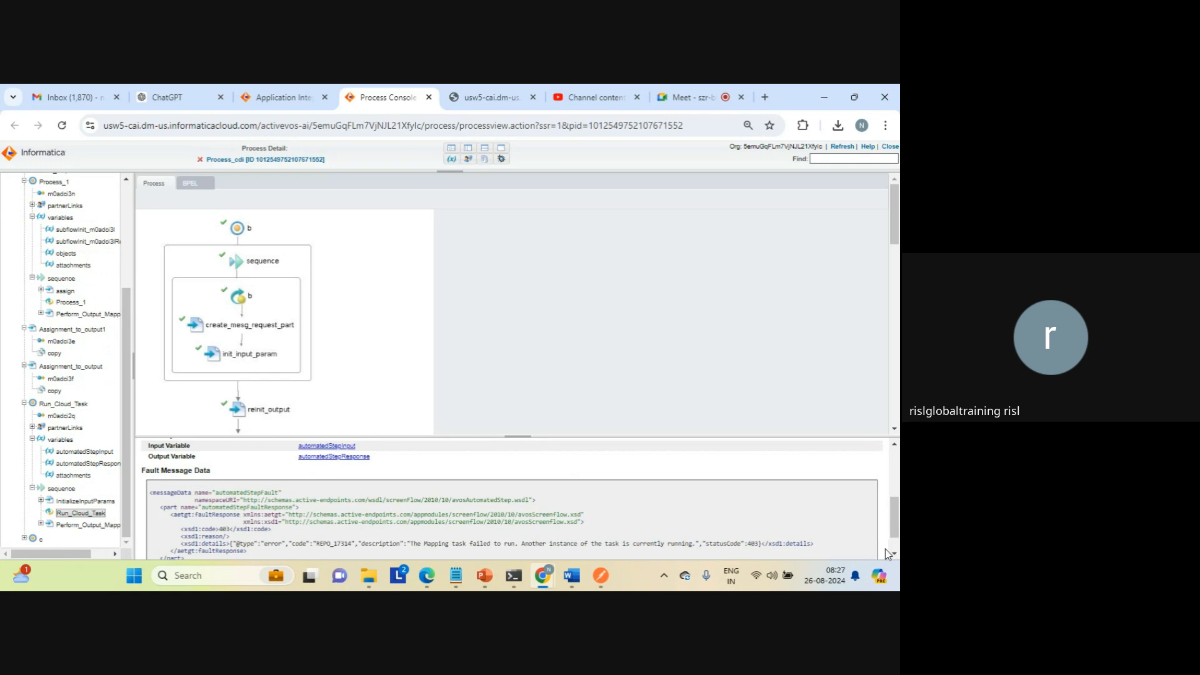
scroll(719, 525, down, 2)
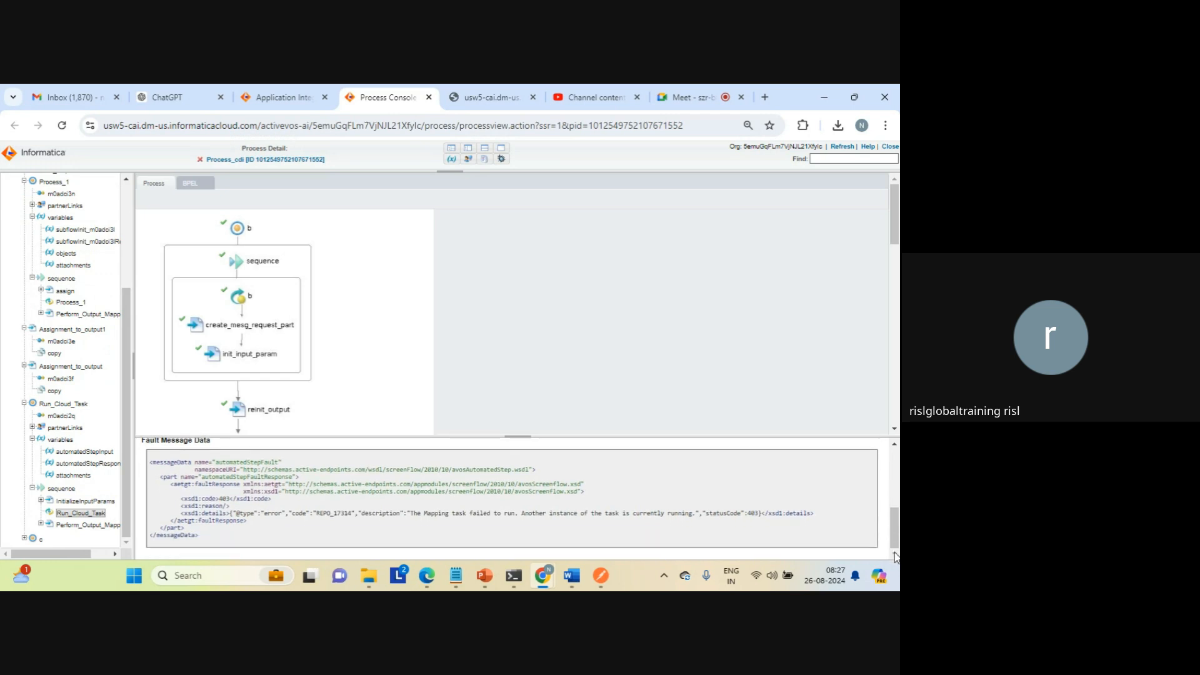
triple_click(550, 513)
click(551, 513)
click(95, 525)
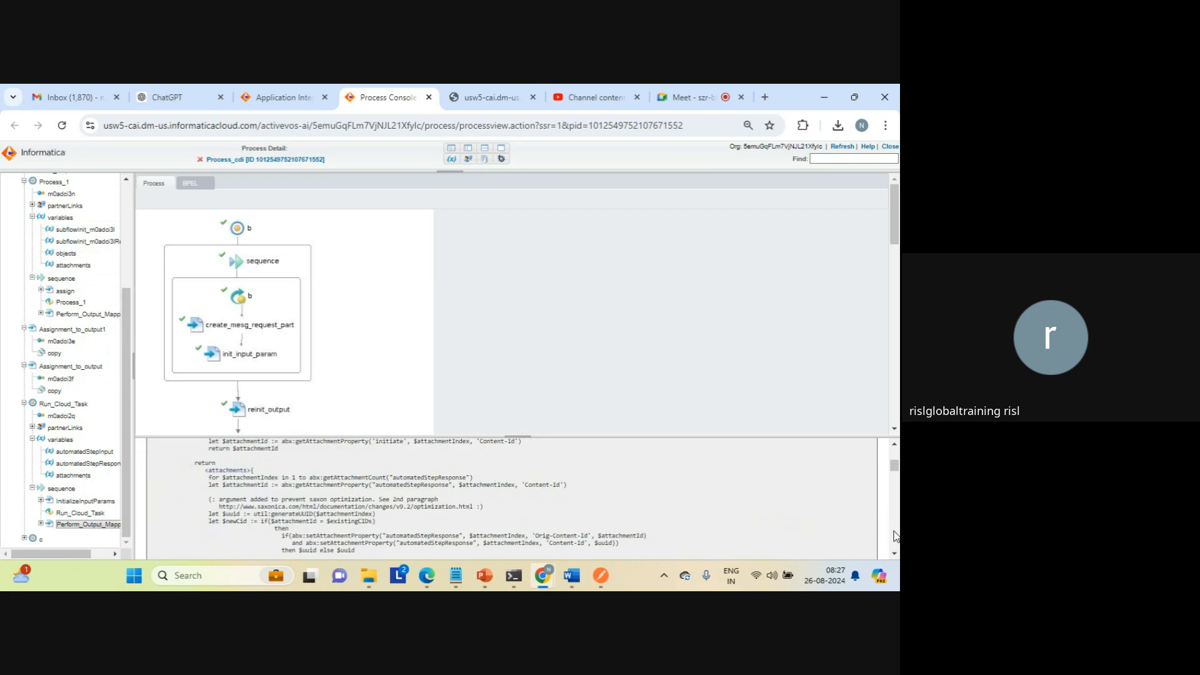
scroll(895, 536, down, 3)
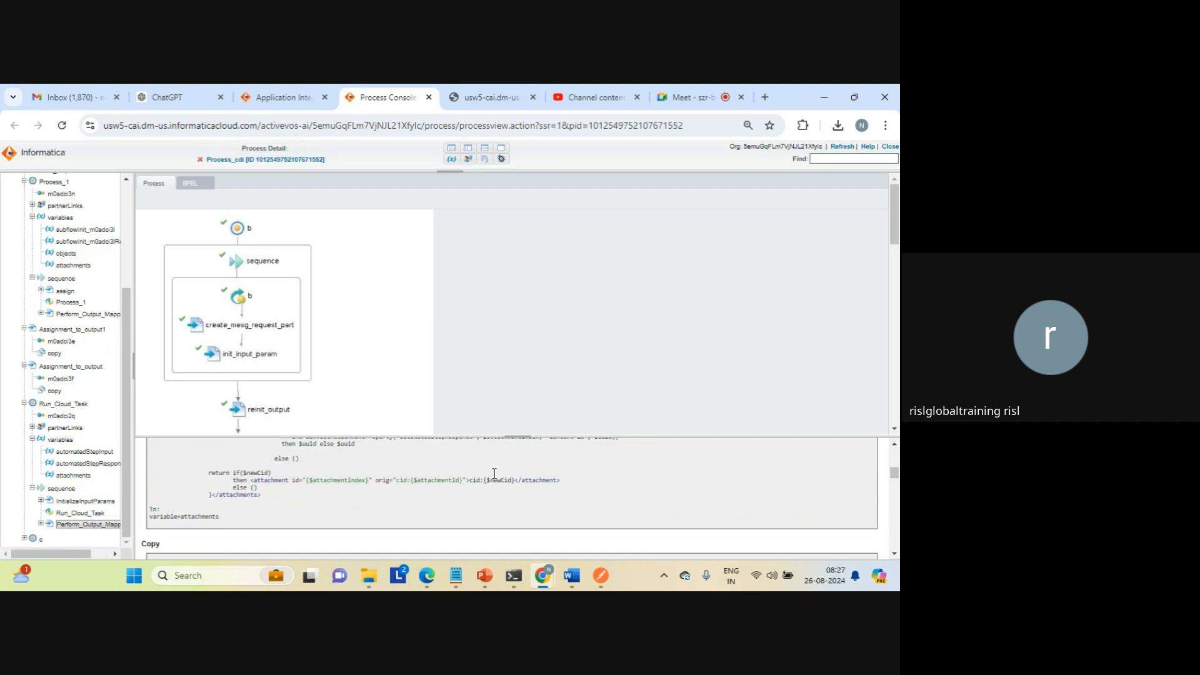
Step: Check the process logs with the Faults, Data Change and Rewind Points filters, finishing with the filter set to All
scroll(129, 198, up, 5)
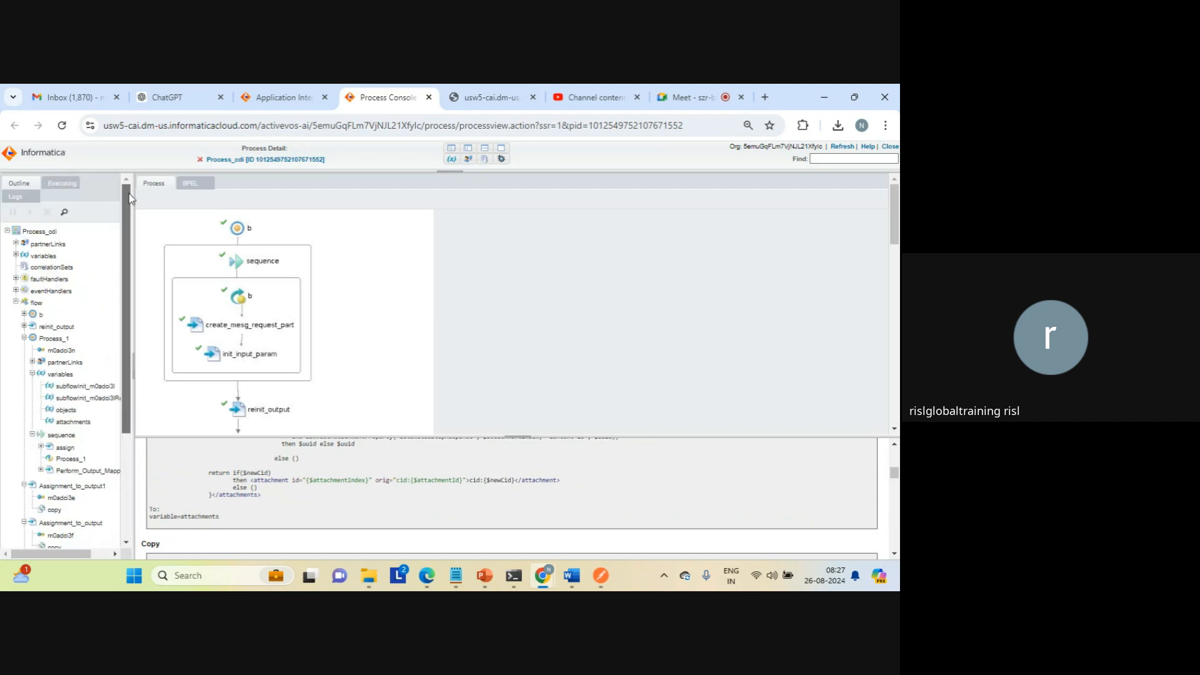
click(18, 197)
click(88, 212)
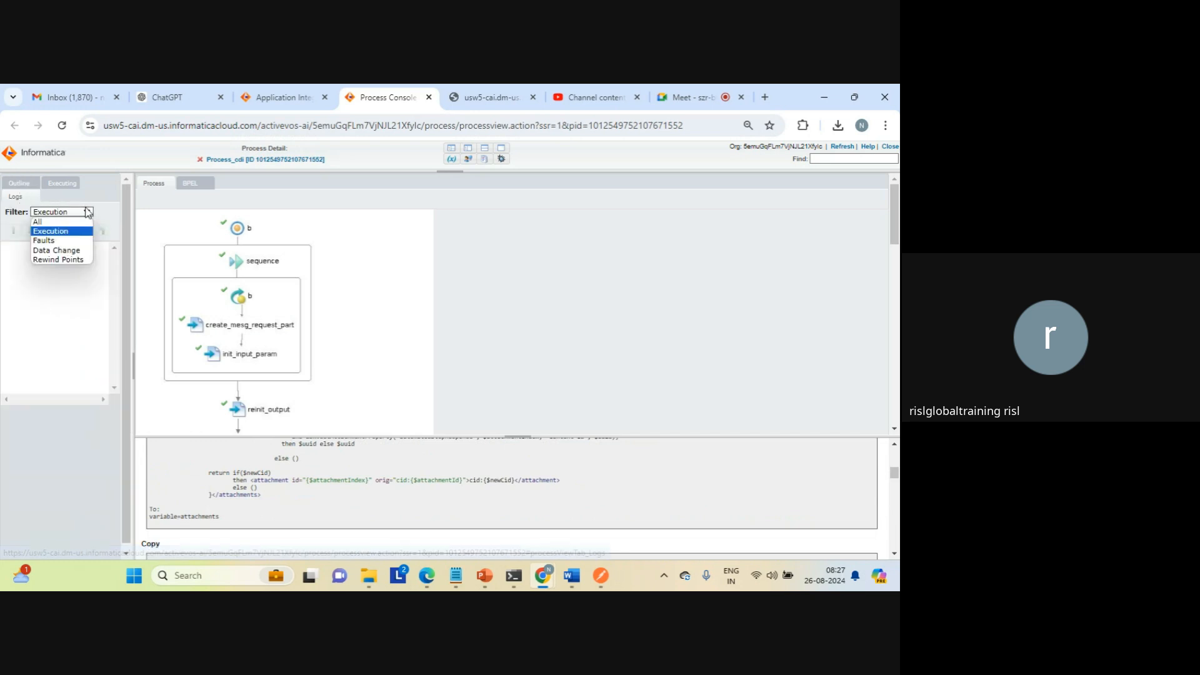
click(44, 240)
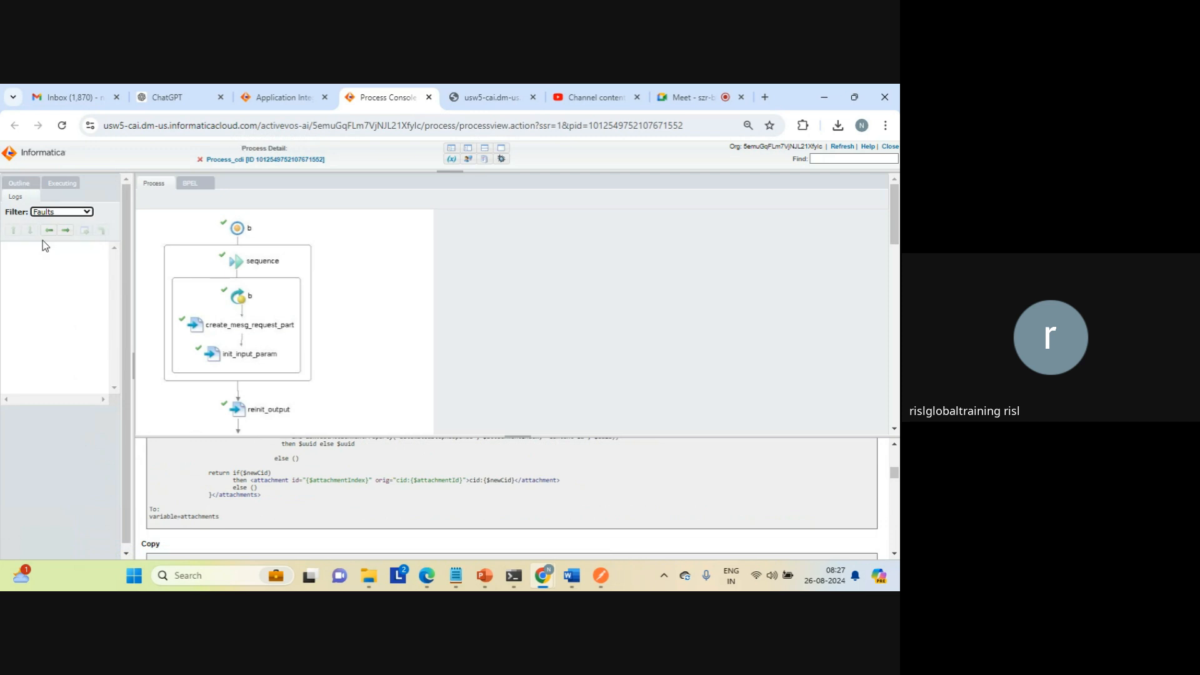
click(77, 212)
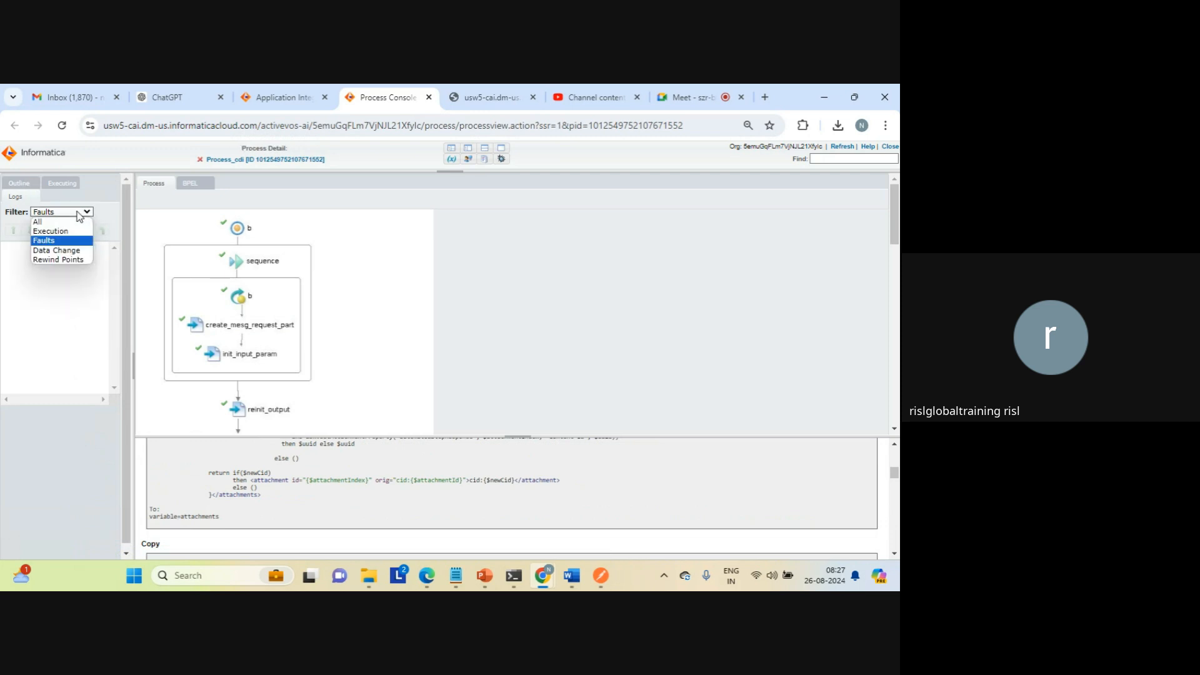
click(60, 250)
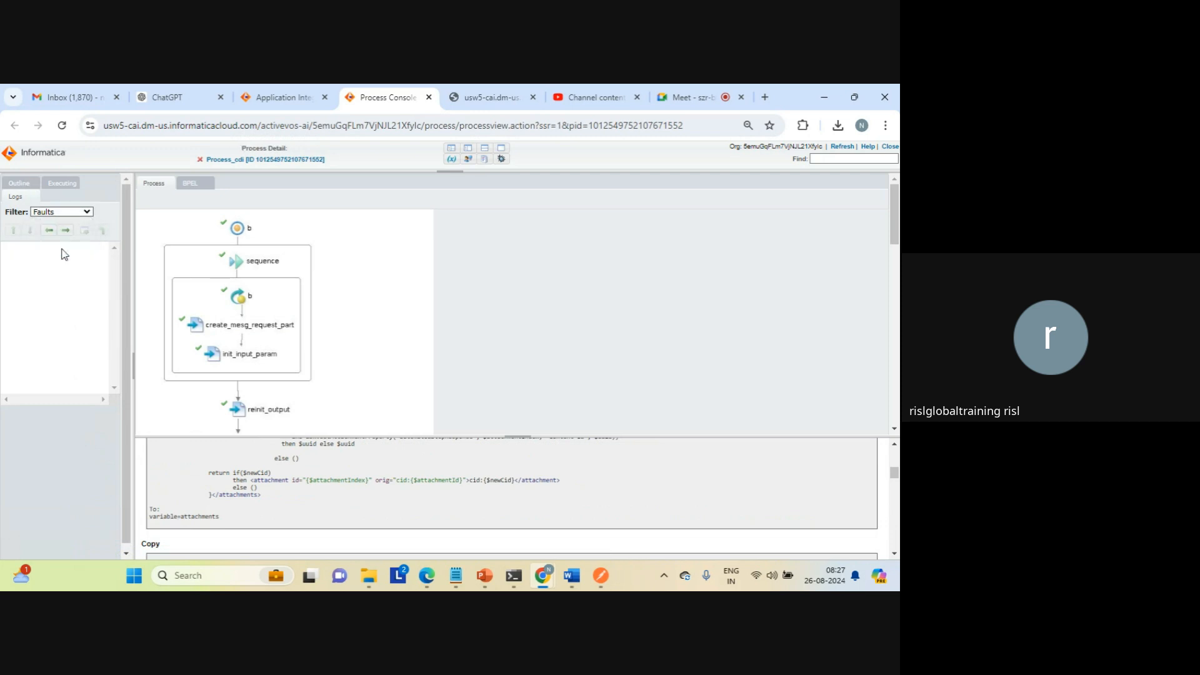
click(80, 213)
click(63, 257)
click(77, 212)
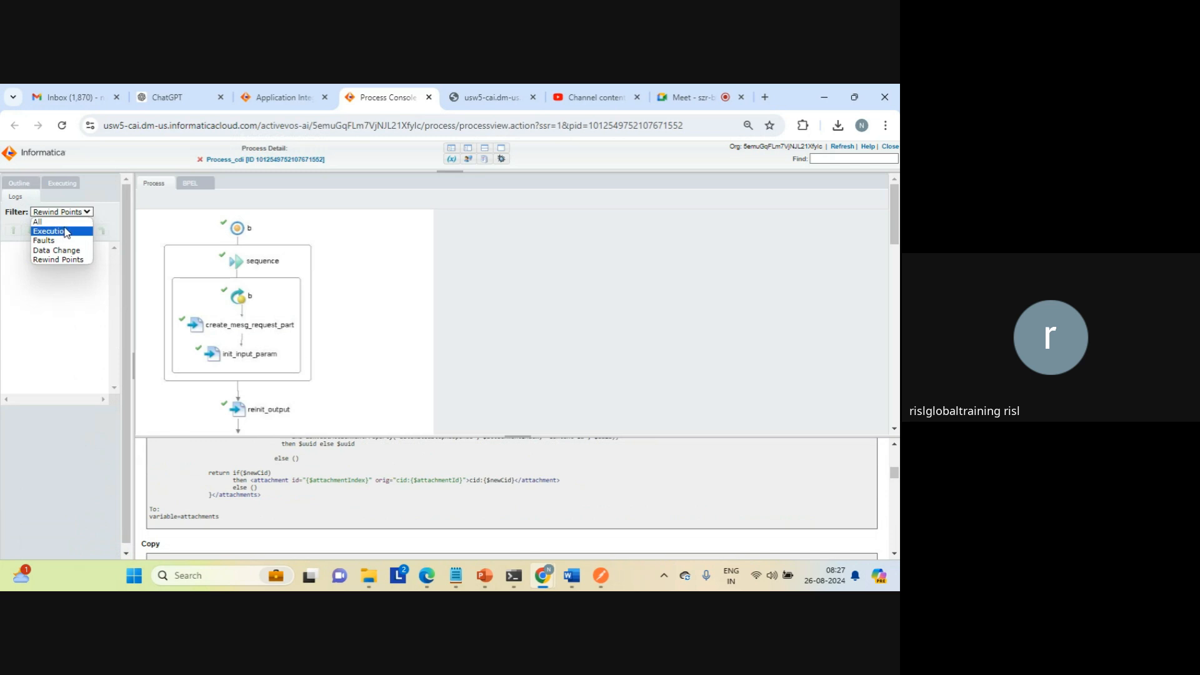
click(44, 221)
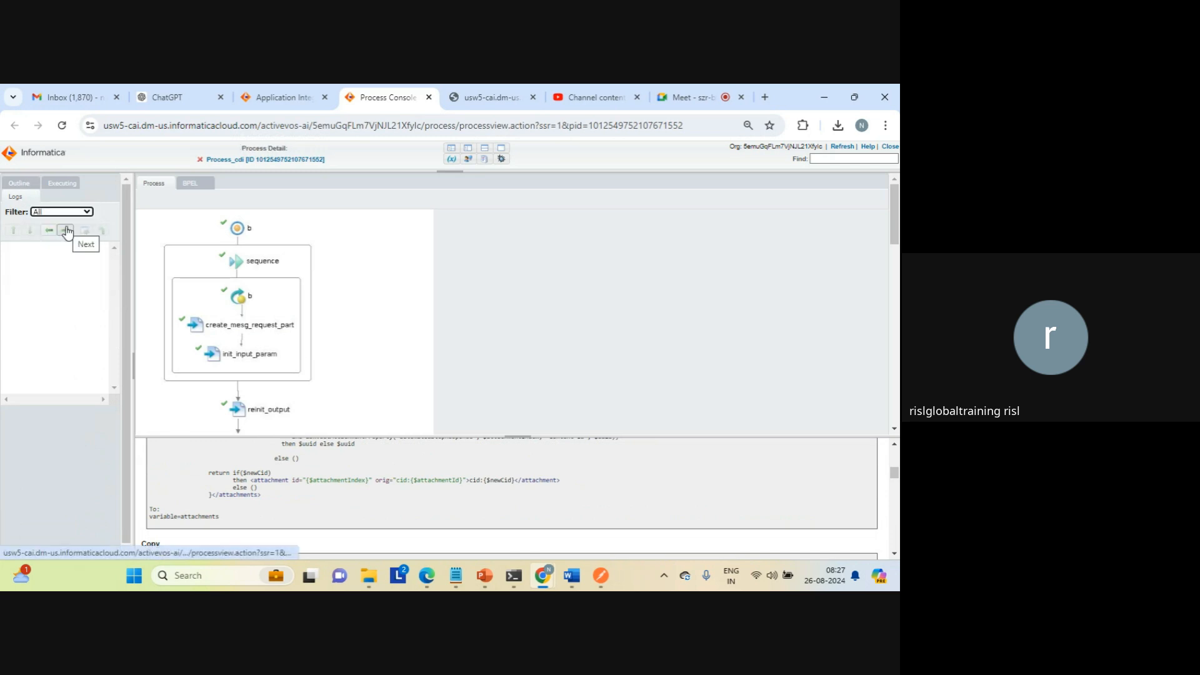
Step: View the executing activities, collapse the Process_cdi outline tree, and return to the process logs
click(62, 185)
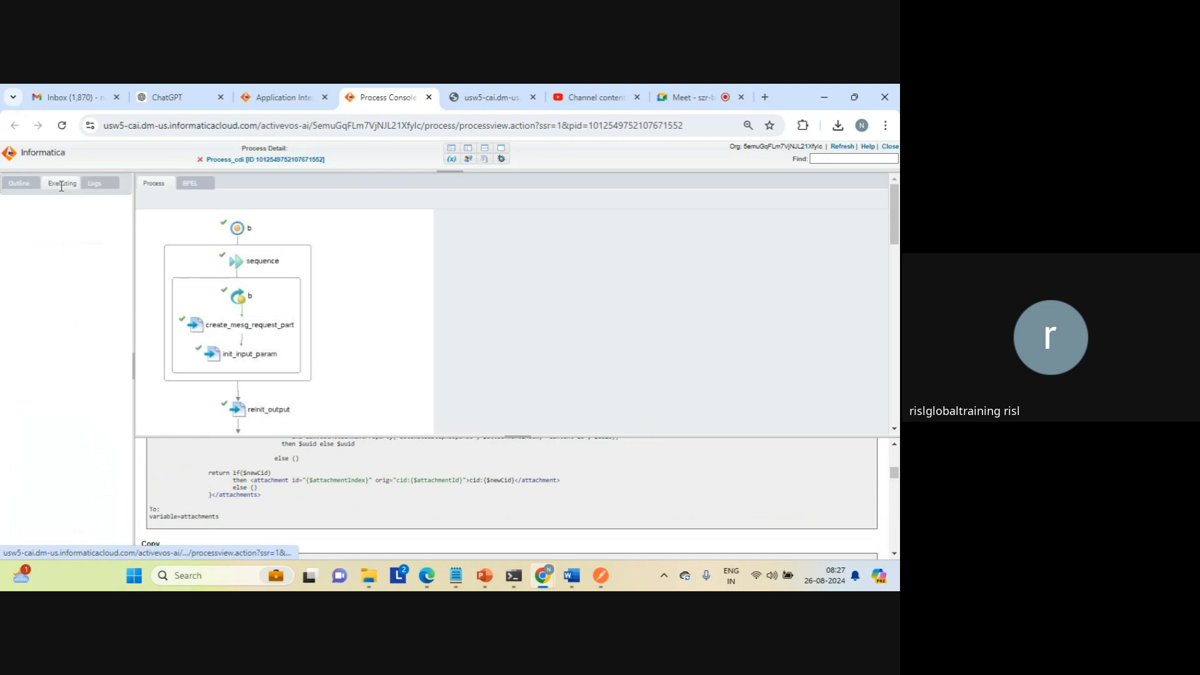
click(20, 185)
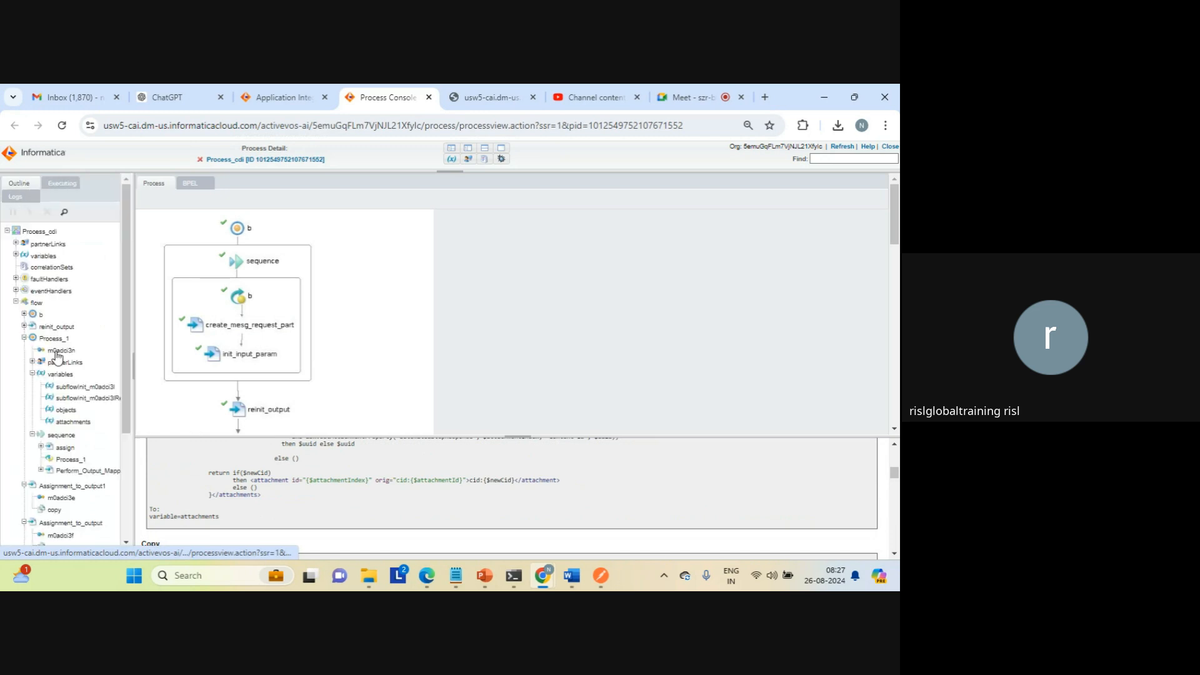
click(8, 231)
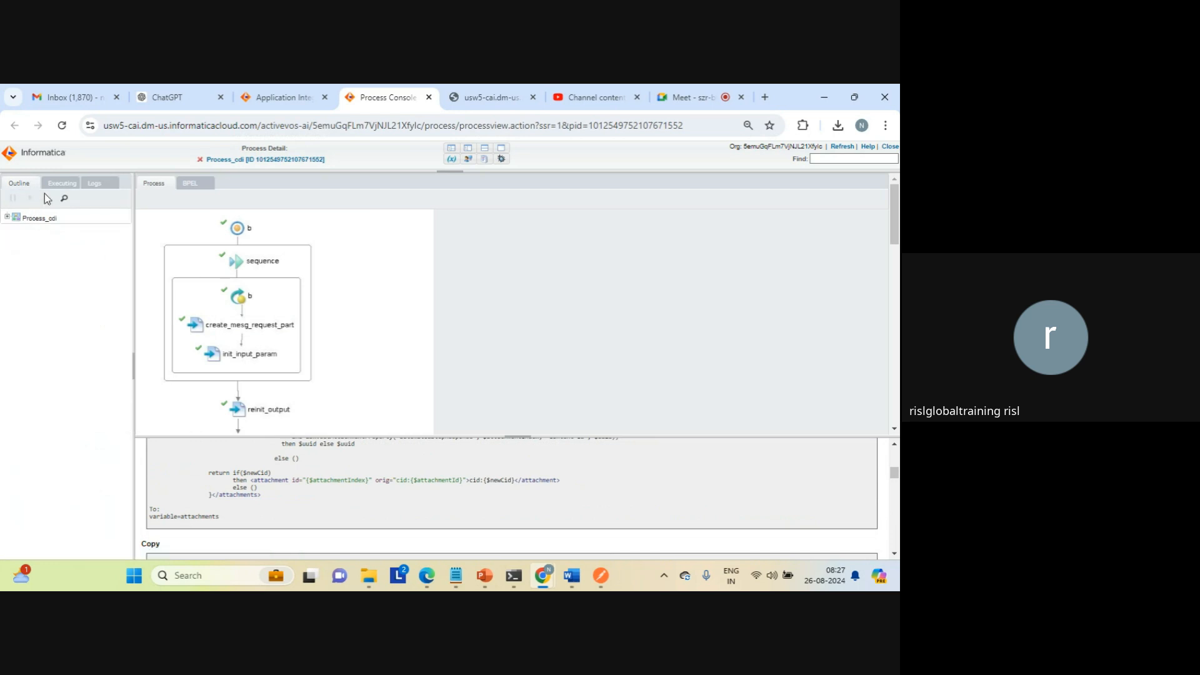
click(63, 184)
click(99, 184)
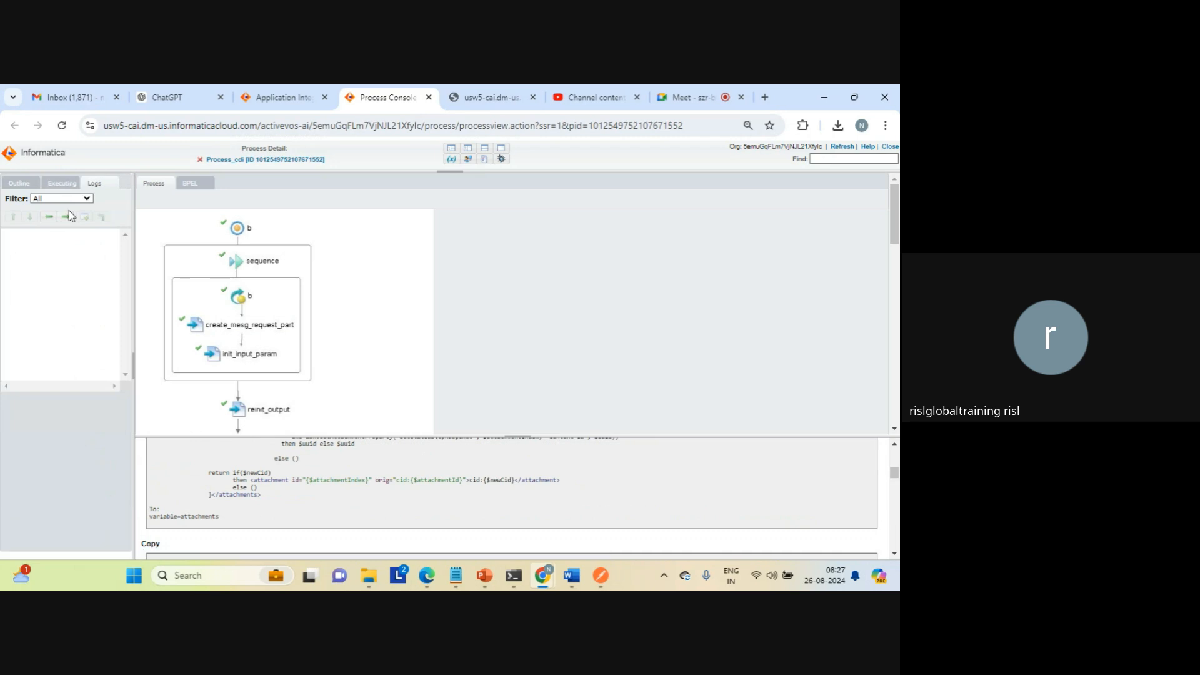
Step: Close the Advanced View and the faulted Process_cdi run's details to return to the Processes list
click(429, 98)
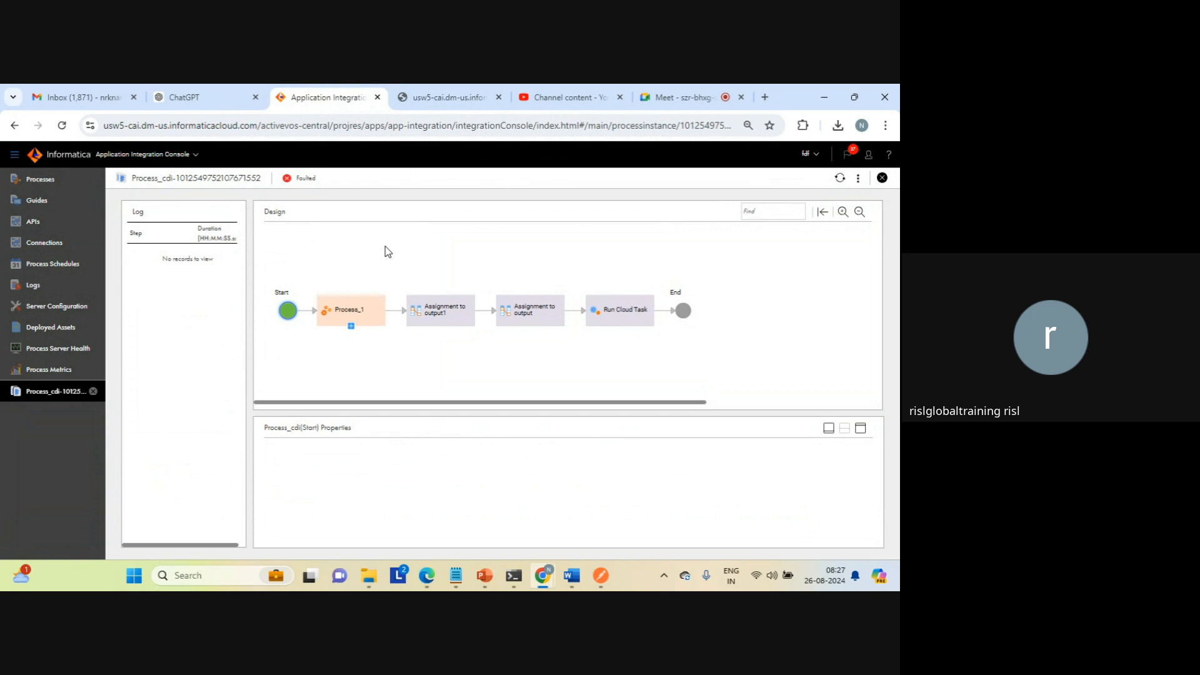
click(881, 179)
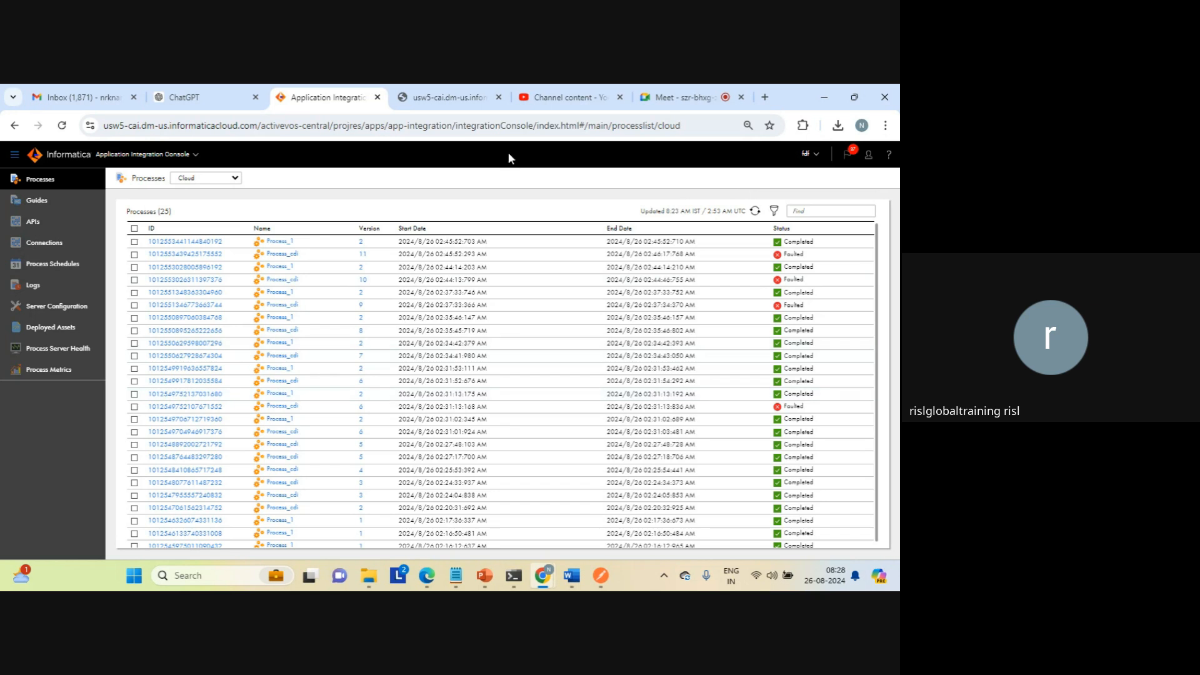
Step: Switch to the Google Meet call and leave it without ending it for everyone
click(667, 101)
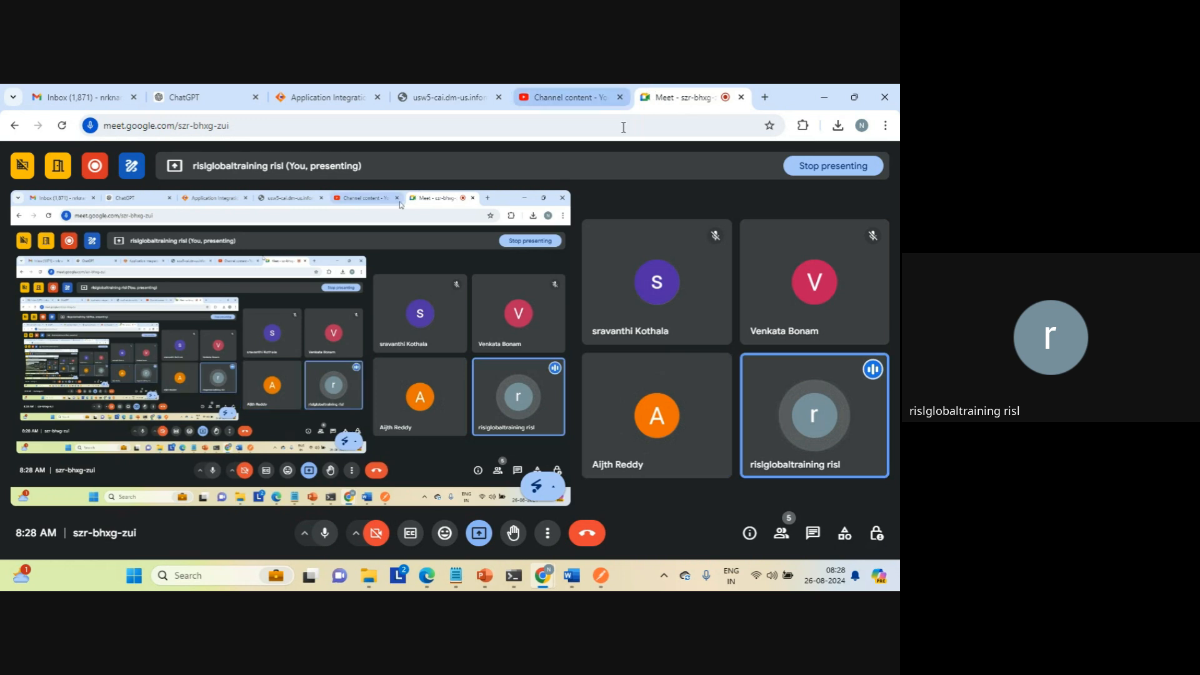
mouse_move(632, 242)
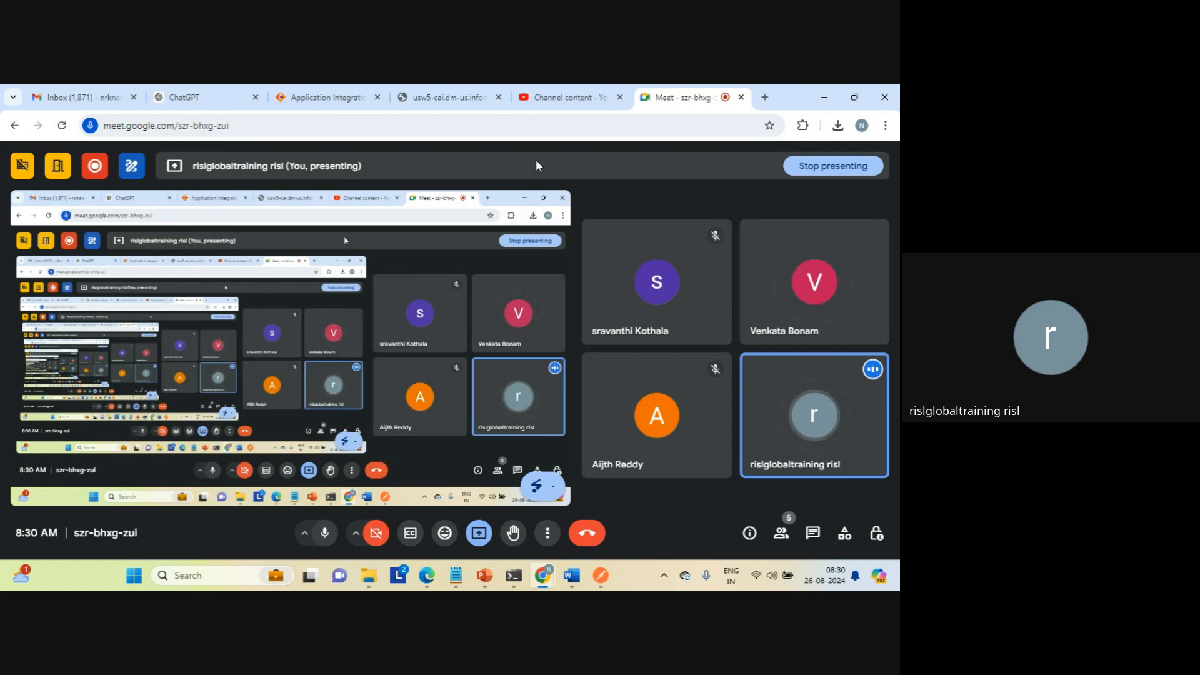
click(588, 534)
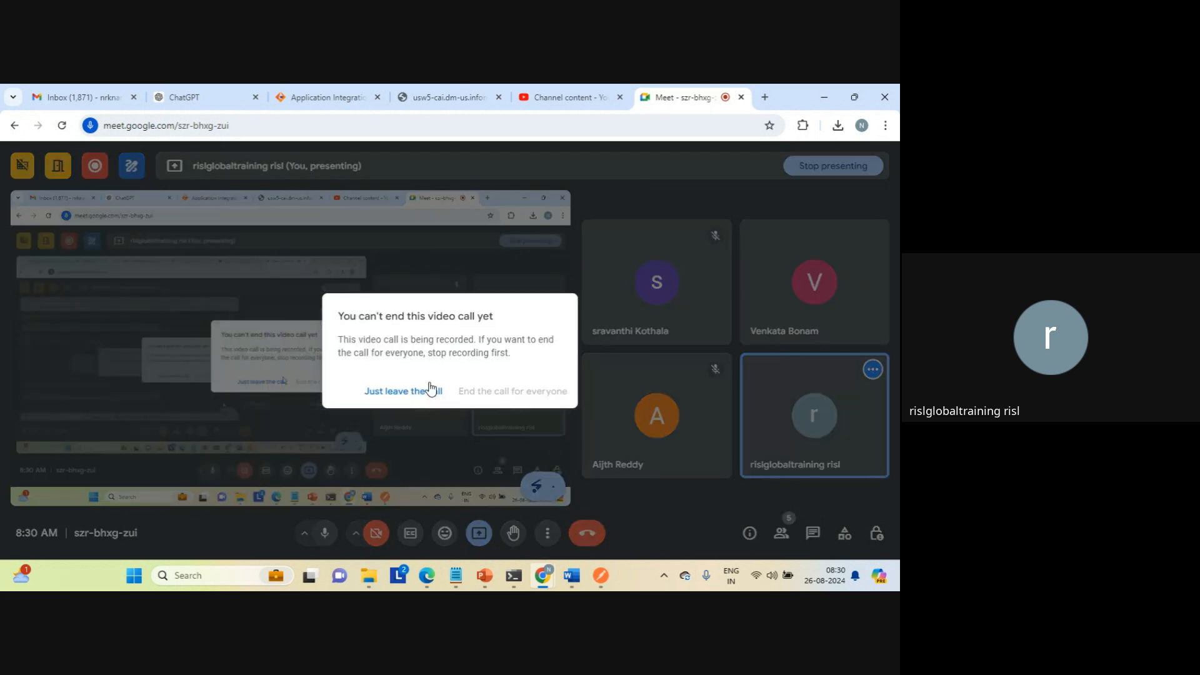
click(403, 391)
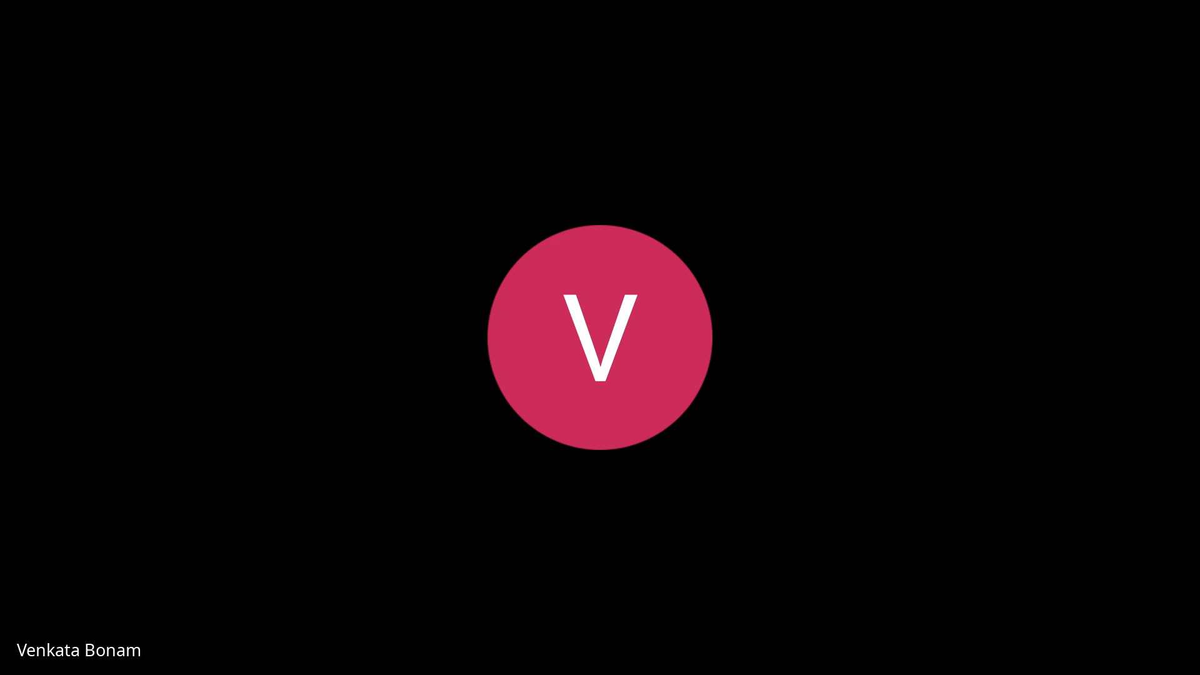